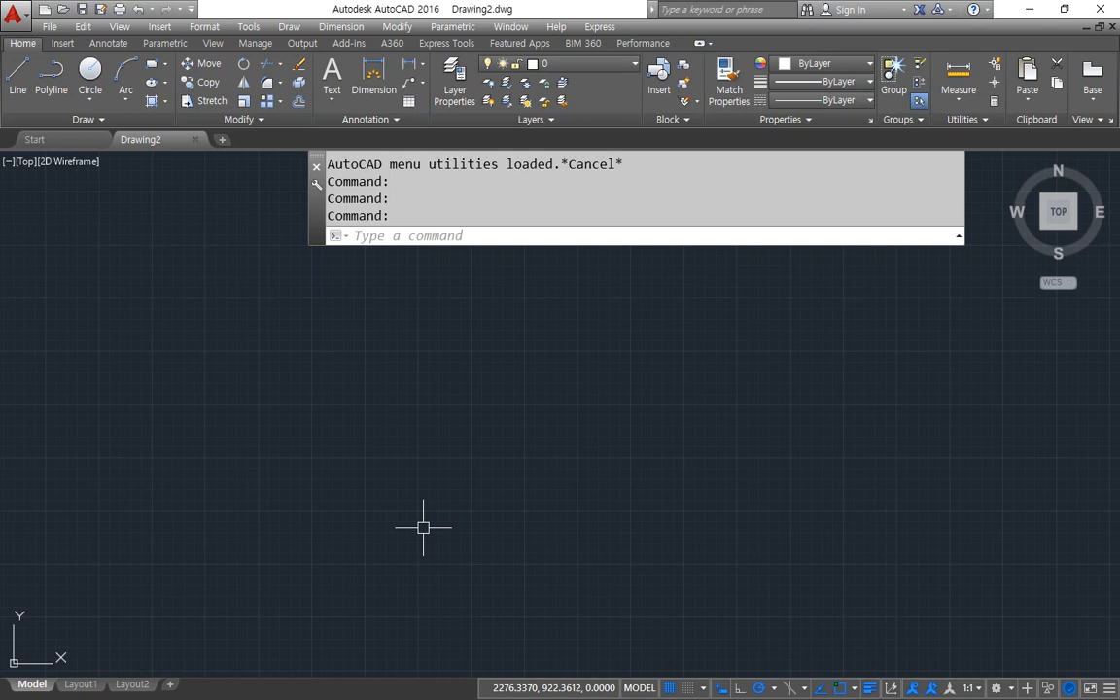
Draw a circle with a radius of 50 in the left half of the empty drawing.
text(c)
key(Return)
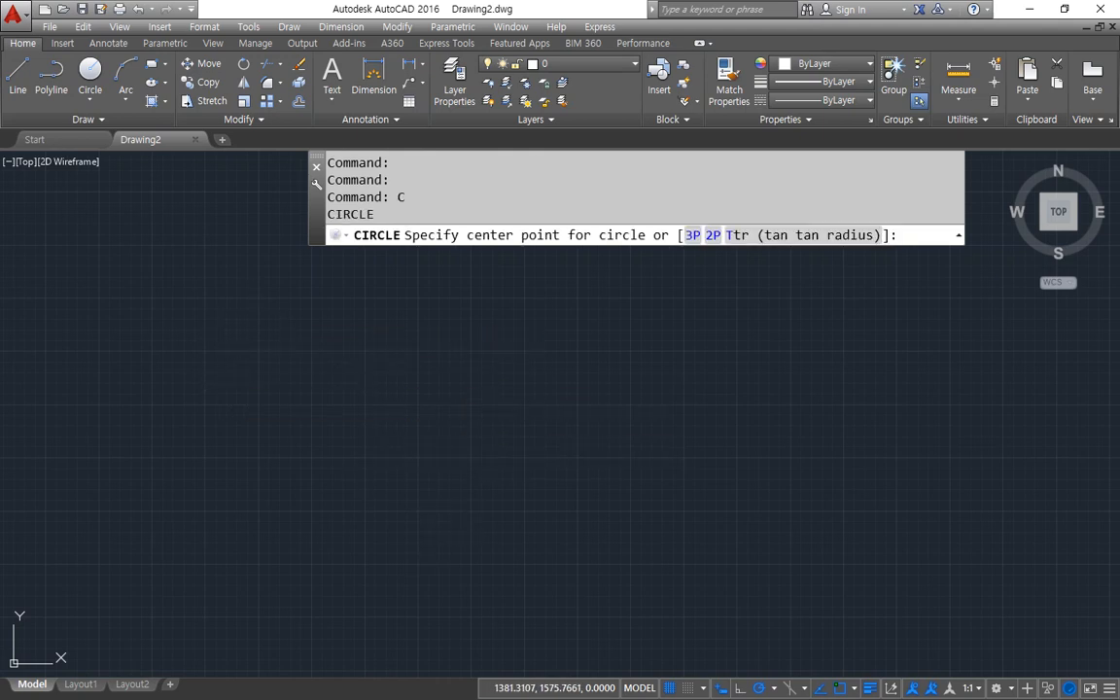
click(232, 389)
text(50)
key(Return)
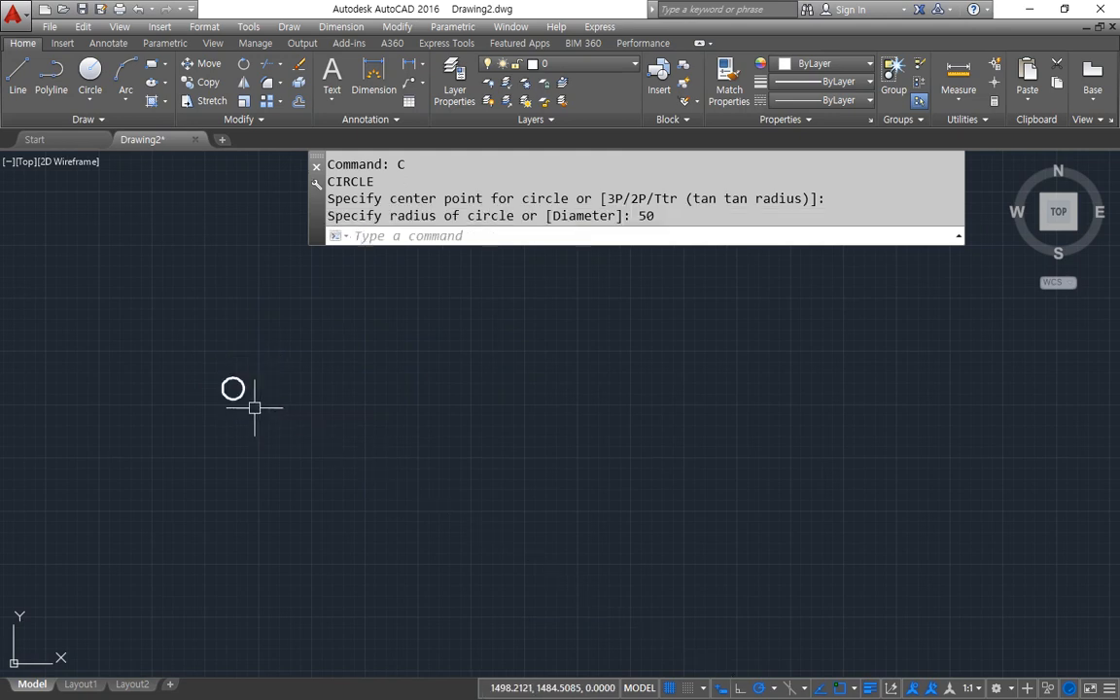
scroll(254, 407, up, 2)
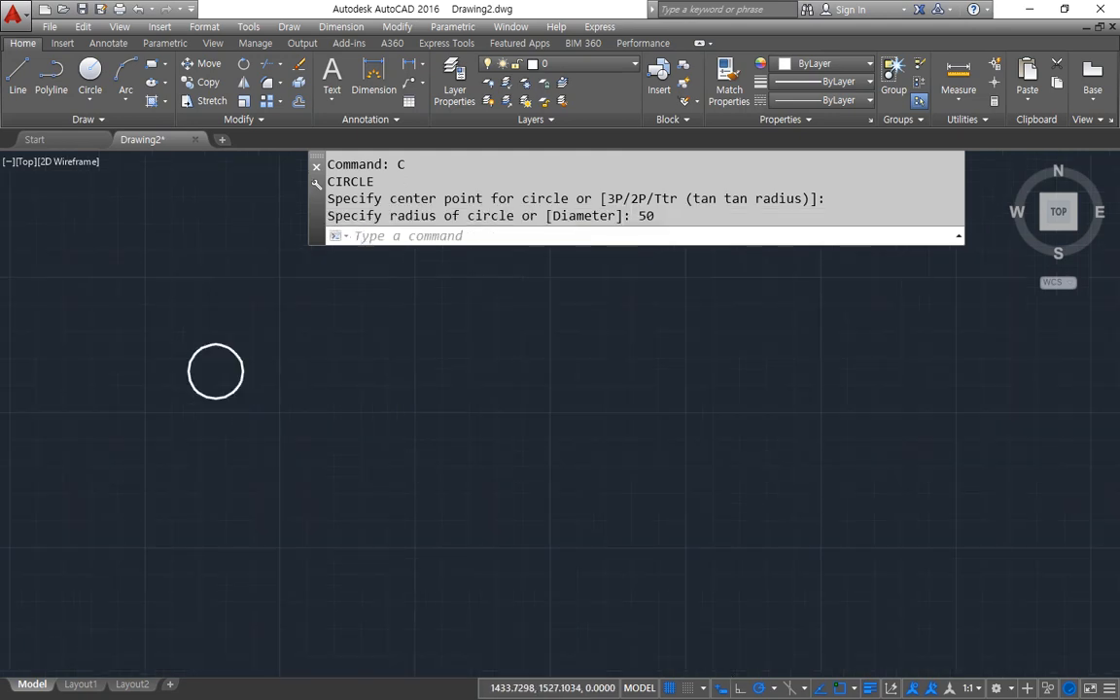
click(929, 275)
click(685, 420)
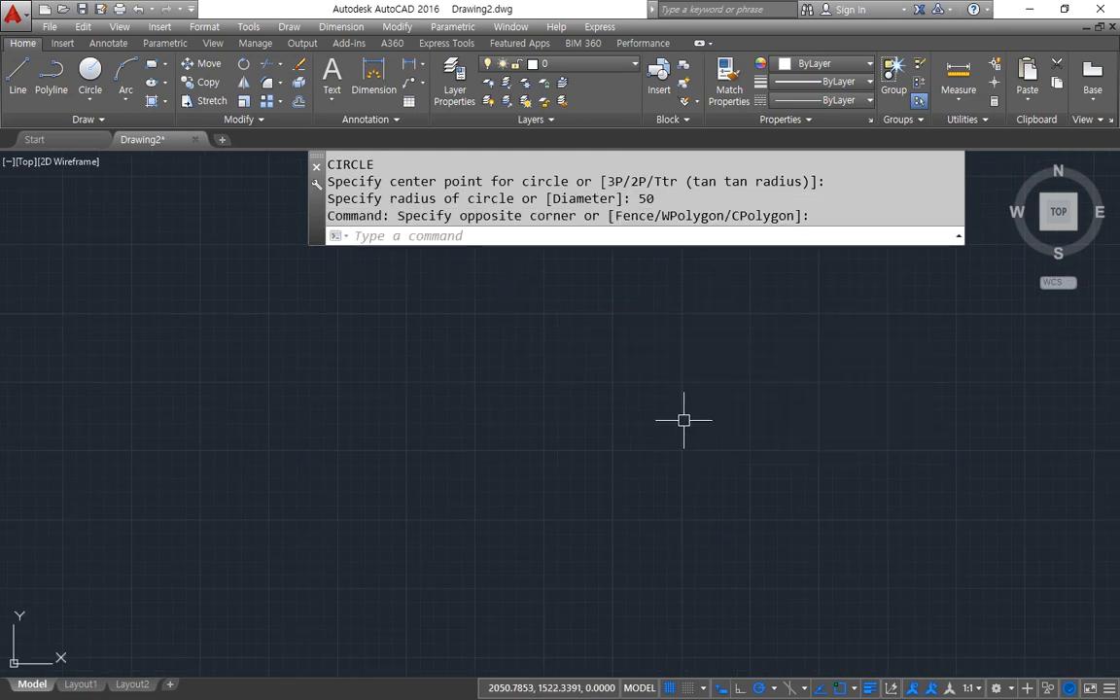
scroll(401, 366, up, 2)
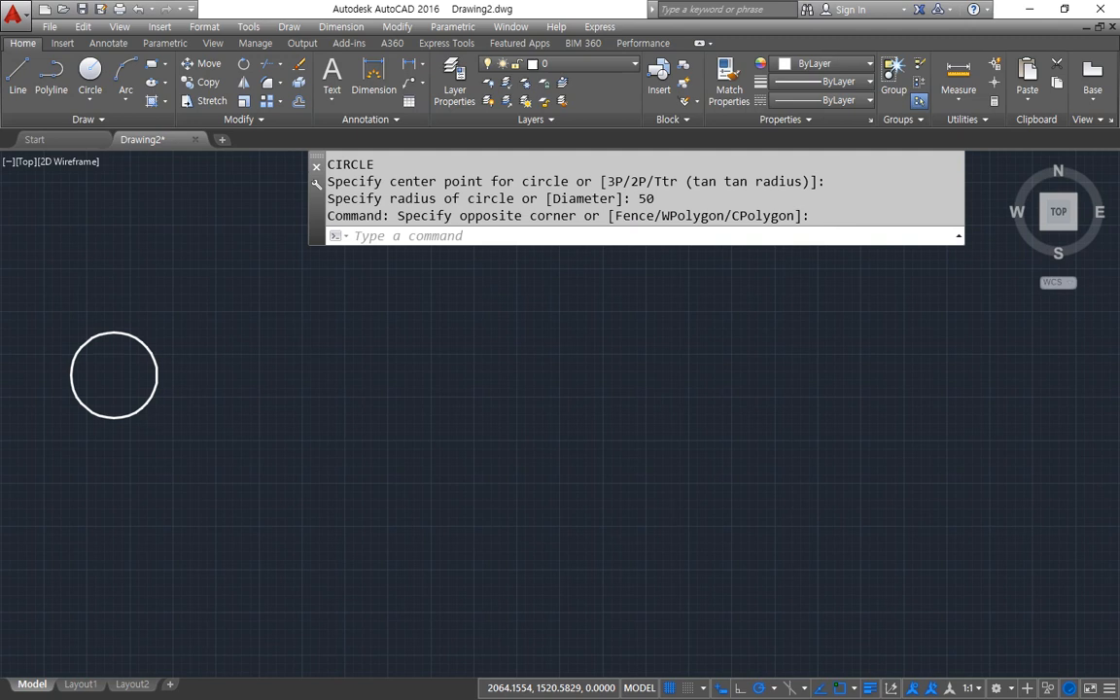
scroll(198, 258, down, 3)
middle_drag(199, 185, 1116, 205)
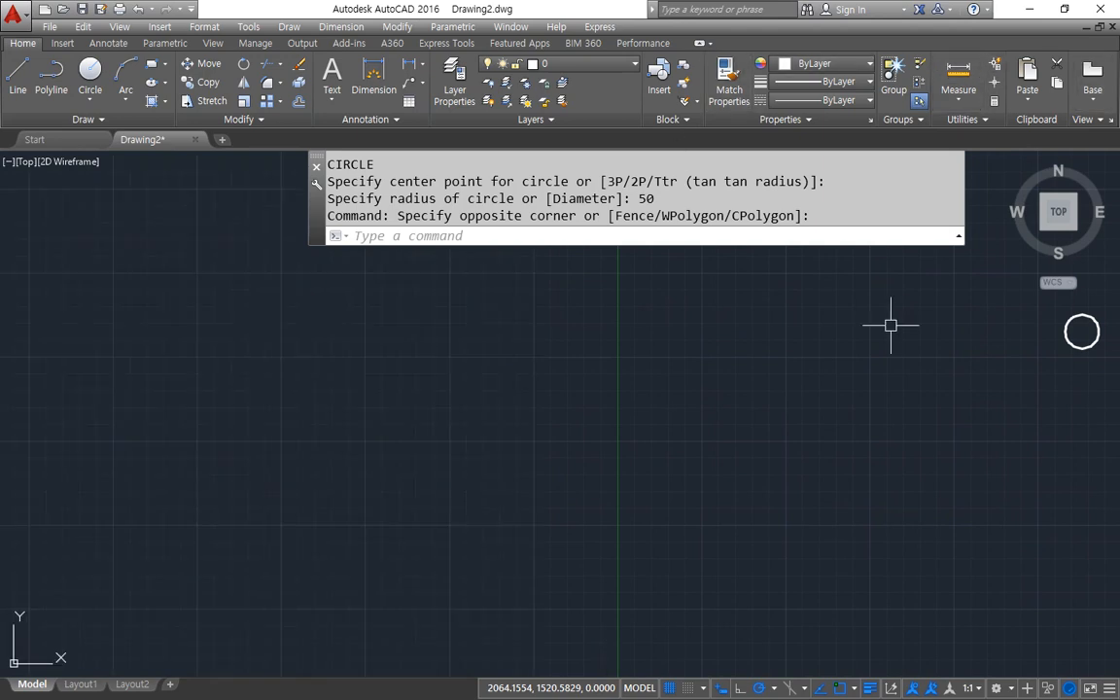
scroll(934, 328, down, 2)
middle_drag(935, 329, 926, 331)
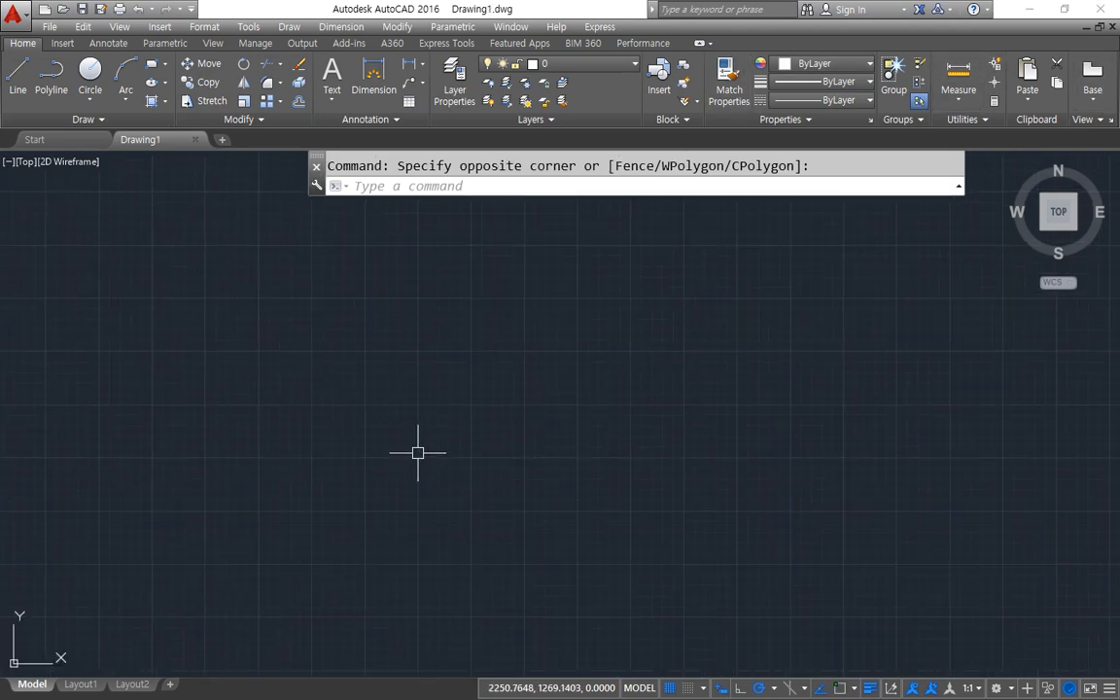
Draw a circle with a radius of 50 in the empty Drawing1, left of the middle of the drawing area.
text(c)
key(Return)
click(313, 385)
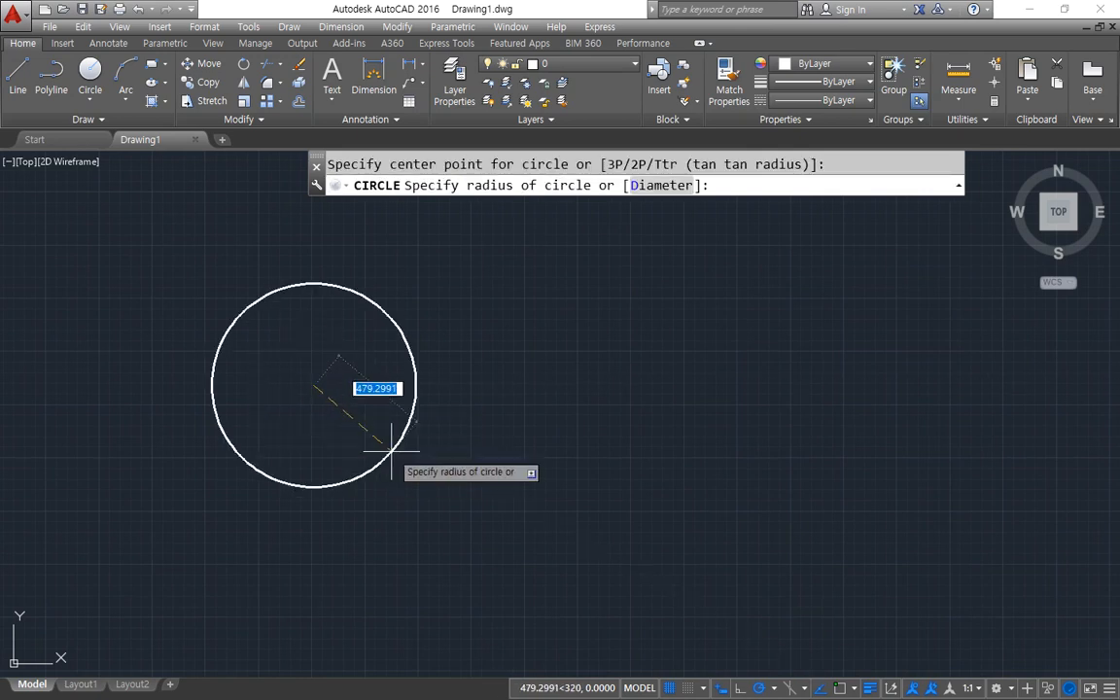
text(50)
key(Return)
scroll(297, 382, up, 2)
scroll(298, 382, up, 5)
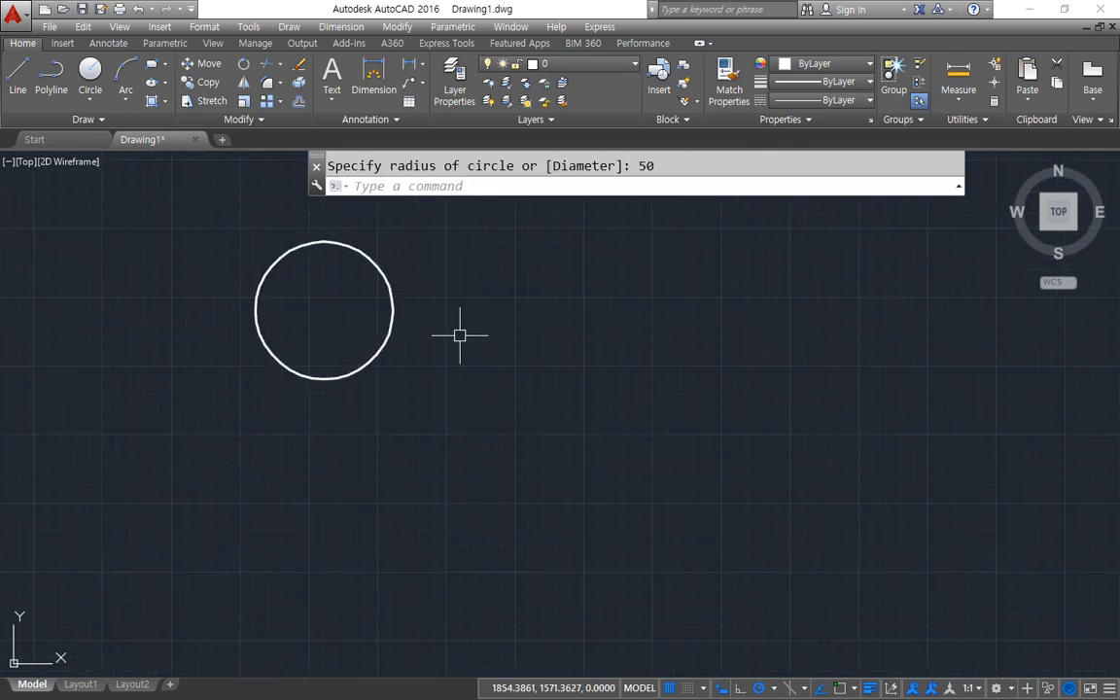
Draw a second circle with the same radius of 50 to the right of the first, leaving a gap between them.
key(Return)
click(617, 459)
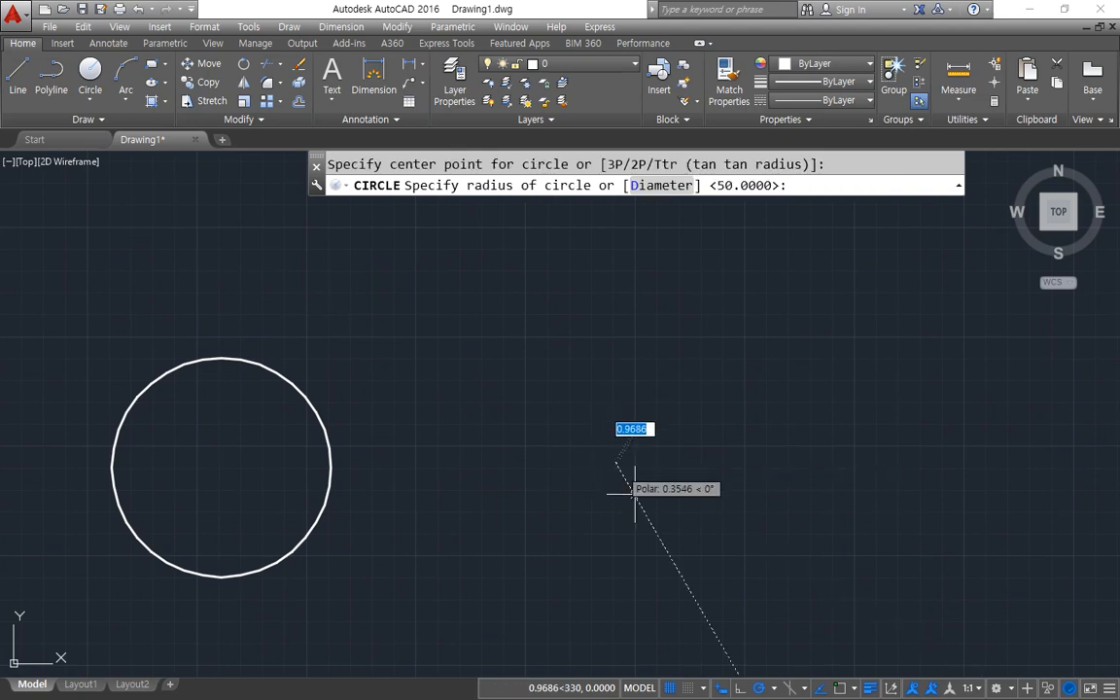
key(Return)
middle_drag(255, 503, 369, 473)
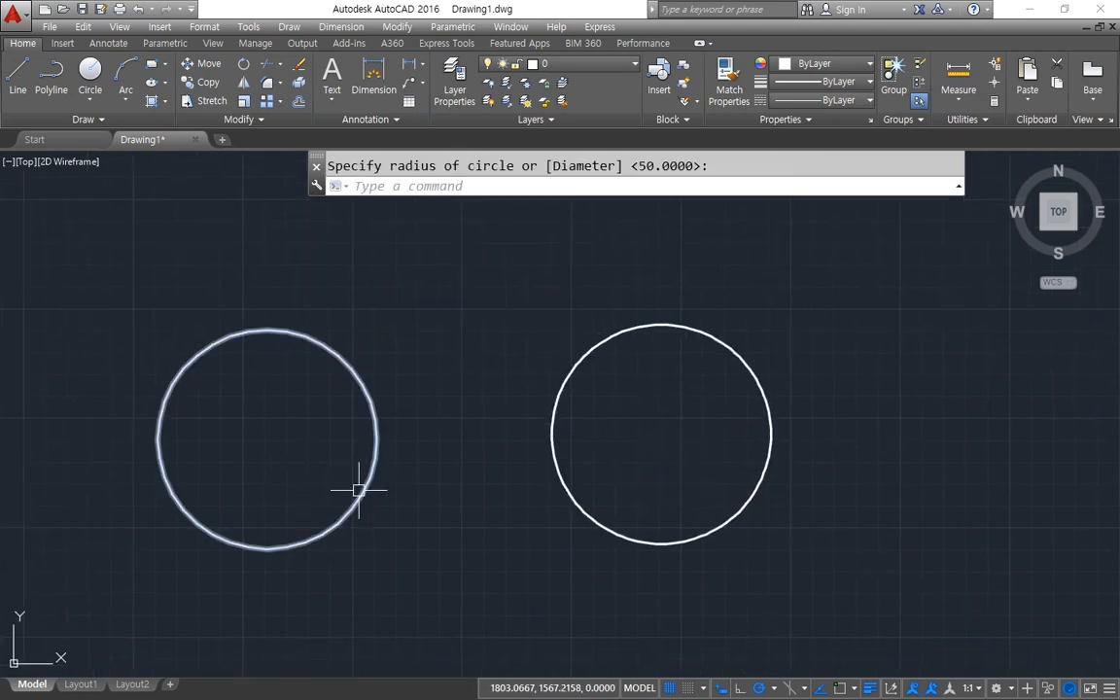
Draw a 6-sided polygon centred on the left circle, inscribed in circle, with a radius of 50.
mouse_move(358, 489)
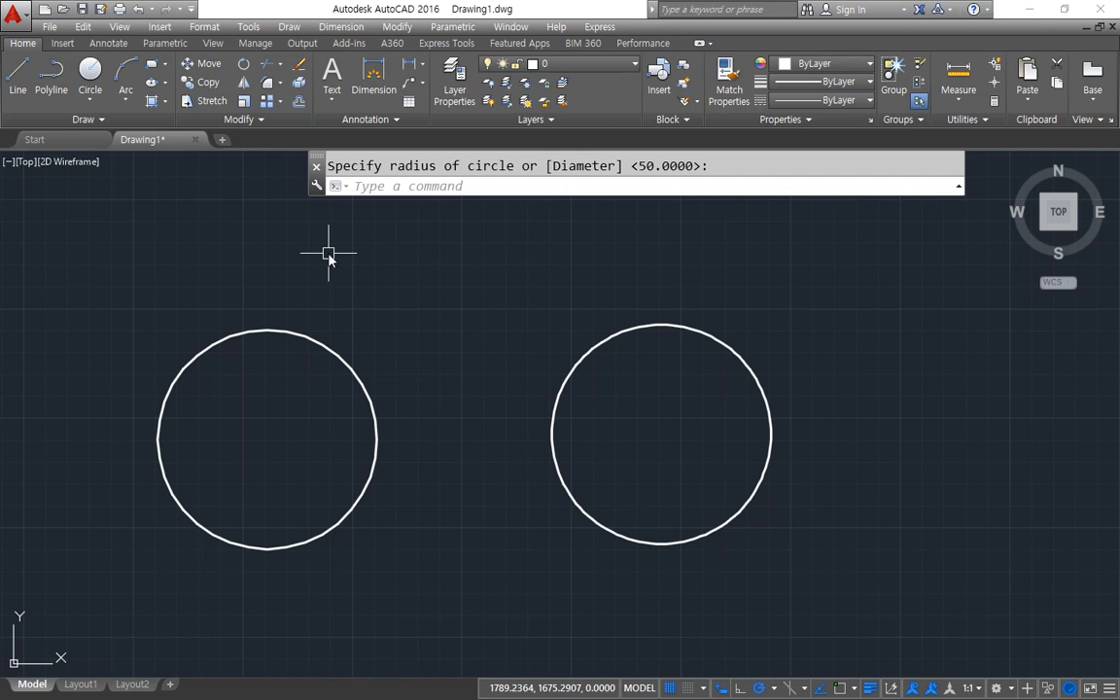
text(pol)
key(Return)
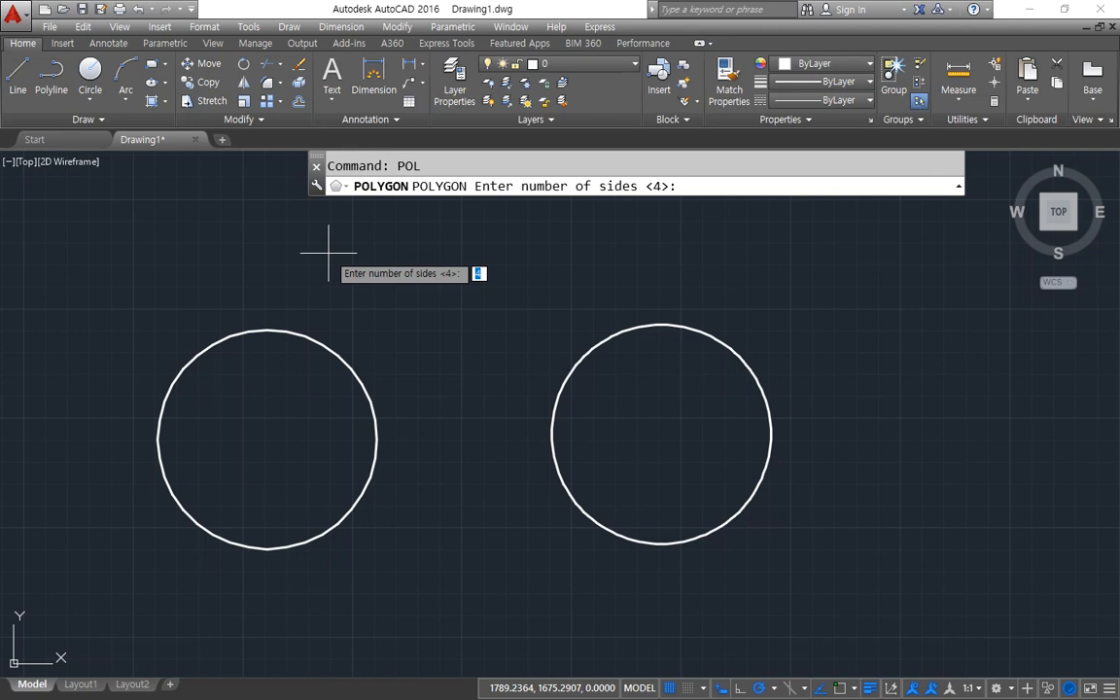
text(6)
key(Return)
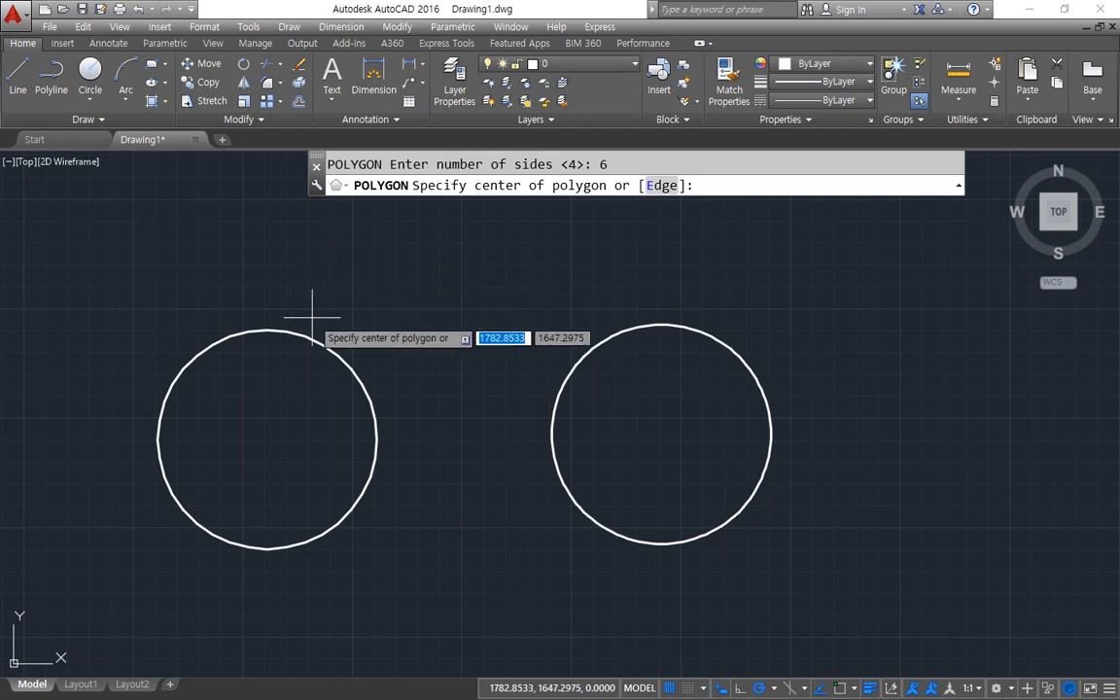
text(cen)
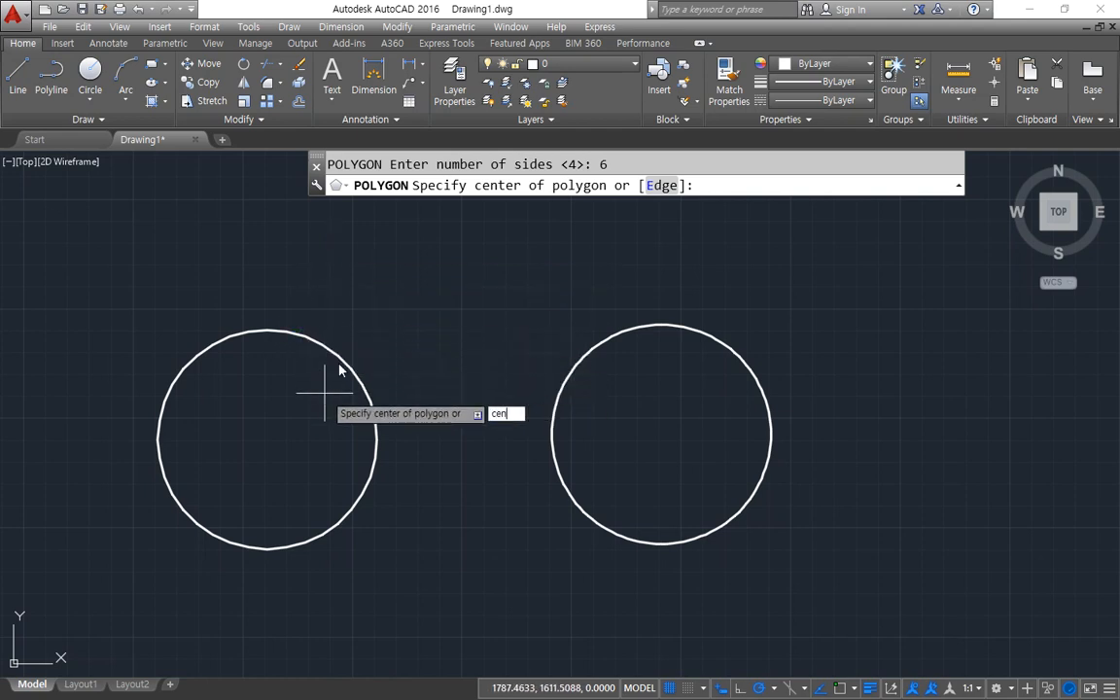
key(Return)
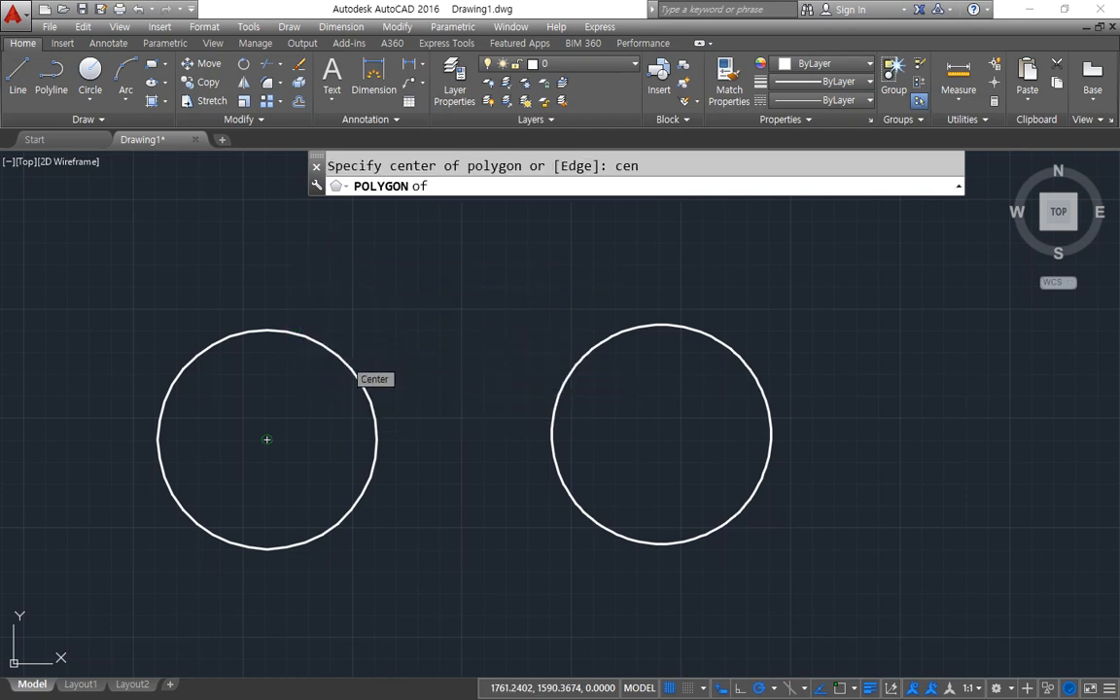
click(344, 358)
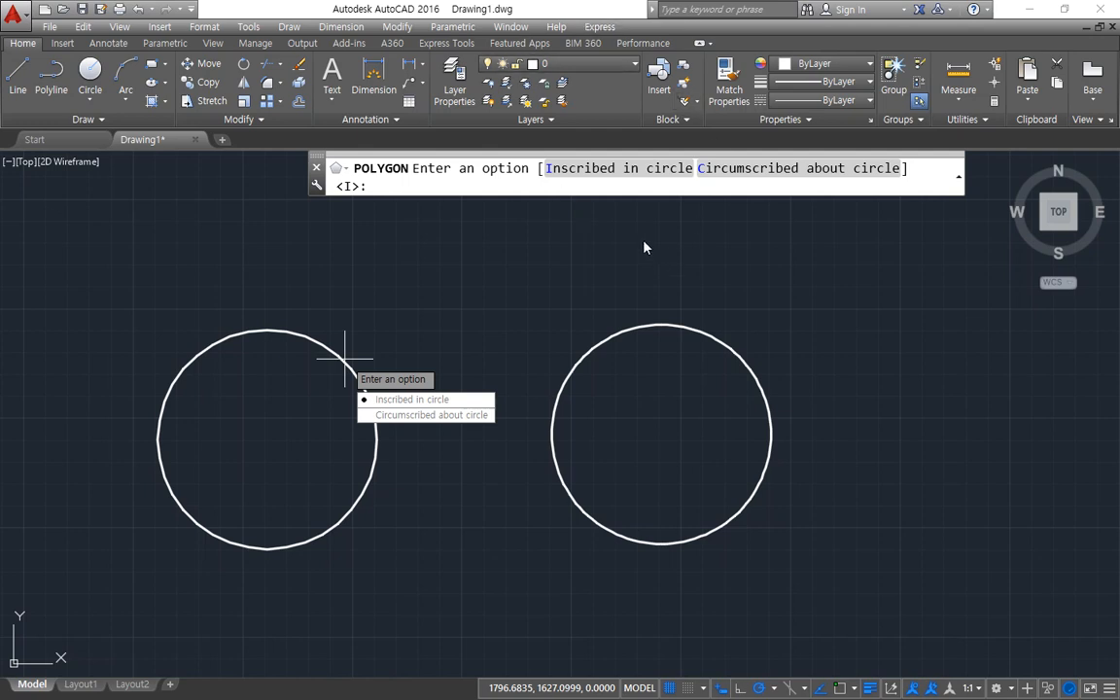
click(597, 169)
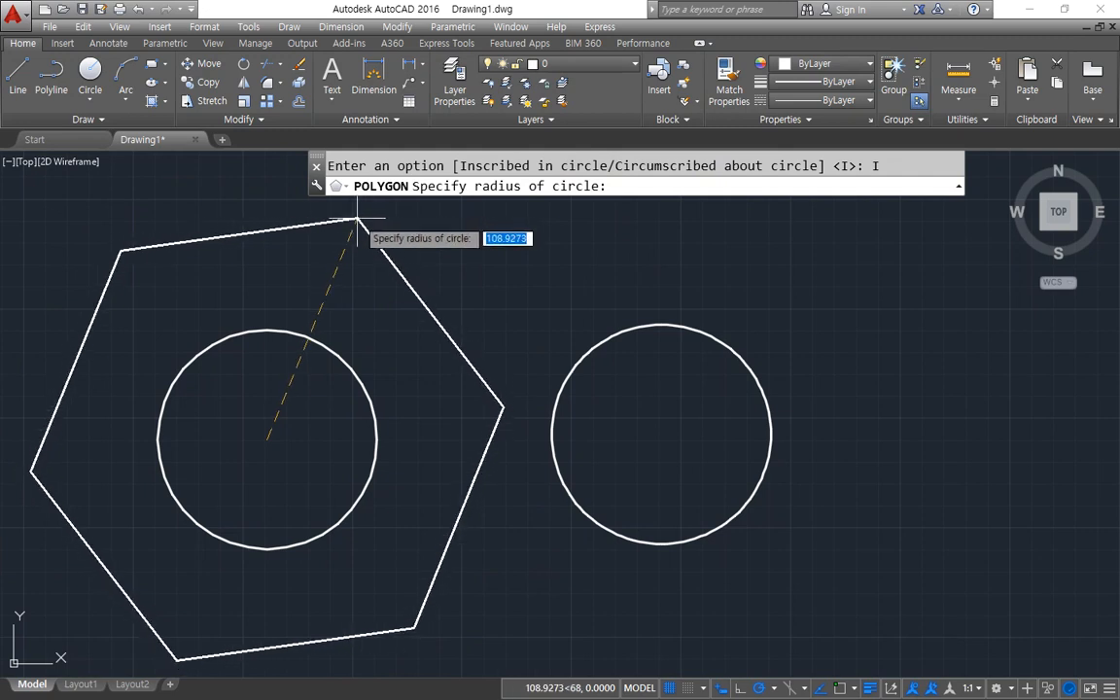
text(50)
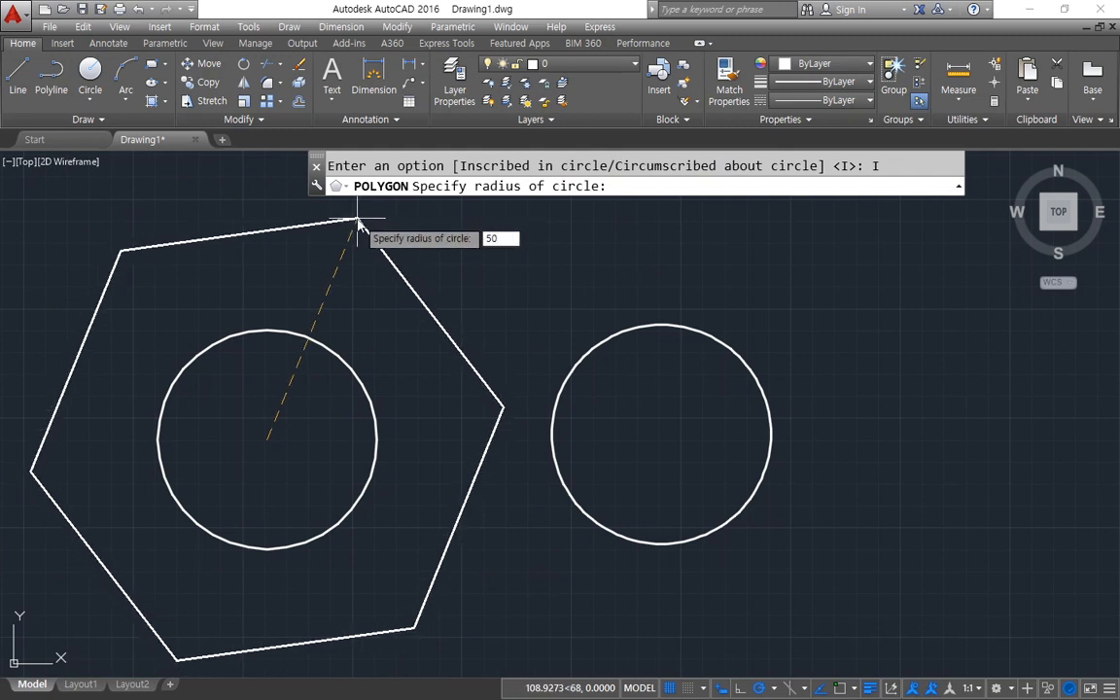
key(Return)
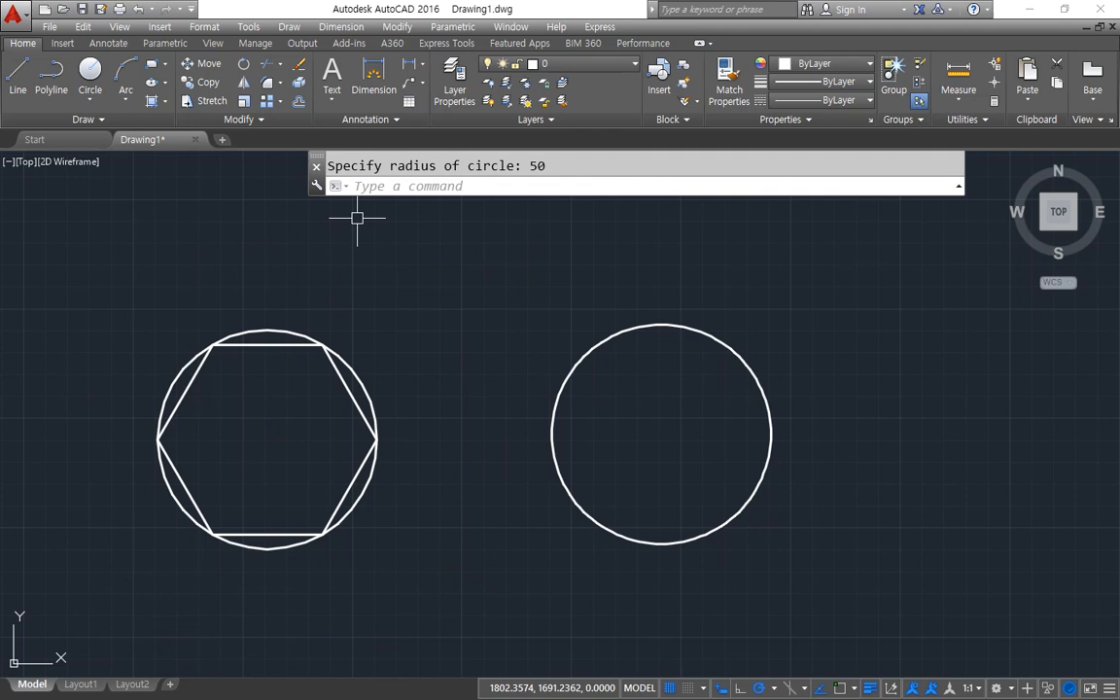
Draw a 6-sided polygon centred on the right circle, circumscribed about circle, with a radius of 50.
key(Return)
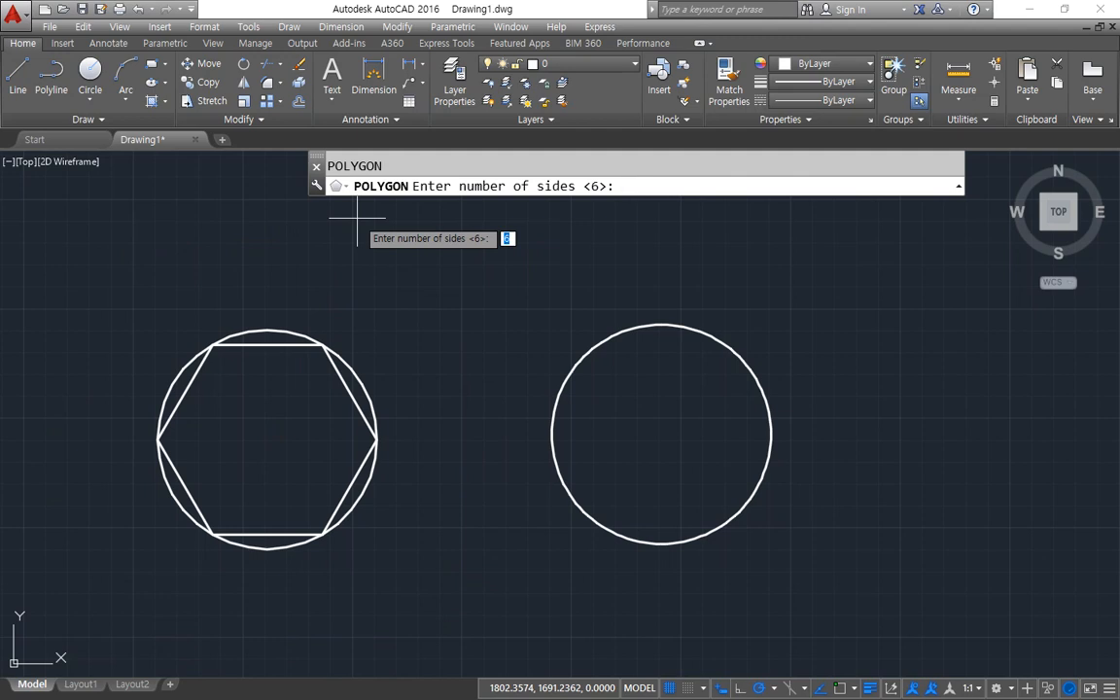
key(Return)
text(cen)
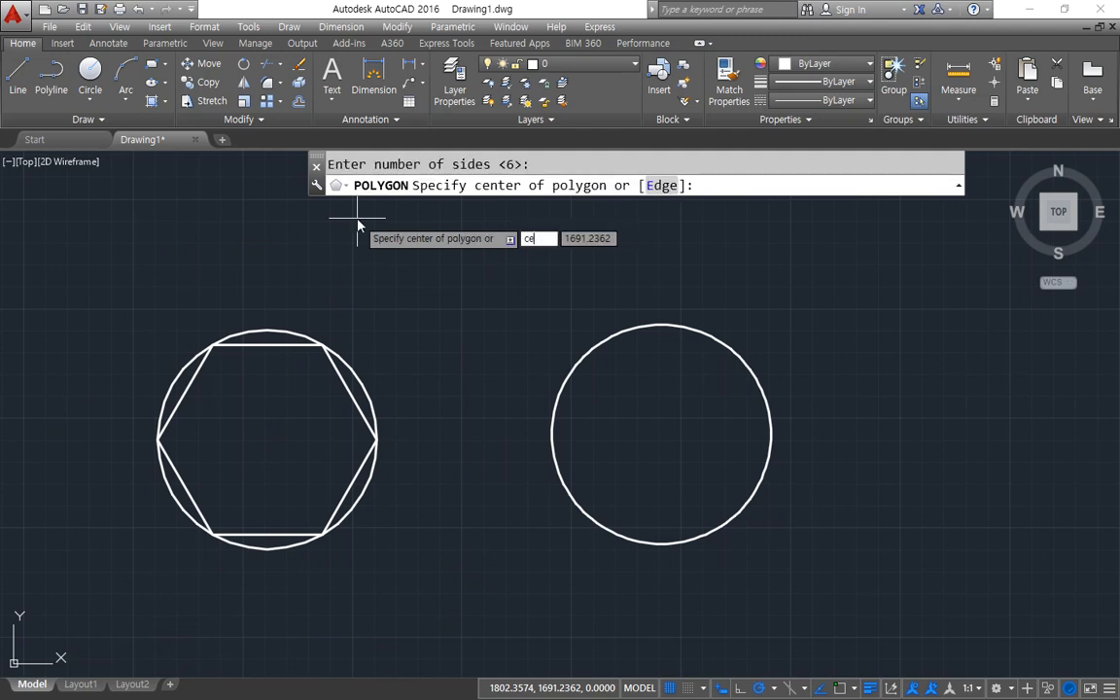
key(Return)
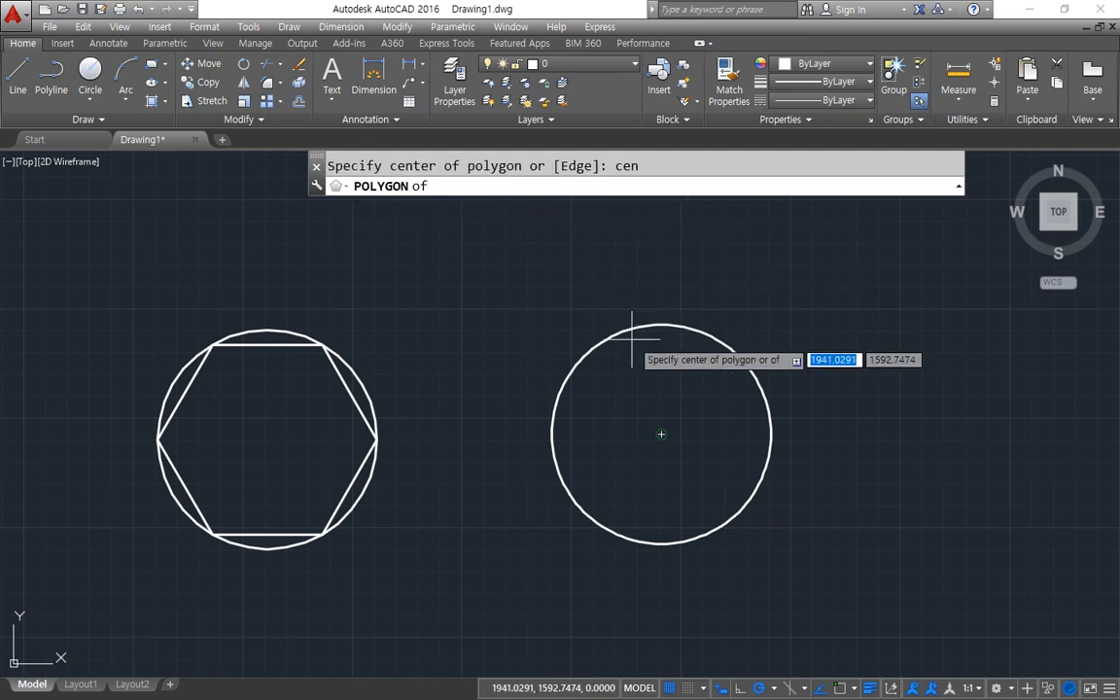
click(632, 327)
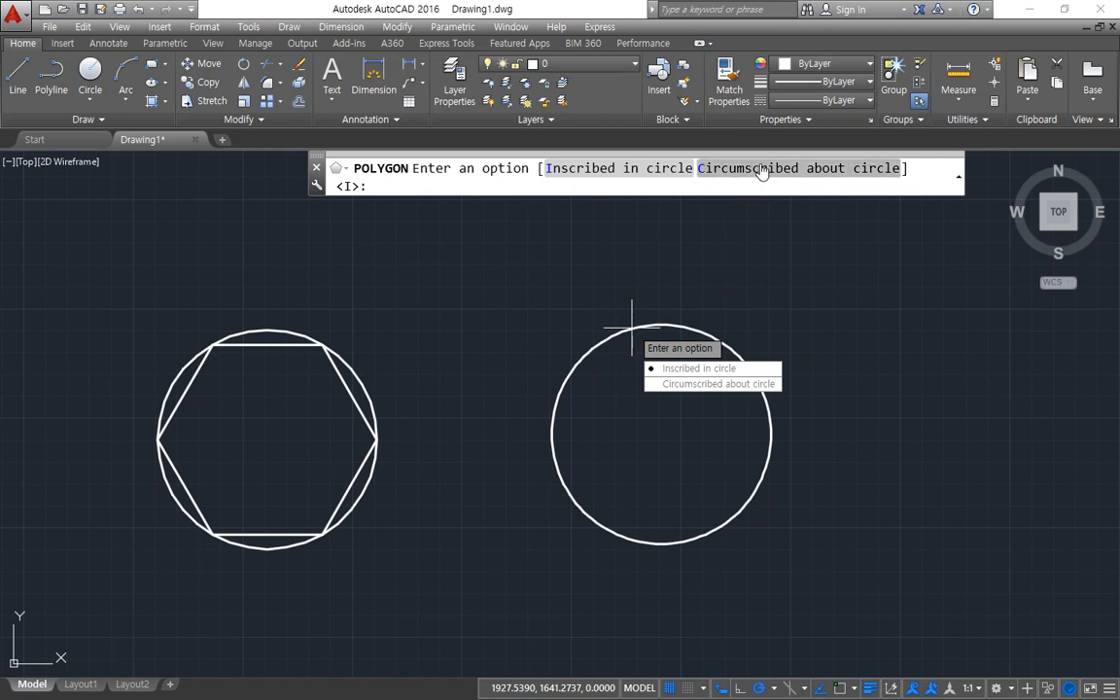
click(748, 171)
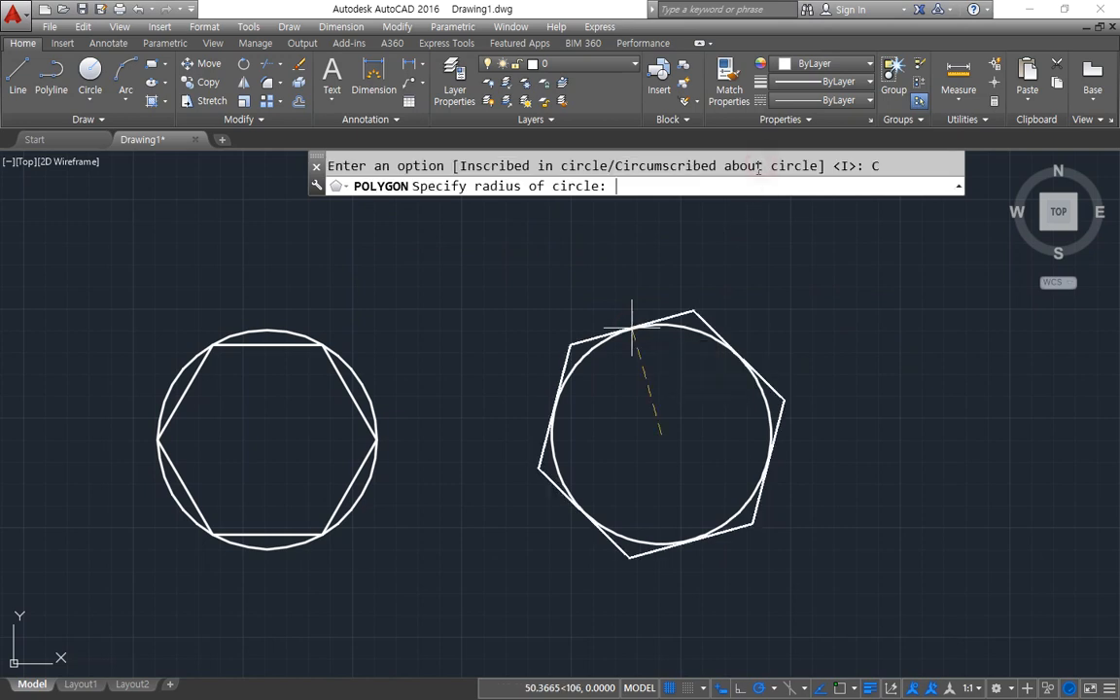
text(50)
key(Return)
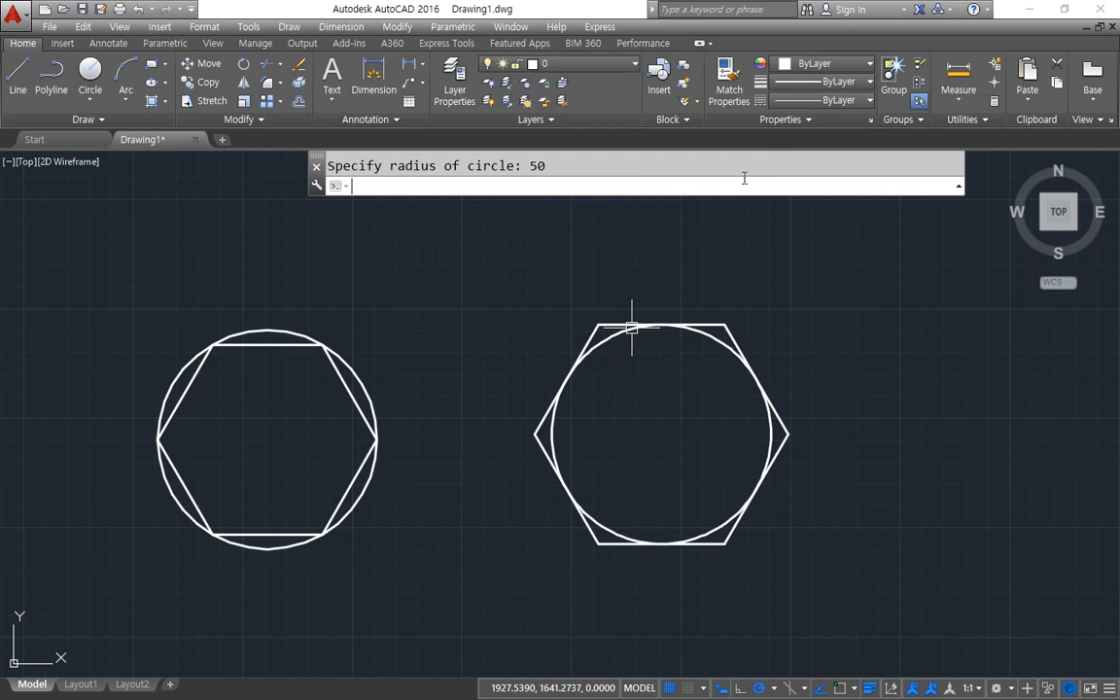
Draw a 6-sided polygon by its edge, right of the circumscribed hexagon, with a bottom edge of 50 at an angle of 0°.
middle_drag(692, 434, 508, 373)
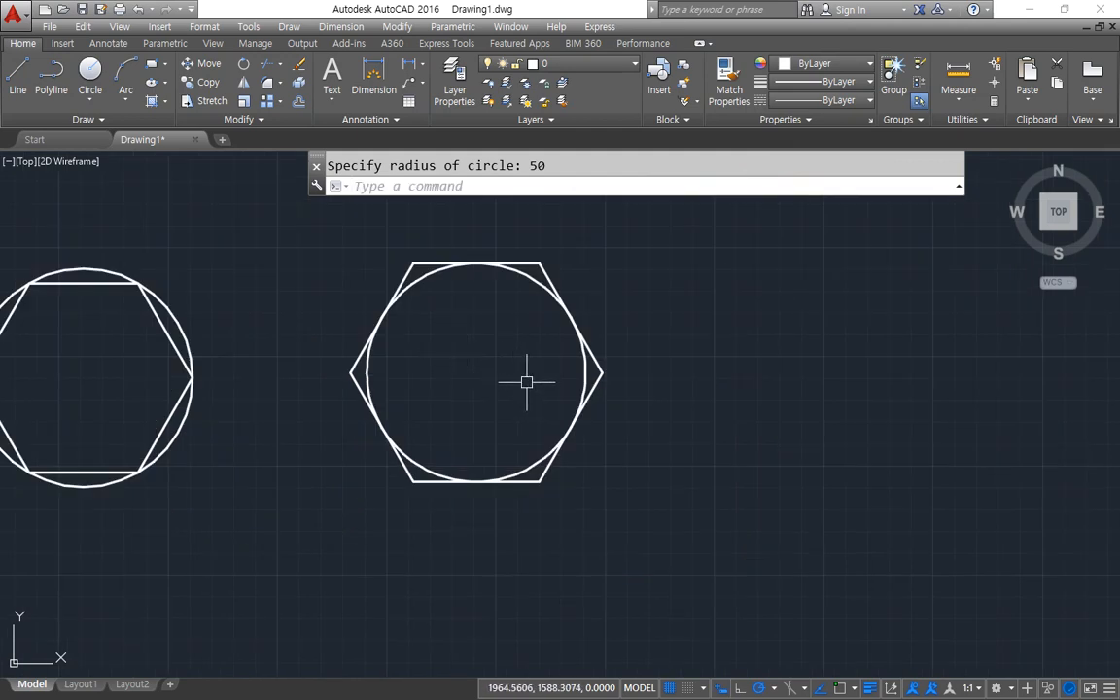
text(POL)
key(Return)
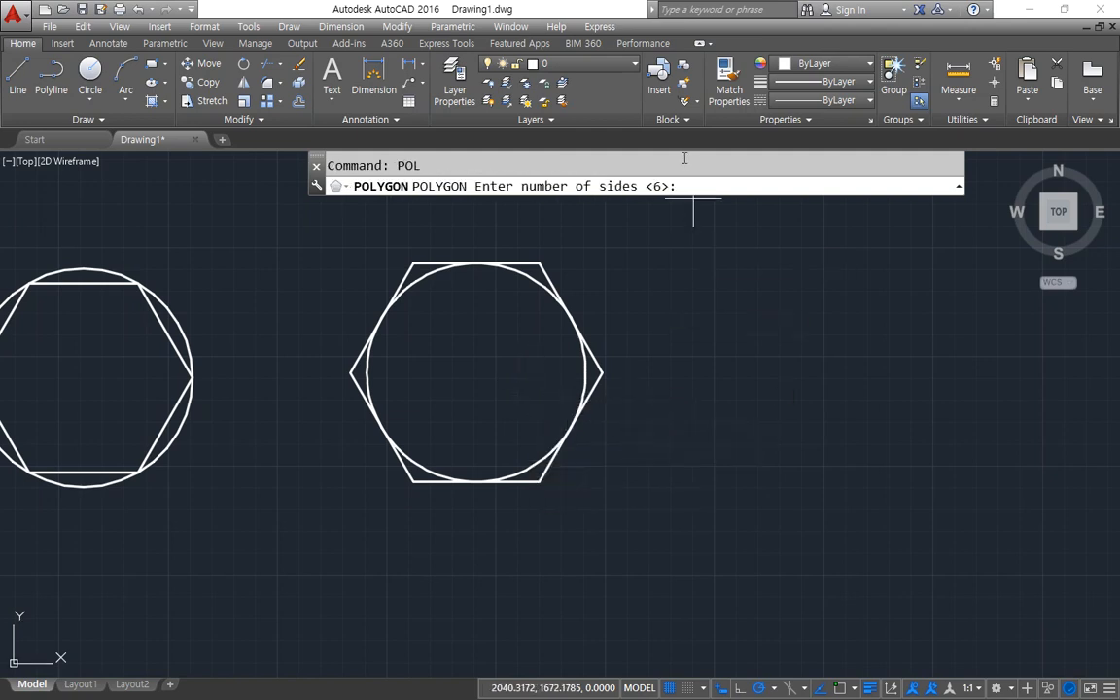
text(6)
key(Return)
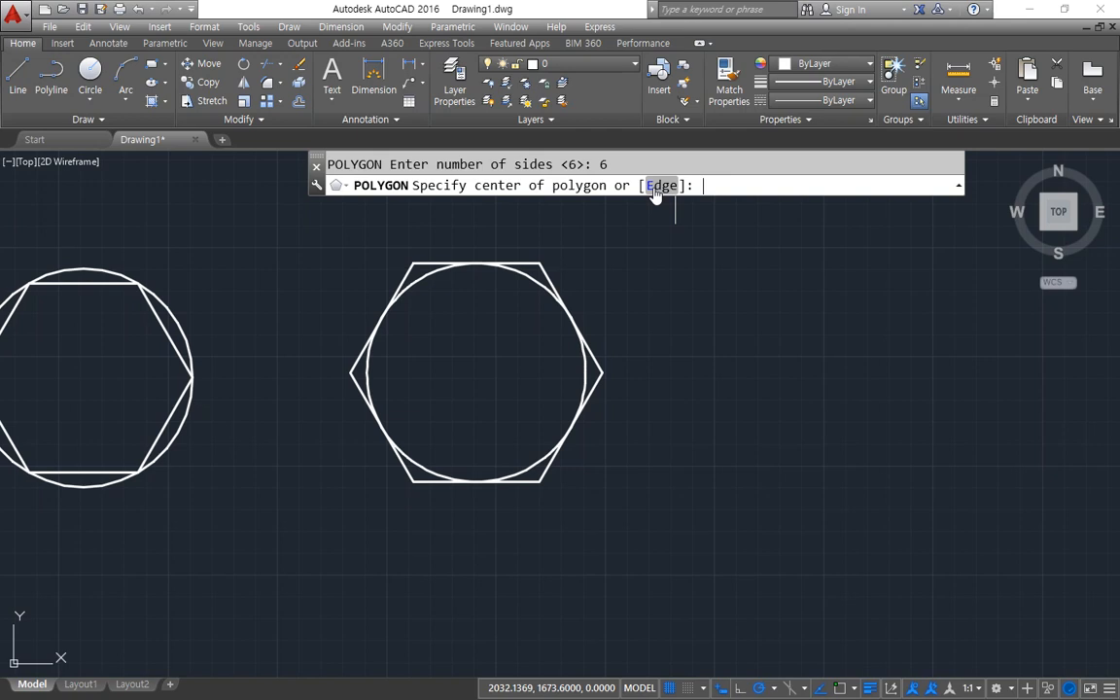
click(659, 186)
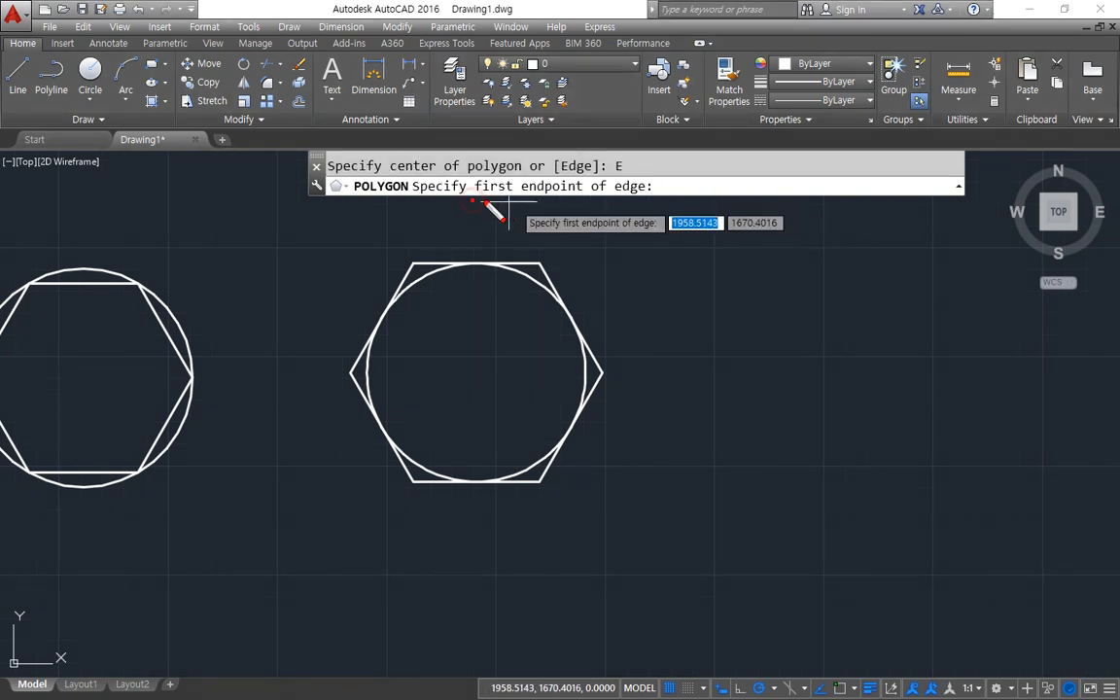
drag(472, 203, 629, 203)
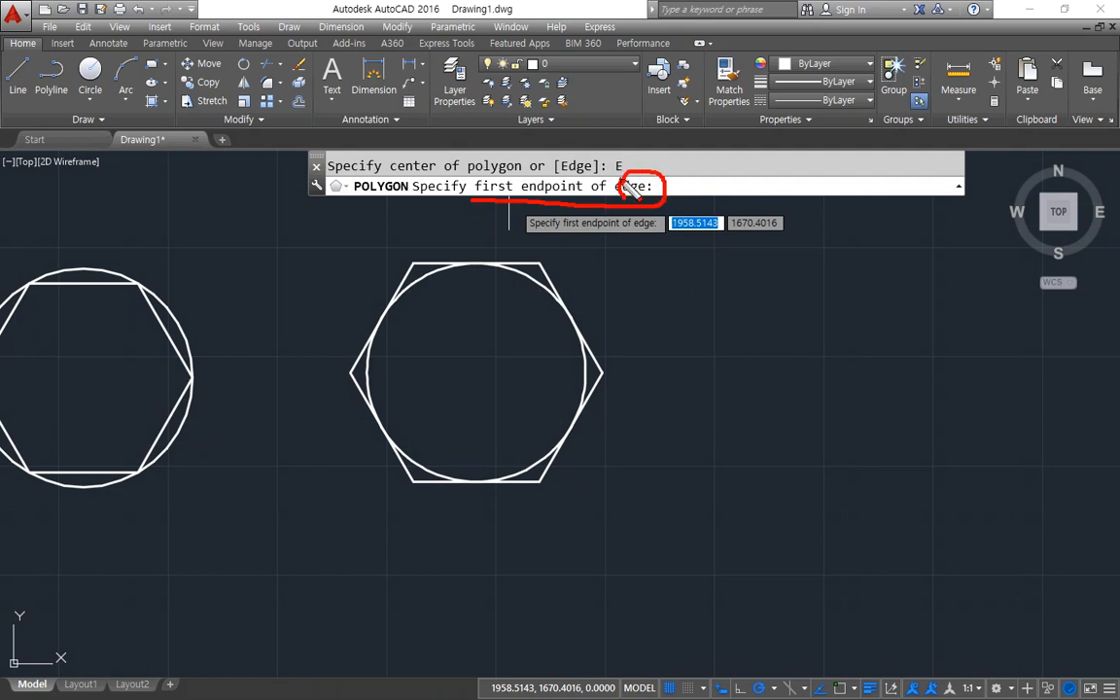
key(Escape)
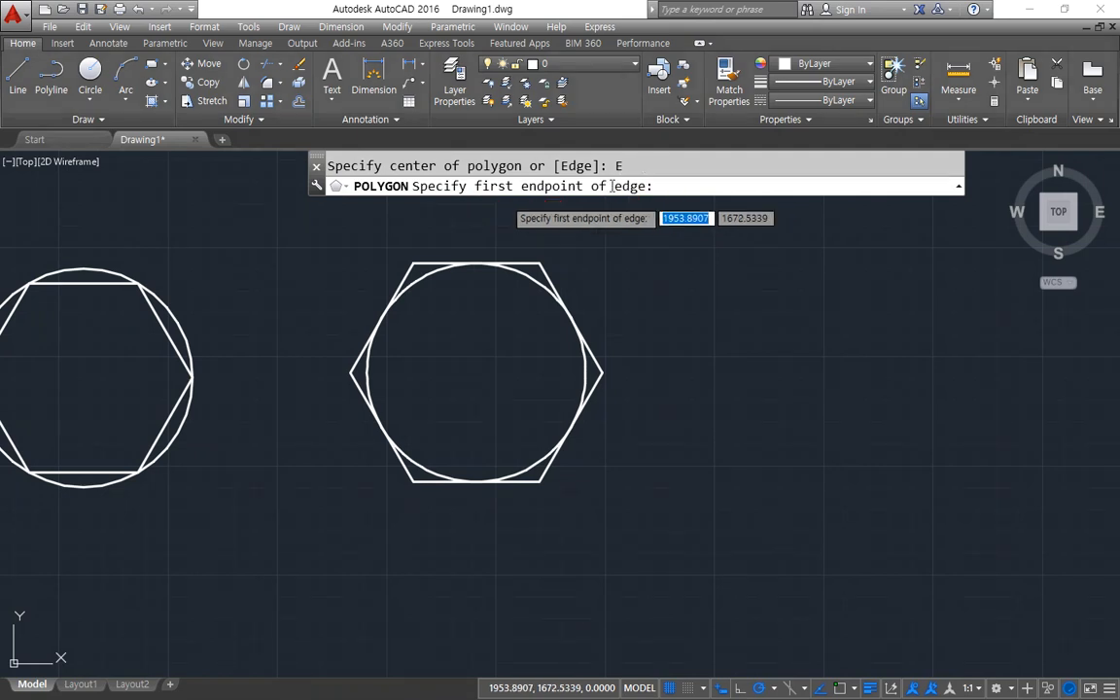
click(735, 462)
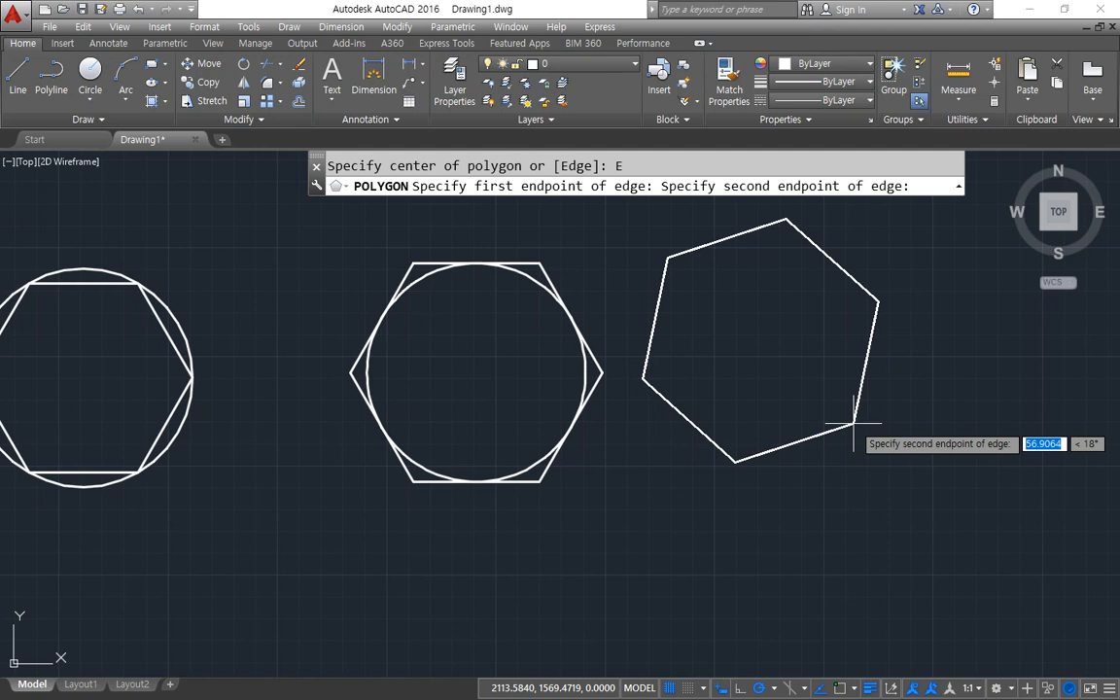
text(50)
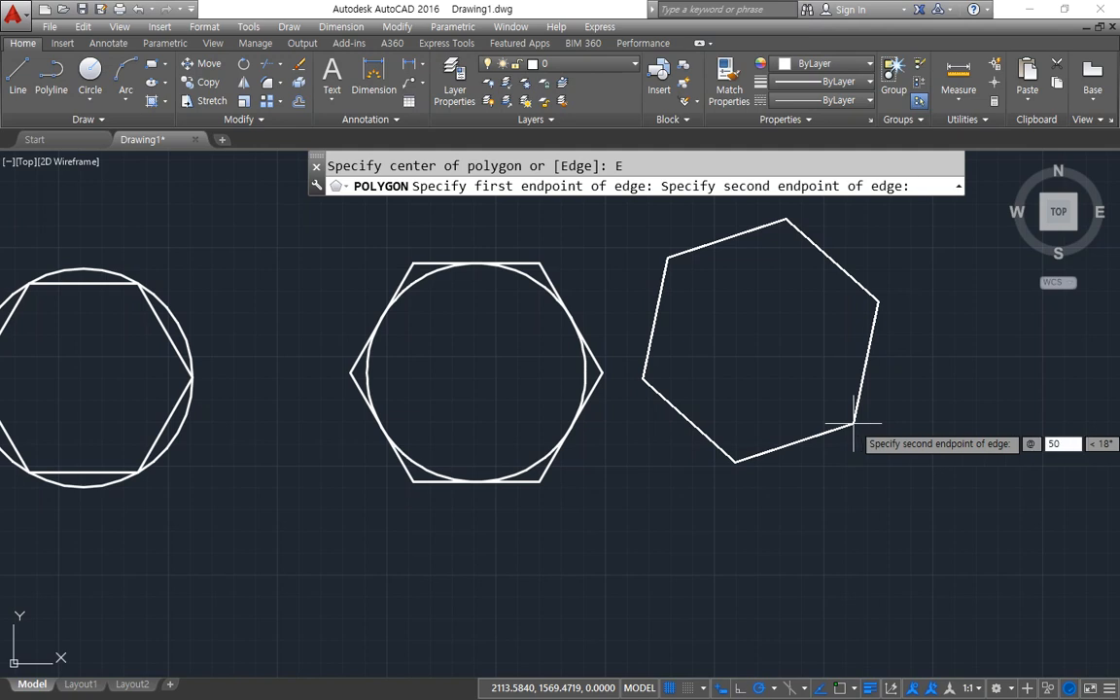
key(Tab)
text(0)
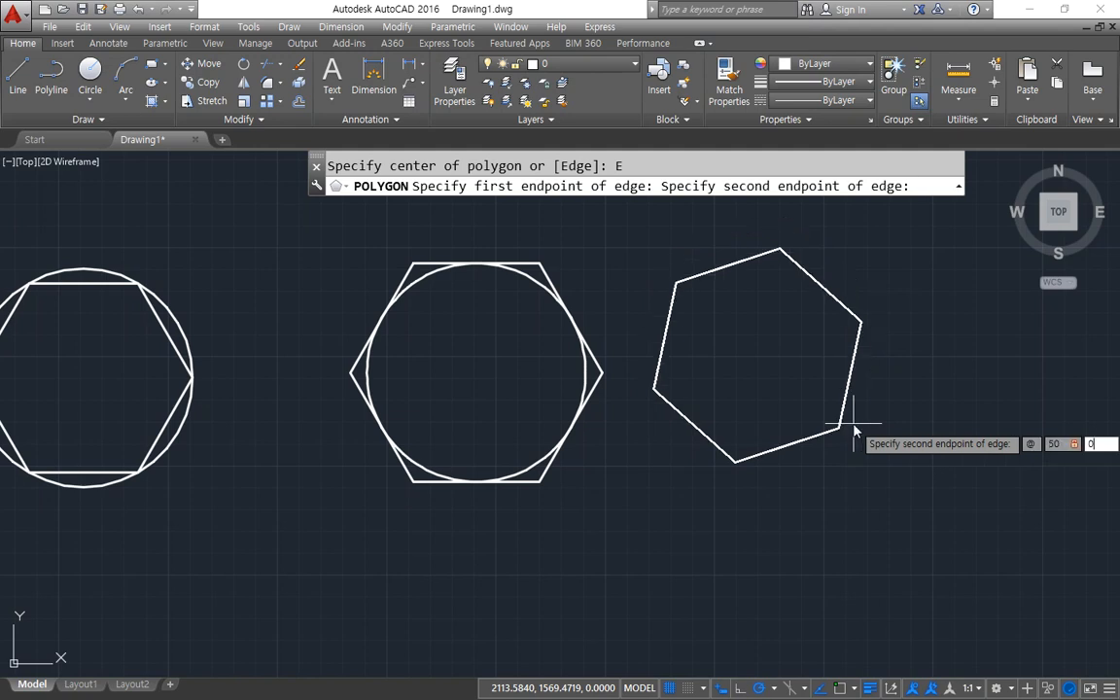
key(Return)
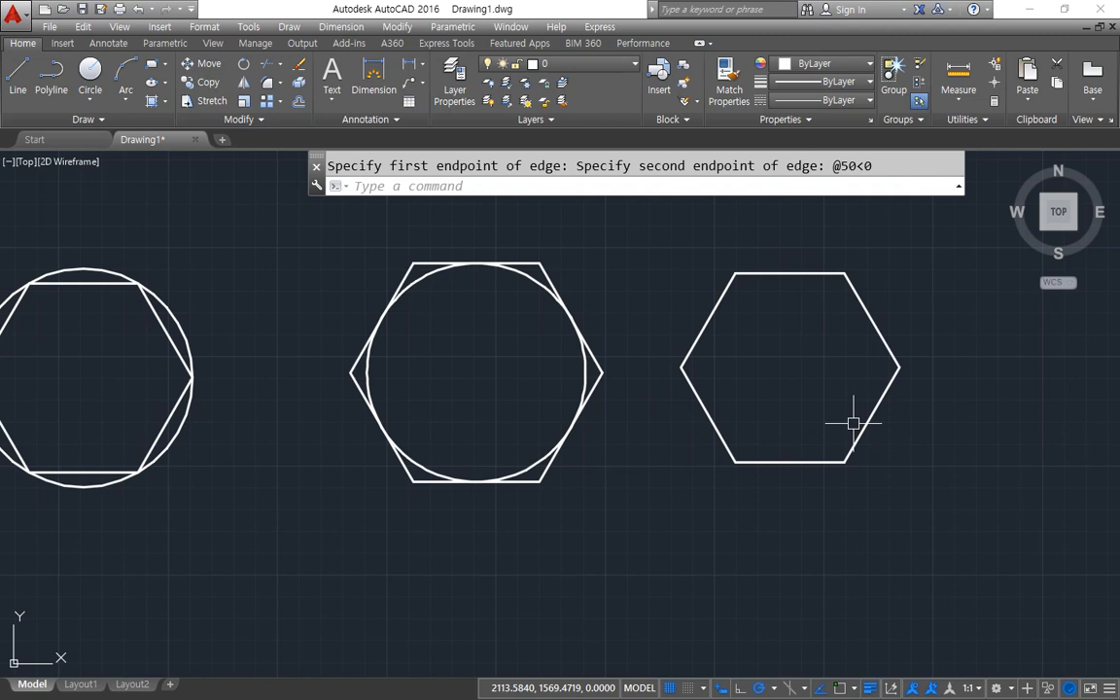
Draw another 6-sided polygon by its edge, right of the previous one, with a horizontal bottom edge of 50 along the polar tracking line.
middle_drag(787, 375, 398, 399)
text(pol)
key(Return)
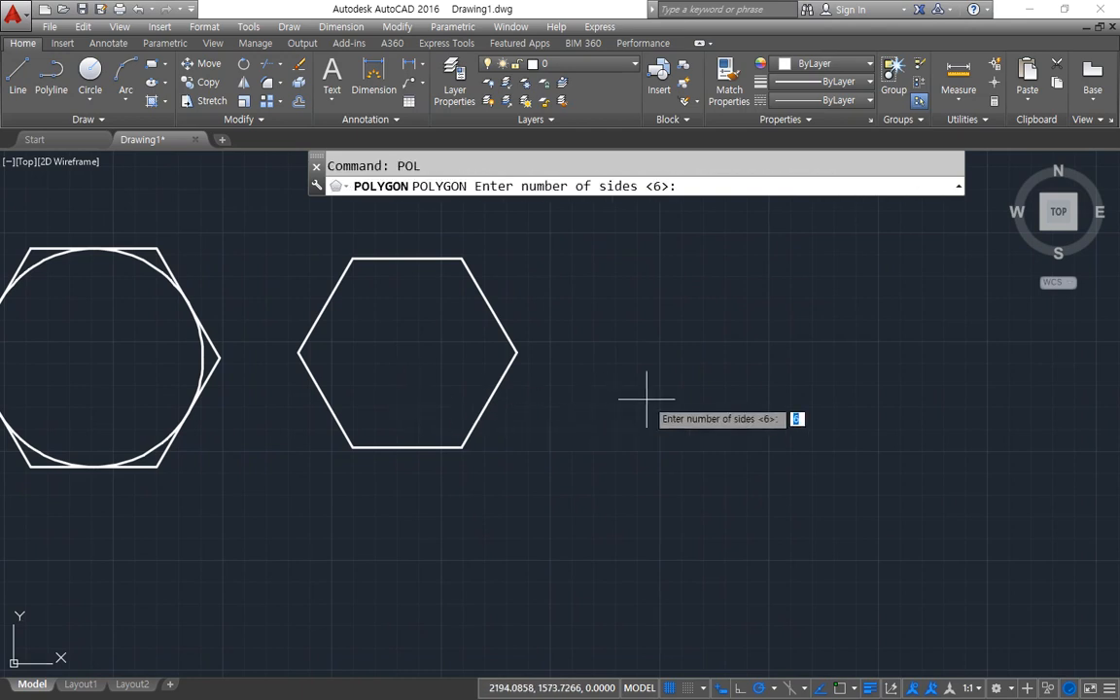
key(Return)
text(e)
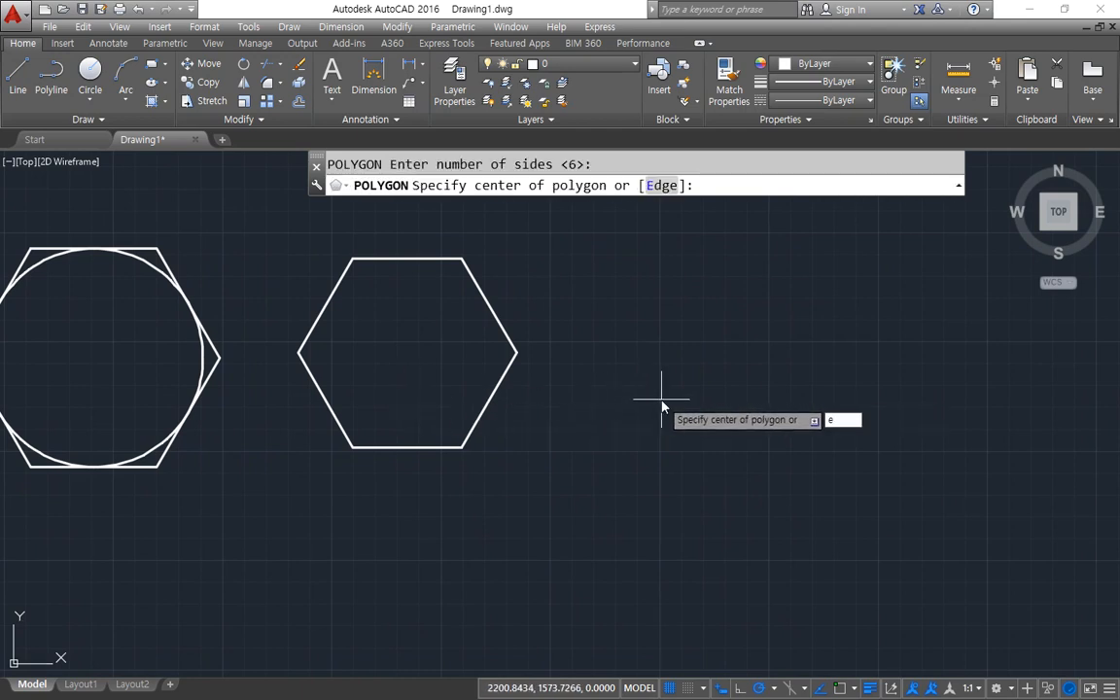
key(Return)
click(627, 440)
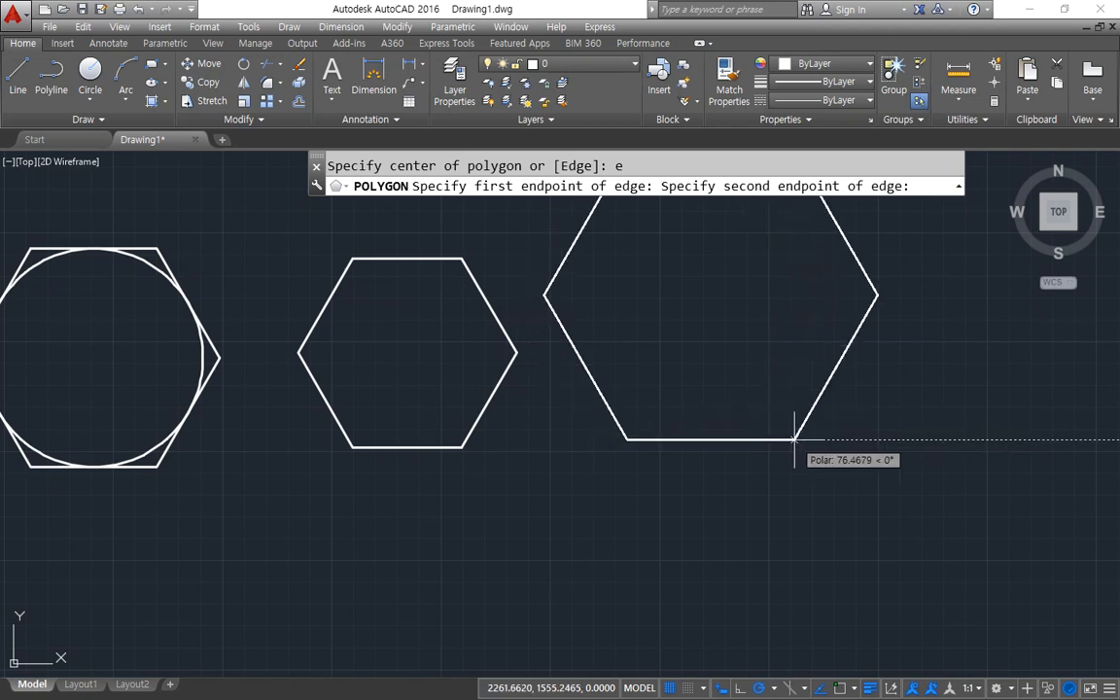
text(50)
key(Return)
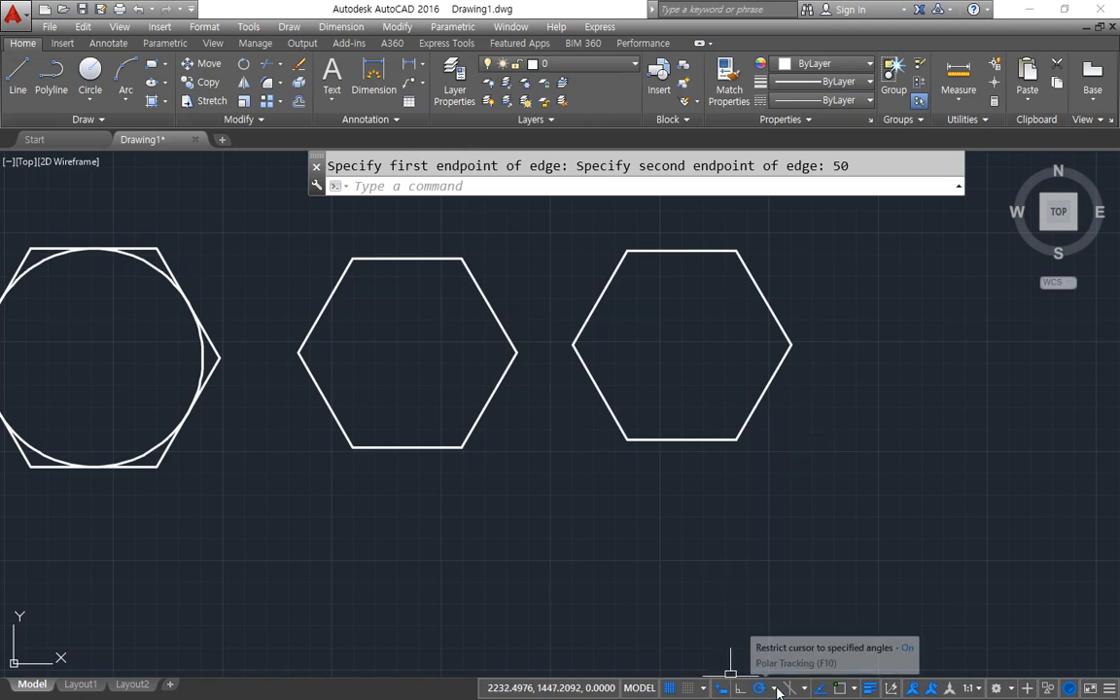
click(776, 688)
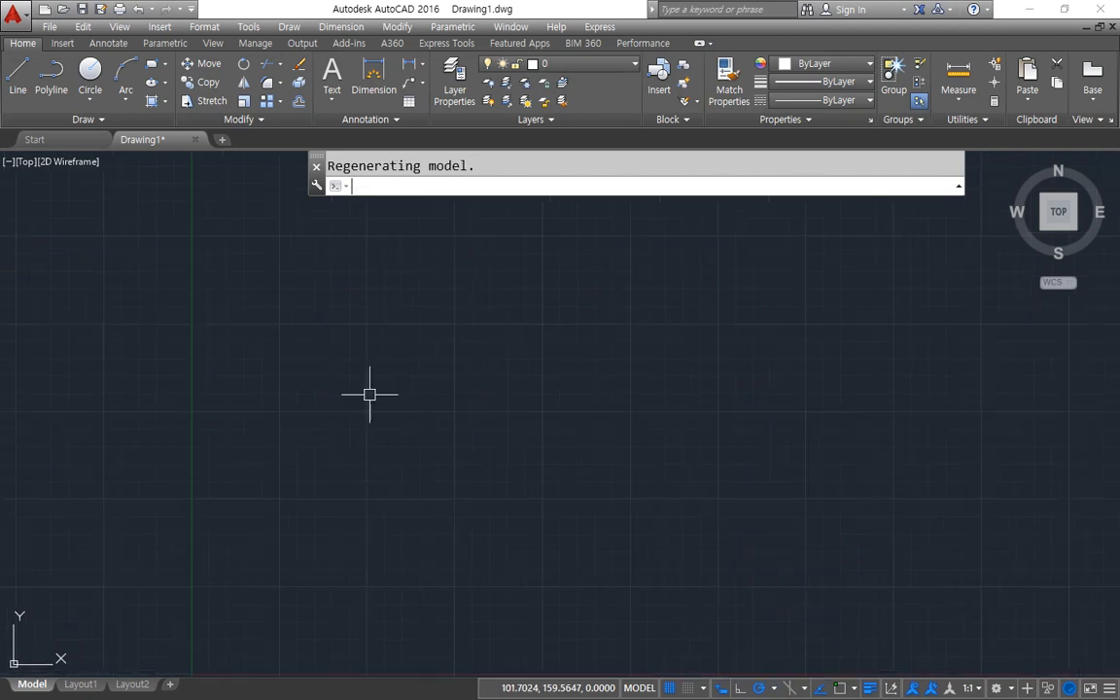
Draw a 3-sided polygon by its edge in the empty drawing area, with a horizontal bottom edge of 50.
text(POY)
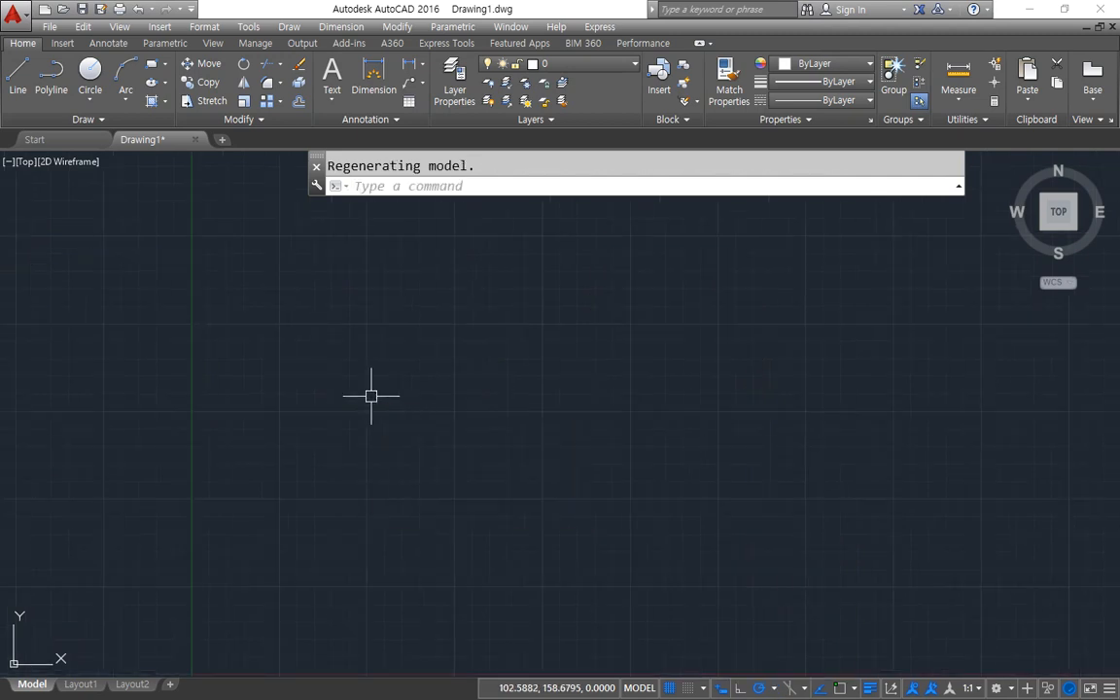
key(Return)
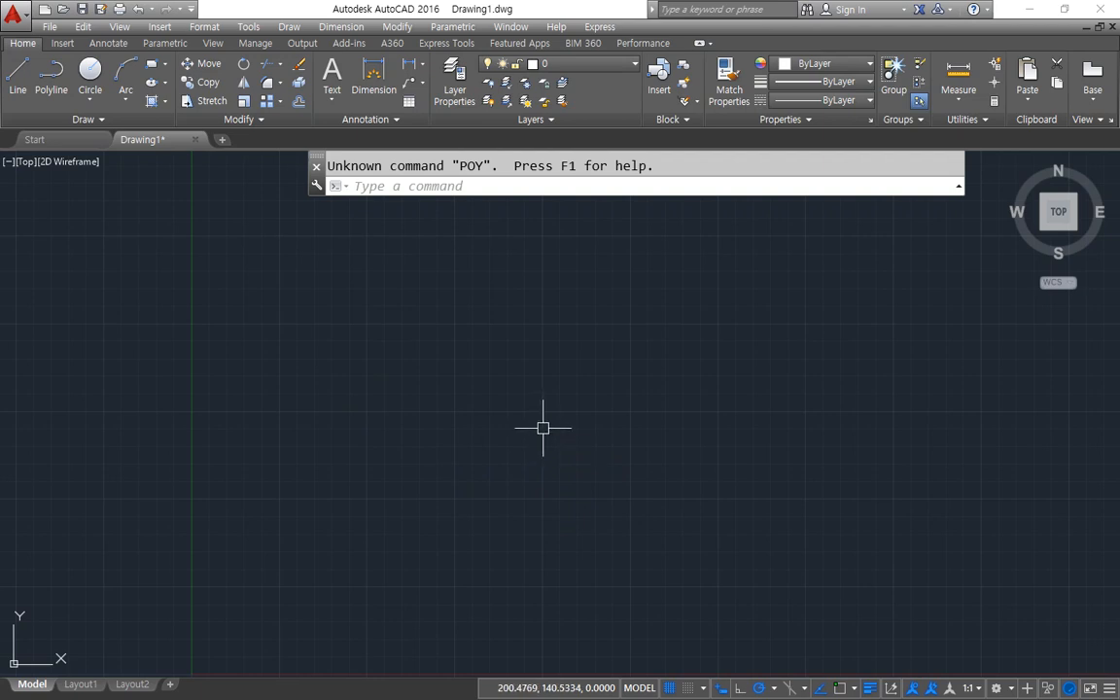
text(POL)
key(Return)
key(Return)
text(3)
key(Return)
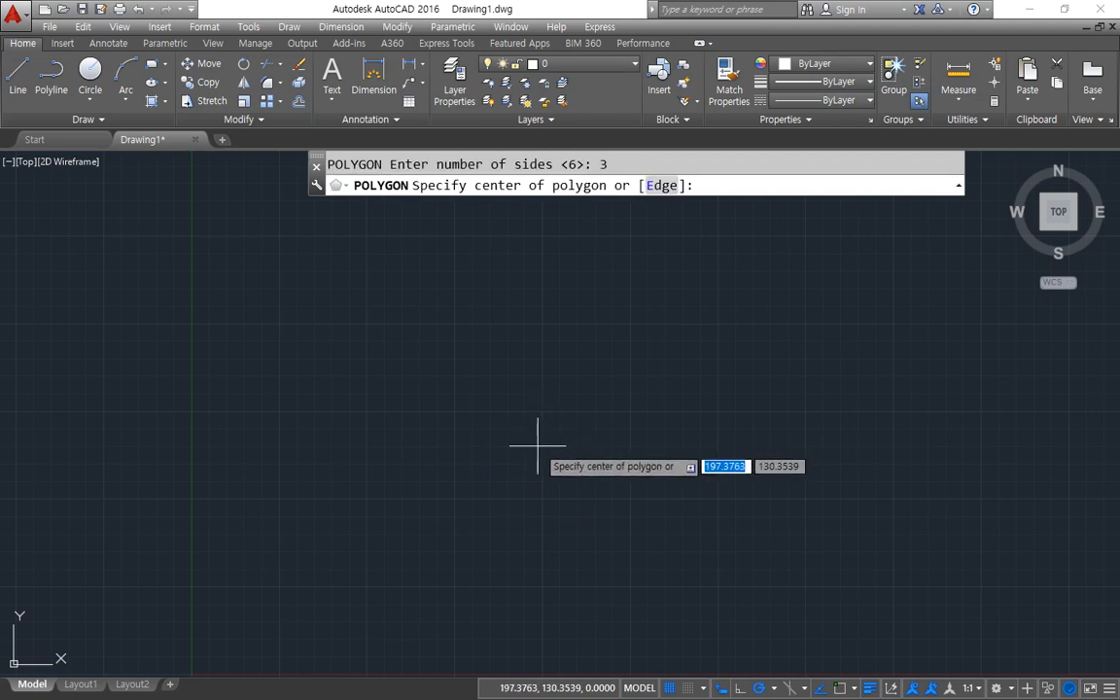
text(e)
key(Return)
click(463, 447)
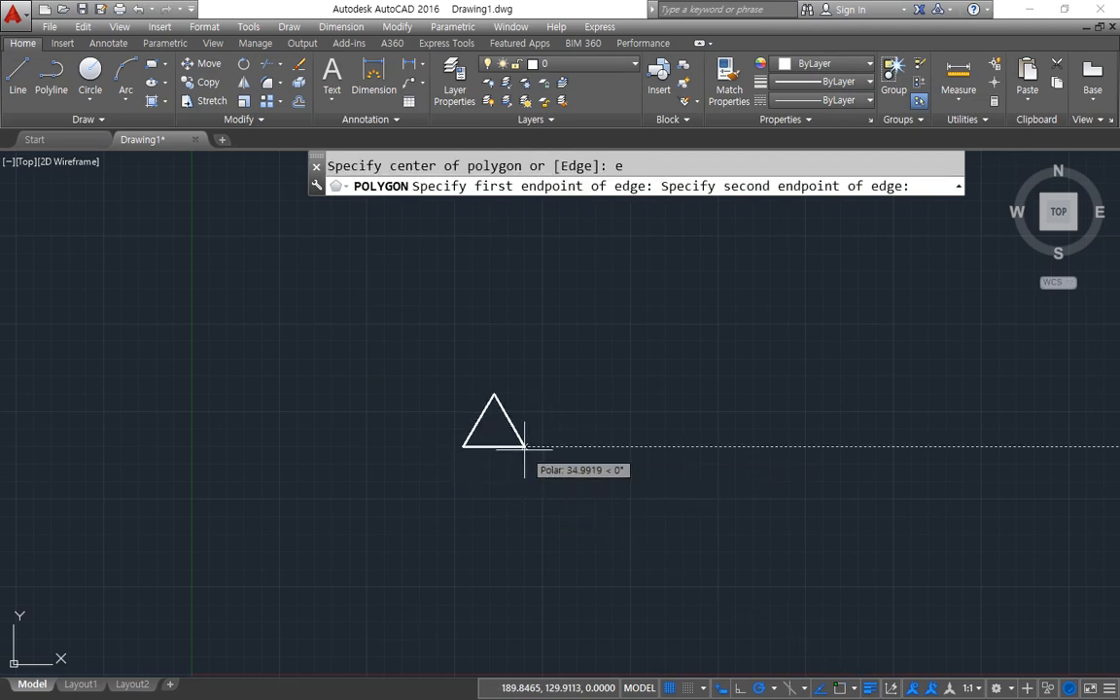
text(50)
key(Return)
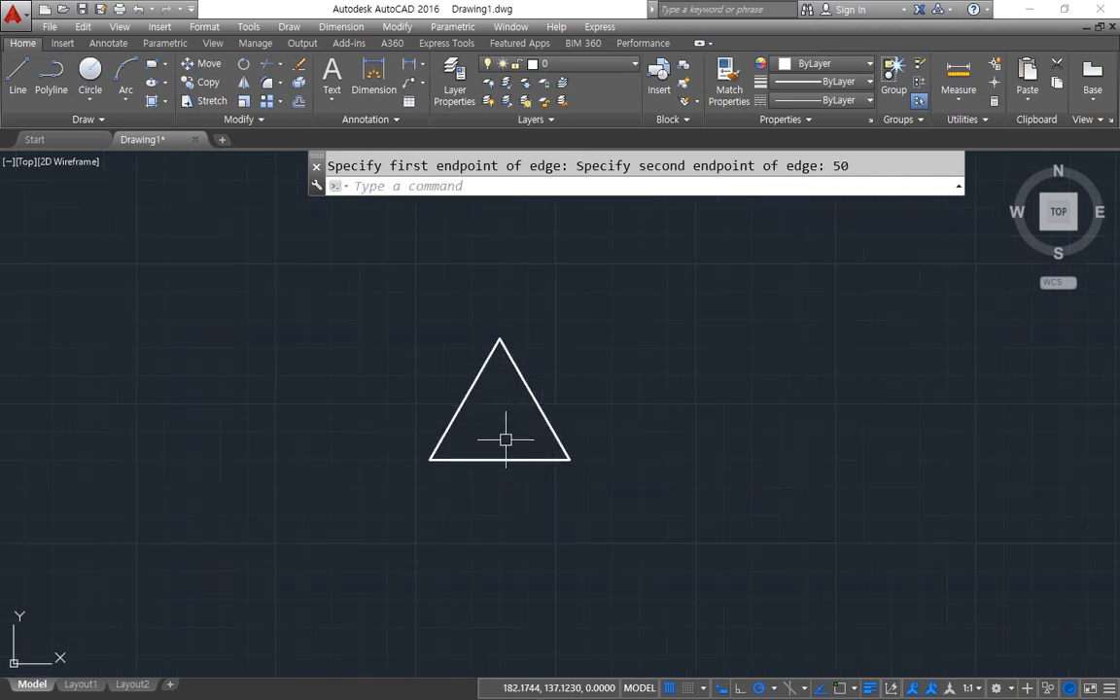
Draw a 4-sided polygon by its edge, from the left to the right endpoint of the triangle's base.
text(POL)
key(Return)
text(4)
key(Return)
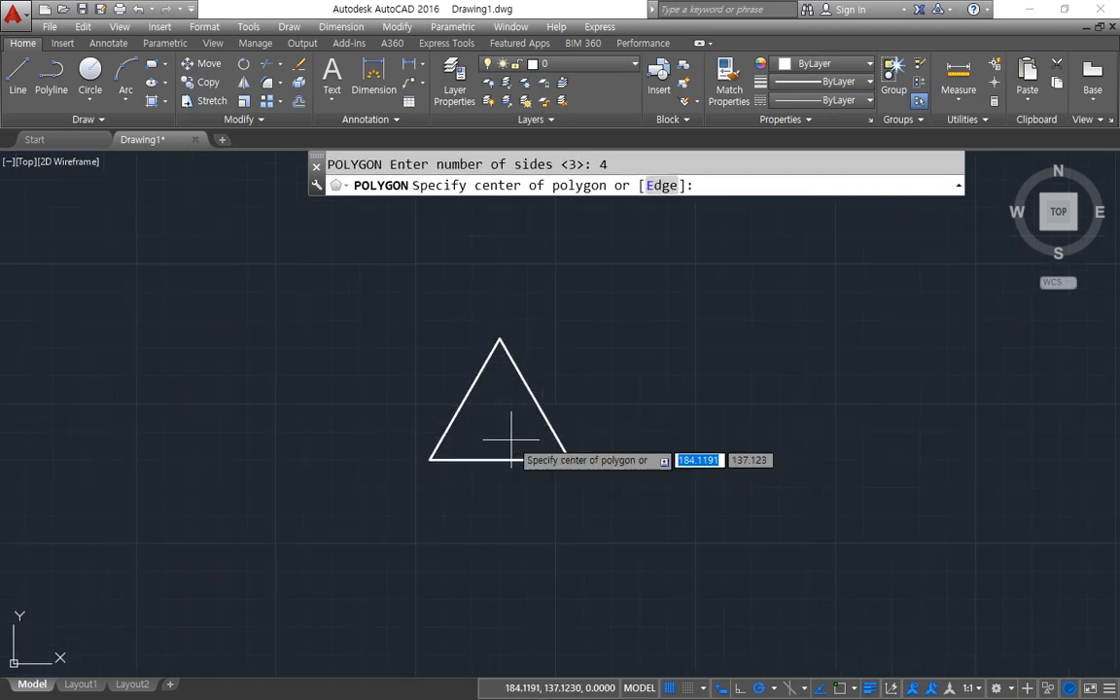
text(e)
key(Return)
click(431, 459)
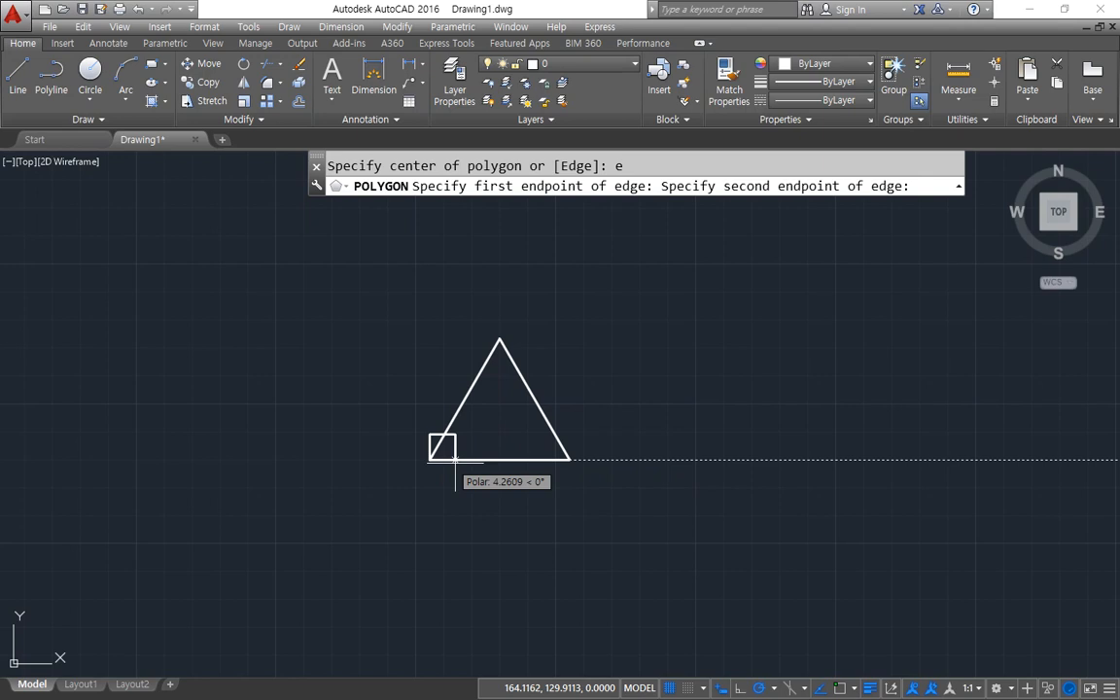
click(570, 459)
Draw a 5-sided polygon by its edge, using the left and right endpoints of the shared base of the triangle and square.
text(pol)
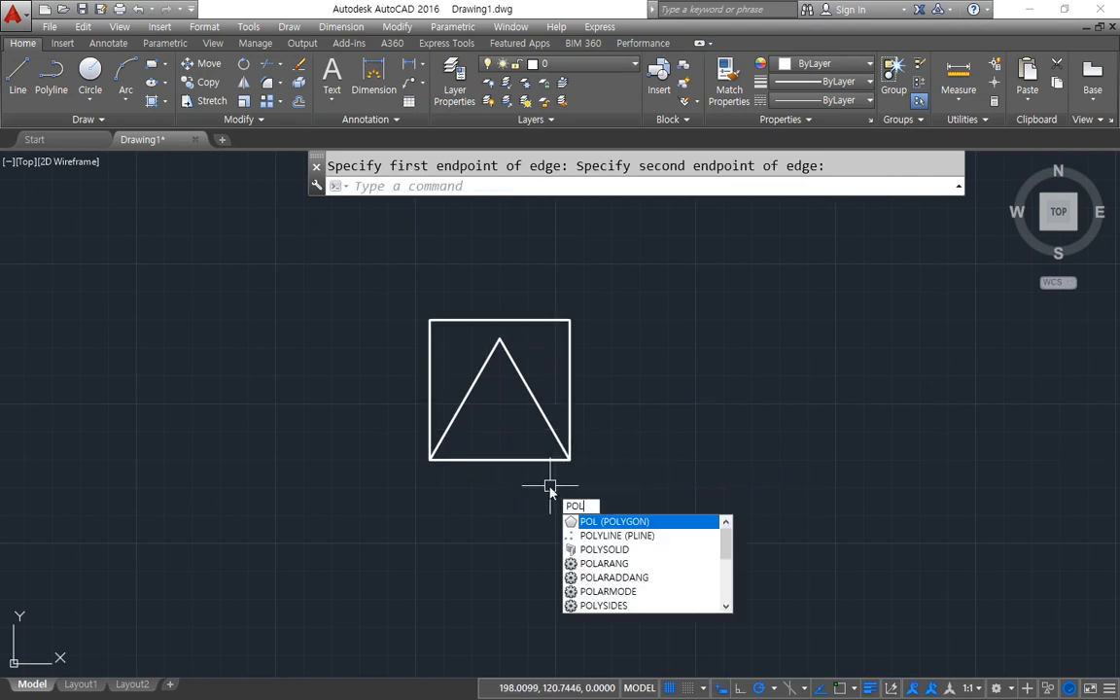
key(Return)
text(5)
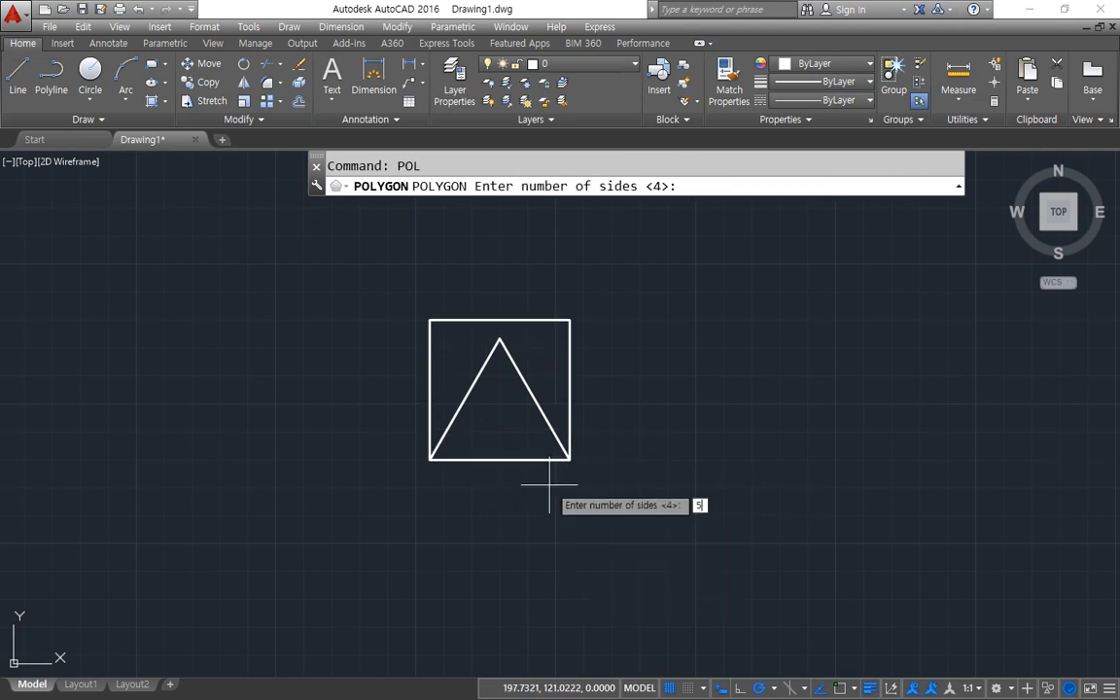
key(Return)
text(e)
key(Return)
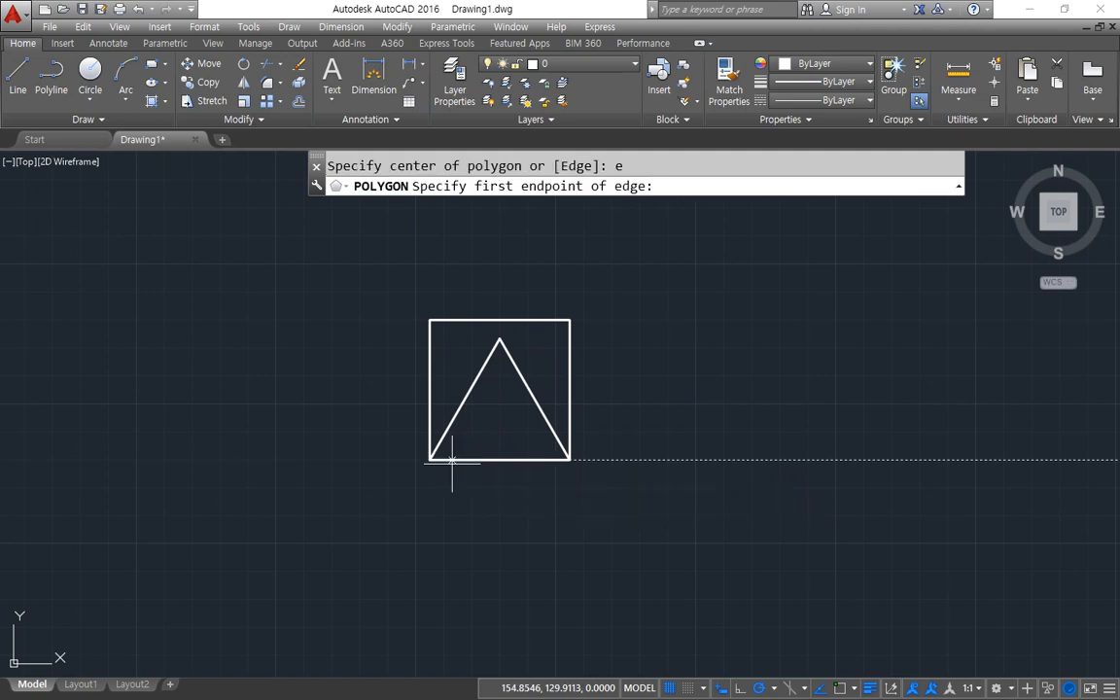
click(431, 458)
click(567, 459)
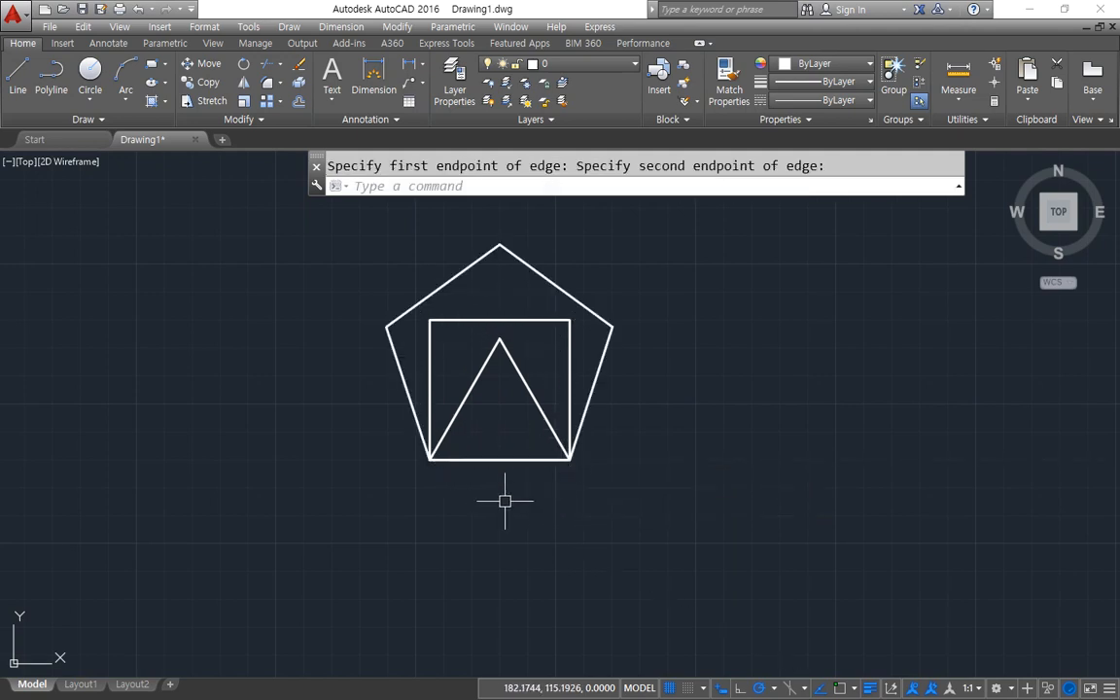
Draw a 6-sided polygon by its edge on the same base, from its left to its right endpoint.
text(pol)
key(Return)
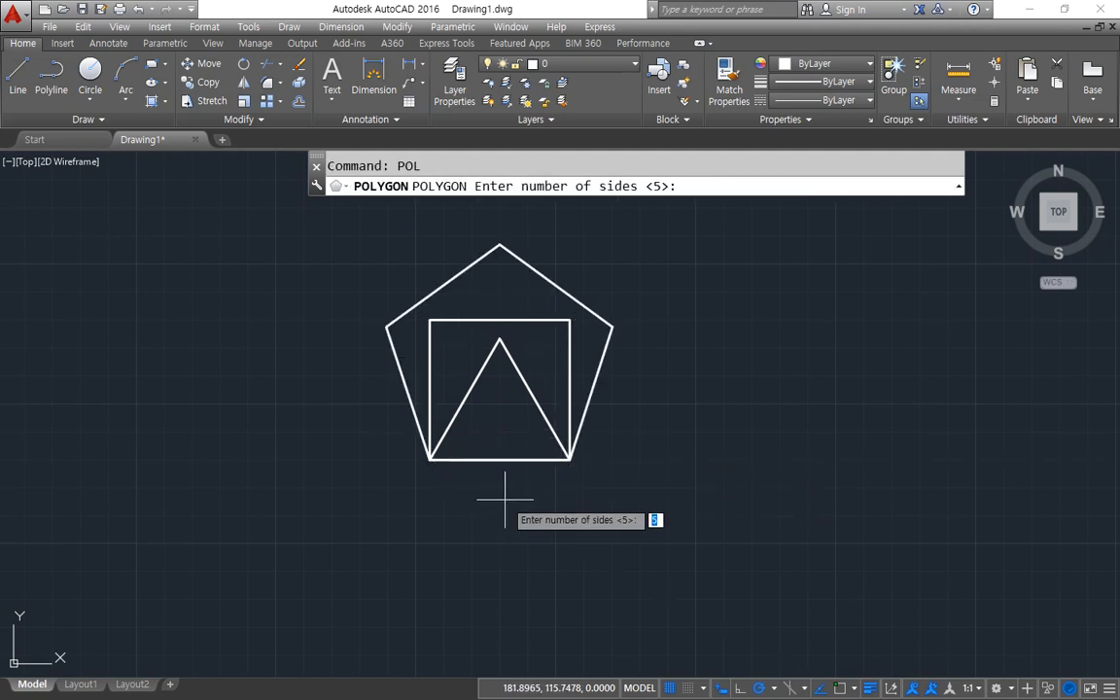
text(6)
key(Return)
text(e)
key(Return)
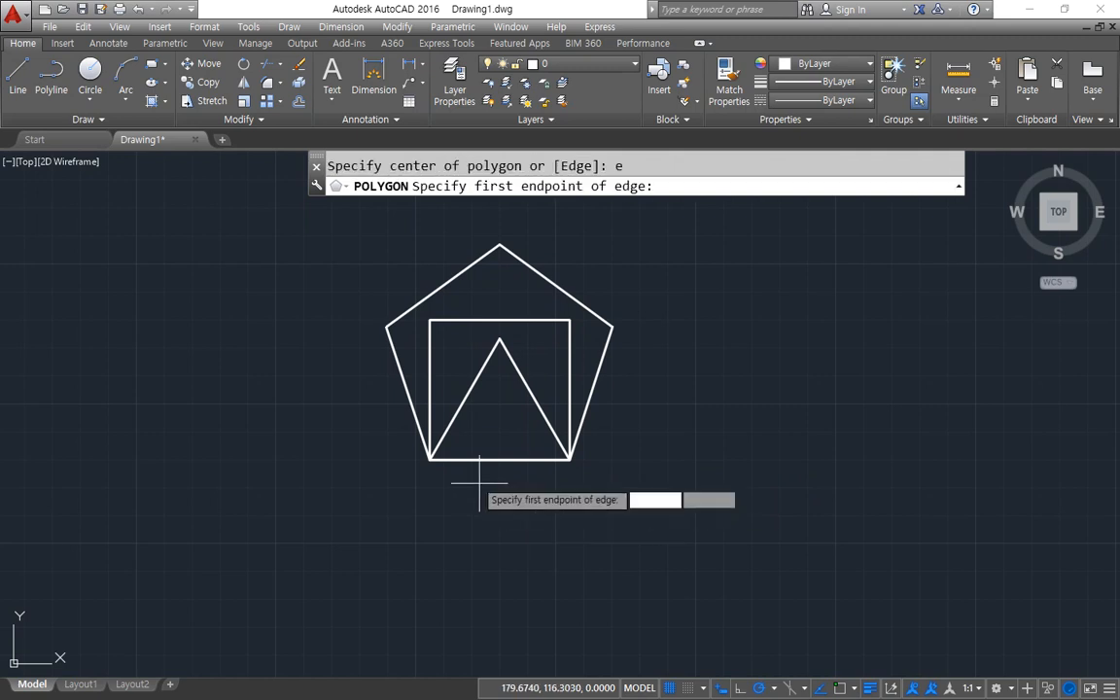
click(430, 459)
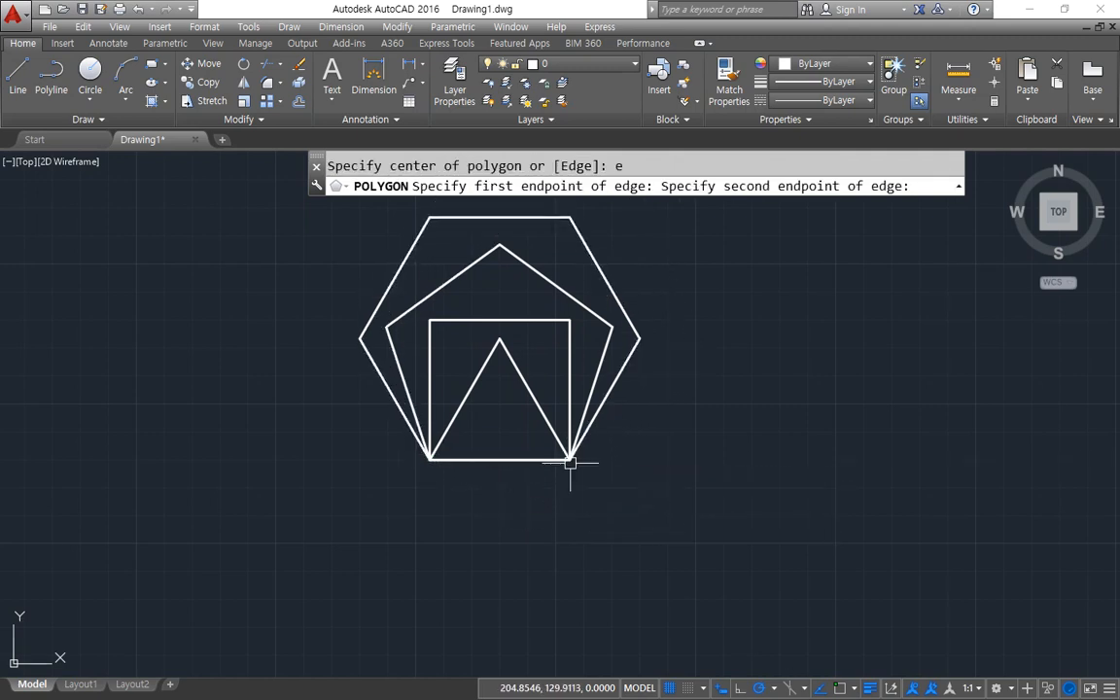
click(570, 458)
Draw an 8-sided polygon by its edge, picking the left and right endpoints of the common base.
text(pol)
key(Return)
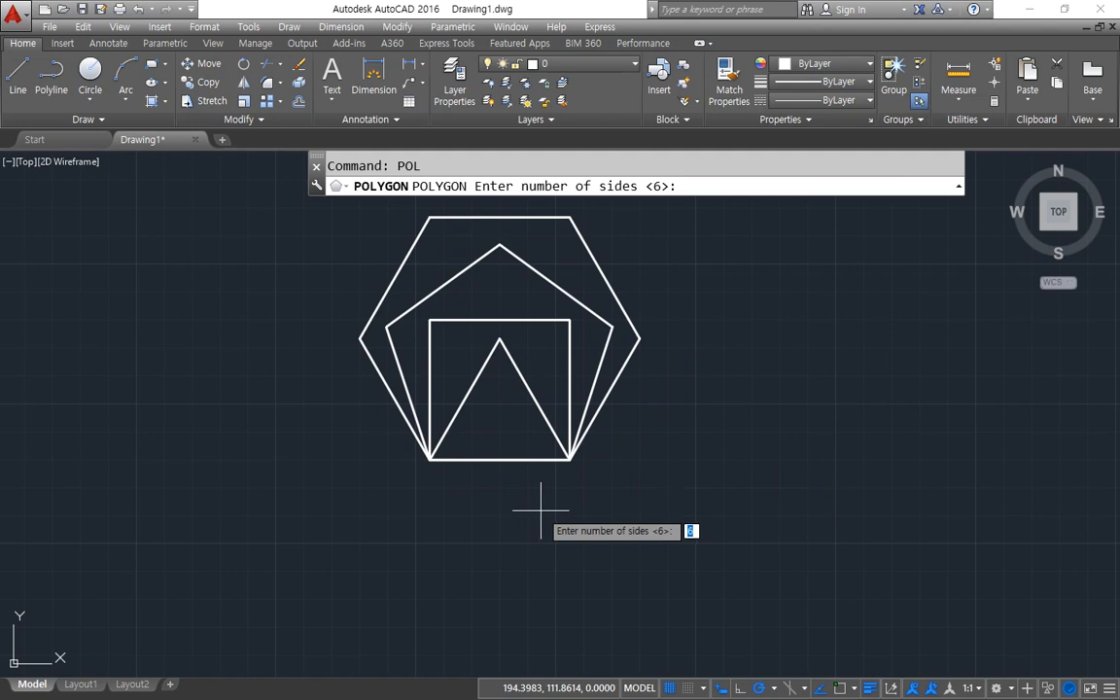
text(8)
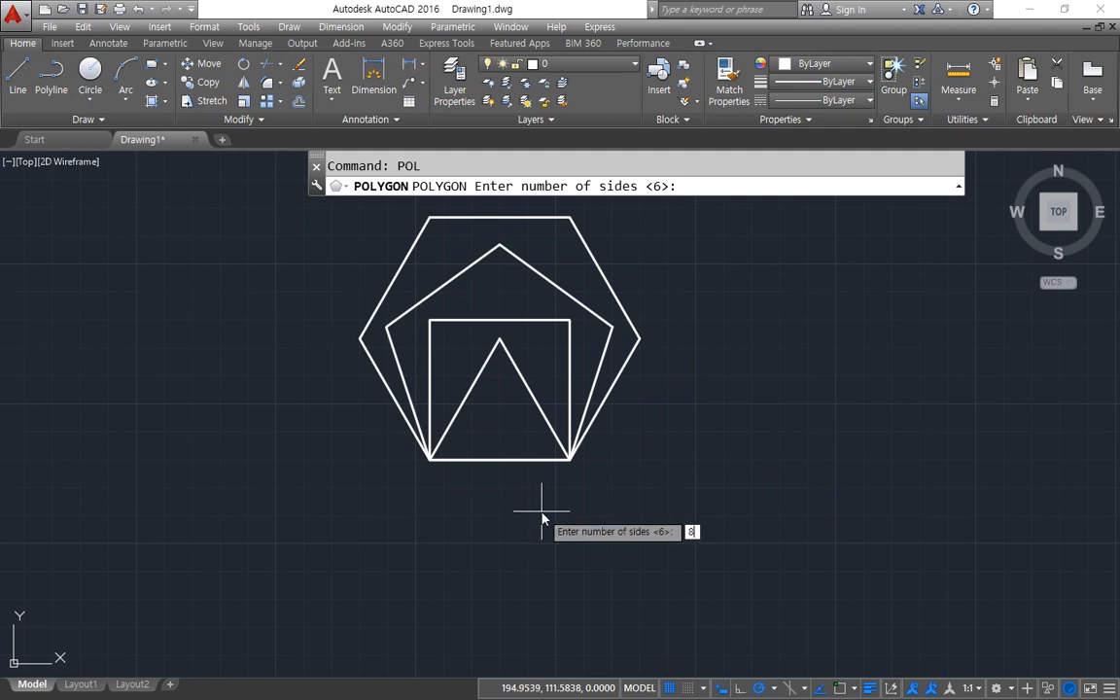
key(Return)
text(e)
key(Return)
click(433, 459)
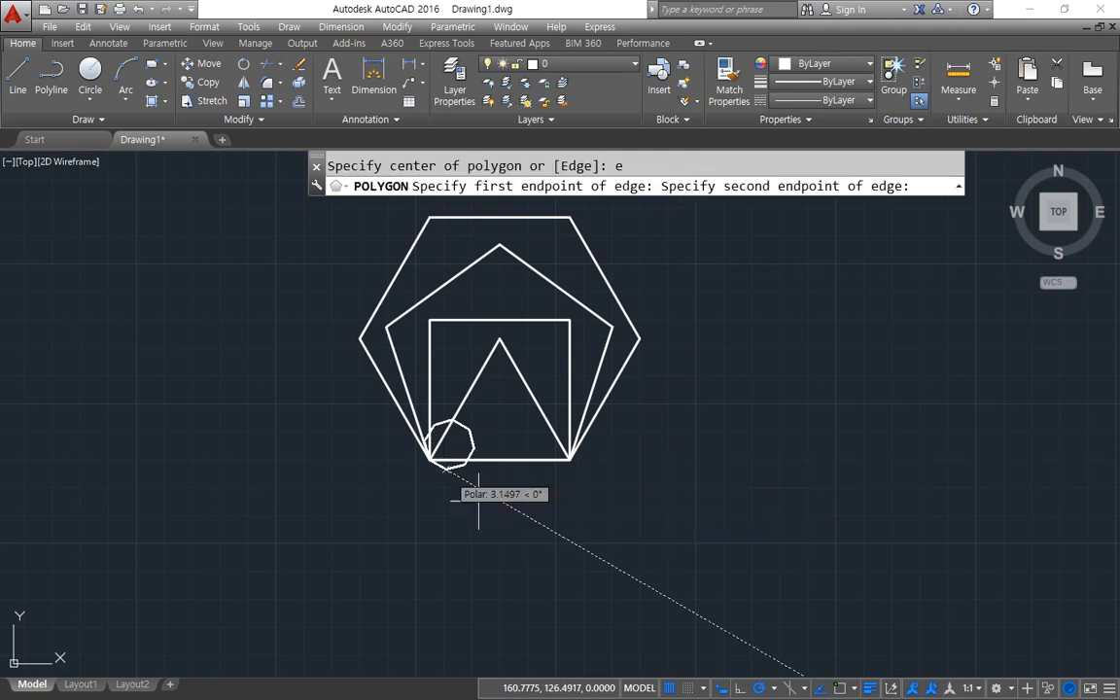
click(571, 459)
Draw a 9-sided polygon by its edge, from the left to the right endpoint of the shared base.
middle_drag(434, 509, 439, 590)
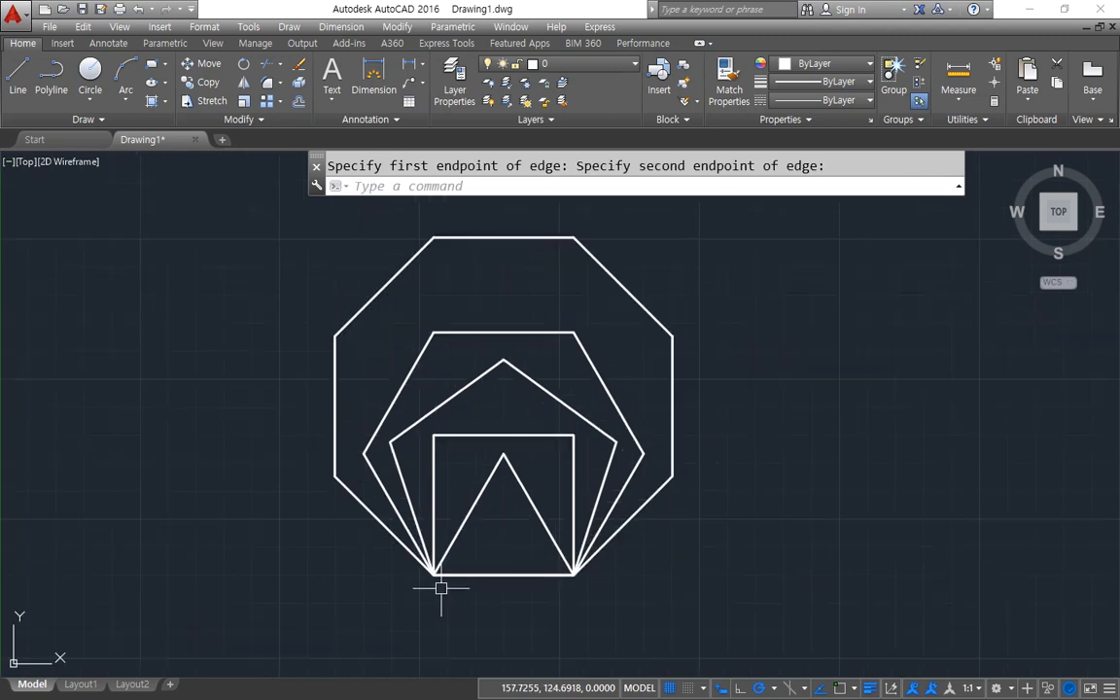
text(pol)
key(Return)
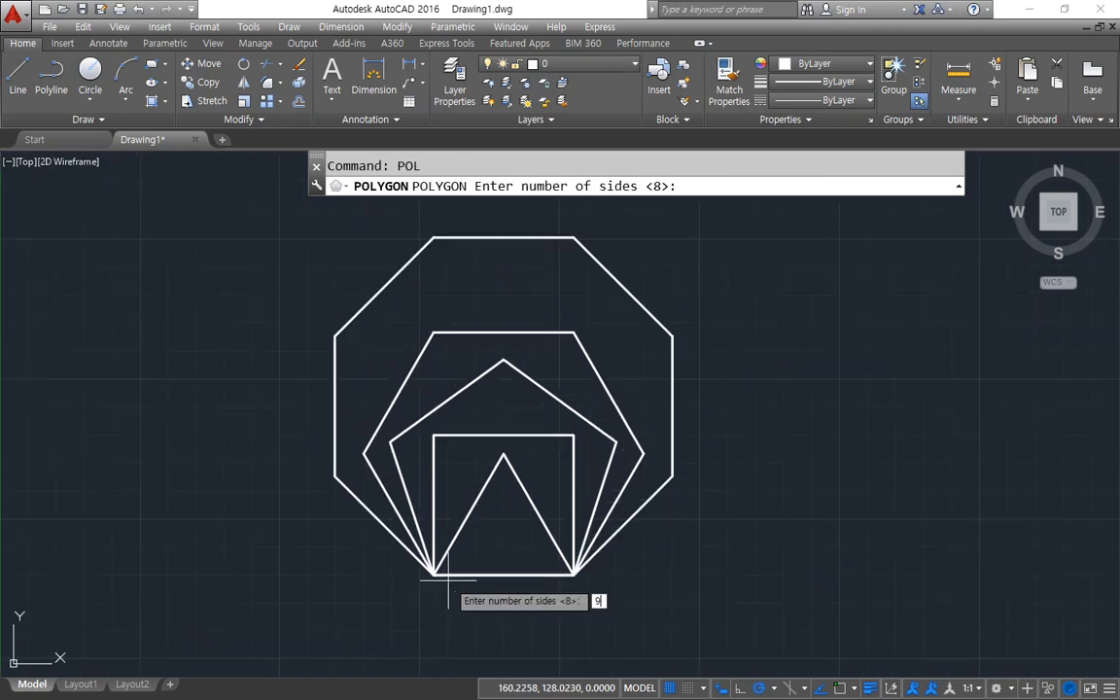
text(8)
key(Return)
text(e)
key(Return)
click(433, 574)
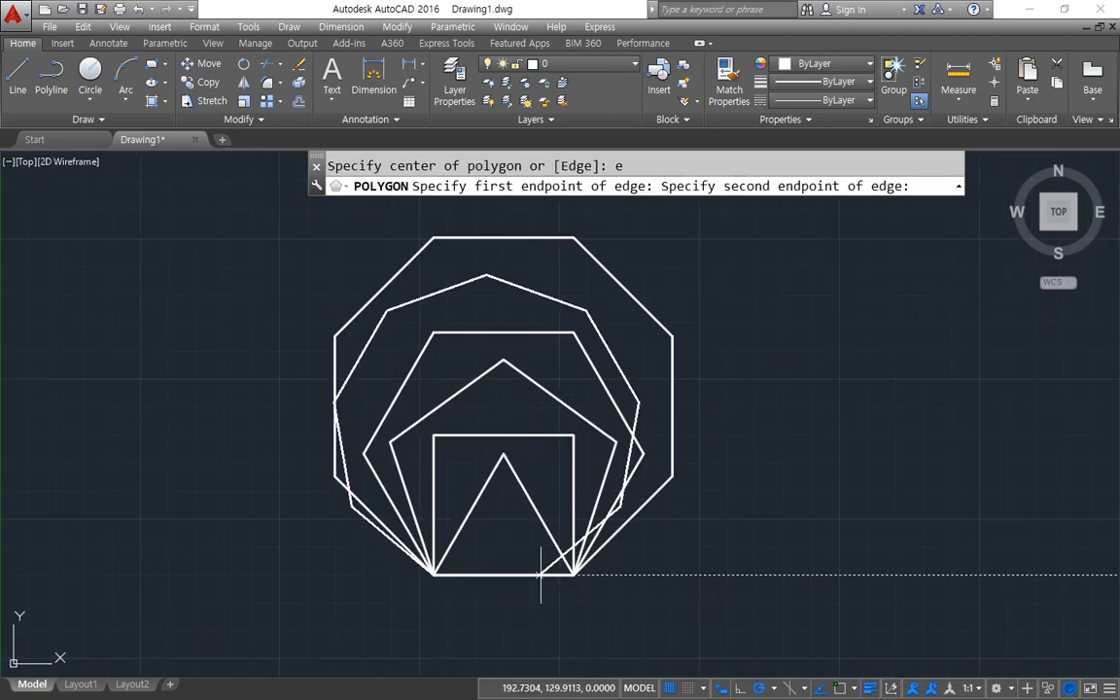
click(573, 573)
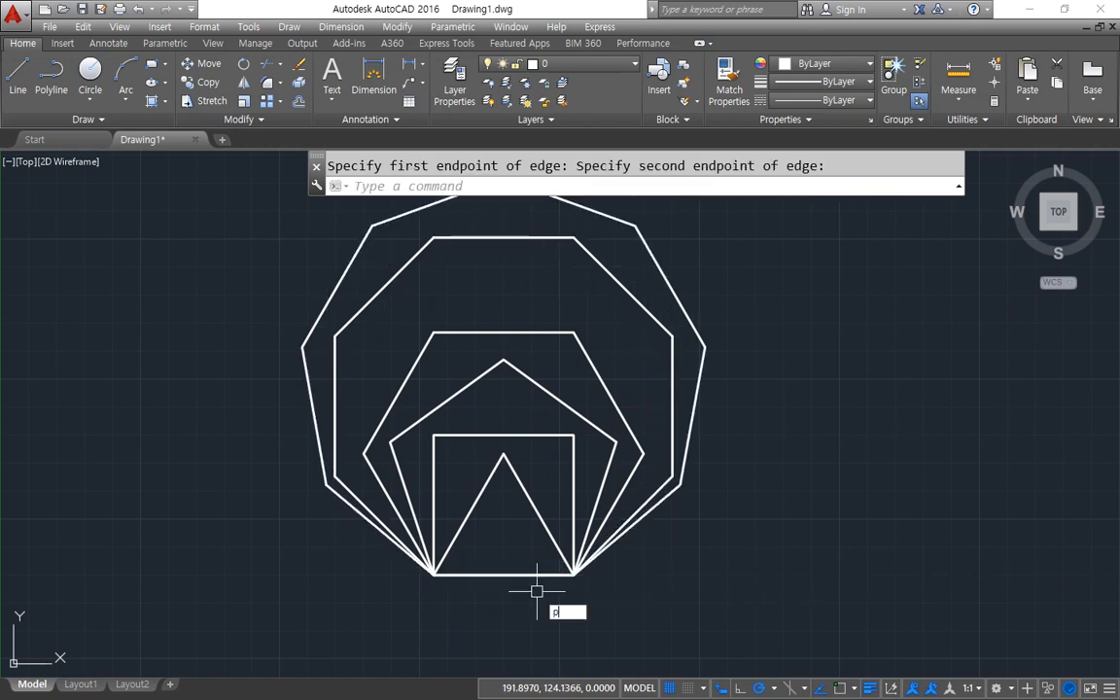
Draw a 10-sided polygon by its edge, using the same left and right base endpoints.
text(pol)
key(Return)
text(10)
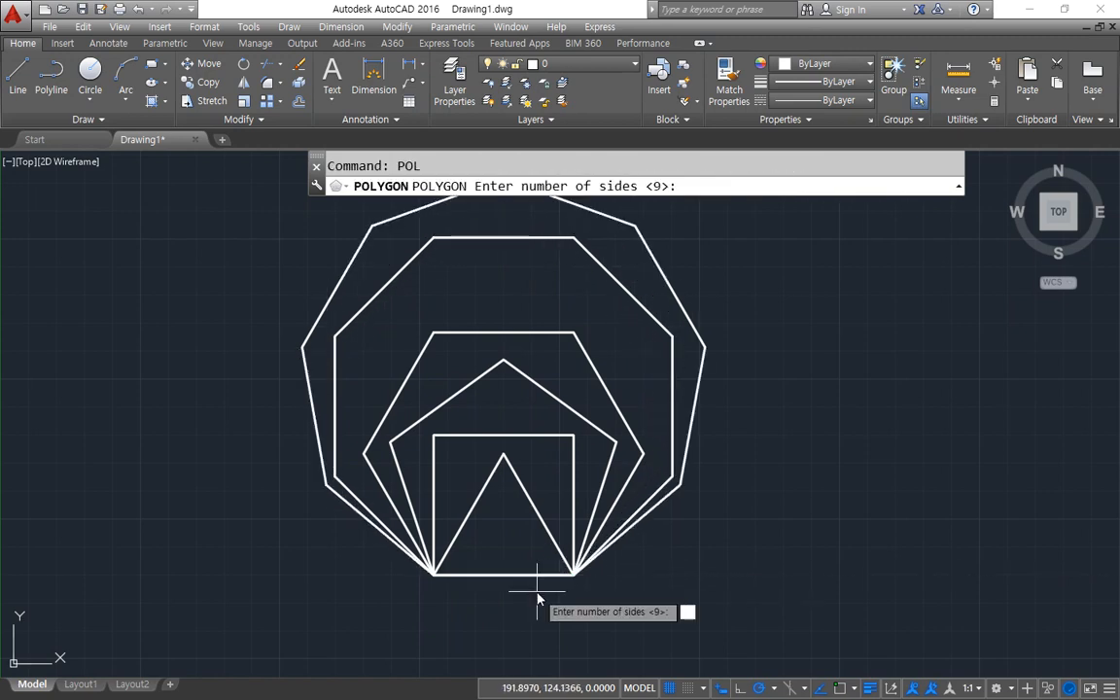
key(Return)
text(e)
key(Return)
click(434, 574)
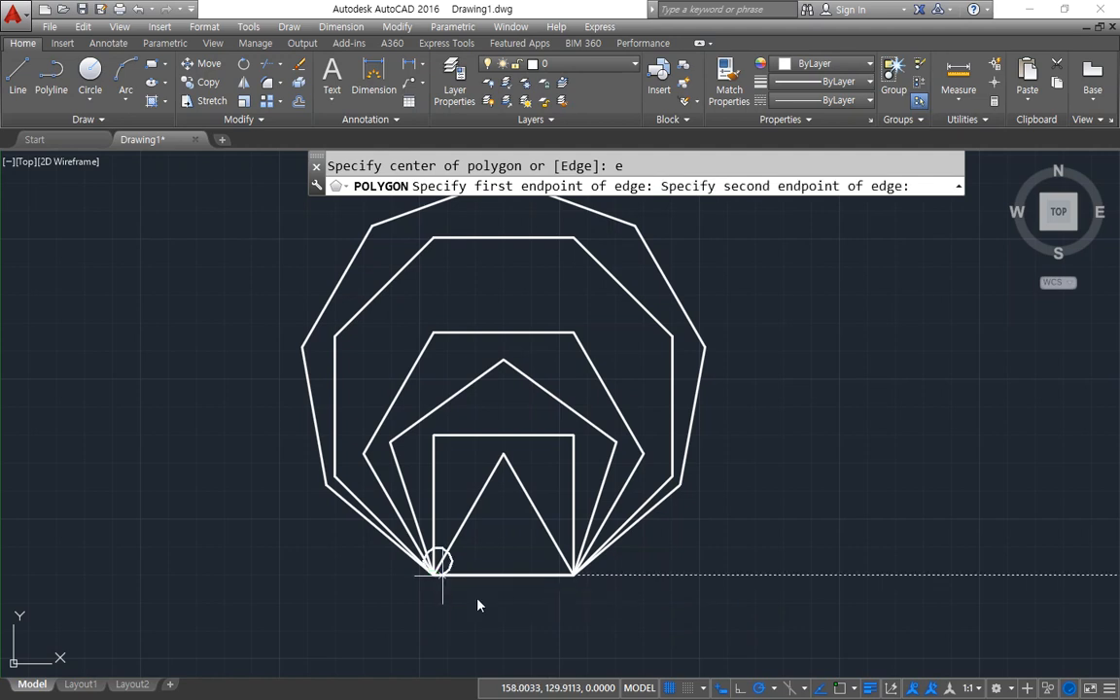
click(574, 574)
Erase all the nested polygons with one crossing selection.
scroll(423, 486, down, 2)
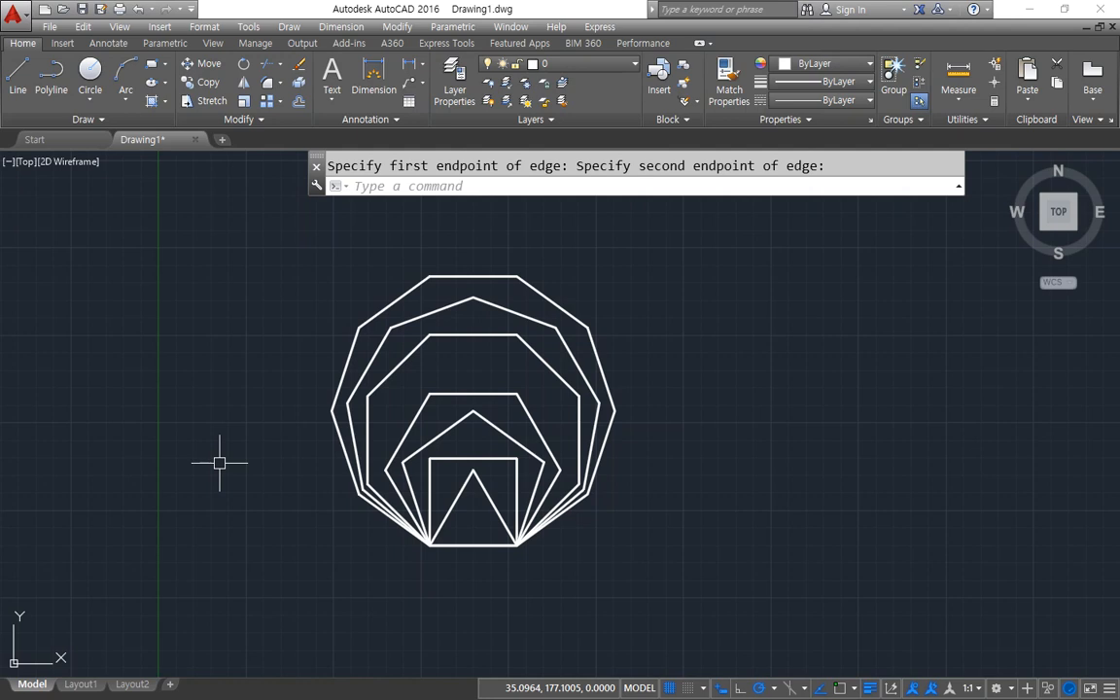
click(805, 605)
click(342, 327)
key(Delete)
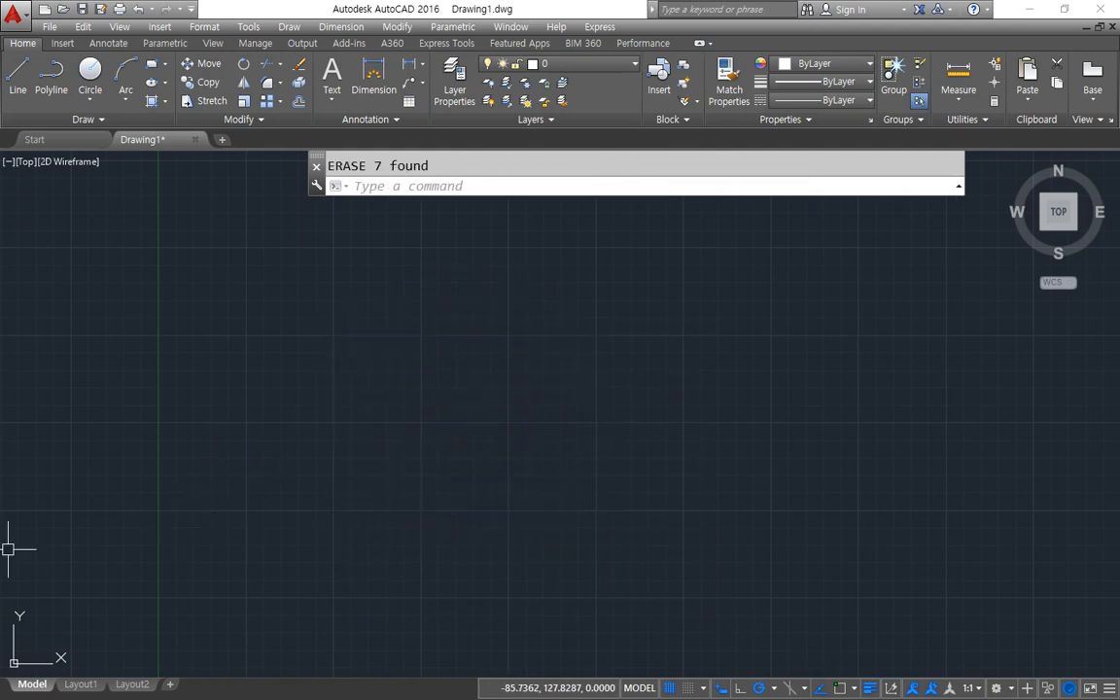
Switch to the Notepad notes and review the line listing the Arc, ELlipse, SPLine and DOnut commands.
key(alt+Tab)
click(560, 399)
click(360, 401)
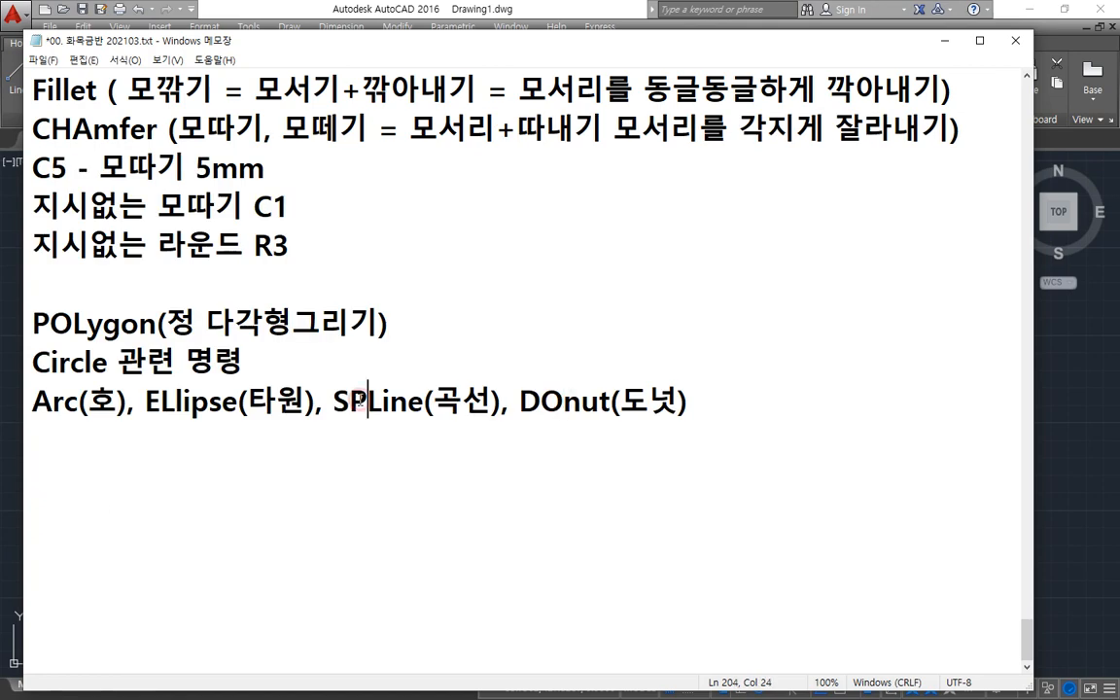
click(167, 401)
click(53, 400)
click(403, 3)
text(p)
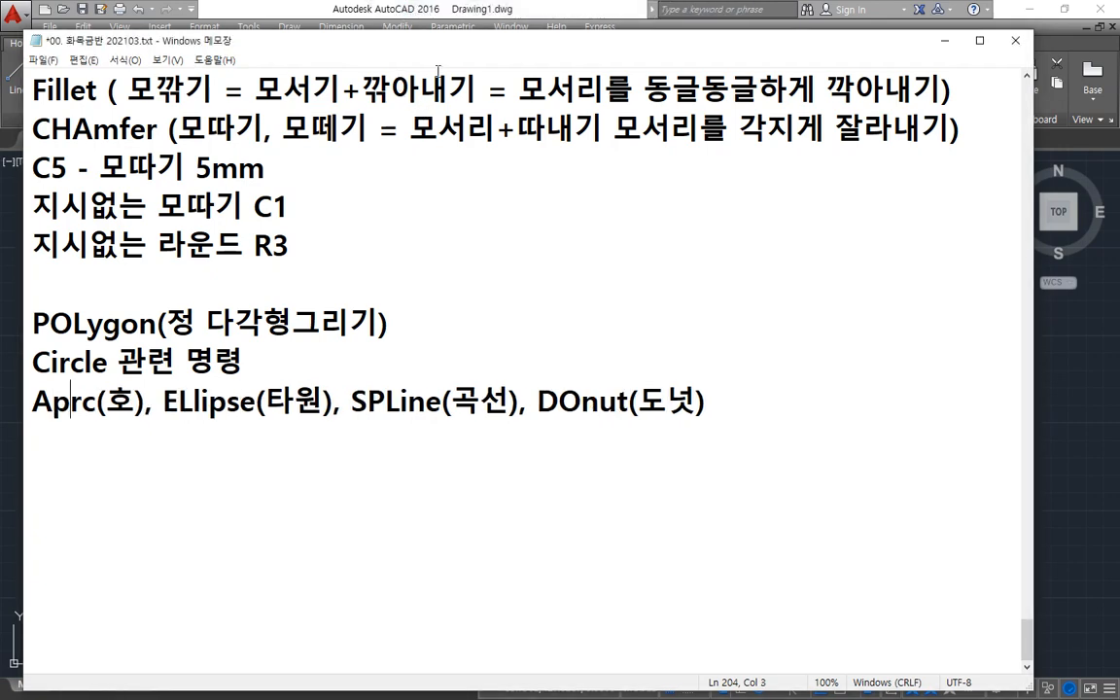
Switch back to AutoCAD and draw a 10-wide, five-segment polyline running right about 267, down, left, down and left.
click(304, 6)
text(pl)
key(Return)
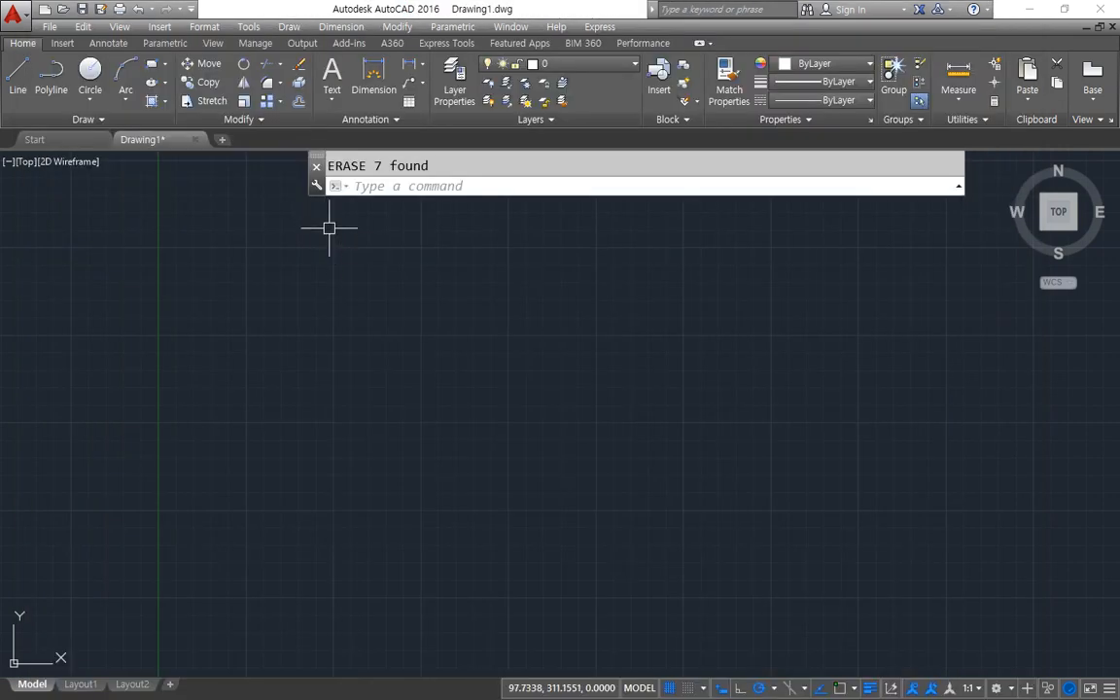
click(272, 365)
text(w)
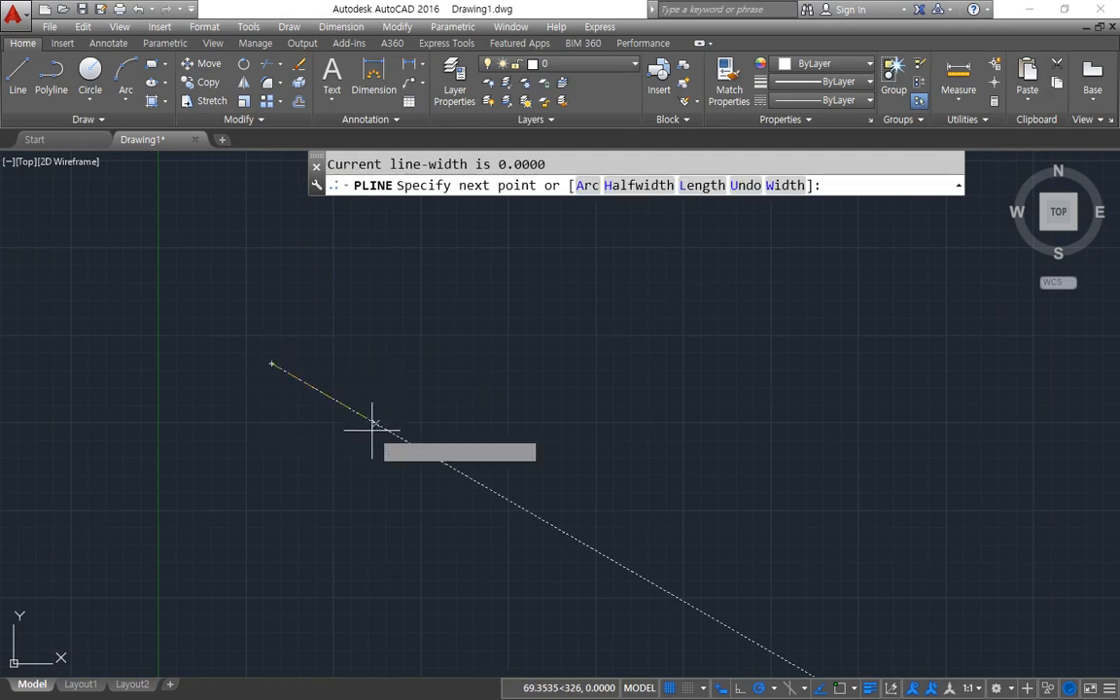
key(Return)
text(10)
key(Return)
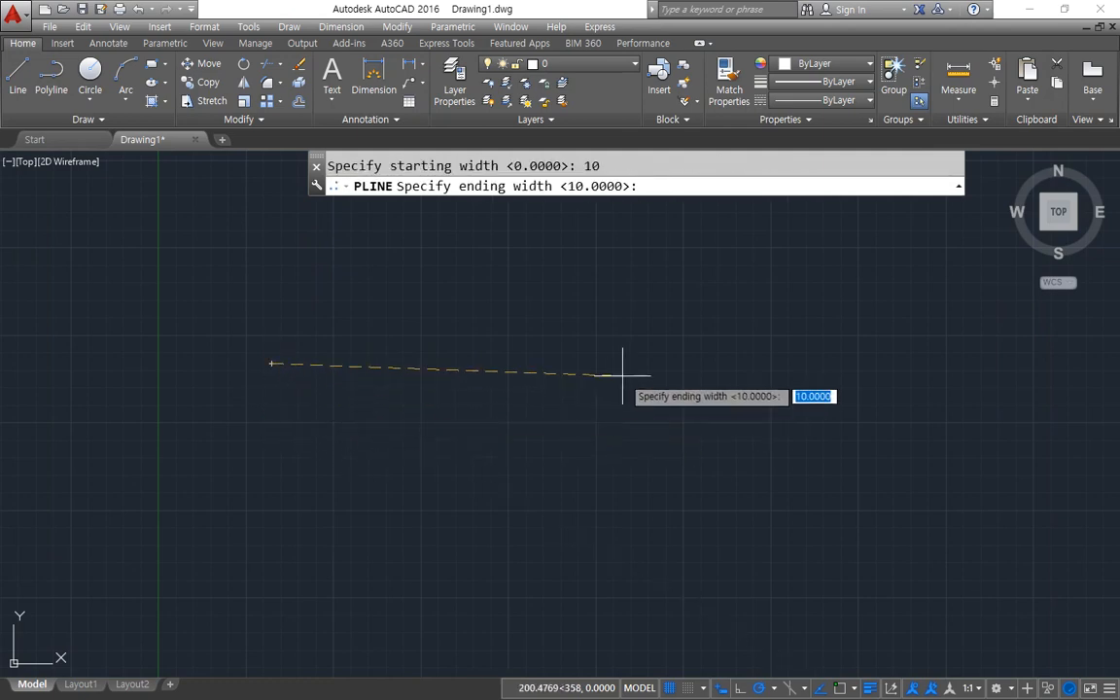
key(Return)
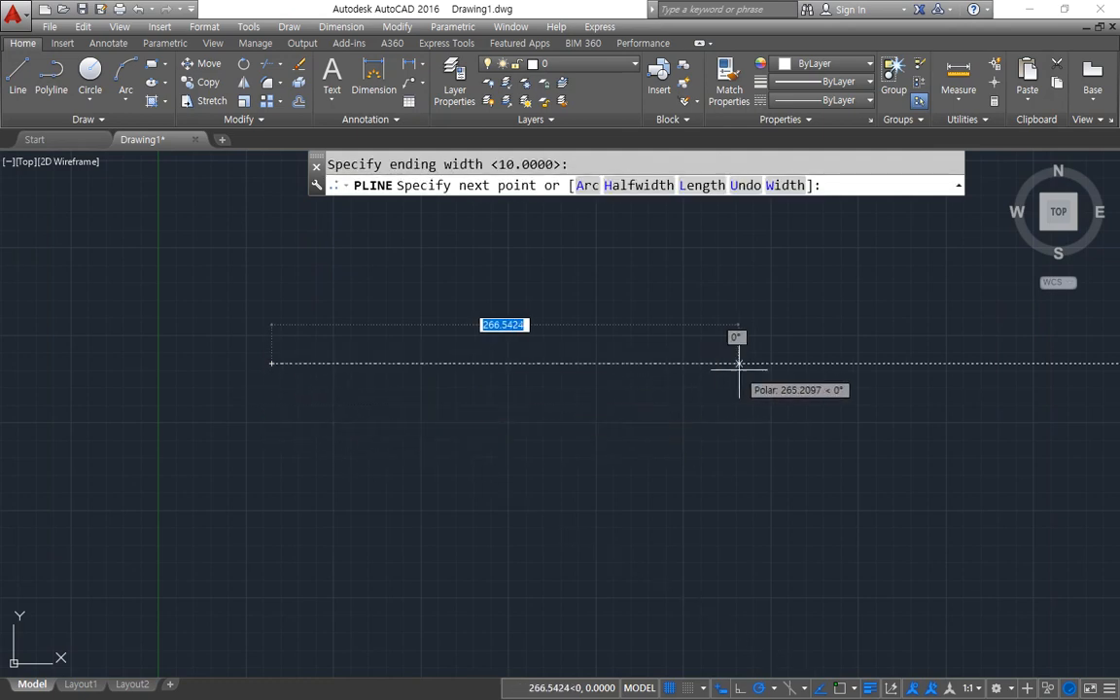
click(740, 366)
click(739, 483)
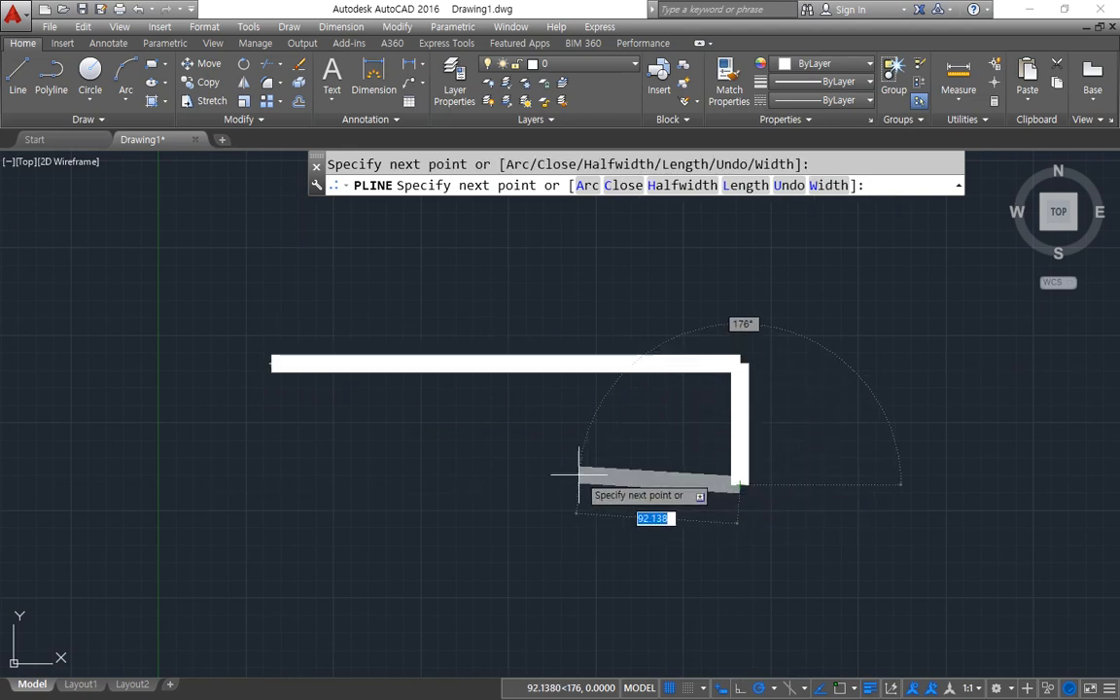
click(578, 483)
click(579, 542)
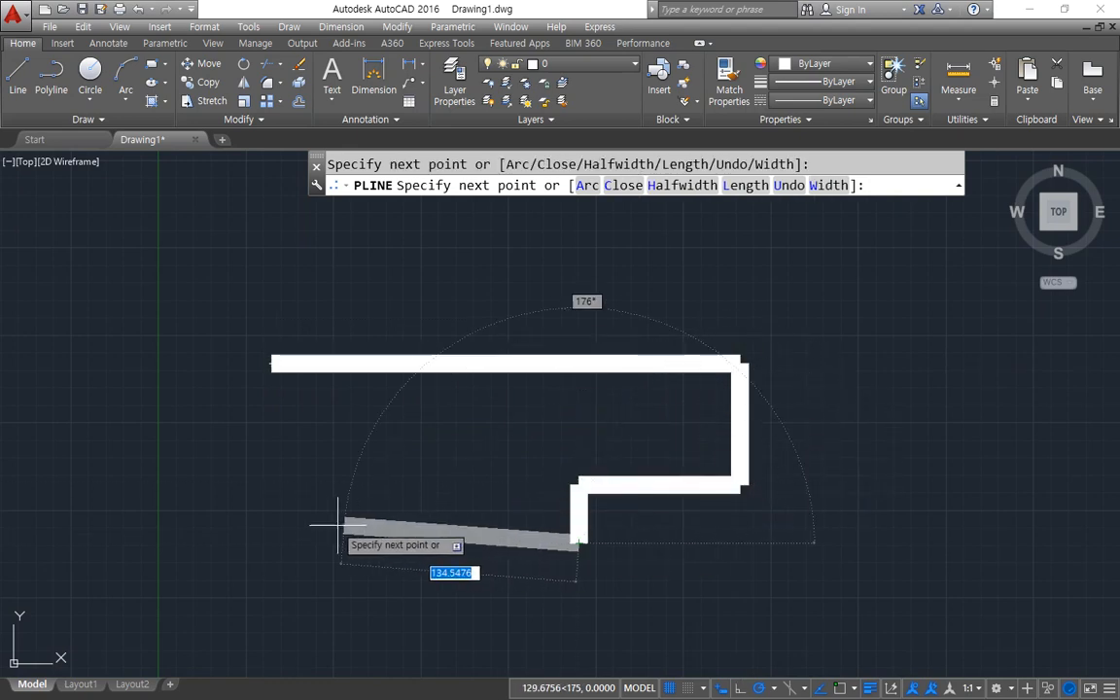
click(281, 543)
key(Return)
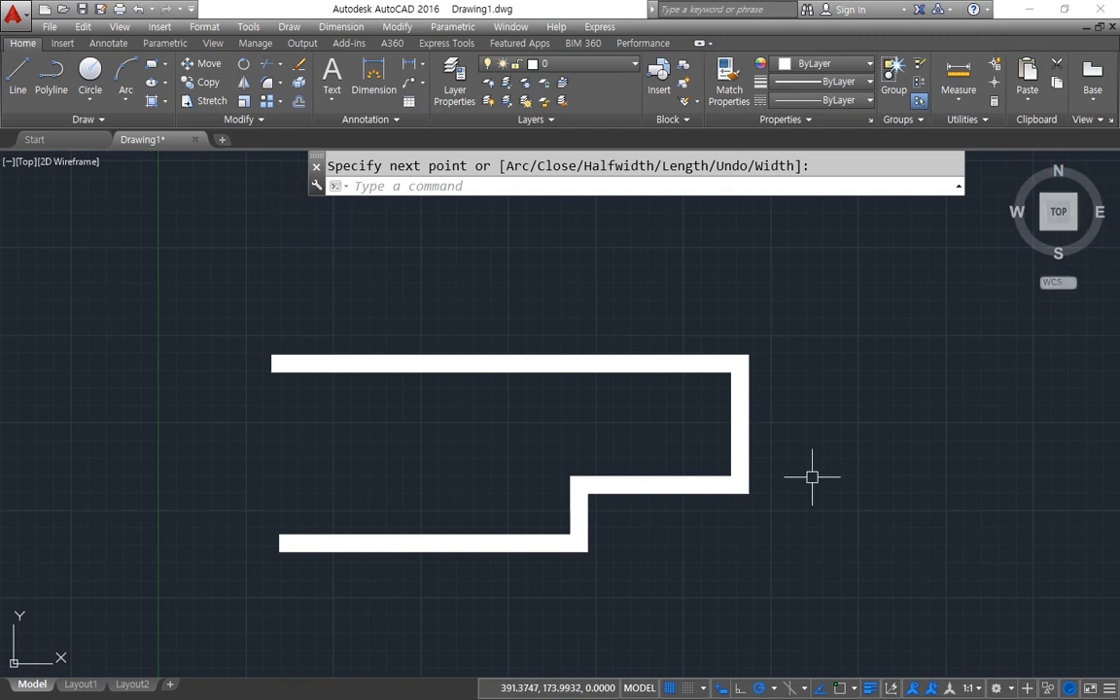
Erase the wide stepped polyline.
click(765, 393)
click(715, 471)
key(Delete)
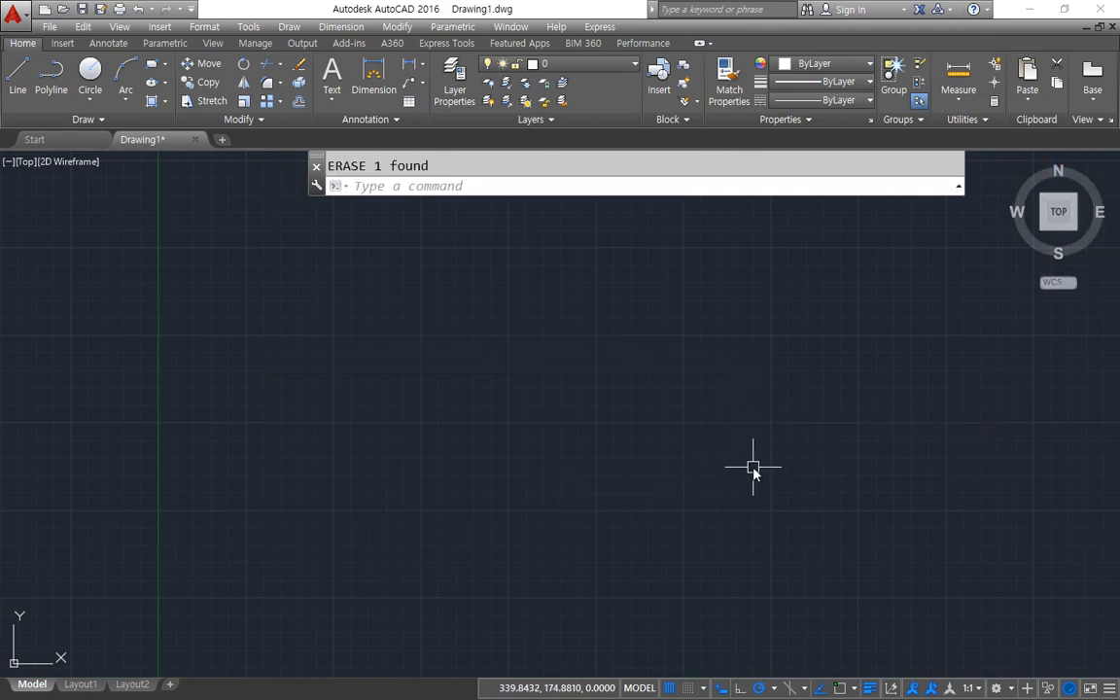
Draw three donuts with an inside diameter of 50 and an outside diameter of 100, spaced across the drawing.
text(DO)
key(Return)
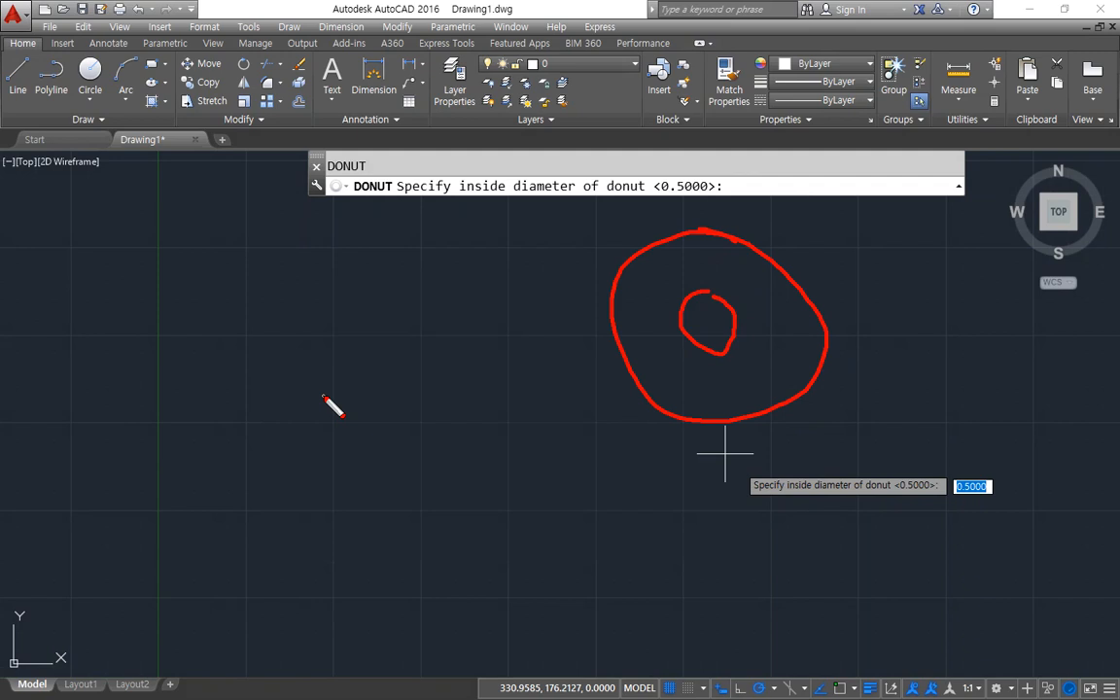
text(50)
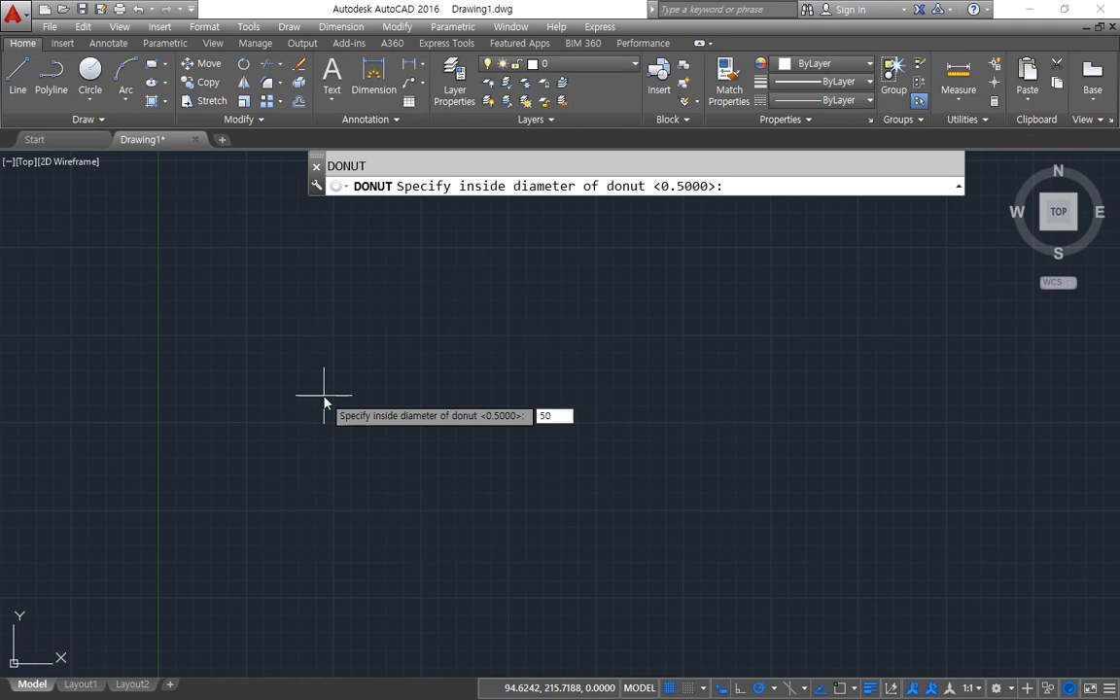
key(Return)
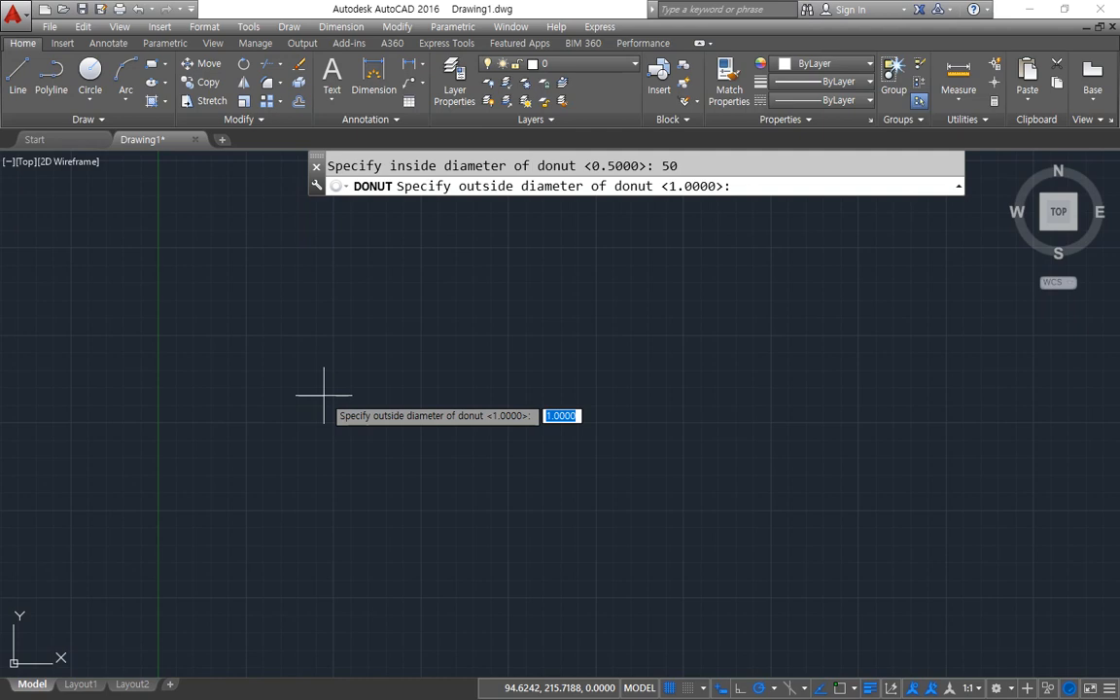
text(100)
key(Return)
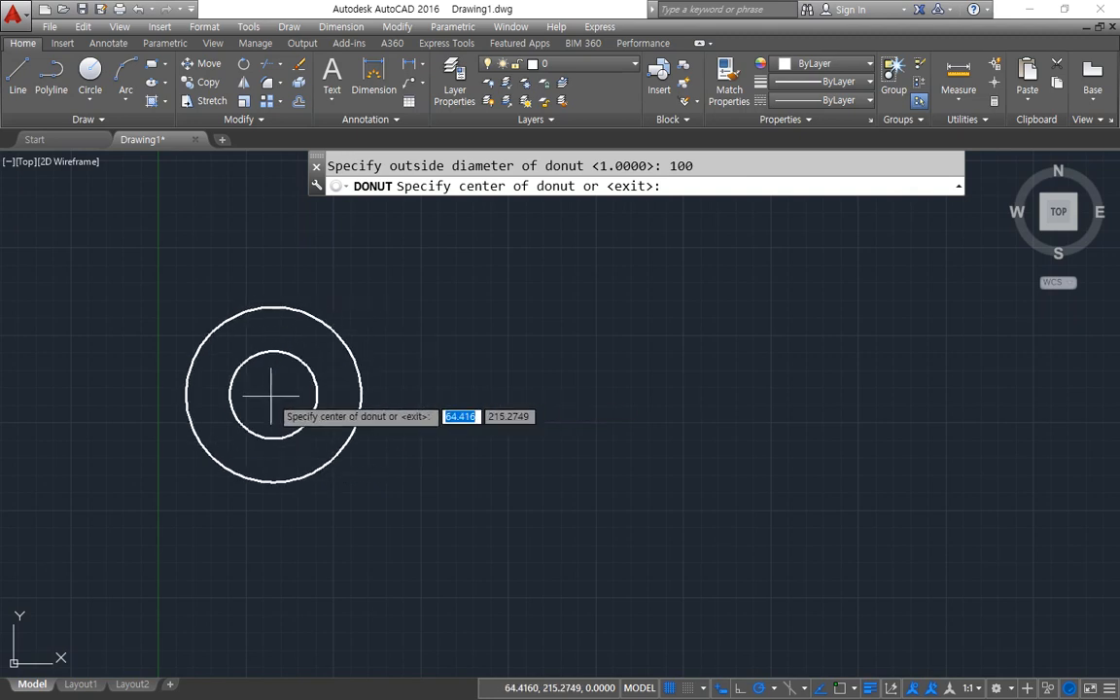
click(271, 379)
click(561, 391)
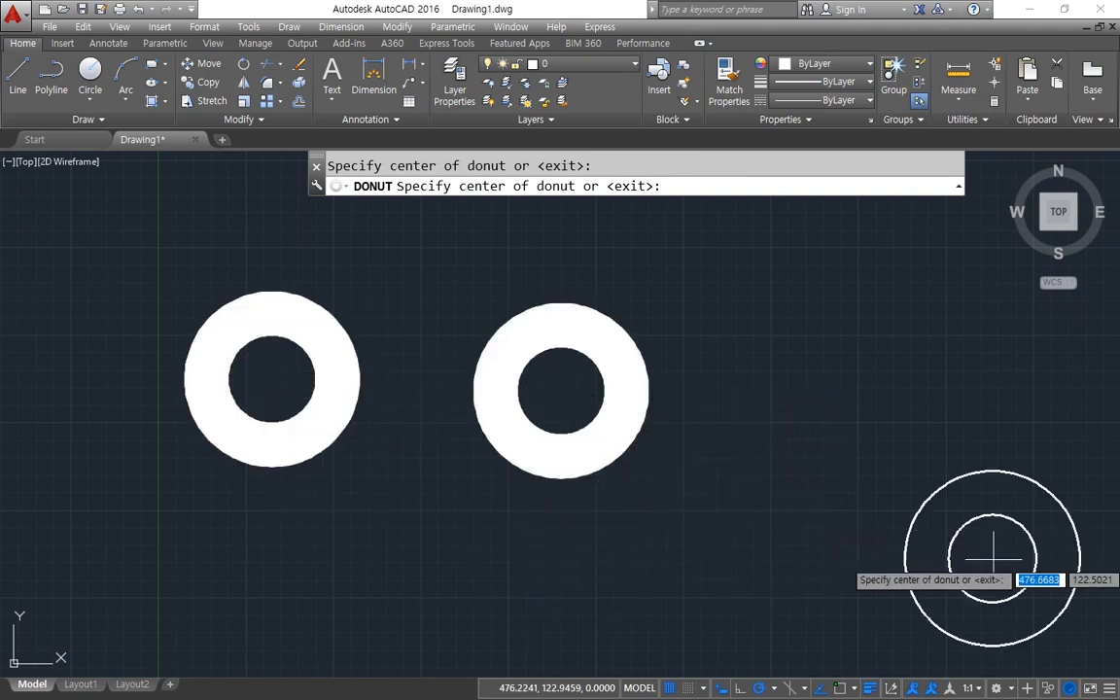
click(878, 425)
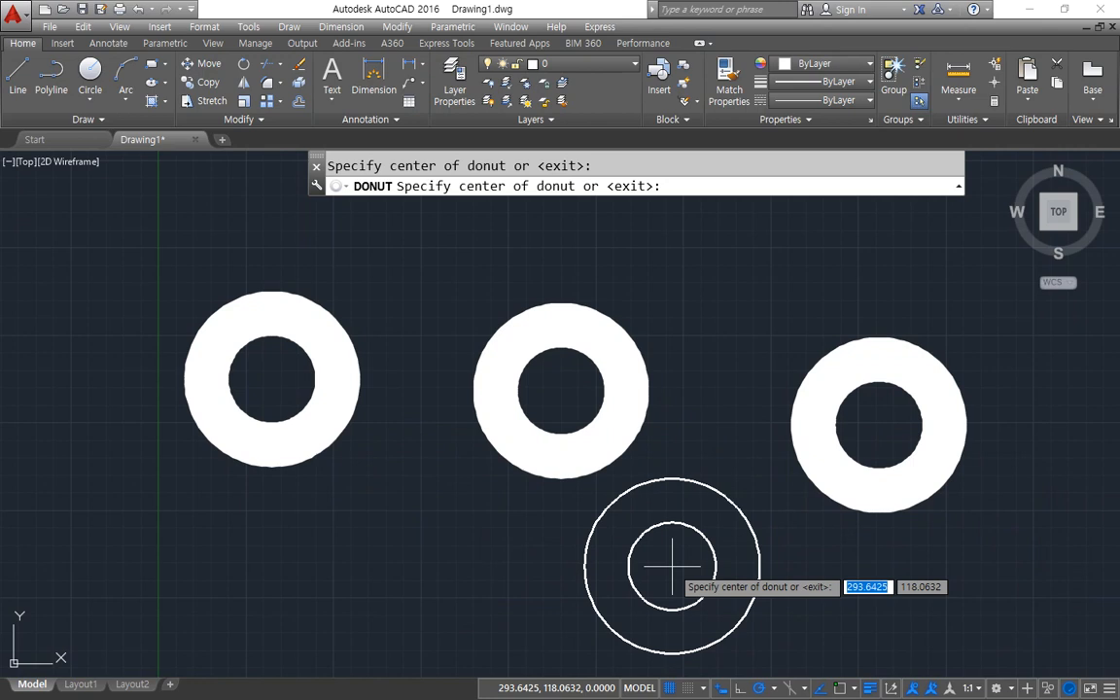
key(Return)
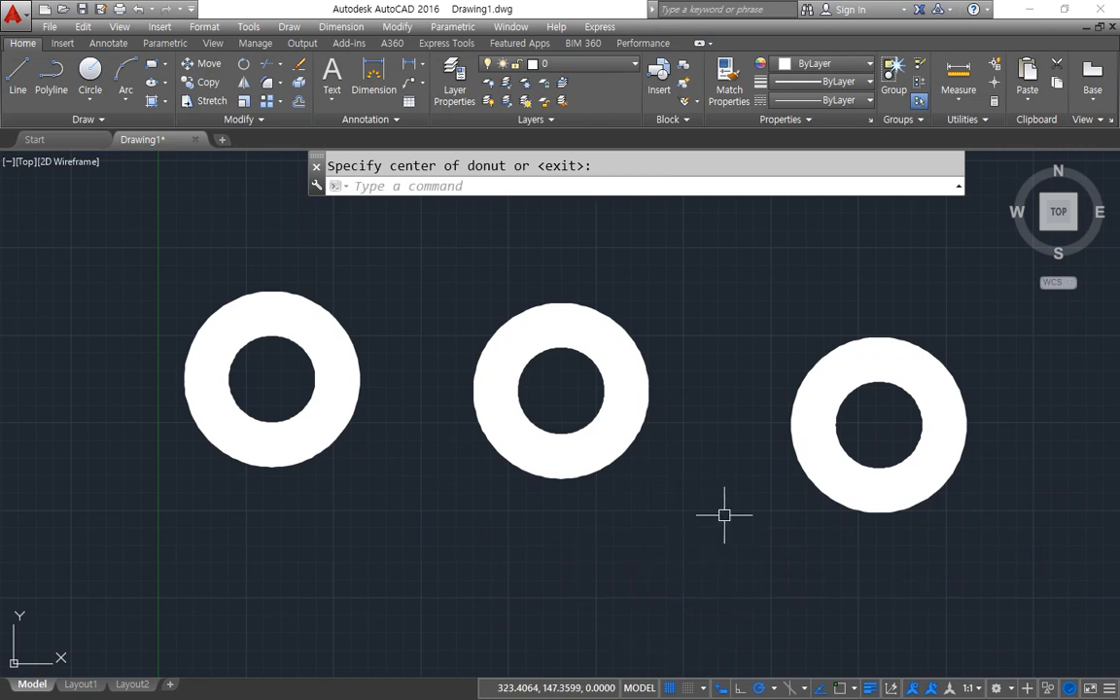
Draw two donuts above the existing row, entering 100 as the inside diameter and 50 as the outside diameter.
text(do)
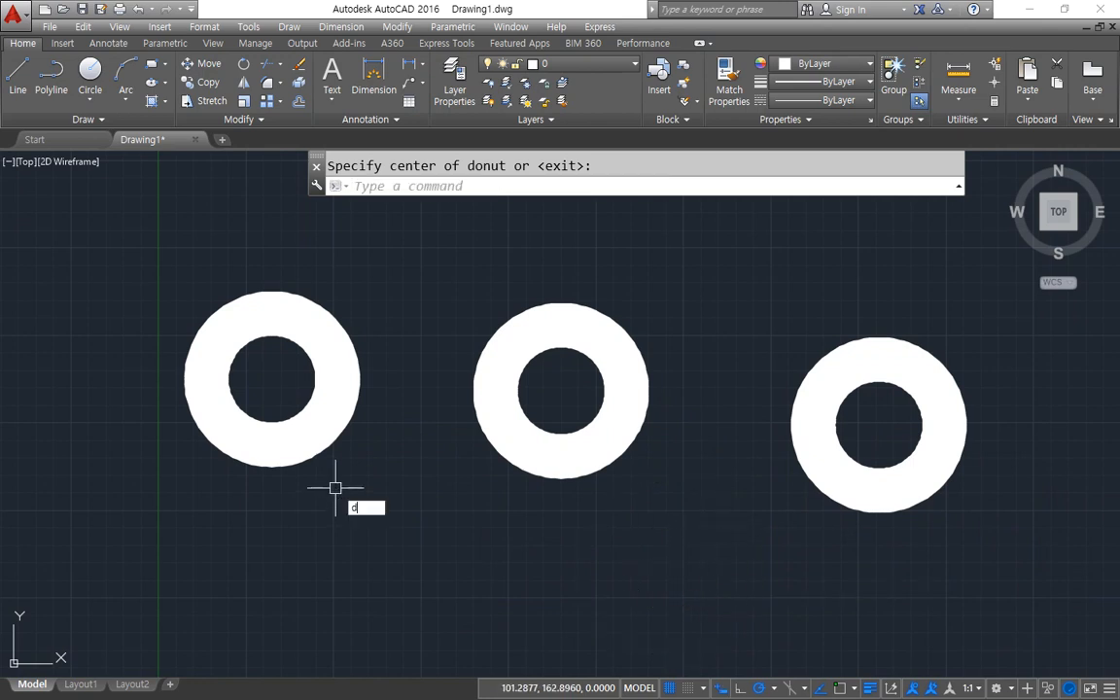
key(Return)
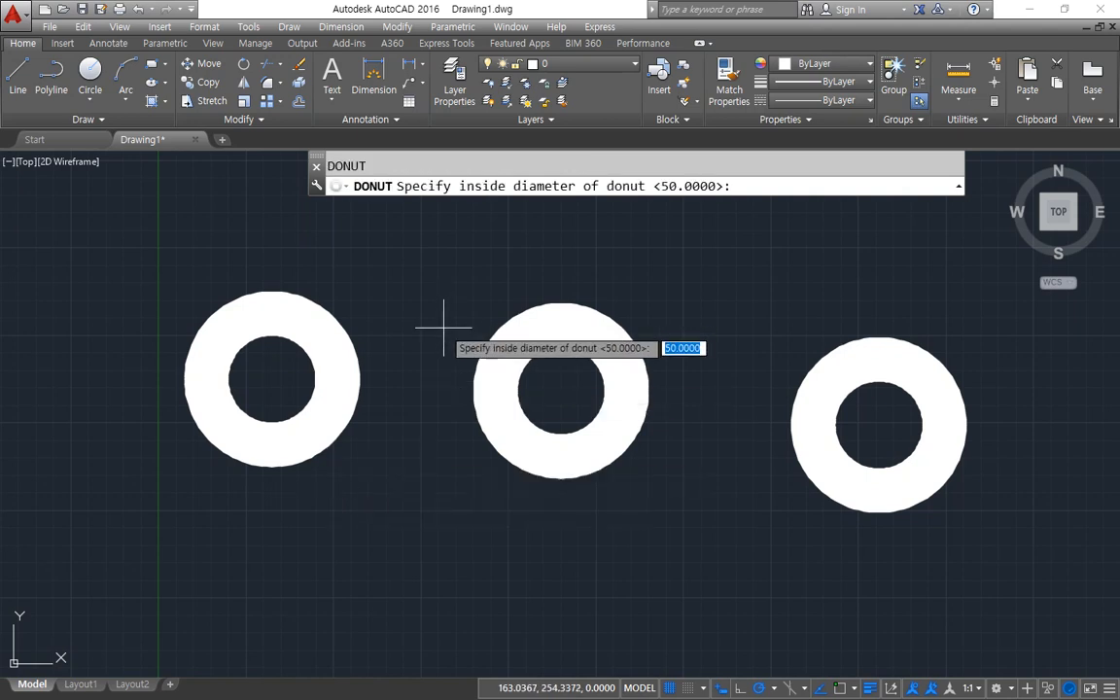
text(100)
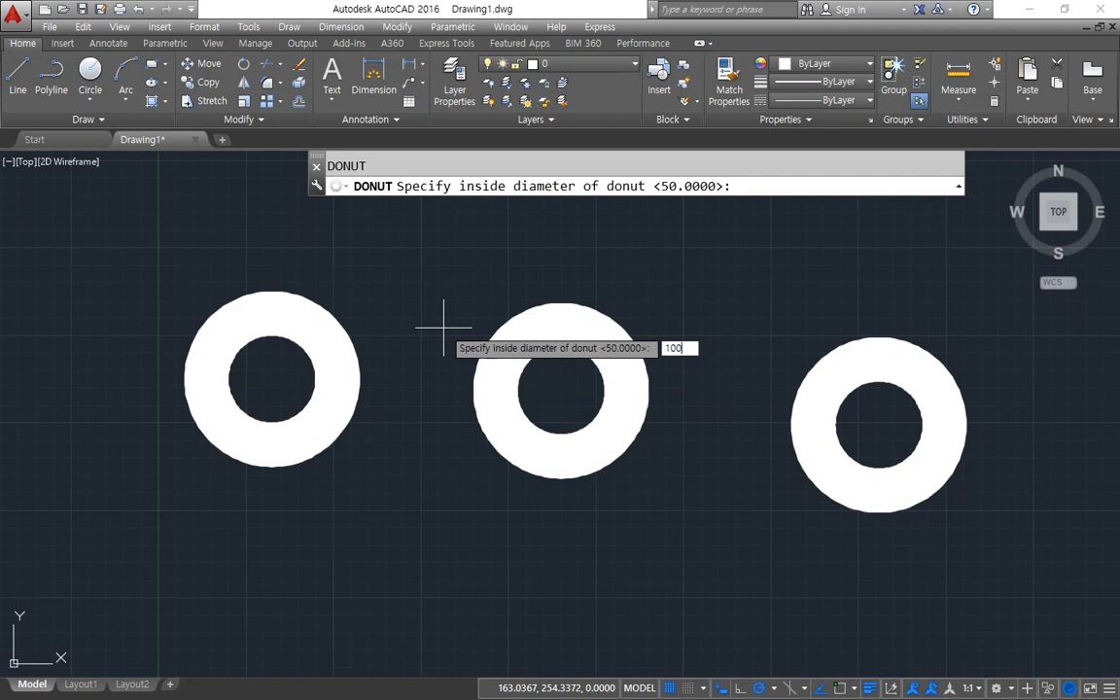
key(Return)
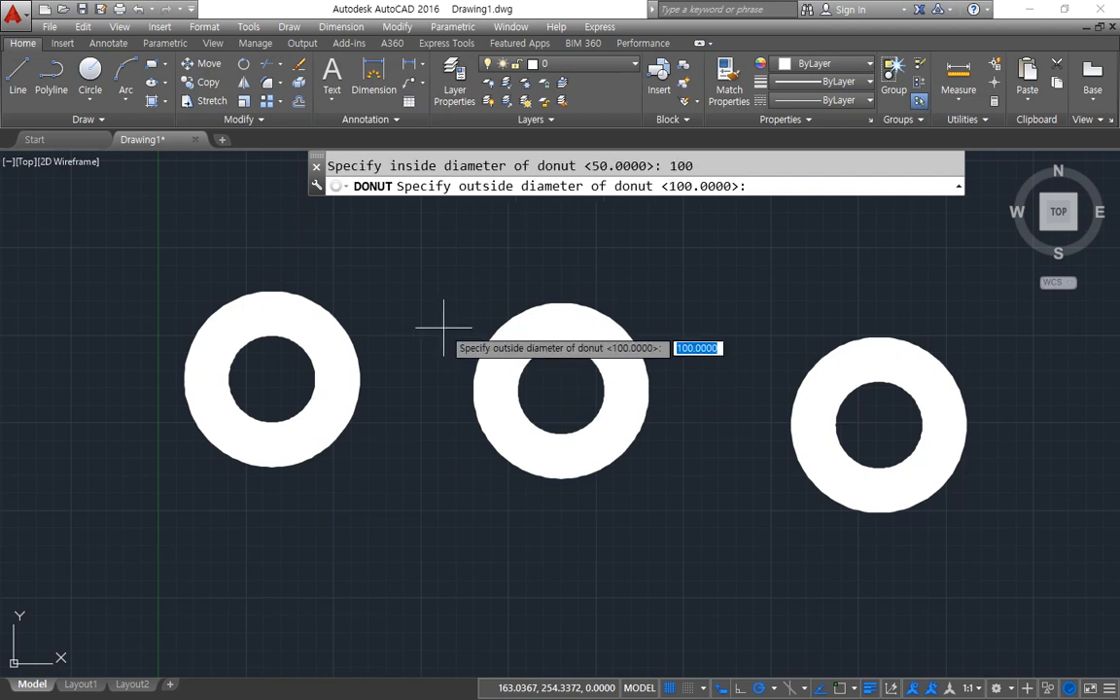
text(50)
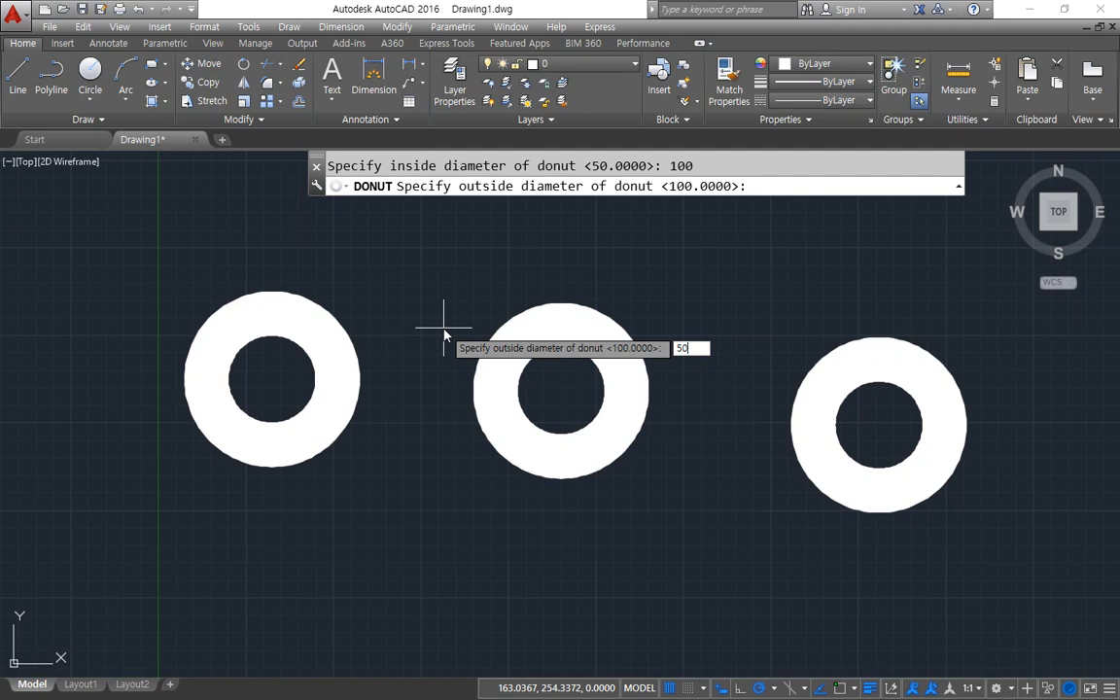
key(Return)
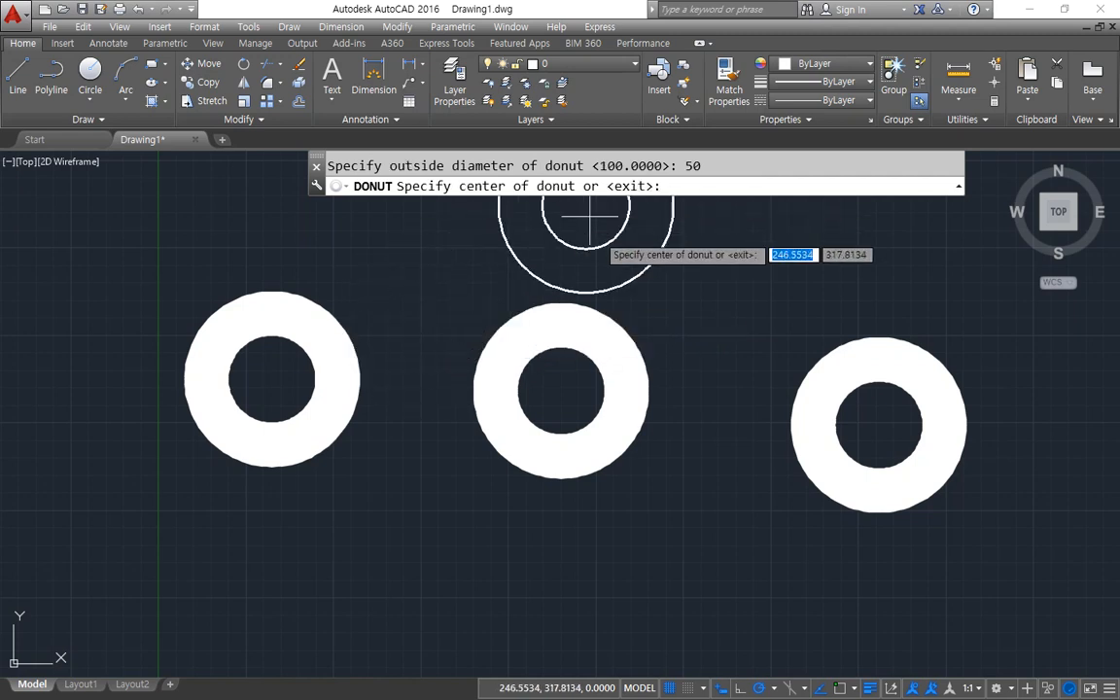
scroll(543, 426, down, 2)
middle_drag(424, 232, 370, 350)
click(379, 350)
click(595, 342)
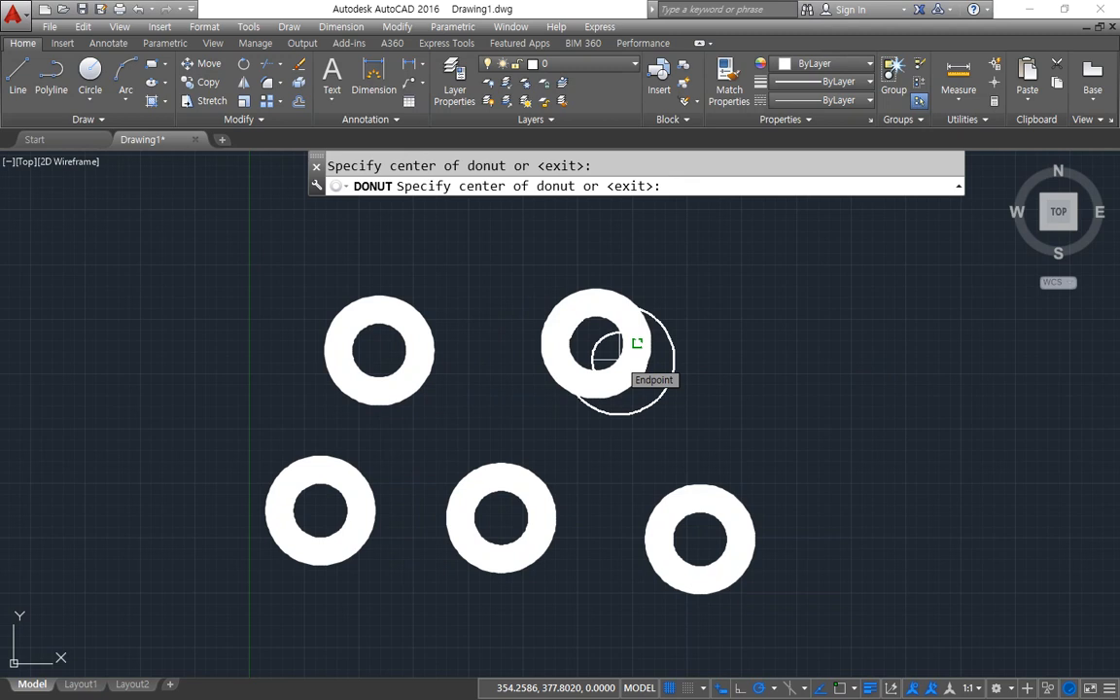
key(Escape)
Draw three solid donuts with inside diameter 0 and outside diameter 50 in the empty area right of the upper ring row.
key(Return)
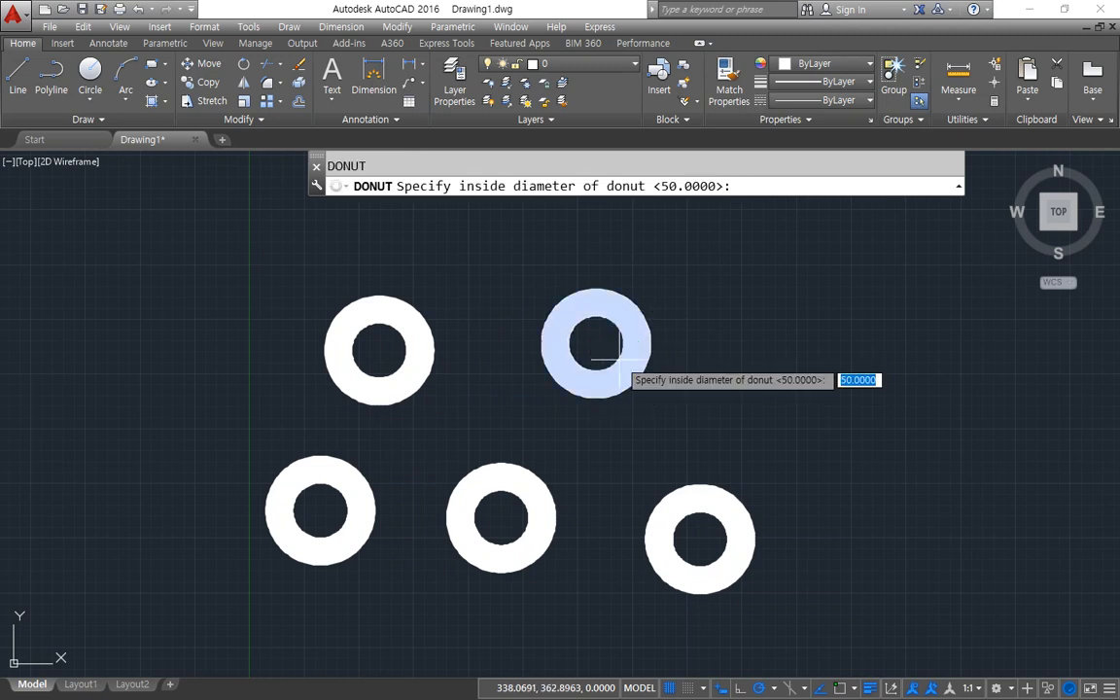
text(0)
key(Return)
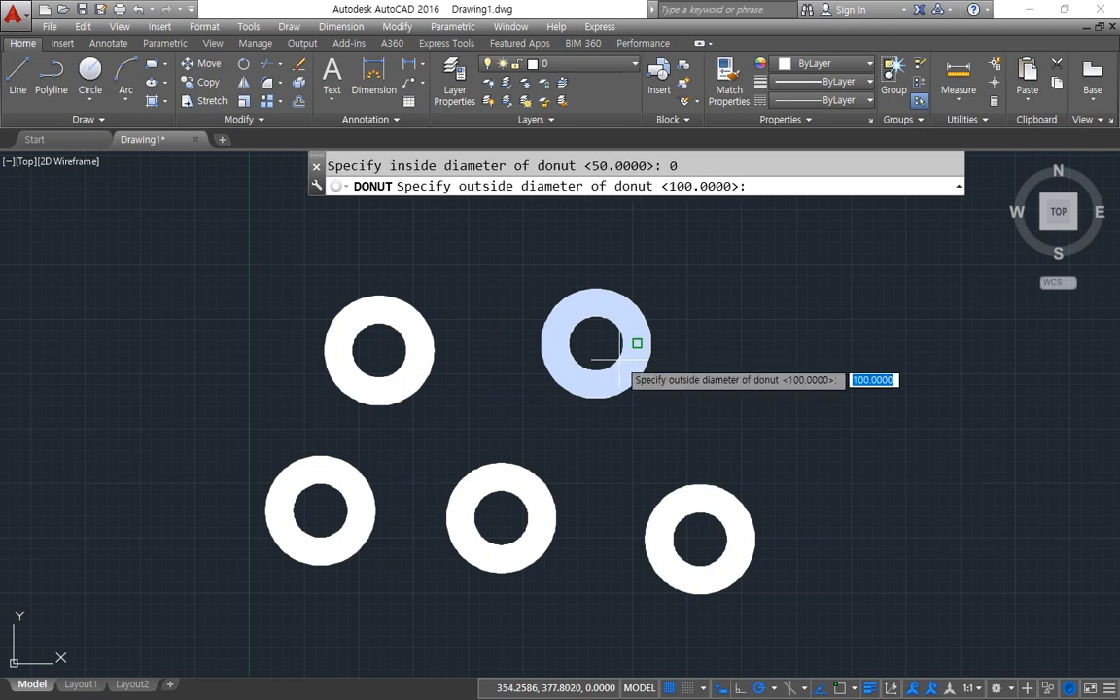
text(50)
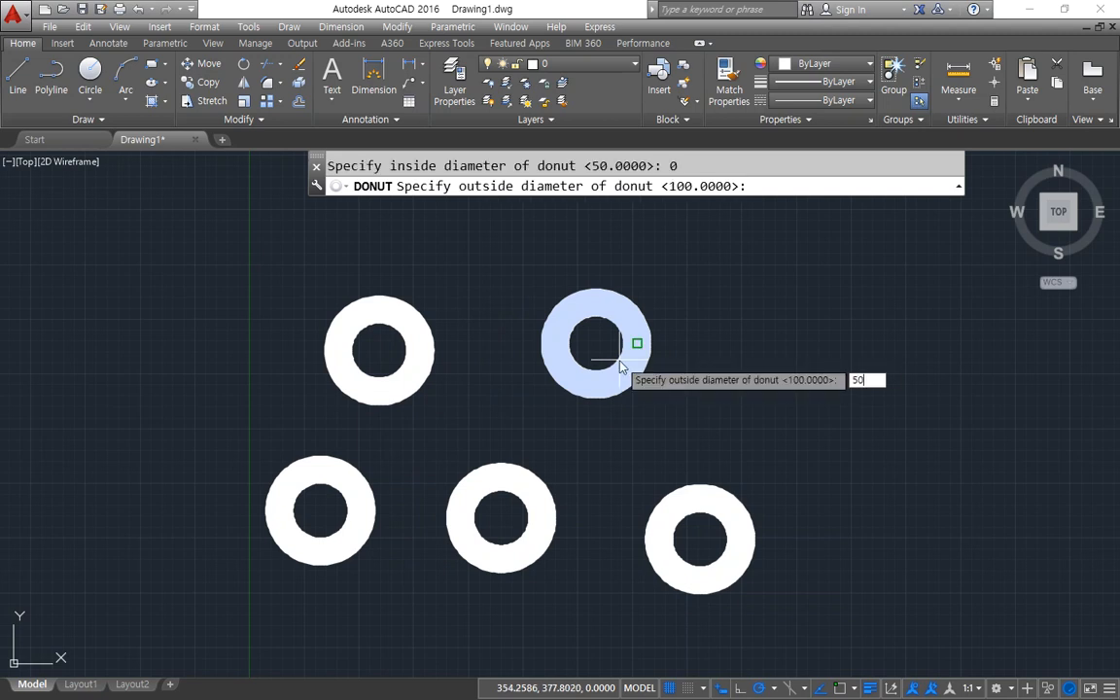
key(Return)
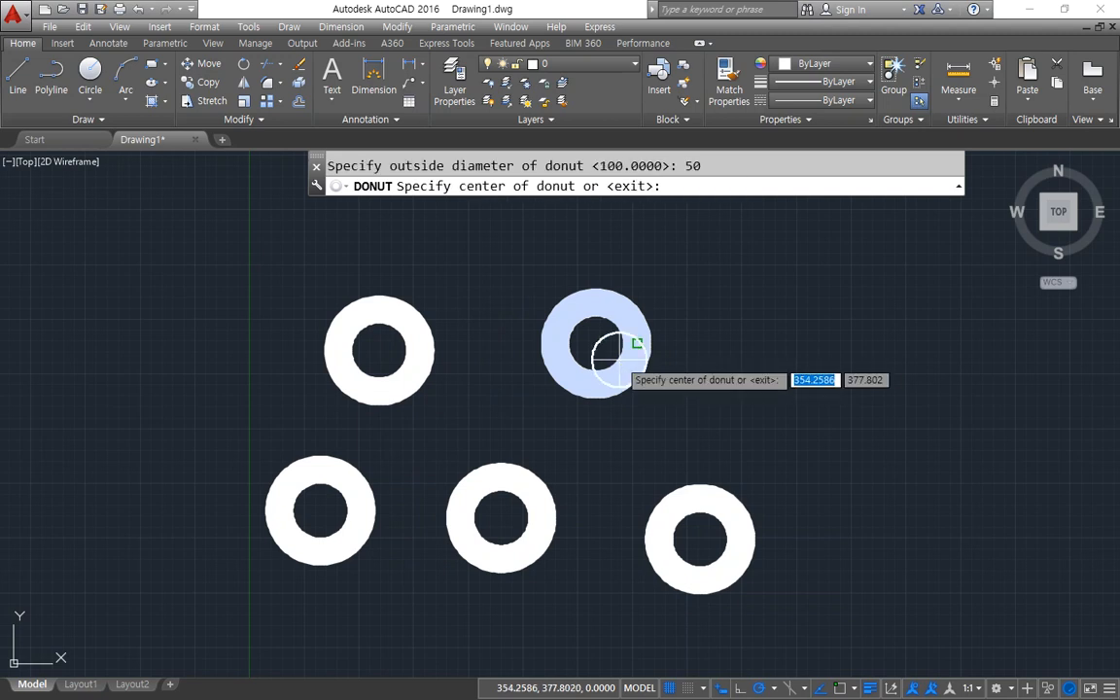
click(878, 301)
click(809, 372)
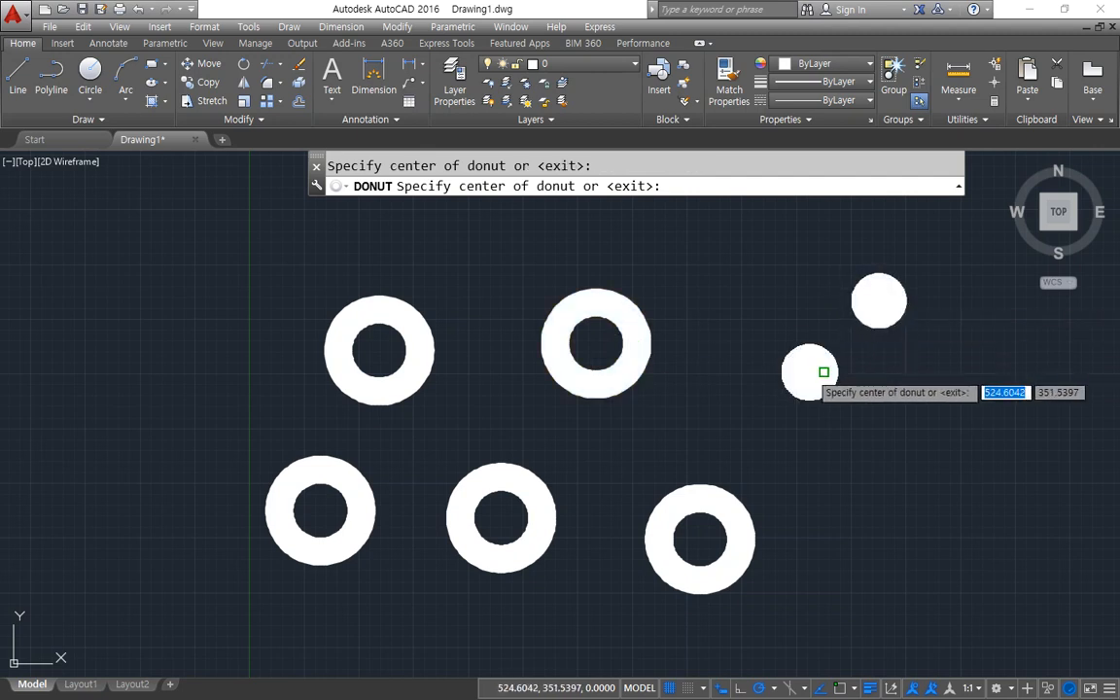
click(709, 250)
key(Return)
Draw three thin-ring donuts with inside and outside diameters of 100, two left of the existing rings and one above them.
key(Return)
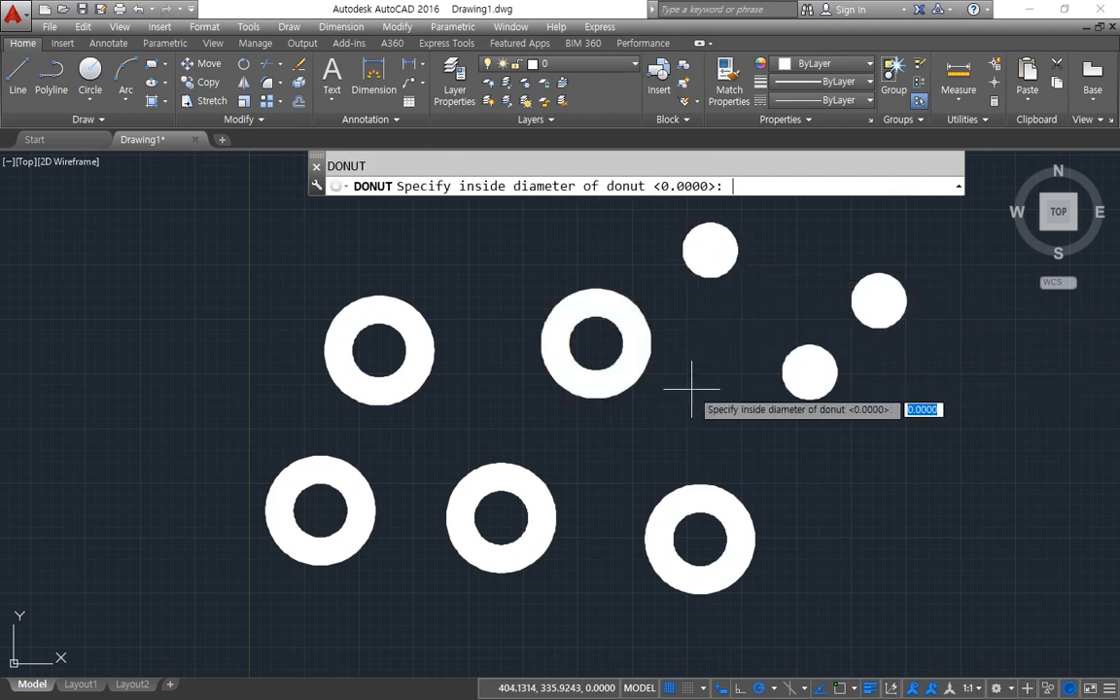
text(100)
key(Return)
text(100)
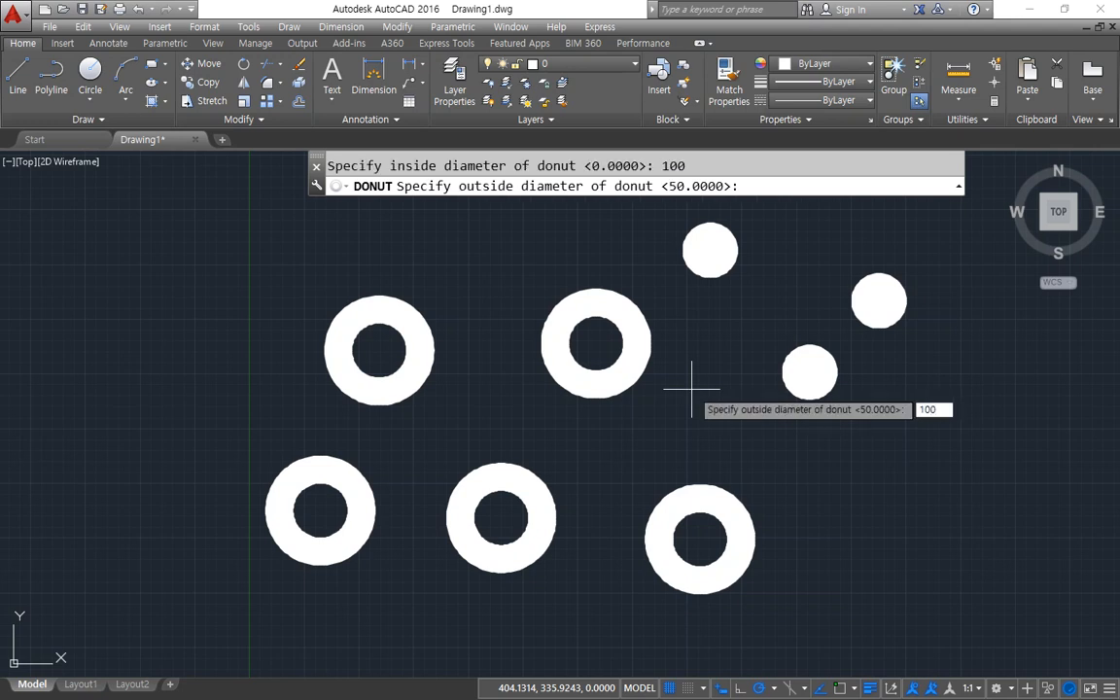
key(Return)
click(190, 247)
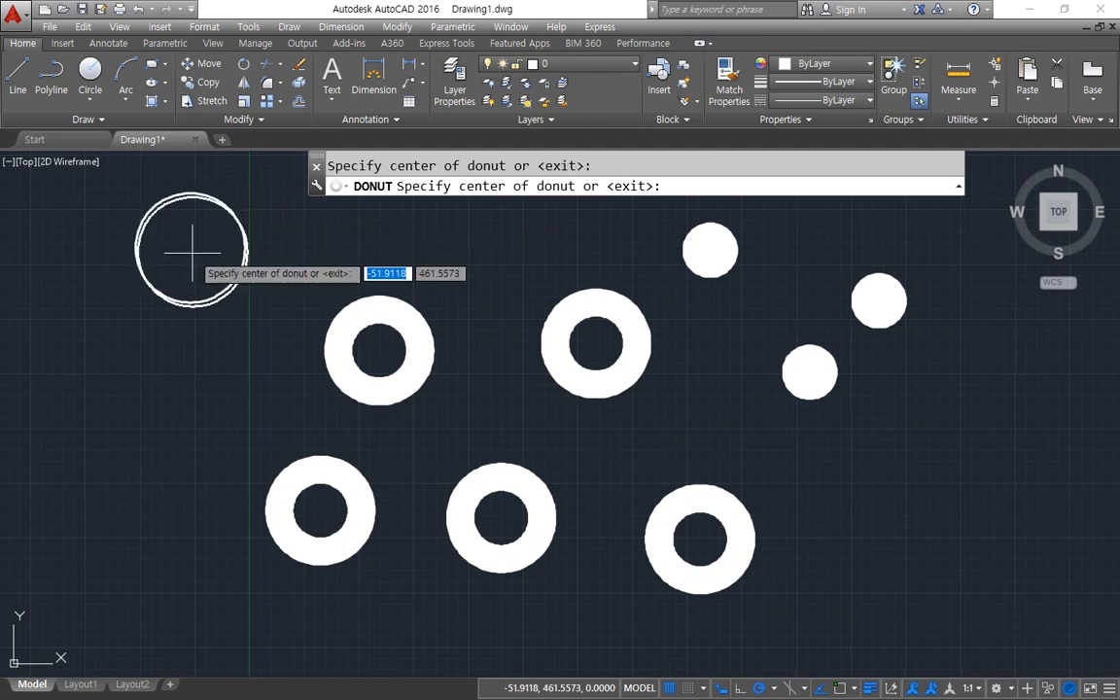
click(181, 403)
click(479, 272)
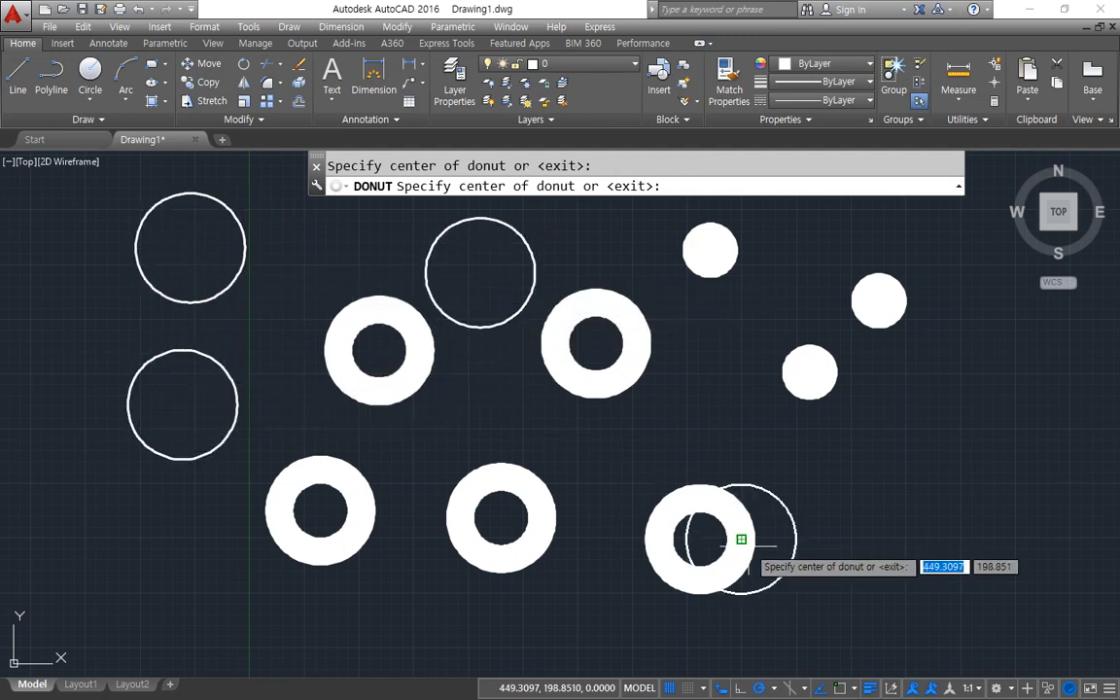
key(Return)
Erase all the donuts from the drawing.
click(150, 267)
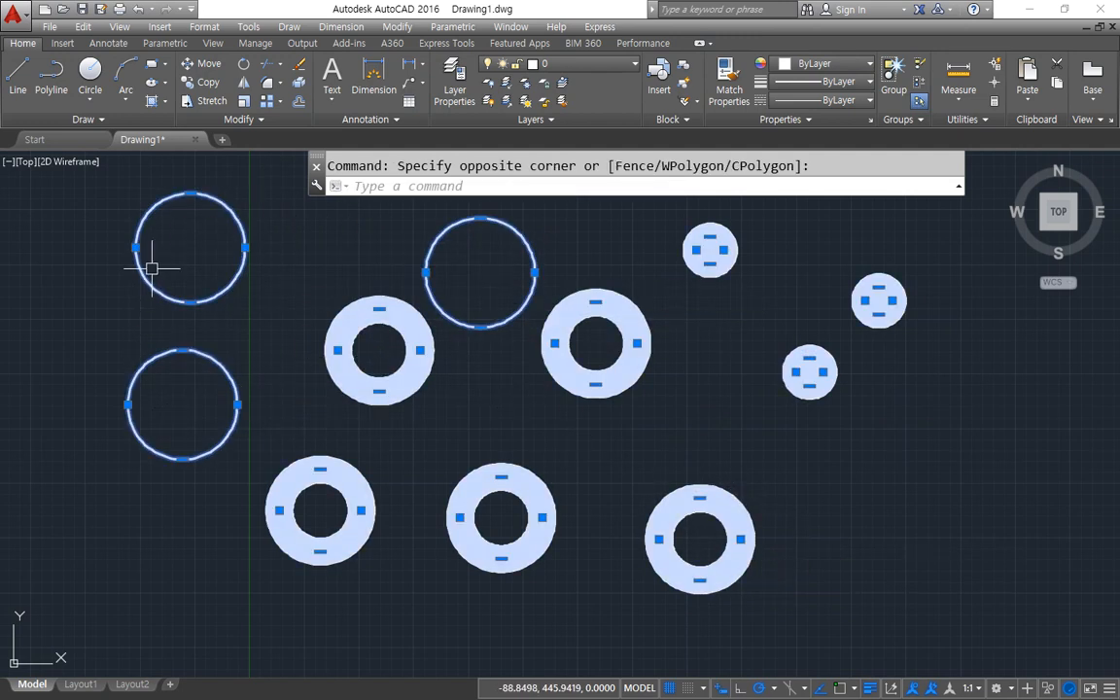
key(Delete)
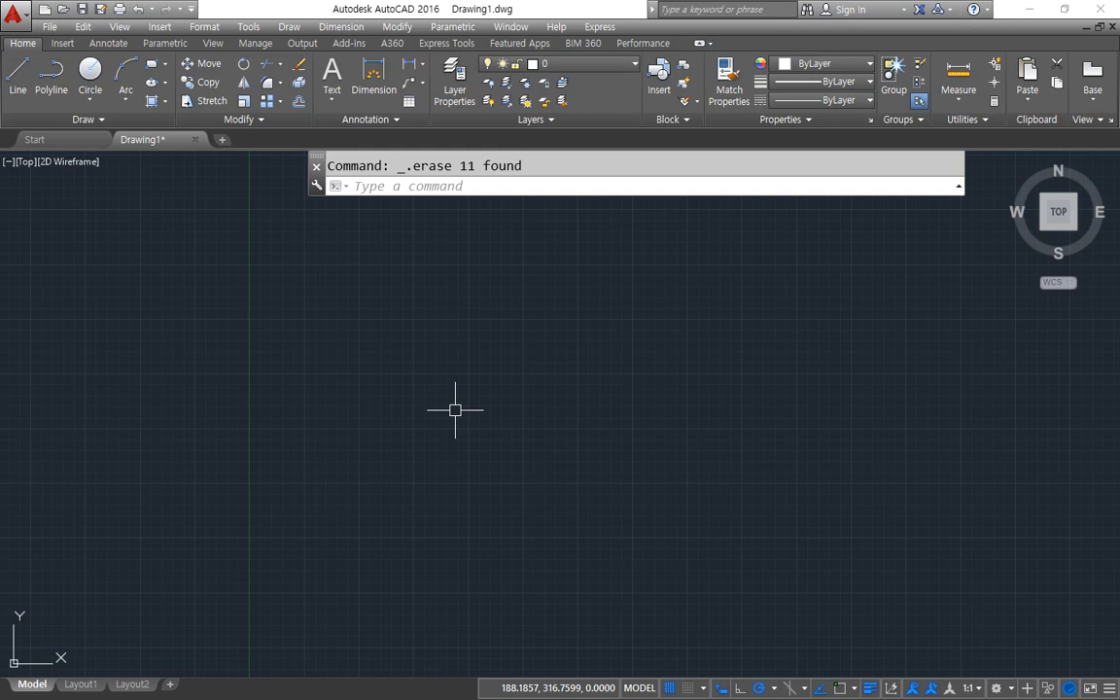
Draw a closed wavy spline through nine fit points, running down one side, around the bottom and back up the other.
text(spl)
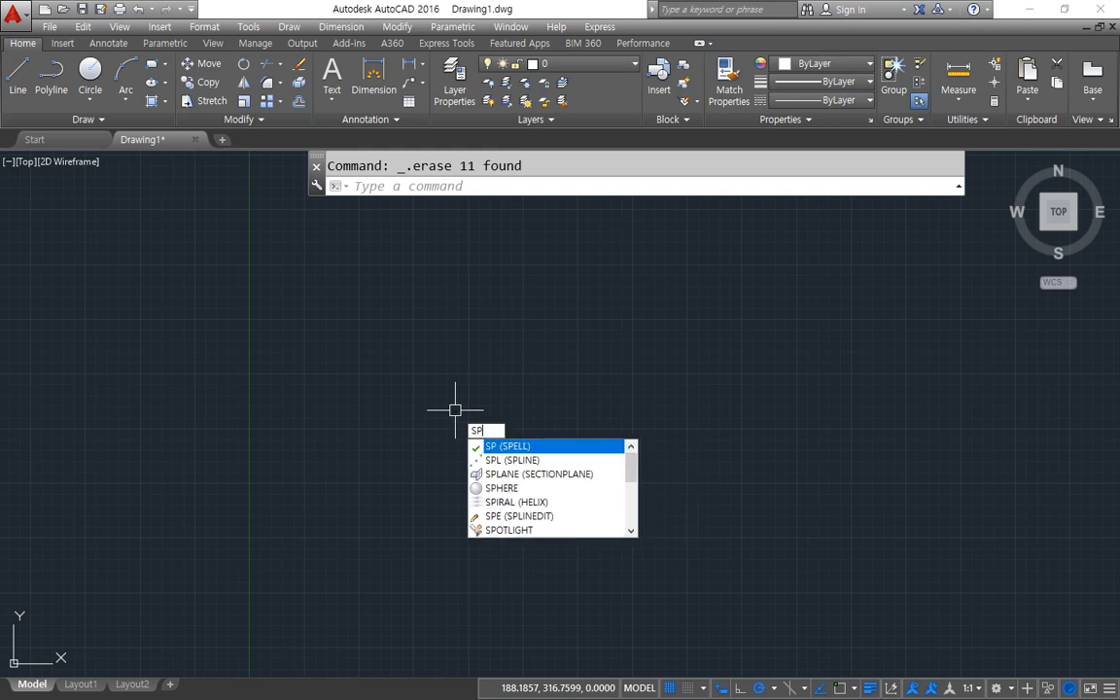
key(Return)
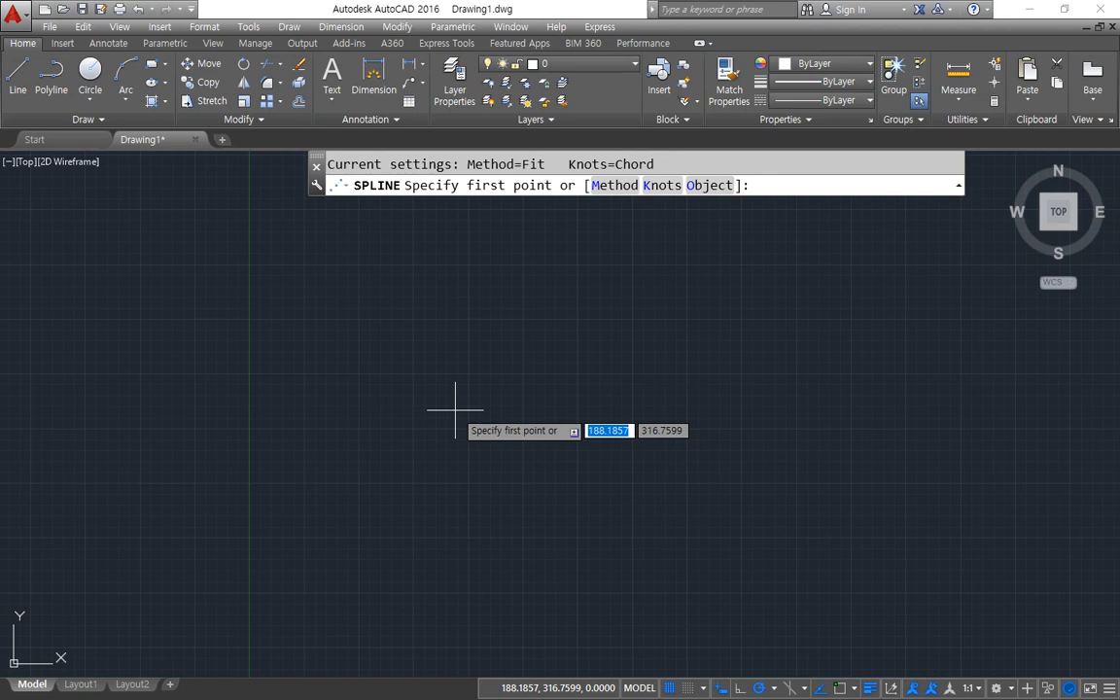
click(345, 320)
click(429, 406)
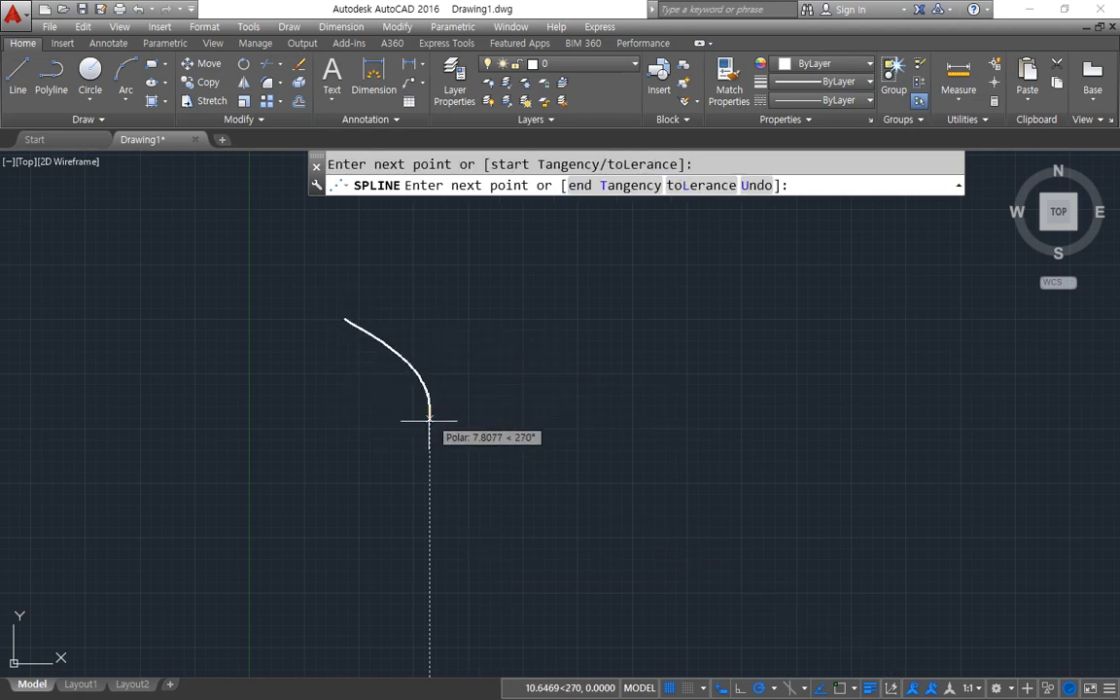
click(386, 500)
click(450, 560)
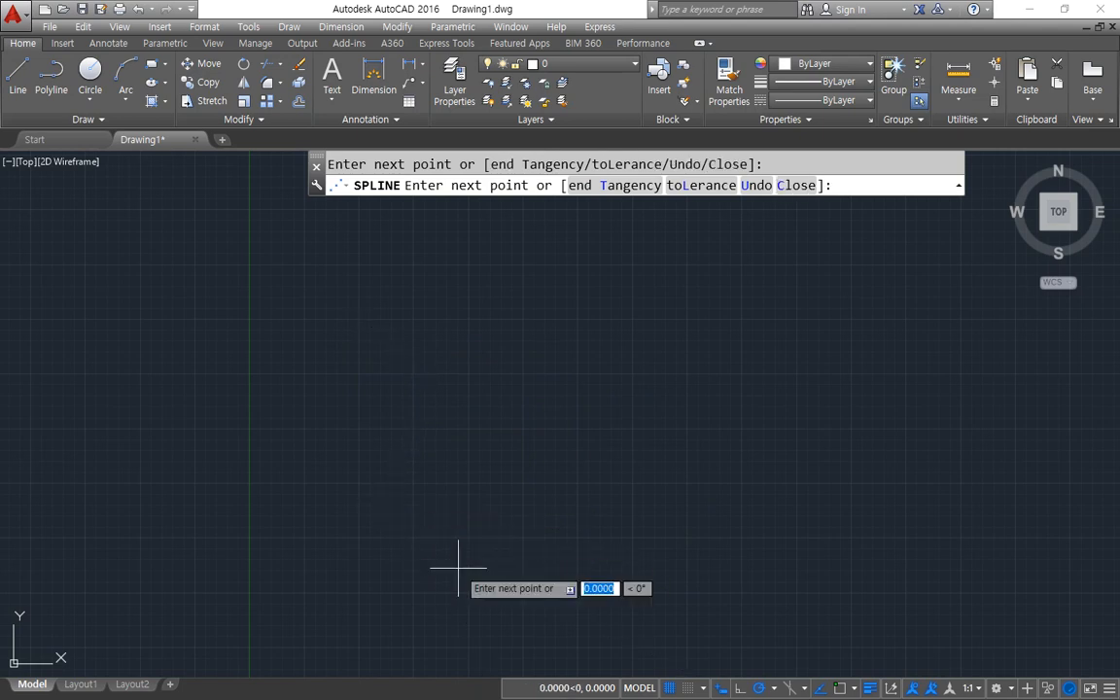
click(363, 653)
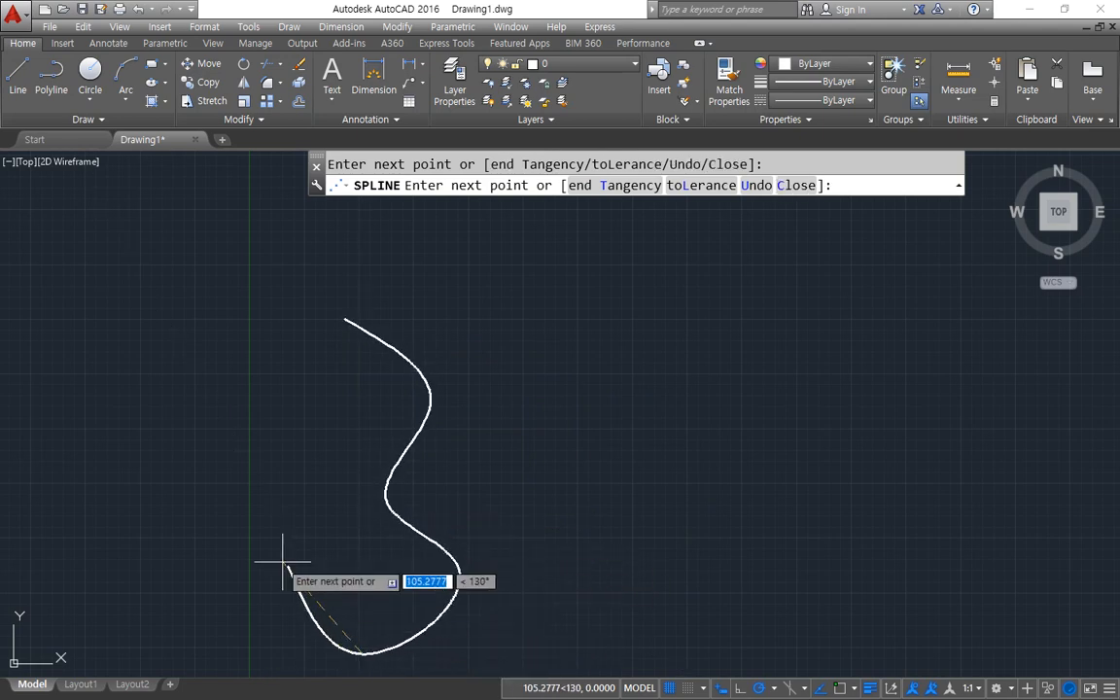
click(232, 550)
click(301, 464)
click(207, 348)
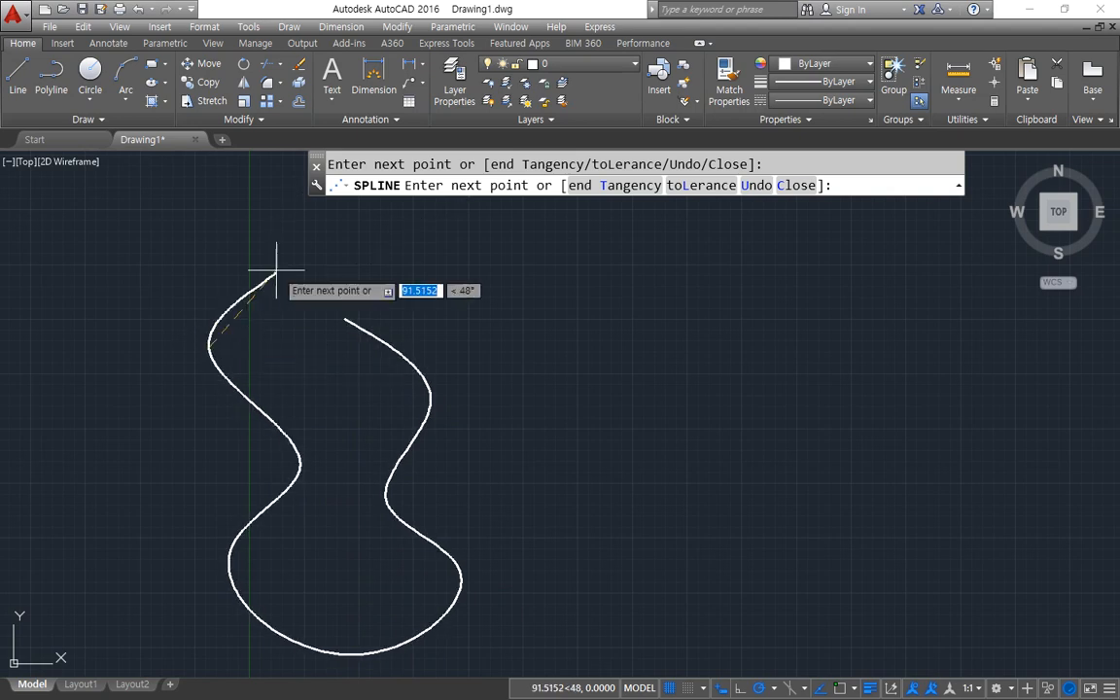
click(267, 247)
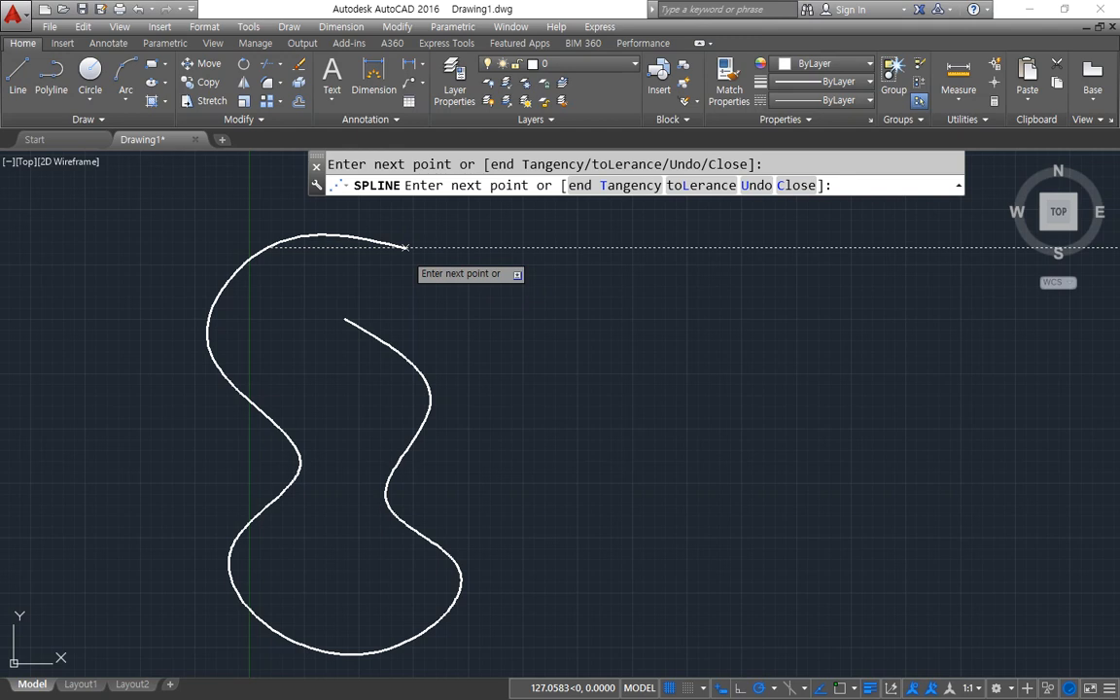
text(c)
key(Return)
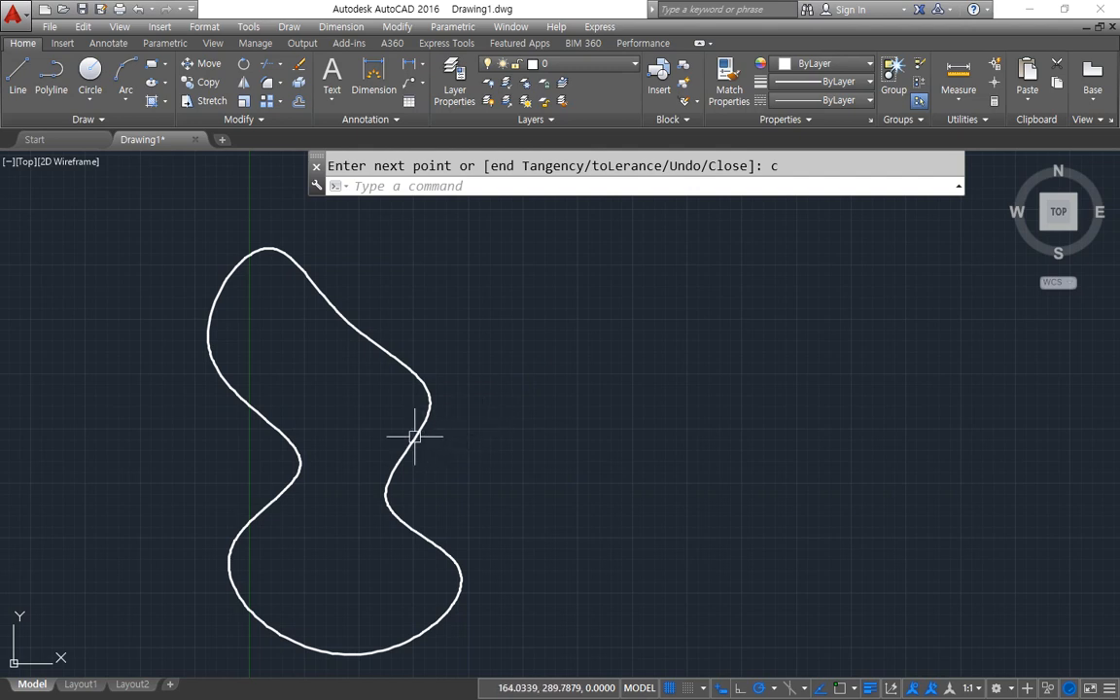
Erase the closed spline.
click(413, 437)
key(Delete)
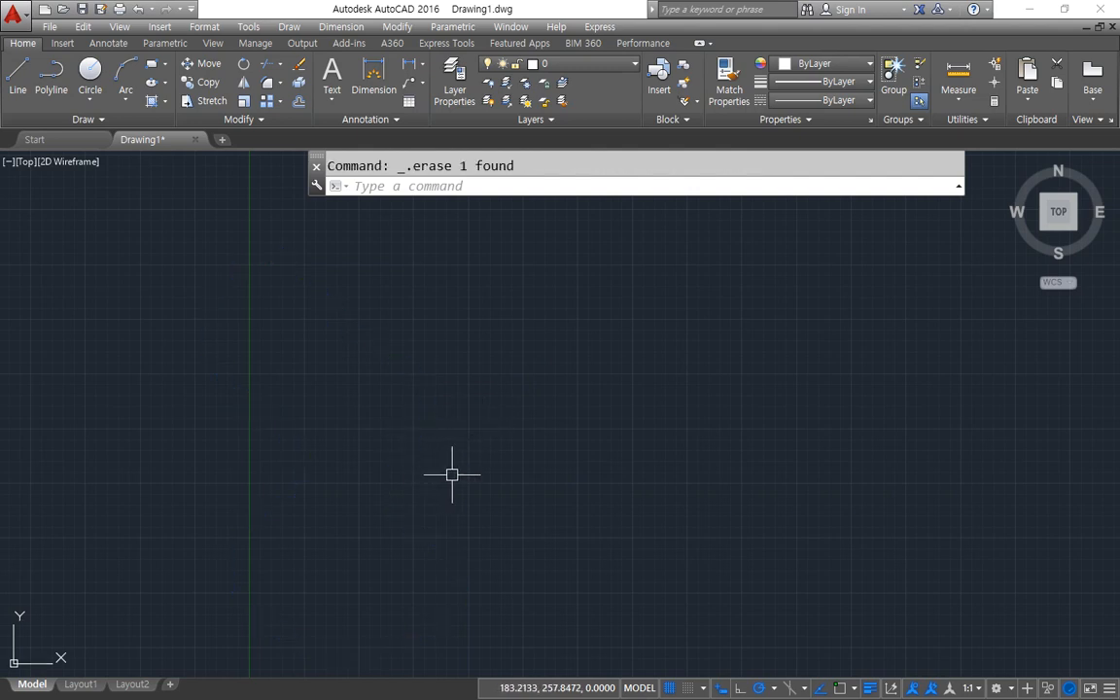
Draw a stepped line of four segments, each 50 long, running up, right, down and right.
text(l)
key(Return)
click(318, 407)
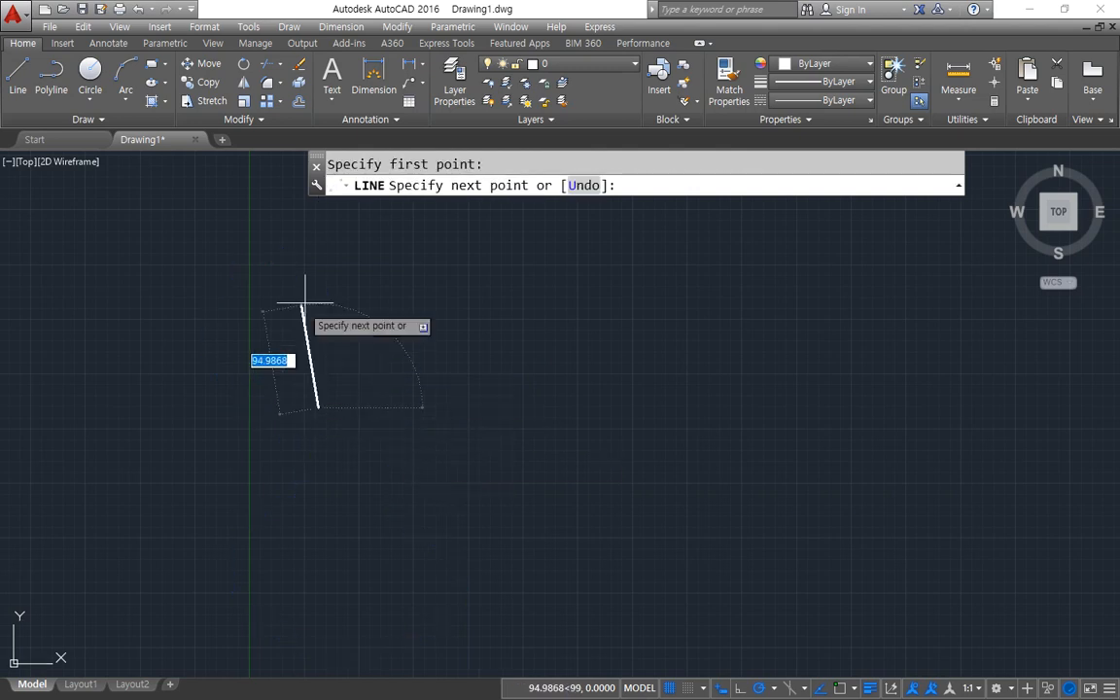
text(50)
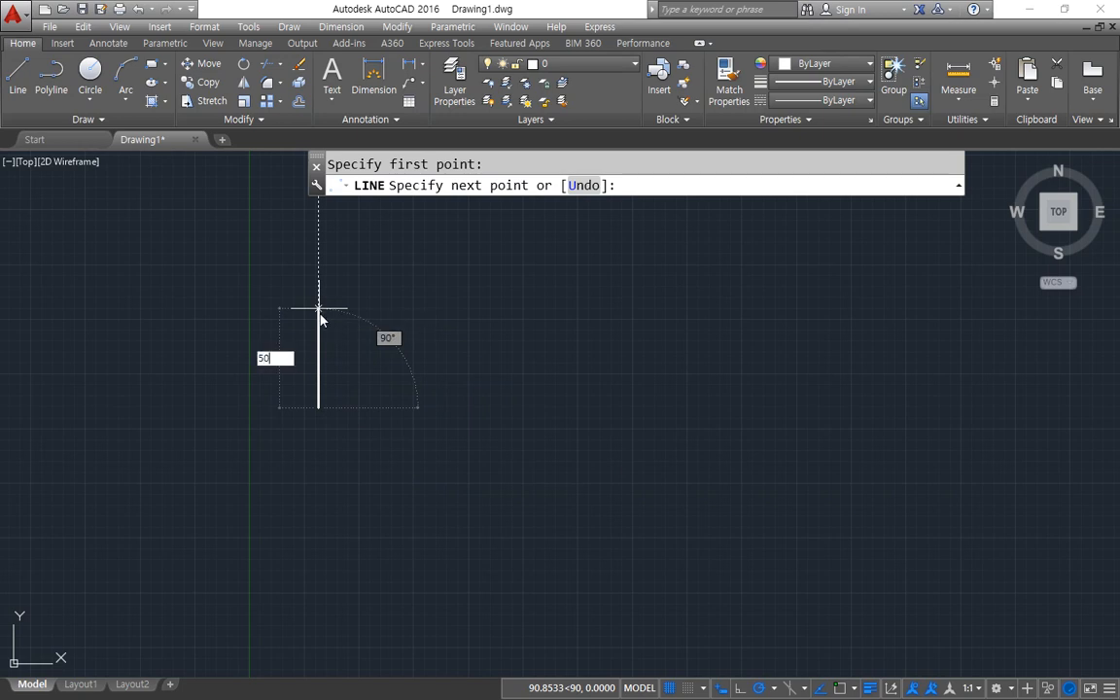
key(Return)
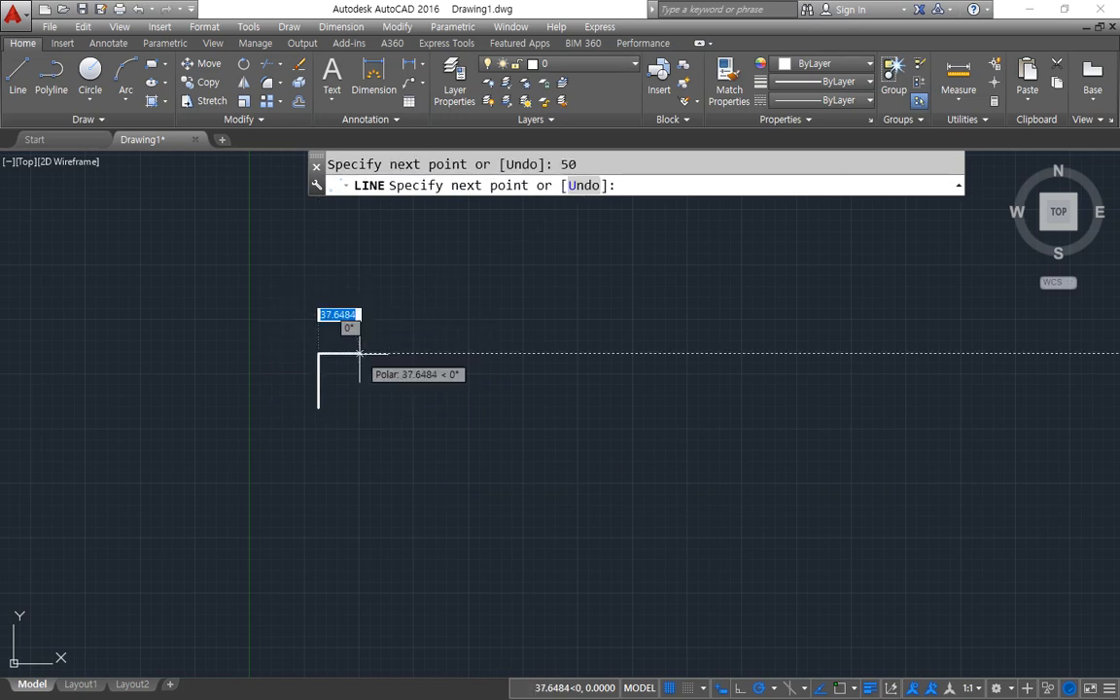
text(50)
key(Return)
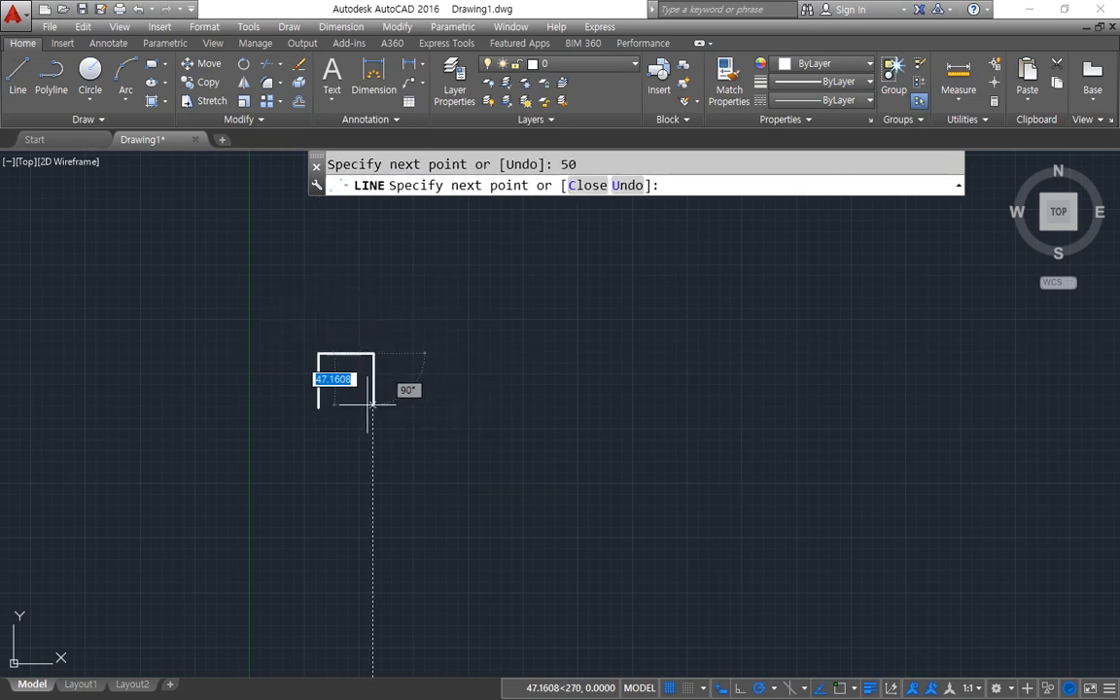
text(50)
key(Return)
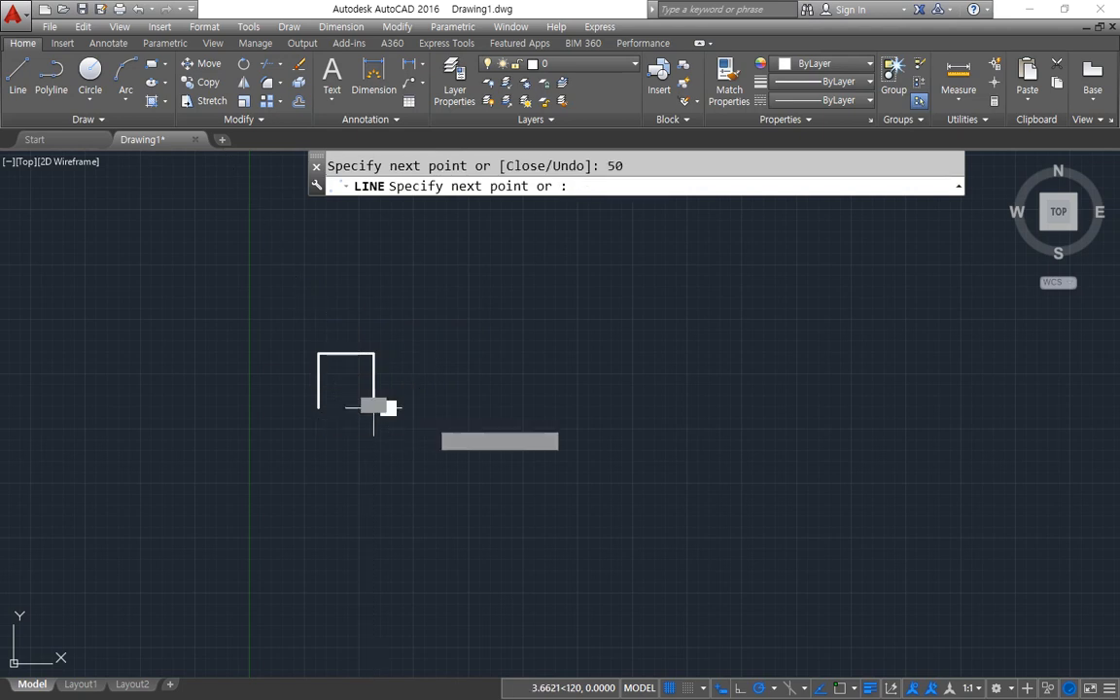
text(50)
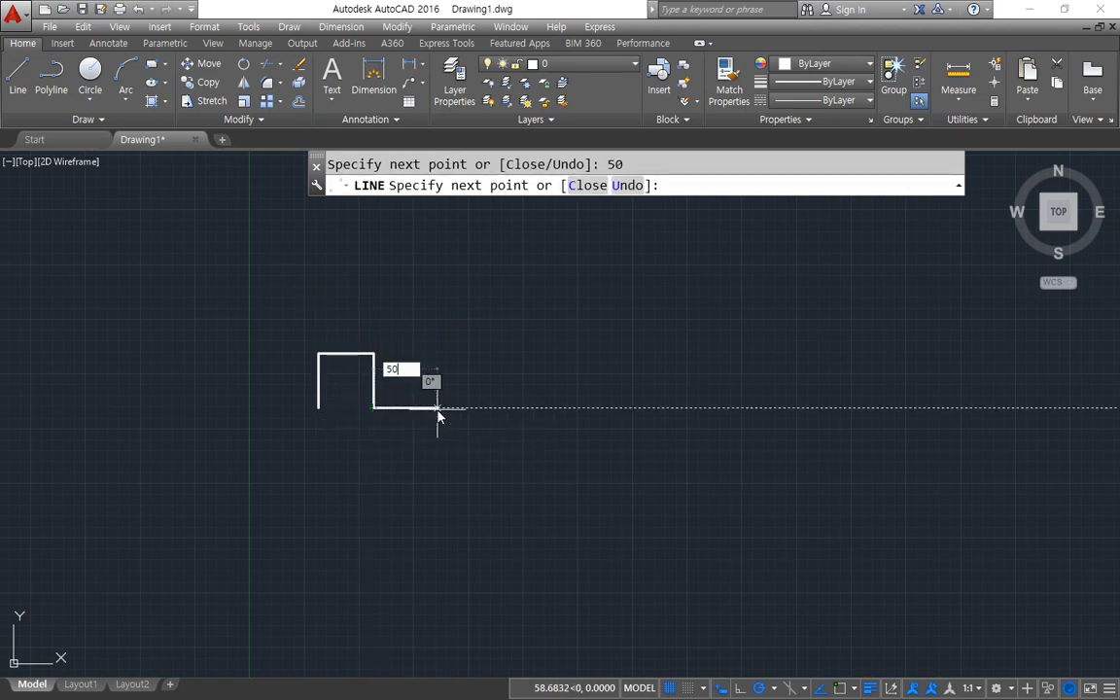
key(Return)
key(Return)
Copy the stepped line from its lower-left endpoint as a 4-item array spaced 100 apart to the right, forming a square wave.
text(cp)
key(Return)
click(474, 307)
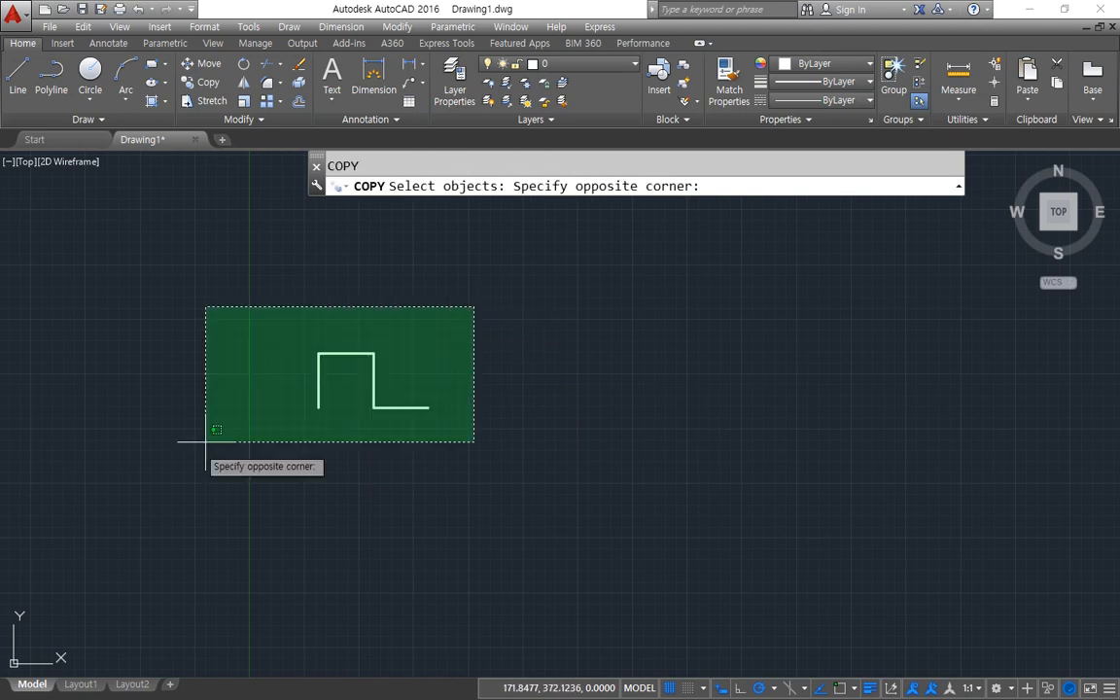
click(208, 449)
key(Return)
click(316, 409)
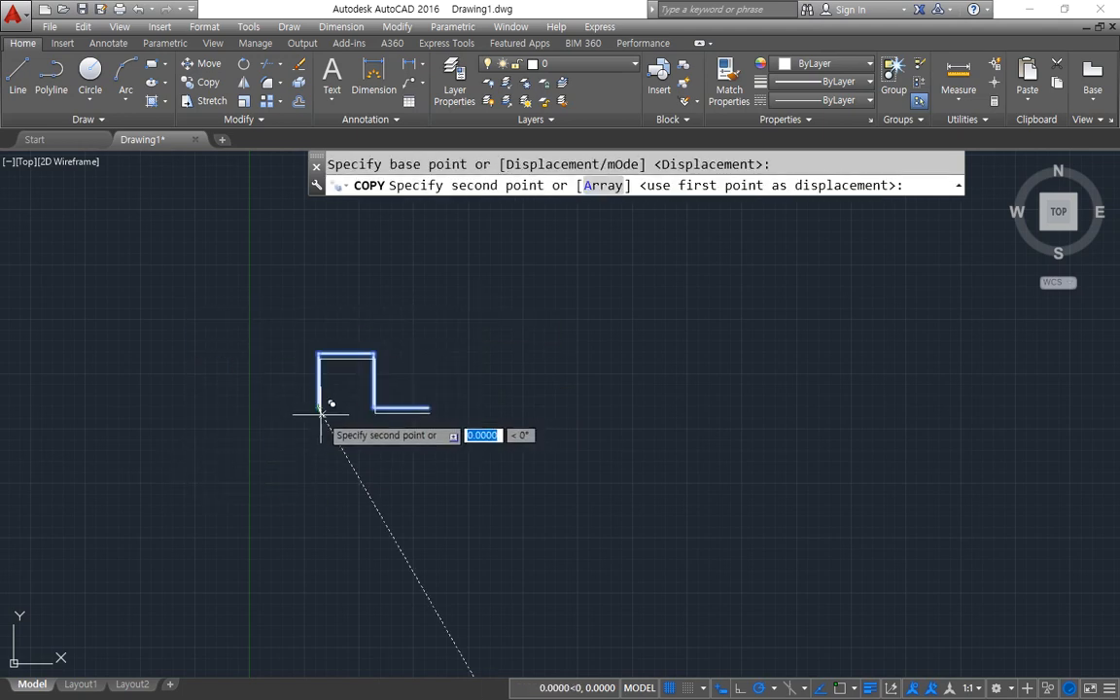
text(a)
key(Return)
text(4)
key(Return)
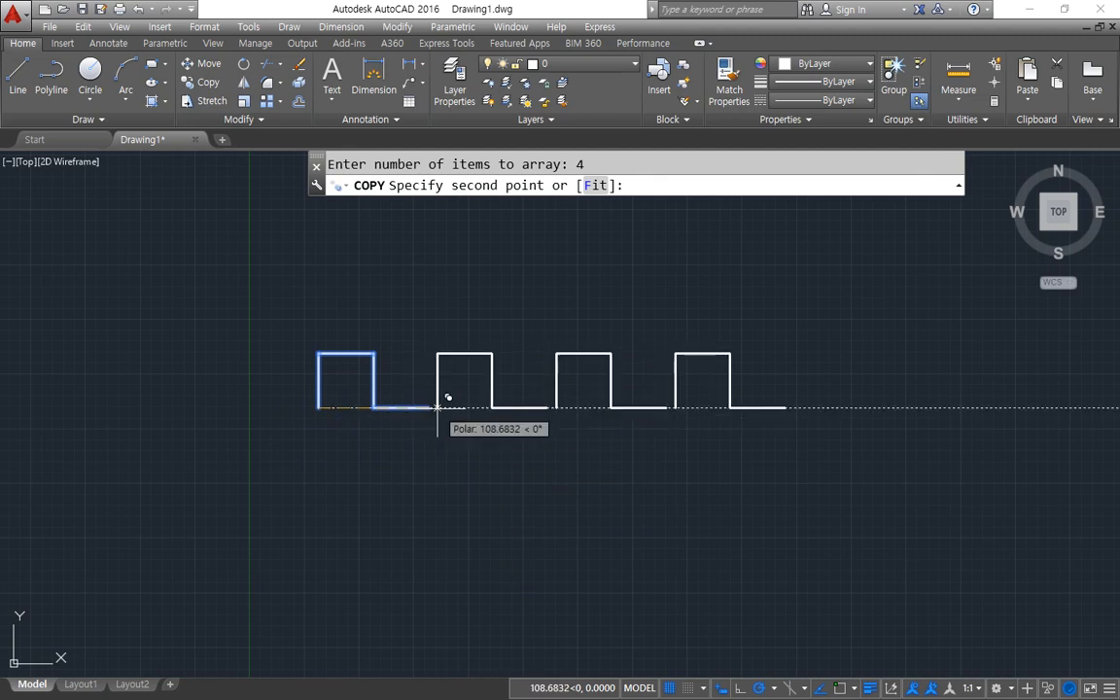
text(100)
key(Return)
key(Escape)
Erase the last horizontal segment at the right end of the square wave.
click(768, 401)
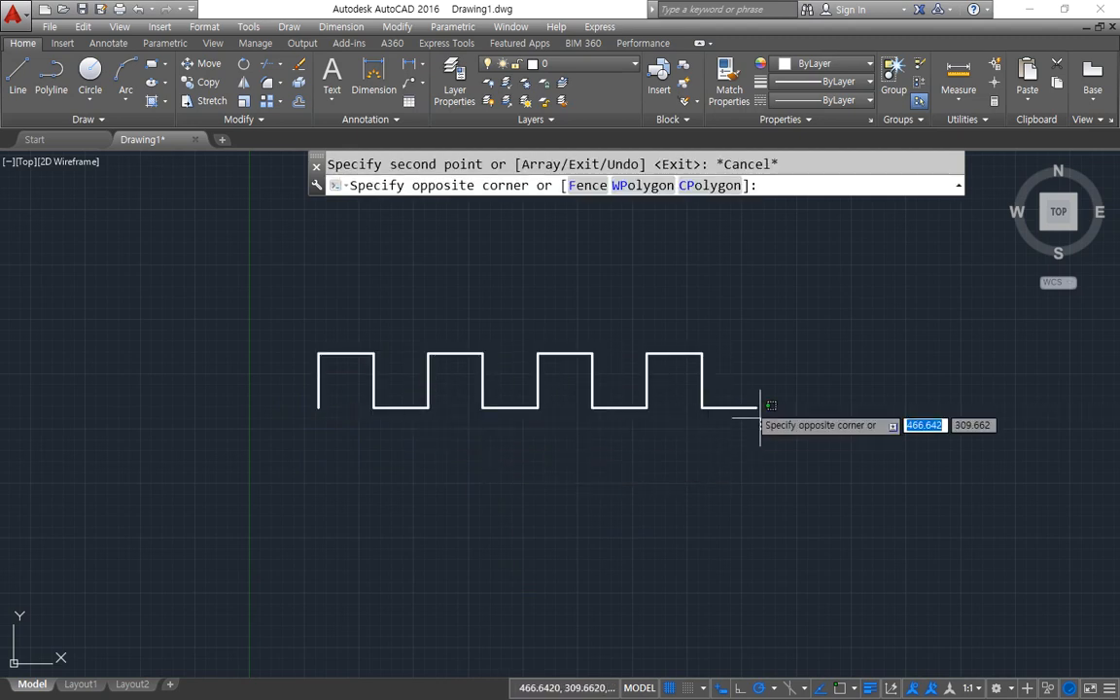
click(727, 412)
key(Delete)
Copy the whole square wave straight down by about 106.
text(co)
key(Return)
click(762, 408)
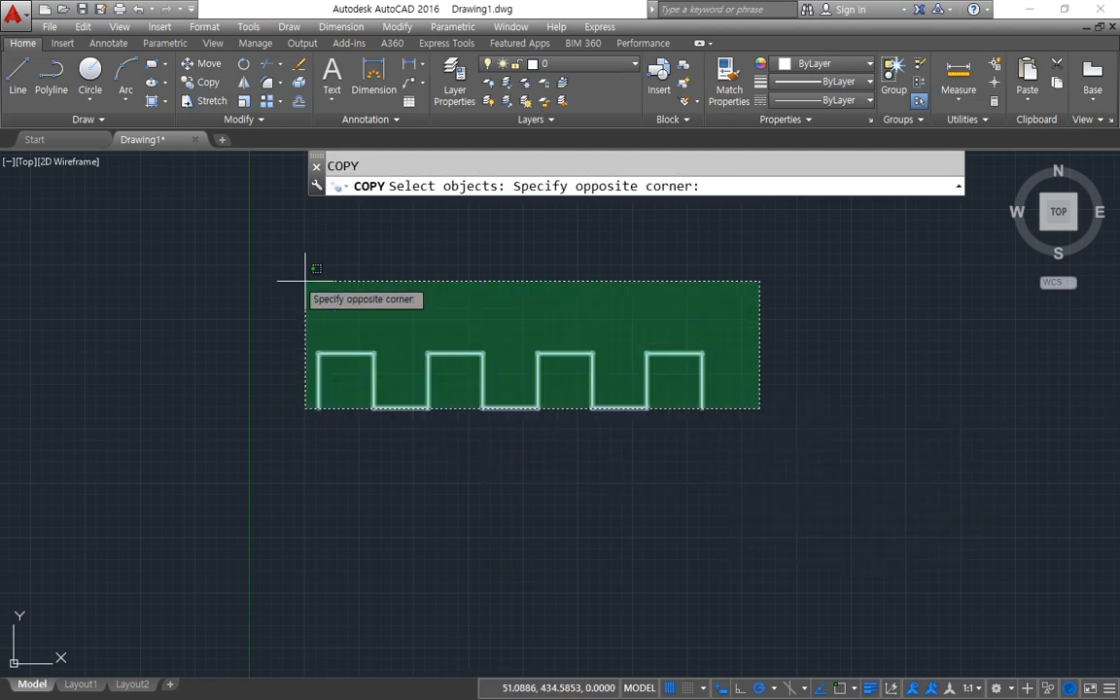
click(307, 280)
key(Return)
click(264, 296)
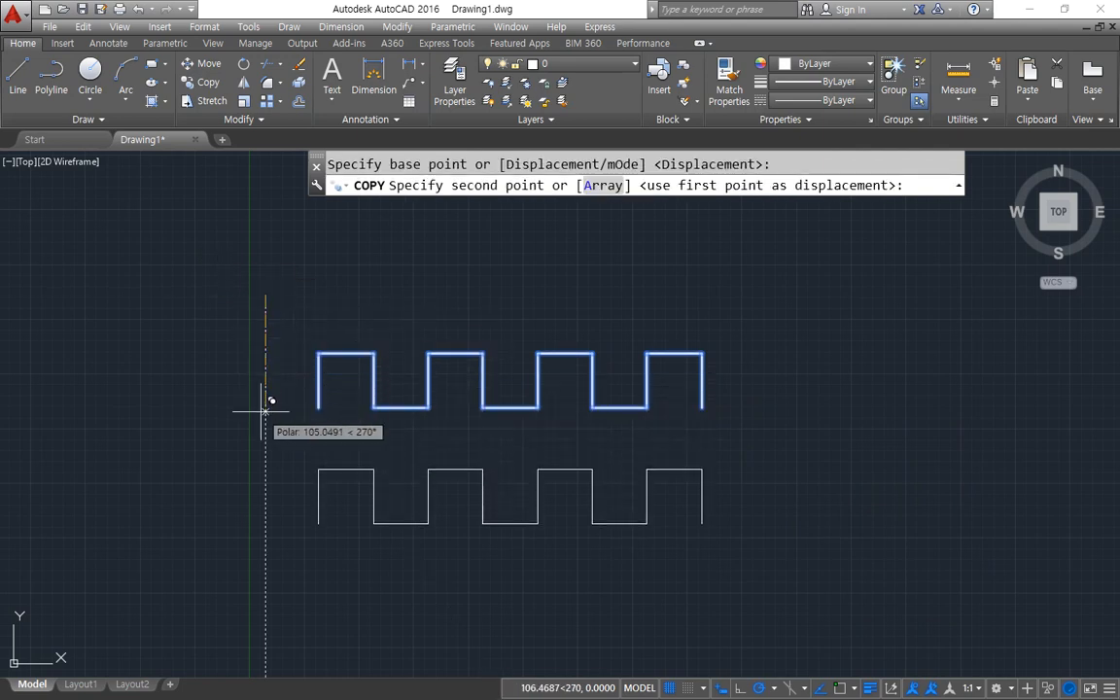
click(267, 399)
key(Escape)
scroll(337, 375, up, 2)
middle_drag(337, 376, 255, 347)
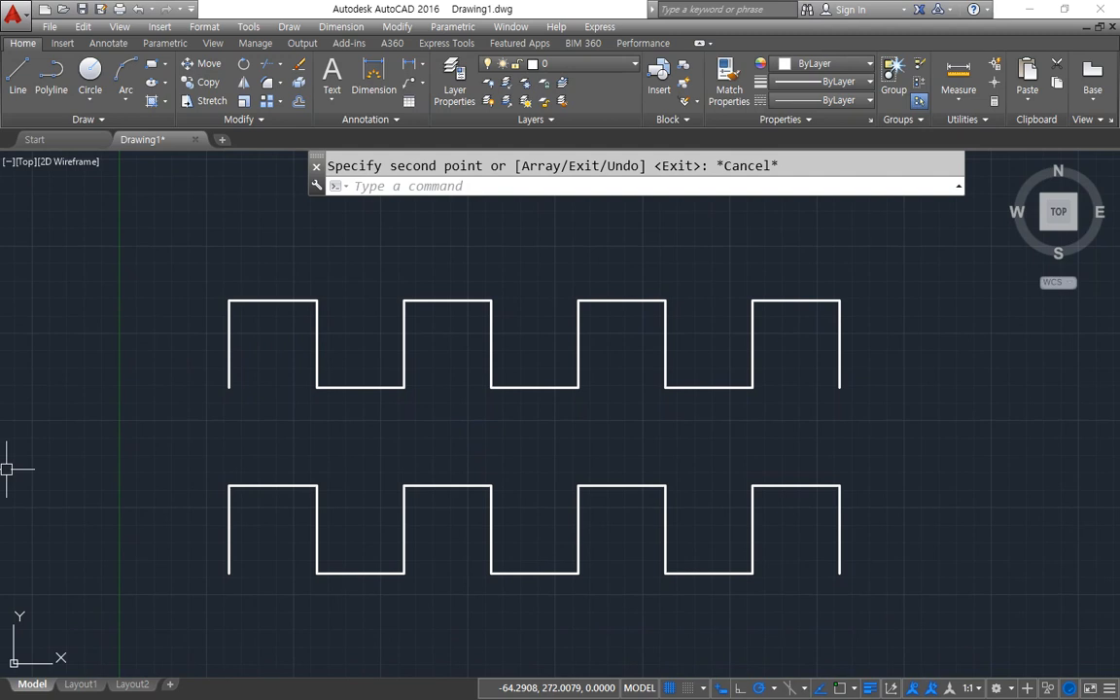
text(sp)
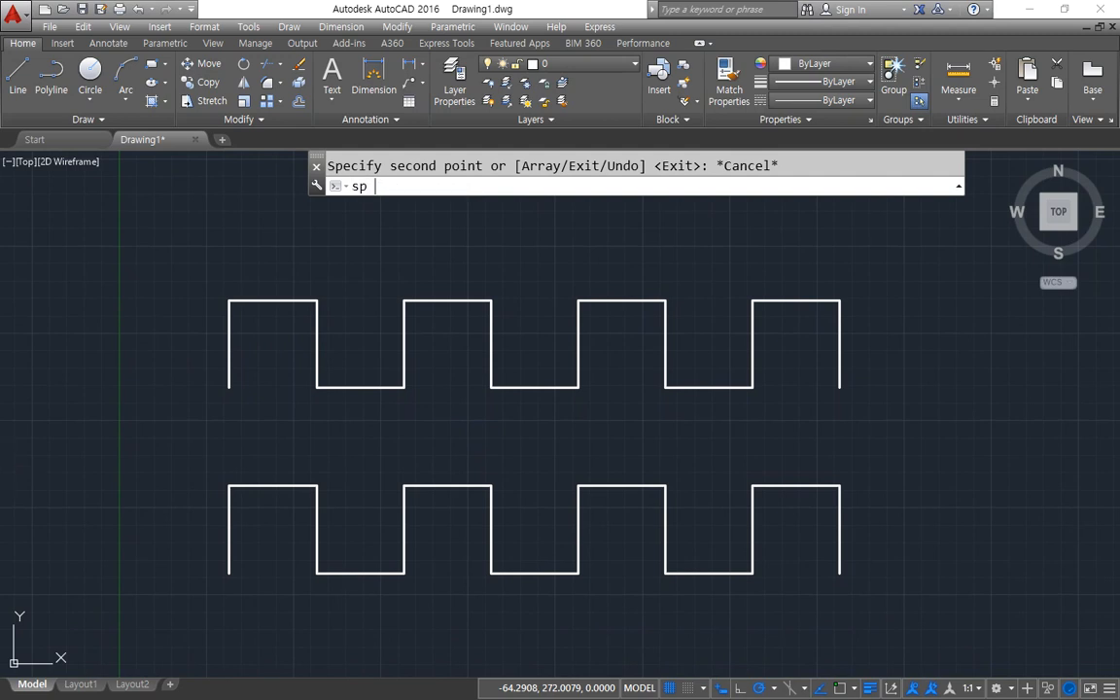
key(Return)
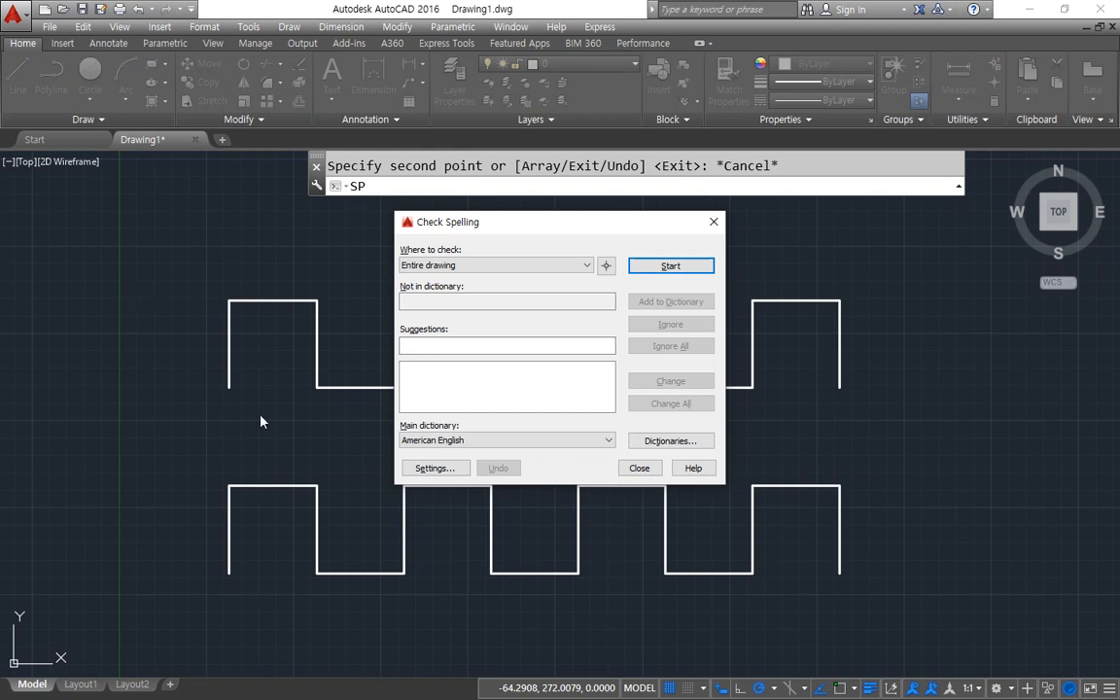
click(634, 469)
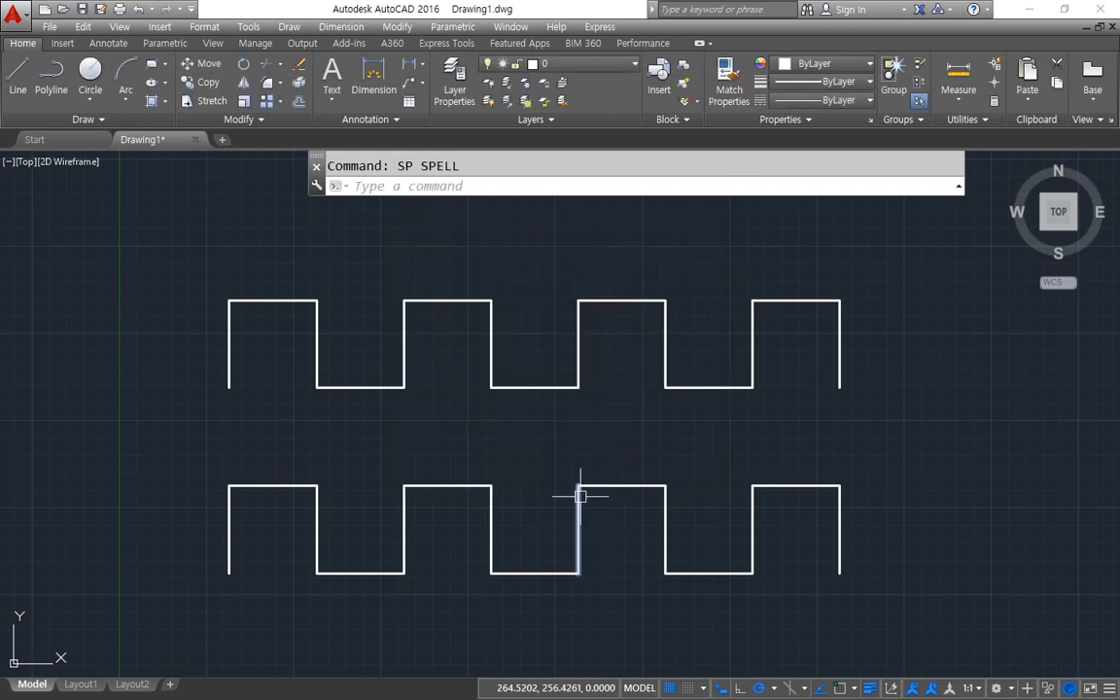
Draw a Fit-method spline through the corners of the upper square wave, from its lower-left end to the foot of the third pulse.
text(spl)
key(Return)
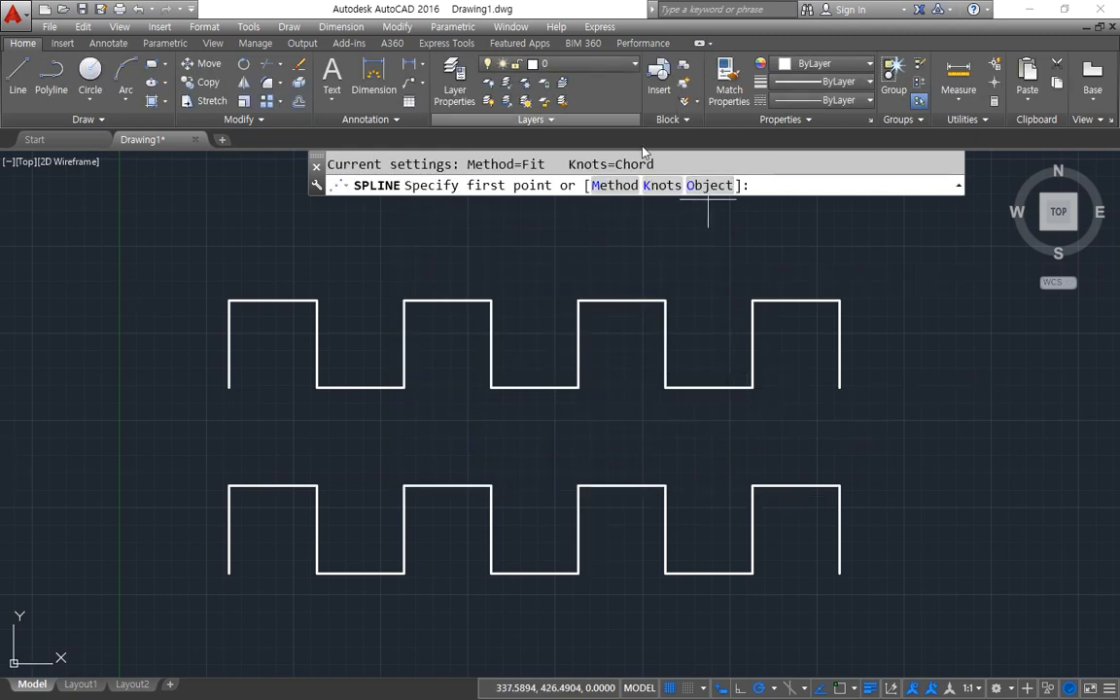
click(613, 184)
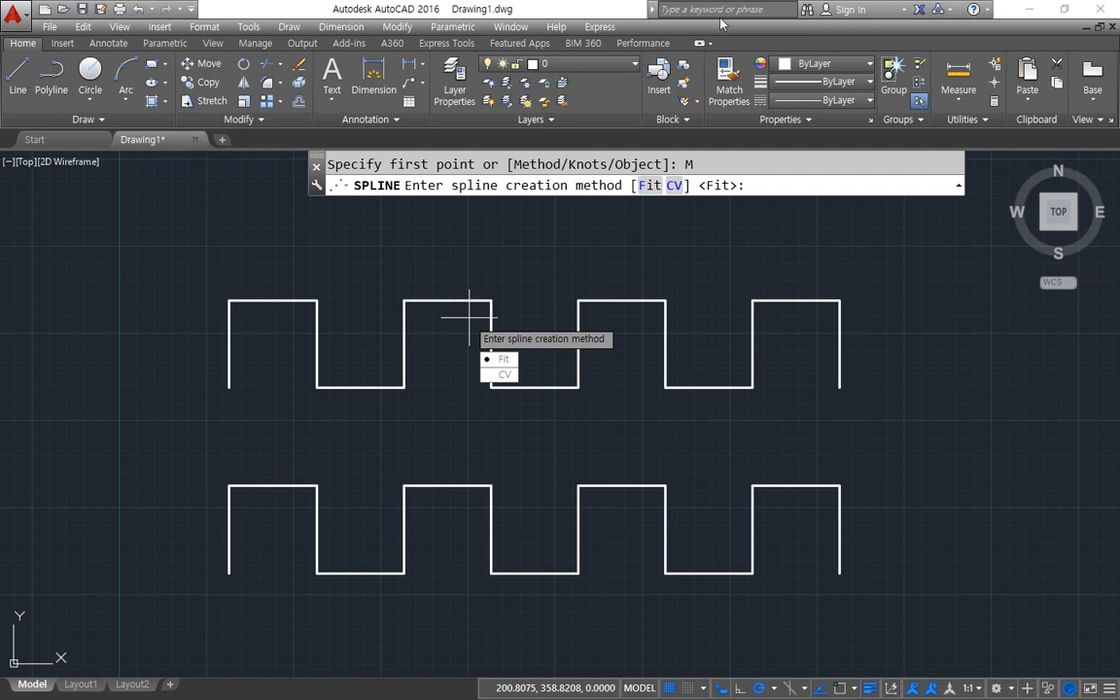
click(648, 186)
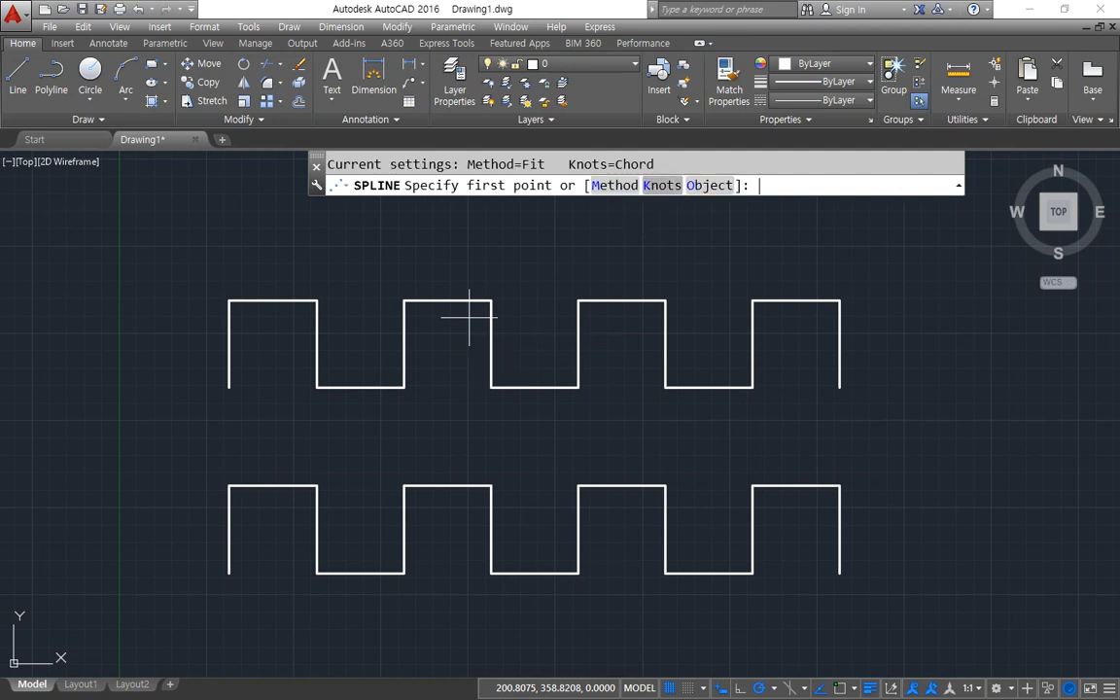
click(229, 387)
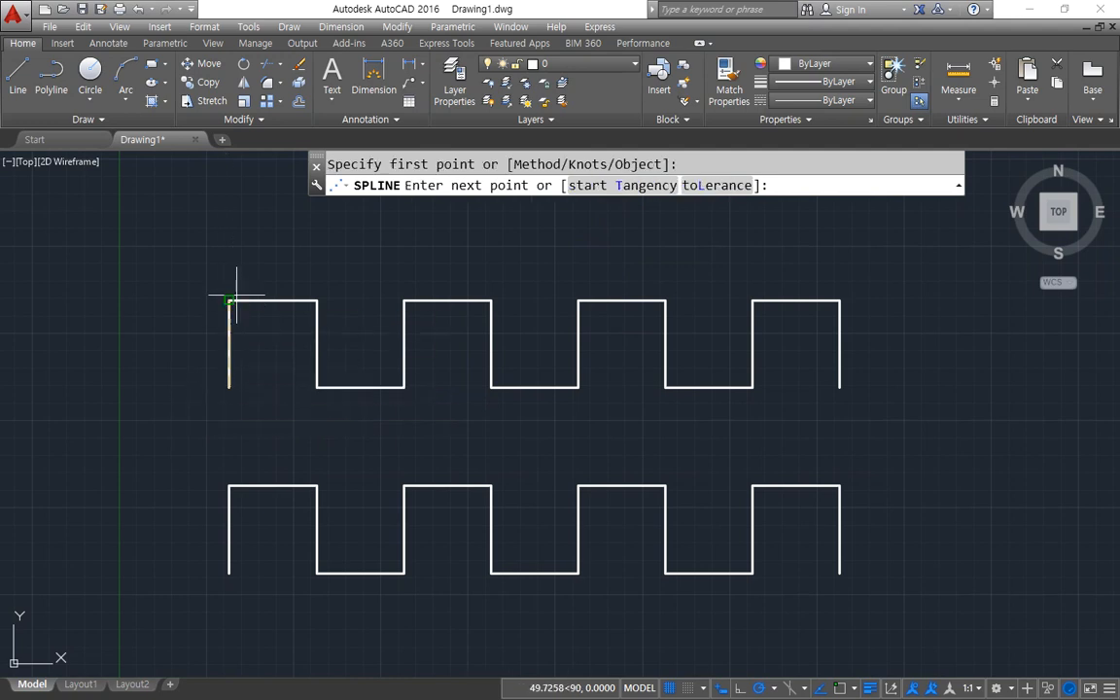
click(228, 300)
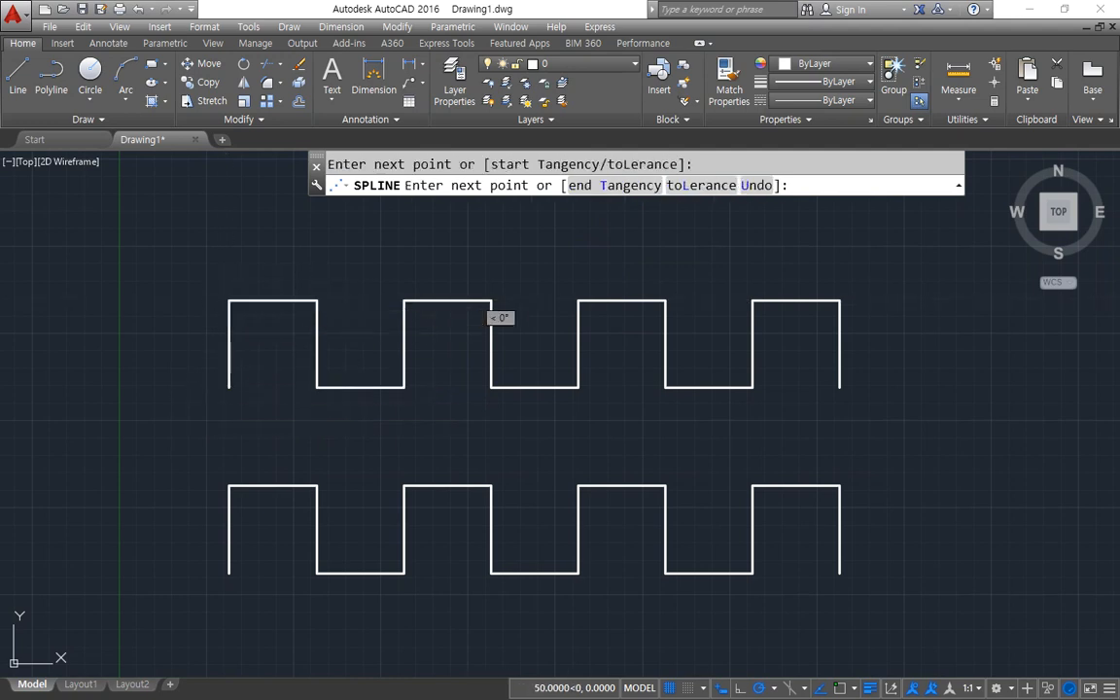
click(316, 301)
click(316, 387)
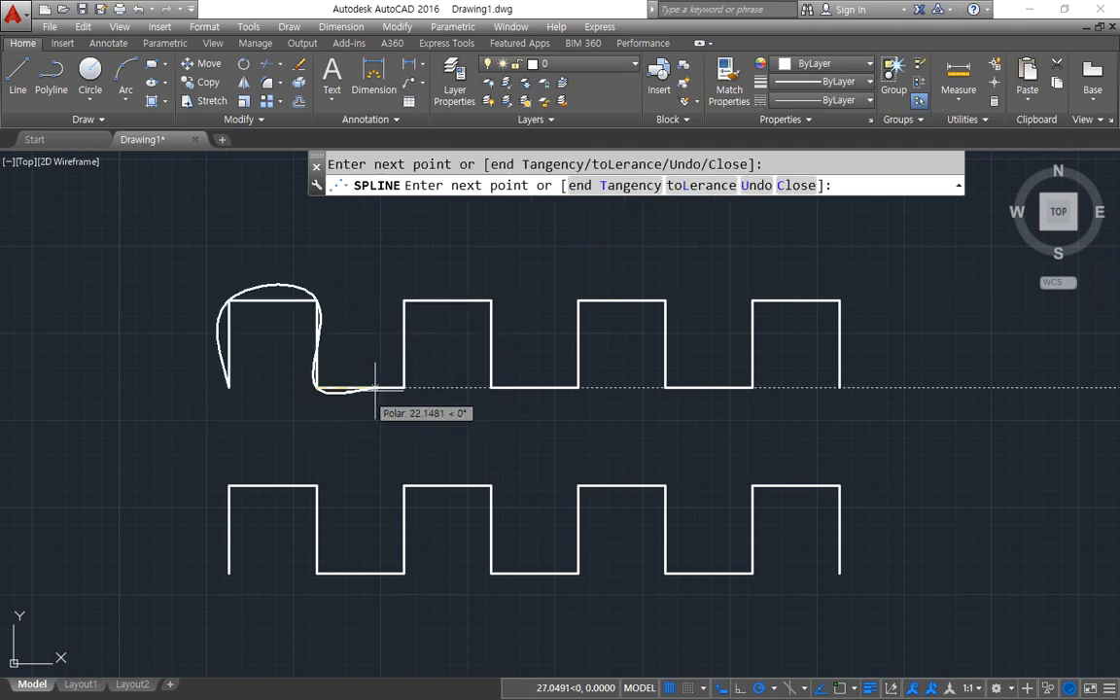
click(403, 387)
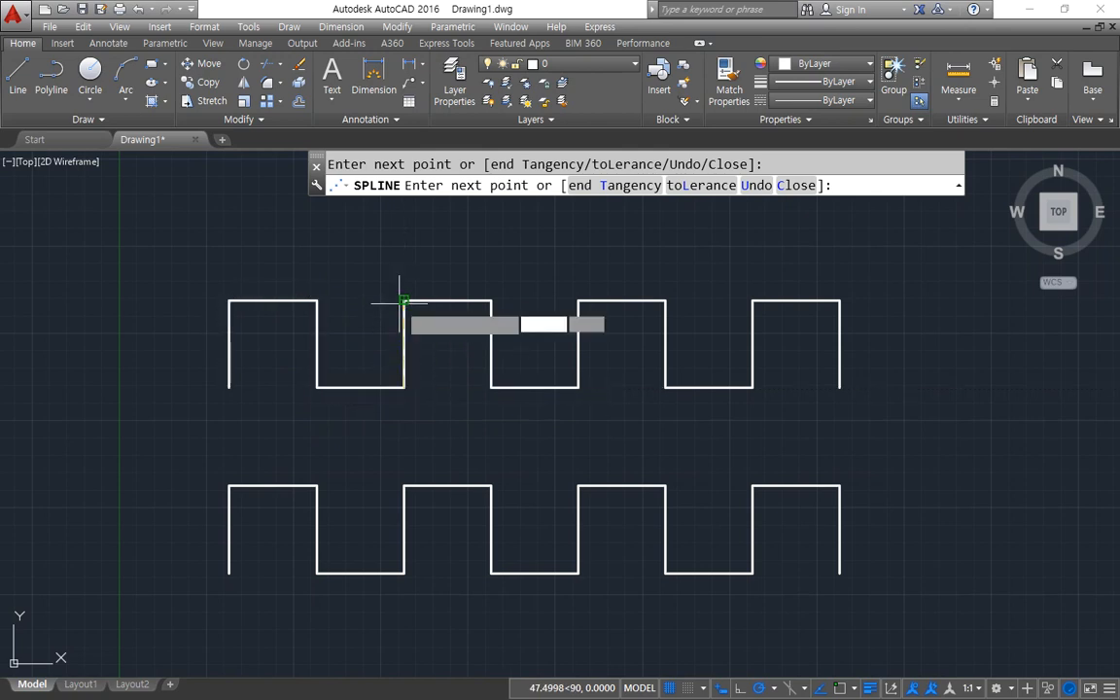
click(403, 300)
click(491, 301)
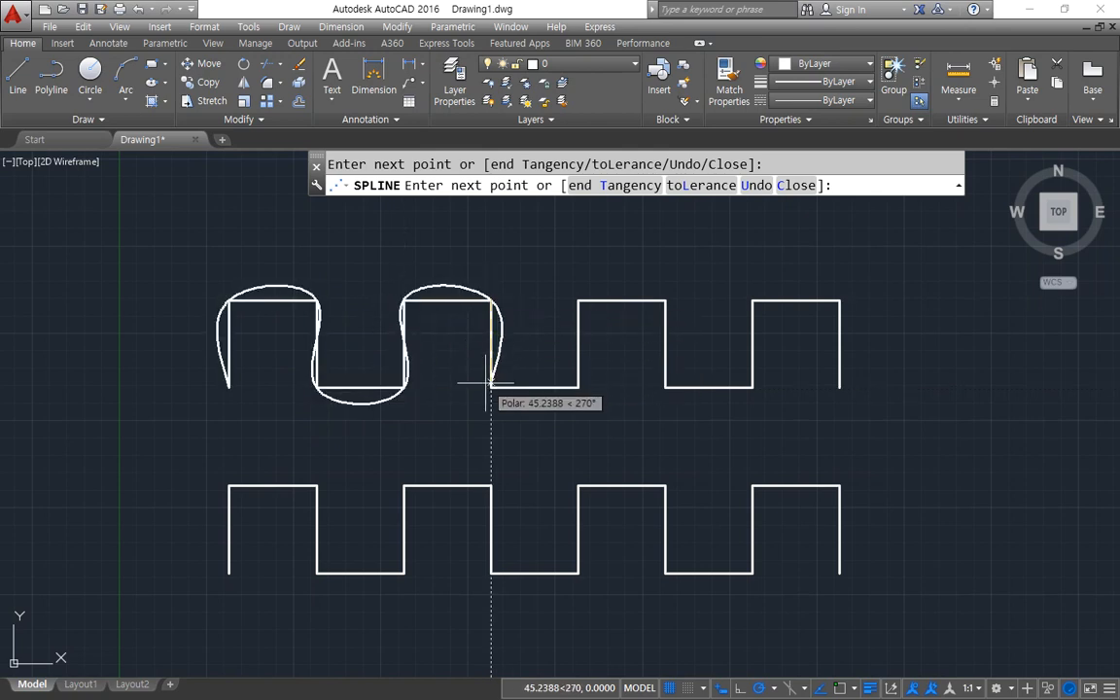
click(491, 387)
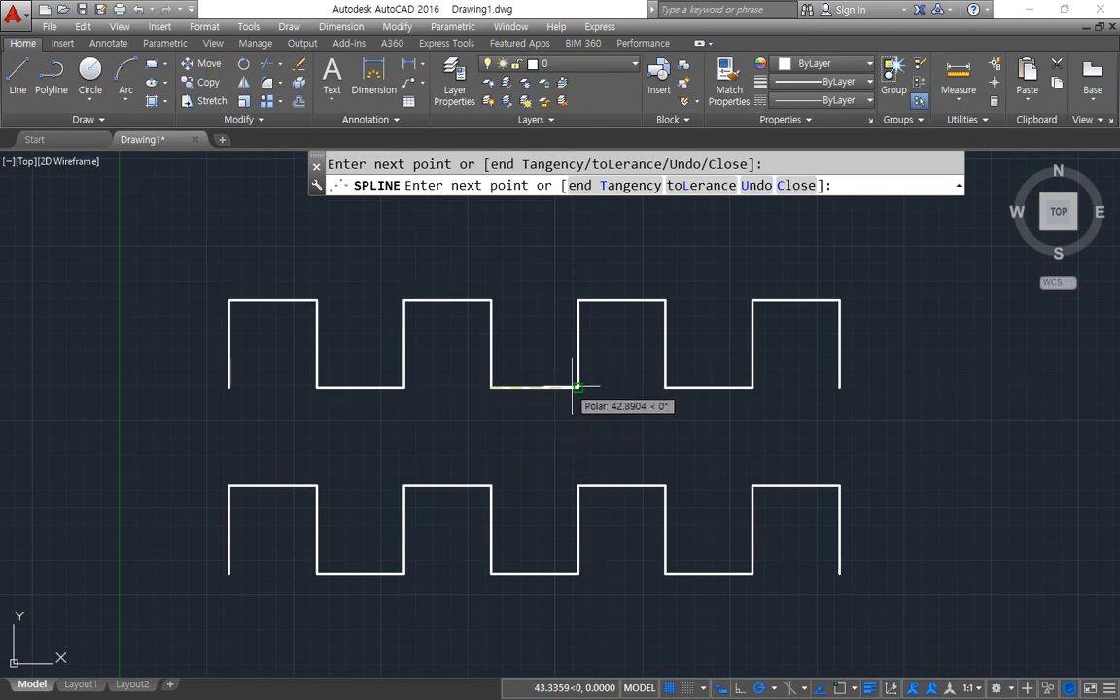
click(578, 387)
click(579, 301)
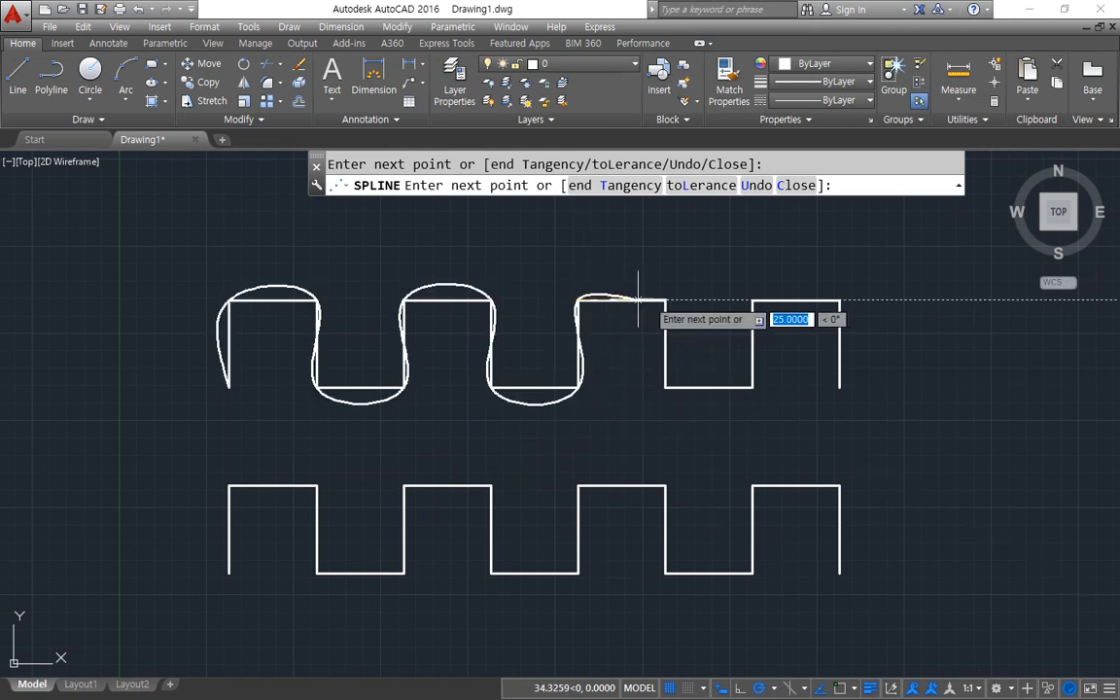
click(666, 301)
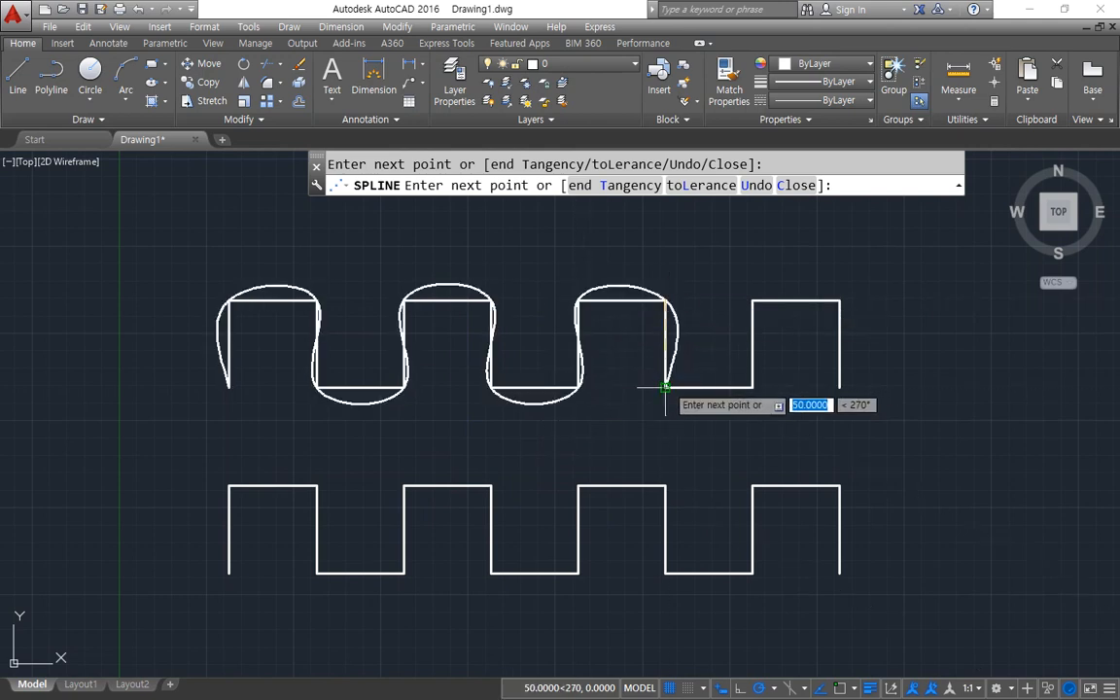
click(666, 387)
key(Return)
Erase the fourth pulse and the bottom segment leading to it from both square waves.
click(888, 290)
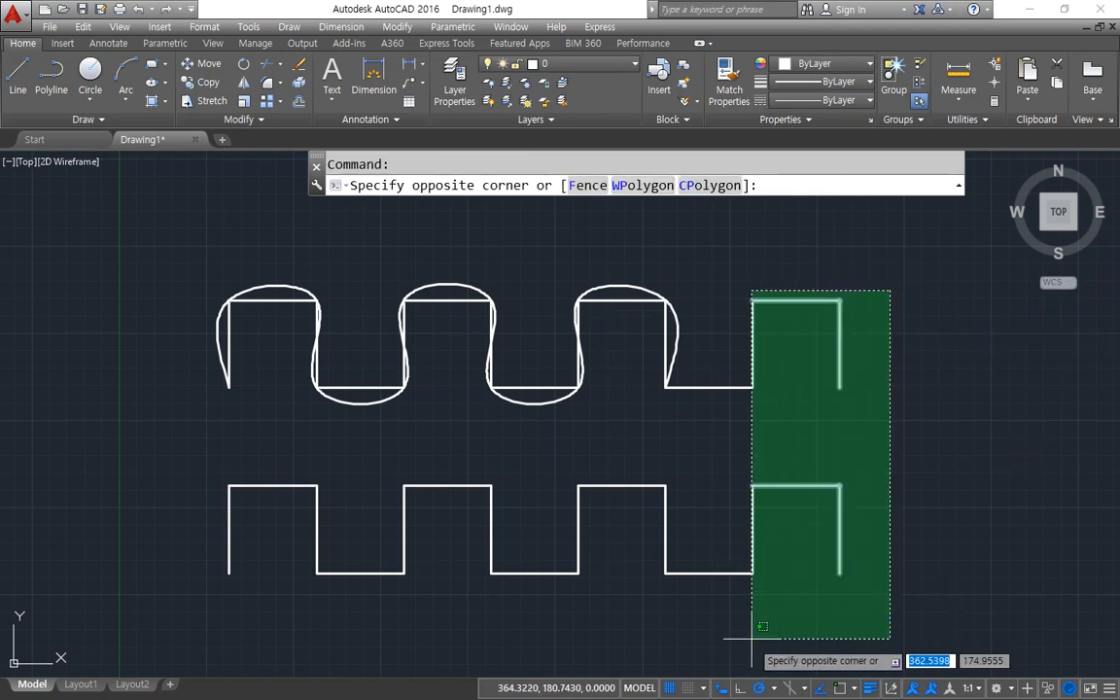
click(748, 637)
key(Delete)
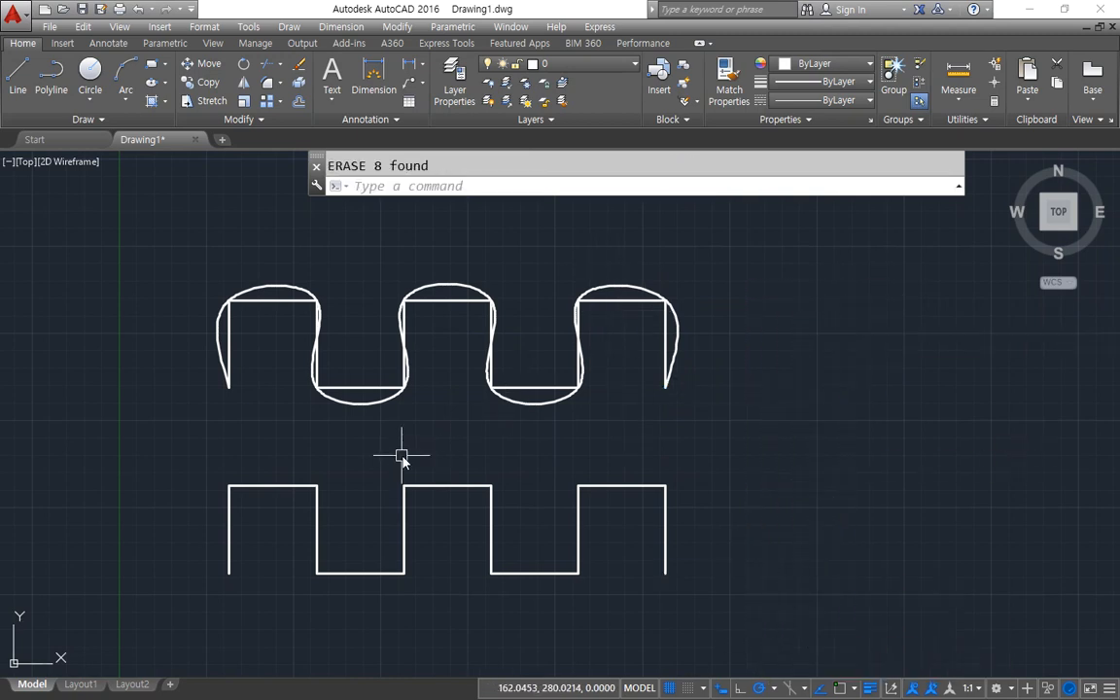
Draw a CV-method spline using the corners of the lower square wave as control vertices, from its lower-left end to its lower-right end.
text(spl)
key(Return)
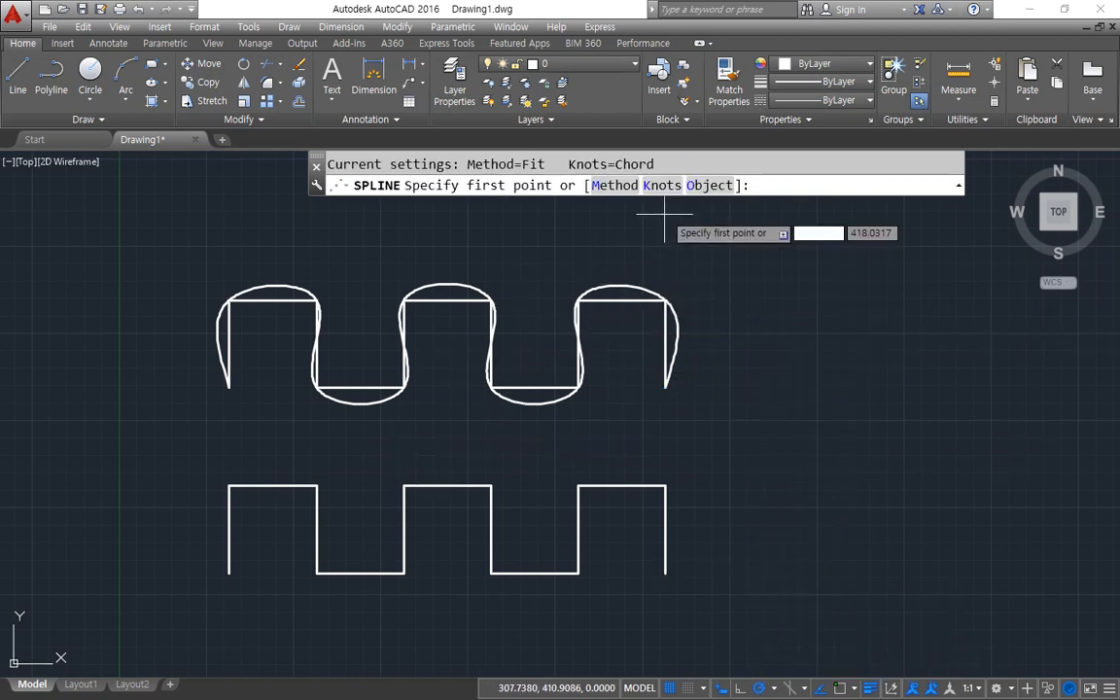
click(634, 187)
click(674, 185)
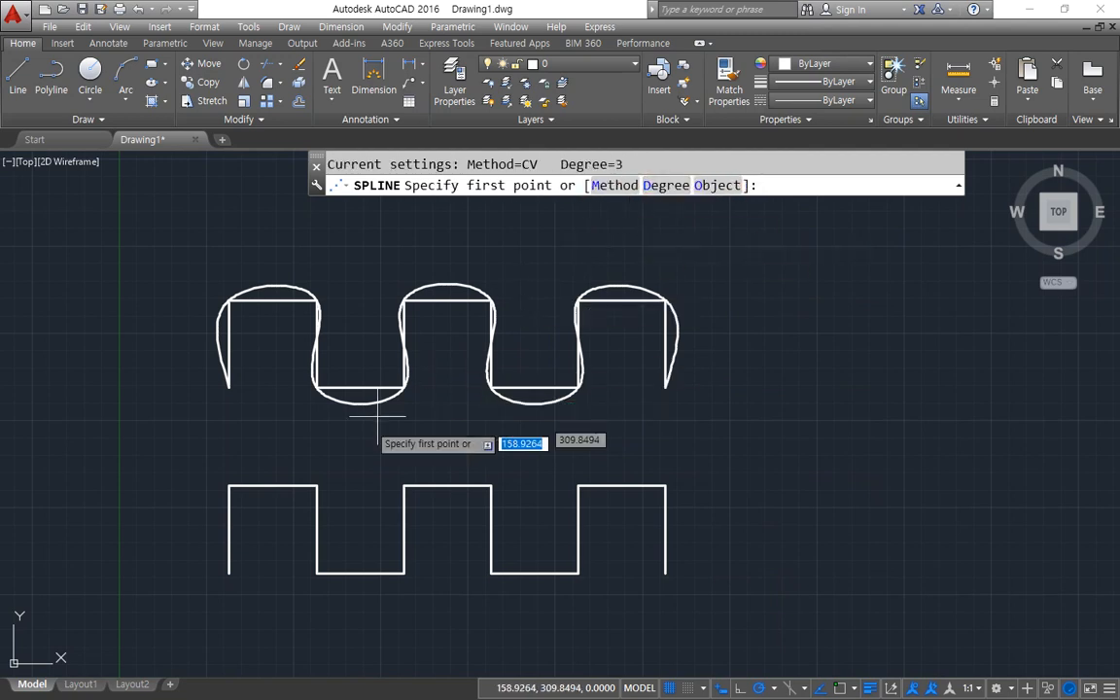
click(229, 573)
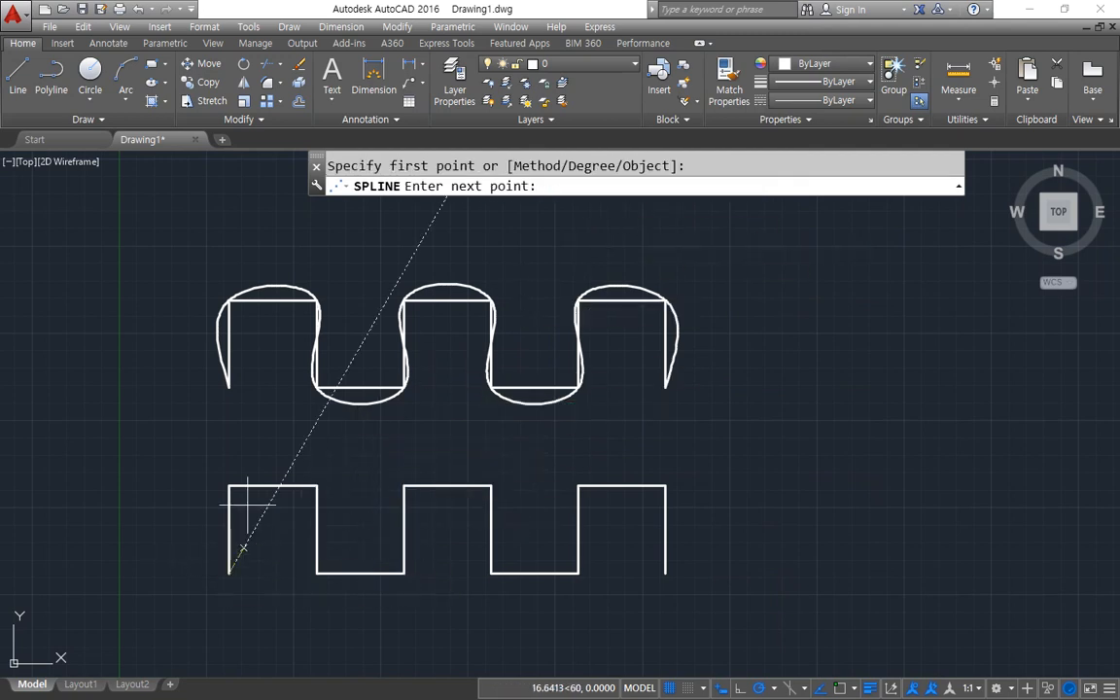
click(229, 486)
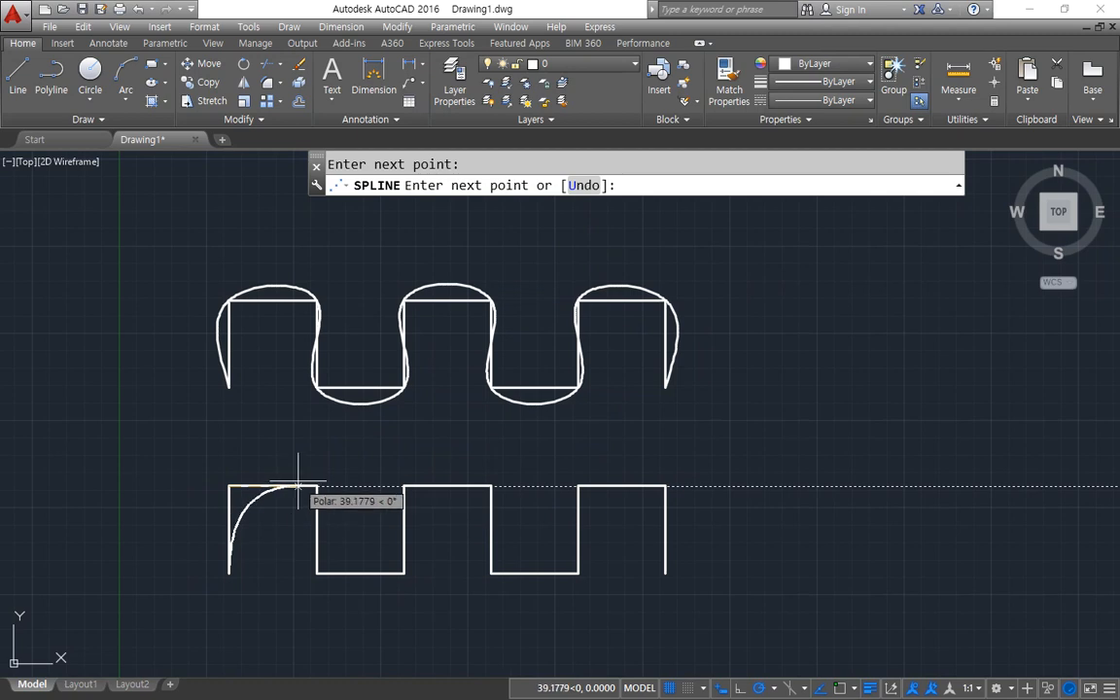
click(317, 486)
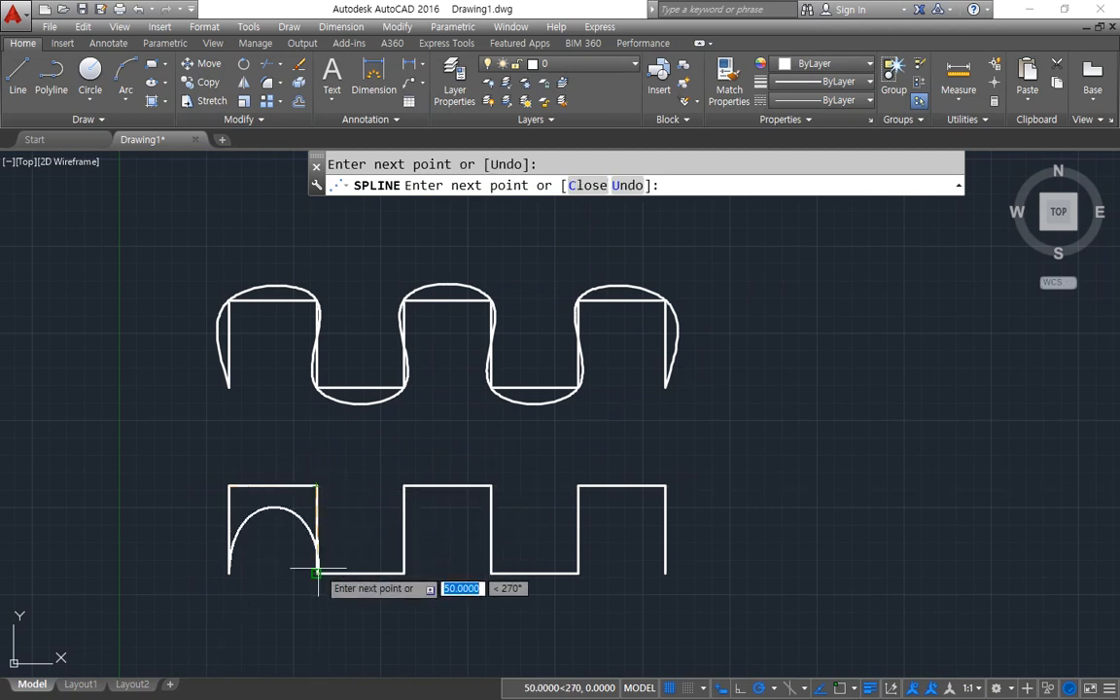
click(317, 573)
click(405, 573)
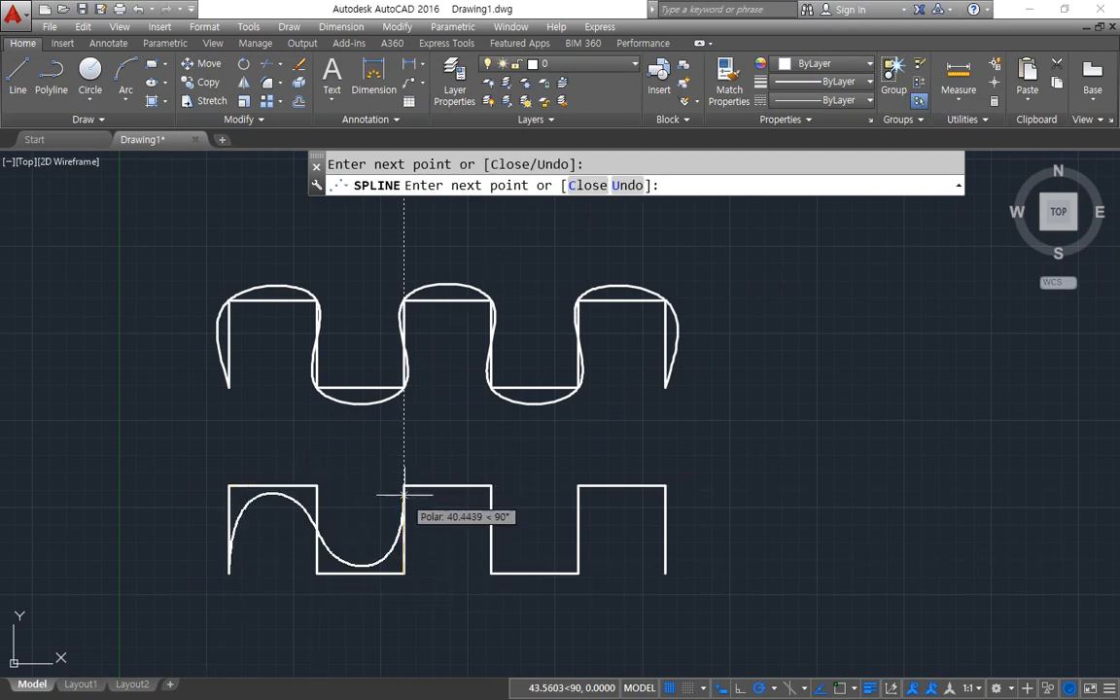
click(404, 487)
click(491, 486)
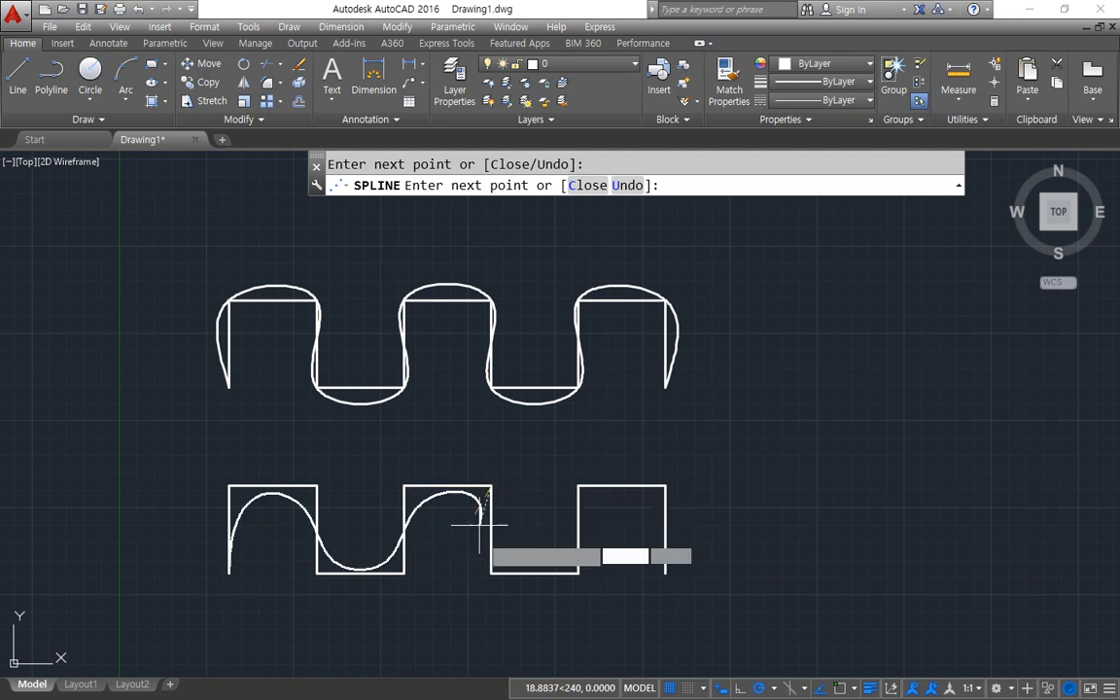
click(491, 574)
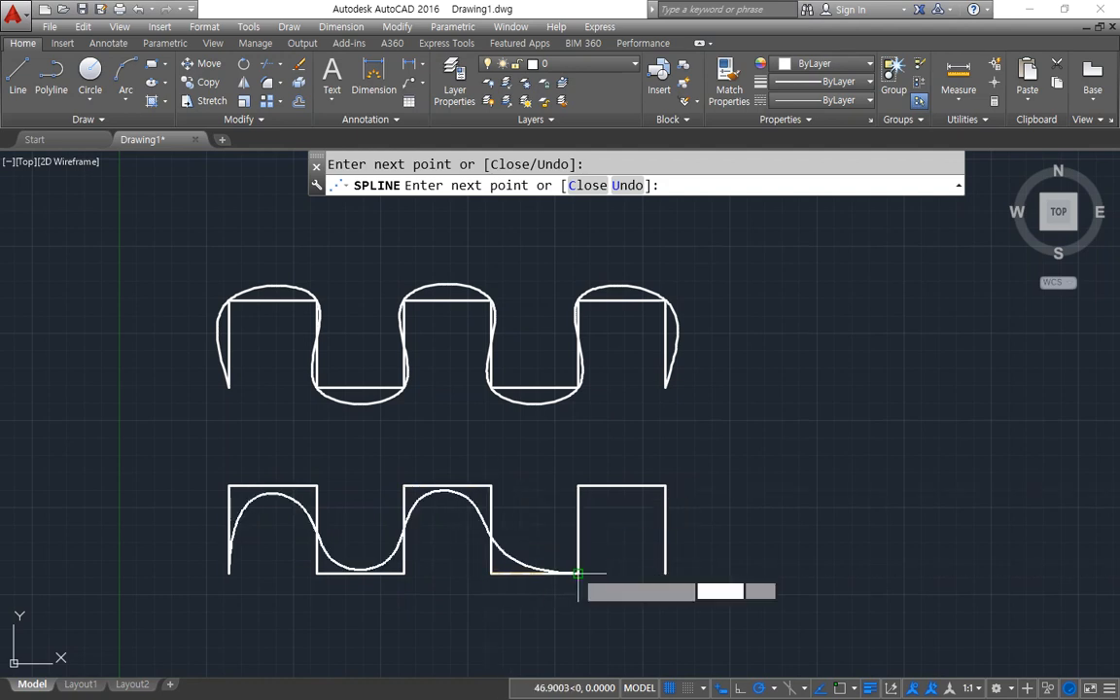
click(579, 574)
click(578, 486)
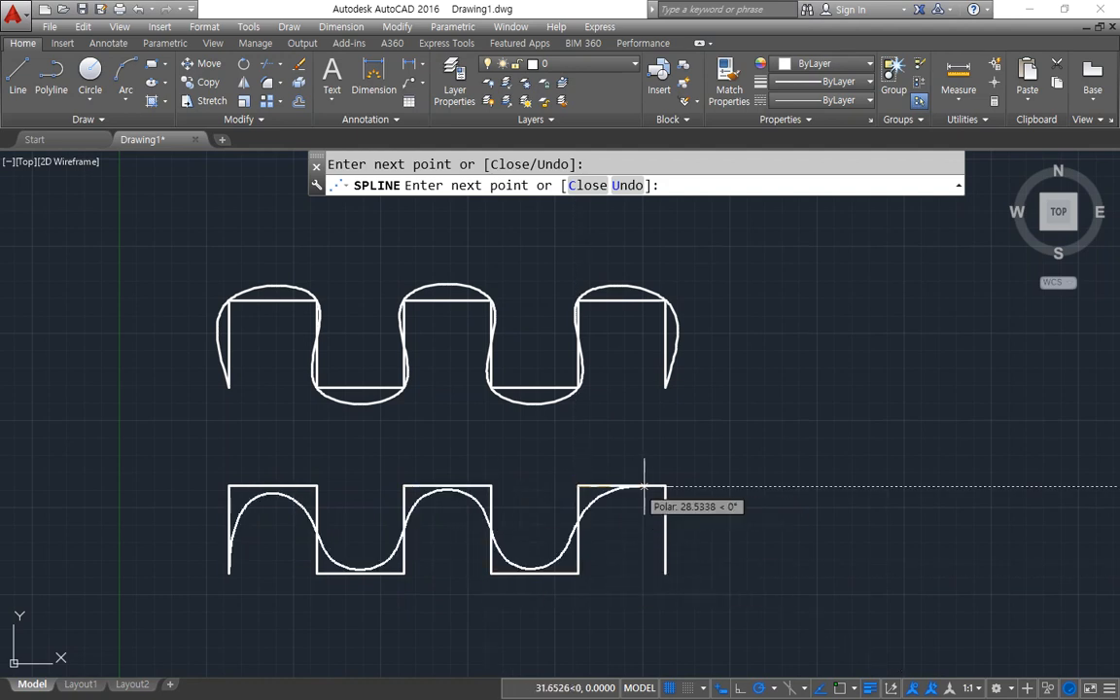
click(666, 486)
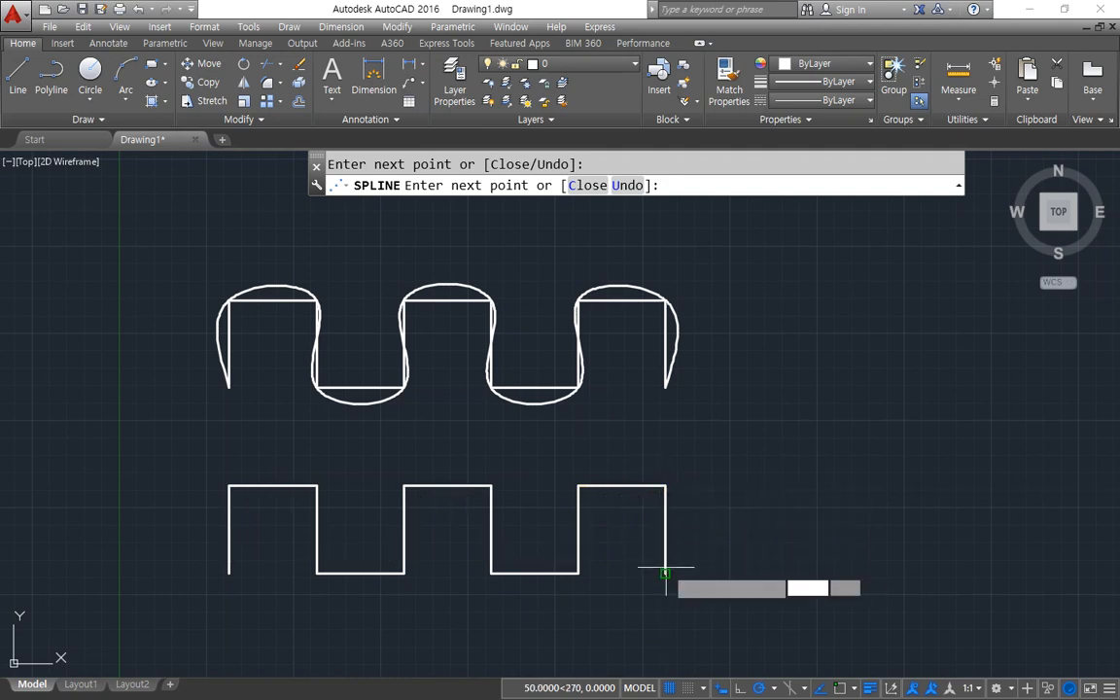
click(666, 574)
key(Return)
Select the lower and the upper spline in turn to compare their control vertices and fit points.
click(658, 500)
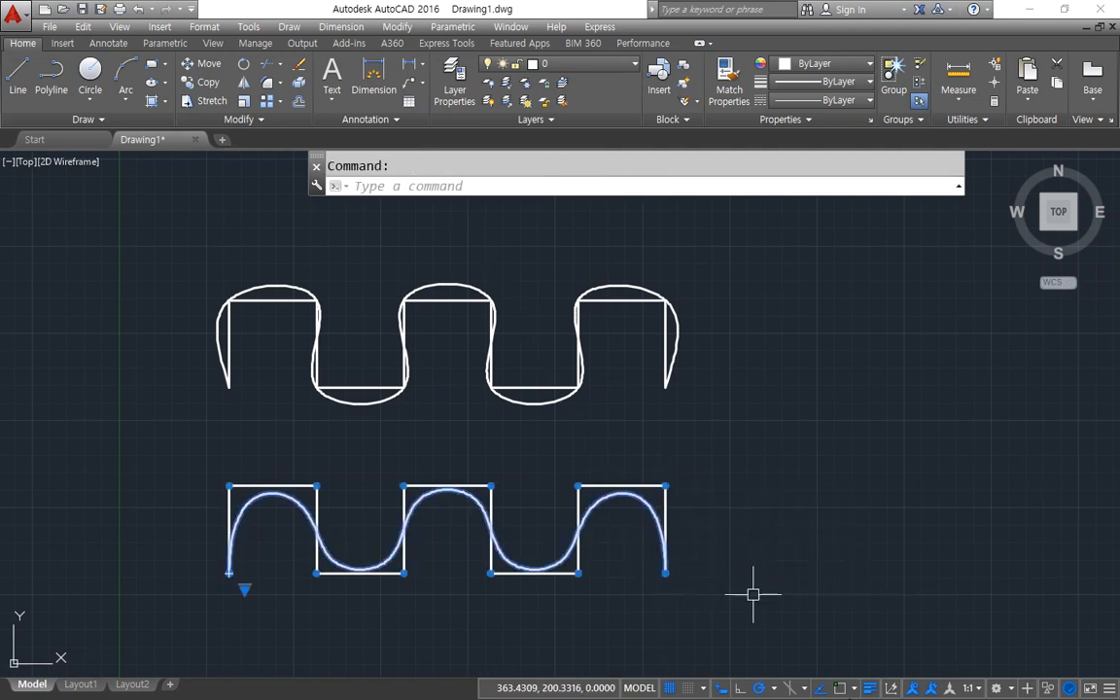
click(670, 321)
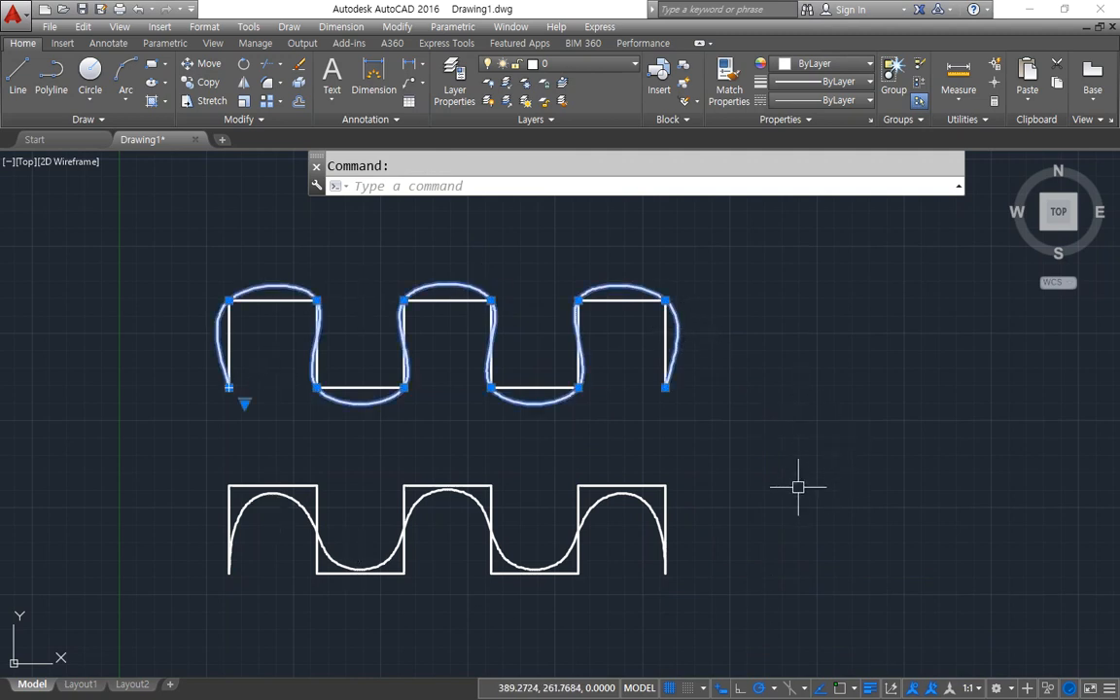
key(Escape)
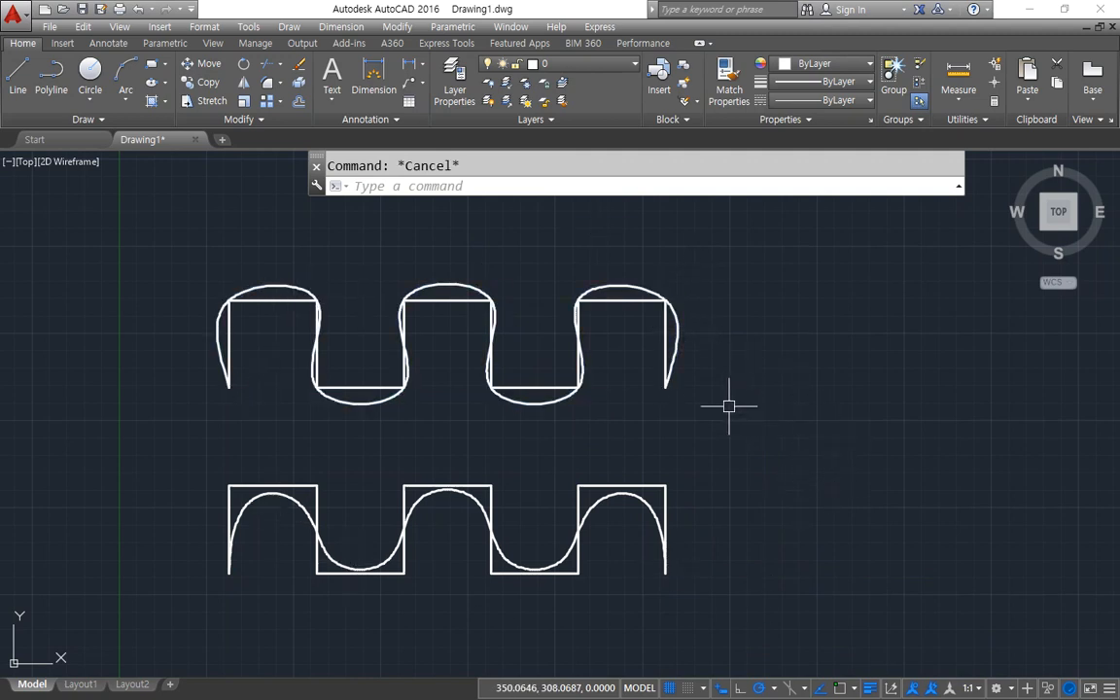
Erase all objects and draw a horizontal and a vertical construction line crossing at one point.
key(ctrl+a)
key(Delete)
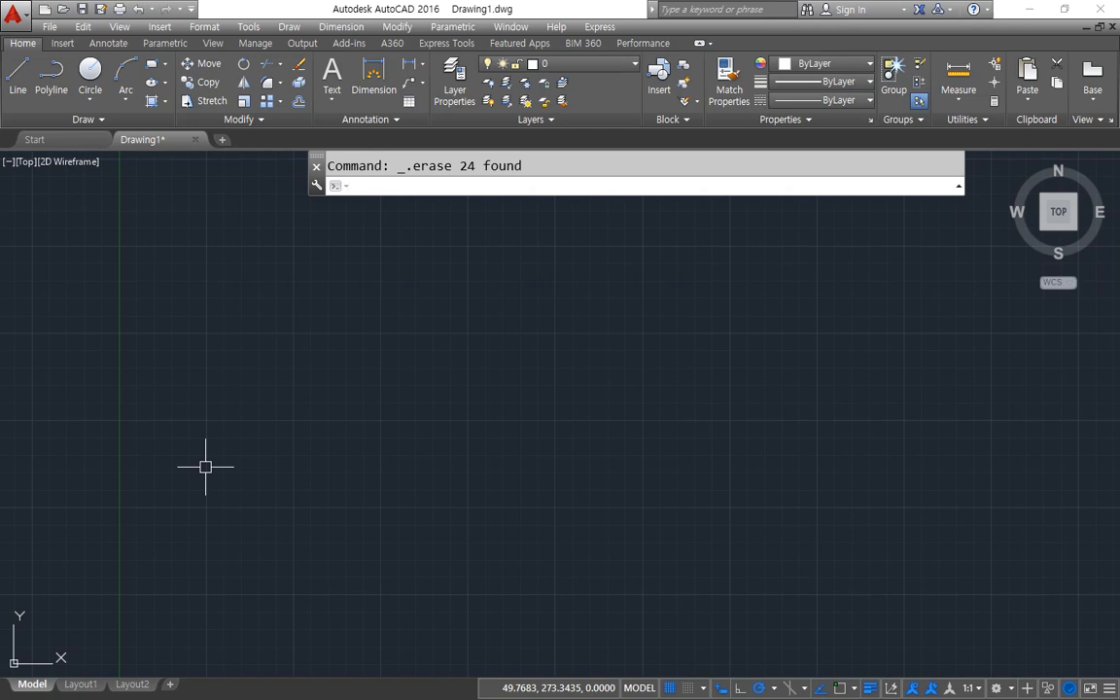
text(xl)
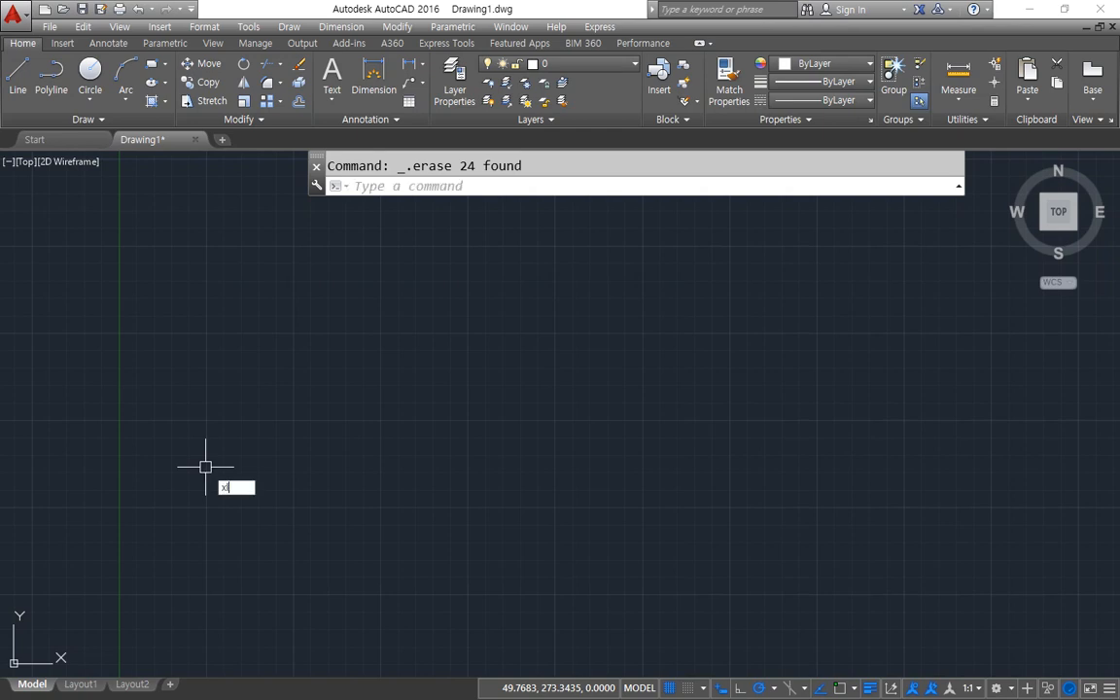
key(Return)
click(278, 398)
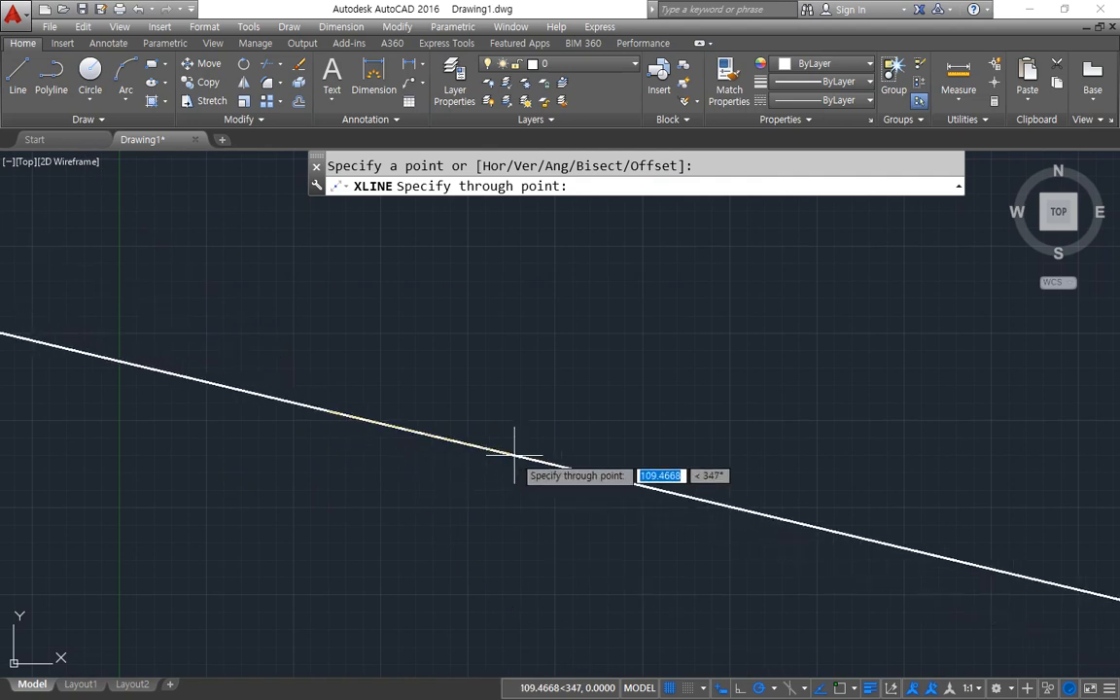
click(504, 410)
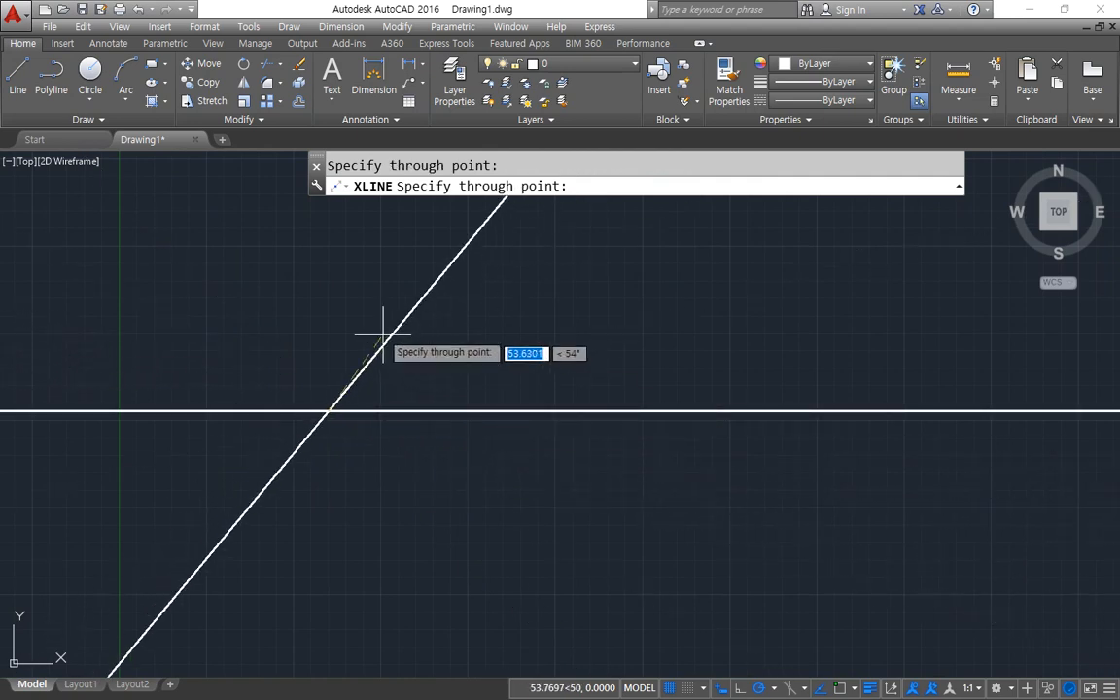
click(323, 300)
key(Return)
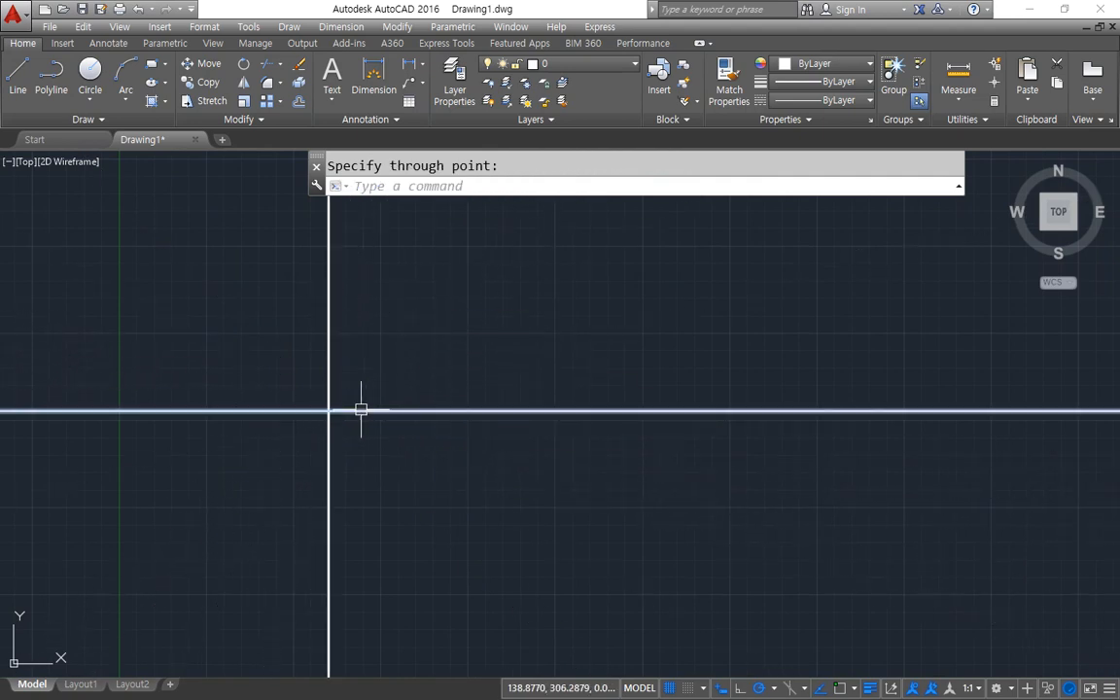
Draw two concentric circles with radii 50 and 30 centred on the intersection of the construction lines.
text(c)
key(Return)
click(329, 410)
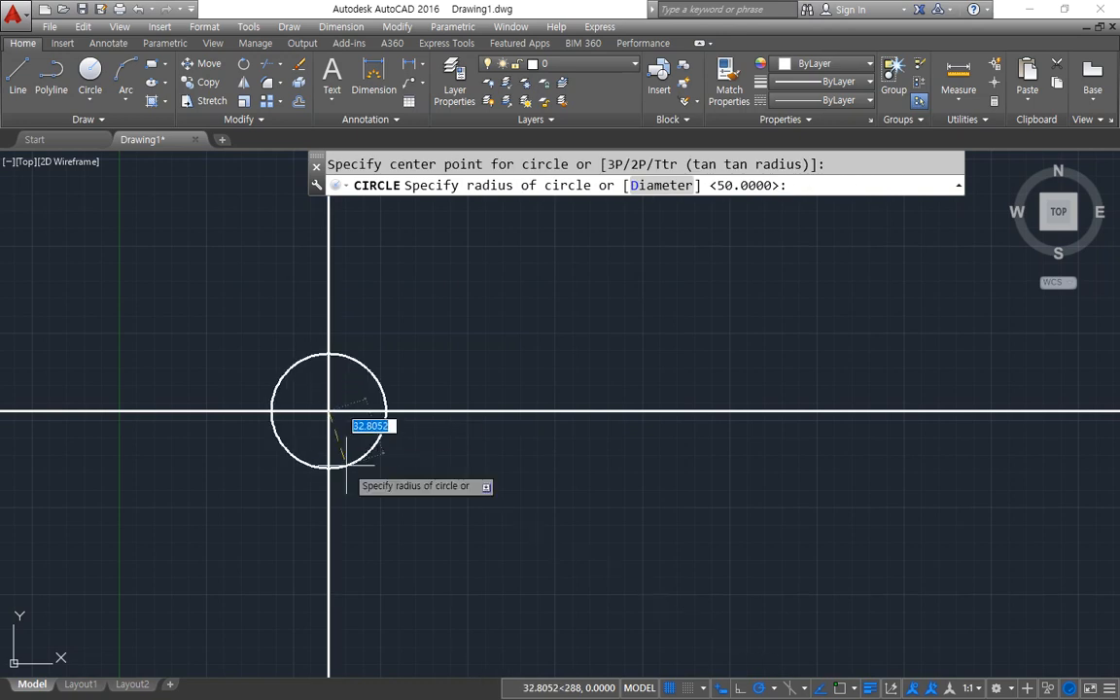
text(50)
key(Return)
key(Return)
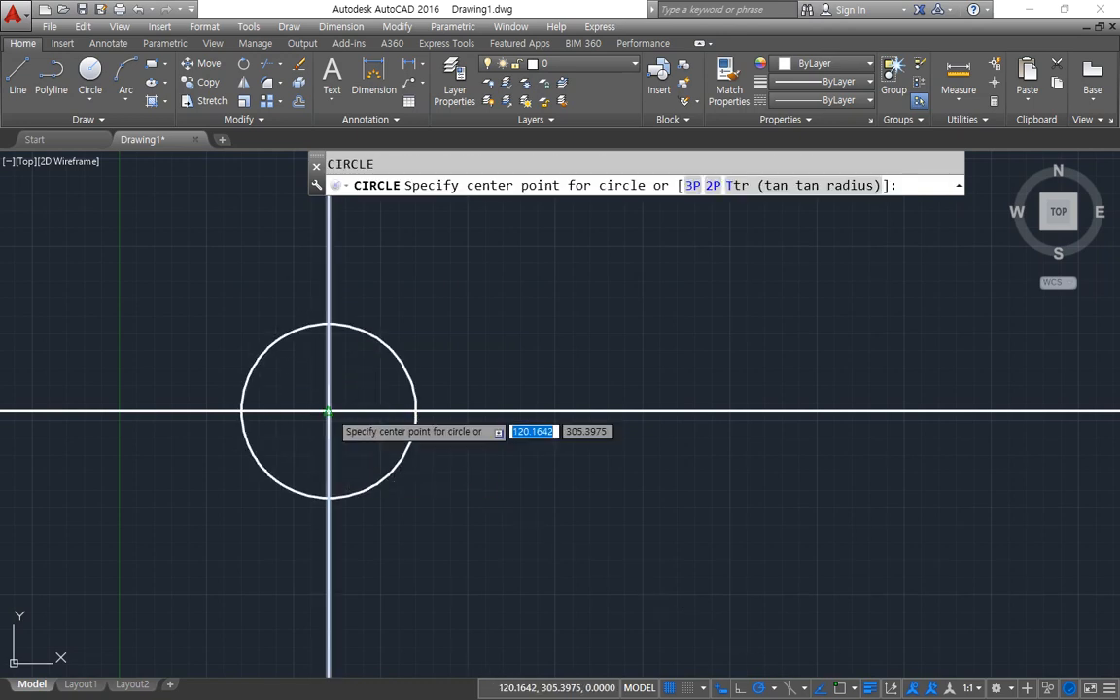
click(329, 411)
text(30)
key(Return)
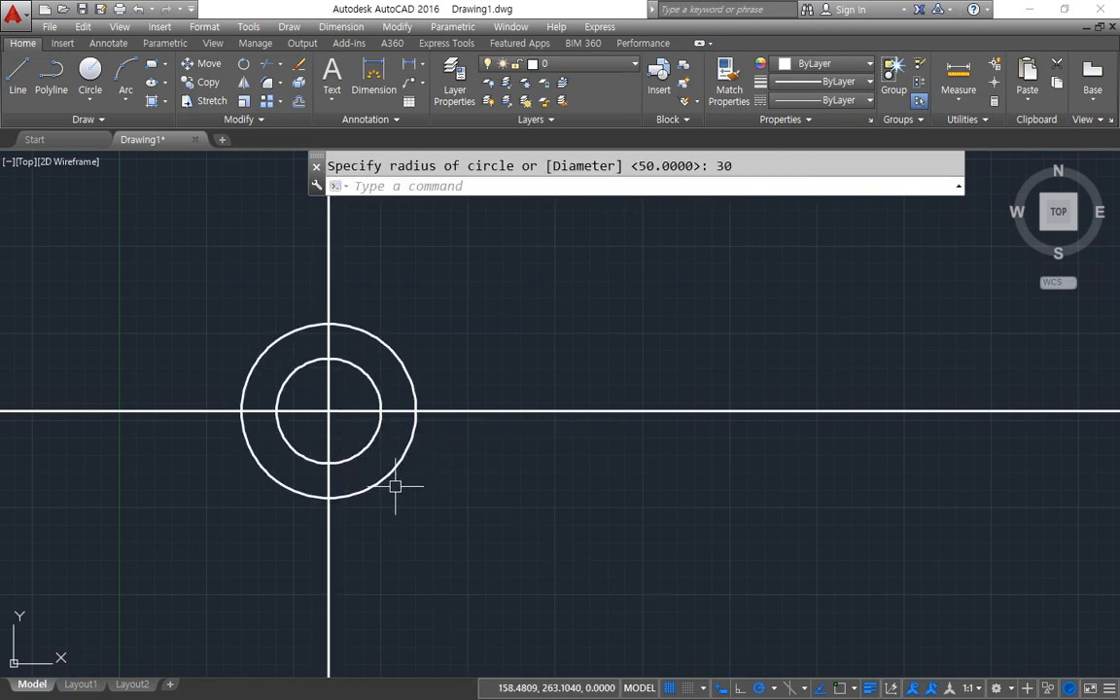
Trim the horizontal construction line outside the radius 50 circle on both sides, and erase that circle.
text(tr)
key(Return)
key(Return)
click(468, 412)
click(212, 406)
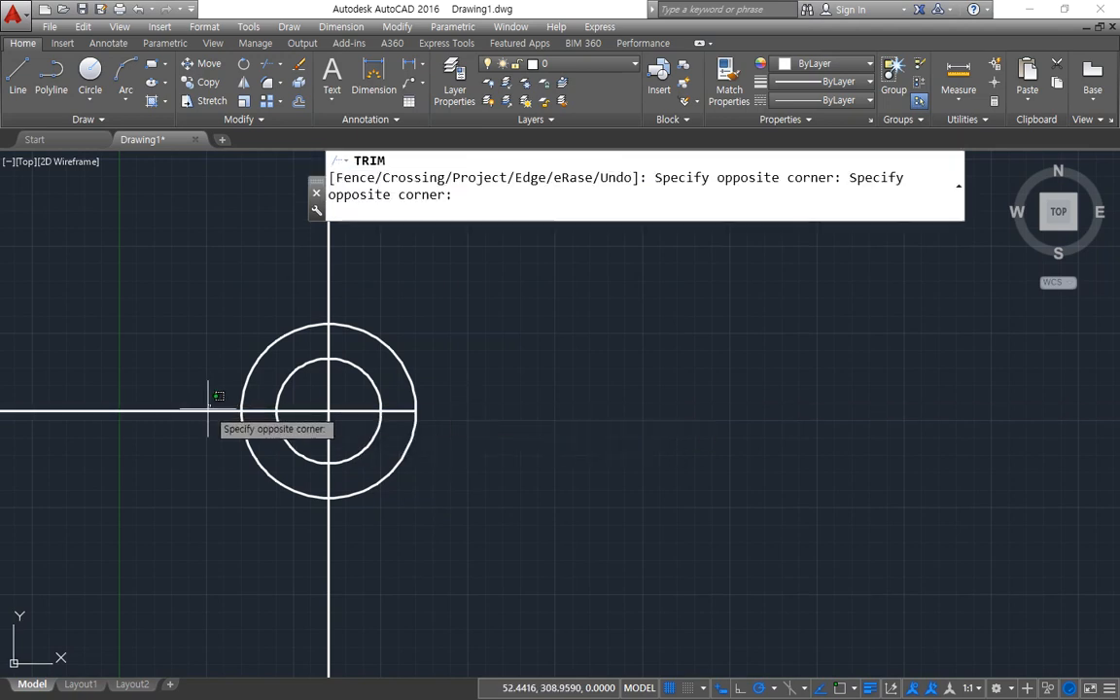
click(197, 503)
key(Return)
click(345, 573)
click(388, 494)
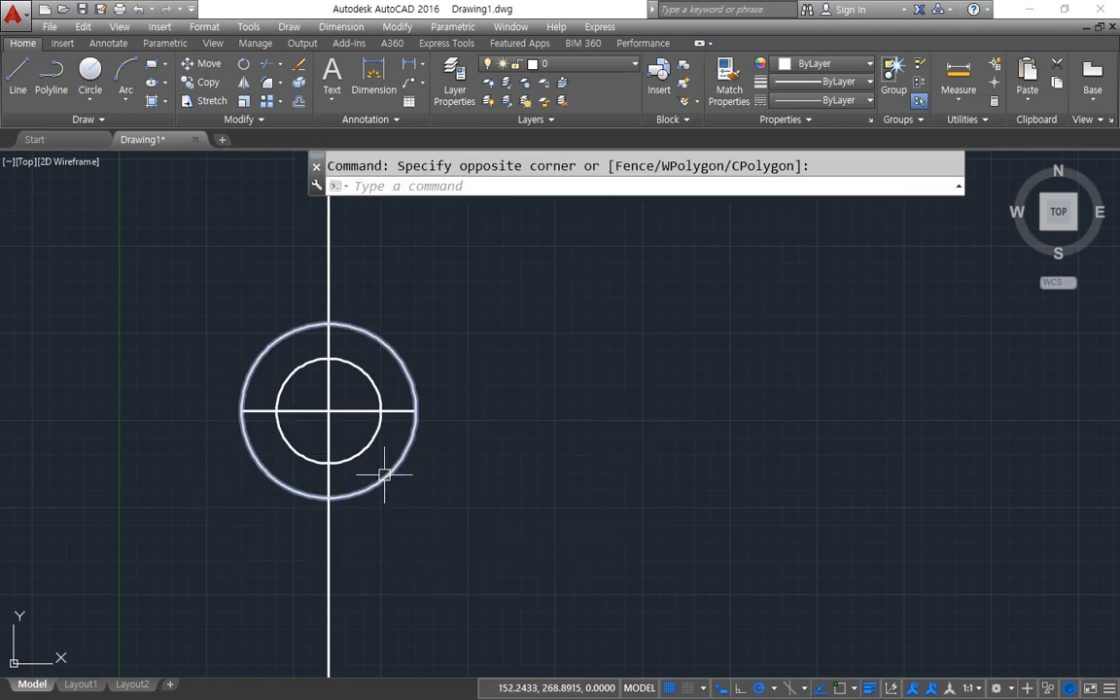
click(384, 475)
key(Delete)
Trim the vertical line above and below the radius 30 circle, and erase that circle.
text(tr)
key(Return)
key(Return)
click(329, 313)
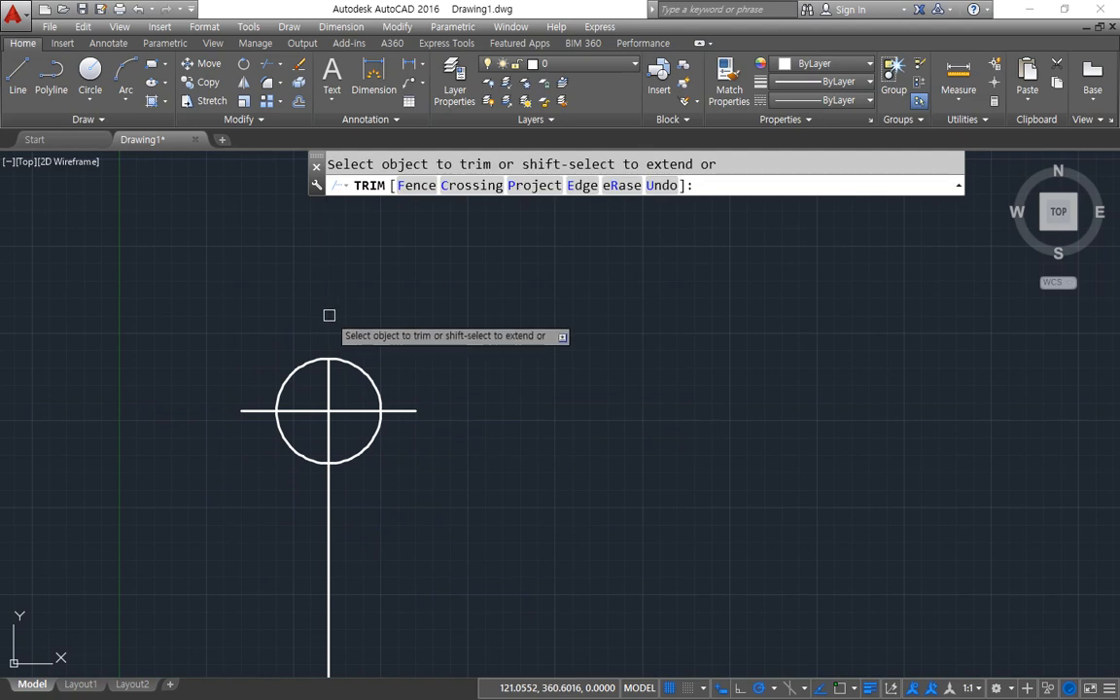
click(329, 482)
key(Return)
click(357, 458)
key(Delete)
scroll(296, 415, up, 4)
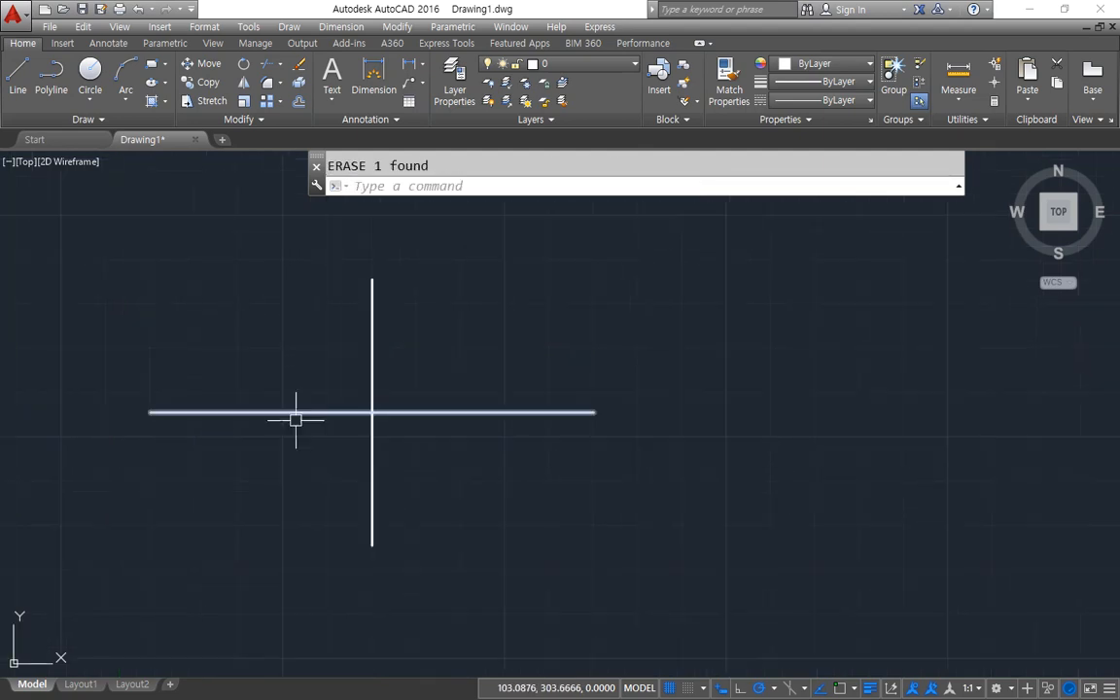
middle_drag(267, 460, 346, 504)
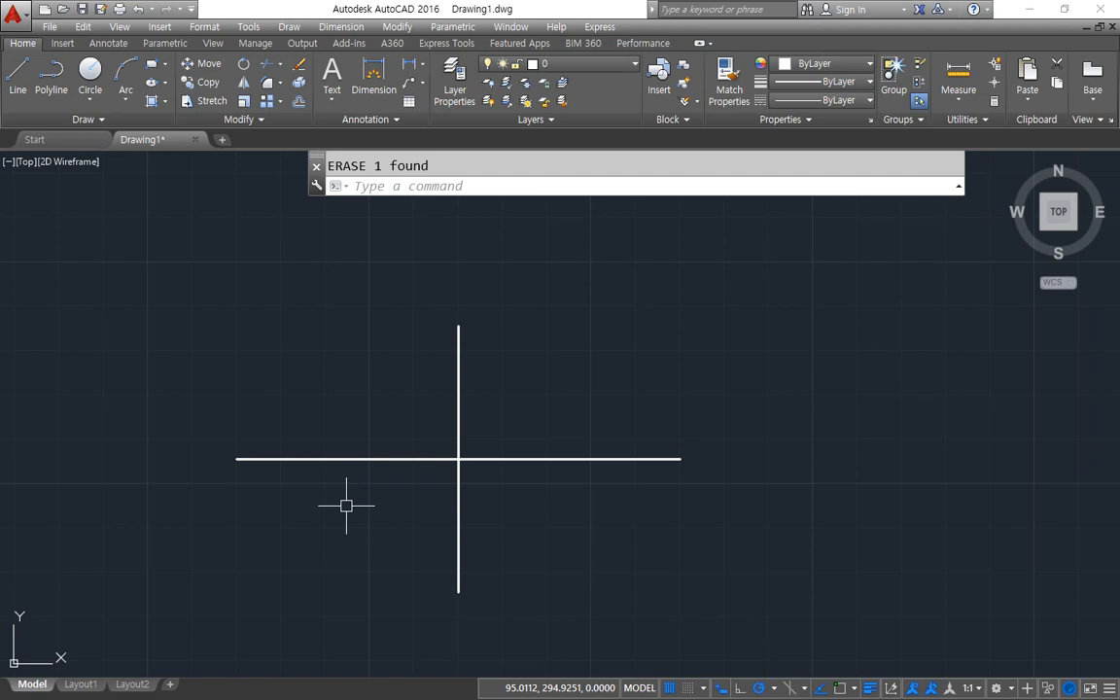
Draw an ellipse from both endpoints of the horizontal line, with the other axis reaching the vertical line's upper endpoint.
text(el)
key(Return)
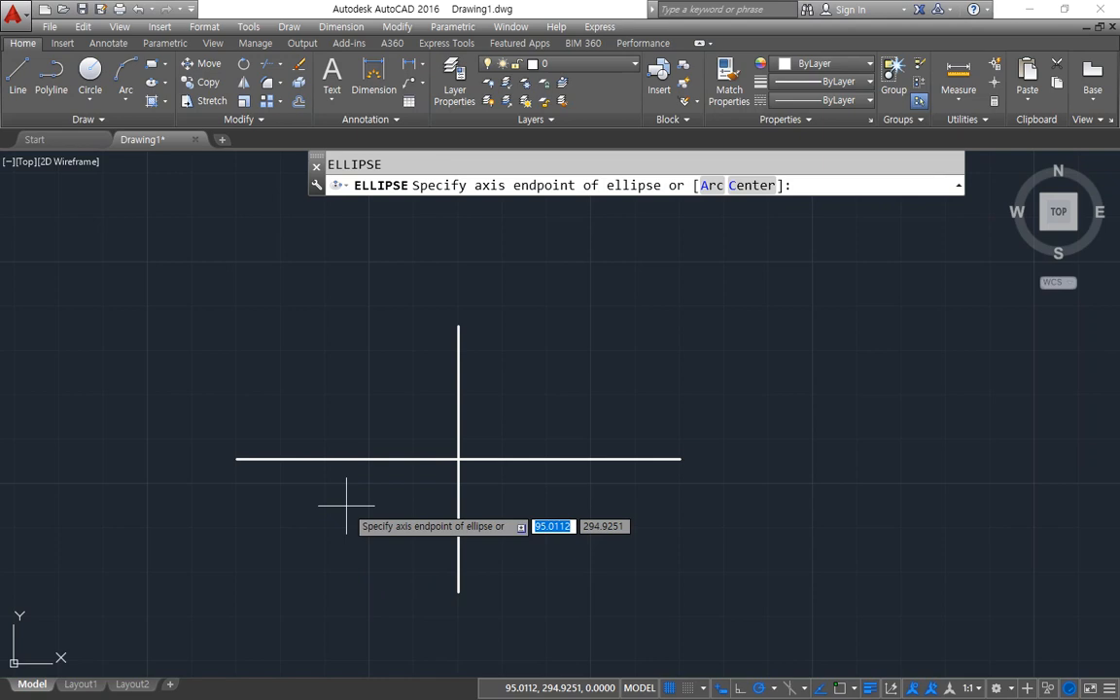
click(240, 460)
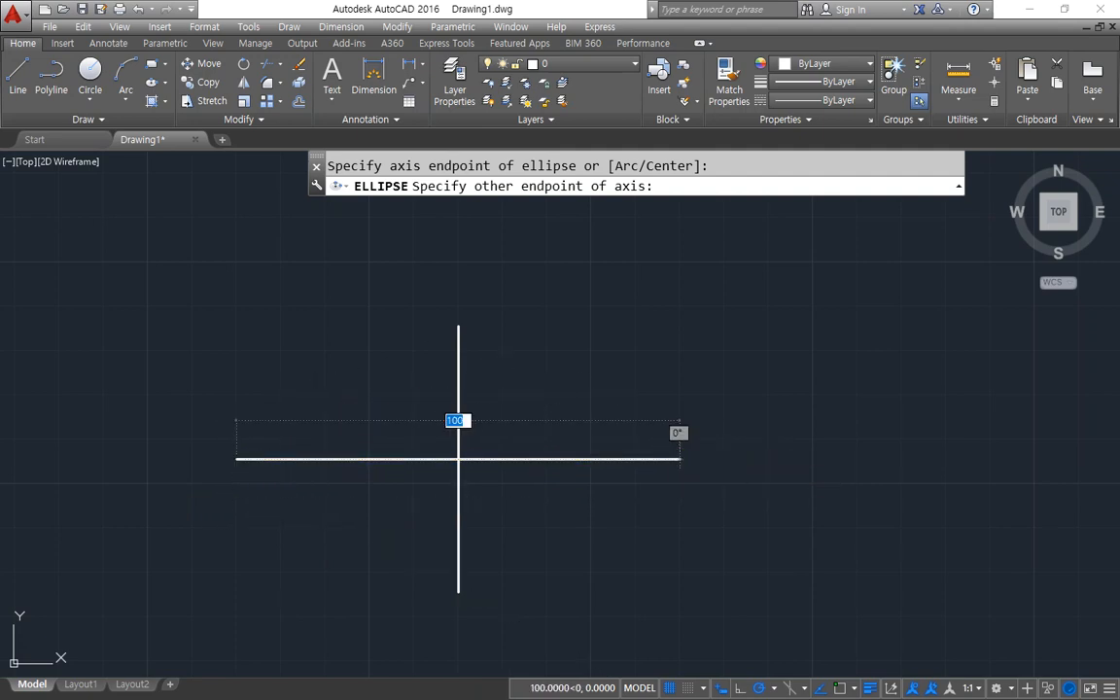
click(682, 457)
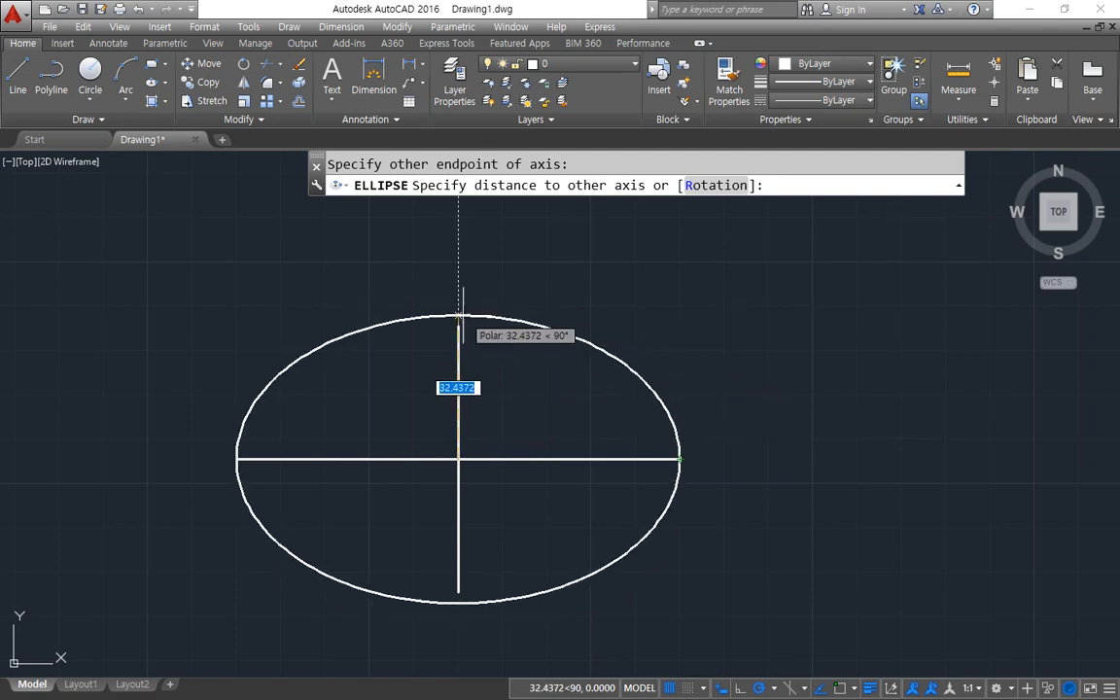
click(458, 327)
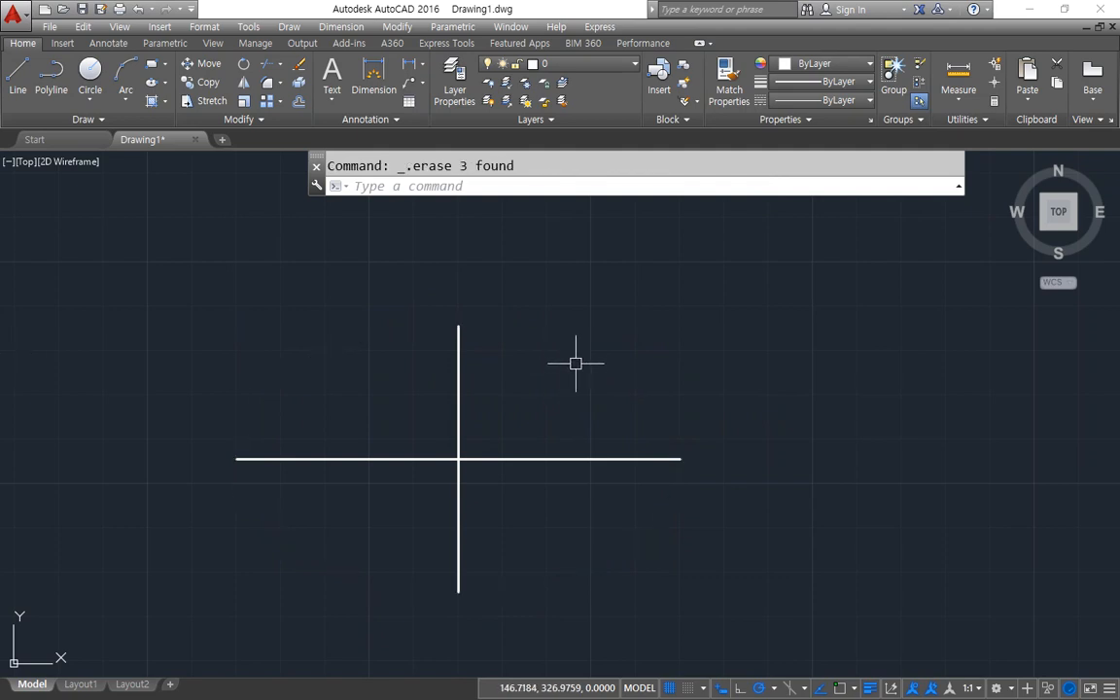
Draw an ellipse with the Center option from the lines' intersection, through the horizontal line's right endpoint and the vertical line's upper endpoint.
text(el)
key(Return)
key(ctrl+2)
mouse_move(757, 208)
mouse_down()
mouse_move(739, 198)
mouse_move(786, 195)
mouse_move(767, 208)
mouse_up()
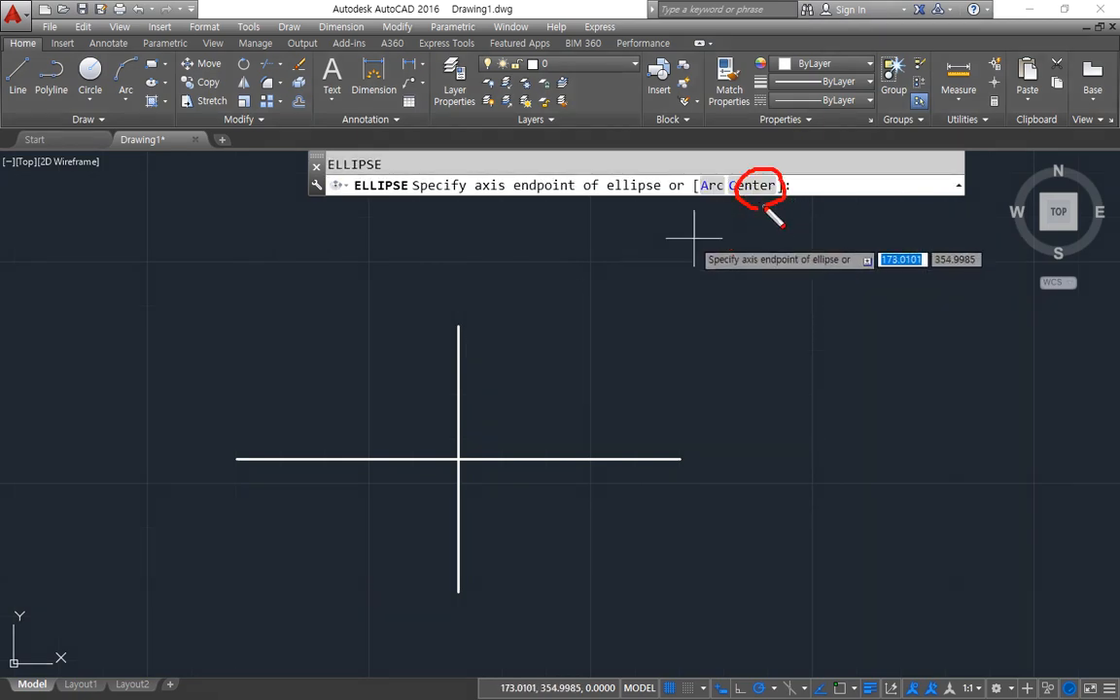
key(Escape)
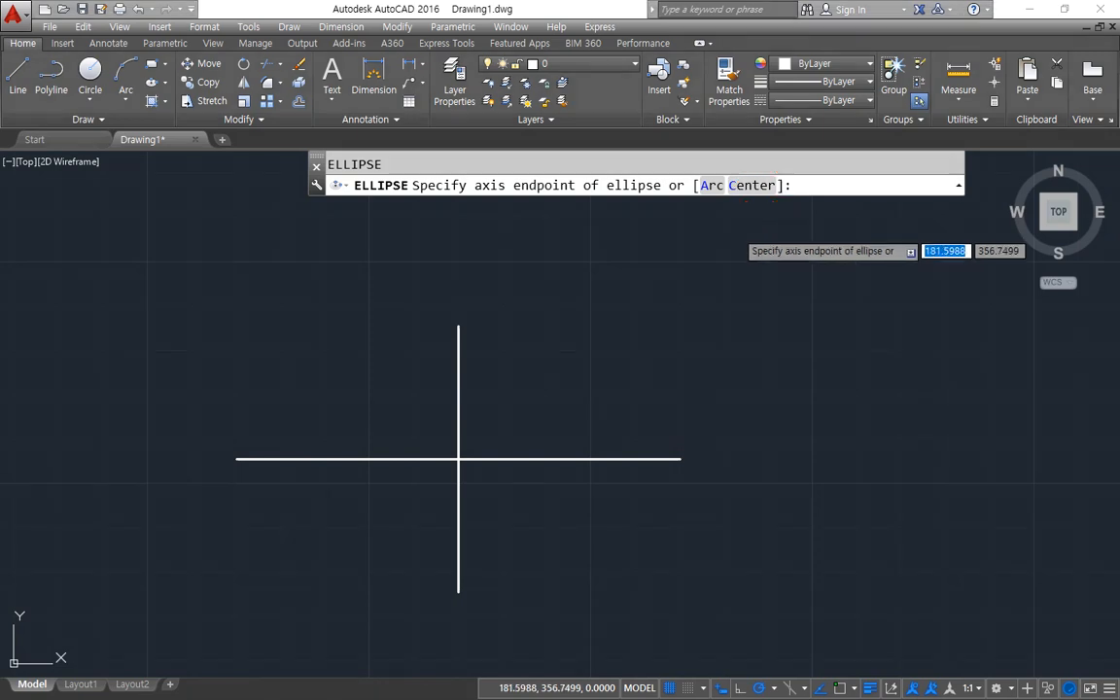
click(757, 184)
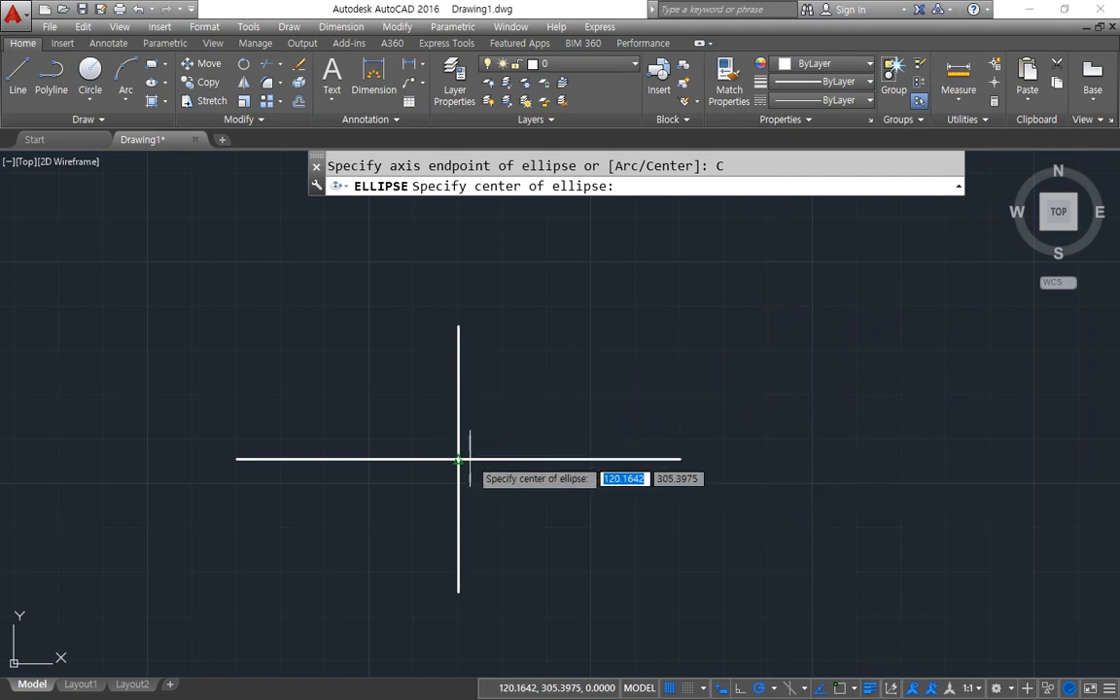
click(458, 459)
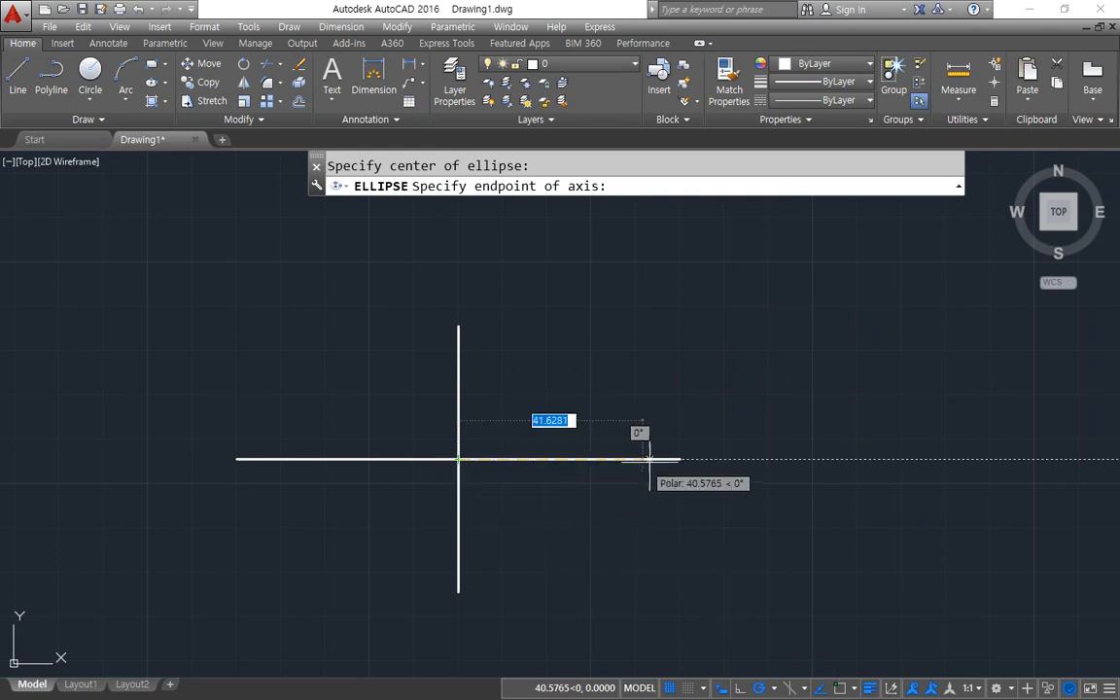
click(677, 459)
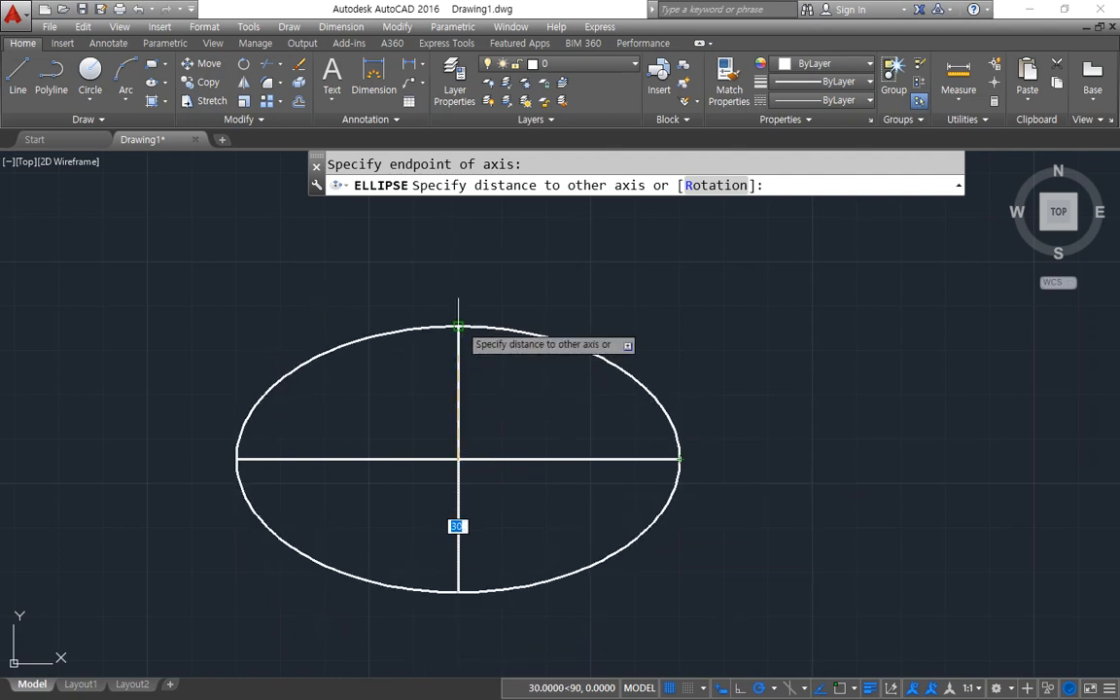
click(459, 326)
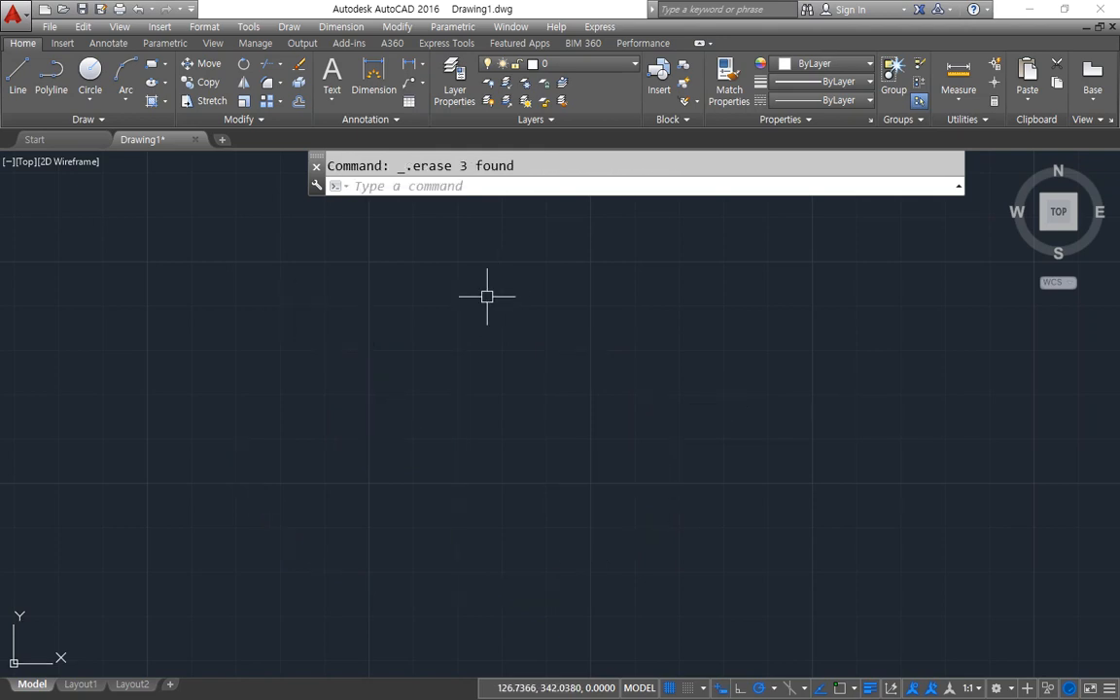
Draw a horizontal and a vertical construction line through one common point in the empty drawing.
text(xl)
key(Return)
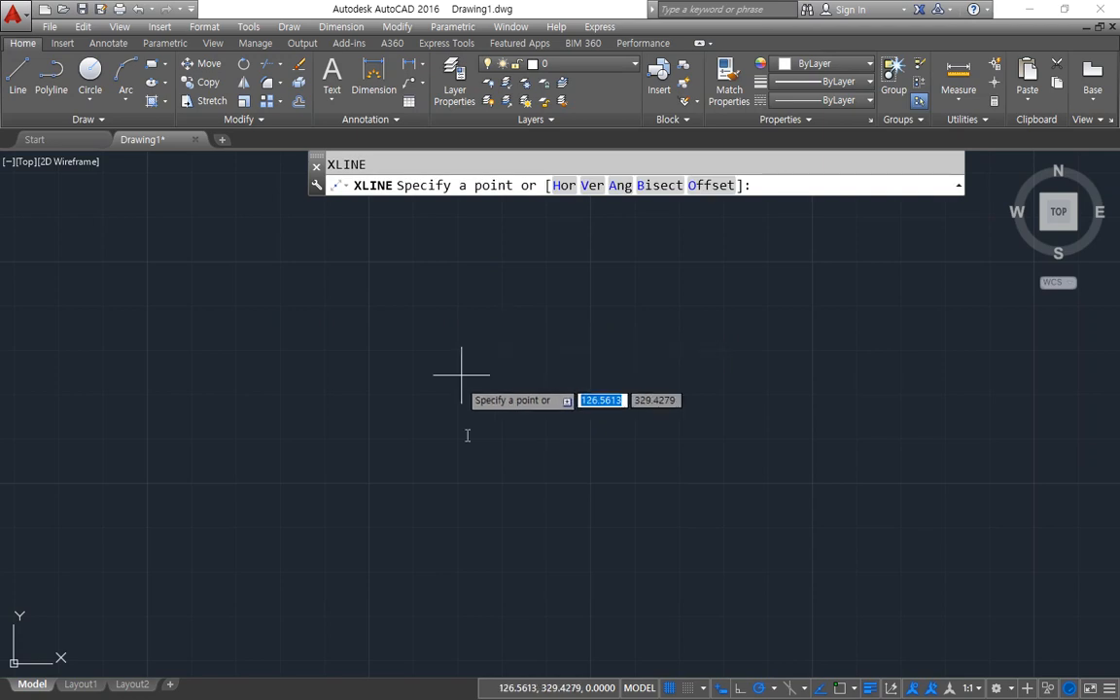
click(588, 407)
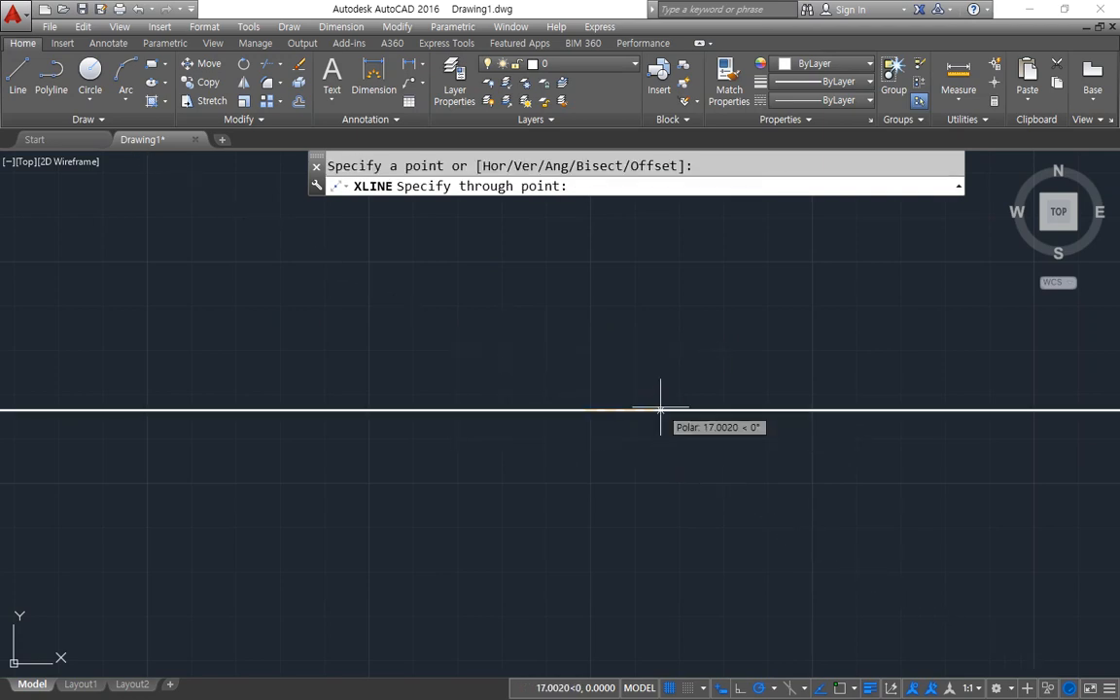
click(660, 409)
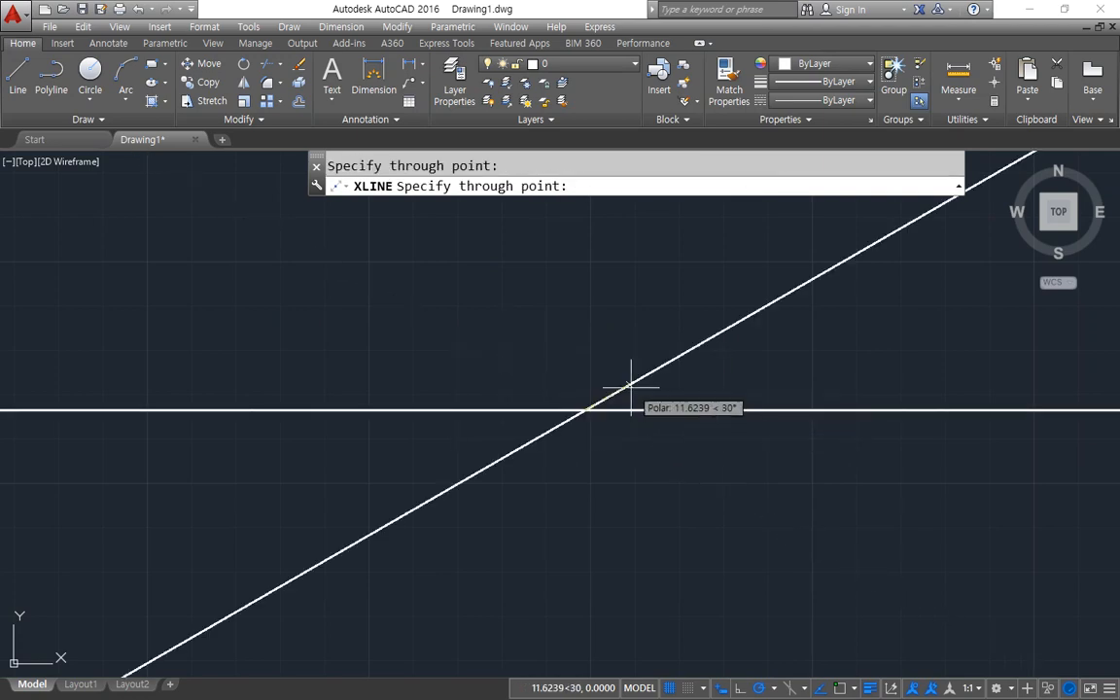
click(585, 351)
key(Escape)
Draw a circle with radius 20 centred on the intersection of the two construction lines.
text(c)
key(Return)
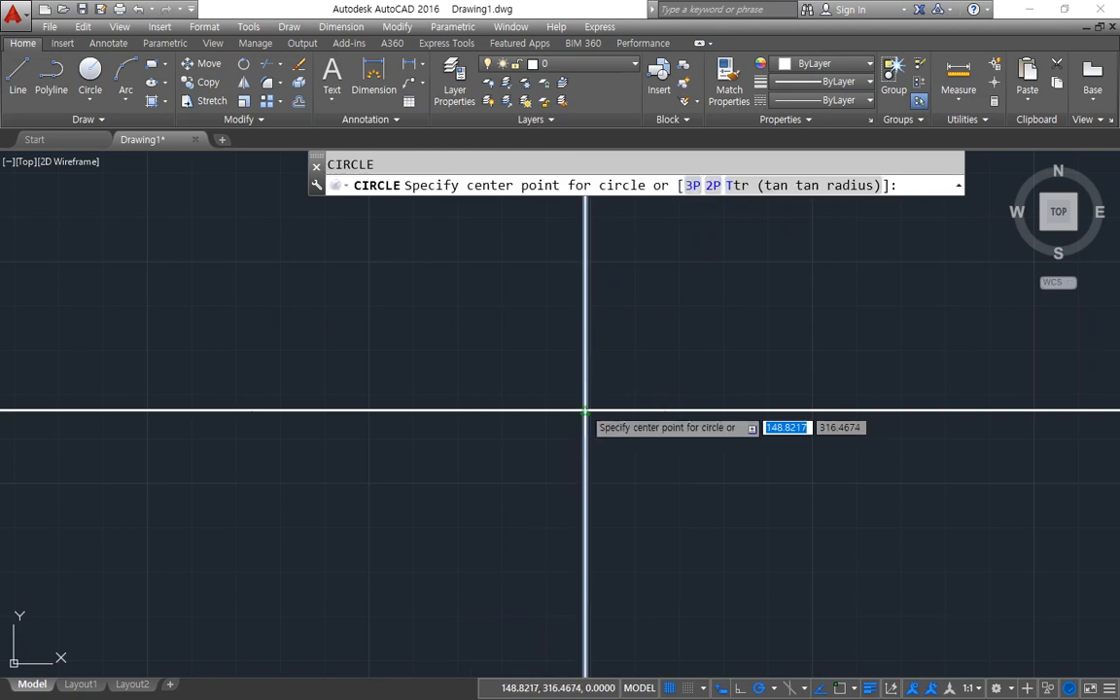
click(585, 411)
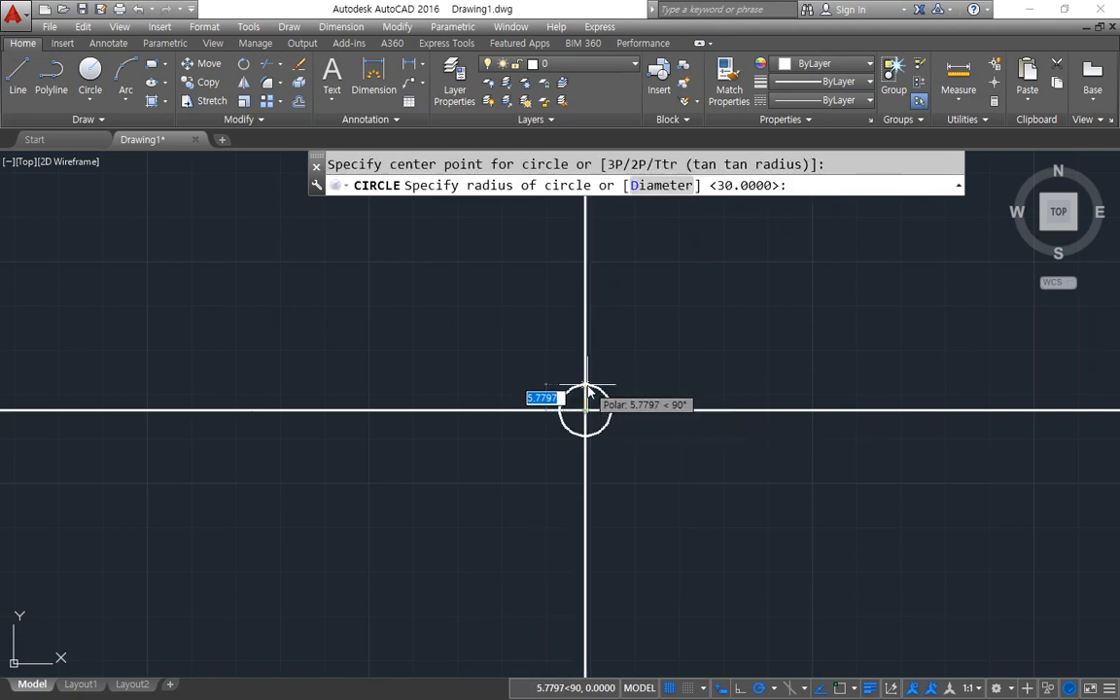
text(20)
key(Return)
scroll(500, 428, down, 2)
middle_drag(397, 411, 614, 420)
text(xl)
key(Return)
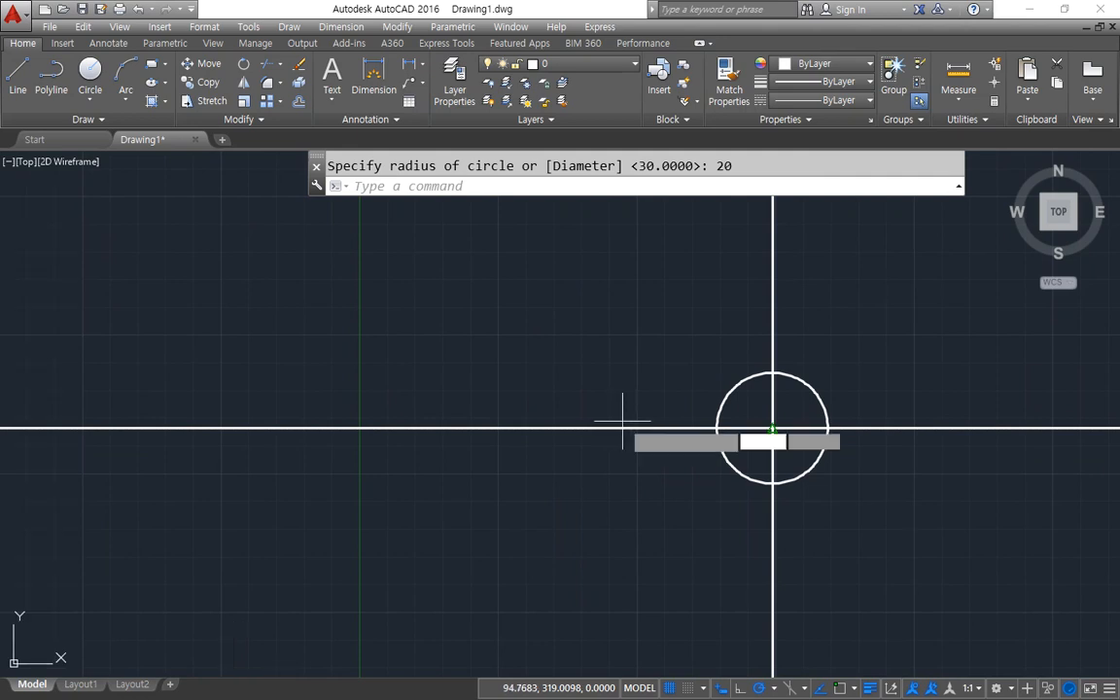
key(Escape)
key(Escape)
Offset the horizontal construction line by 20 both upward and downward.
text(o)
key(Return)
text(20)
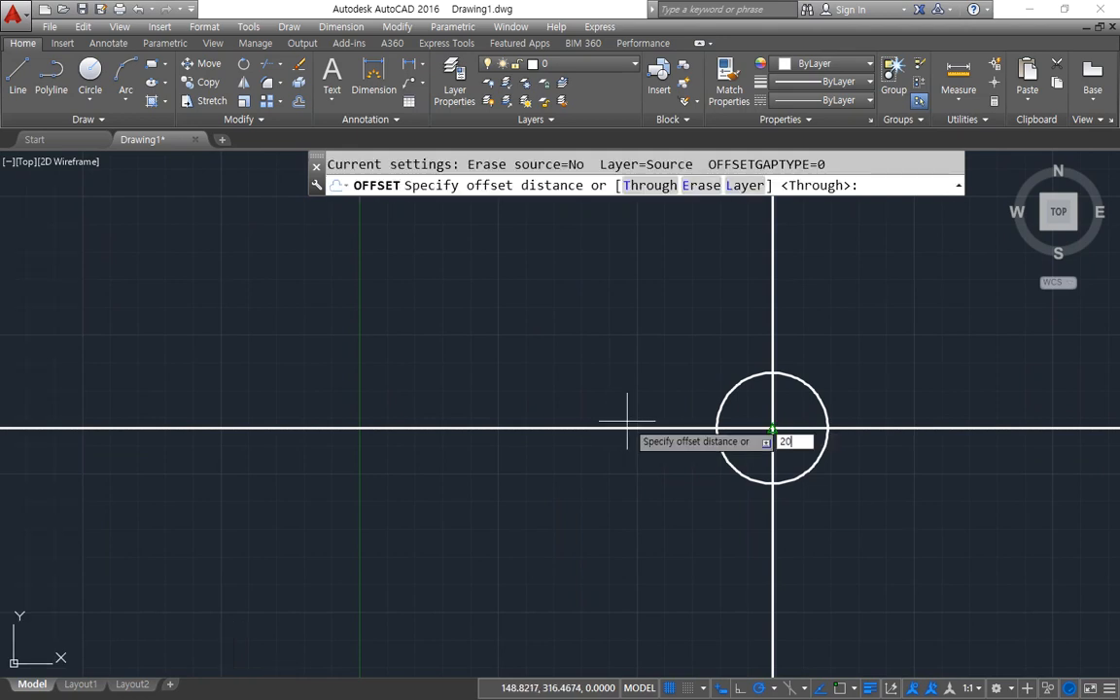
key(Return)
click(612, 428)
click(603, 401)
click(604, 426)
click(590, 493)
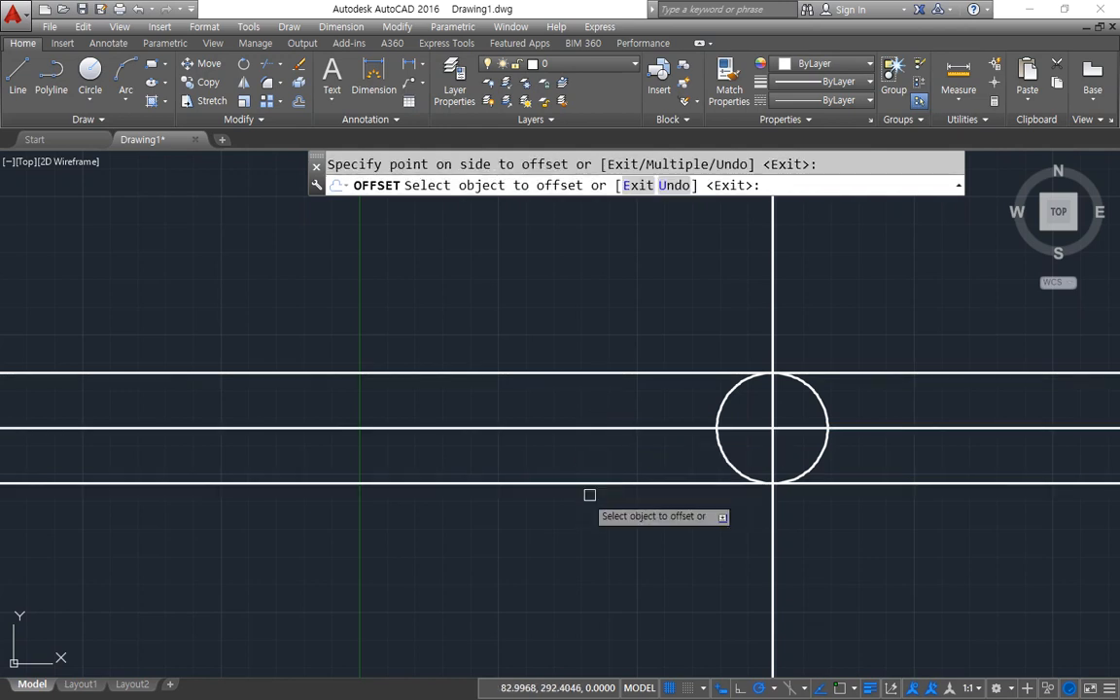
key(Return)
Draw a short vertical line crossing all three horizontal lines on the left side of the circle.
middle_drag(477, 467, 612, 467)
text(l)
key(Return)
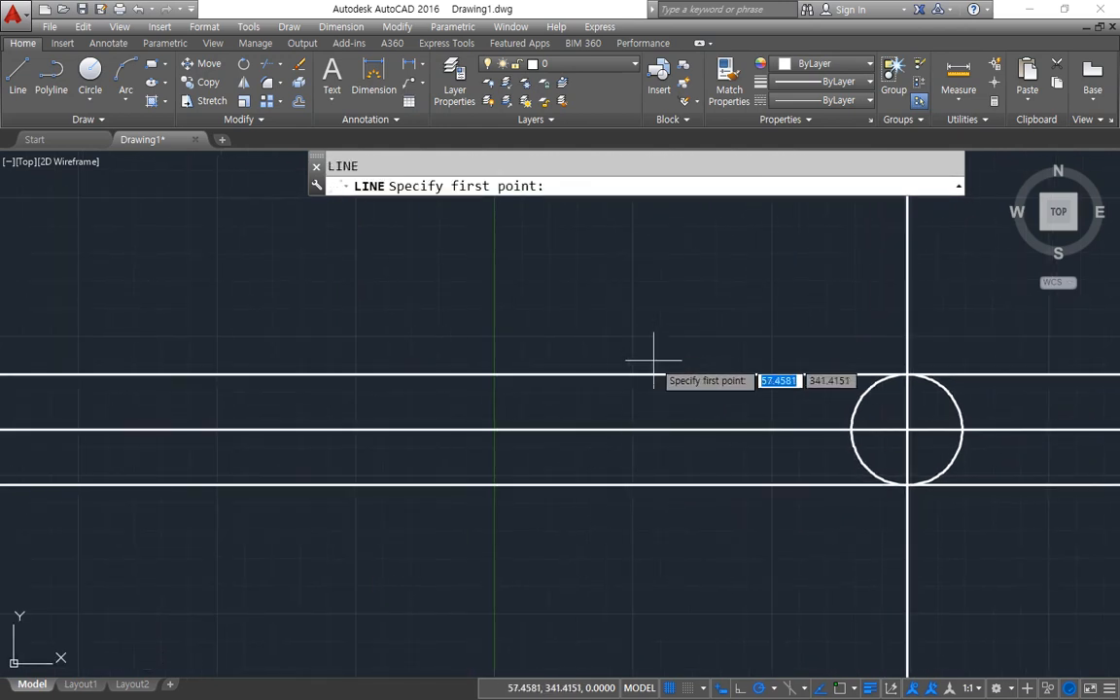
click(657, 352)
click(653, 549)
key(Return)
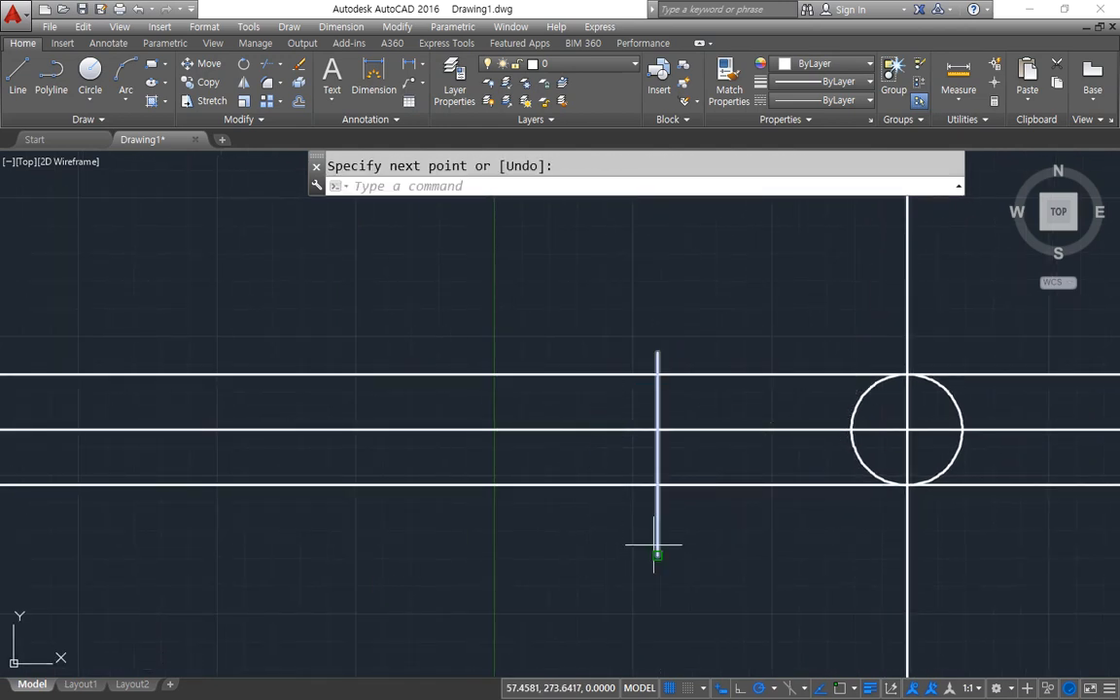
Offset the short vertical line by 200 to the left.
text(o)
key(Return)
text(200)
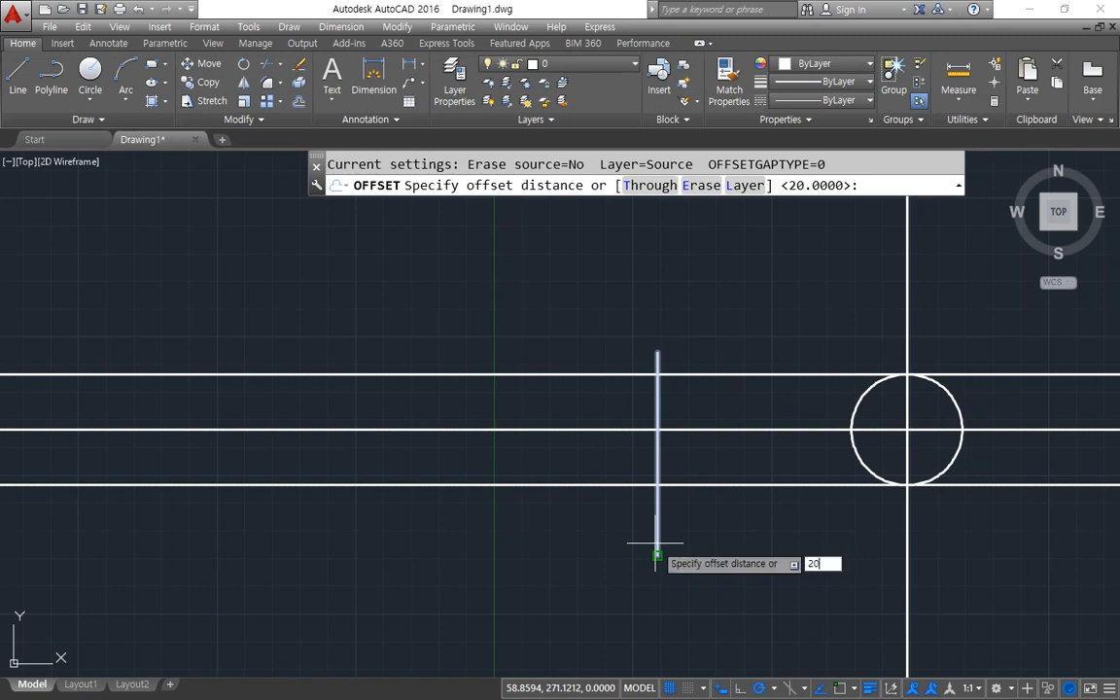
key(Return)
click(543, 538)
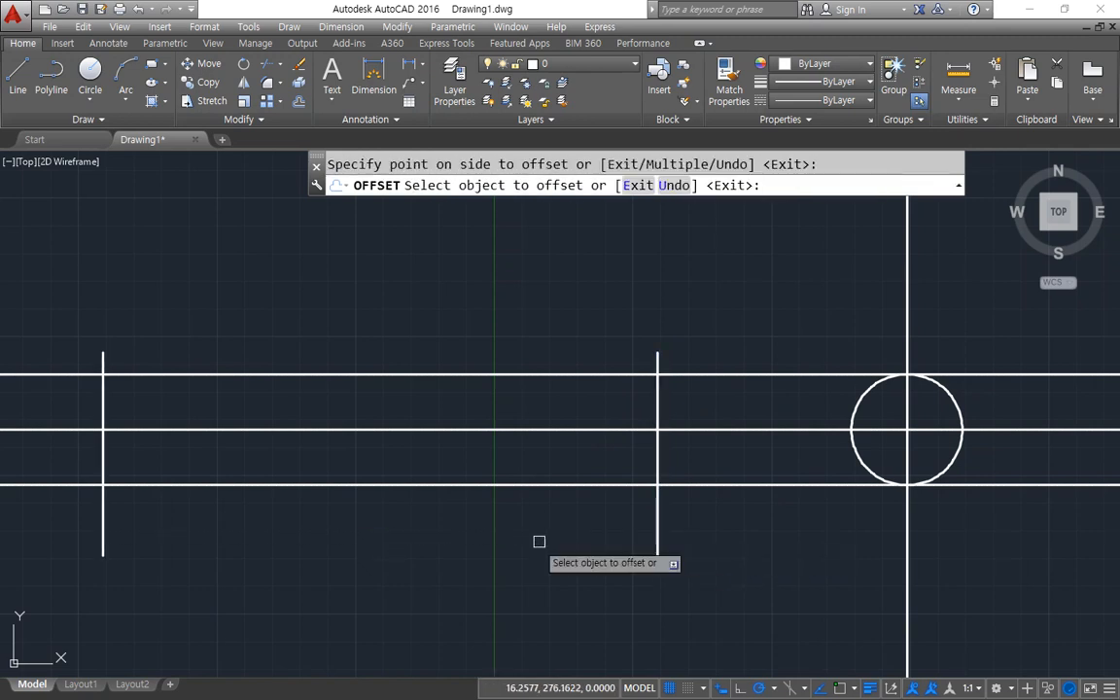
key(Return)
middle_drag(484, 546, 535, 551)
Chamfer the lower and upper right corners where the outer horizontal lines meet the right vertical line, using a distance of 2.
text(cha)
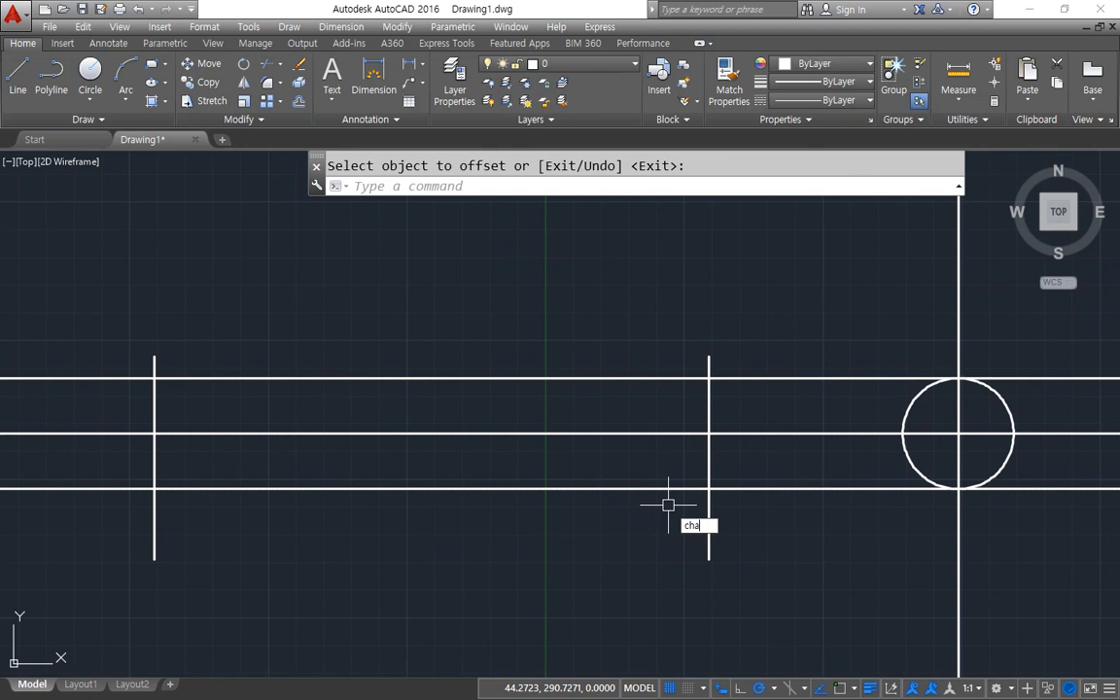
key(Return)
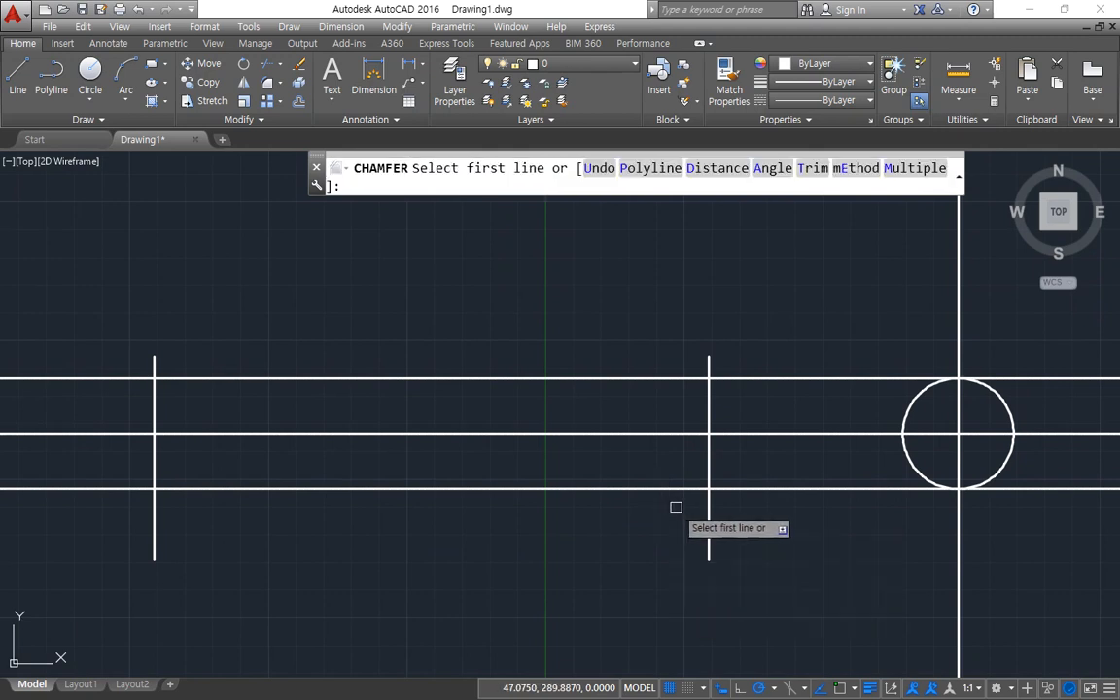
text(d)
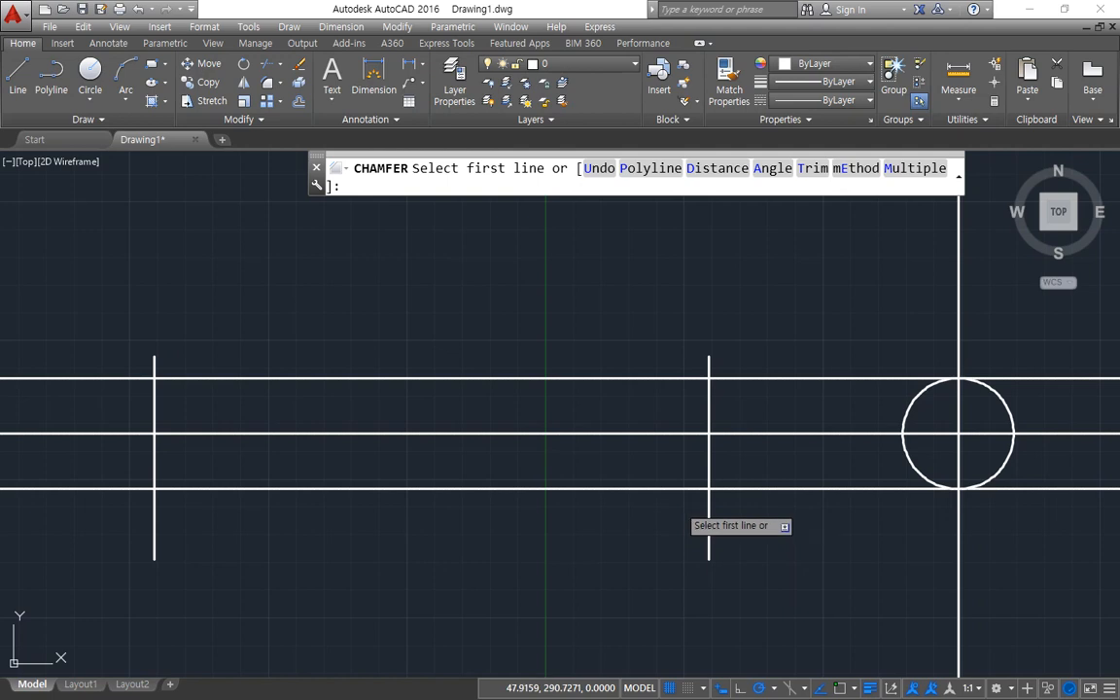
key(Return)
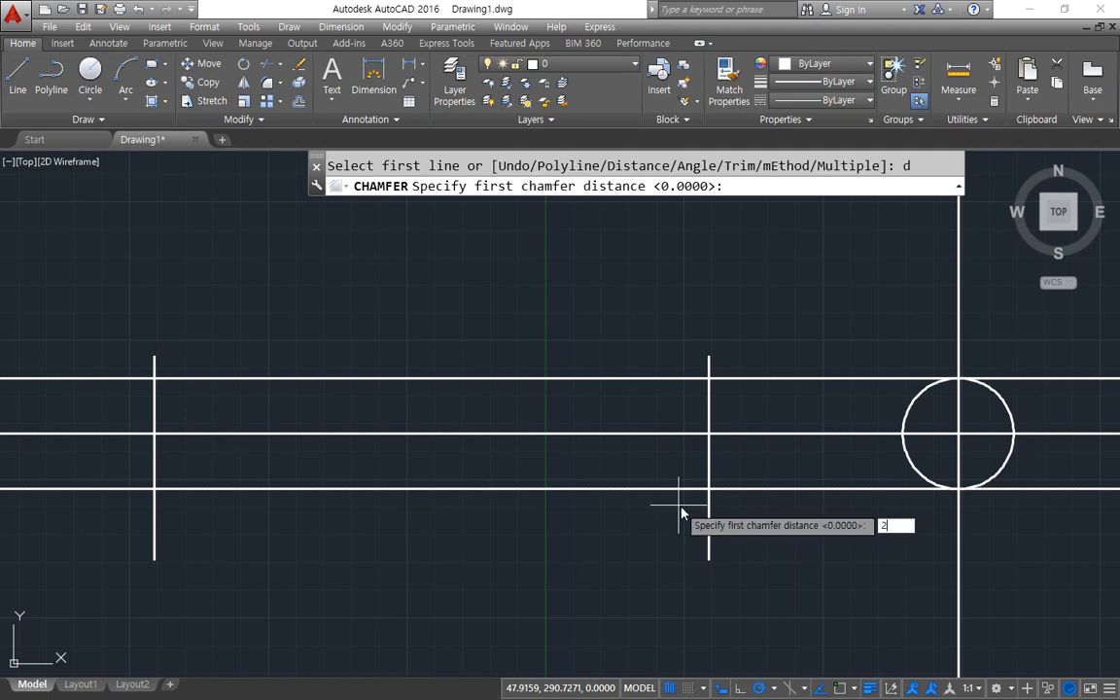
text(2)
key(Return)
key(Return)
click(673, 488)
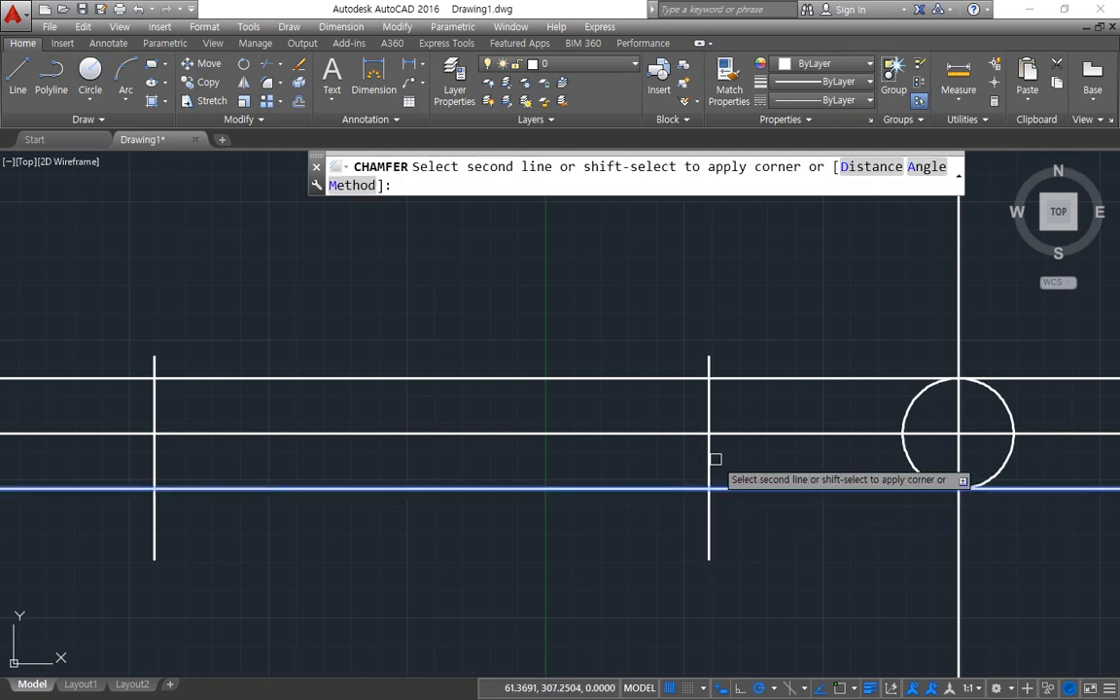
click(708, 455)
key(Return)
click(709, 416)
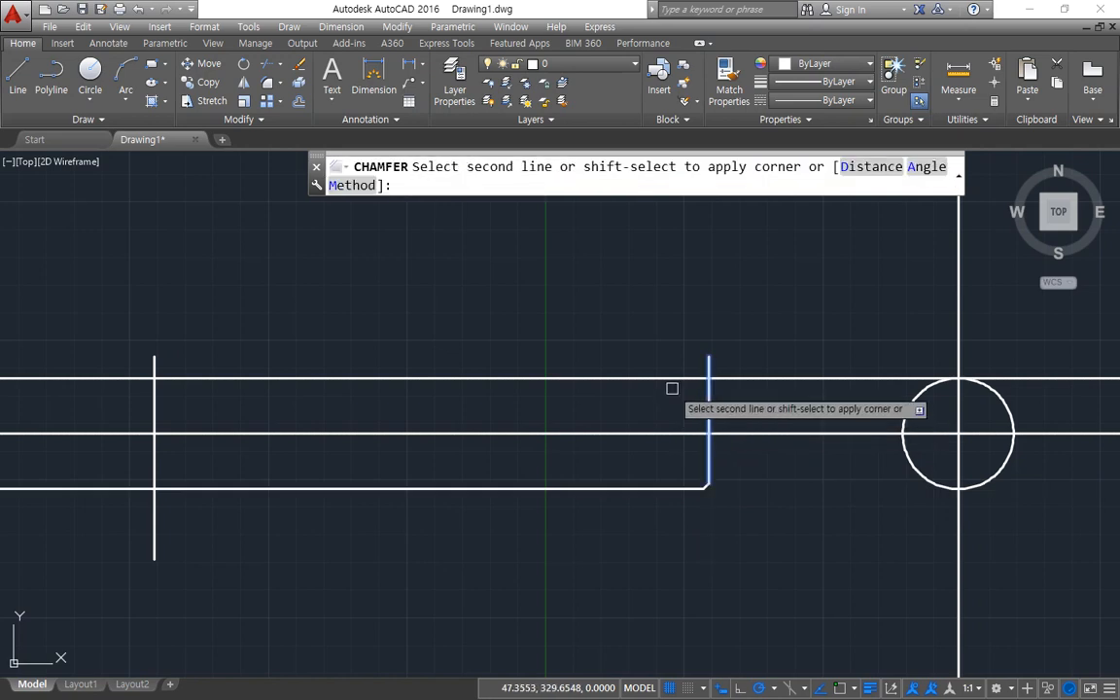
click(662, 378)
Chamfer the upper and lower left corners of the rectangle with the same chamfer distances.
key(Return)
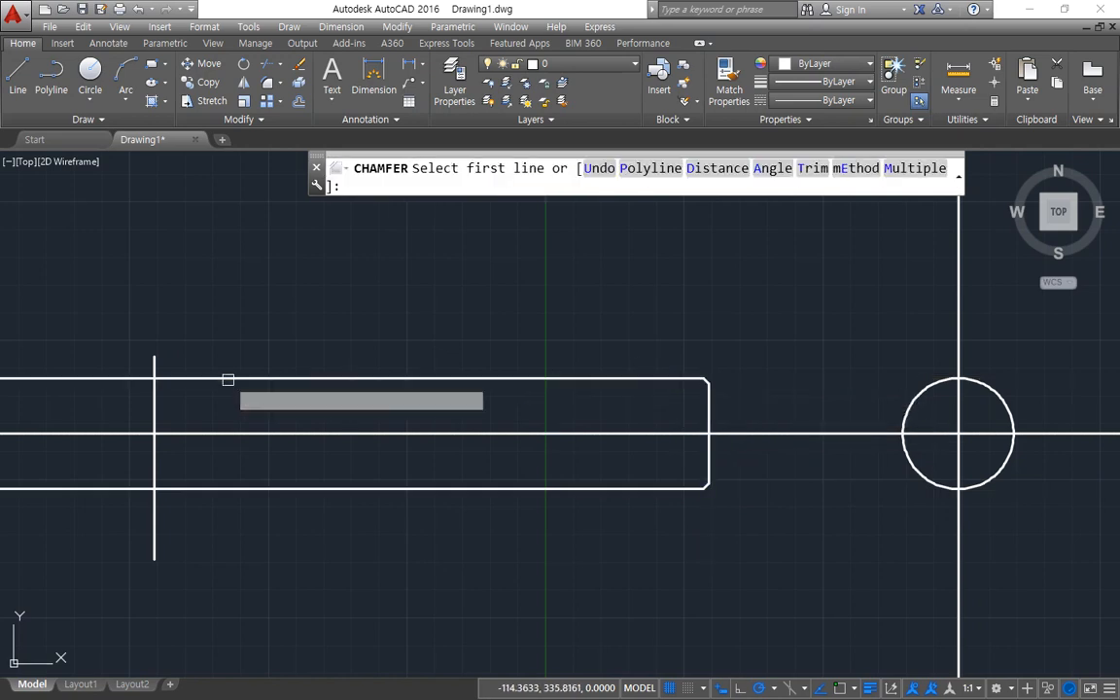
click(228, 379)
click(155, 404)
key(Return)
click(154, 418)
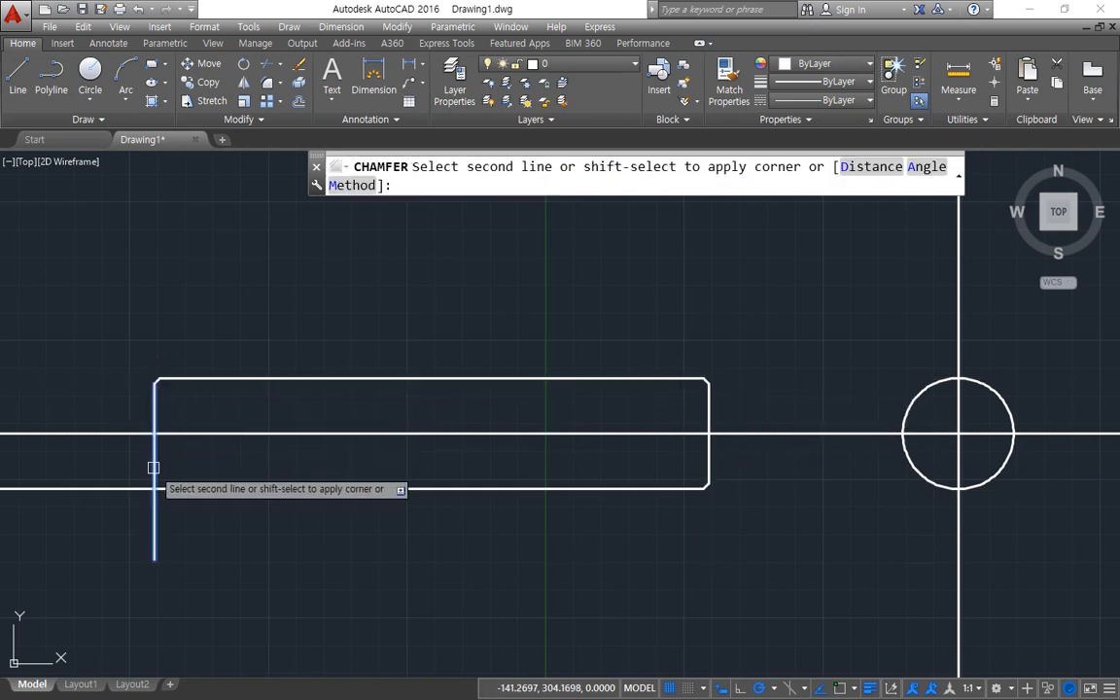
click(180, 488)
Draw vertical lines joining the inner chamfer endpoints at both the left and right ends of the rectangle.
text(l)
key(Return)
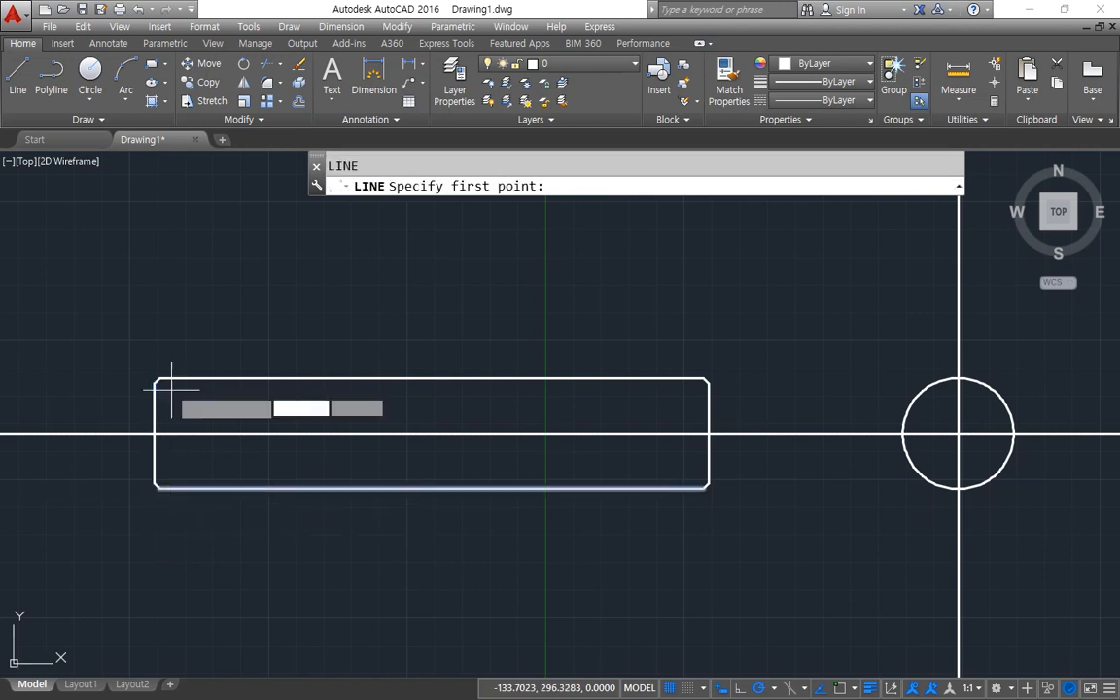
click(160, 379)
click(160, 486)
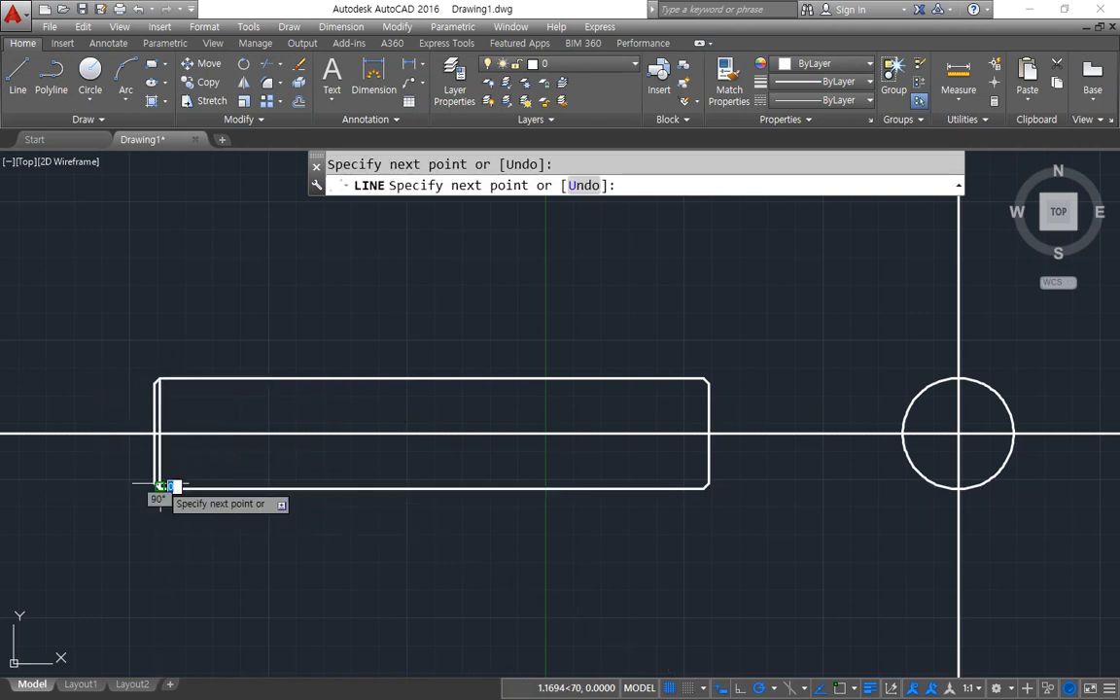
key(Return)
key(Return)
click(699, 379)
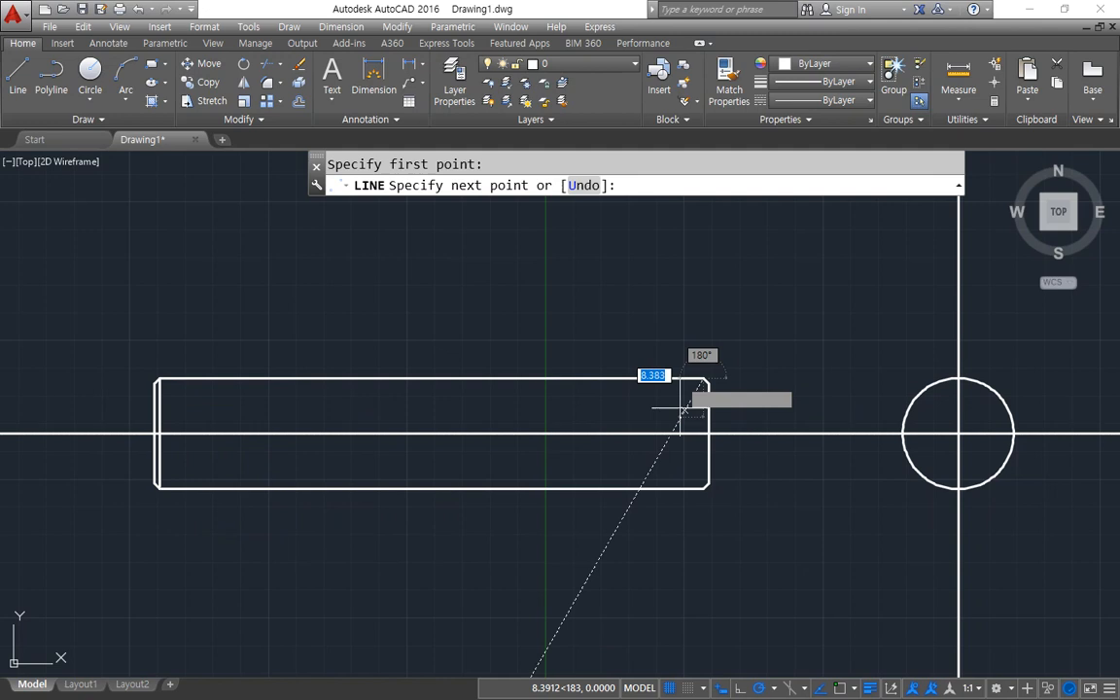
click(699, 486)
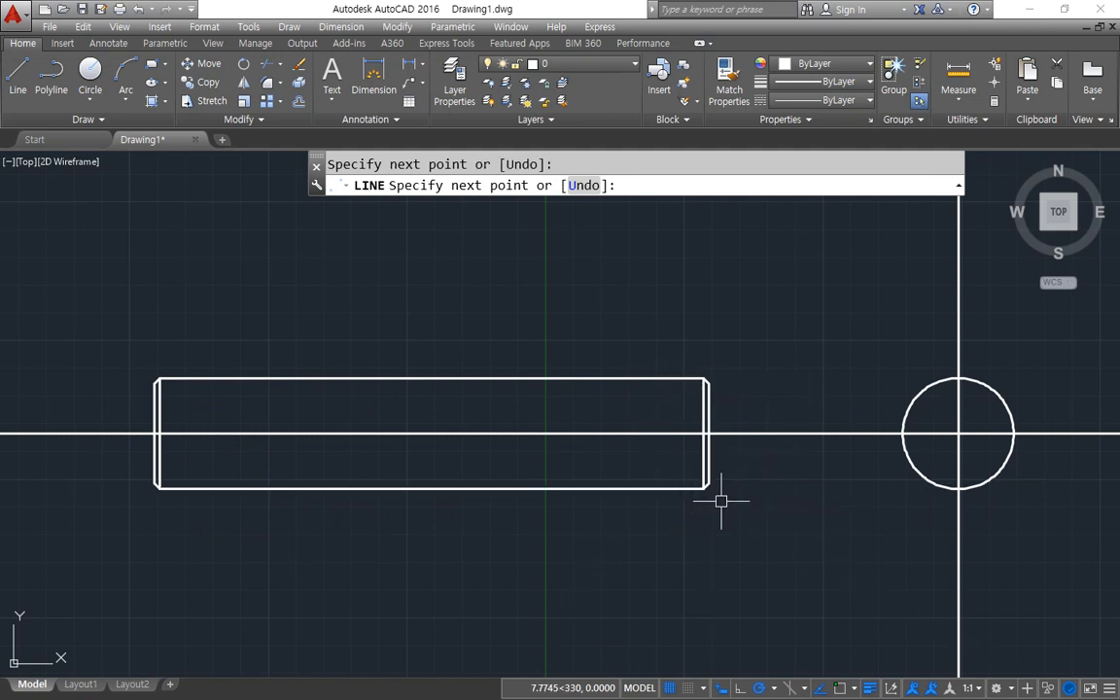
key(Return)
Move the horizontal and vertical construction lines to the red dash-dot centerline layer.
click(991, 445)
click(785, 324)
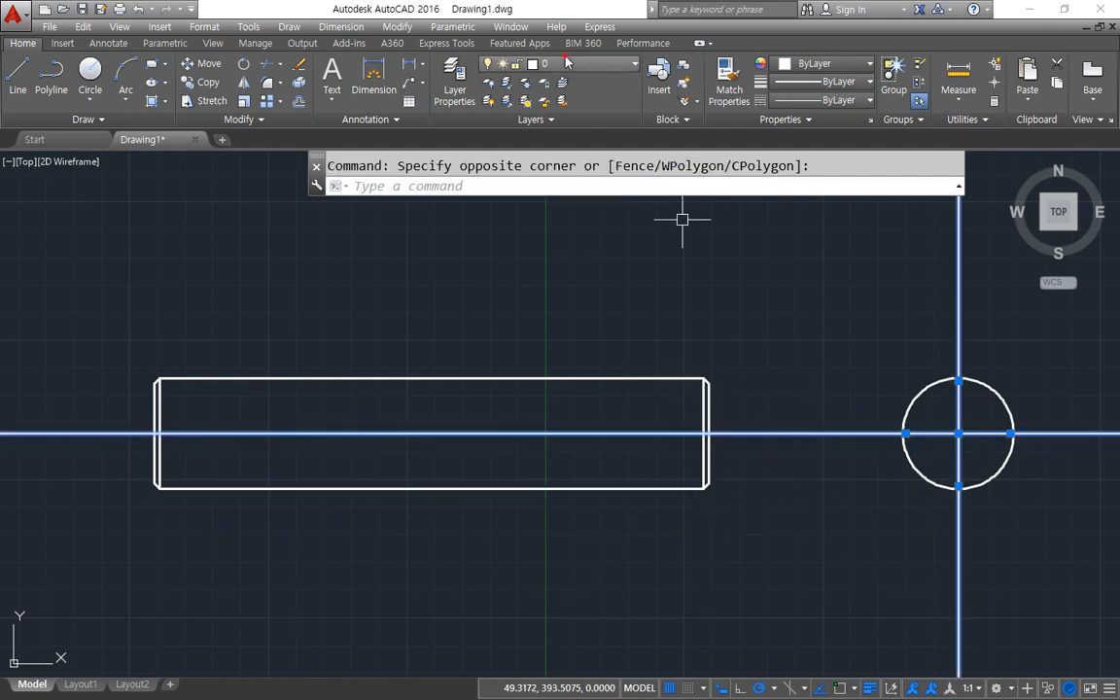
click(564, 64)
key(Escape)
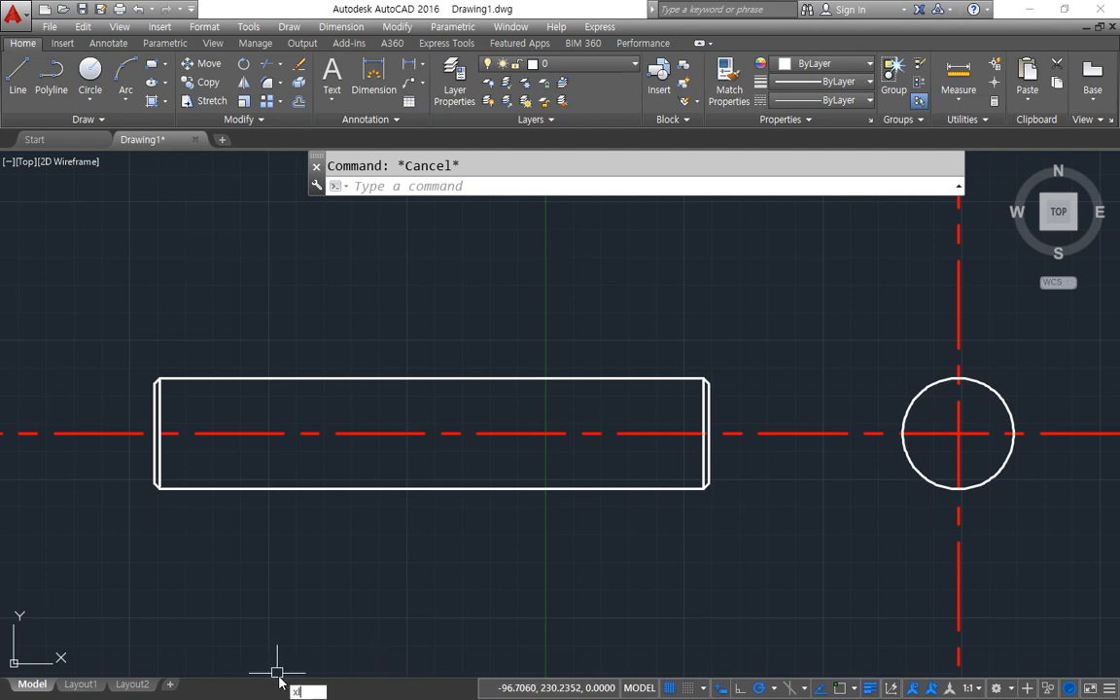
Try a construction line at 330° through a nearest-snap point on the horizontal centerline inside the rectangle.
key(Return)
text(nea)
key(Return)
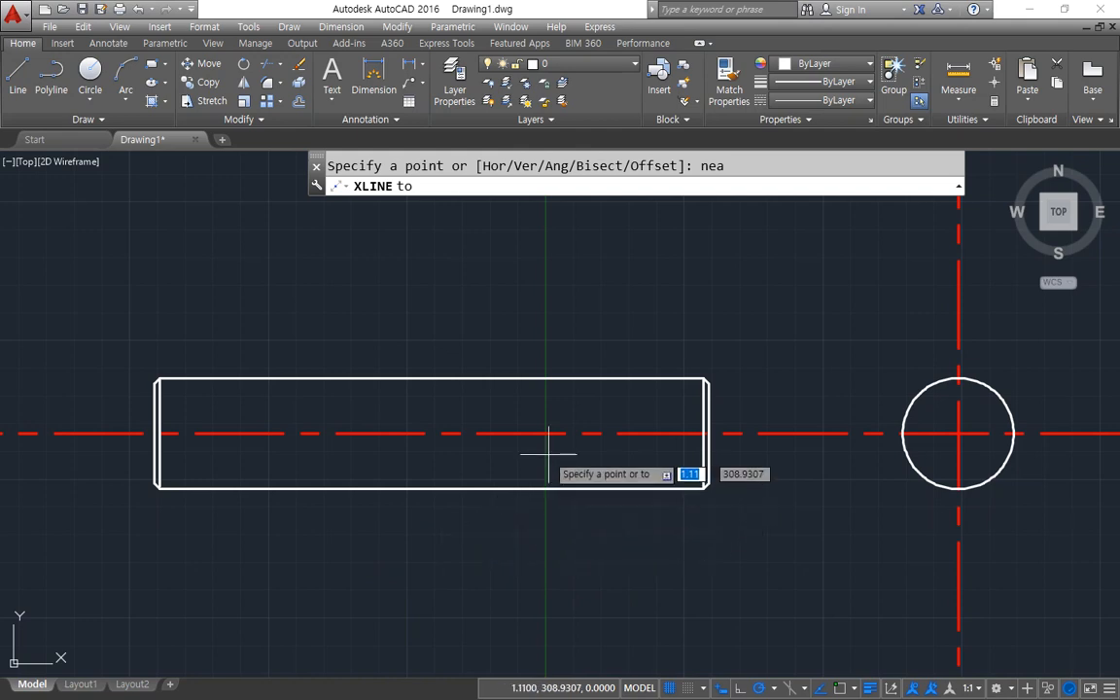
click(531, 432)
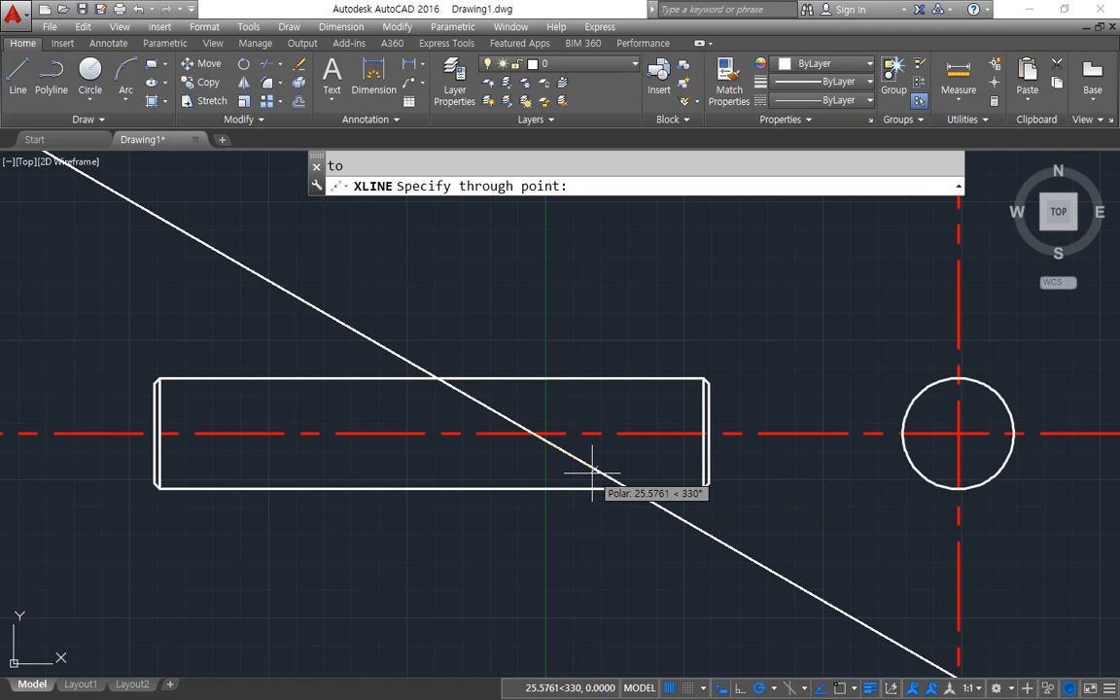
click(592, 470)
key(Escape)
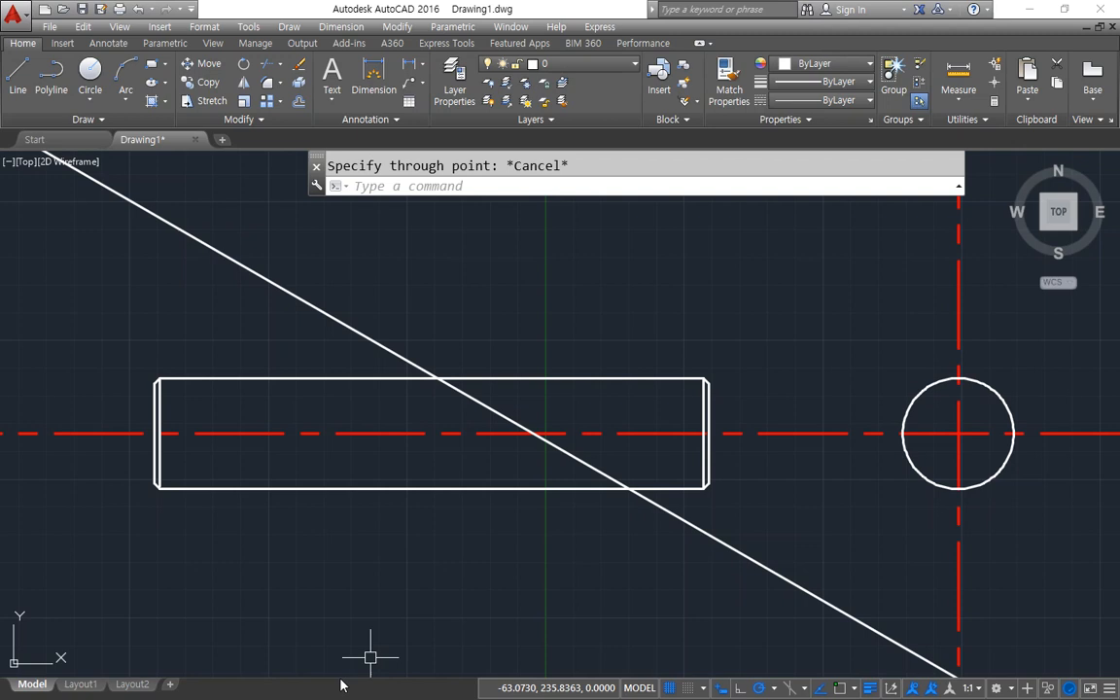
key(ctrl+shift+d)
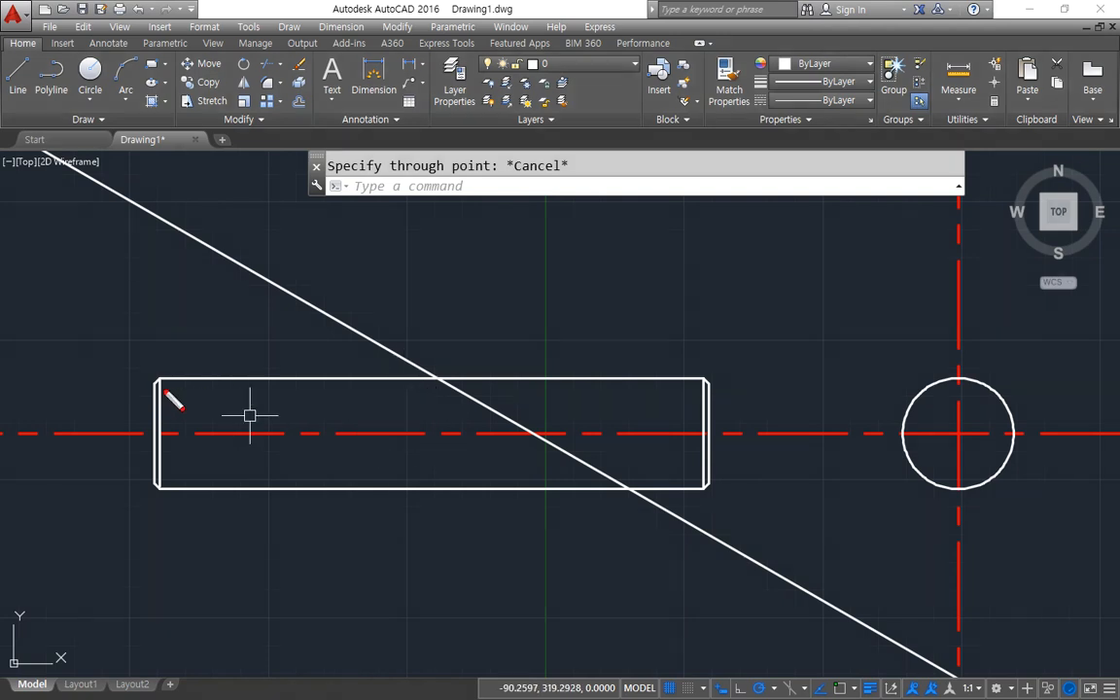
mouse_move(141, 372)
mouse_down()
mouse_move(135, 481)
mouse_move(487, 500)
mouse_move(696, 491)
mouse_move(212, 371)
mouse_move(132, 370)
mouse_up()
mouse_move(903, 404)
mouse_down()
mouse_move(995, 391)
mouse_move(923, 374)
mouse_up()
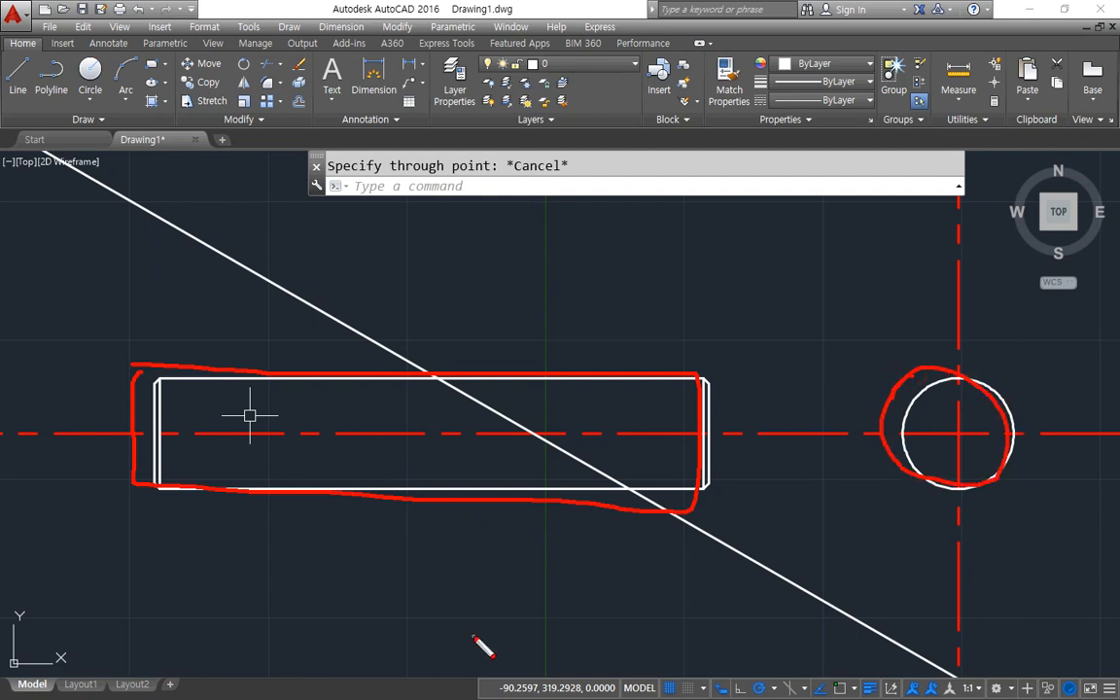
mouse_move(351, 487)
mouse_down()
mouse_move(358, 501)
mouse_move(297, 491)
mouse_move(357, 505)
mouse_up()
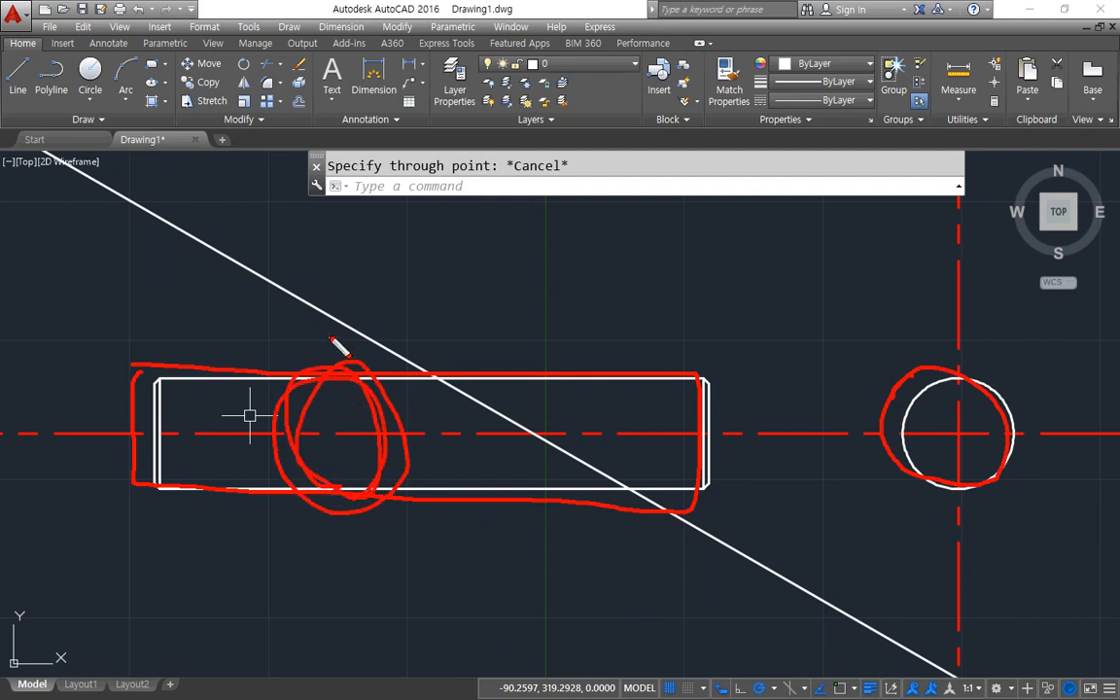
key(Escape)
Erase the slanted construction line crossing the rectangle.
click(312, 311)
key(Delete)
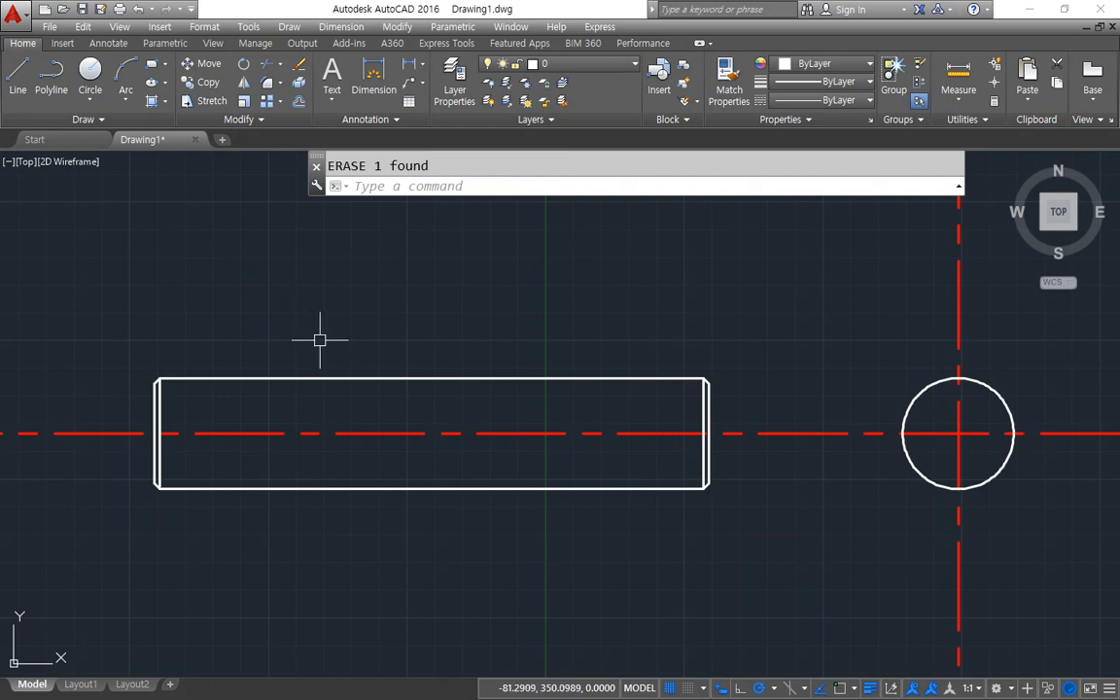
text(o)
key(Return)
key(Escape)
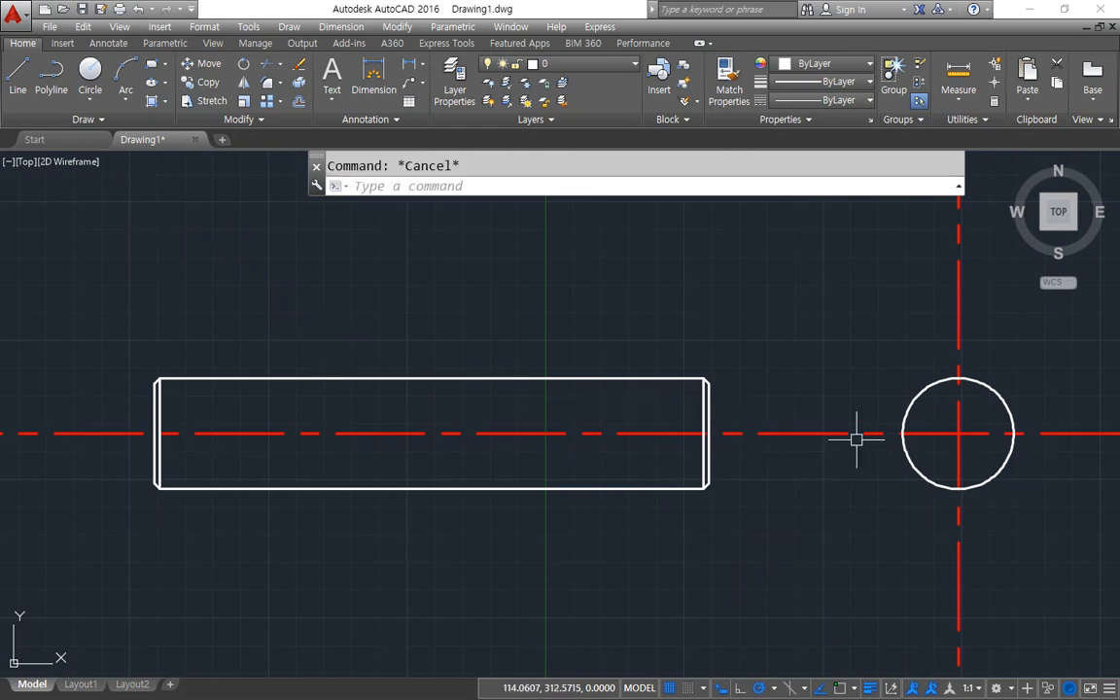
Draw a 45° line about 157 long from the midpoint of the rectangle's right side up past the vertical centerline, using polar tracking.
text(l)
key(Return)
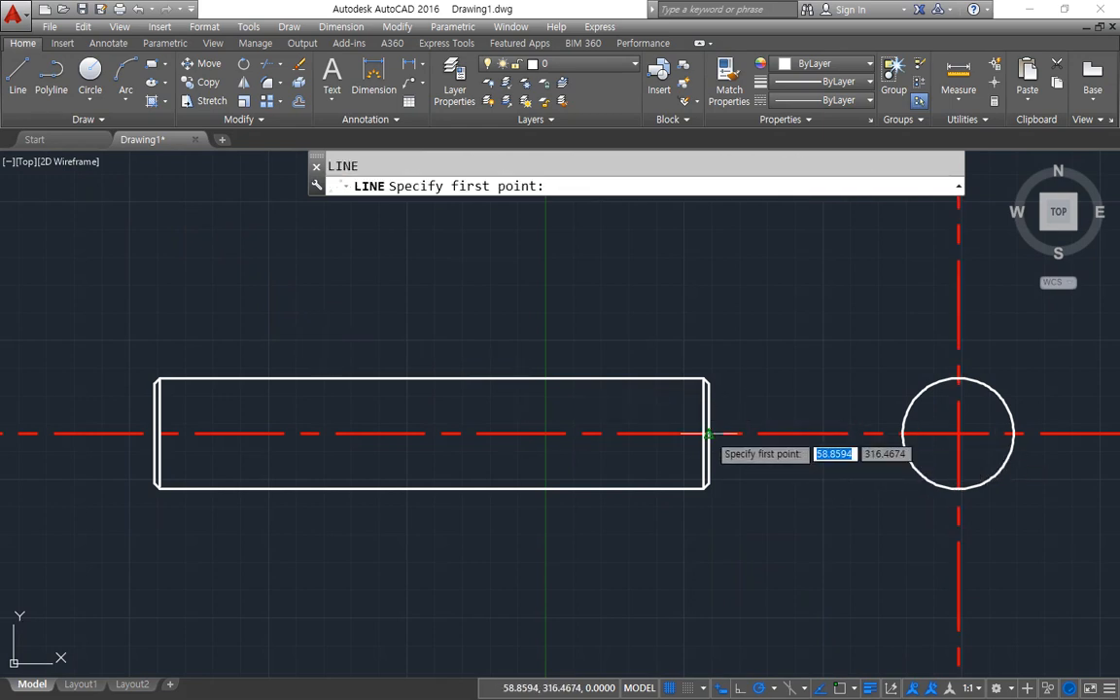
click(708, 433)
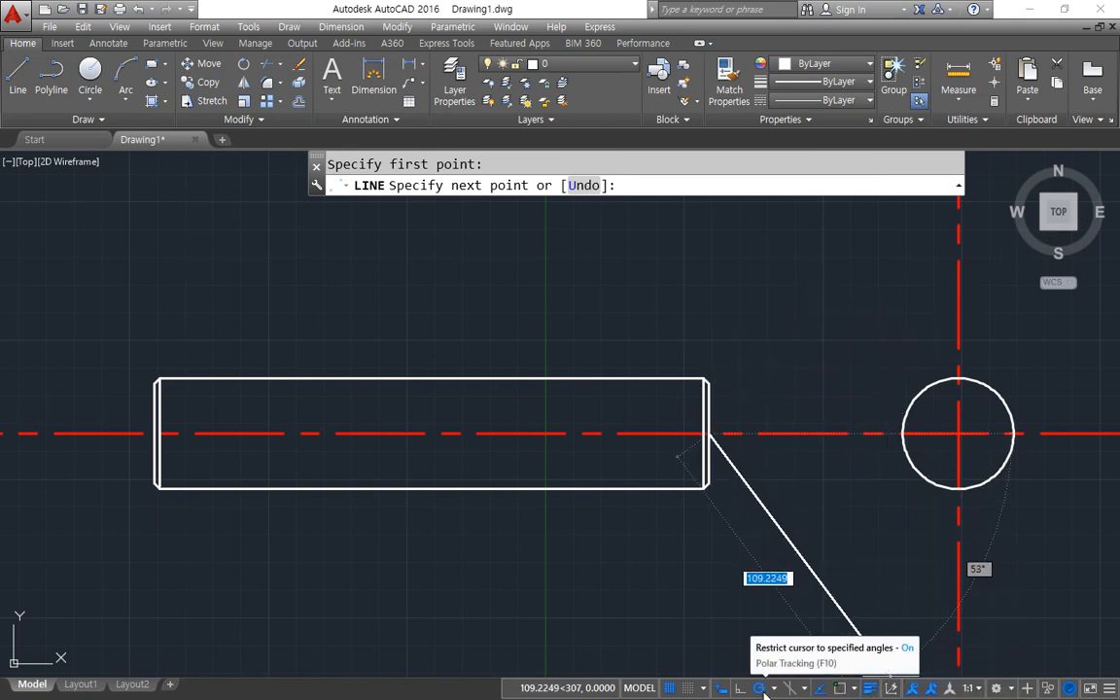
click(771, 688)
click(799, 530)
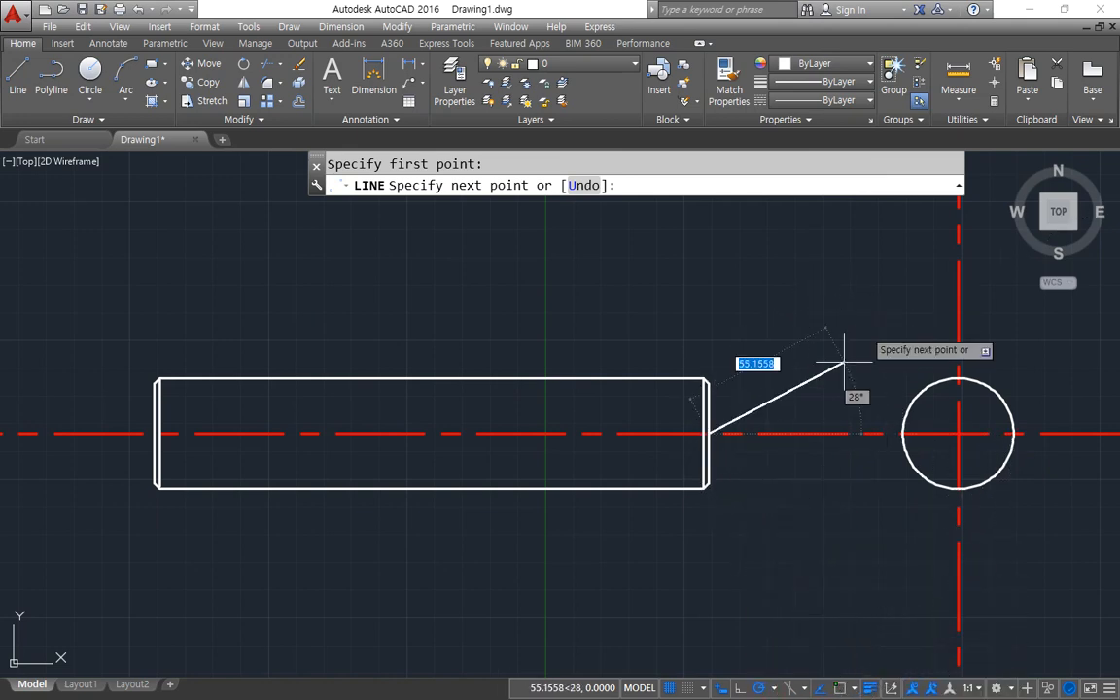
middle_drag(823, 261, 738, 415)
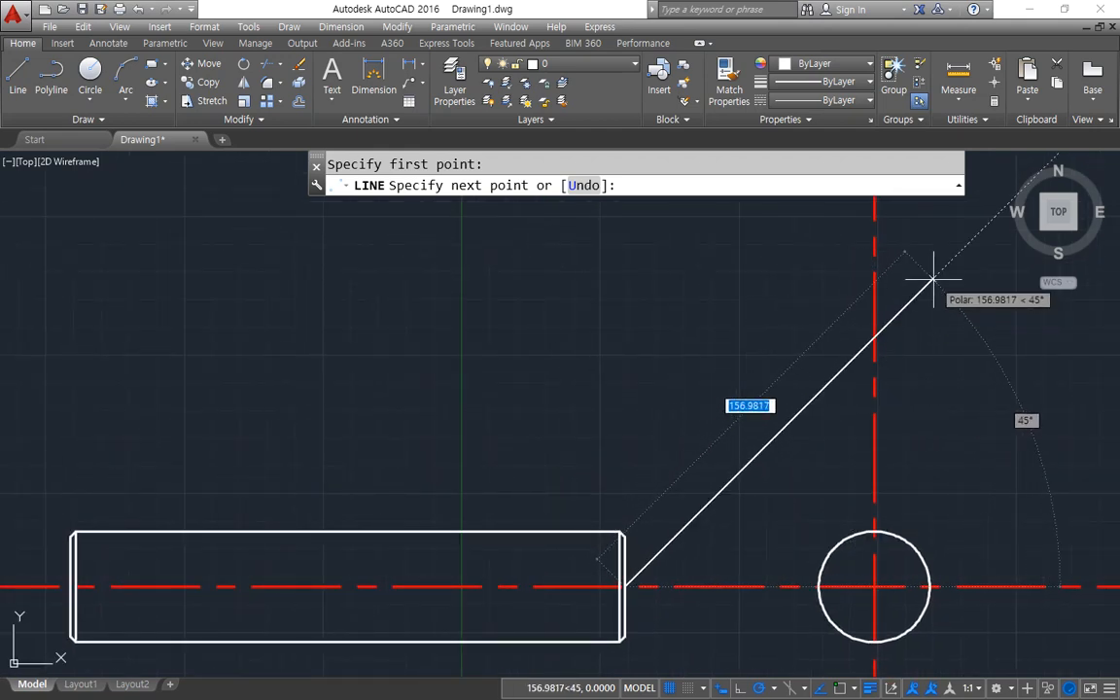
click(929, 284)
key(Escape)
Draw a horizontal line from the intersection of the 45° line and vertical centerline leftward past the rectangle's left end.
key(Return)
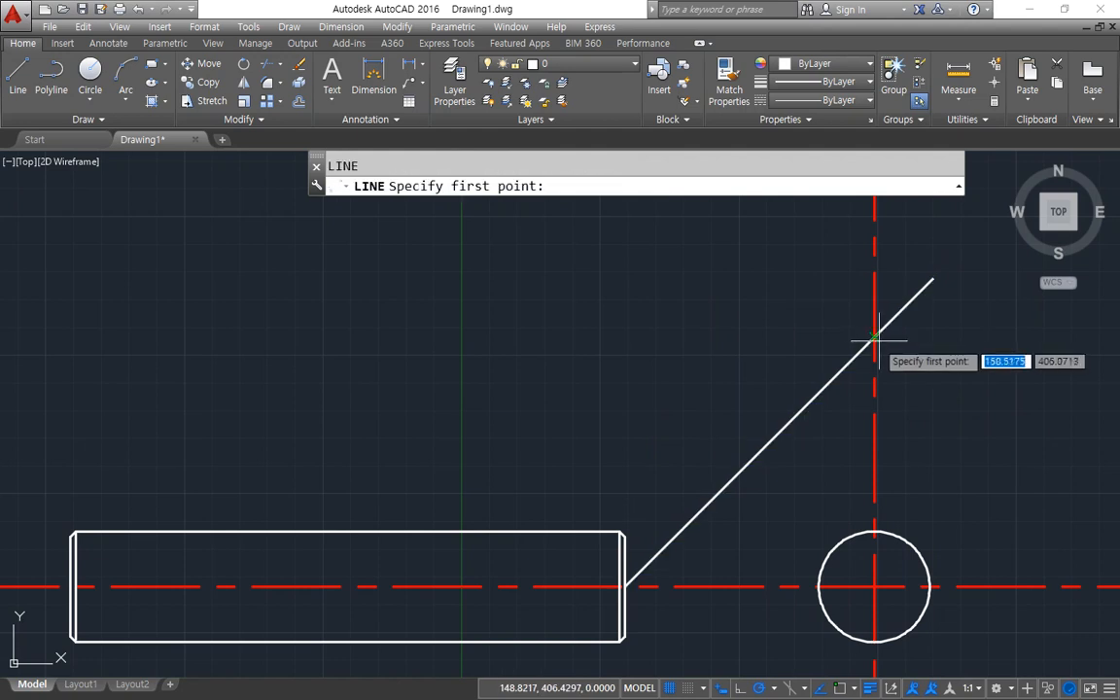
click(874, 336)
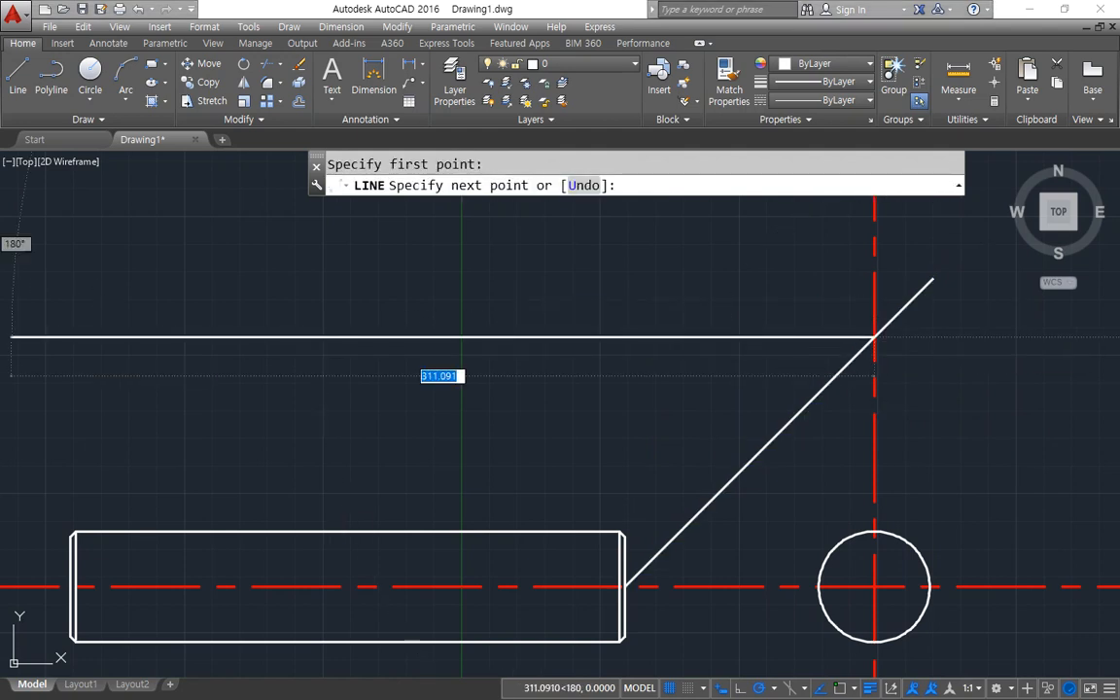
scroll(163, 328, down, 2)
middle_drag(94, 331, 213, 333)
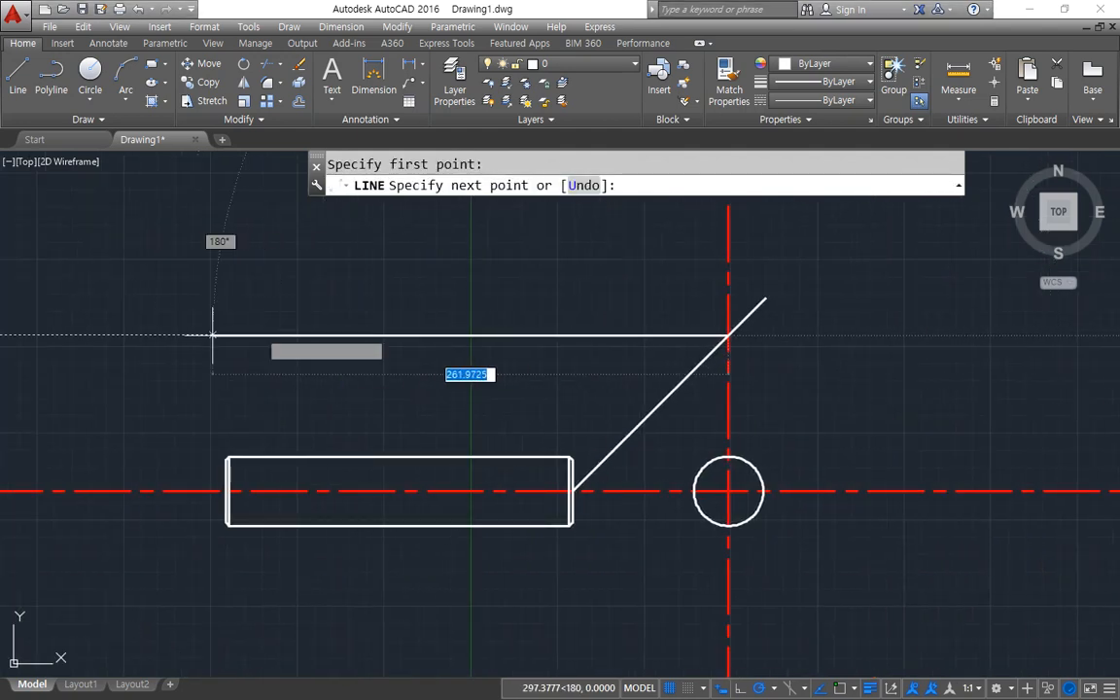
click(147, 334)
key(Escape)
Match the properties of the vertical centerline onto the new horizontal line above the rectangle.
text(ma)
key(Return)
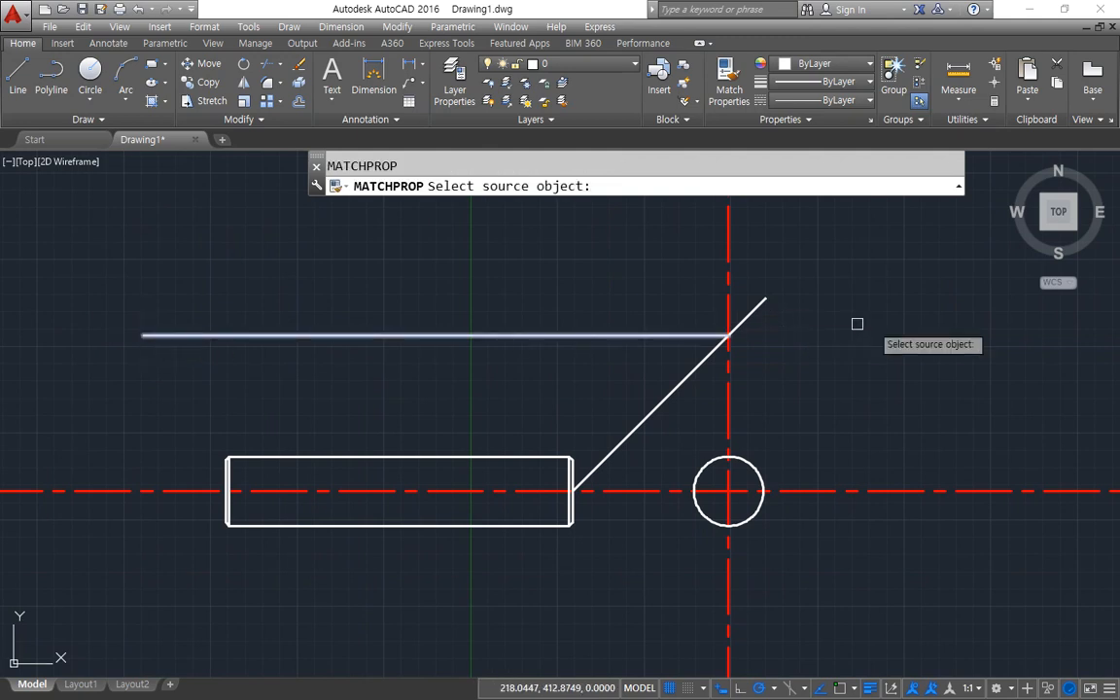
click(723, 271)
click(728, 255)
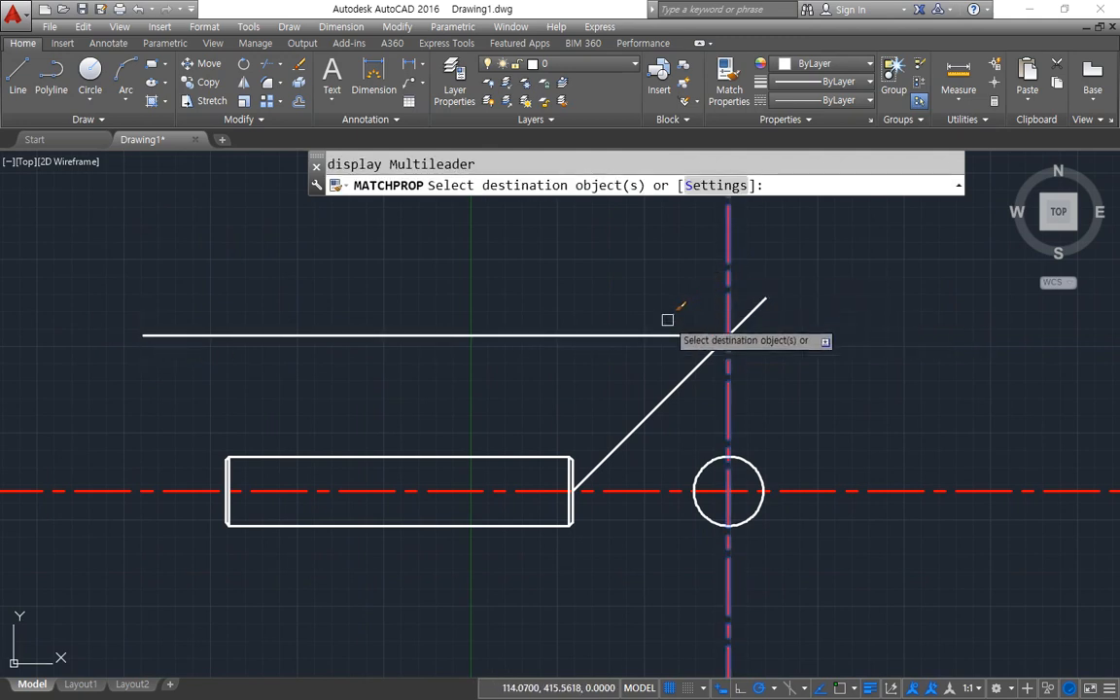
click(635, 336)
key(Escape)
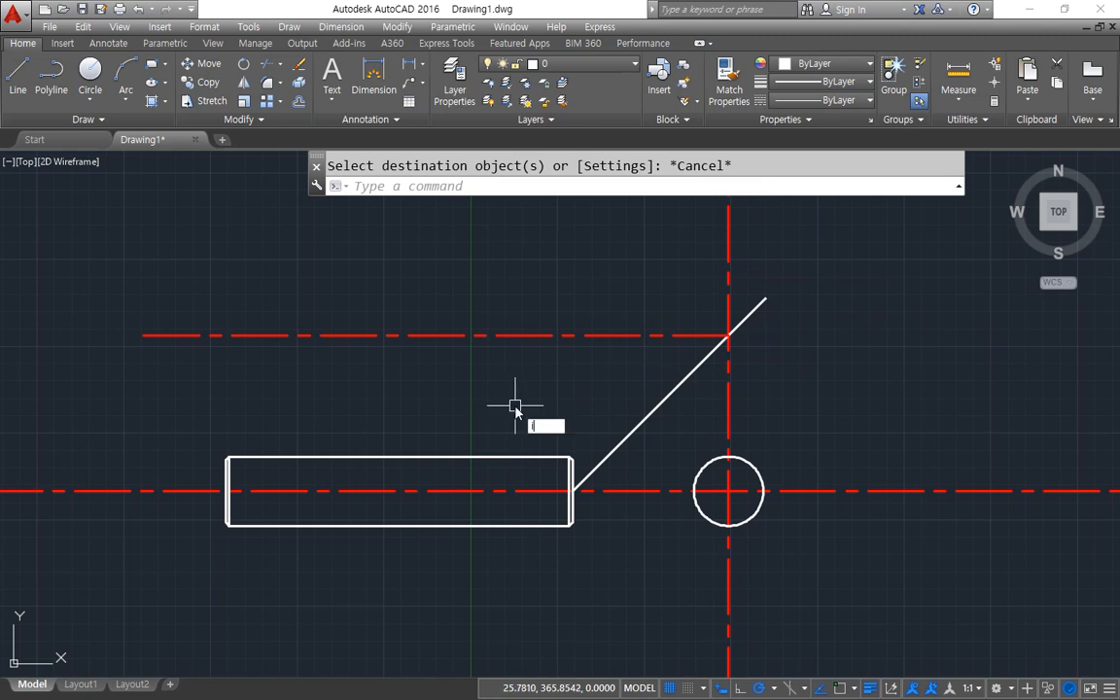
Offset the upper horizontal centerline by 20 both upward and downward.
key(Escape)
text(o)
key(Return)
text(20)
key(Return)
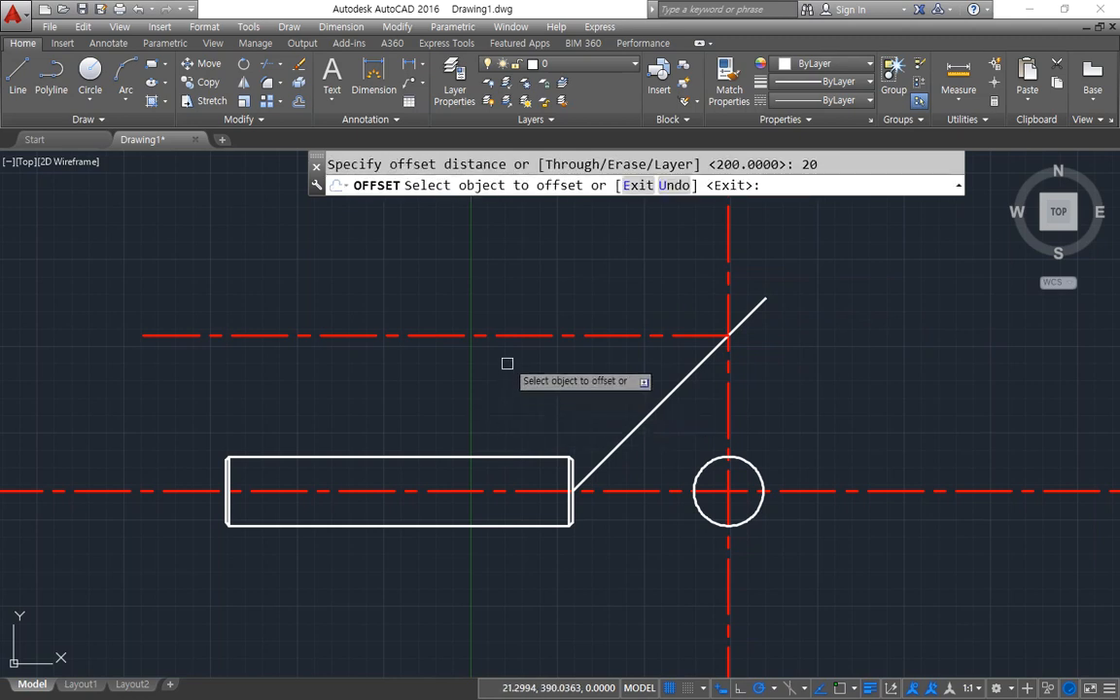
click(507, 336)
click(508, 316)
click(512, 338)
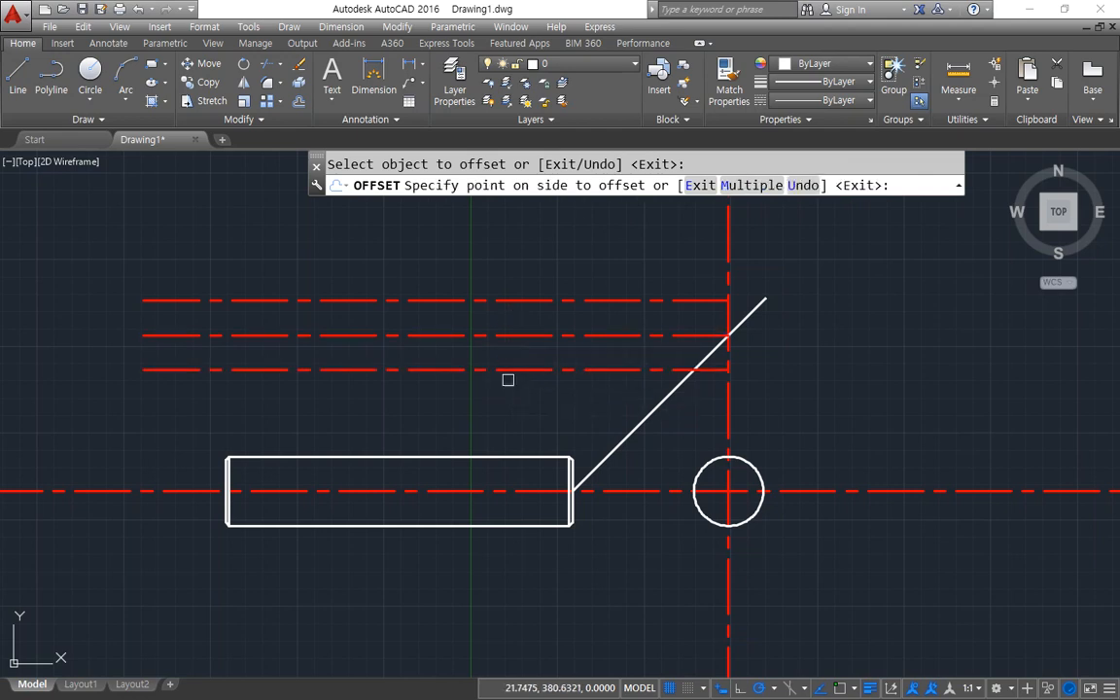
click(507, 380)
key(Escape)
Draw a vertical projection line from the upper end of the front view's right edge up past the three upper horizontal centerlines.
text(l)
key(Return)
click(570, 457)
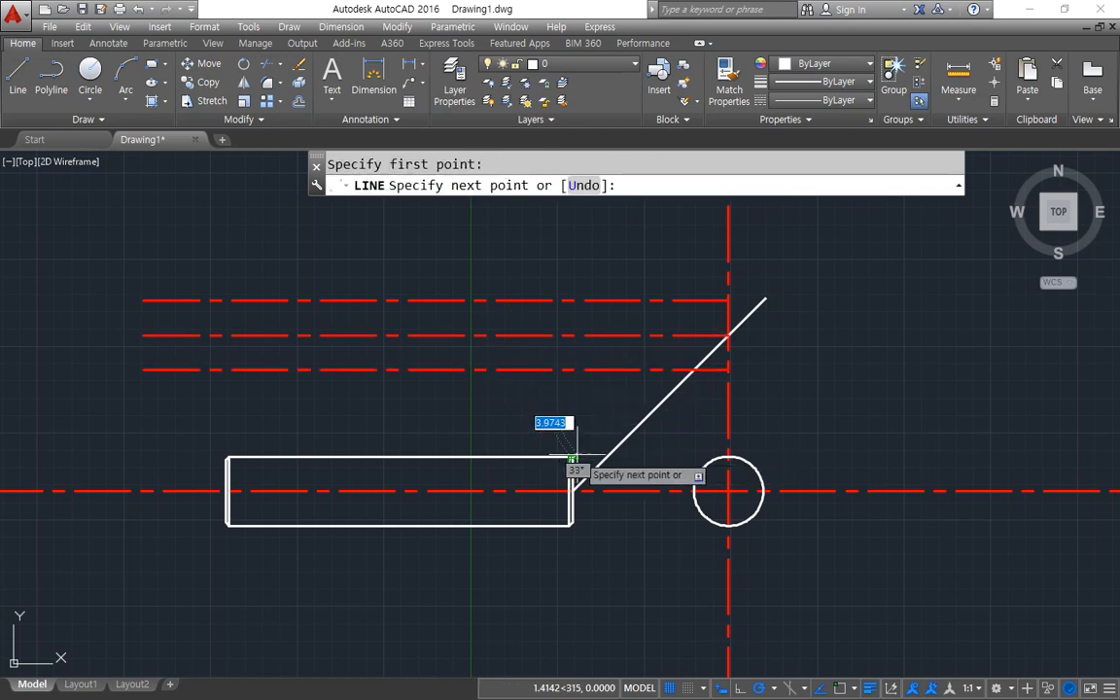
scroll(571, 458, up, 6)
key(Return)
key(Return)
click(560, 461)
scroll(557, 409, down, 4)
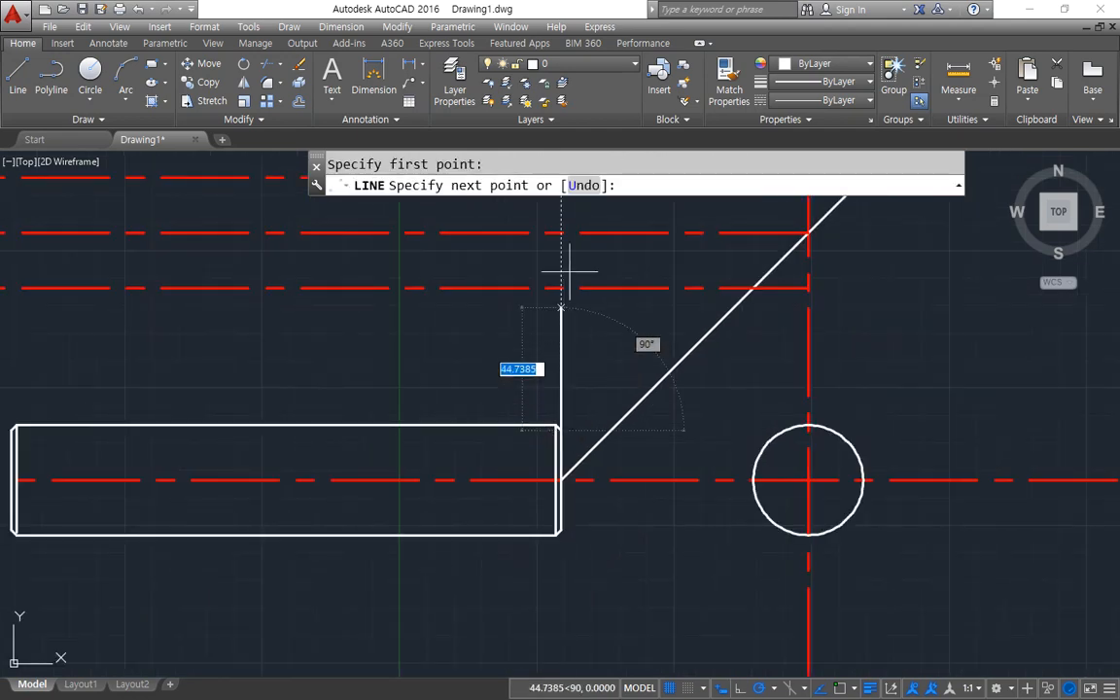
middle_drag(560, 243, 572, 319)
click(572, 218)
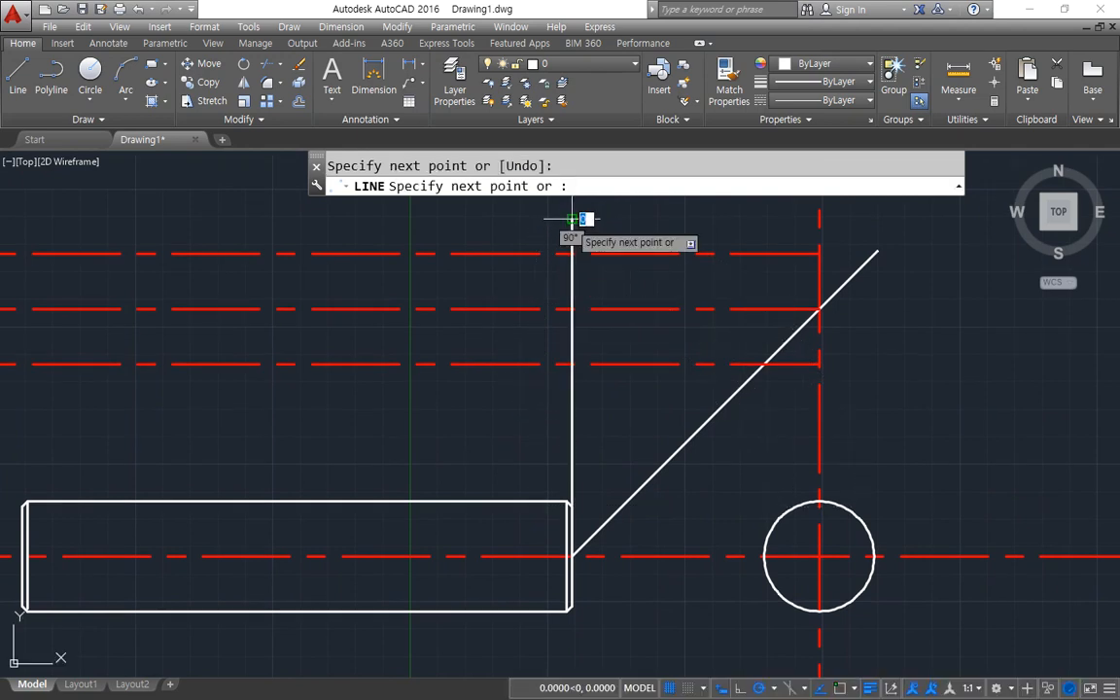
key(Return)
Draw a vertical projection line from the midpoint of the front view's left edge up past the three upper horizontal centerlines.
middle_drag(144, 436, 395, 395)
key(Return)
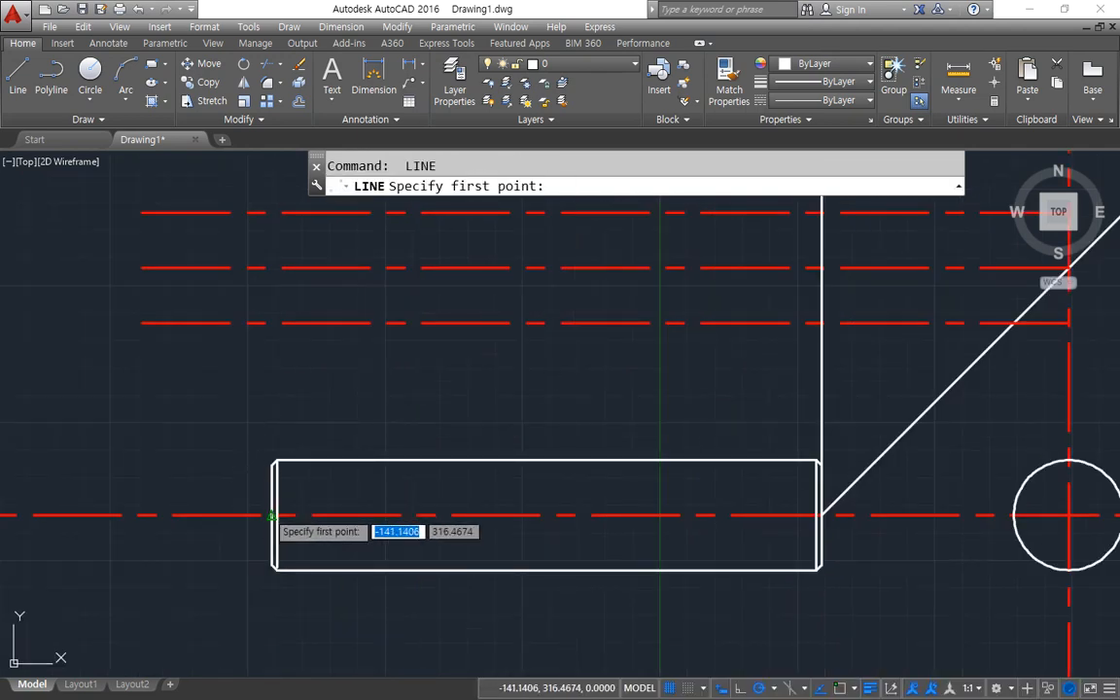
click(273, 516)
click(281, 187)
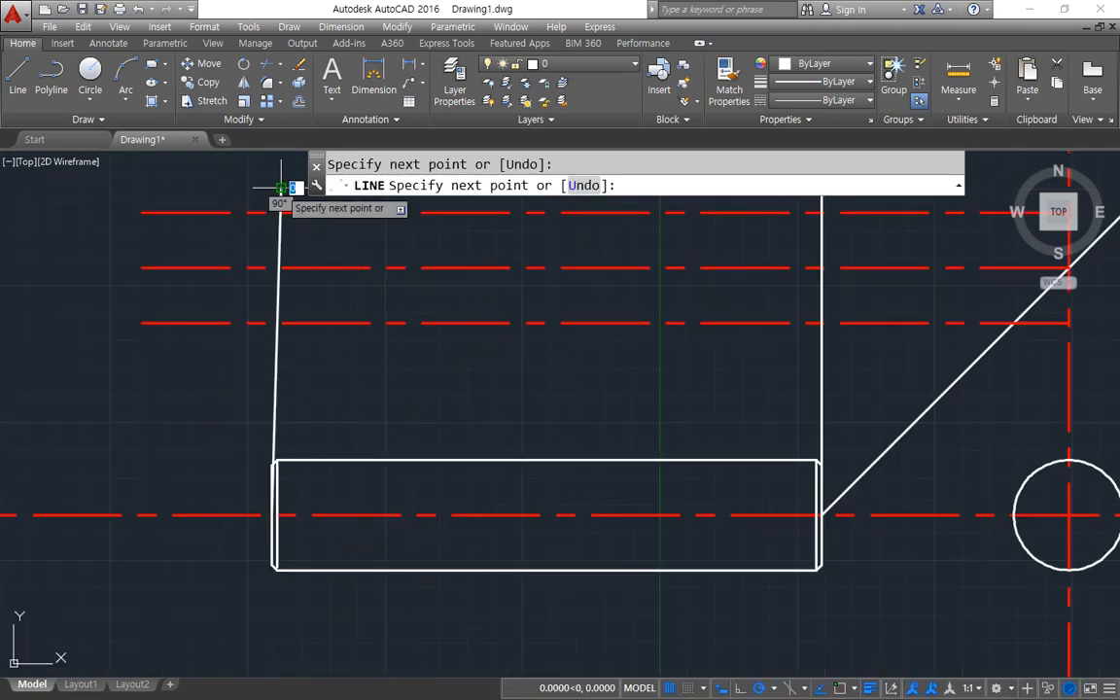
key(ctrl+z)
click(272, 187)
key(Return)
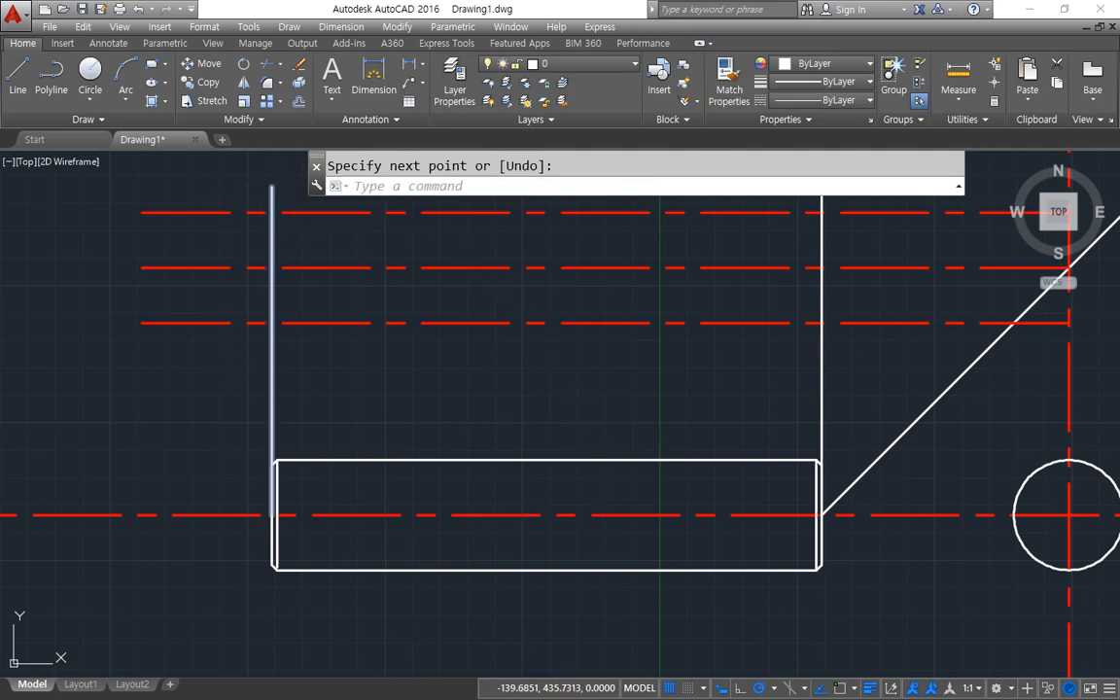
Match the solid left projection line's properties onto the two outer horizontal lines of the top view.
text(ma)
key(Return)
click(272, 288)
click(300, 322)
click(295, 212)
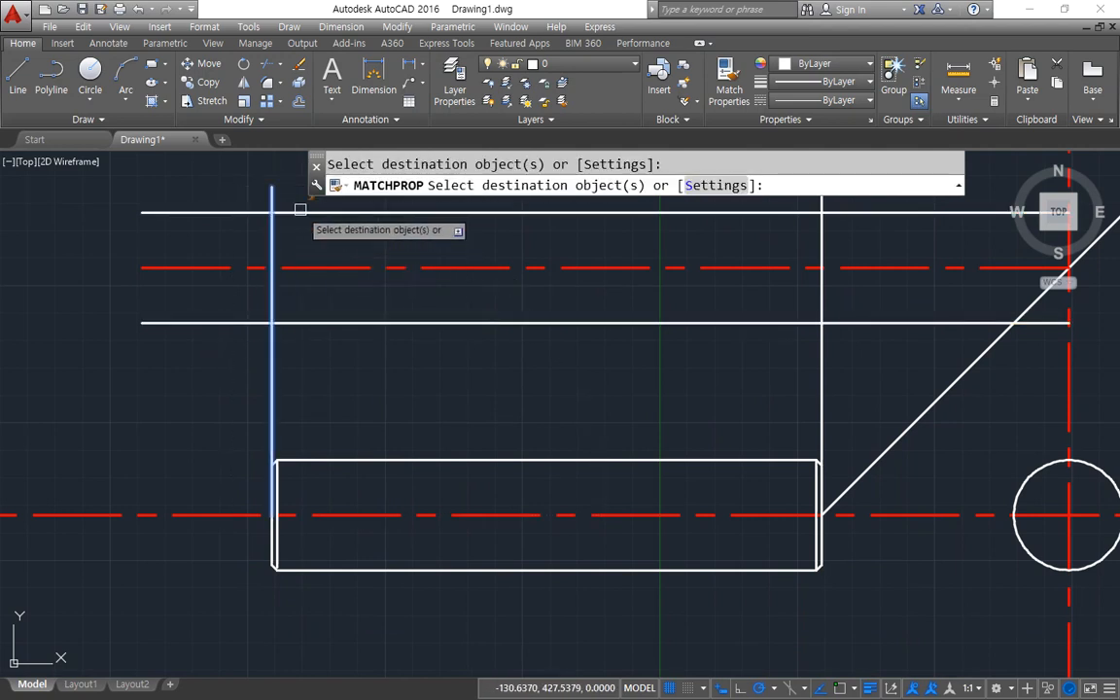
key(Return)
Chamfer the two left corners of the top view between its horizontal edges and the left projection line.
text(cha)
key(Return)
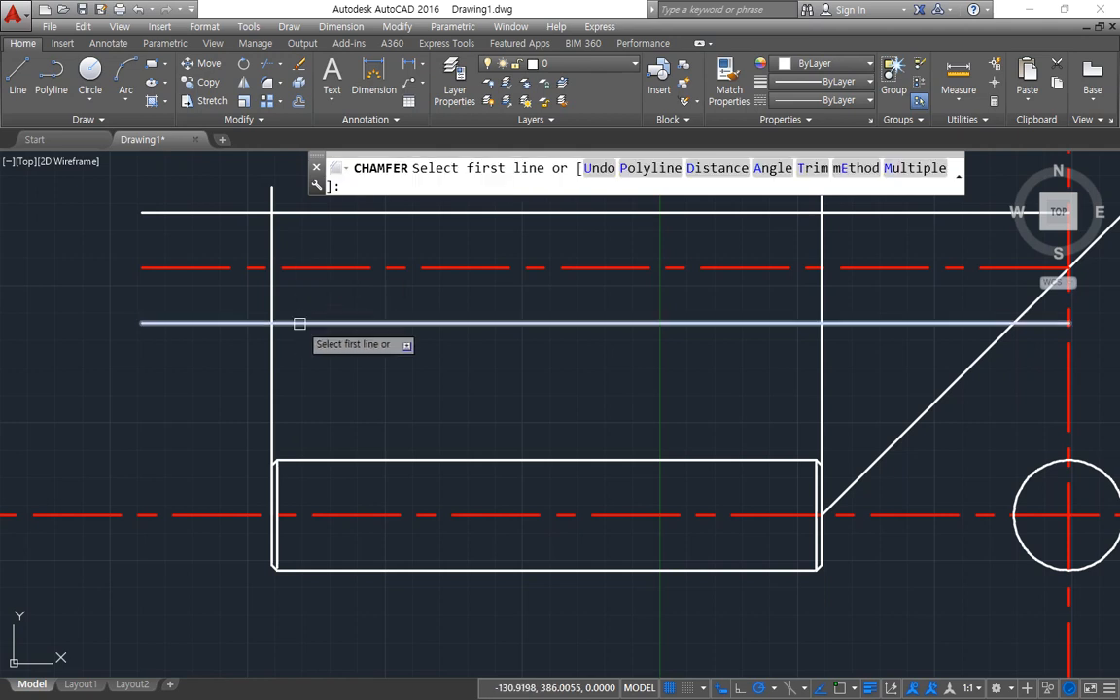
click(295, 323)
click(270, 262)
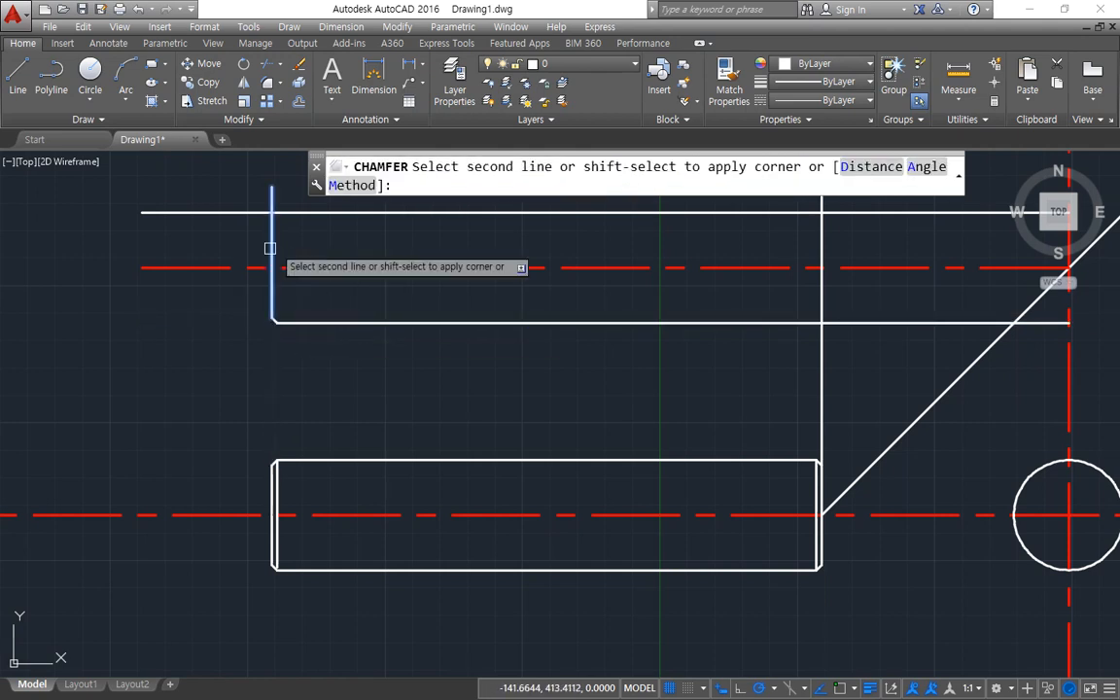
click(292, 212)
Chamfer the two right corners of the top view between its horizontal edges and the right projection line.
key(Return)
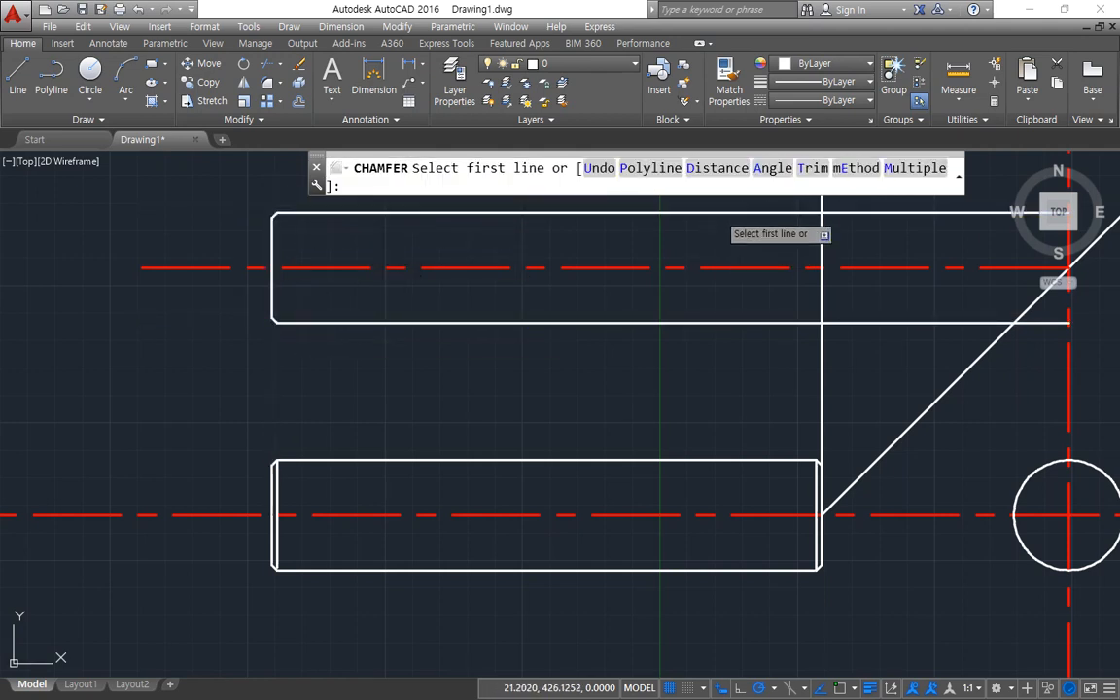
click(718, 213)
click(823, 282)
click(806, 318)
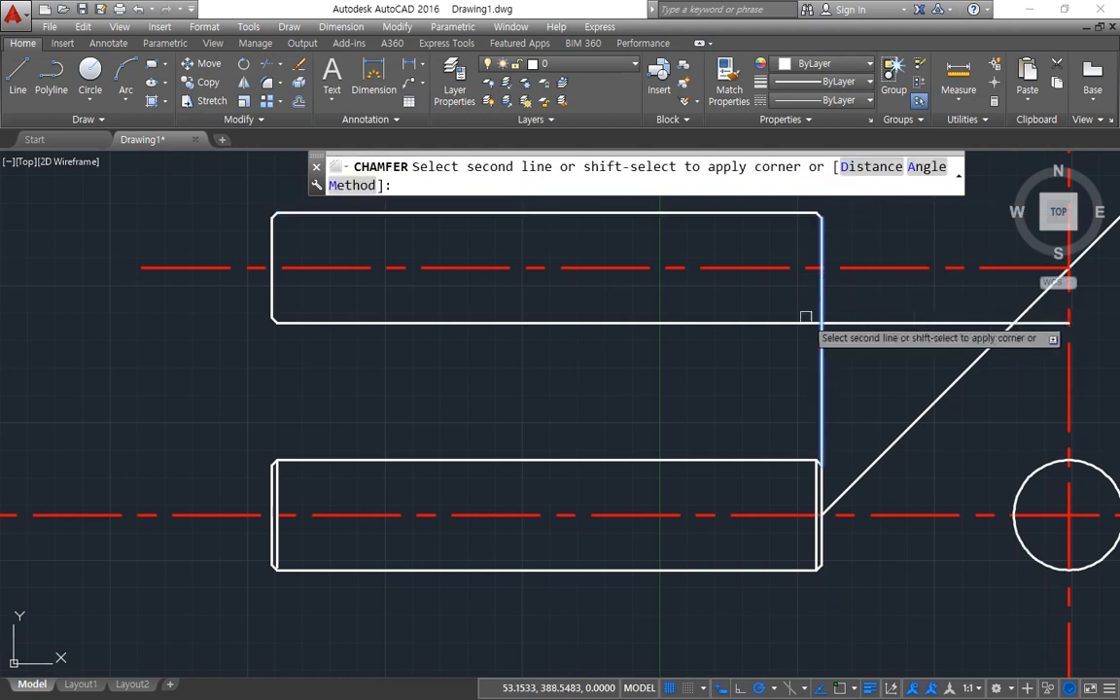
Draw a vertical line joining the inner ends of the two right chamfers in the top view.
text(l)
key(Return)
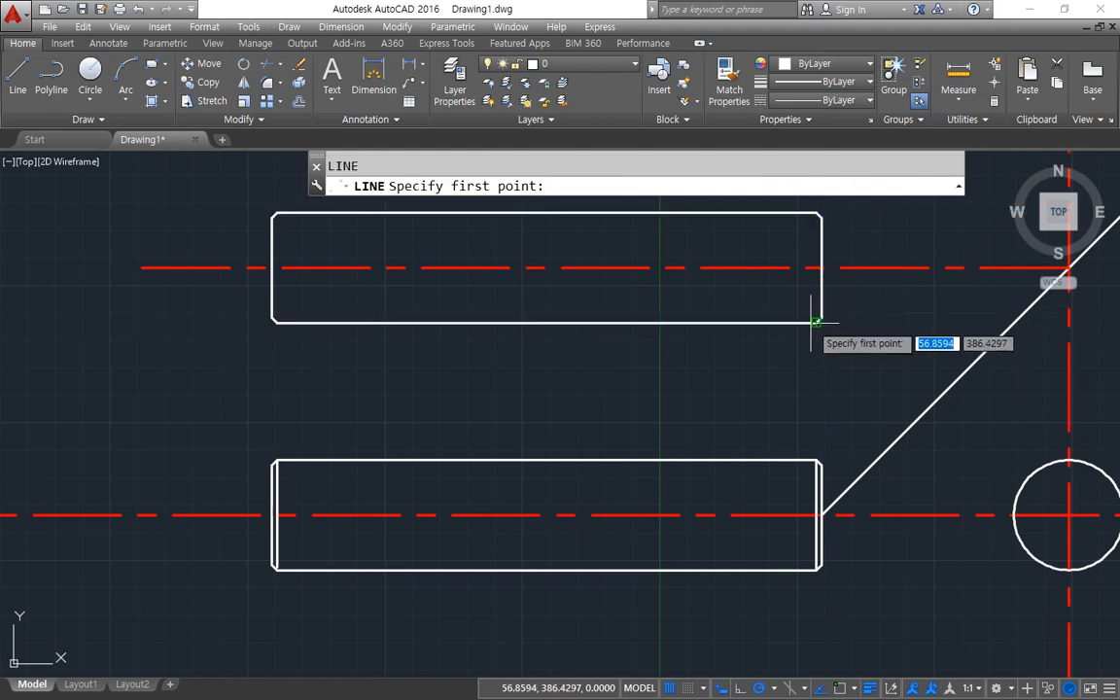
click(820, 318)
click(815, 212)
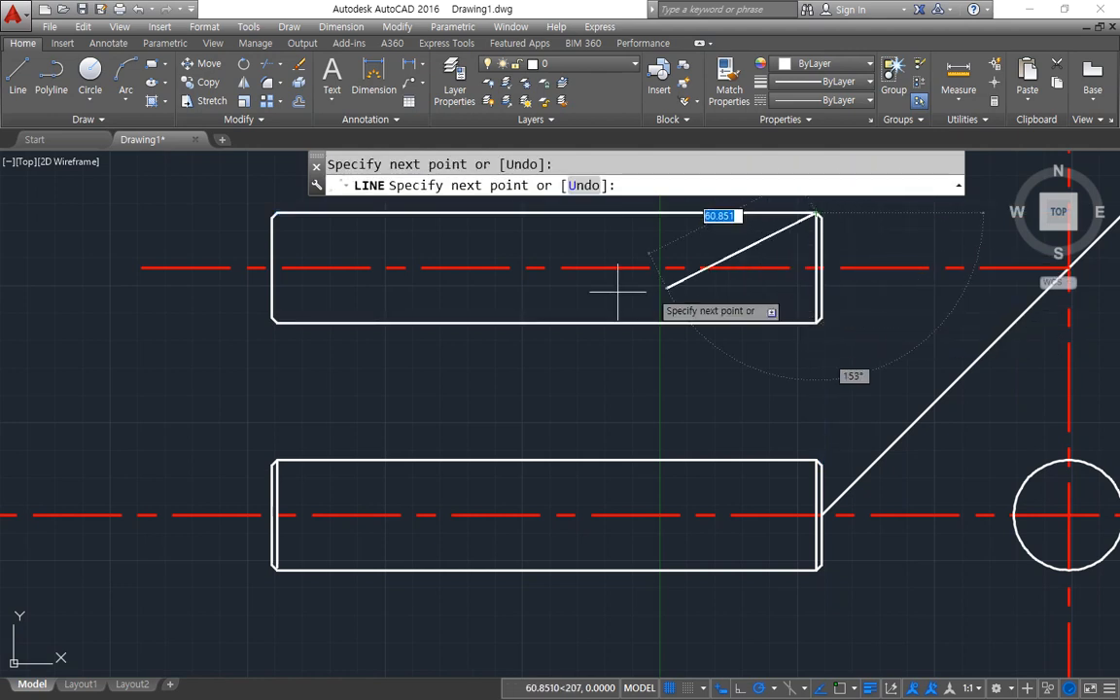
key(Return)
Draw a vertical line joining the inner ends of the two left chamfers in the top view.
key(Return)
click(277, 212)
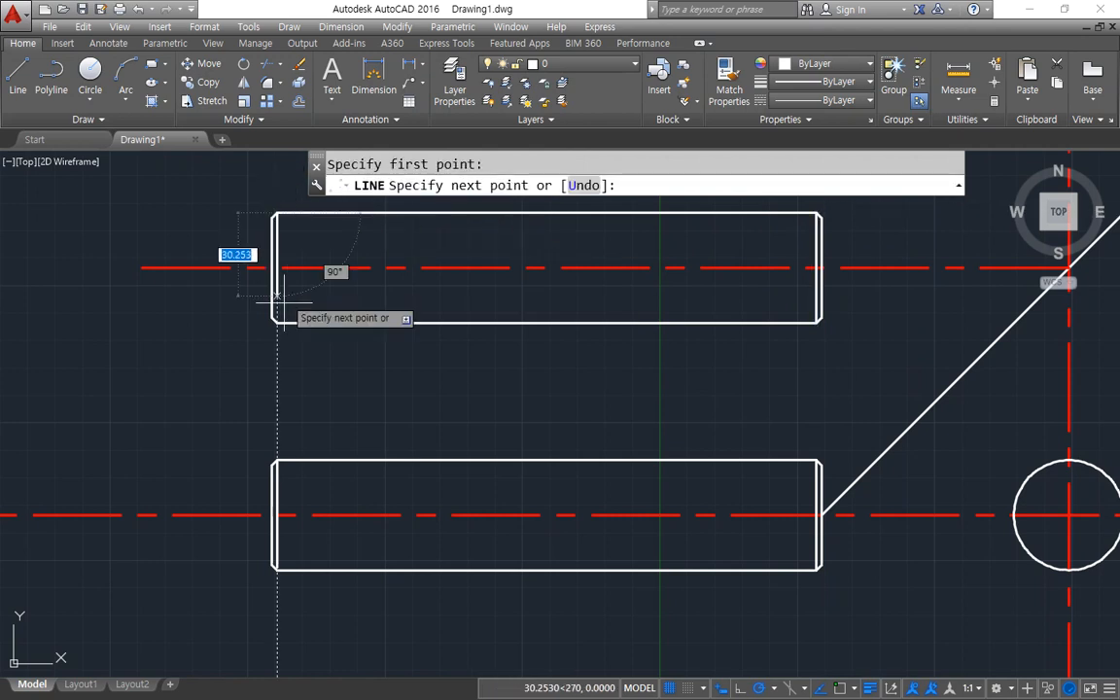
click(277, 321)
key(Return)
mouse_move(280, 472)
middle_down()
mouse_move(218, 469)
mouse_move(170, 493)
mouse_move(167, 513)
middle_up()
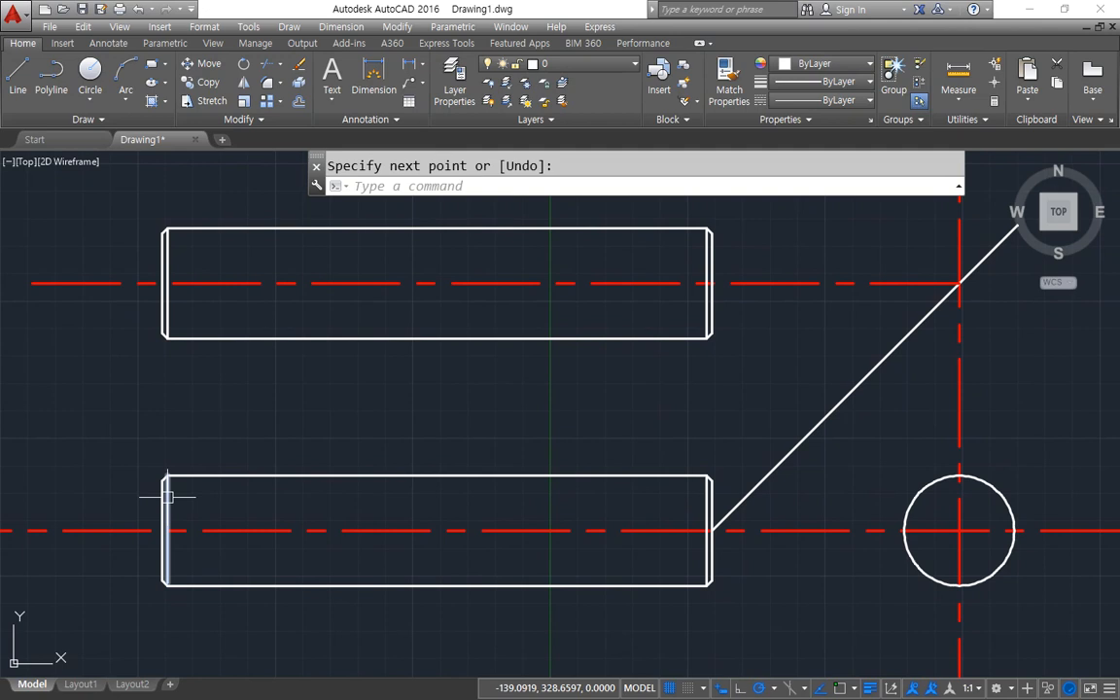
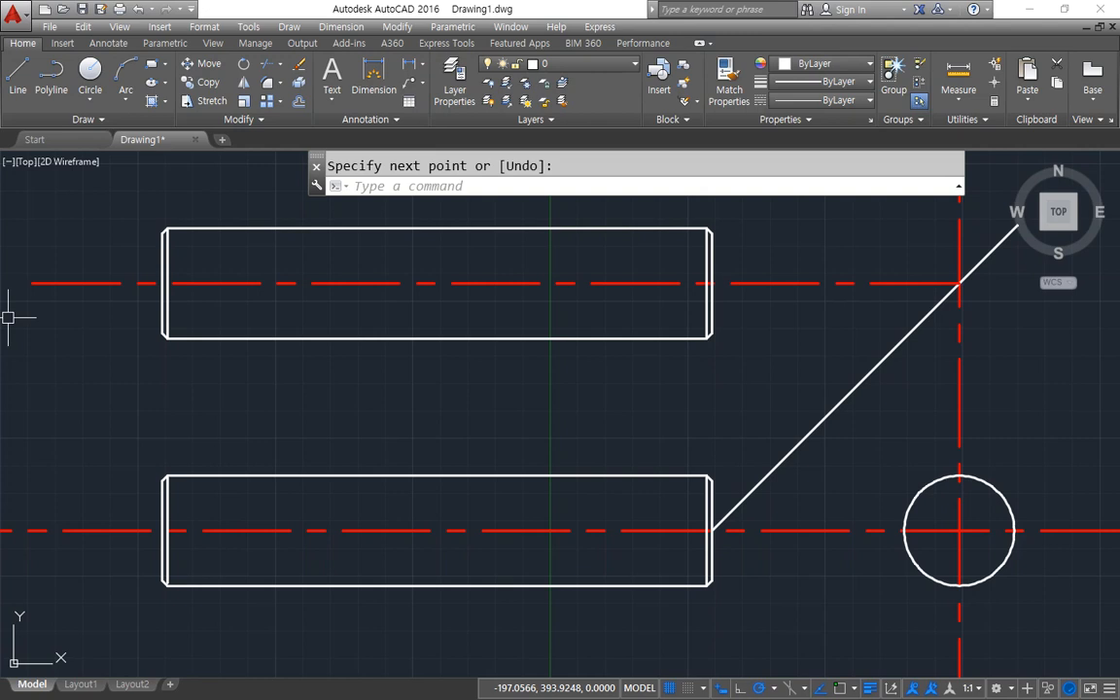
Draw a construction line at 150° through a point on the front view's centerline, with polar tracking set to 30° increments.
text(l)
key(Escape)
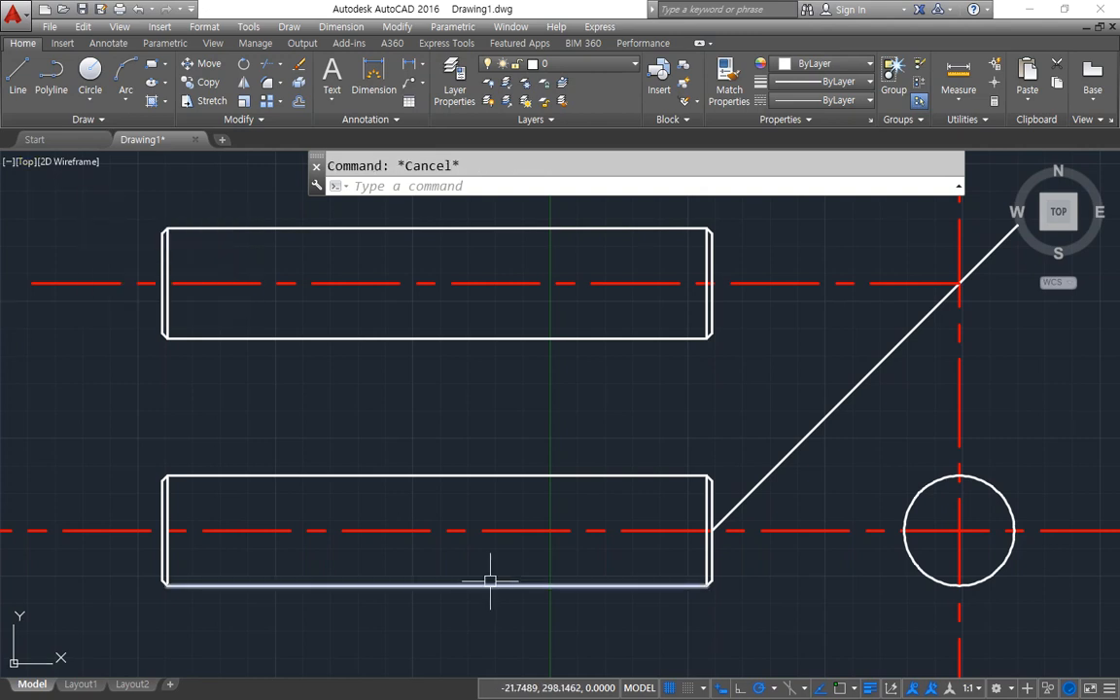
text(xl)
key(Return)
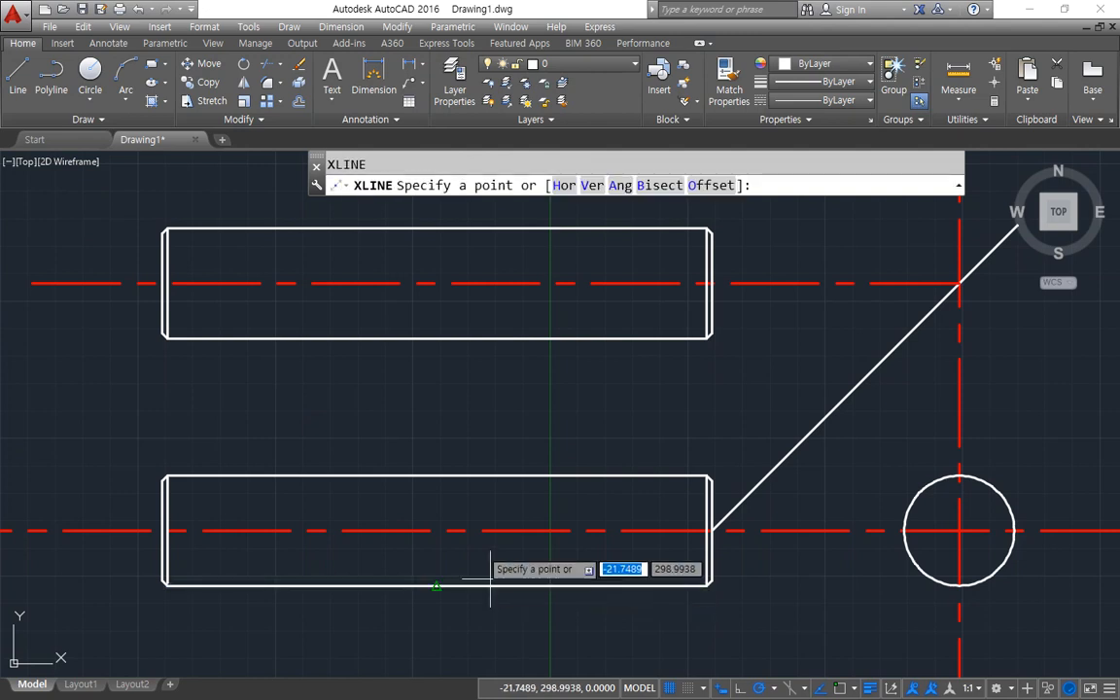
text(hea)
key(Return)
click(511, 531)
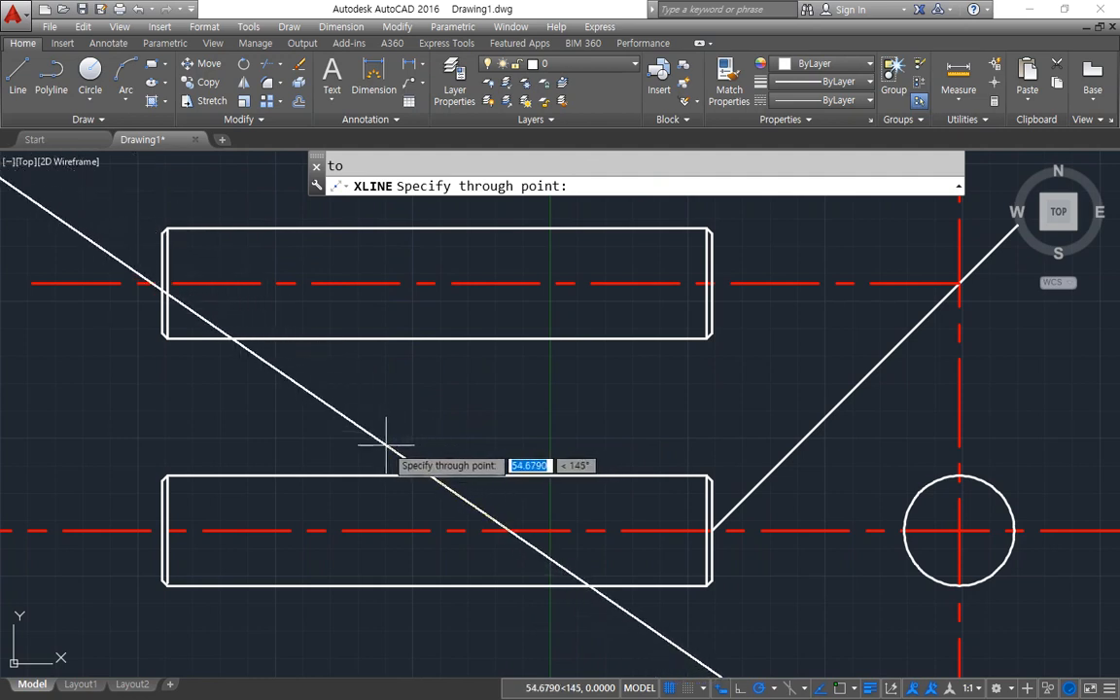
click(775, 688)
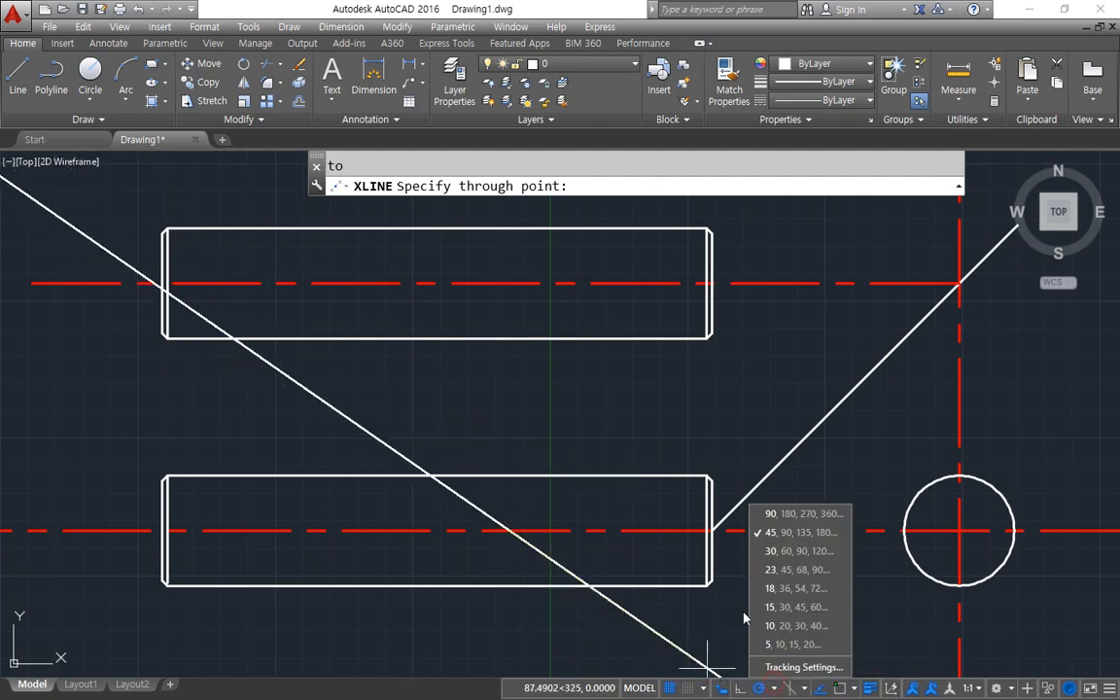
click(783, 564)
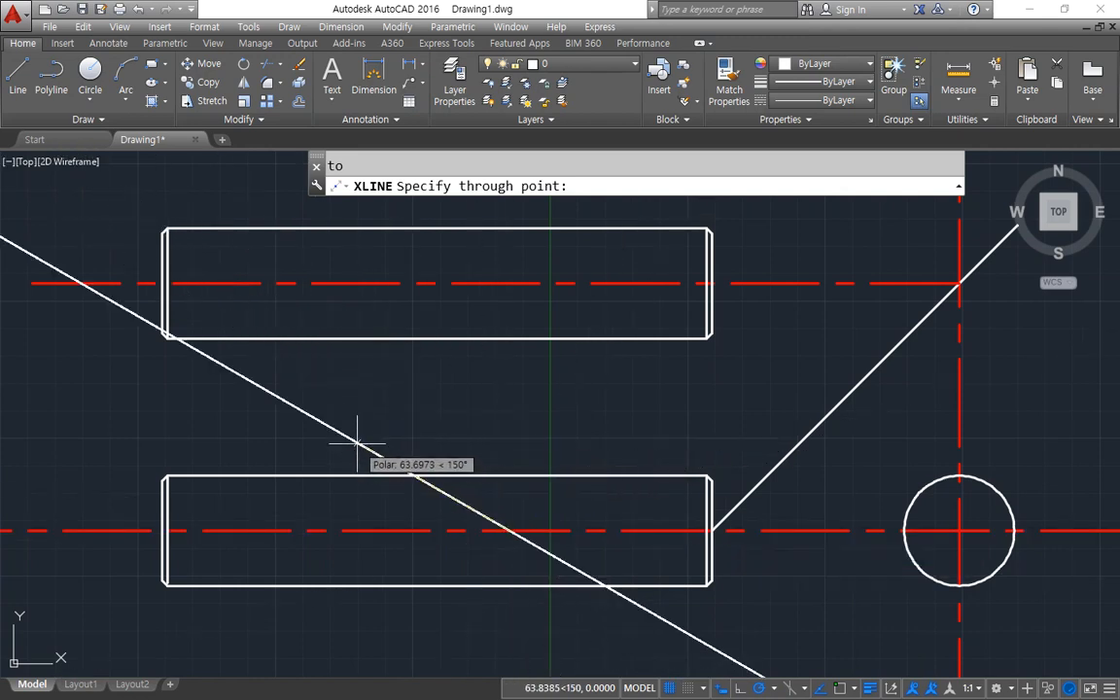
key(Escape)
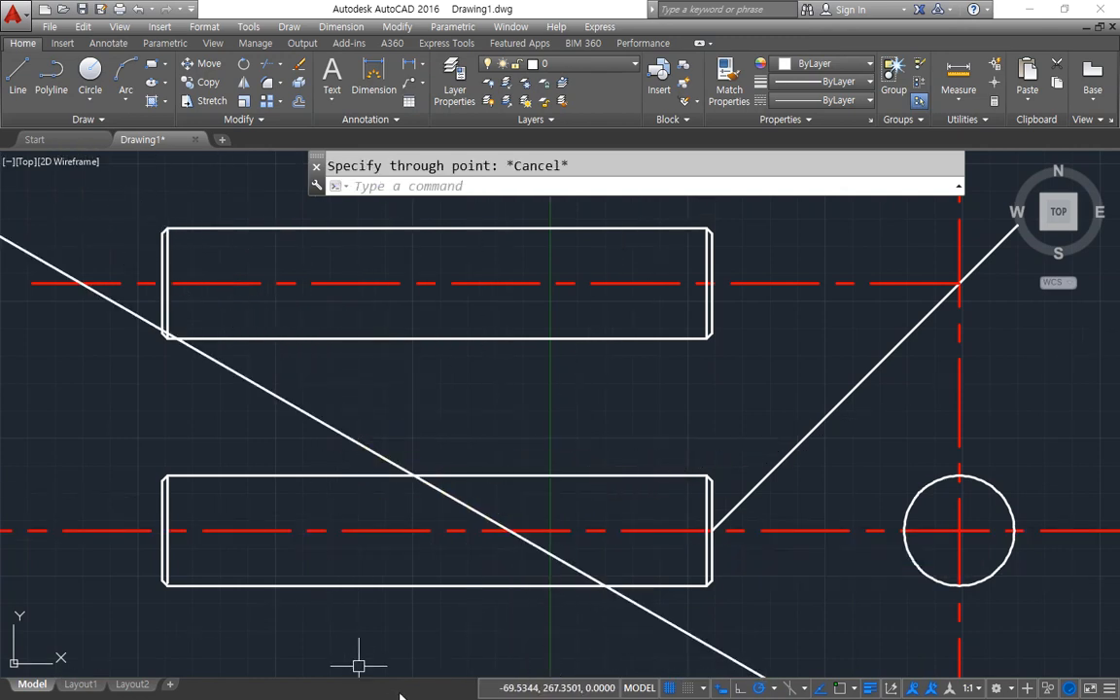
Fillet the slanted construction line with the front view's upper and lower edges at radius 0, keeping the left portion of the bar.
text(f)
key(Return)
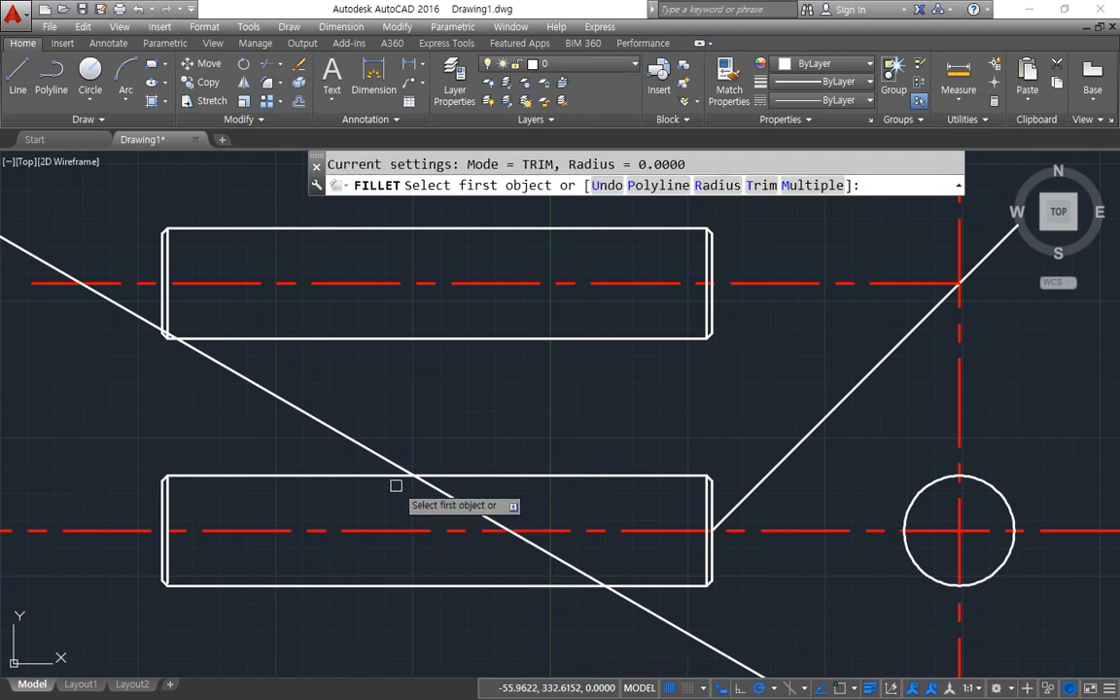
click(394, 478)
click(429, 487)
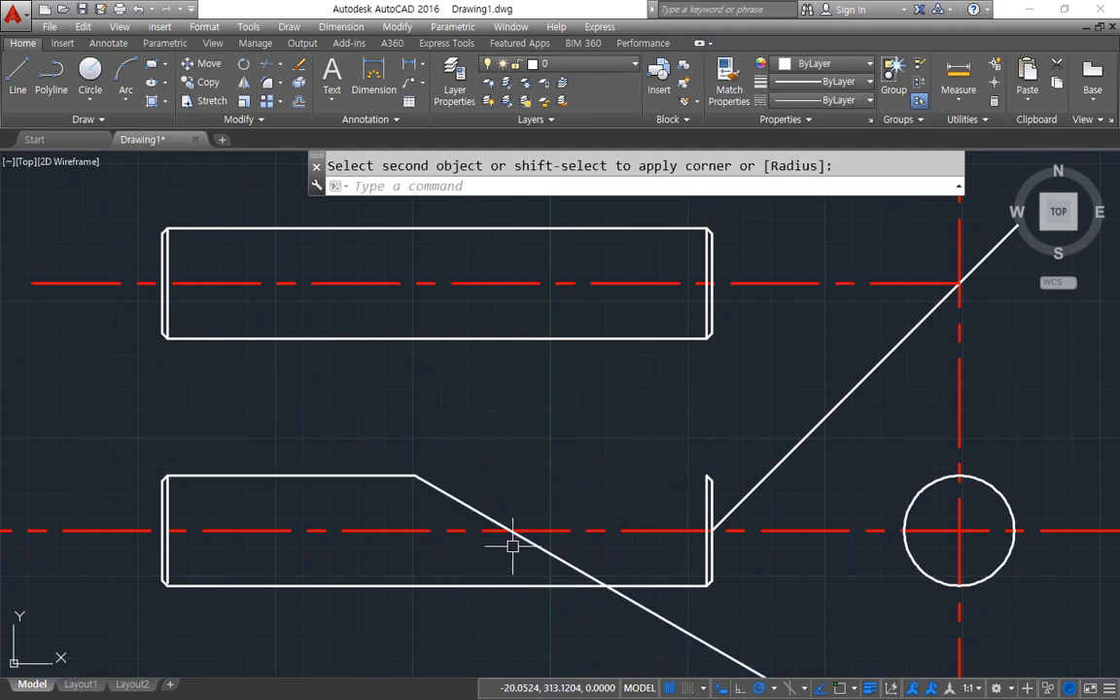
key(Return)
click(565, 566)
click(555, 585)
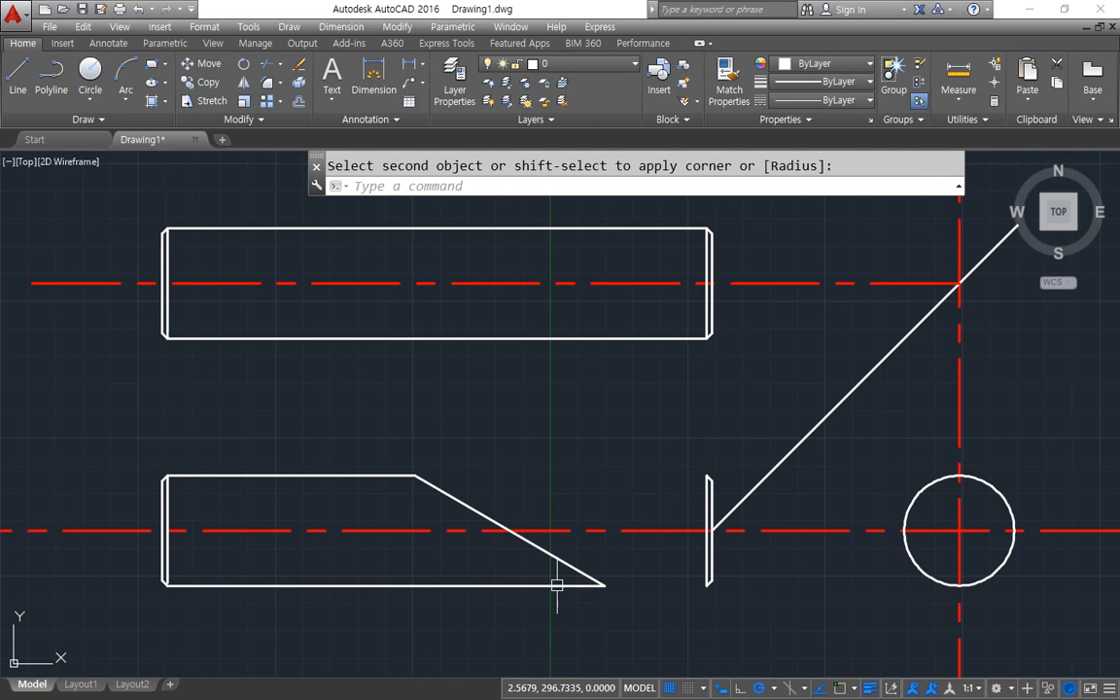
Erase the leftover chamfered right end of the front view.
click(673, 449)
click(751, 600)
key(Delete)
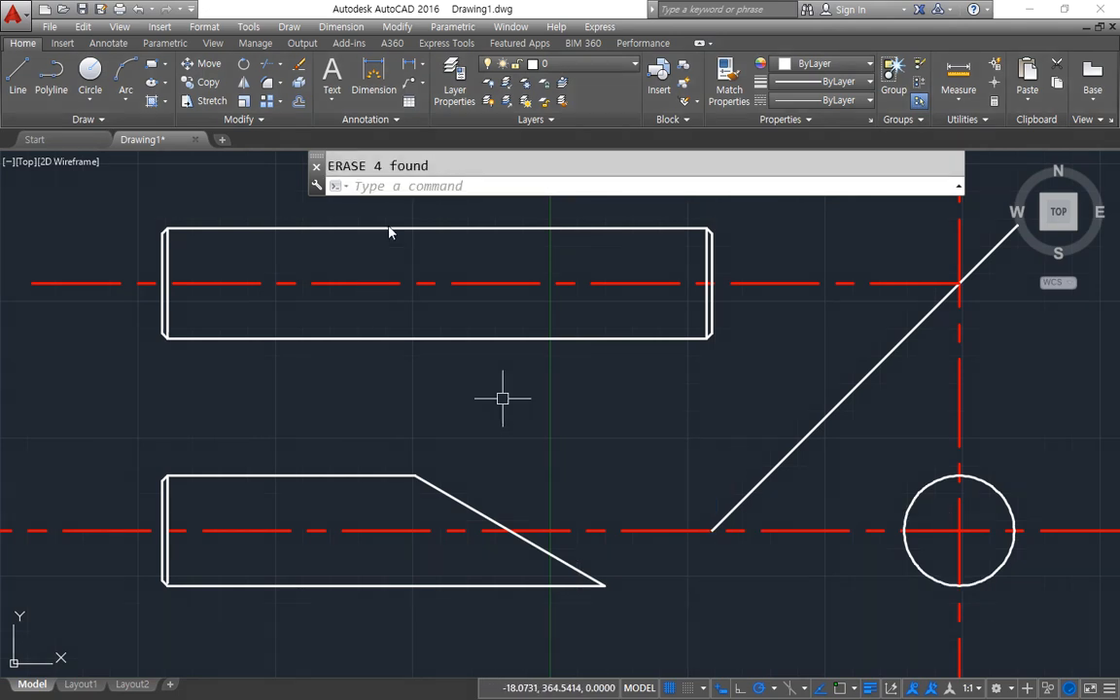
mouse_move(535, 406)
mouse_down()
mouse_move(508, 220)
mouse_move(529, 376)
mouse_up()
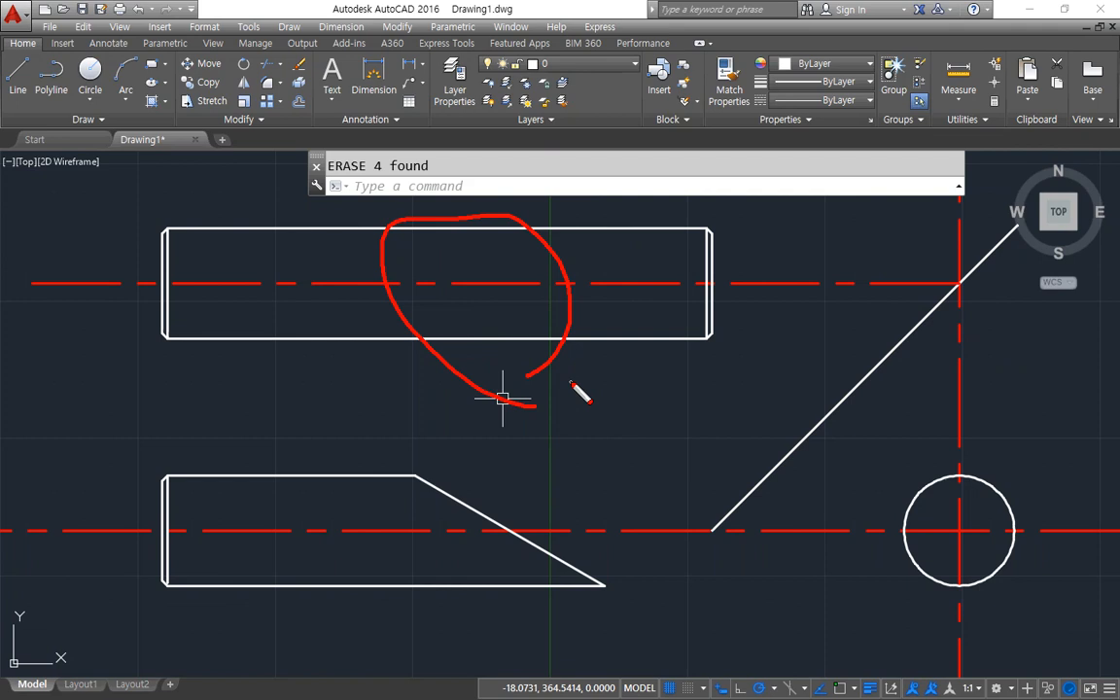
key(Escape)
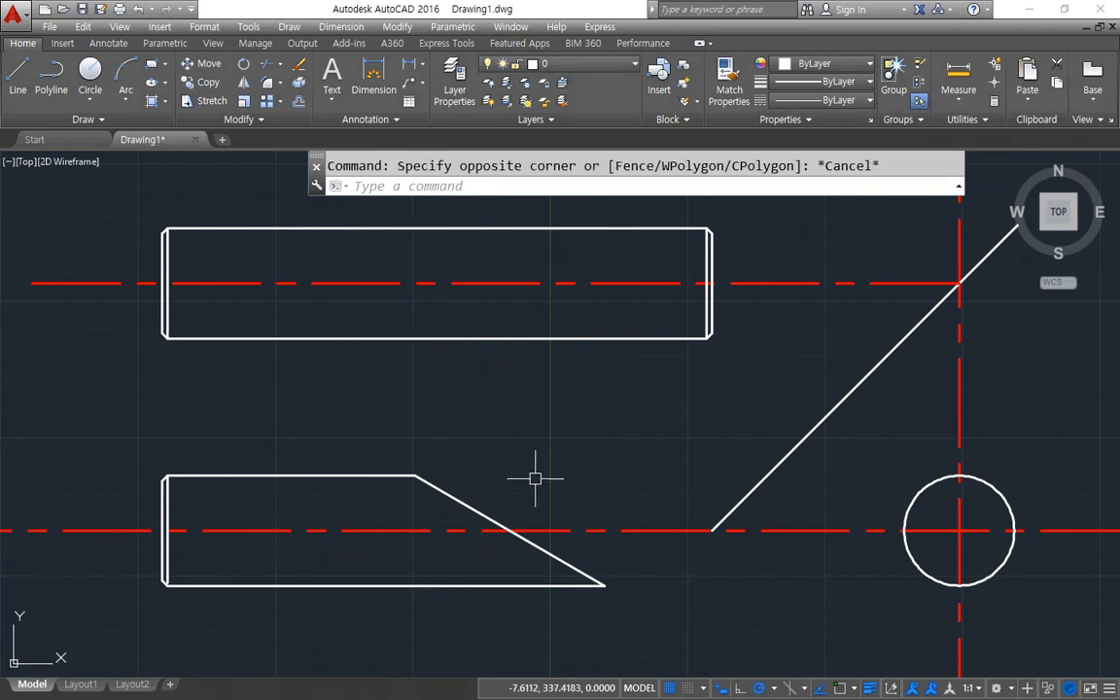
text(l)
key(Return)
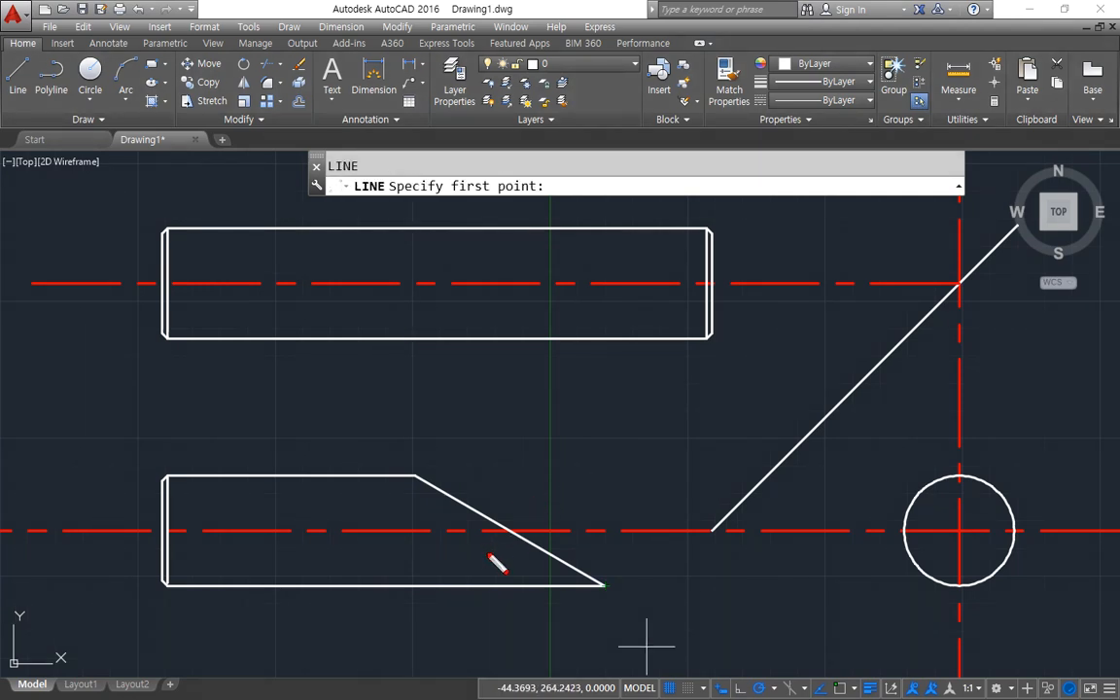
drag(420, 554, 470, 580)
mouse_move(418, 499)
mouse_down()
mouse_move(505, 556)
mouse_move(470, 590)
mouse_up()
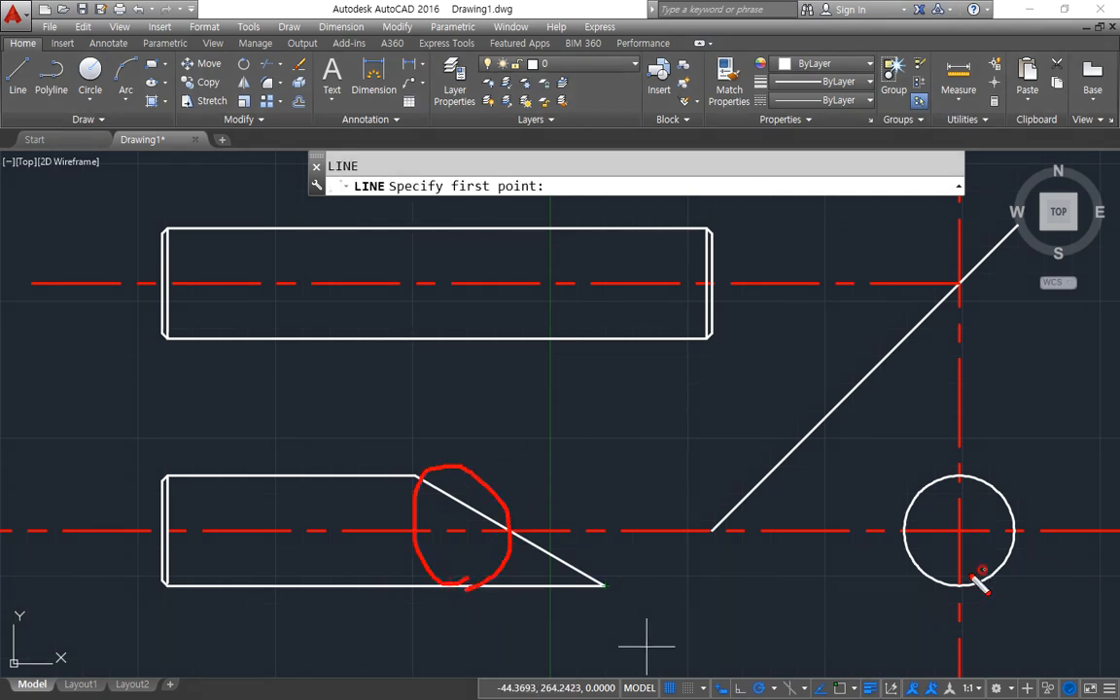
mouse_move(984, 571)
mouse_down()
mouse_move(924, 535)
mouse_move(962, 545)
mouse_up()
mouse_move(865, 515)
mouse_down()
mouse_move(731, 515)
mouse_move(743, 529)
mouse_up()
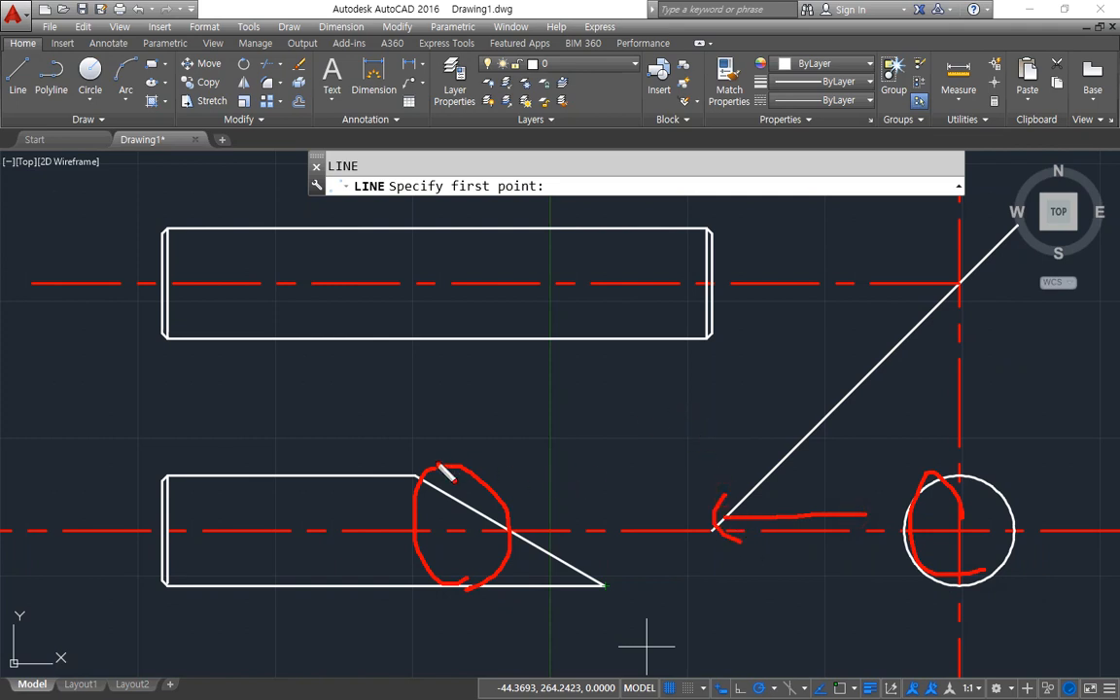
key(e)
drag(418, 476, 413, 475)
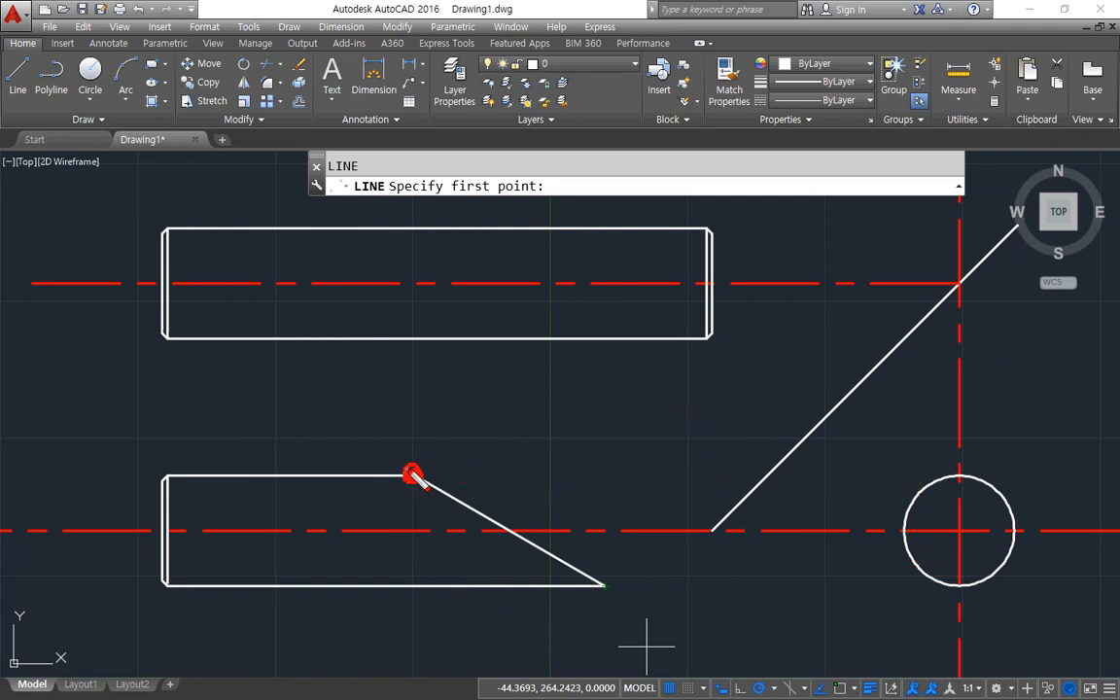
drag(961, 460, 959, 476)
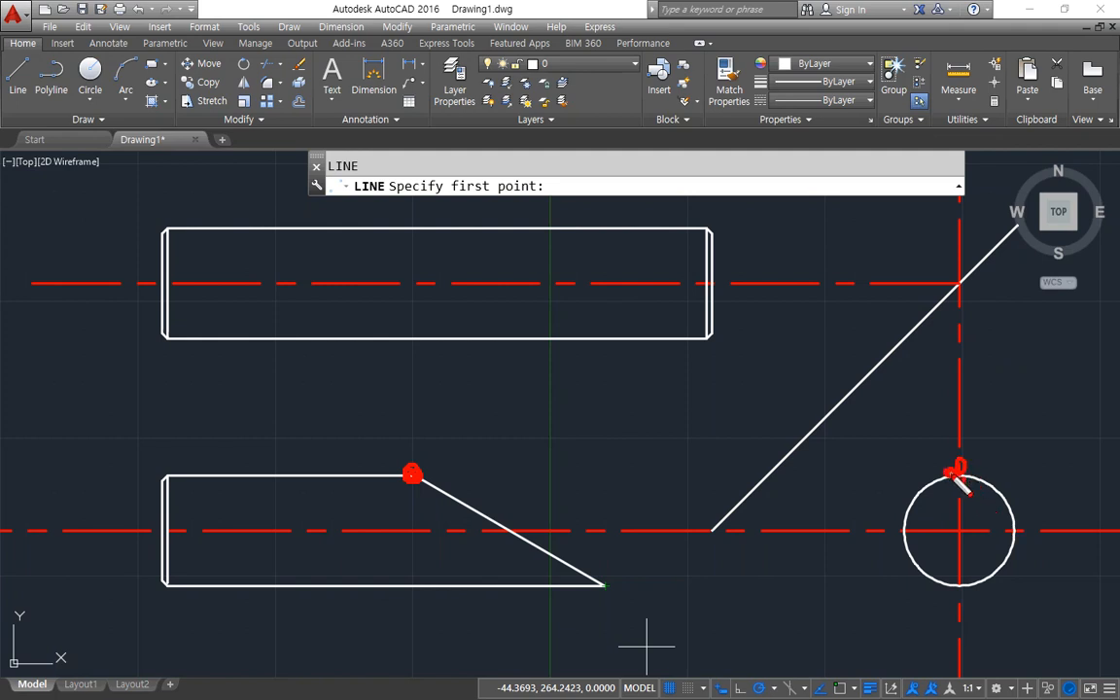
mouse_move(604, 580)
mouse_down()
mouse_move(597, 586)
mouse_move(630, 588)
mouse_up()
drag(957, 589, 971, 588)
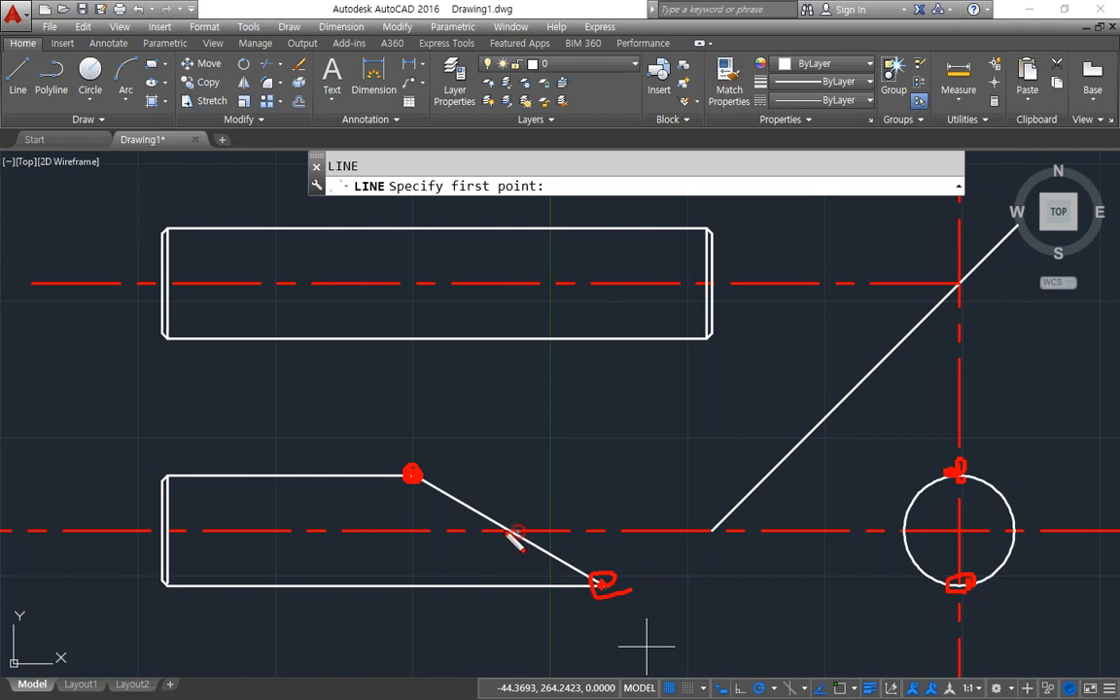
drag(496, 526, 515, 531)
mouse_move(897, 531)
mouse_down()
mouse_move(1028, 530)
mouse_move(902, 533)
mouse_up()
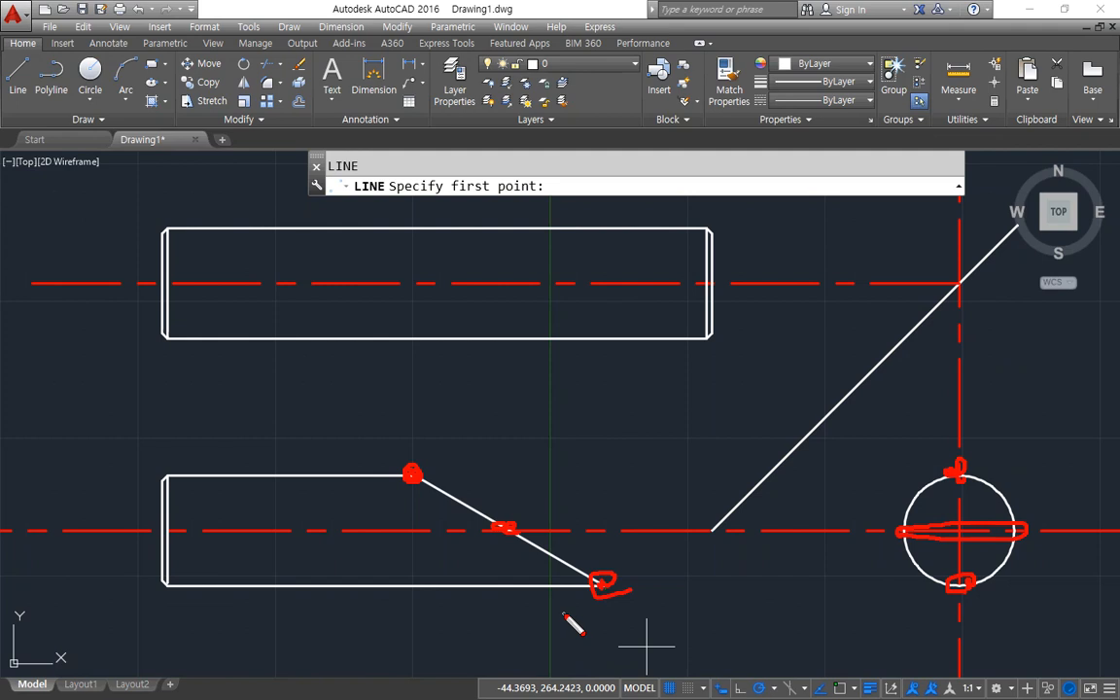
Draw a vertical projection line from the upper end of the front view's slanted cut to the top view's upper edge.
key(Escape)
text(l)
key(space)
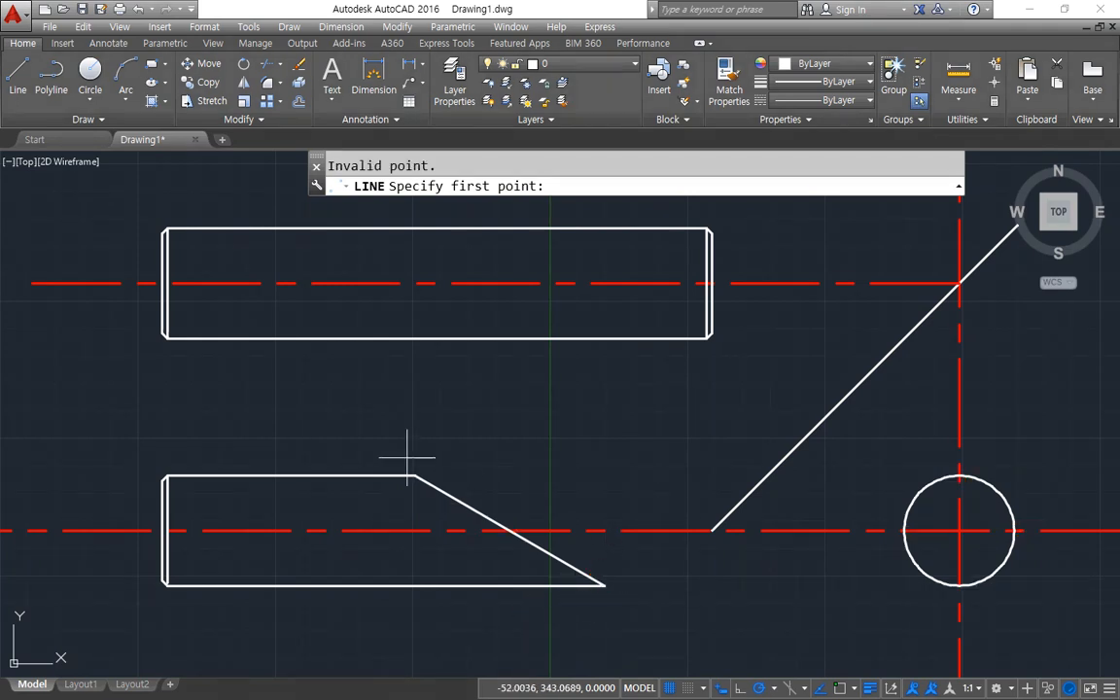
click(415, 475)
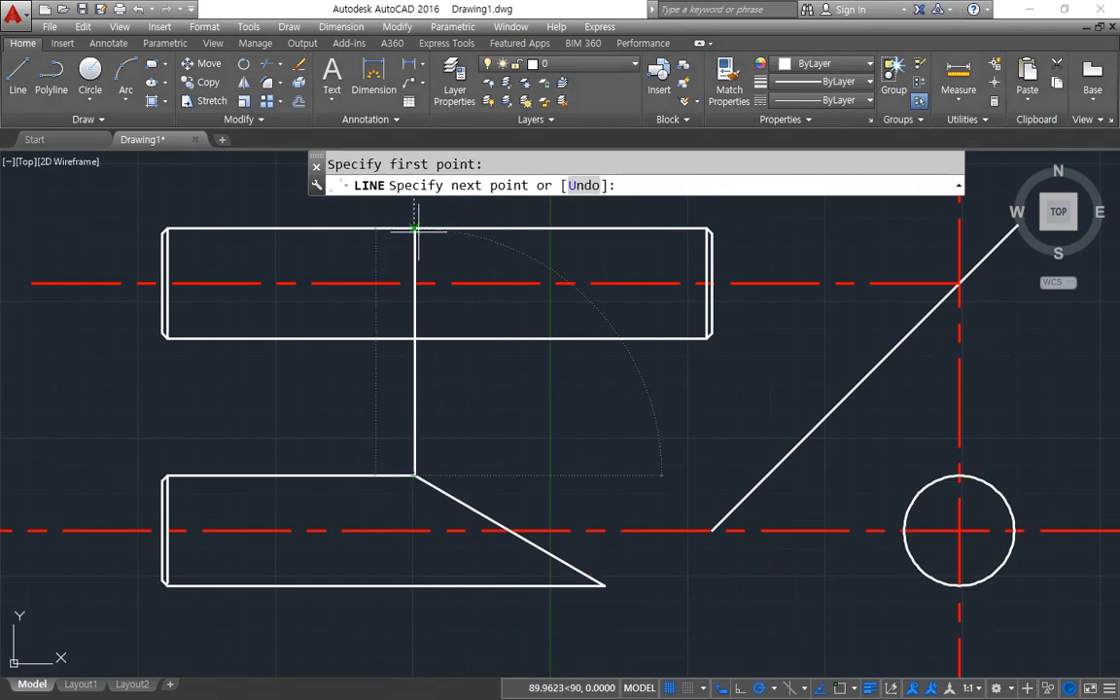
click(415, 228)
key(space)
Draw vertical projection lines from the cut's centerline intersection to above the top view, and from its lower tip to the top view's centerline.
key(space)
click(508, 530)
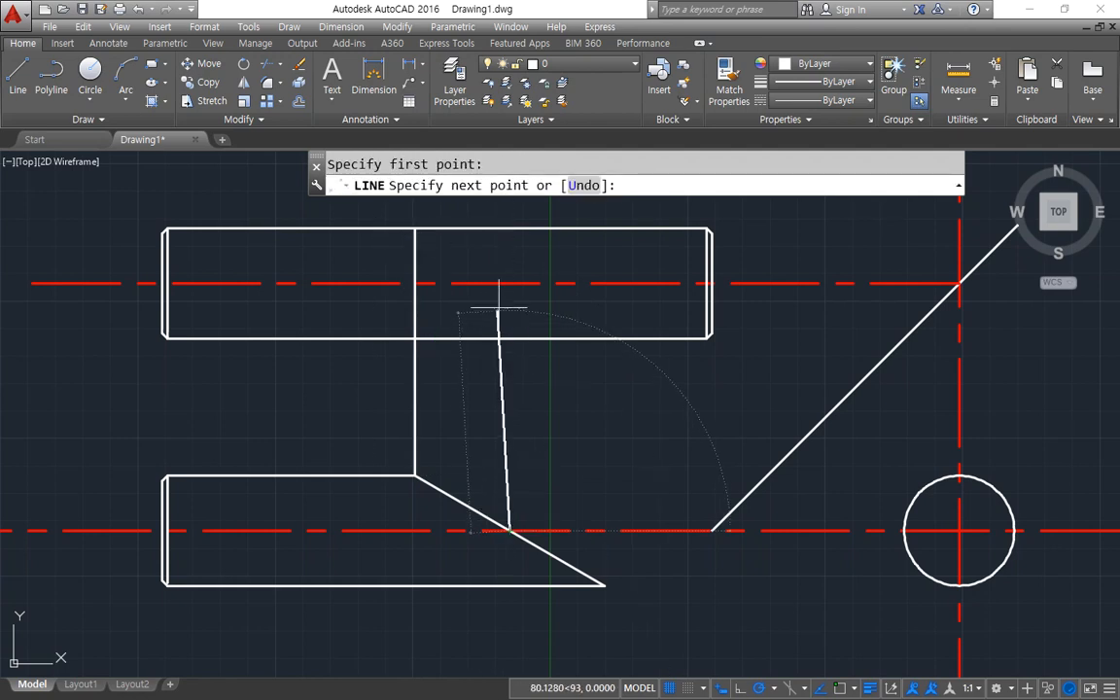
click(508, 205)
key(space)
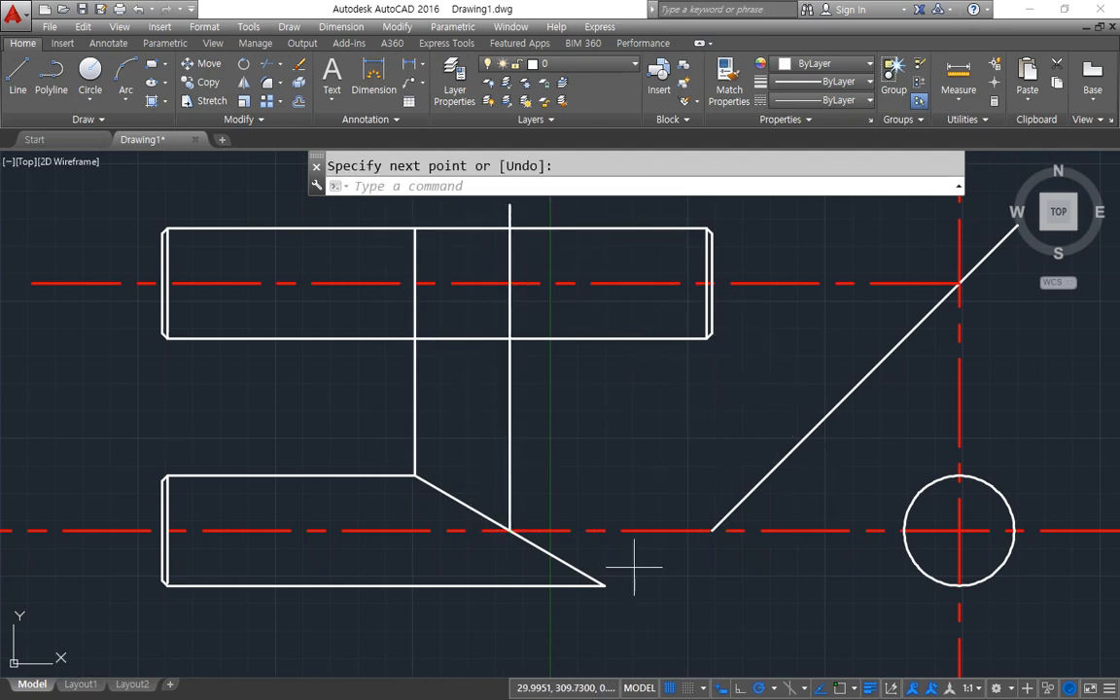
key(space)
click(604, 584)
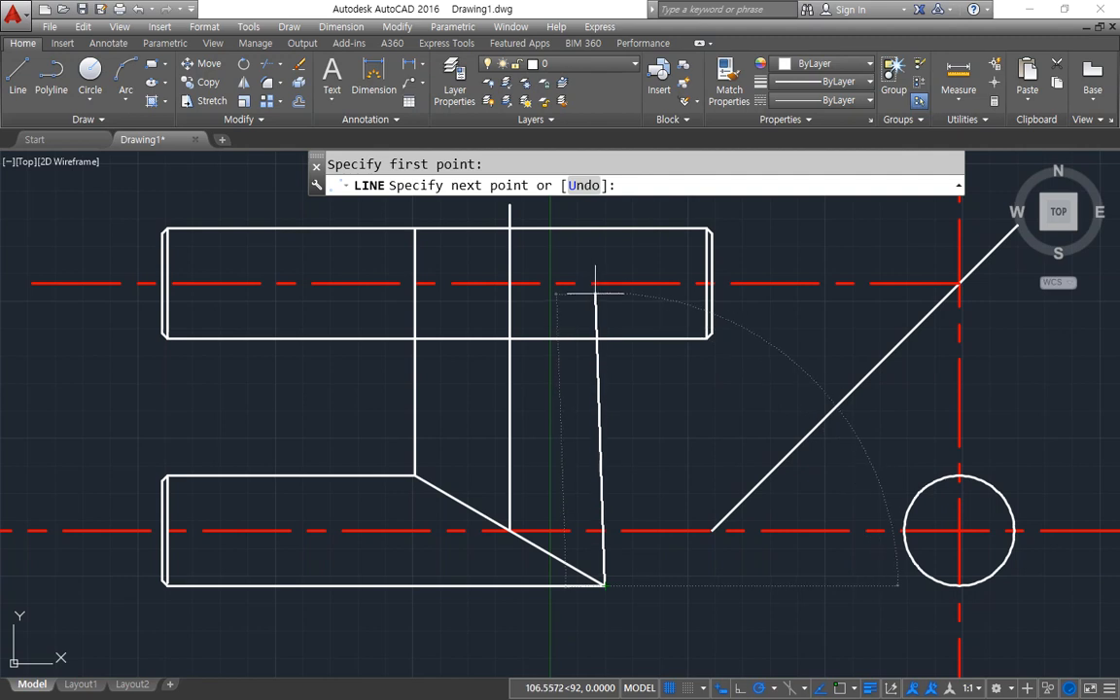
click(605, 283)
key(space)
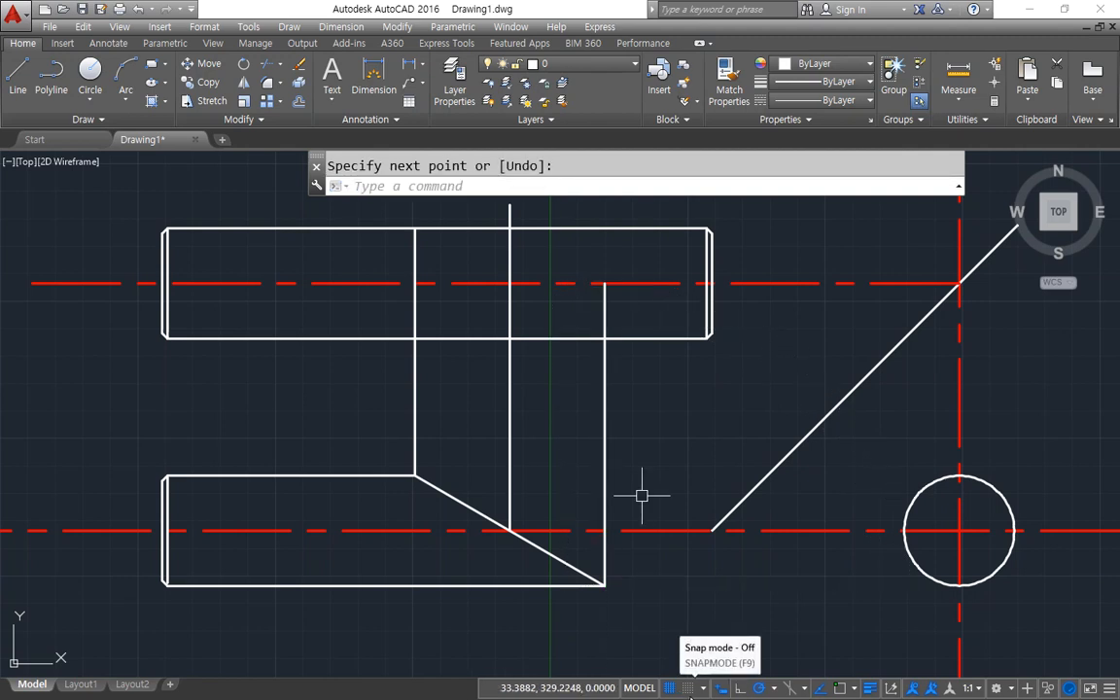
mouse_move(429, 292)
mouse_down()
mouse_move(406, 276)
mouse_move(419, 284)
mouse_up()
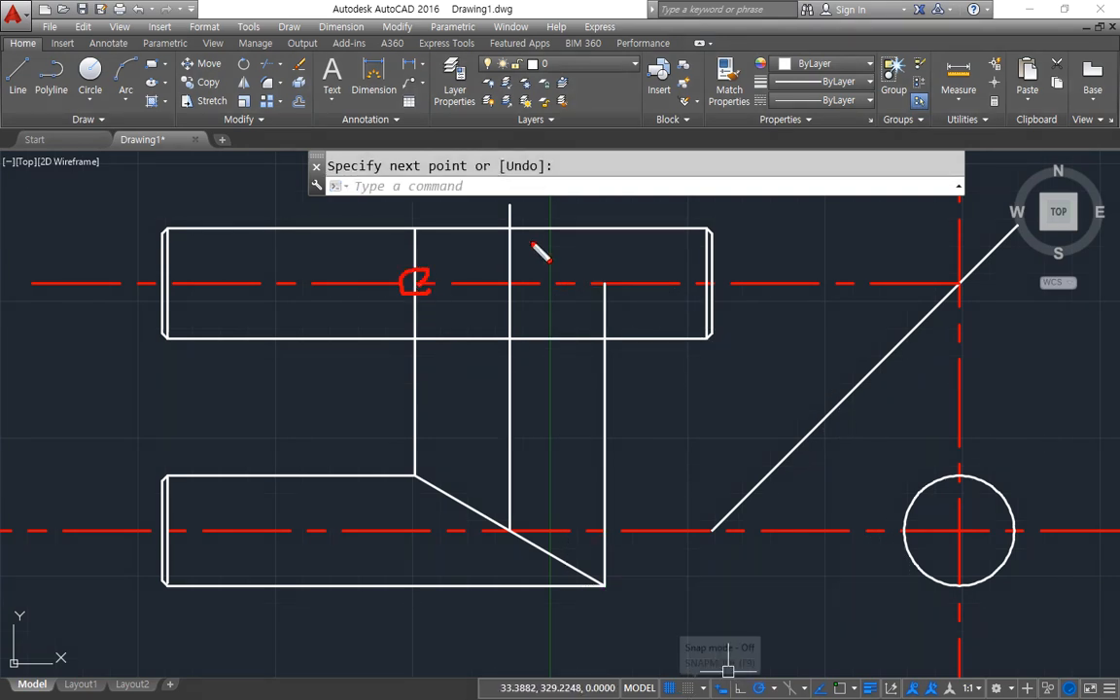
drag(520, 233, 512, 231)
mouse_move(512, 345)
mouse_down()
mouse_move(491, 335)
mouse_move(504, 324)
mouse_up()
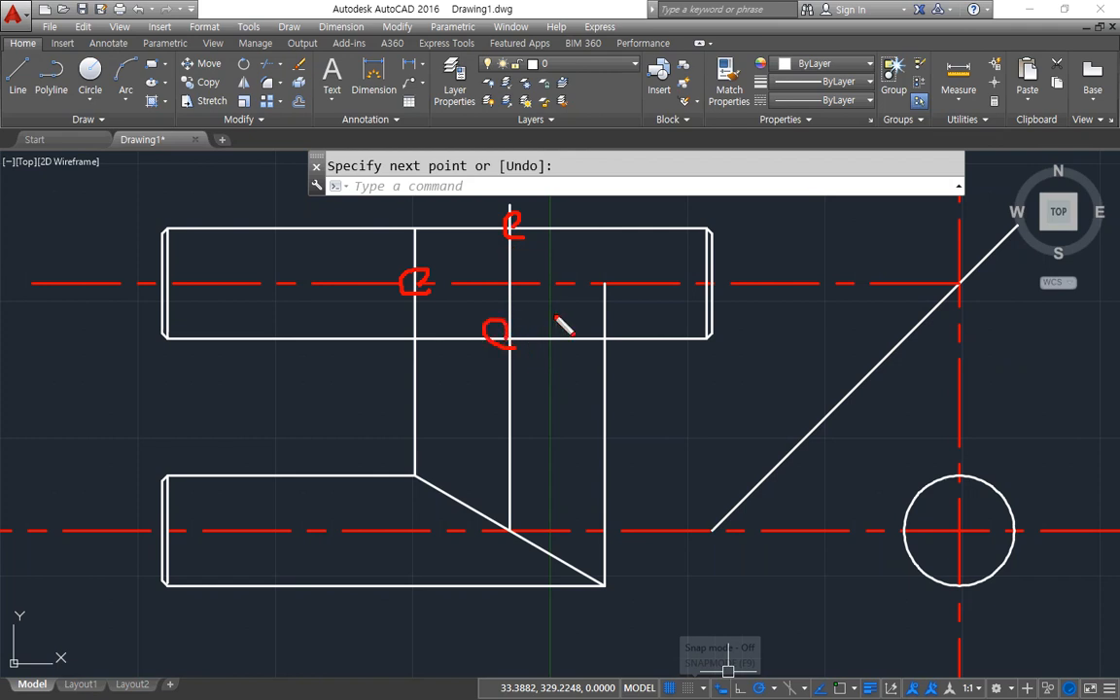
drag(595, 290, 587, 283)
drag(513, 287, 503, 284)
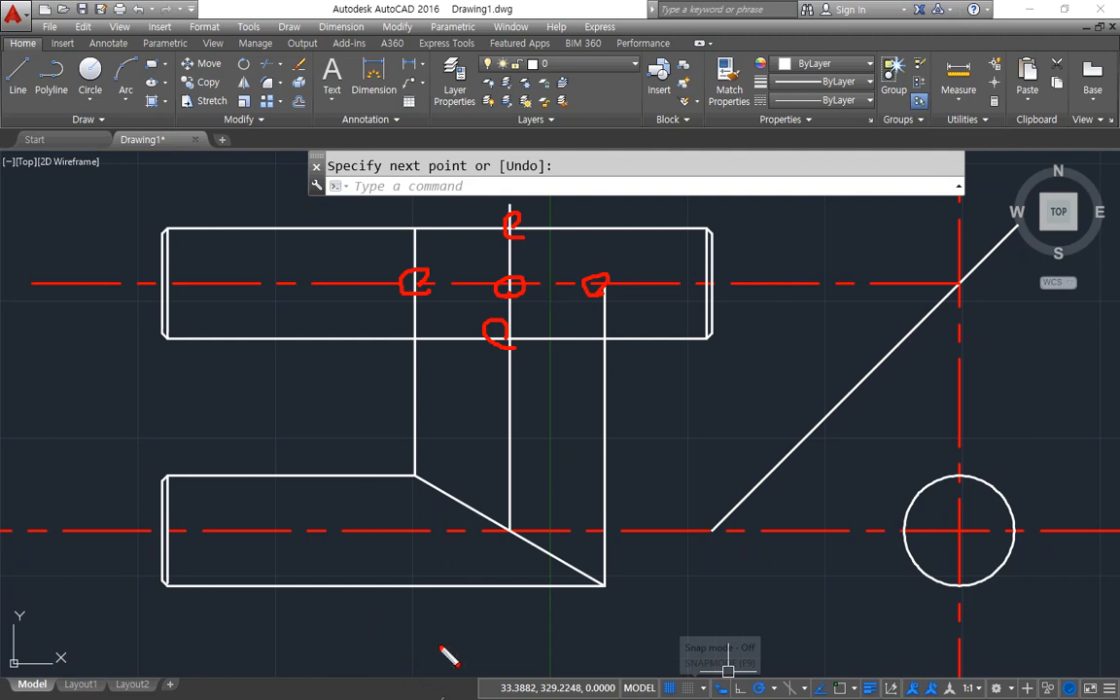
mouse_move(960, 536)
mouse_down()
mouse_move(963, 500)
mouse_move(837, 257)
mouse_move(824, 284)
mouse_up()
mouse_move(957, 605)
mouse_down()
mouse_move(909, 465)
mouse_move(977, 560)
mouse_up()
mouse_move(968, 486)
mouse_down()
mouse_move(832, 312)
mouse_move(407, 280)
mouse_move(382, 253)
mouse_move(381, 287)
mouse_up()
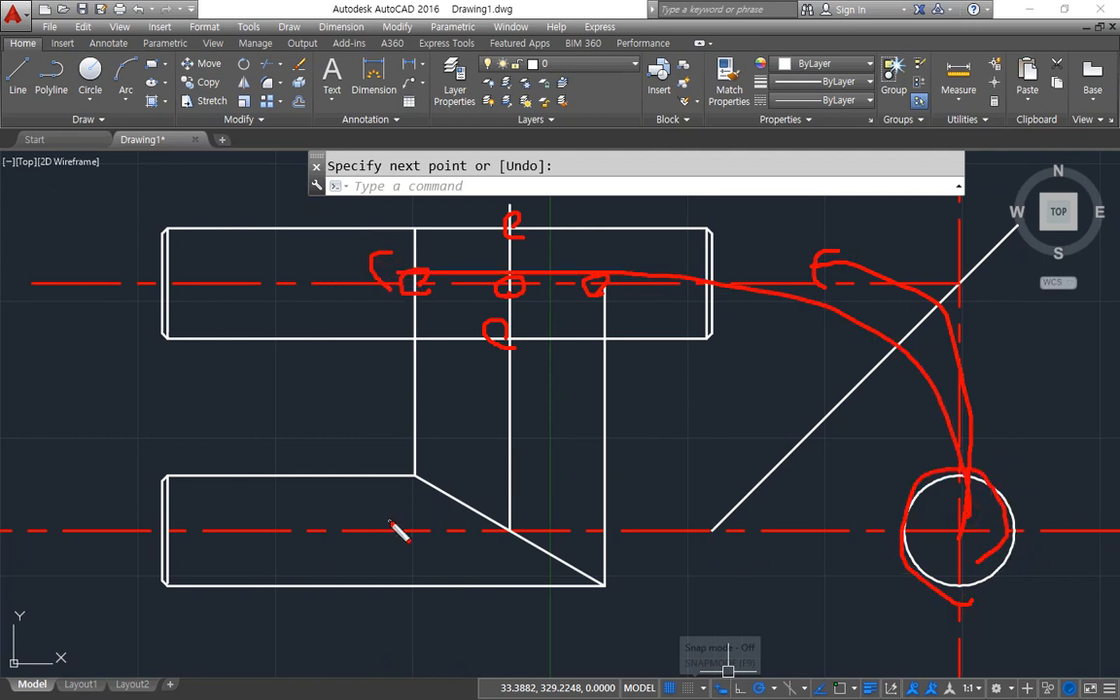
mouse_move(429, 491)
mouse_down()
mouse_move(431, 313)
mouse_move(452, 333)
mouse_up()
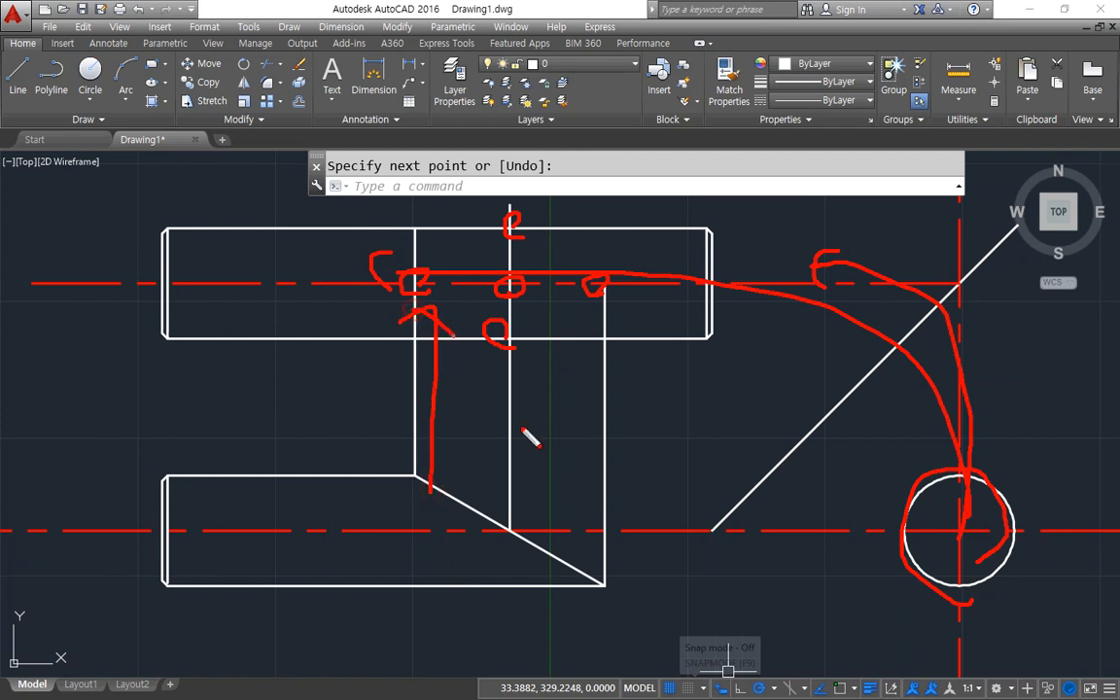
mouse_move(605, 575)
mouse_down()
mouse_move(605, 313)
mouse_move(625, 315)
mouse_up()
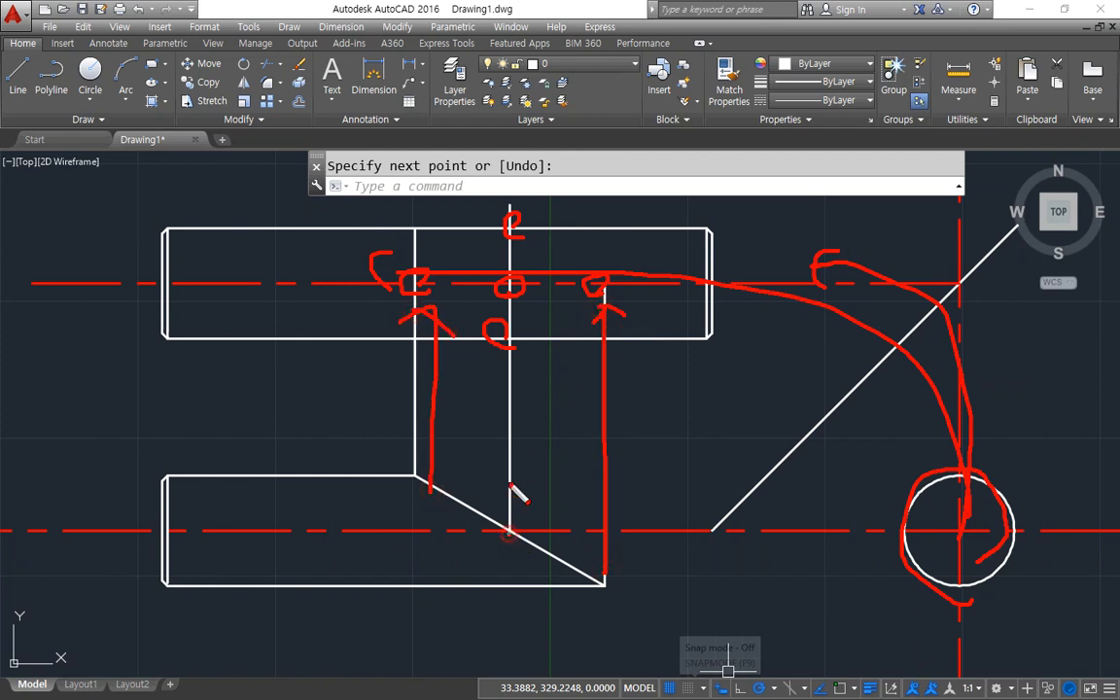
mouse_move(508, 534)
mouse_down()
mouse_move(518, 220)
mouse_move(535, 238)
mouse_up()
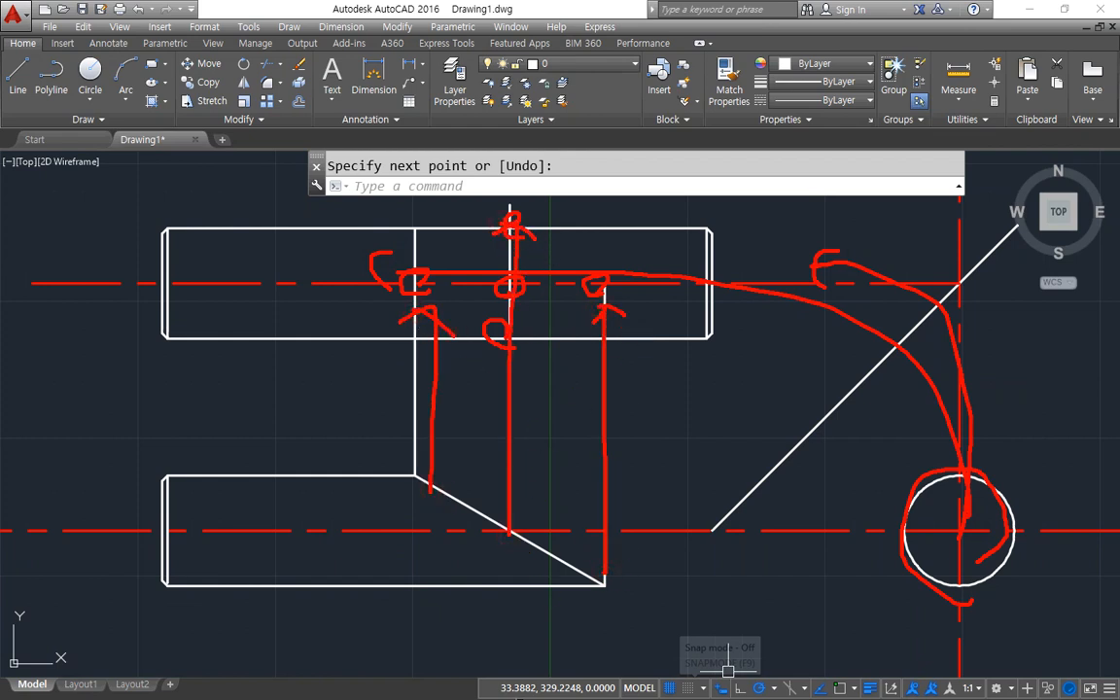
Draw an ellipse on the top view's centerline between the two outer projection lines, with its height reaching the view's upper edge.
key(Escape)
text(e)
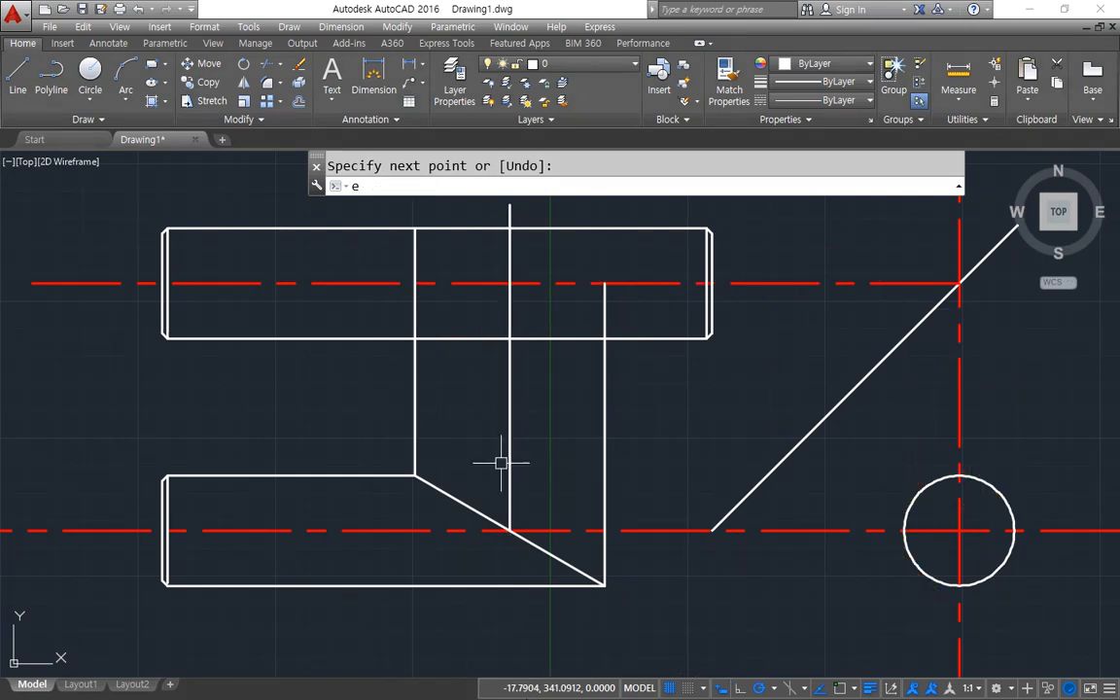
text(l)
key(Return)
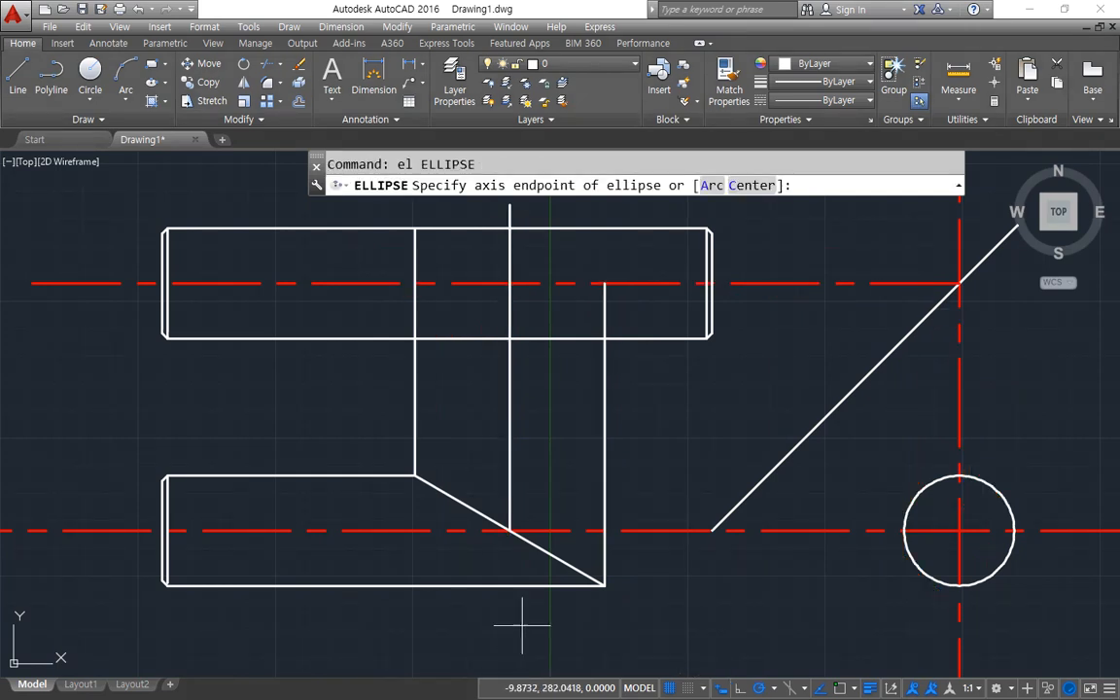
click(416, 283)
click(605, 283)
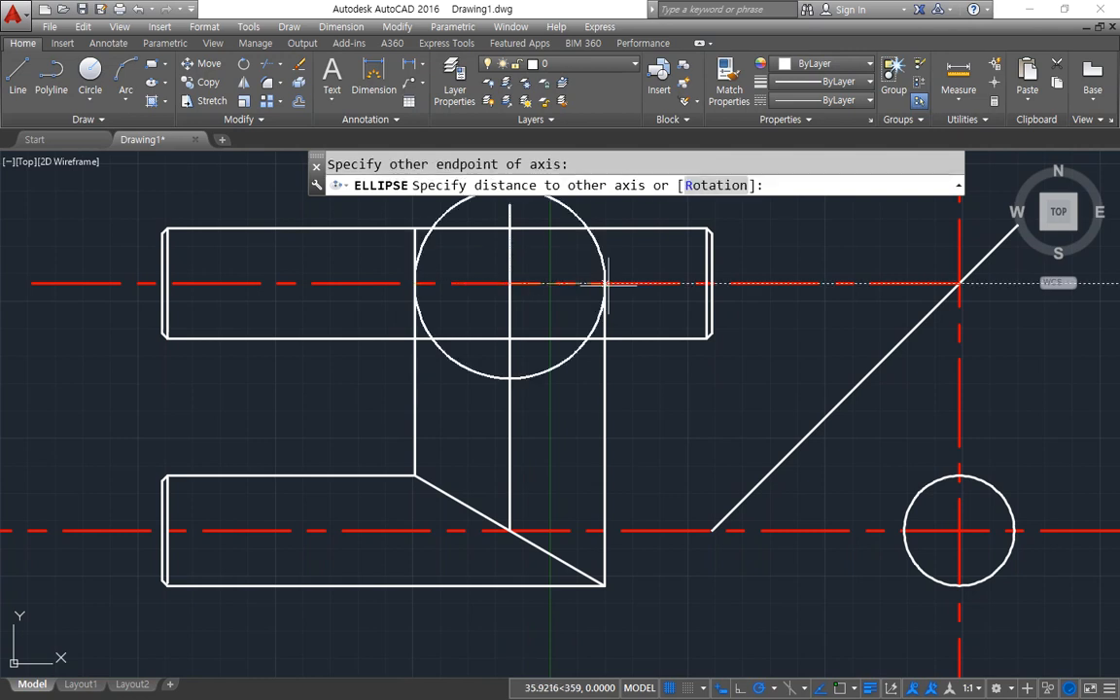
click(509, 229)
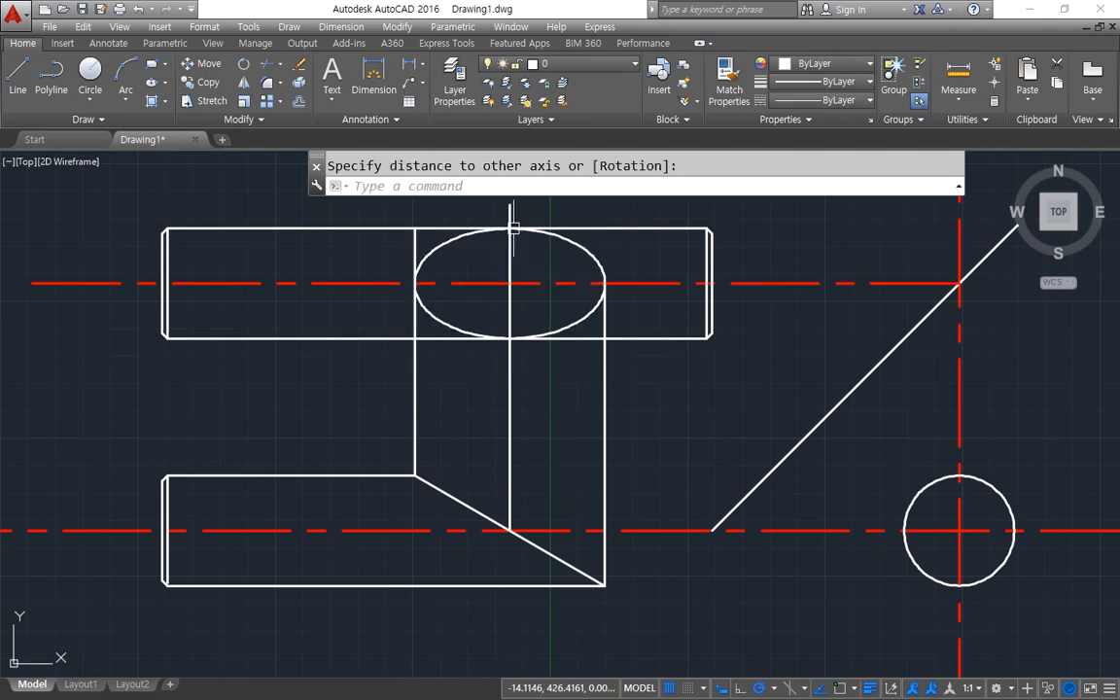
Trim the top view's upper and lower edges to the right of the middle projection line.
text(tr)
key(Return)
click(512, 375)
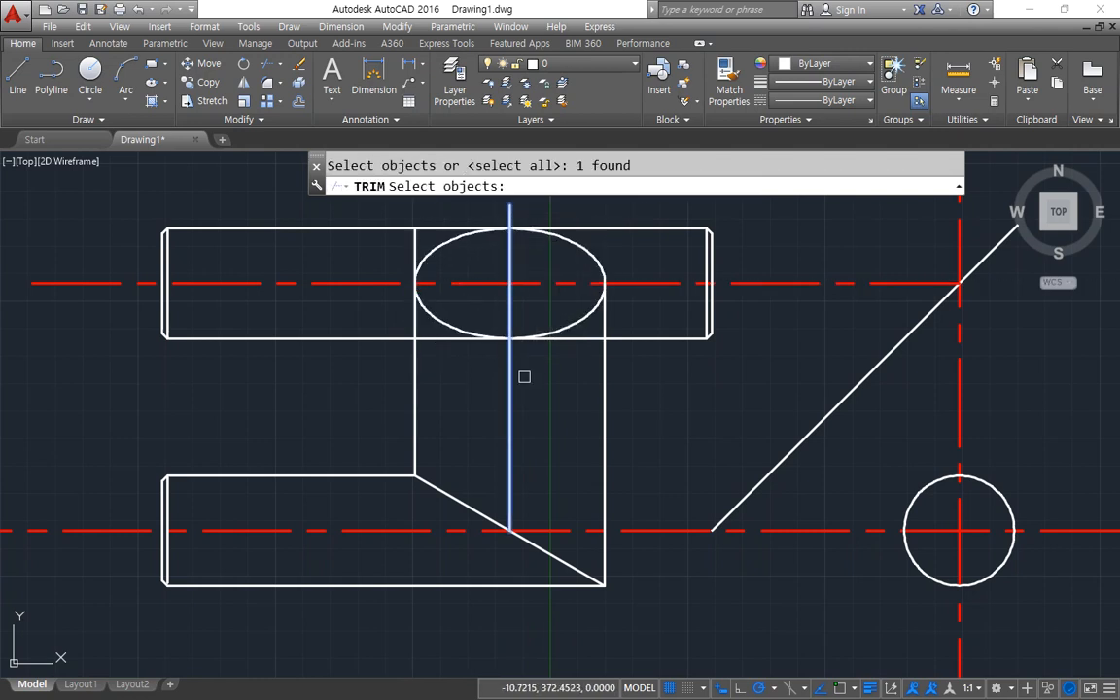
key(Return)
click(739, 365)
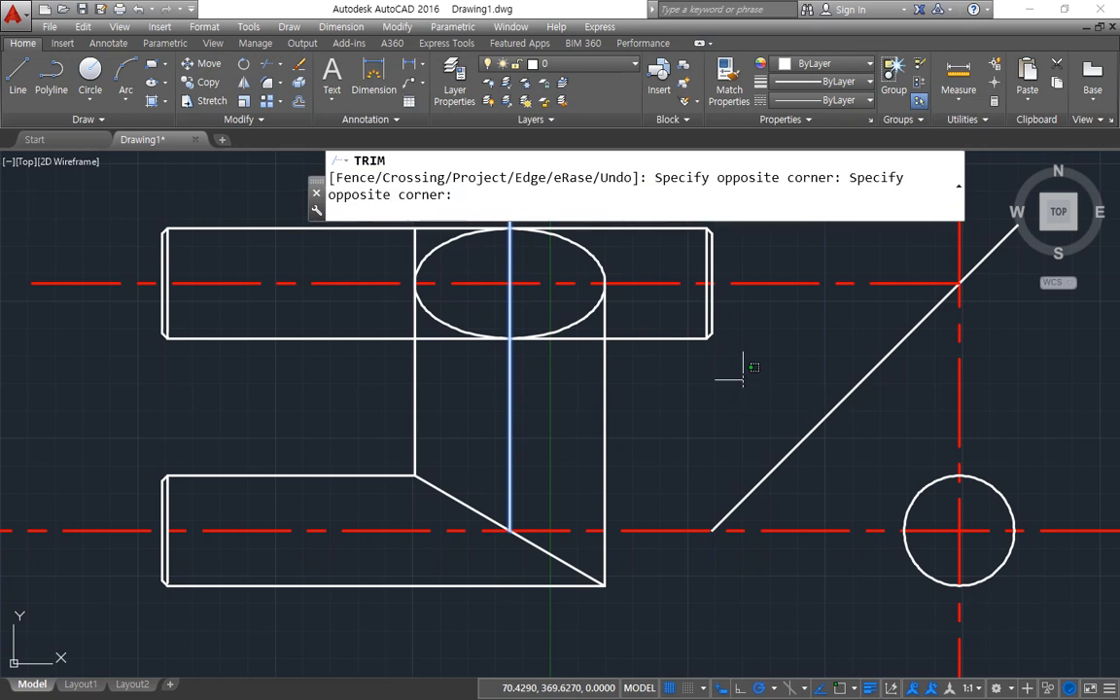
click(665, 315)
click(671, 249)
click(673, 223)
key(Return)
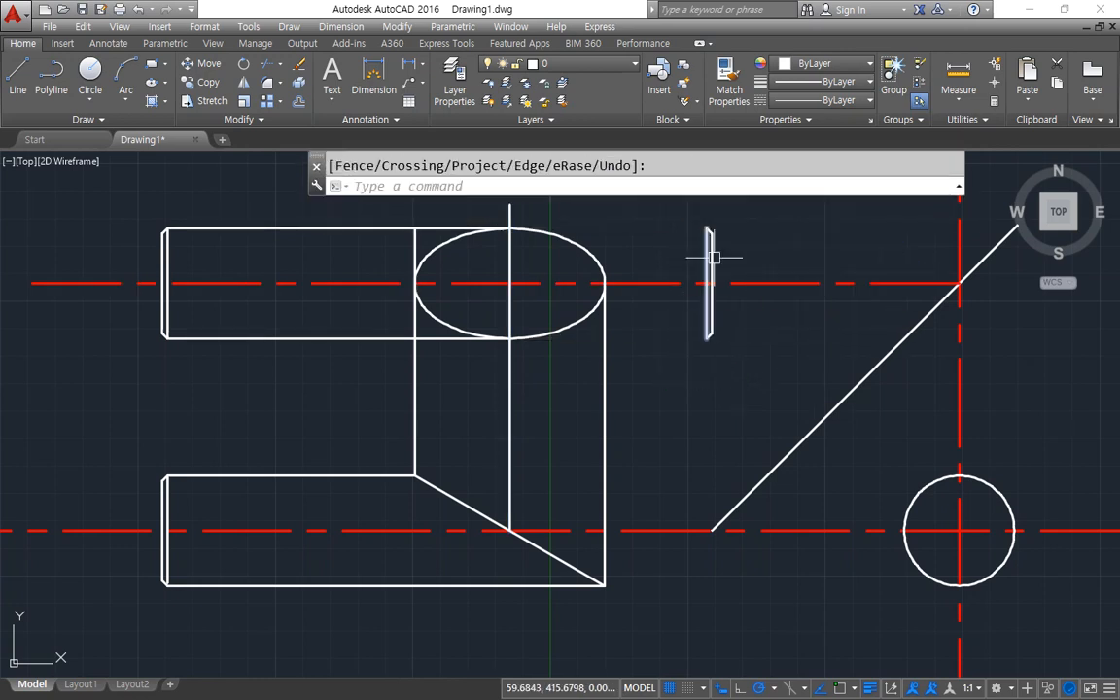
Erase the leftover chamfered right end of the top view.
click(726, 251)
click(700, 236)
click(670, 231)
click(737, 350)
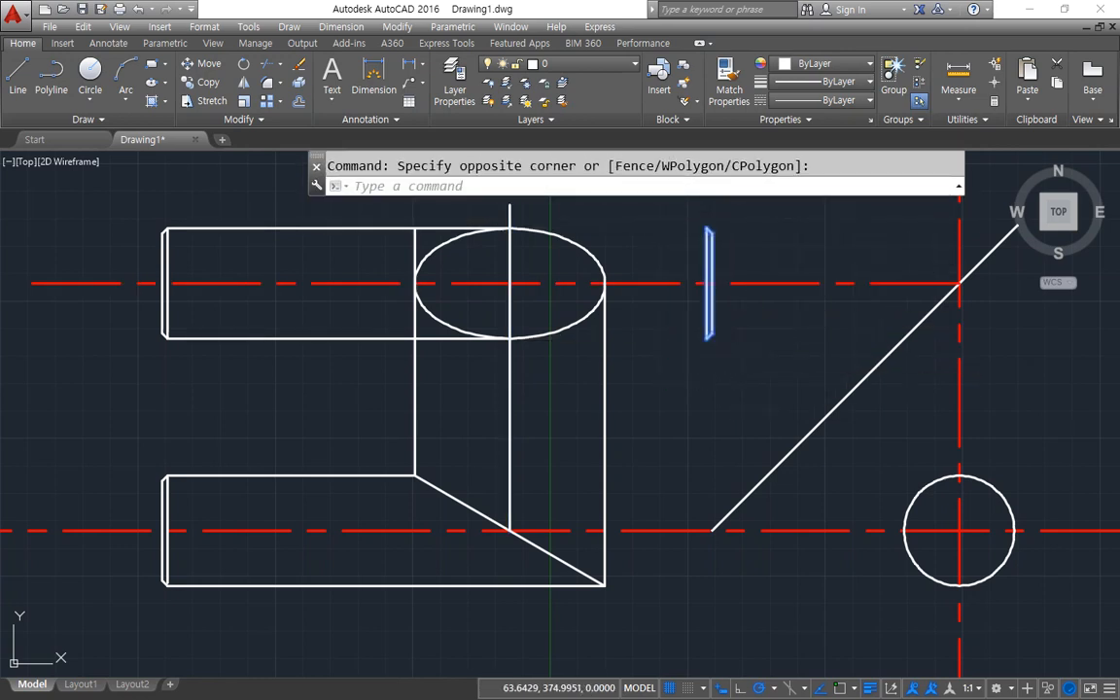
key(Delete)
Erase the two outer vertical projection lines between the front and top views.
click(622, 459)
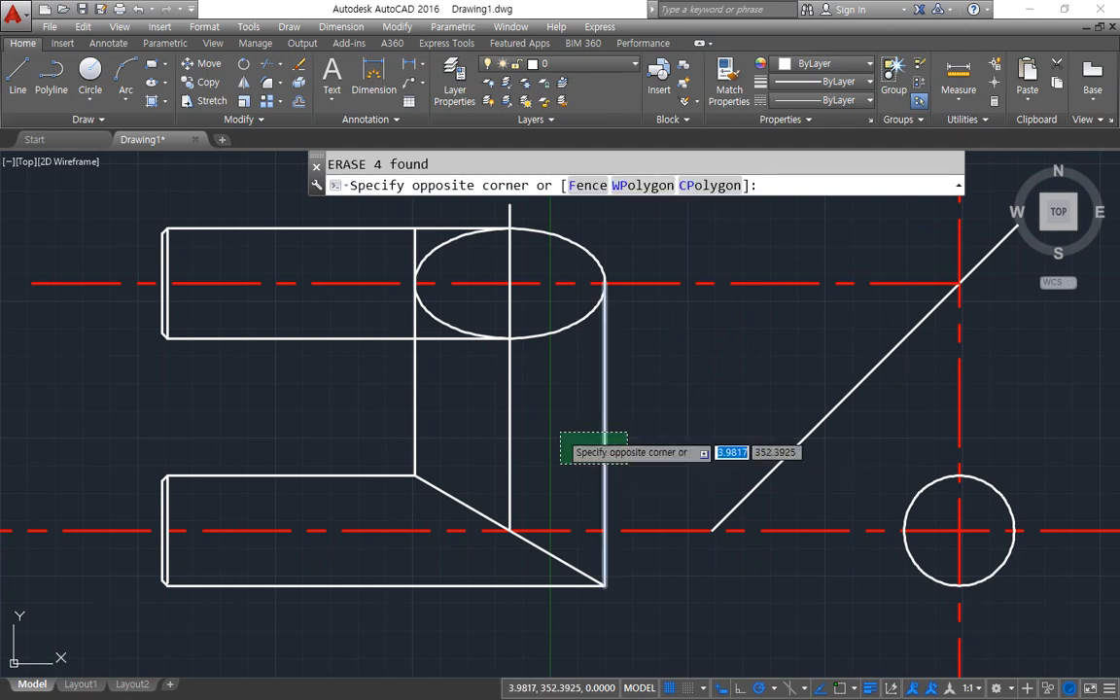
click(561, 430)
click(365, 398)
key(Delete)
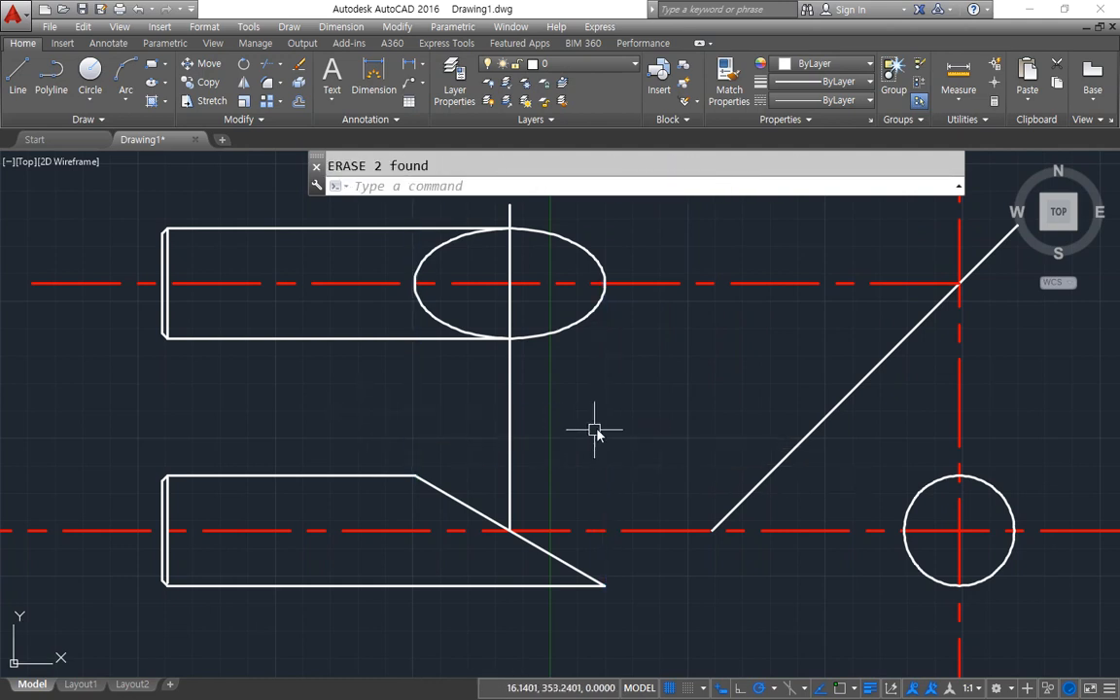
text(m)
key(Return)
key(Escape)
Match the remaining vertical projection line's properties to the top view's red centerline.
text(ma)
key(Return)
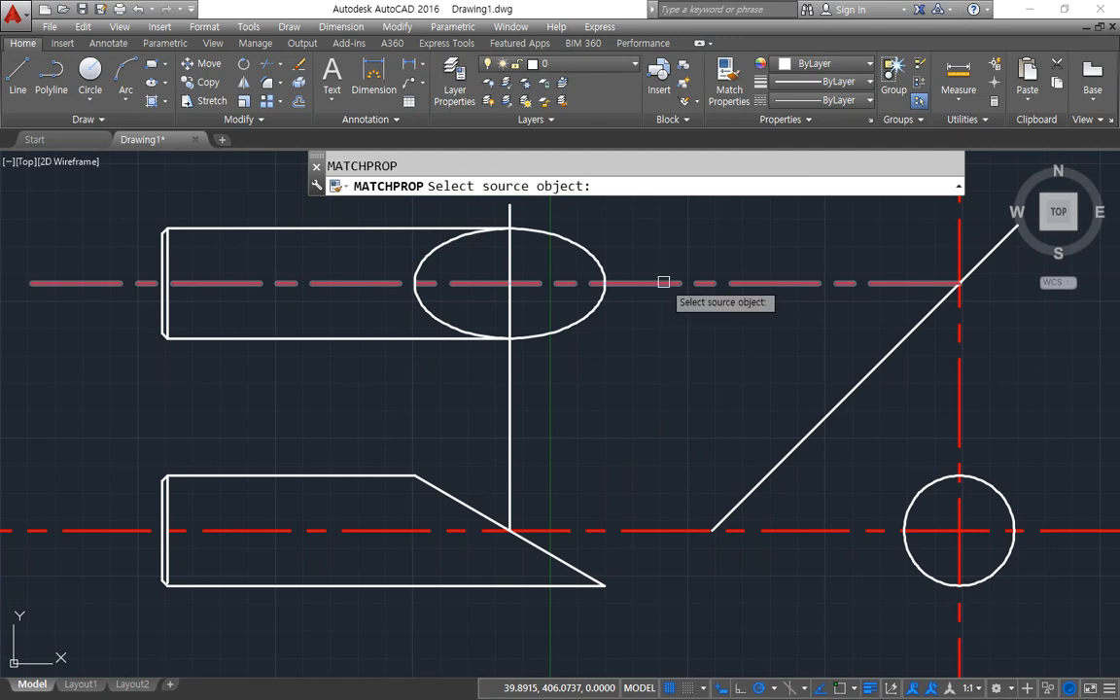
click(663, 282)
click(509, 420)
key(Return)
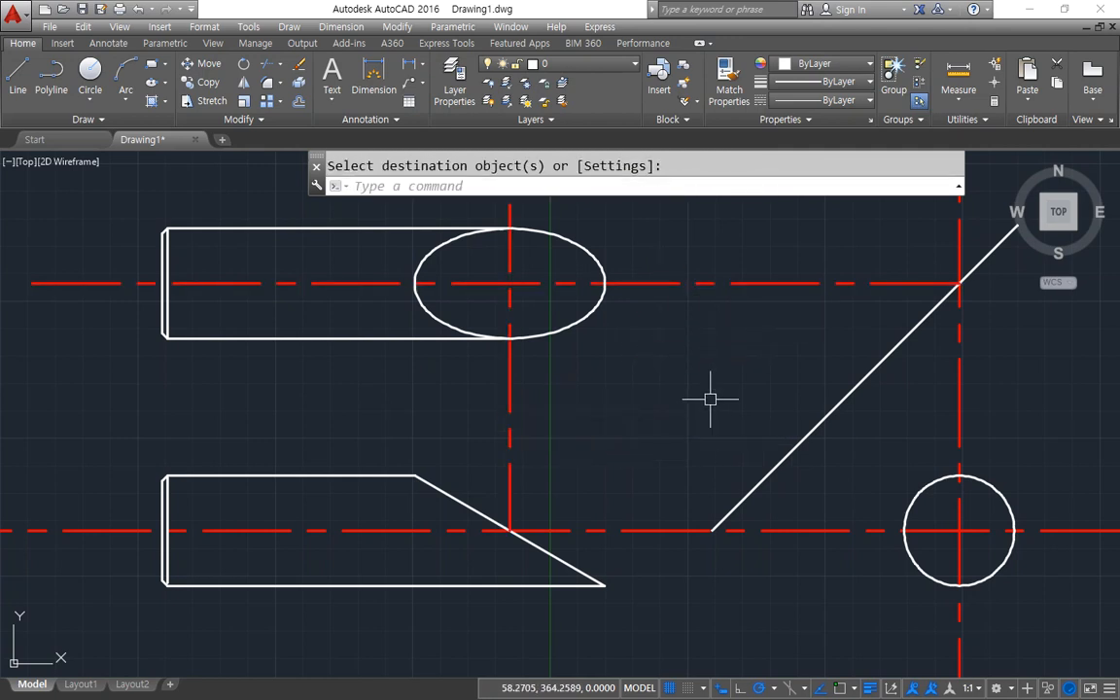
Draw horizontal, vertical and 120° slanted construction lines through one common point in an empty area of the drawing.
middle_drag(722, 407, 726, 433)
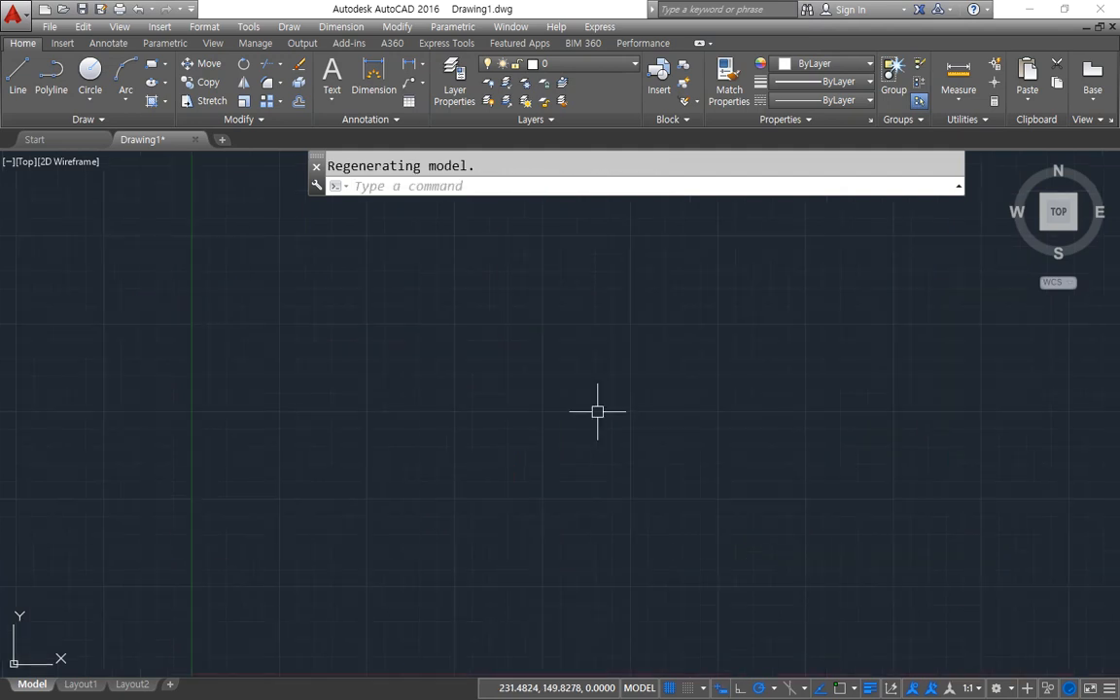
text(XL)
key(Return)
click(506, 416)
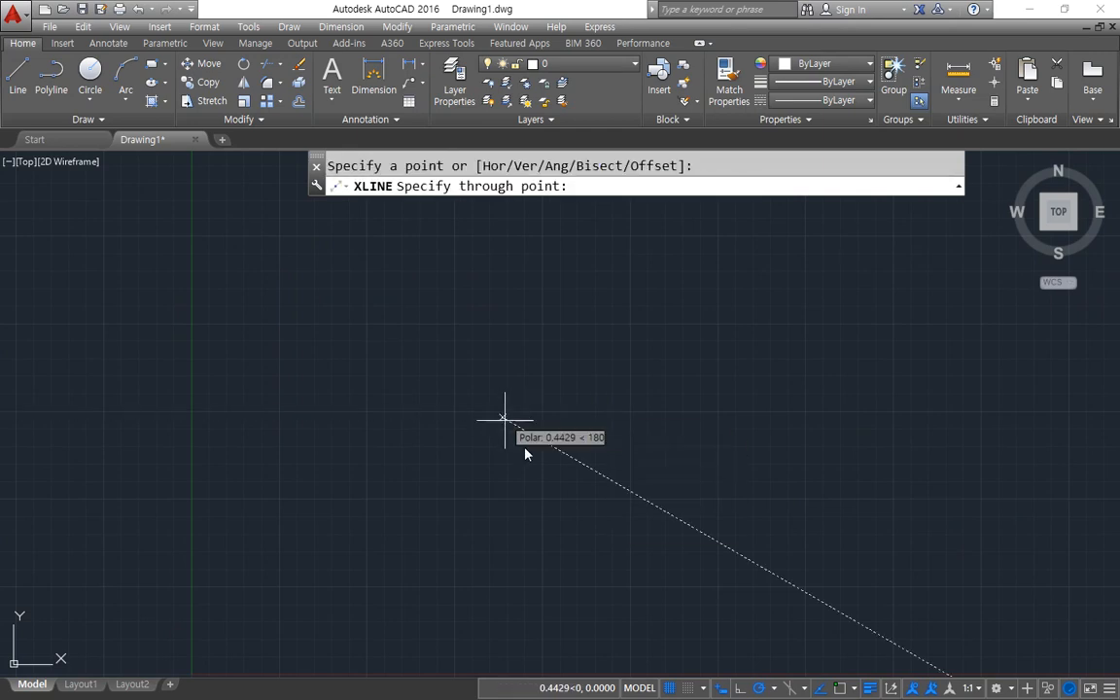
click(632, 416)
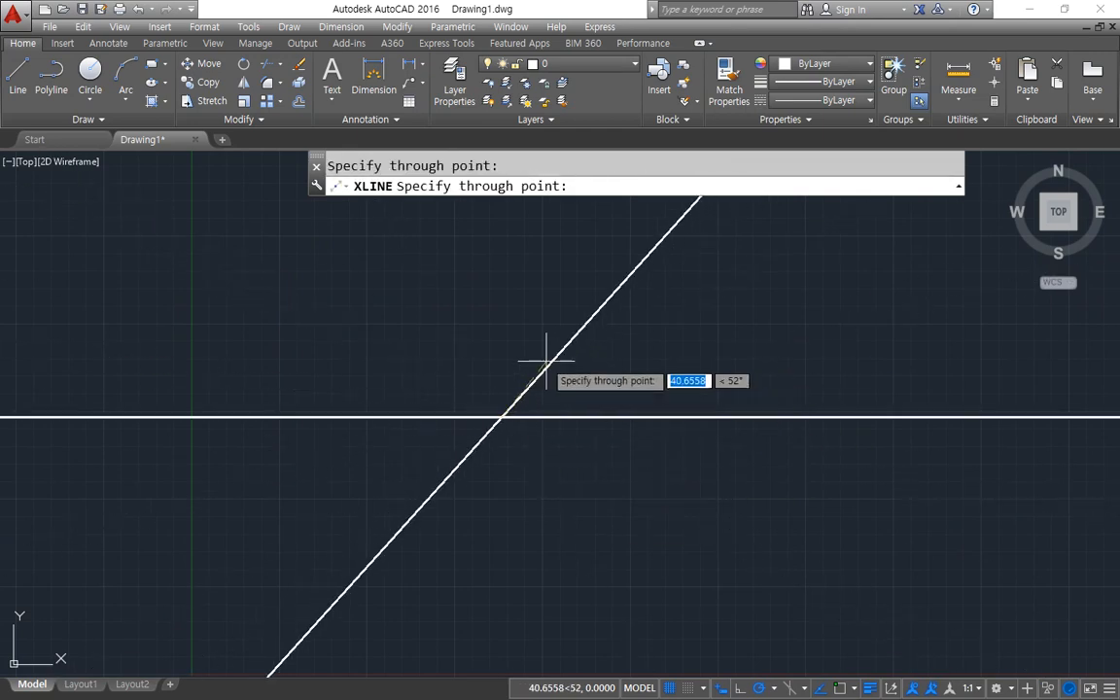
click(501, 337)
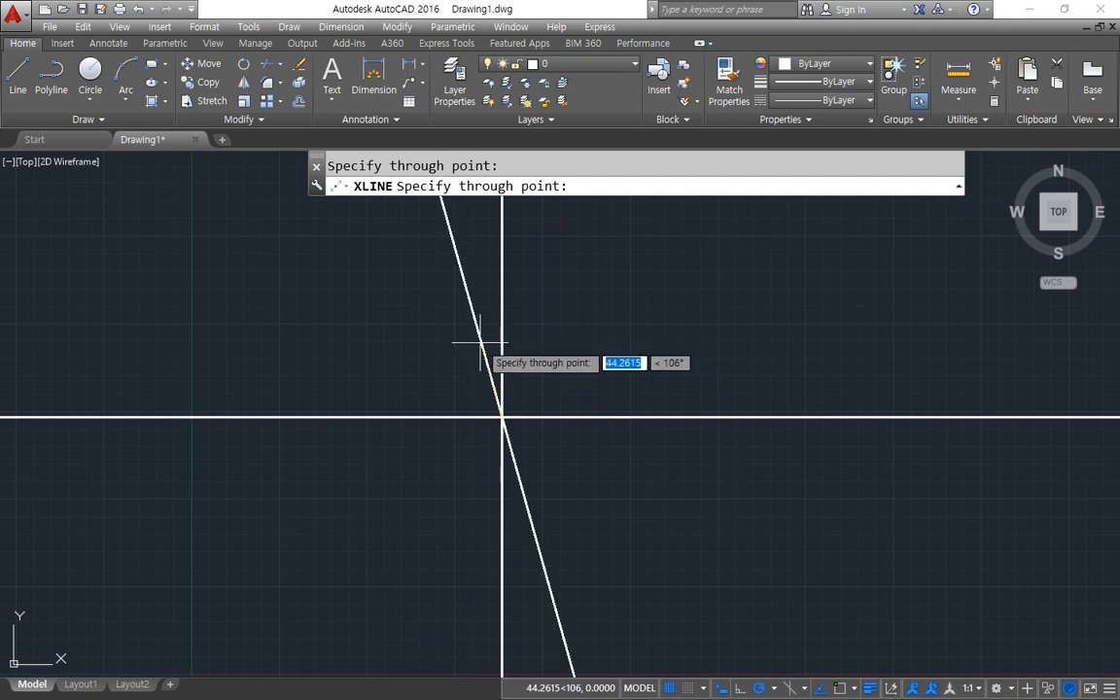
click(467, 352)
key(Return)
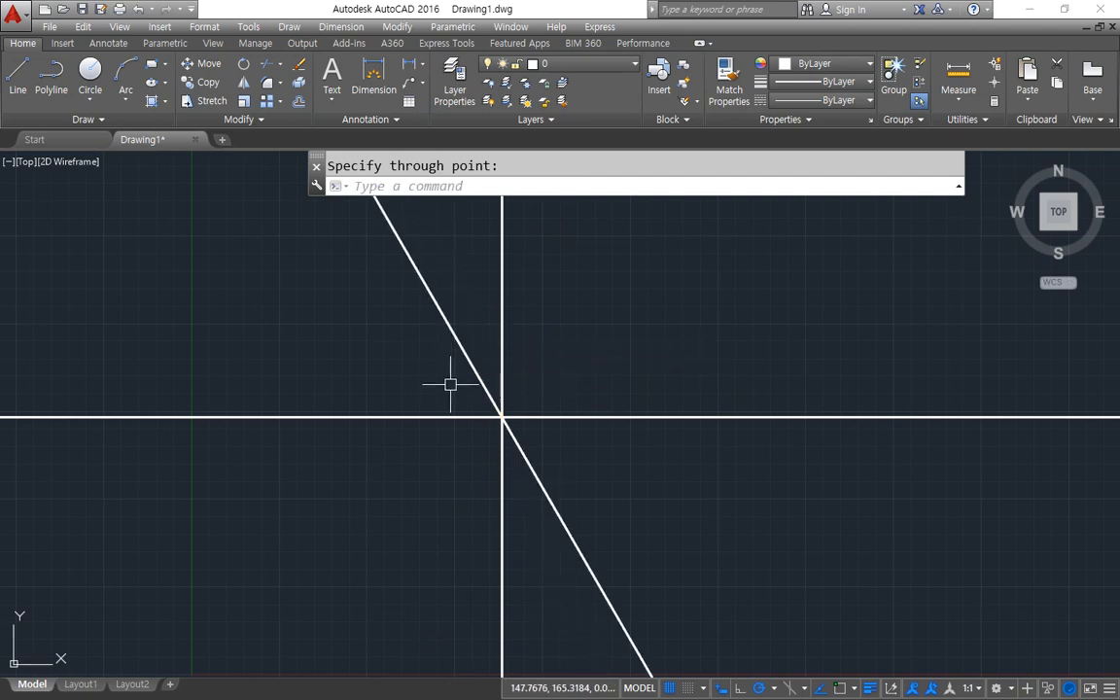
Draw a circle of radius 50 centered on the intersection of the construction lines.
text(c)
key(Return)
click(501, 416)
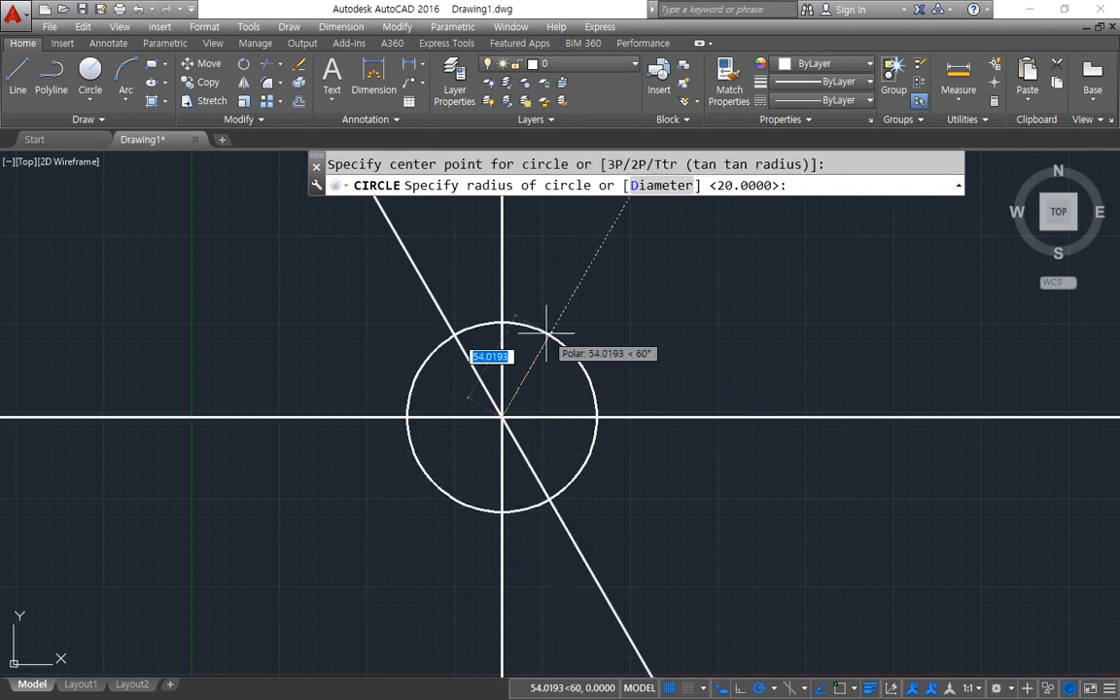
text(50)
key(Return)
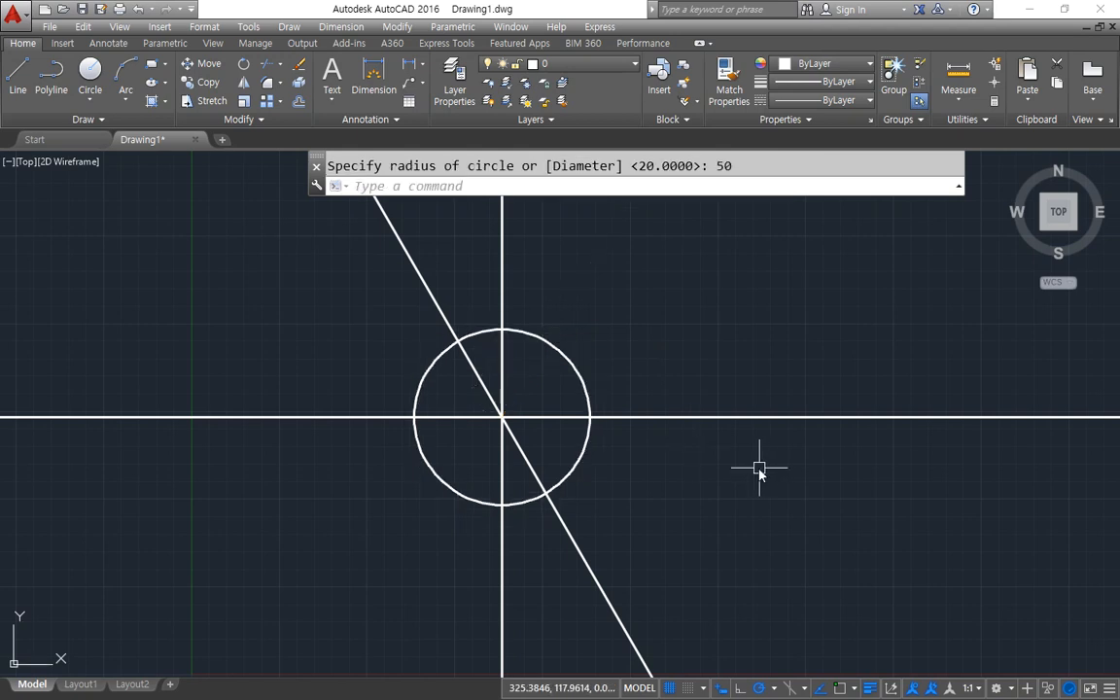
Trim the three construction lines outside the circle and erase the circle.
text(tr)
key(Return)
key(Return)
click(722, 468)
click(671, 368)
click(342, 256)
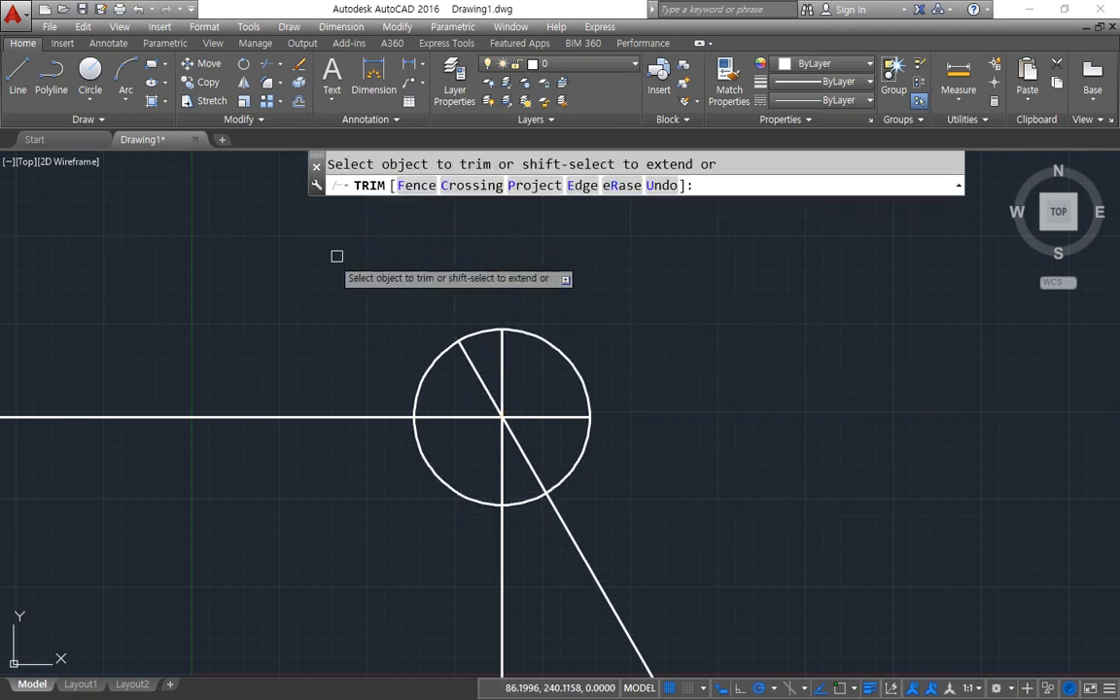
click(232, 306)
click(190, 535)
click(193, 546)
click(584, 545)
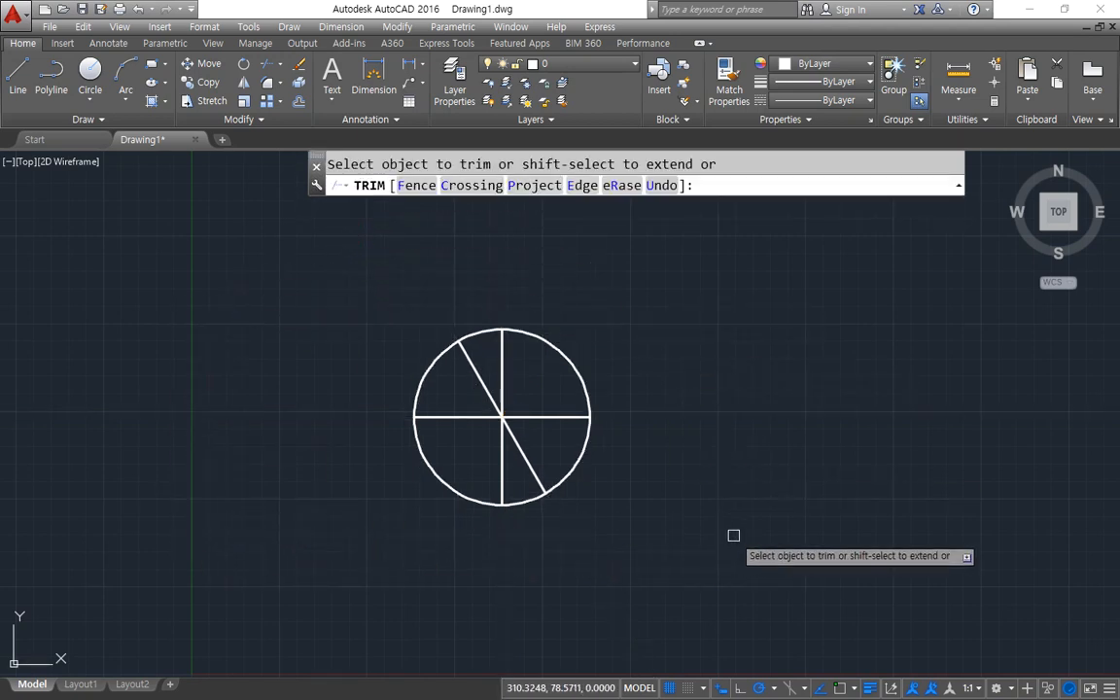
key(Return)
click(568, 469)
key(Delete)
Trim off the part of the slanted line below the common intersection, using all objects as cutting edges.
text(tr)
key(space)
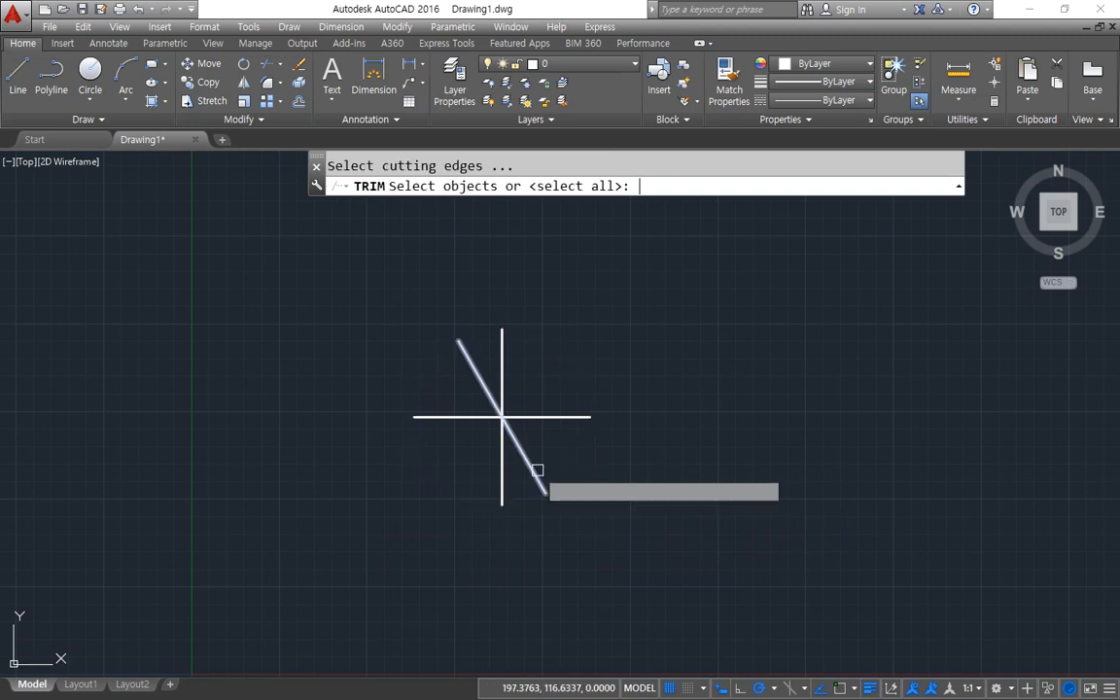
key(space)
click(536, 469)
key(space)
scroll(506, 412, up, 4)
mouse_move(489, 447)
middle_down()
mouse_move(512, 476)
mouse_move(593, 519)
middle_up()
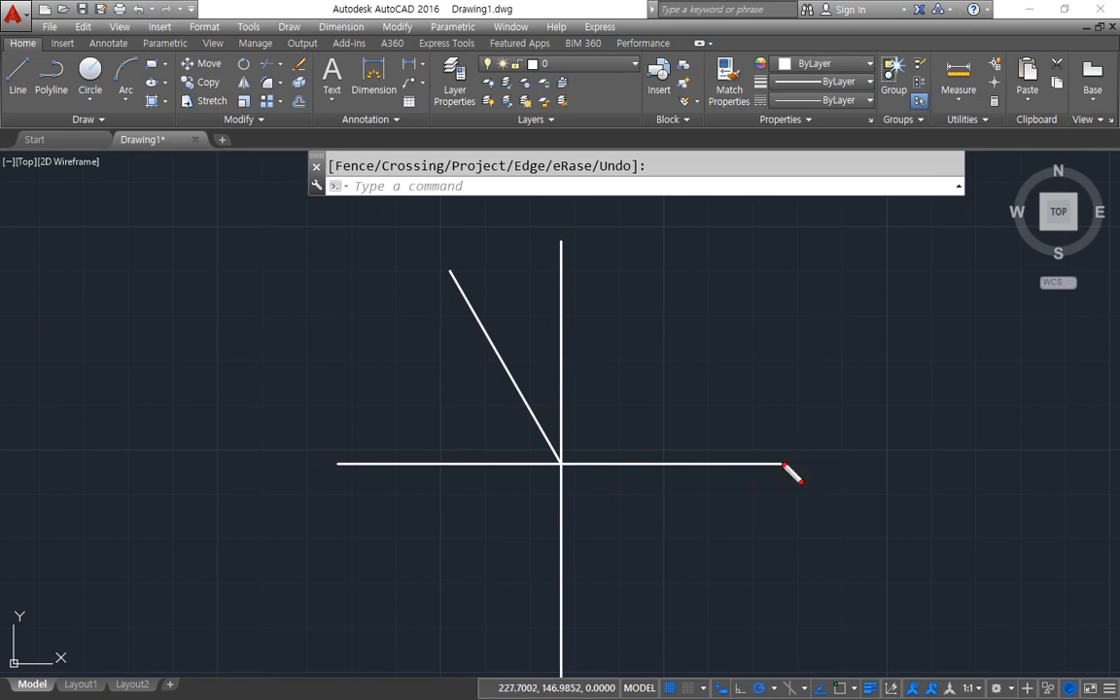
mouse_move(782, 464)
mouse_down()
mouse_move(758, 390)
mouse_move(562, 244)
mouse_move(443, 256)
mouse_up()
mouse_move(437, 236)
mouse_down()
mouse_move(438, 253)
mouse_move(461, 258)
mouse_up()
mouse_move(810, 440)
mouse_down()
mouse_move(810, 452)
mouse_move(780, 454)
mouse_up()
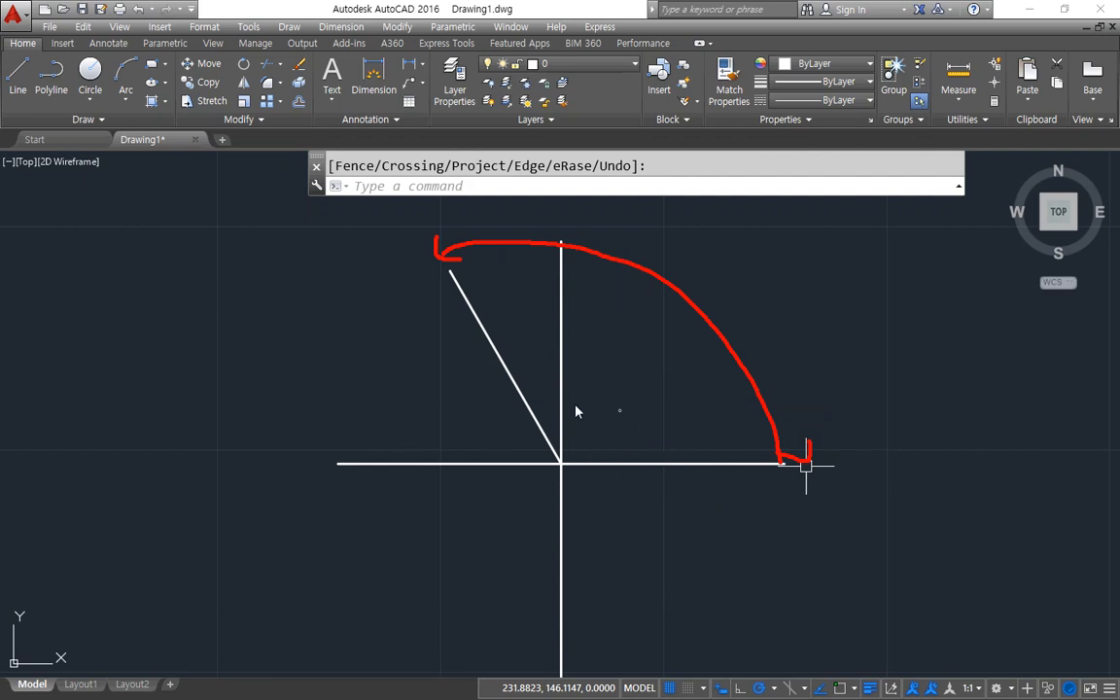
key(Escape)
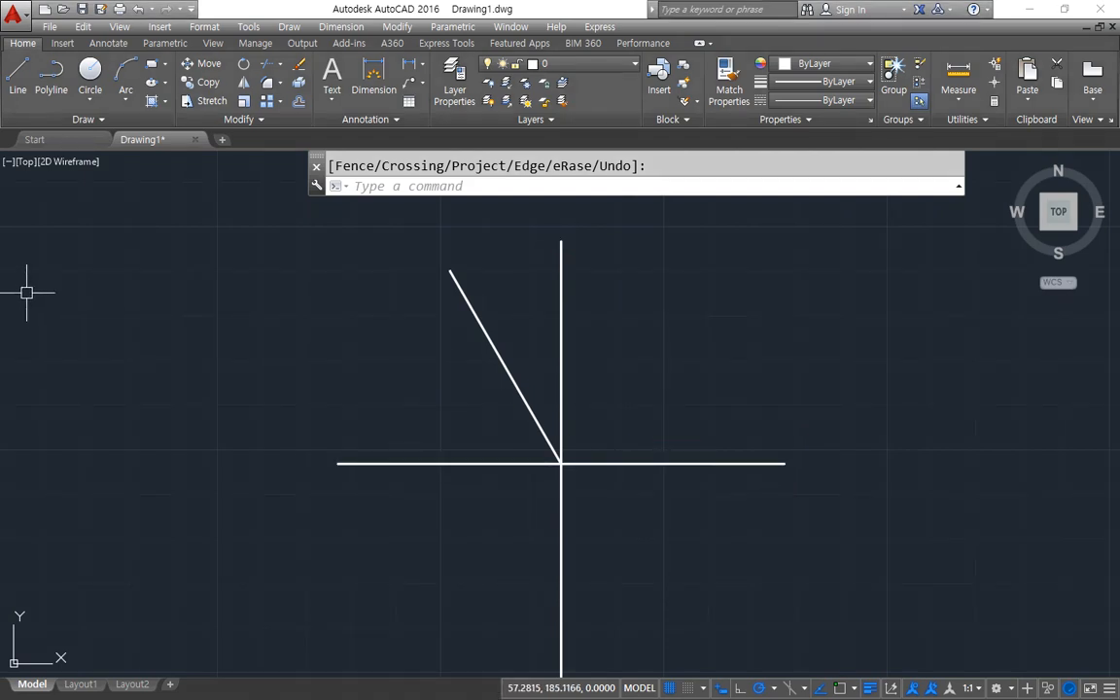
Draw a 3-Point arc from the horizontal line's right end through the vertical line's upper end to the slanted line's upper end.
click(125, 97)
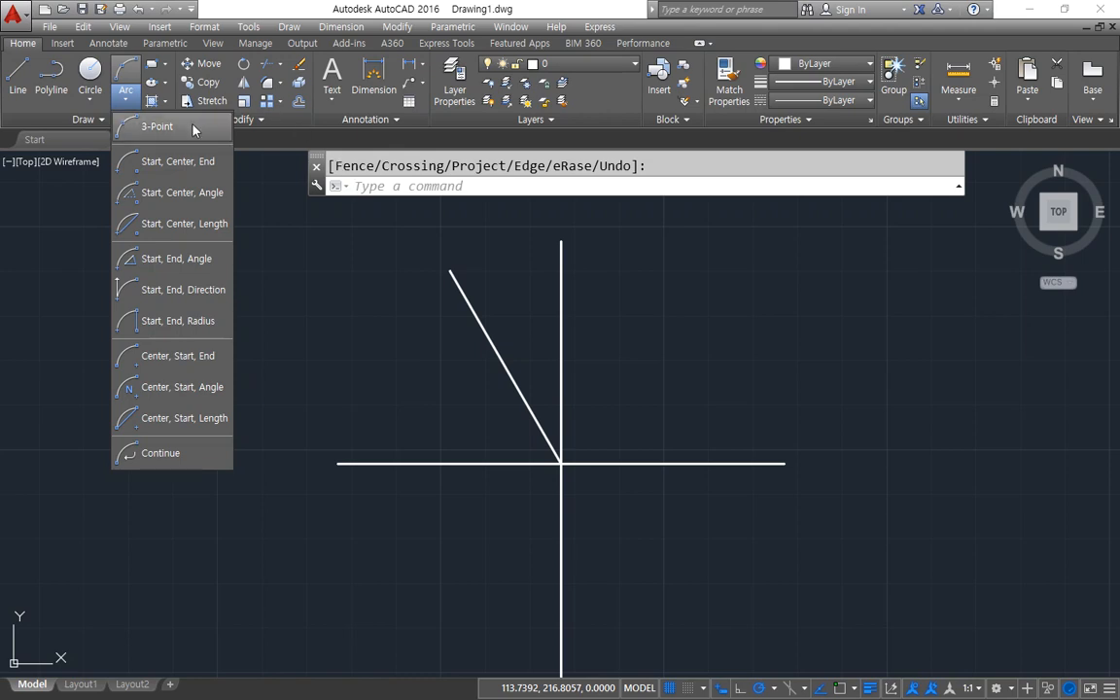
click(156, 125)
click(783, 462)
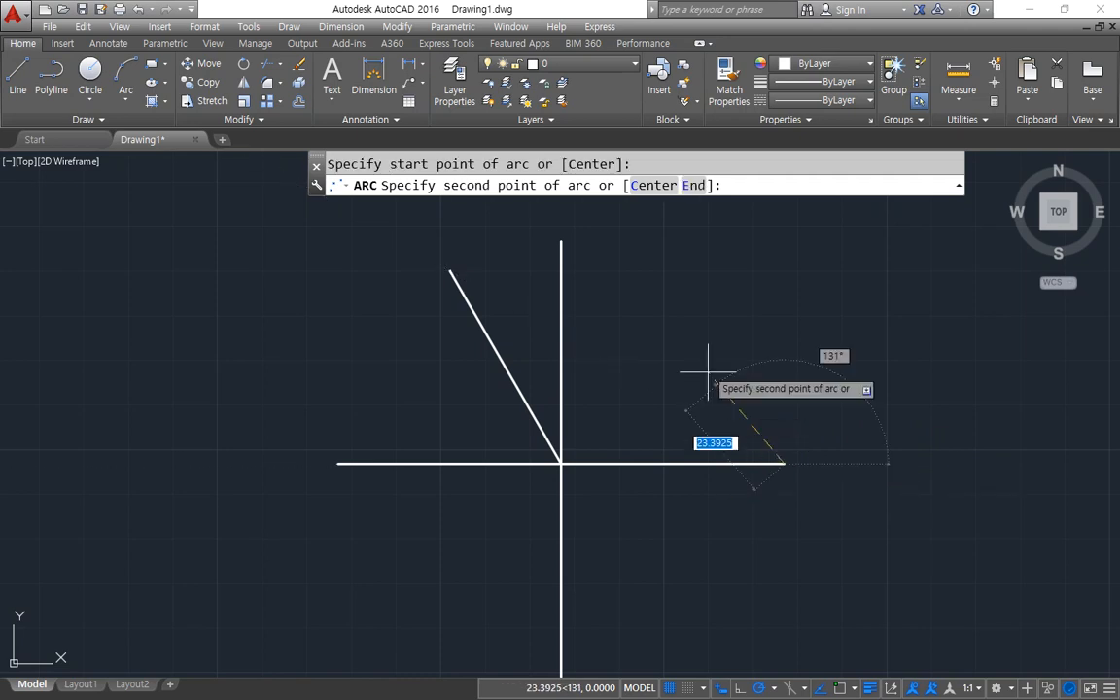
click(561, 241)
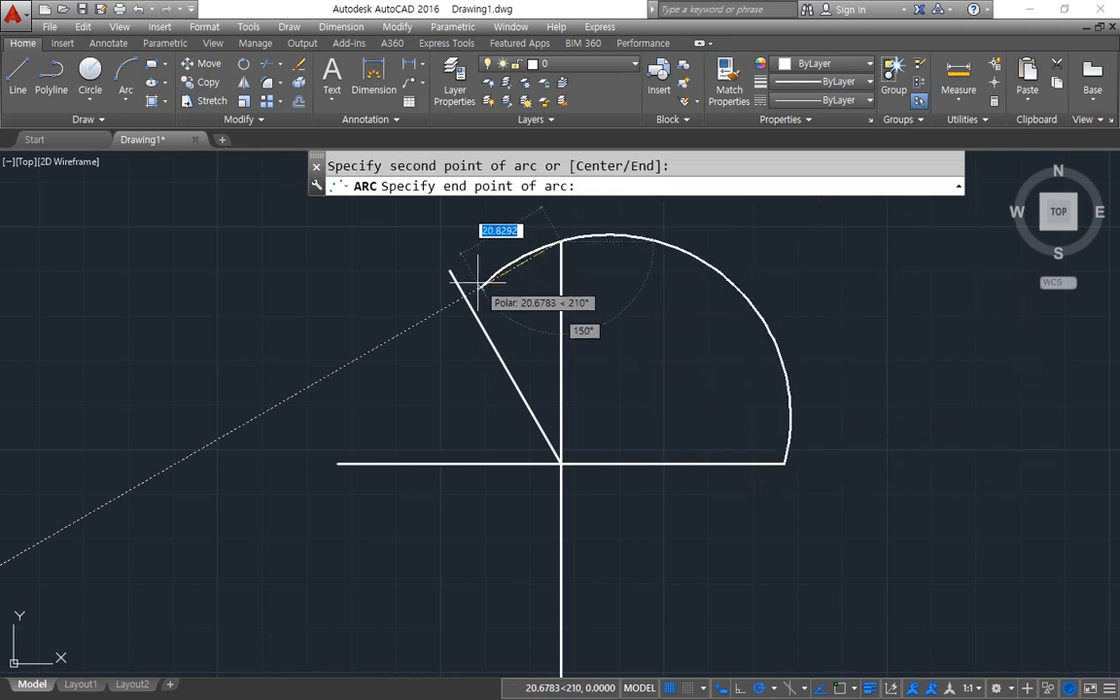
click(450, 271)
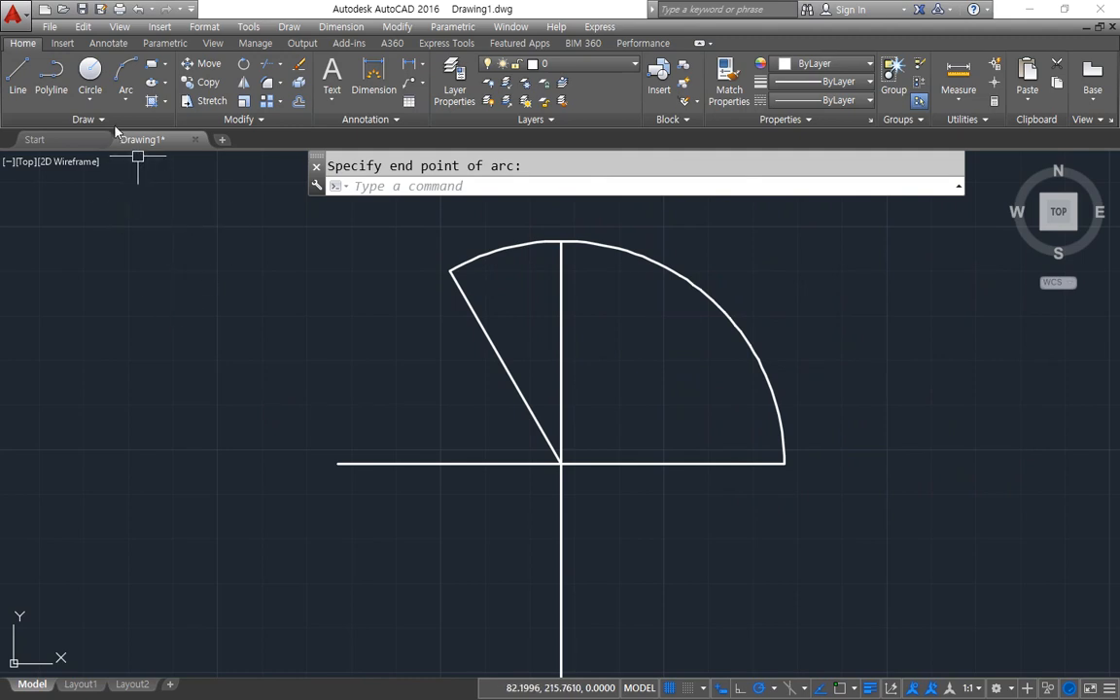
Continue the arc tangentially from the slanted line's upper end to the vertical line's lower end.
click(125, 100)
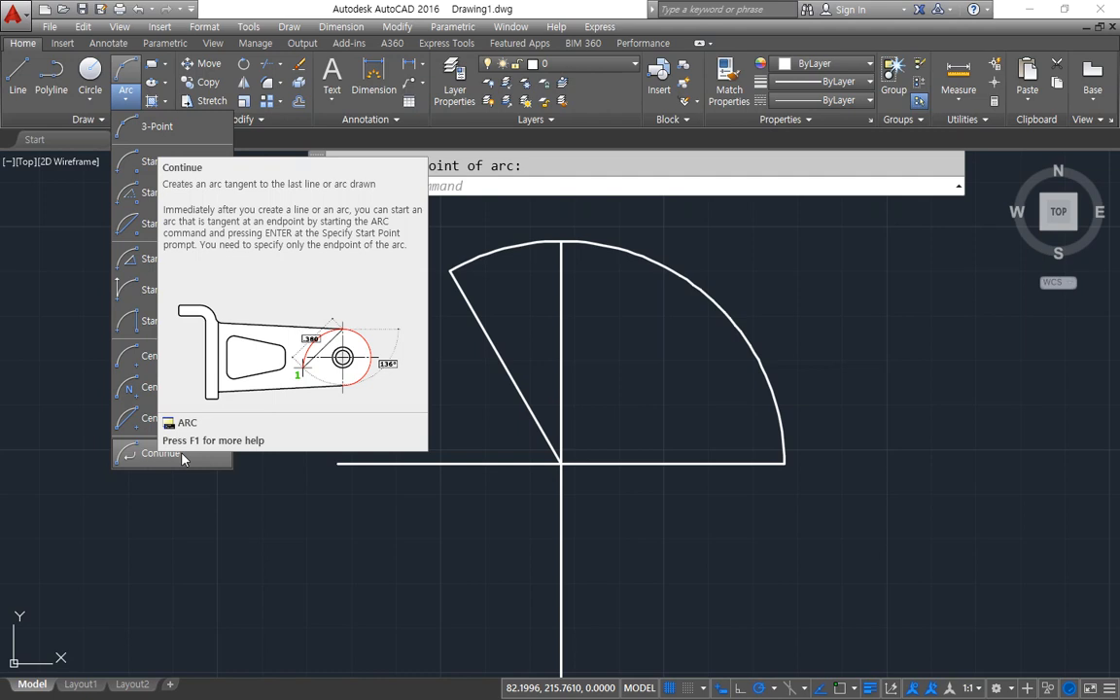
click(181, 454)
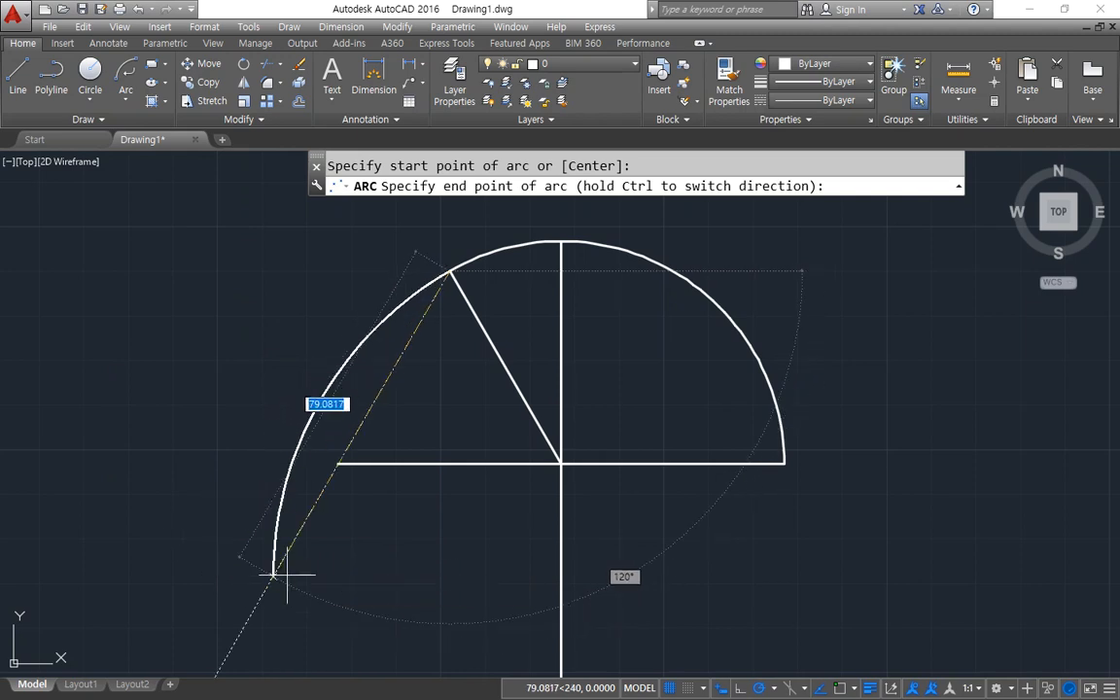
scroll(459, 634, down, 2)
middle_drag(467, 622, 484, 514)
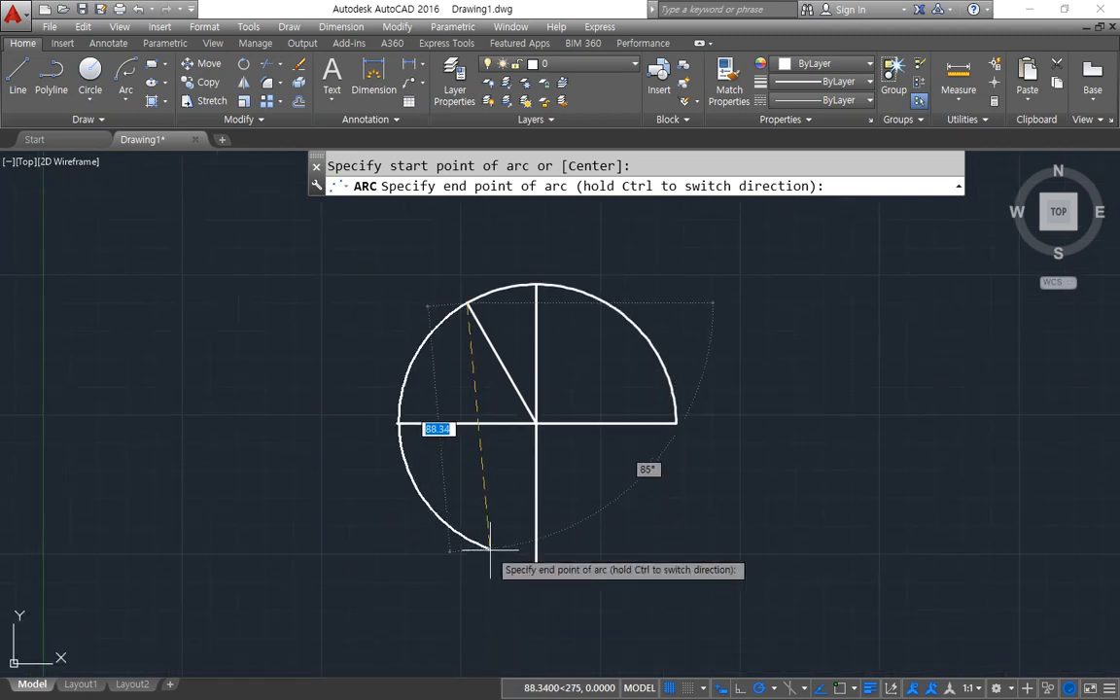
click(535, 562)
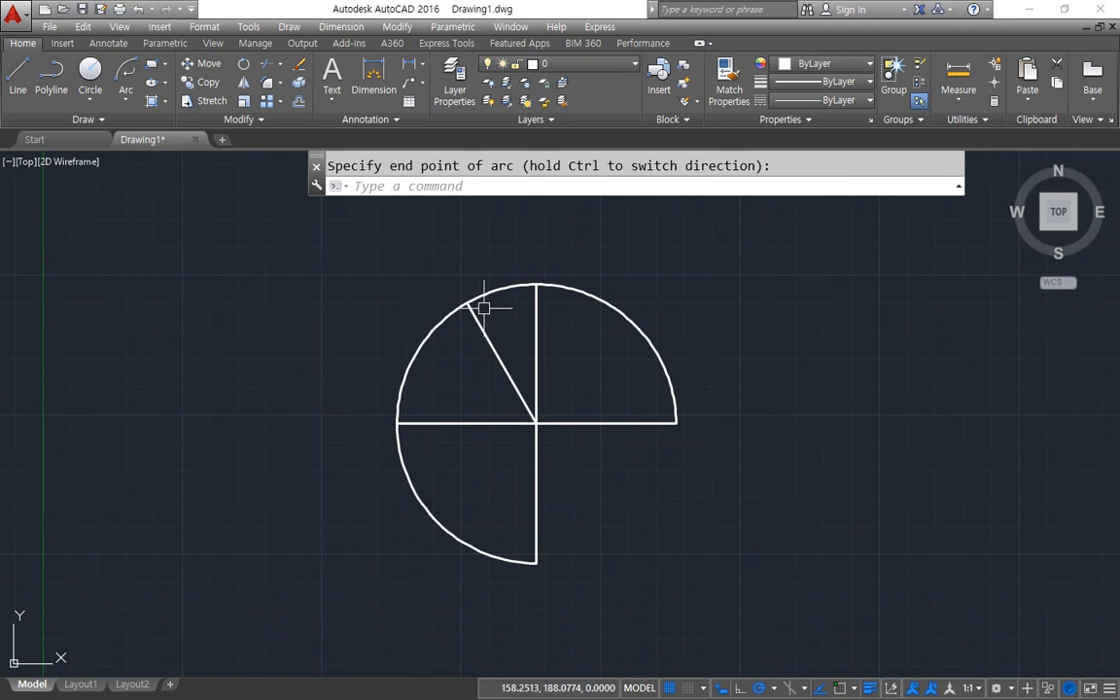
Erase the 3-Point arc and its tangent continuation.
click(448, 318)
click(496, 292)
key(Delete)
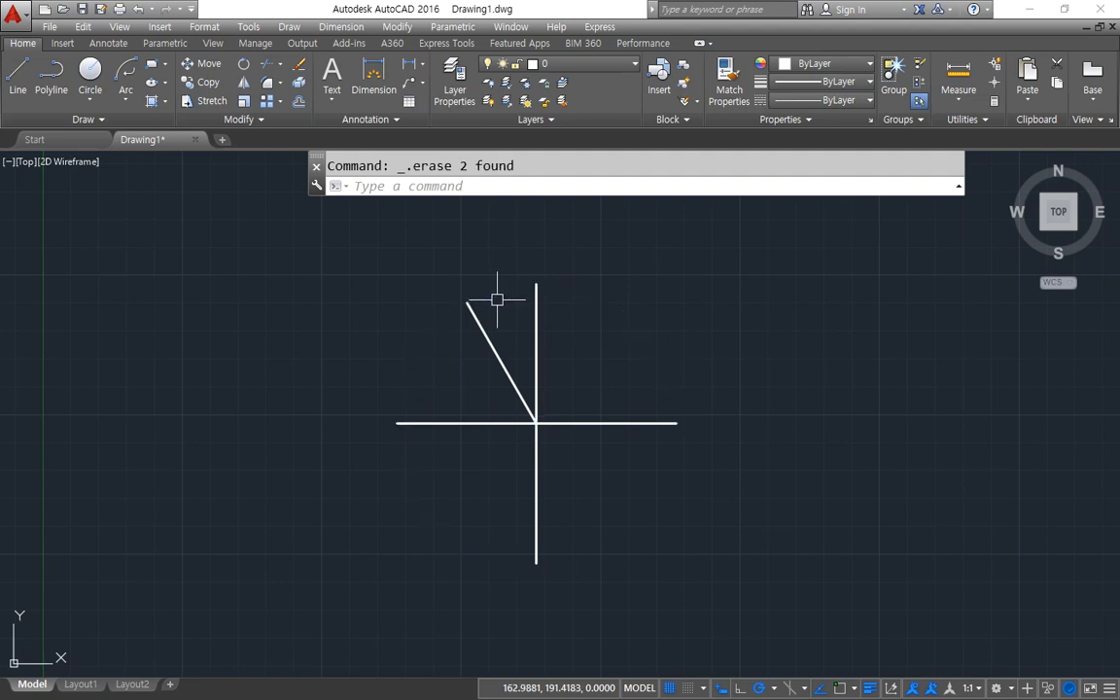
click(125, 91)
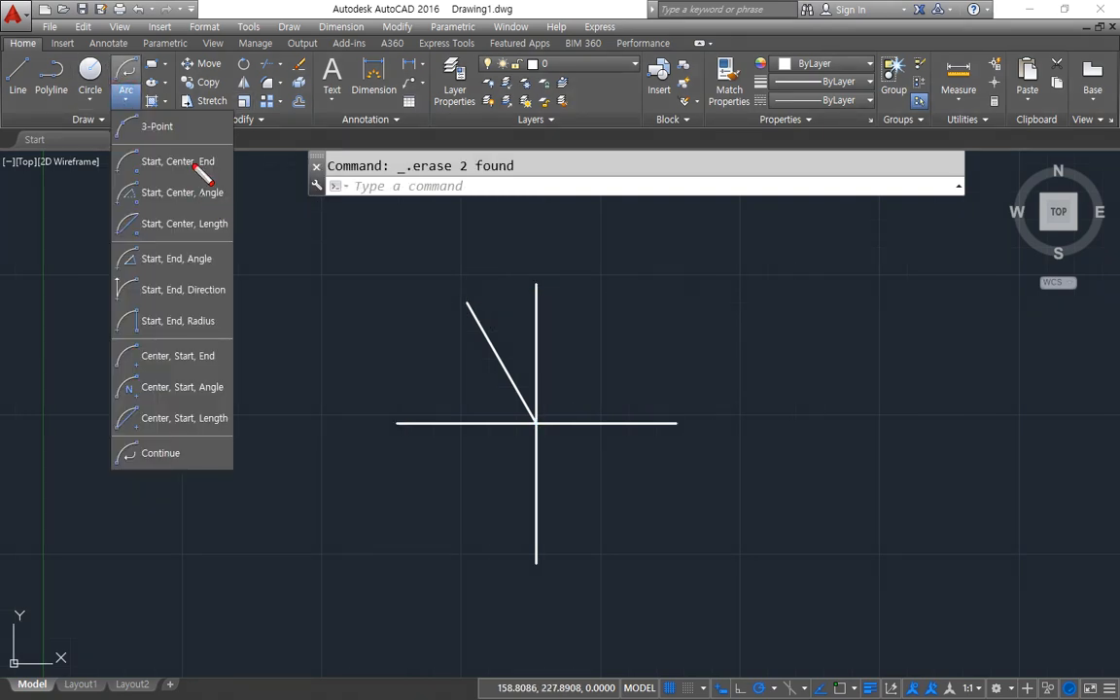
mouse_move(154, 148)
mouse_down()
mouse_move(45, 268)
mouse_move(75, 387)
mouse_move(228, 409)
mouse_move(273, 204)
mouse_move(228, 141)
mouse_move(148, 140)
mouse_up()
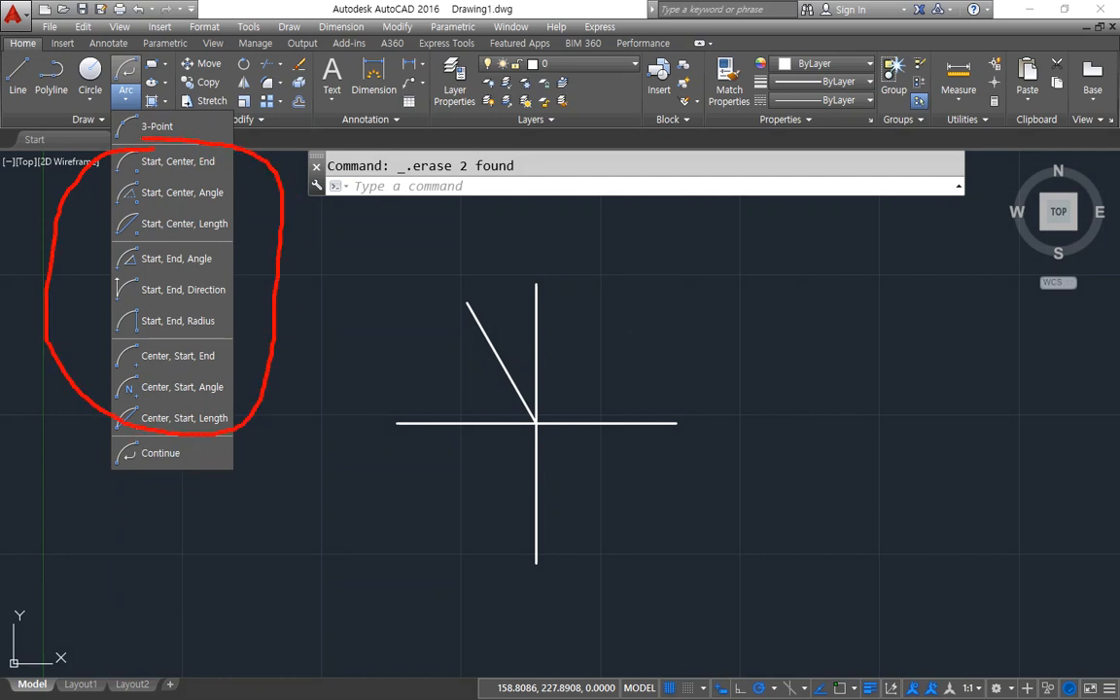
key(Escape)
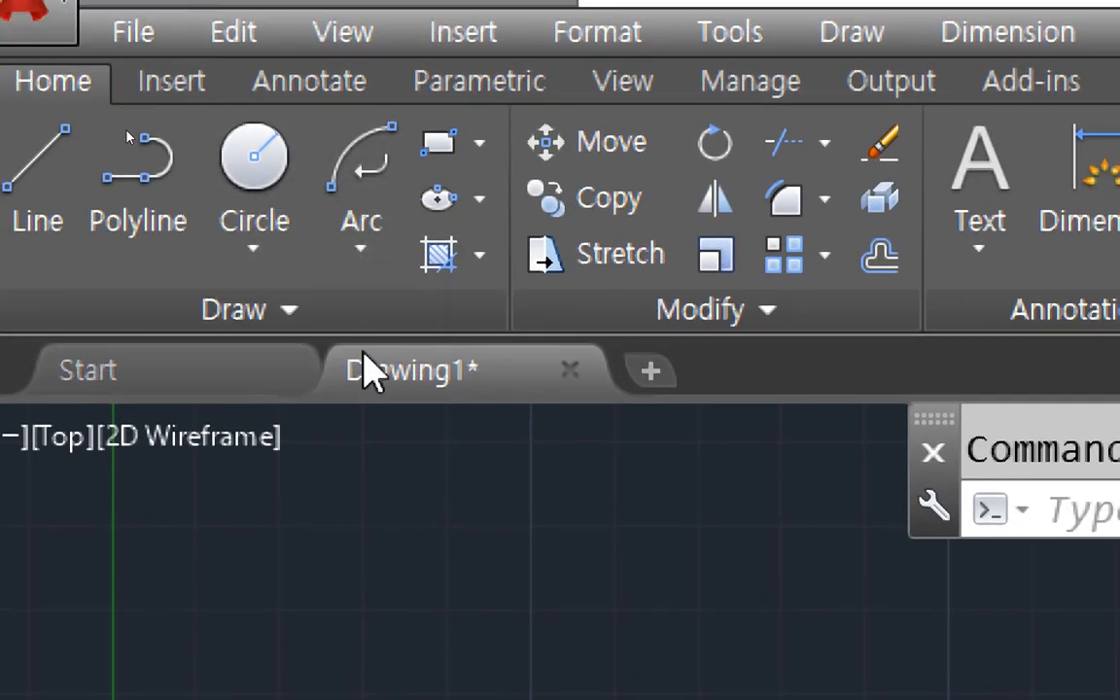
click(363, 245)
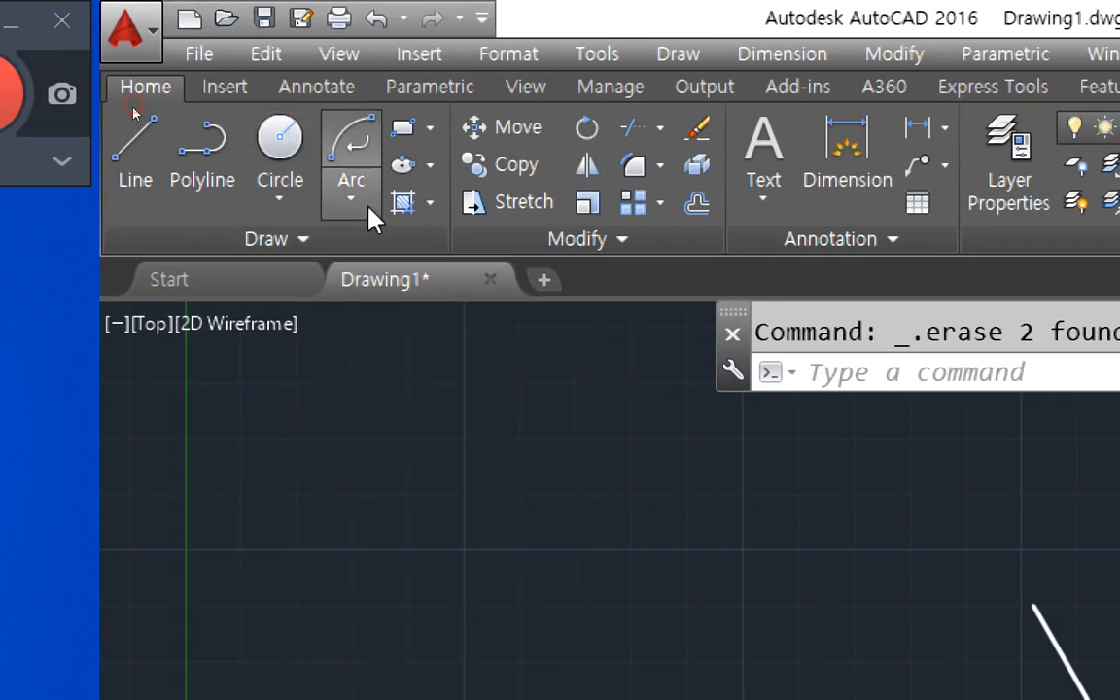
Draw a Start, Center, End arc from the horizontal line's right end, centered on the intersection, to the slanted line's upper end, and erase it.
click(353, 200)
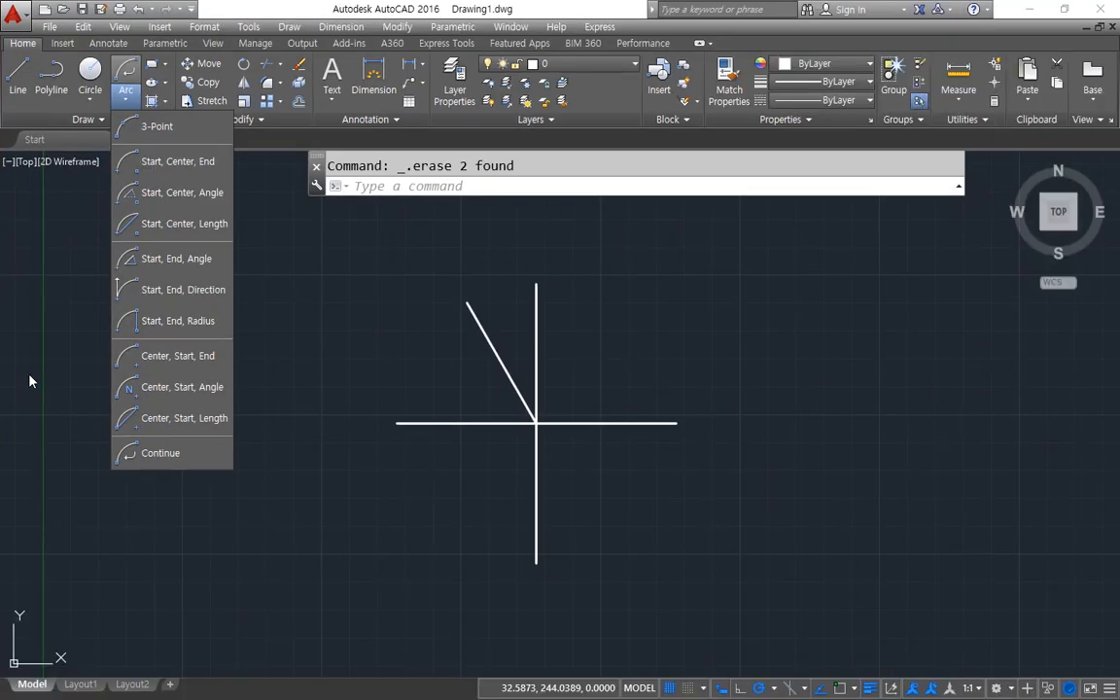
click(199, 163)
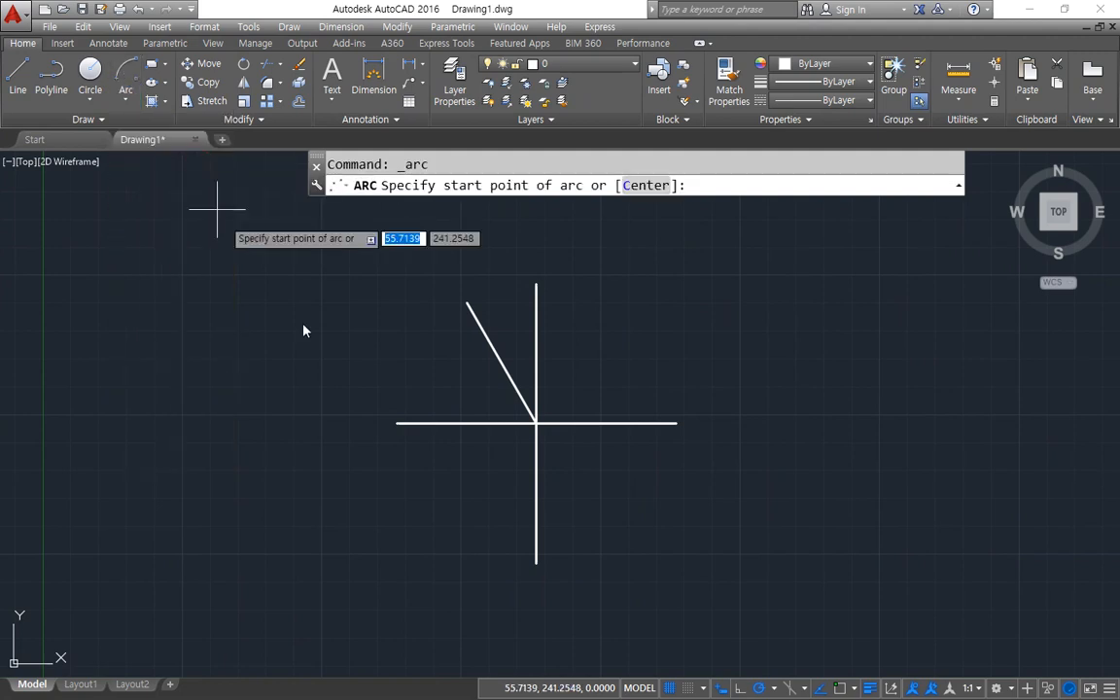
click(657, 423)
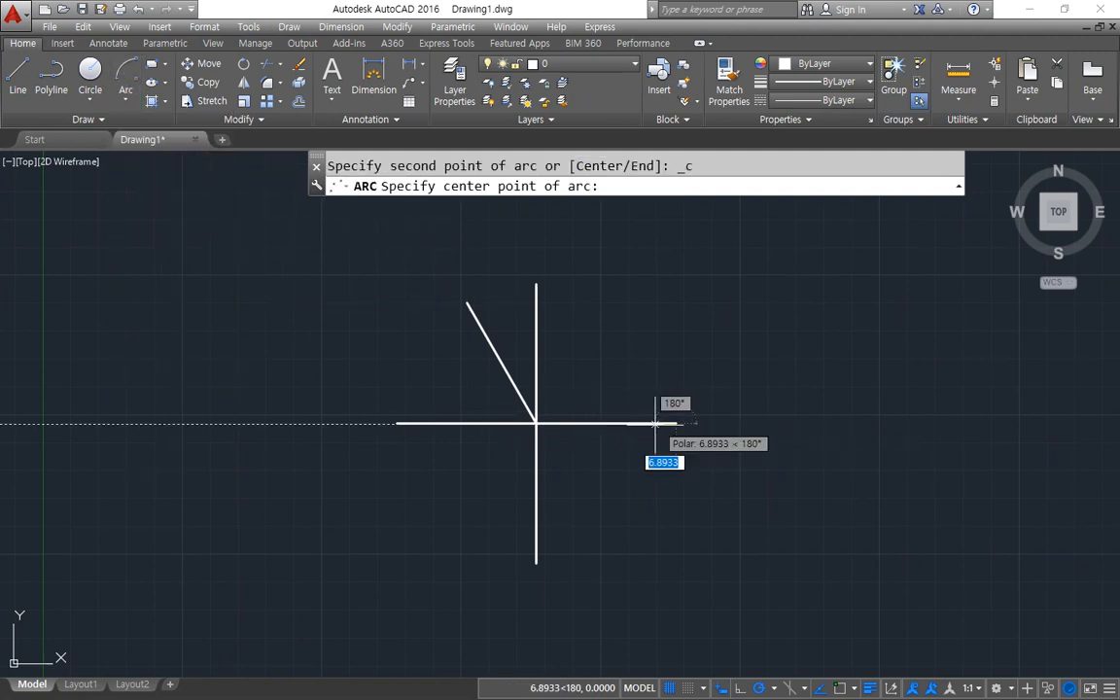
click(536, 423)
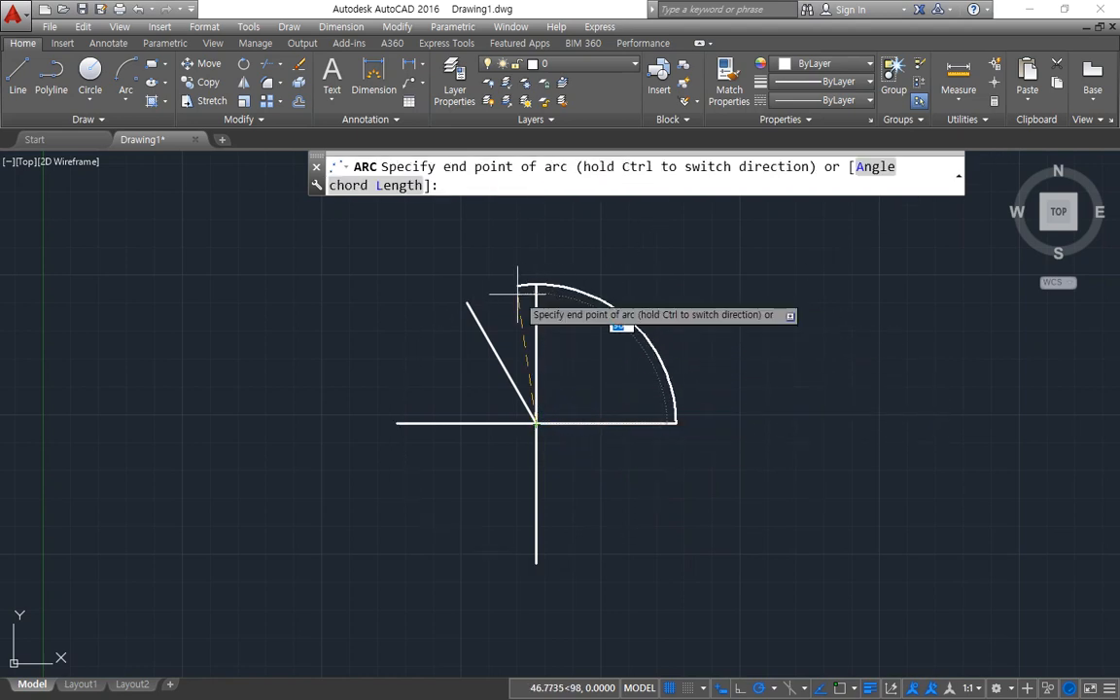
click(466, 297)
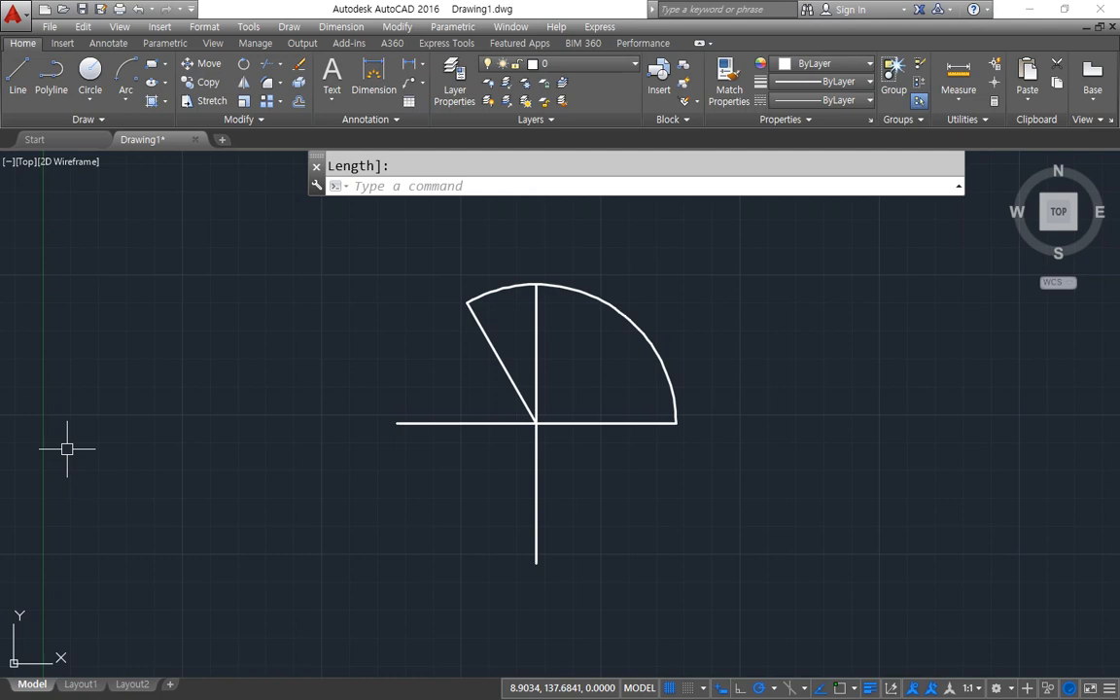
click(618, 307)
key(Delete)
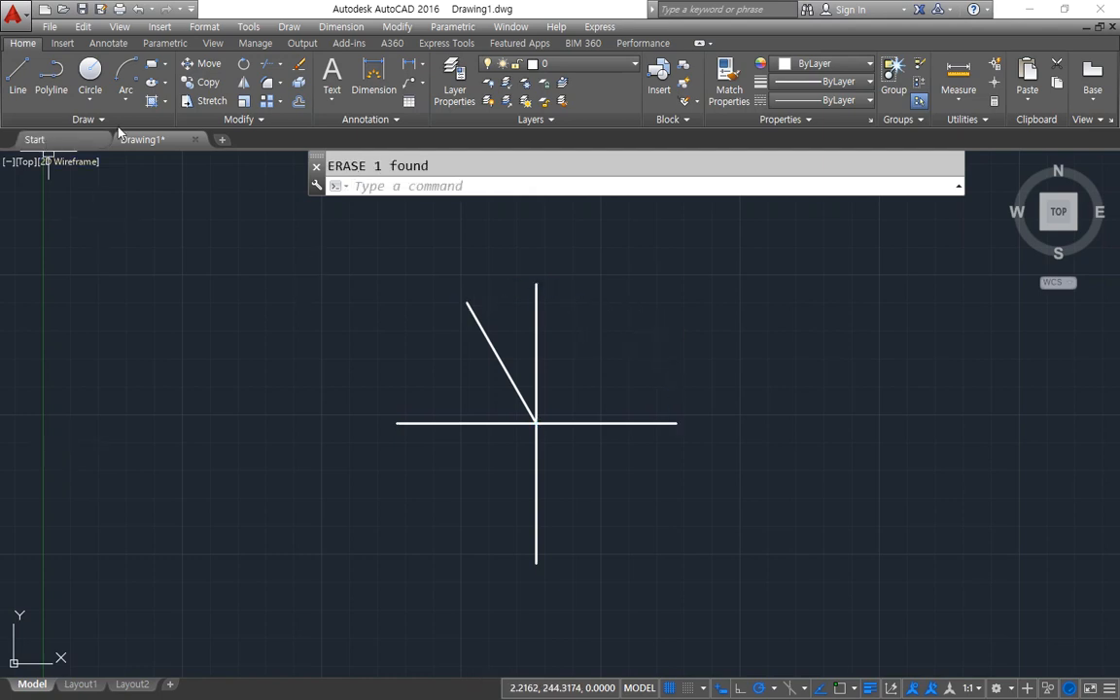
Draw a Start, Center, Angle arc from the horizontal line's right end, centered on the intersection, with an included angle of 120°.
click(125, 97)
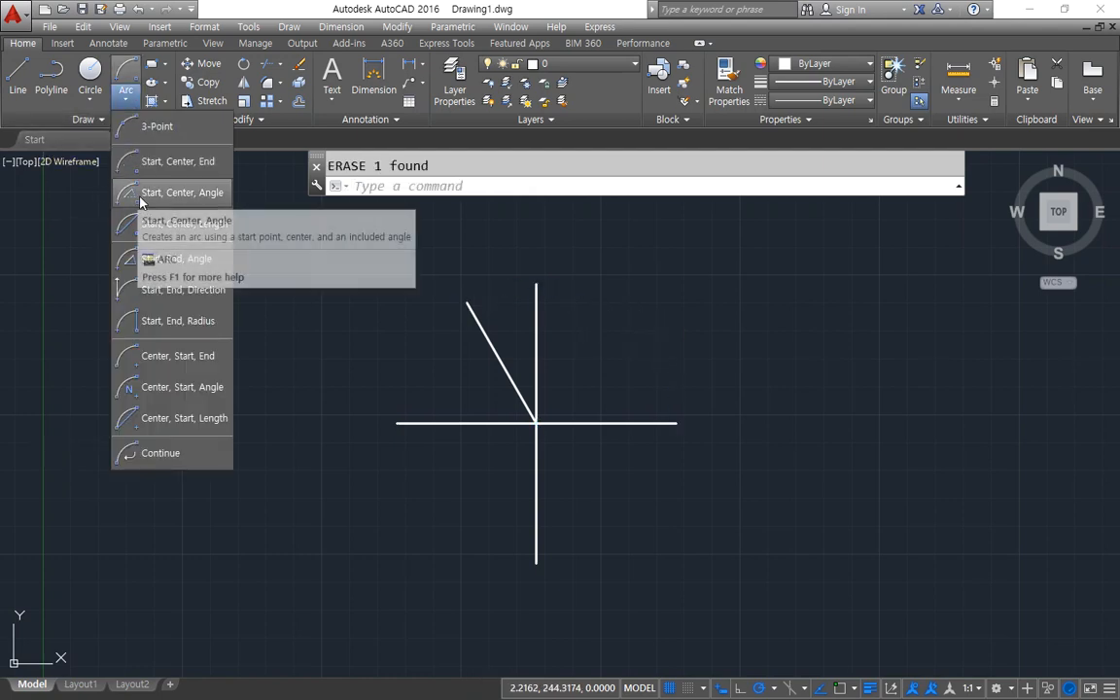
click(142, 194)
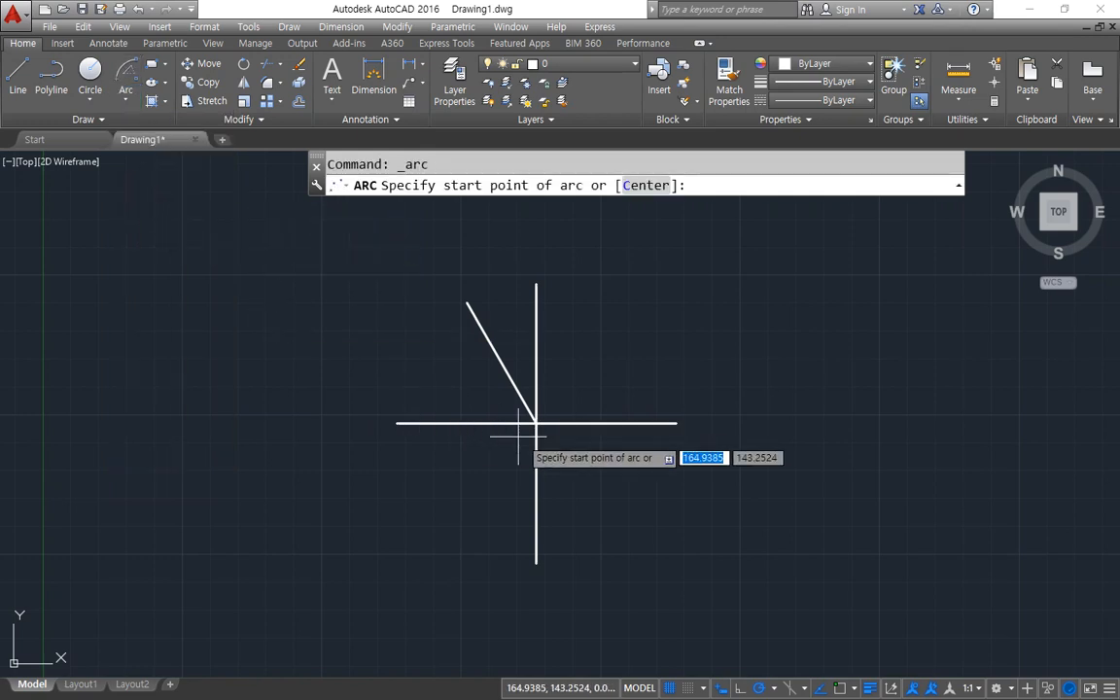
click(673, 423)
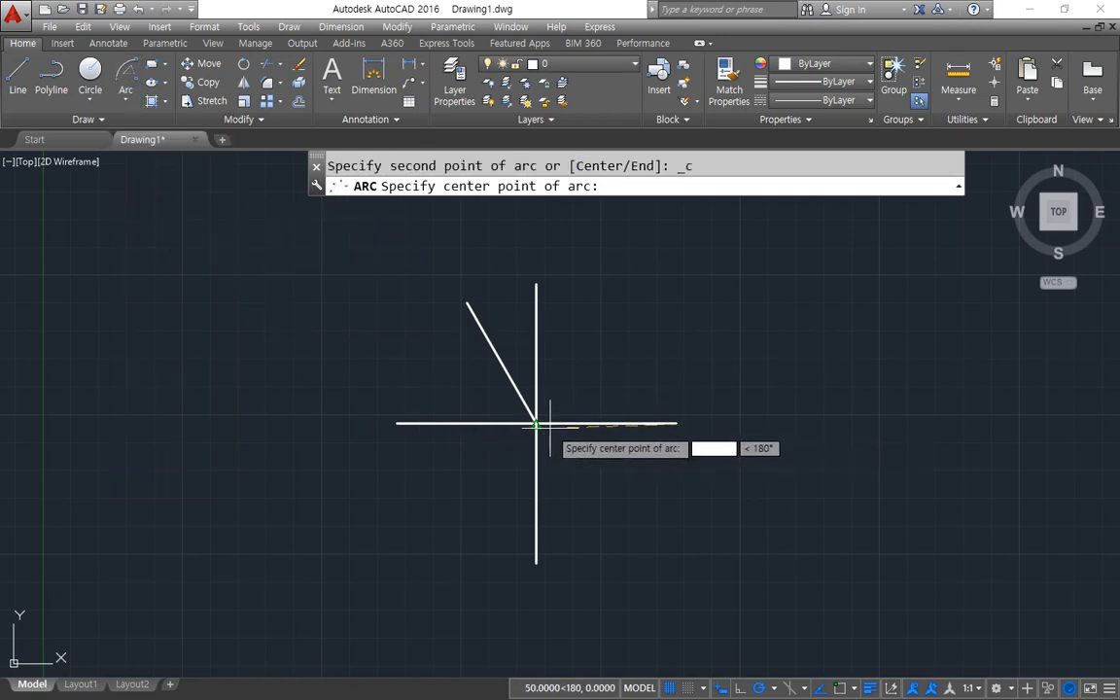
click(535, 424)
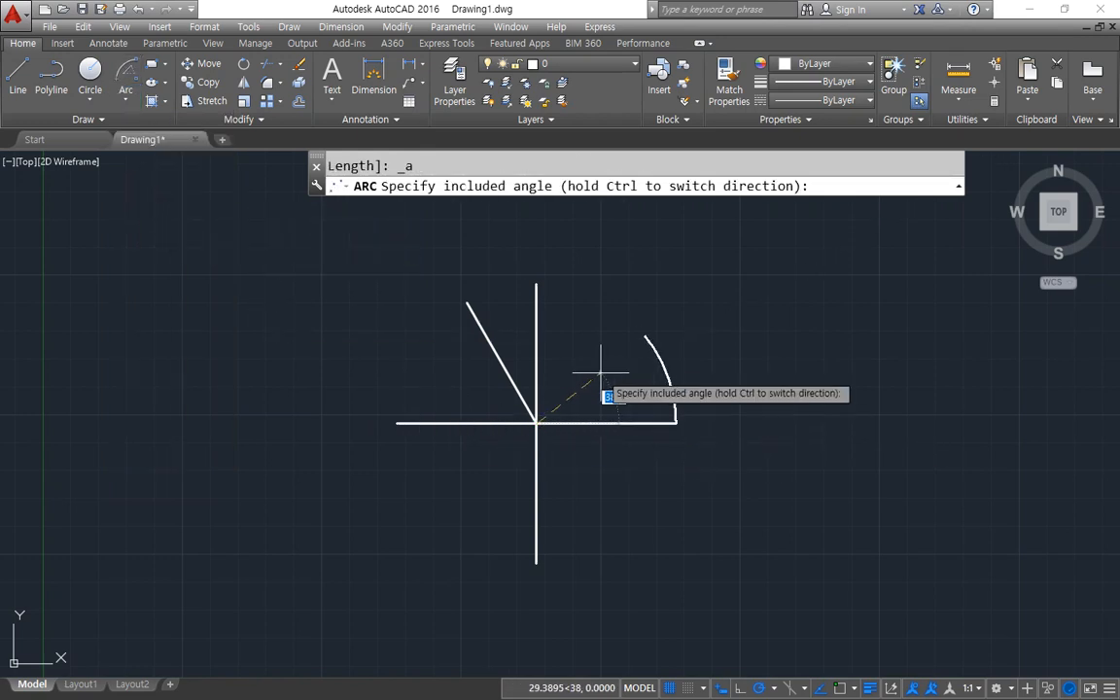
text(120)
key(Return)
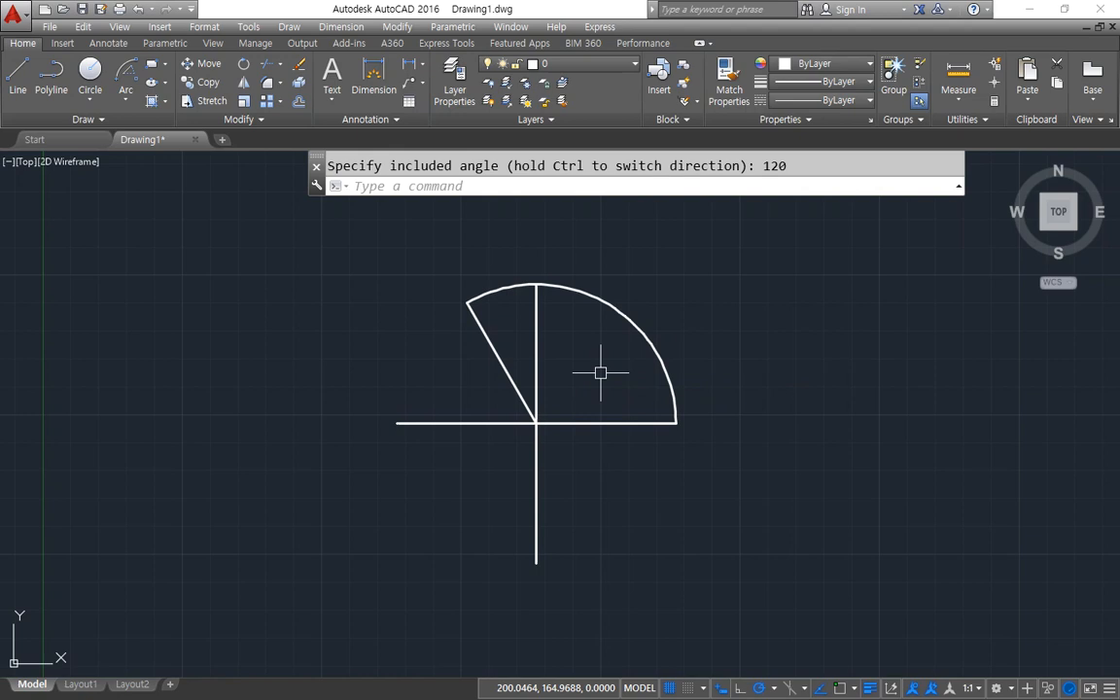
Erase the 120° arc.
key(Escape)
click(620, 363)
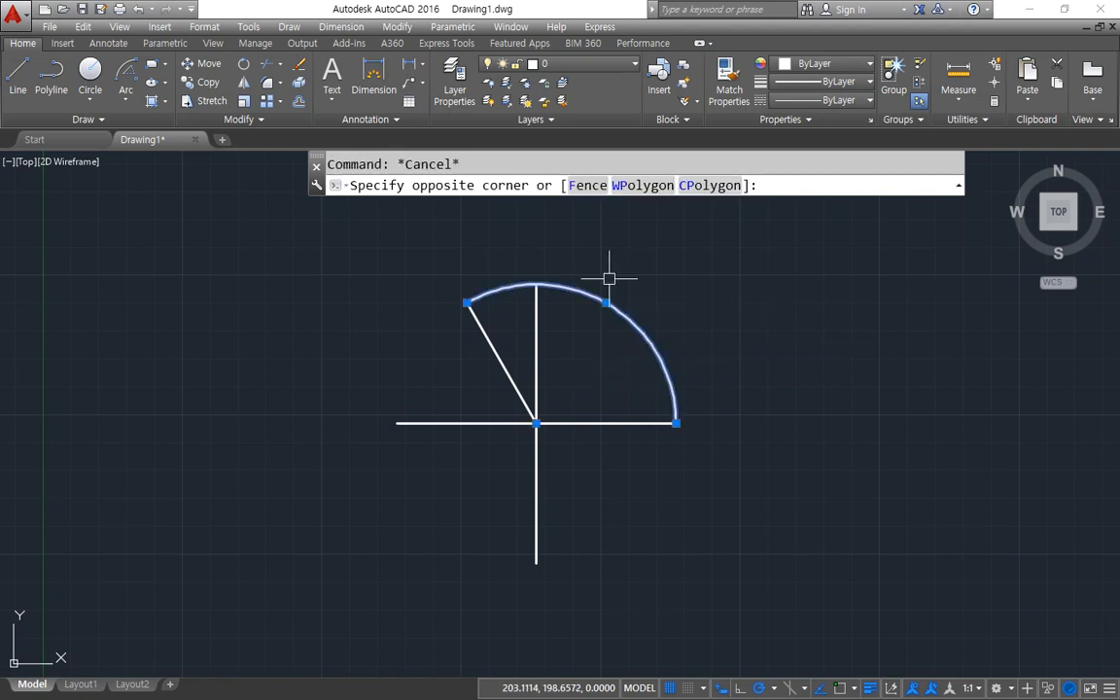
click(583, 300)
key(Delete)
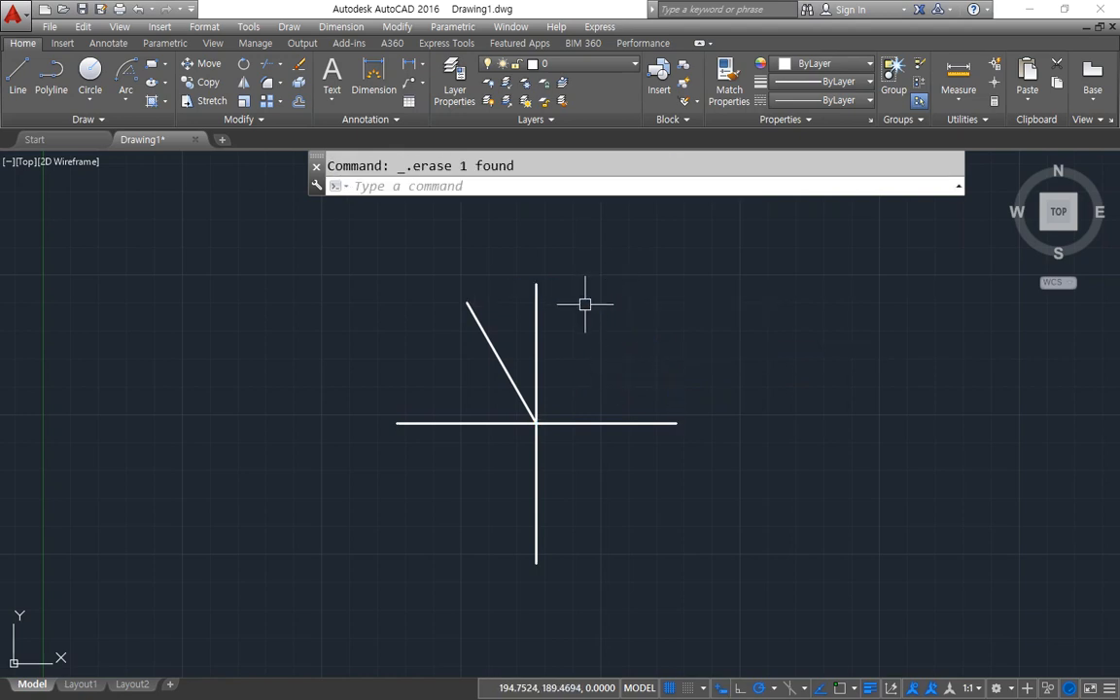
click(126, 98)
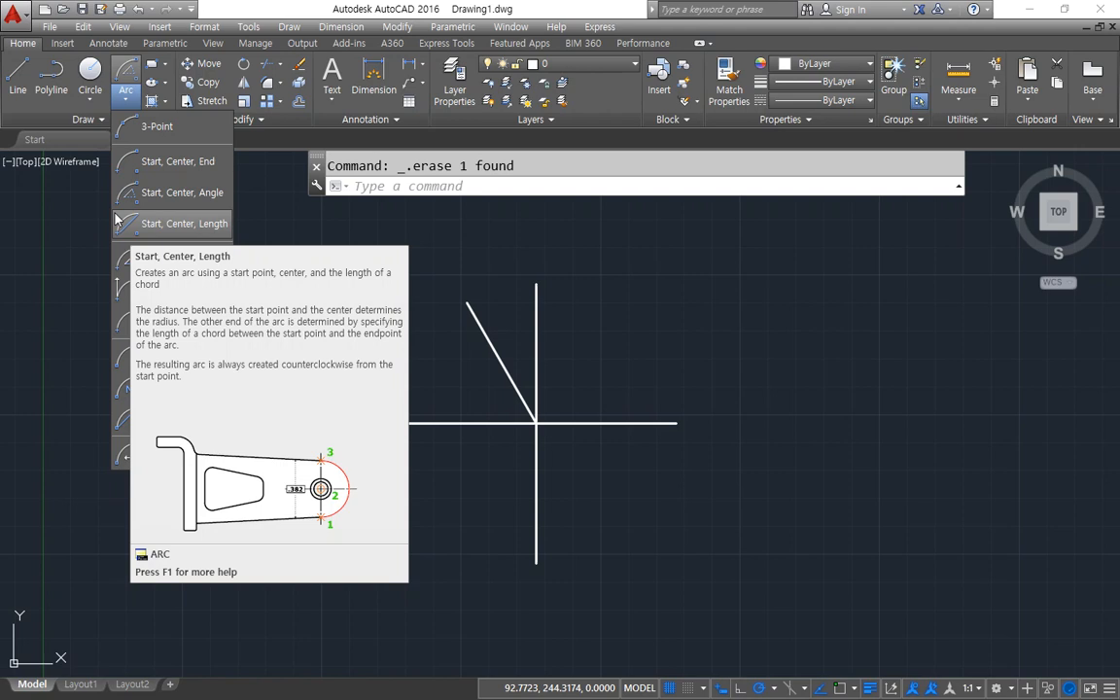
key(Escape)
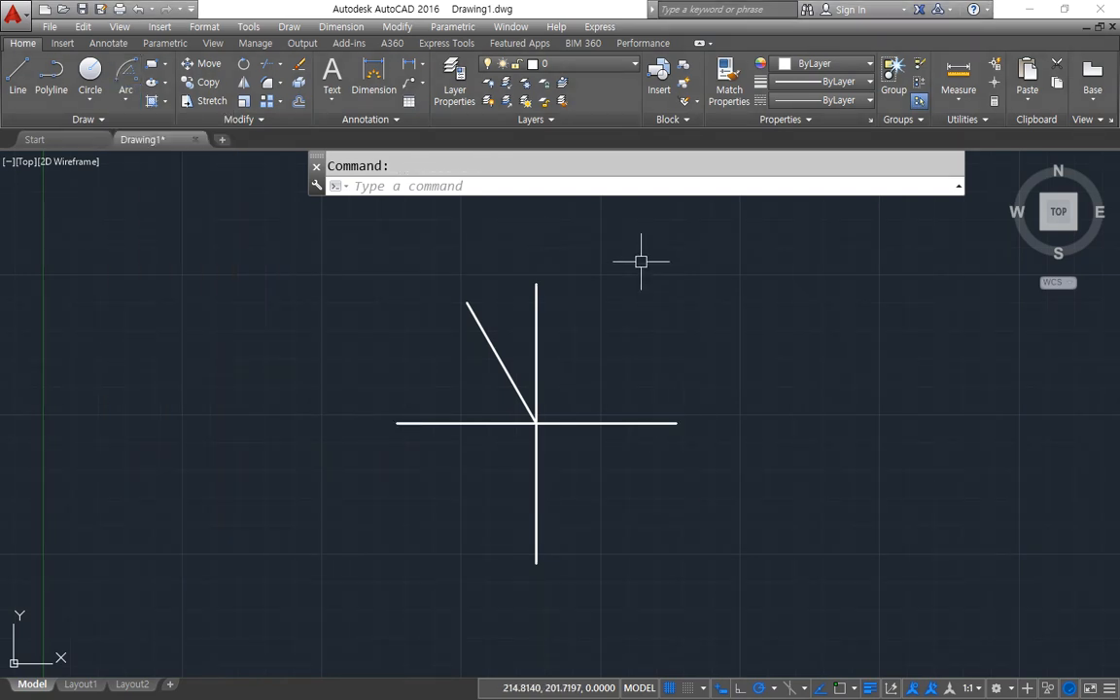
click(957, 73)
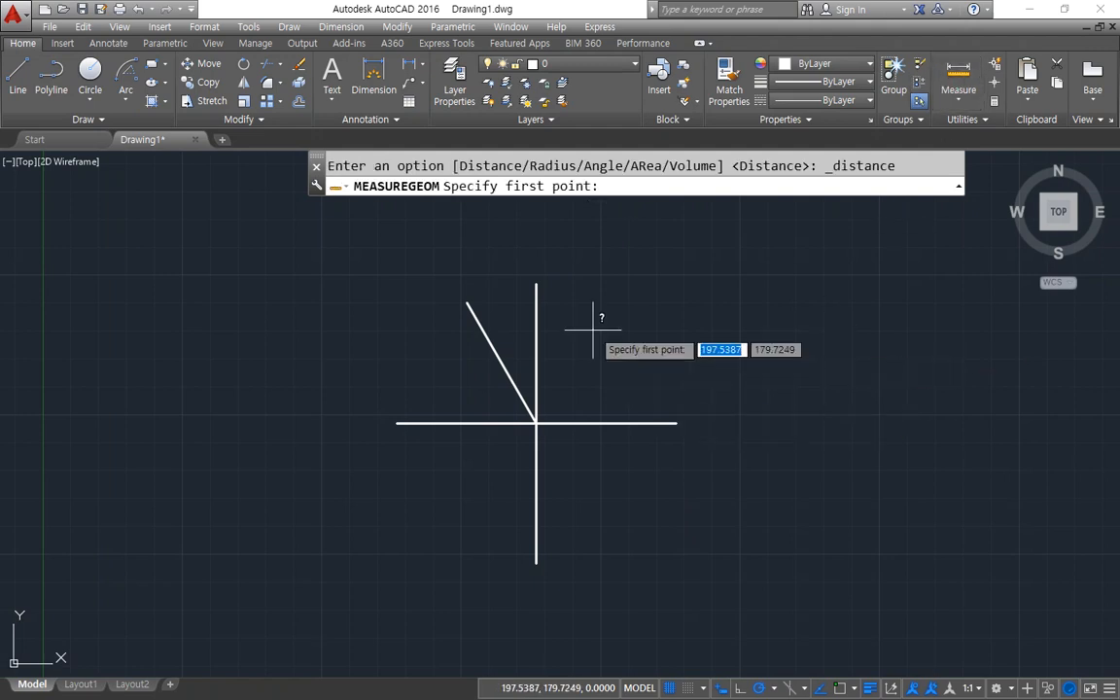
Add an aligned dimension from the horizontal line's right end to the slanted line's upper end, placed above the figure.
click(373, 78)
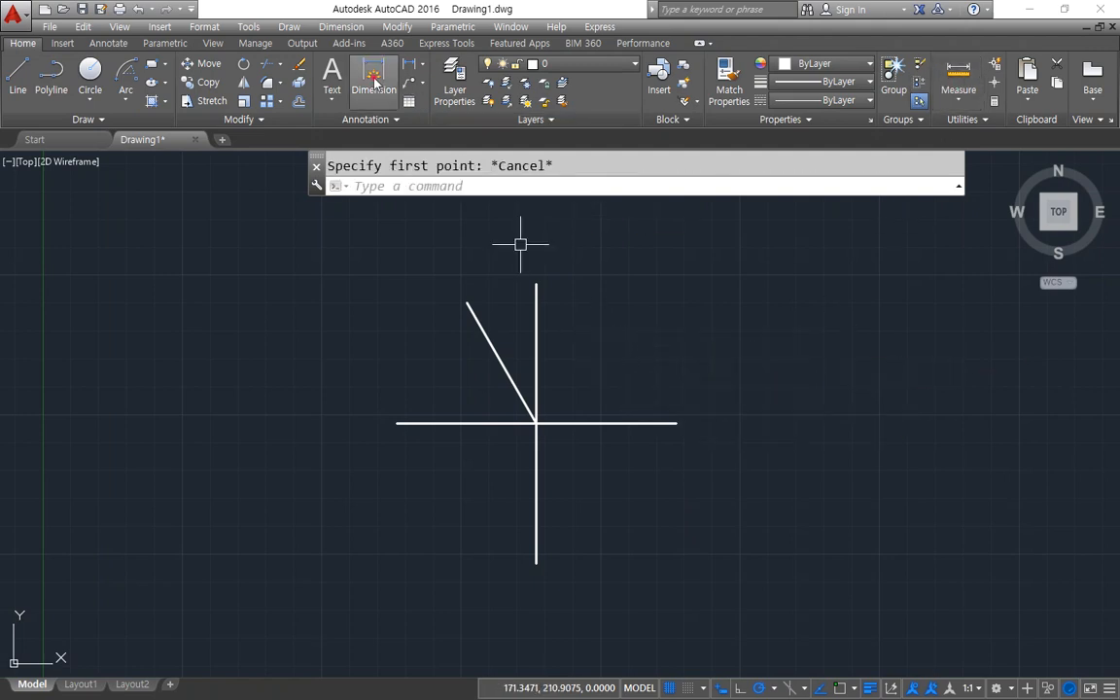
click(678, 423)
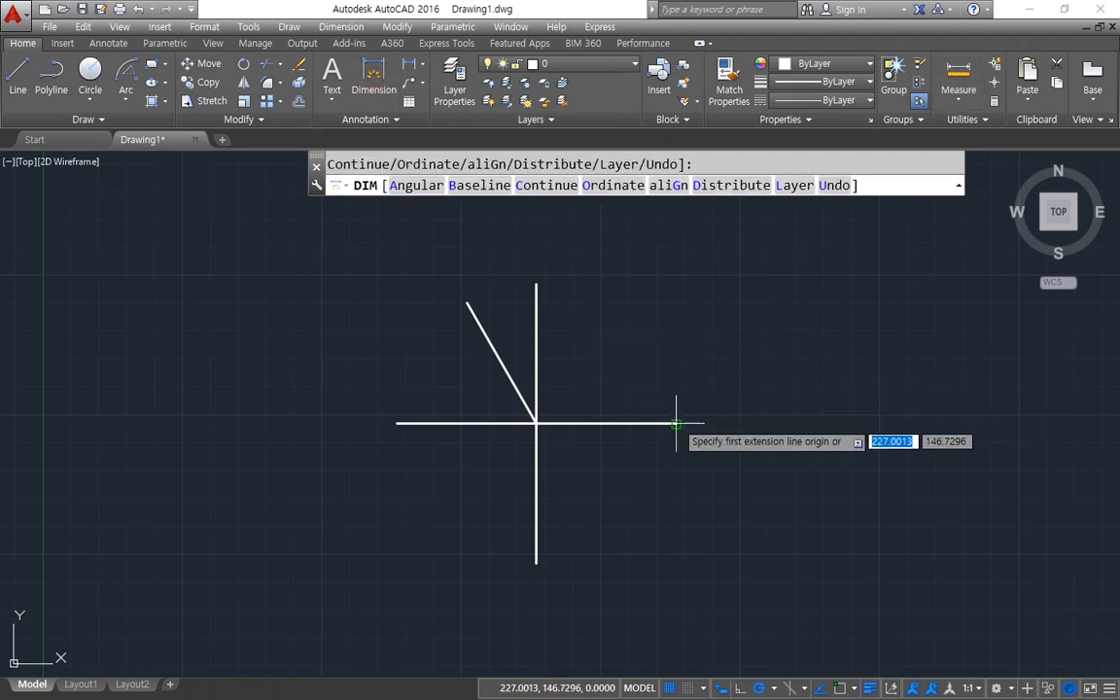
click(468, 304)
click(569, 313)
scroll(575, 316, up, 4)
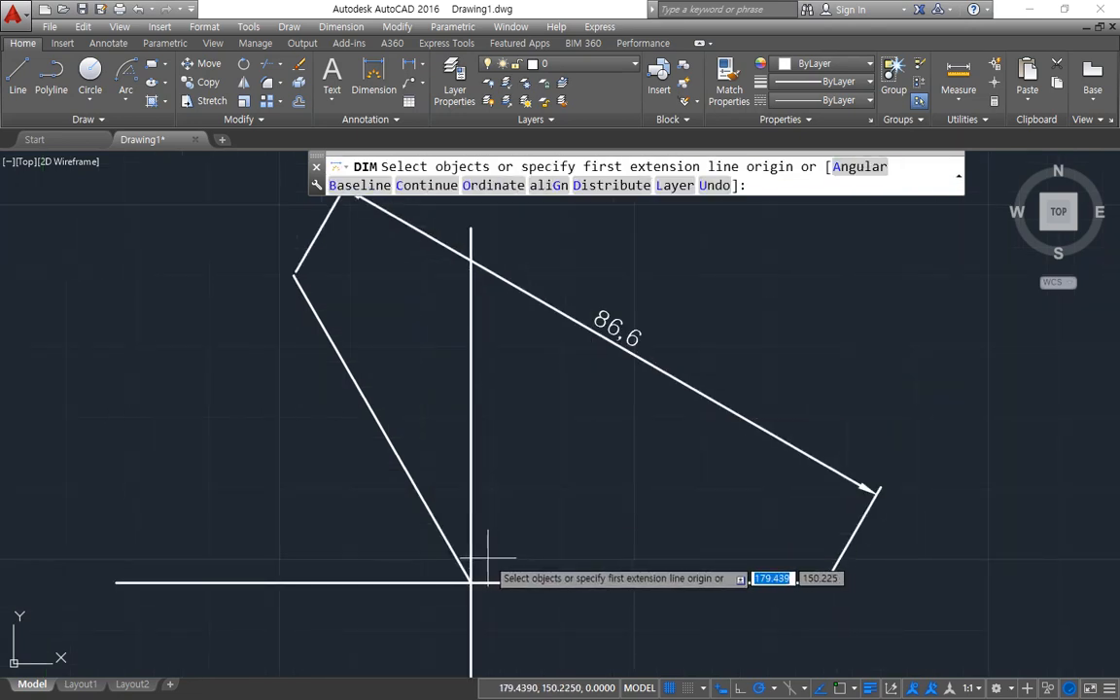
key(Escape)
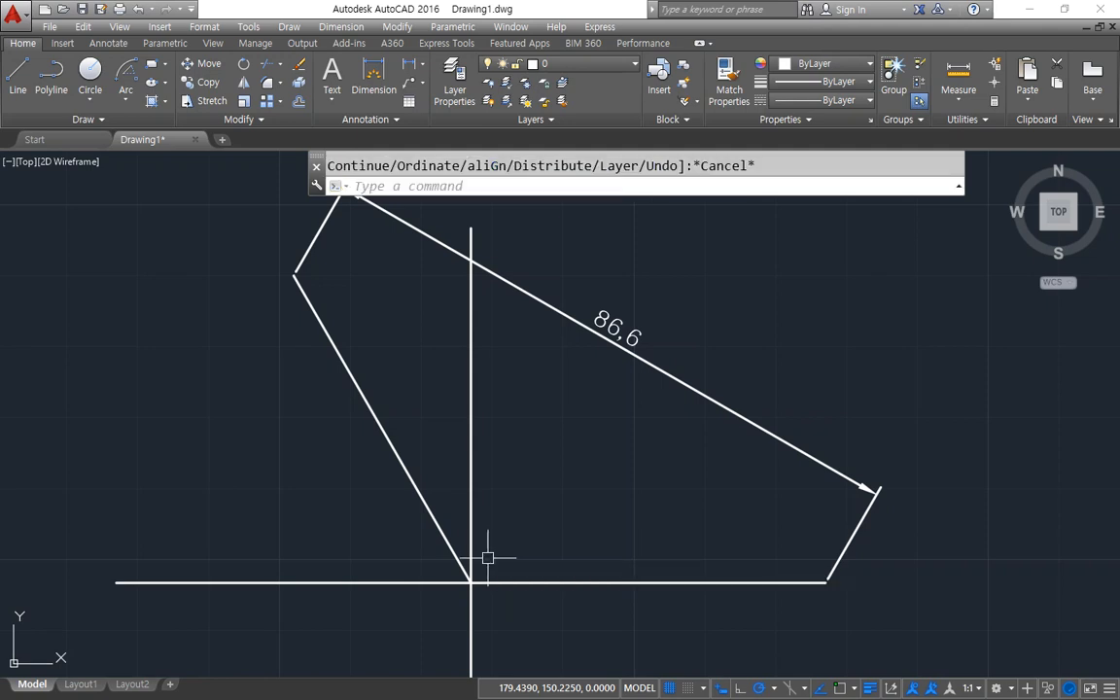
scroll(572, 457, down, 2)
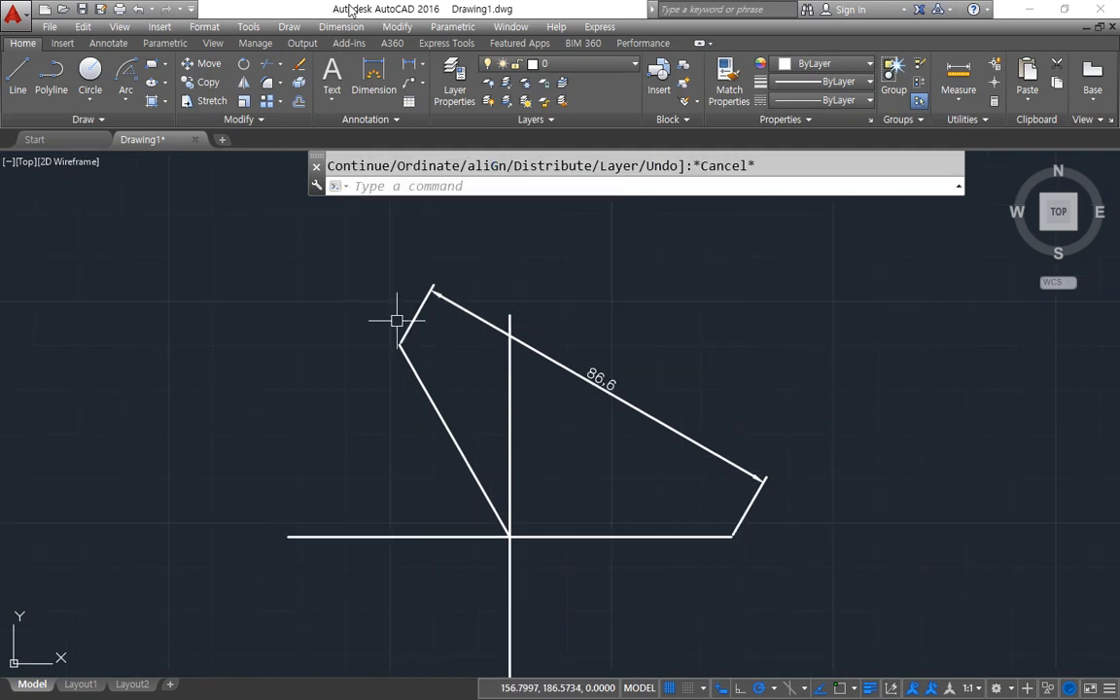
Draw a Start, Center, Length arc from the horizontal line's right end, centered on the intersection, with a chord length of 86.6.
click(125, 94)
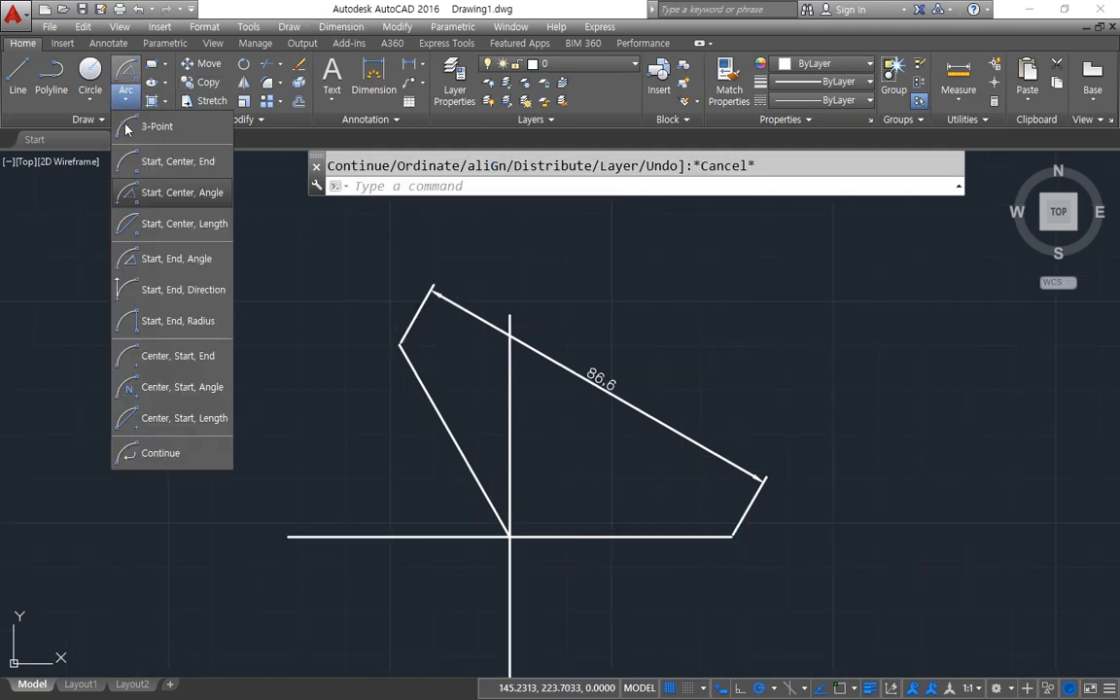
click(157, 225)
click(680, 537)
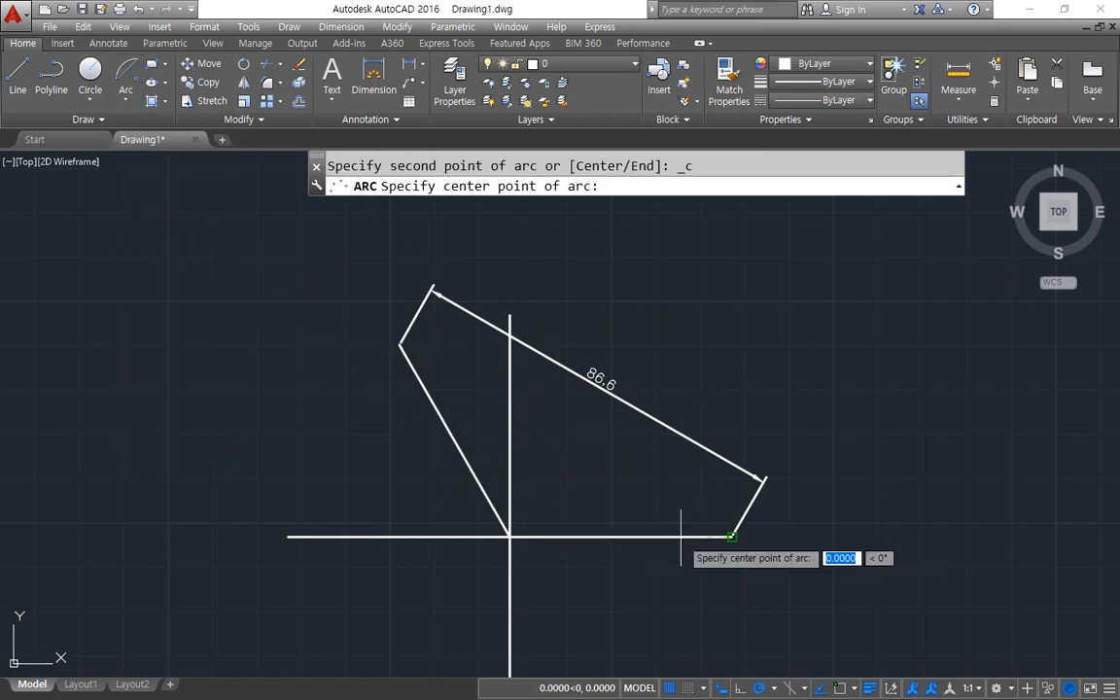
click(509, 536)
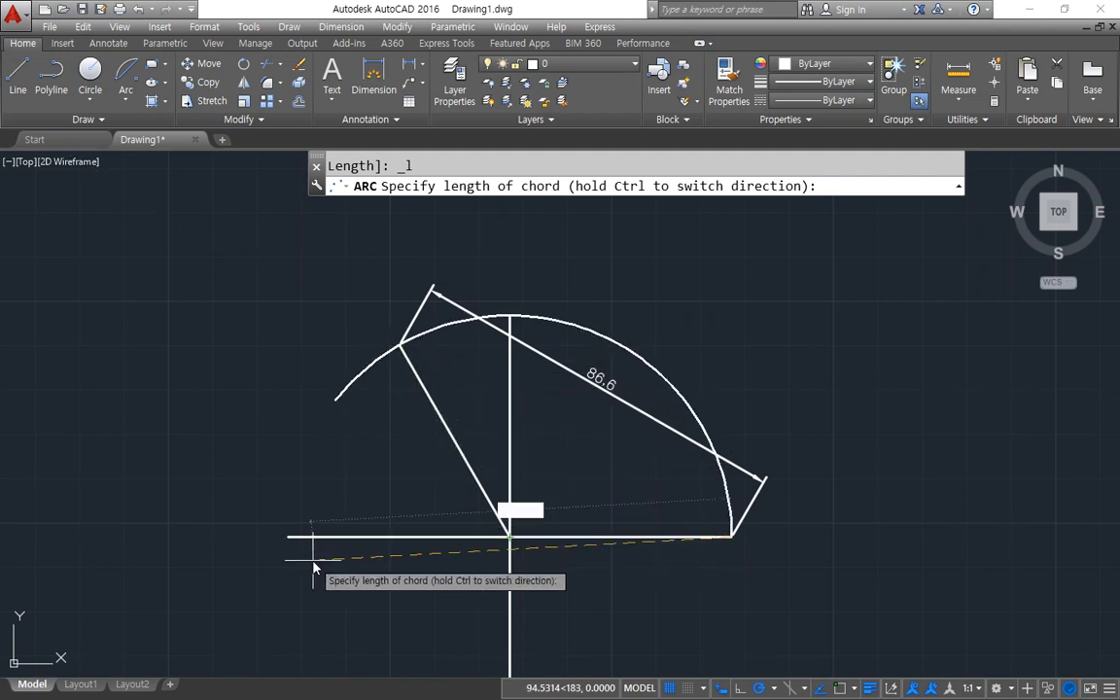
text(86.6)
key(Return)
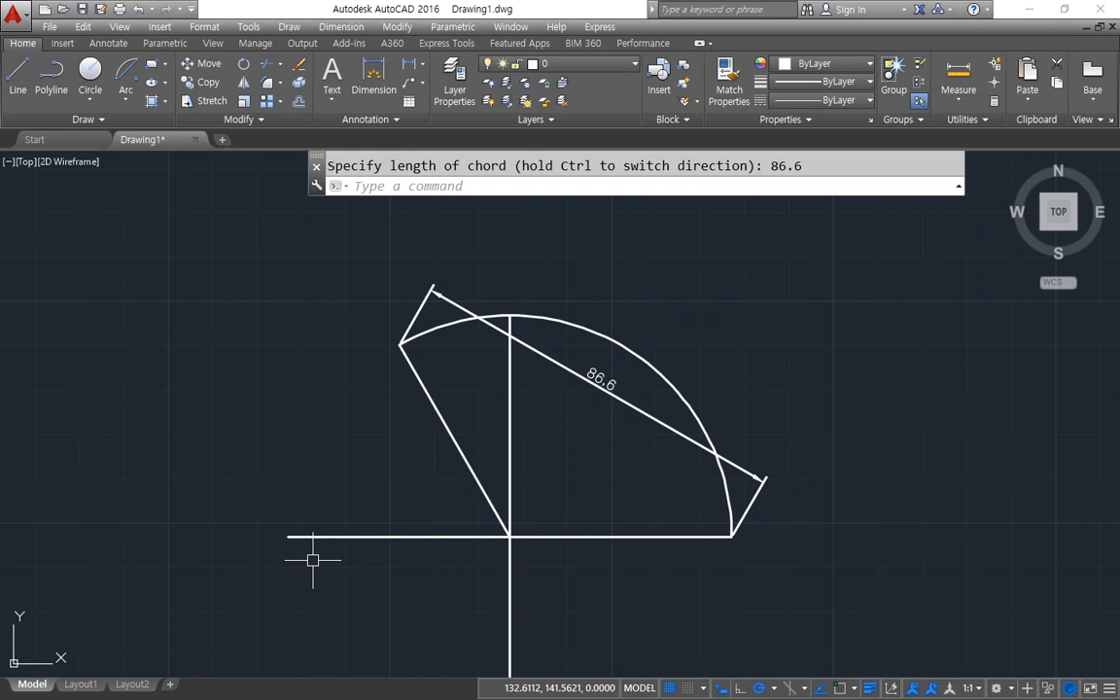
Try to draw a Start, Center, Length arc from the same start and center points with a chord length of 101.
click(446, 536)
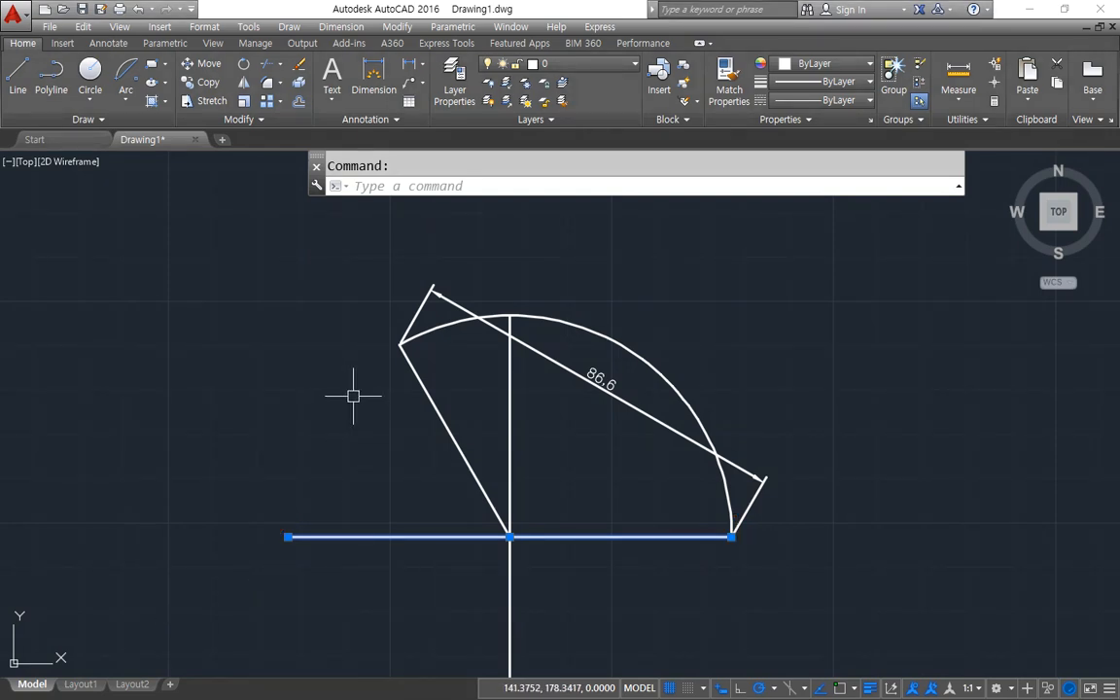
click(125, 70)
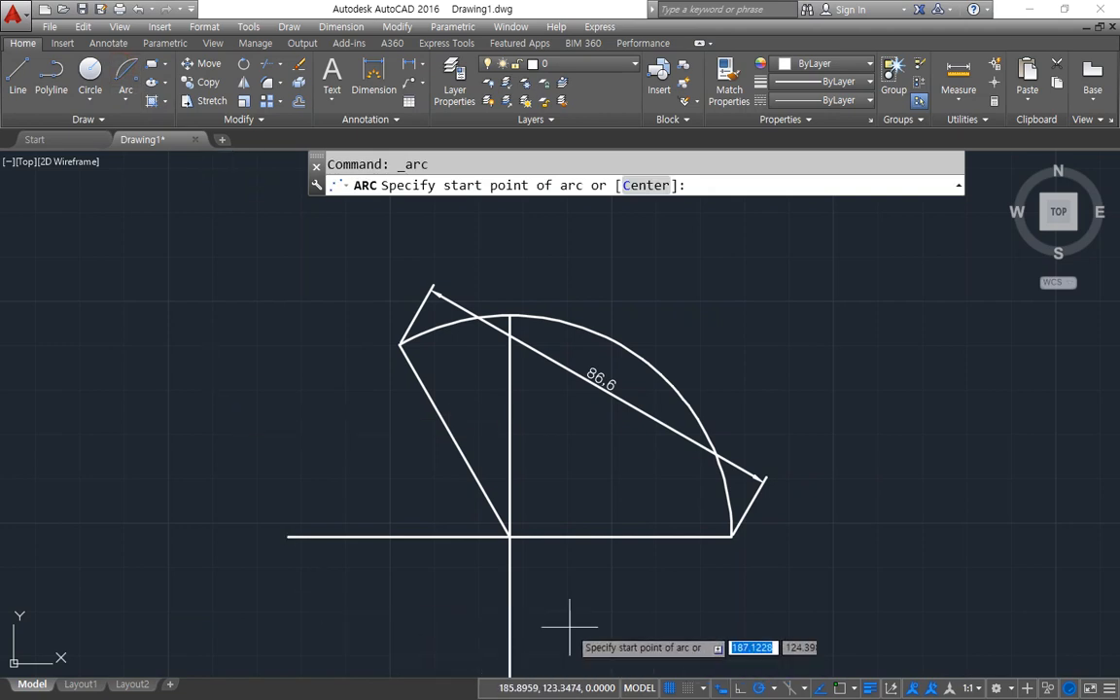
click(665, 534)
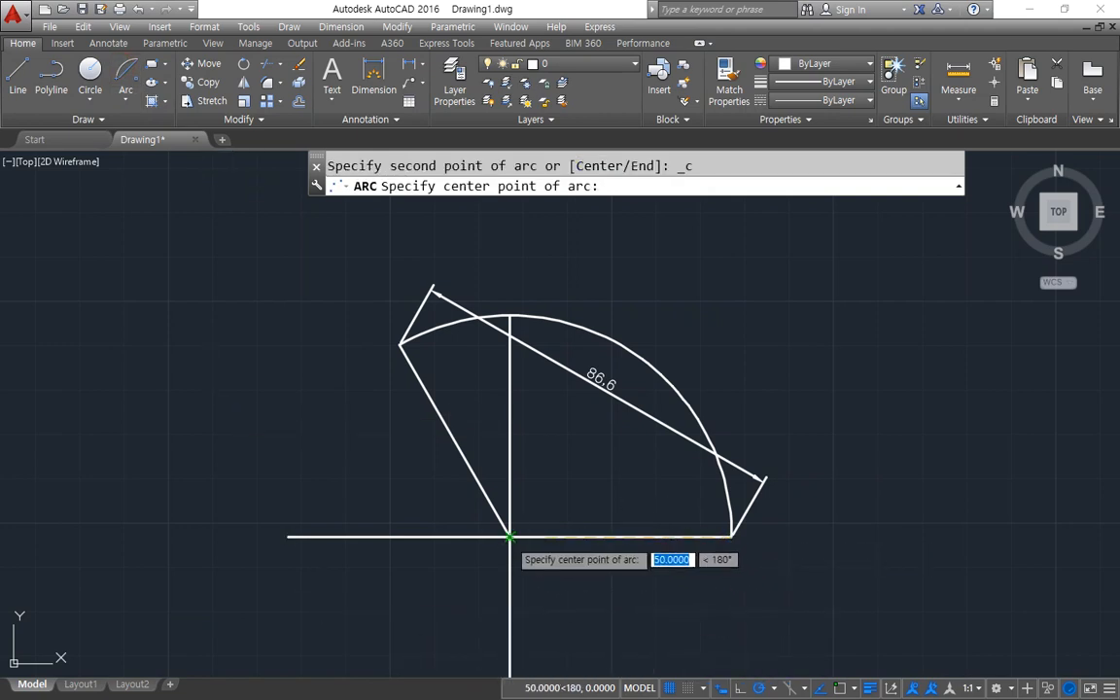
click(511, 535)
text(101)
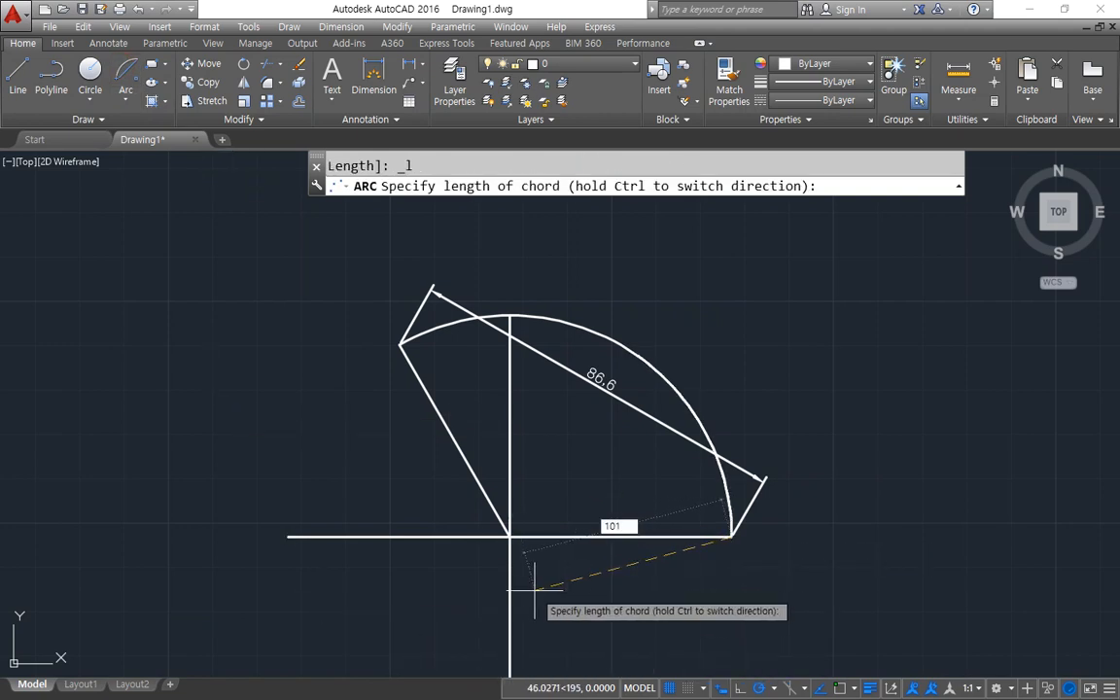
key(Return)
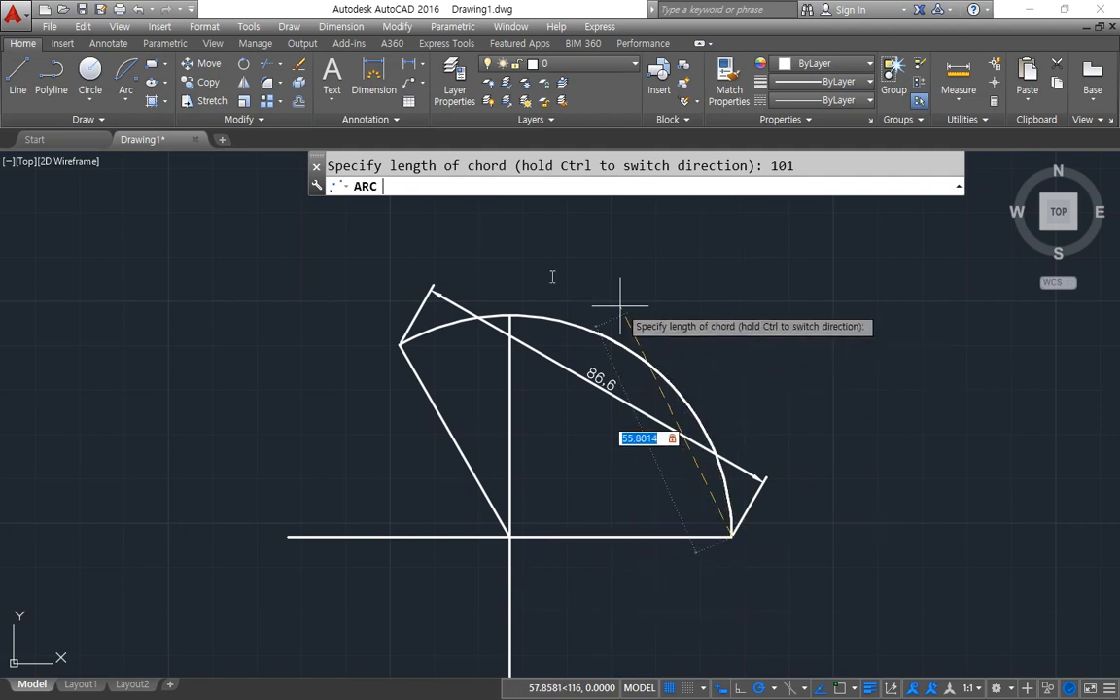
Check the chord length entry in the expanded command history, and cancel the pending arc.
key(F2)
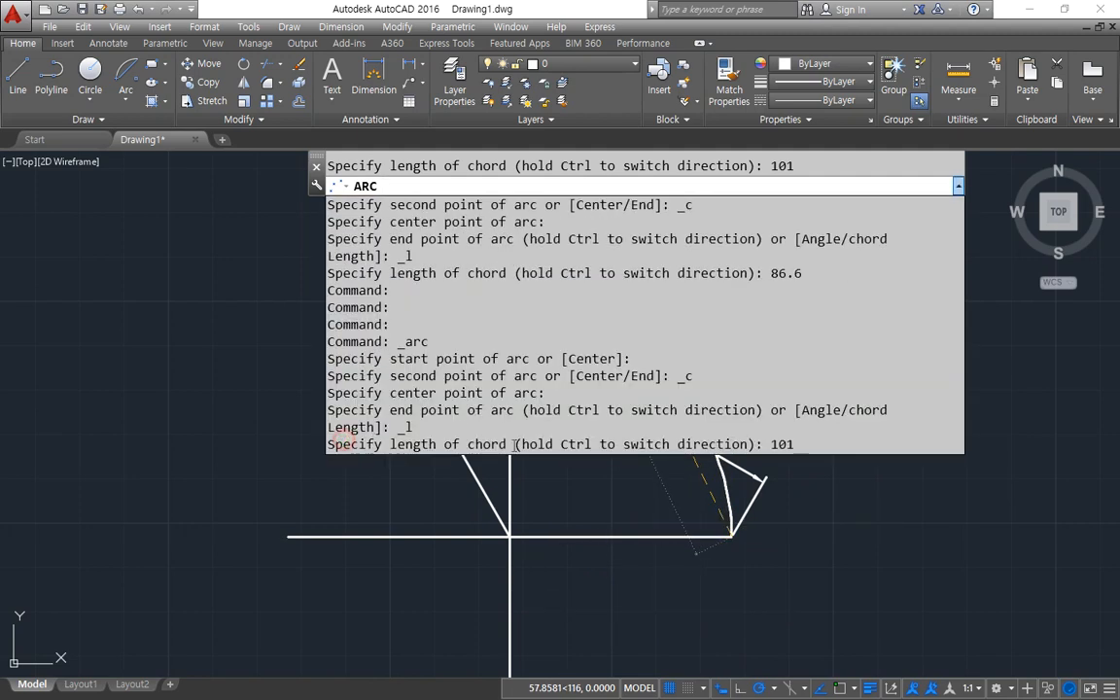
drag(515, 445, 796, 444)
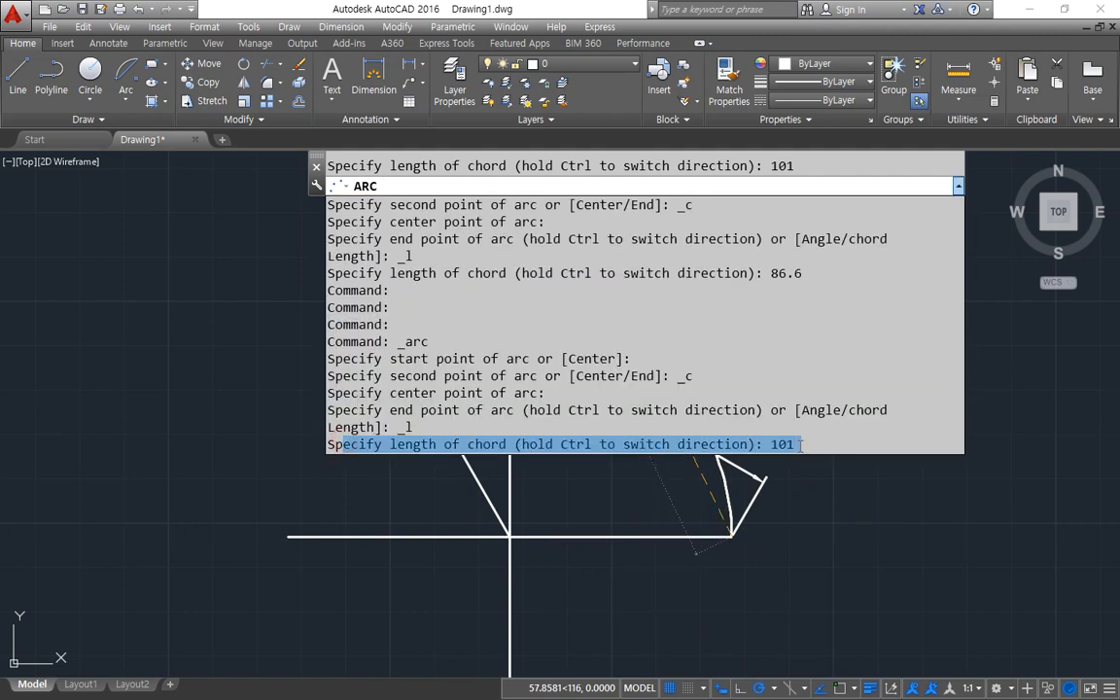
key(Escape)
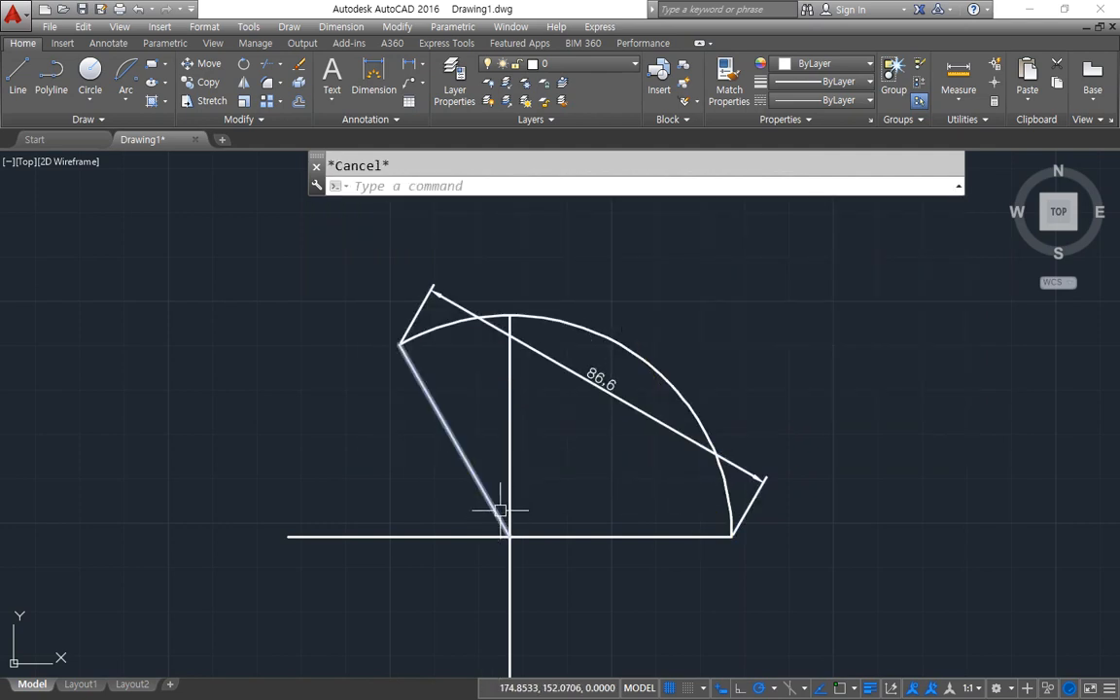
Draw another Start, Center, Length arc from the horizontal line's right end, centered on the intersection.
click(125, 73)
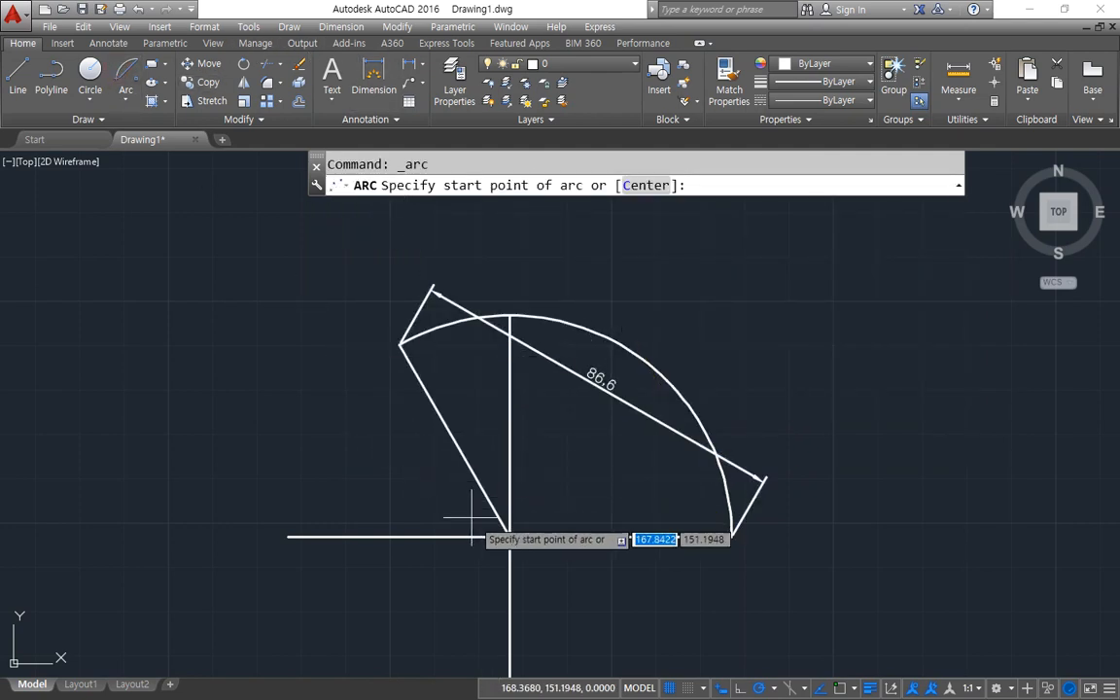
click(696, 535)
click(513, 535)
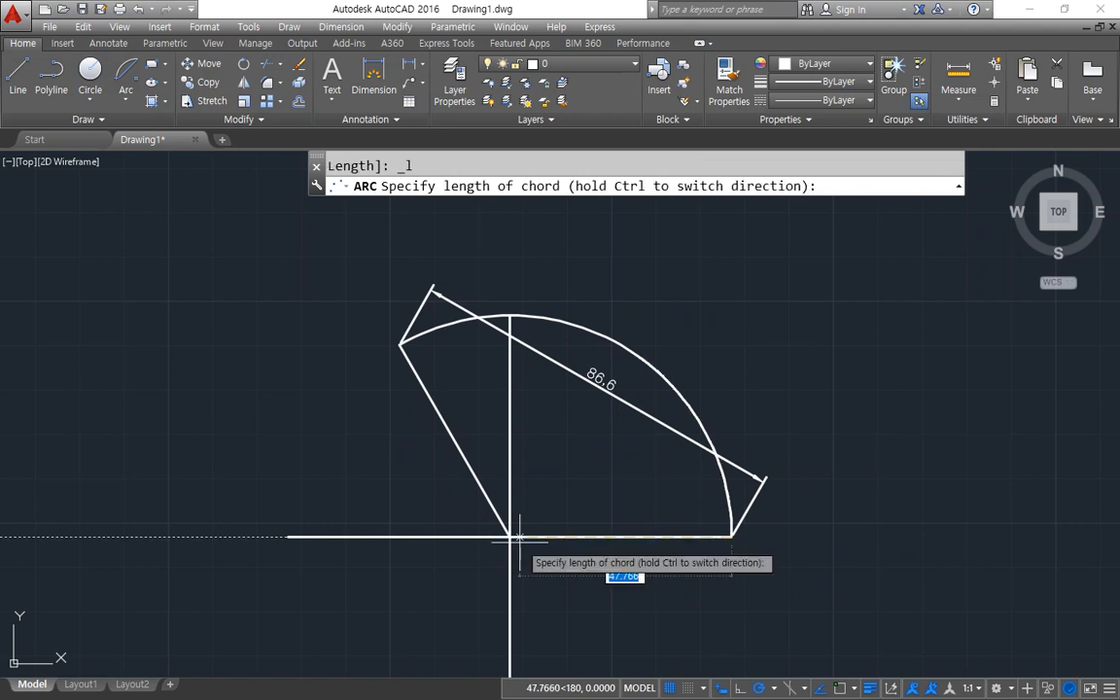
key(BackSpace)
key(Return)
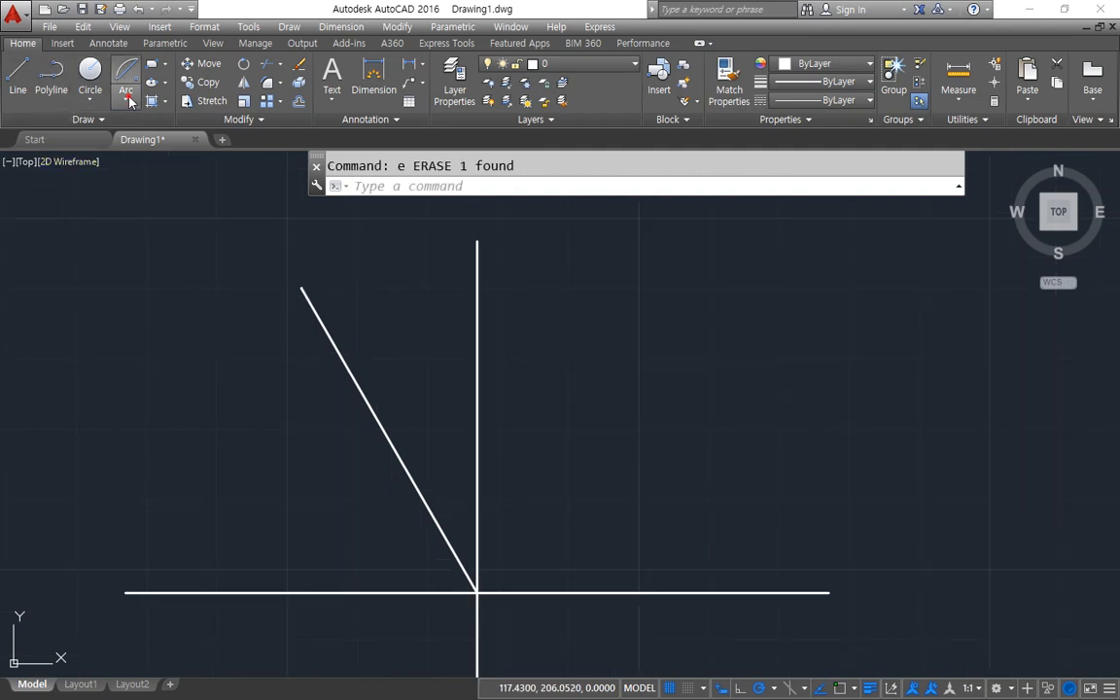
Draw a Start, End, Angle arc from the horizontal line's right end to the slanted line's upper end with a 120° included angle.
click(125, 97)
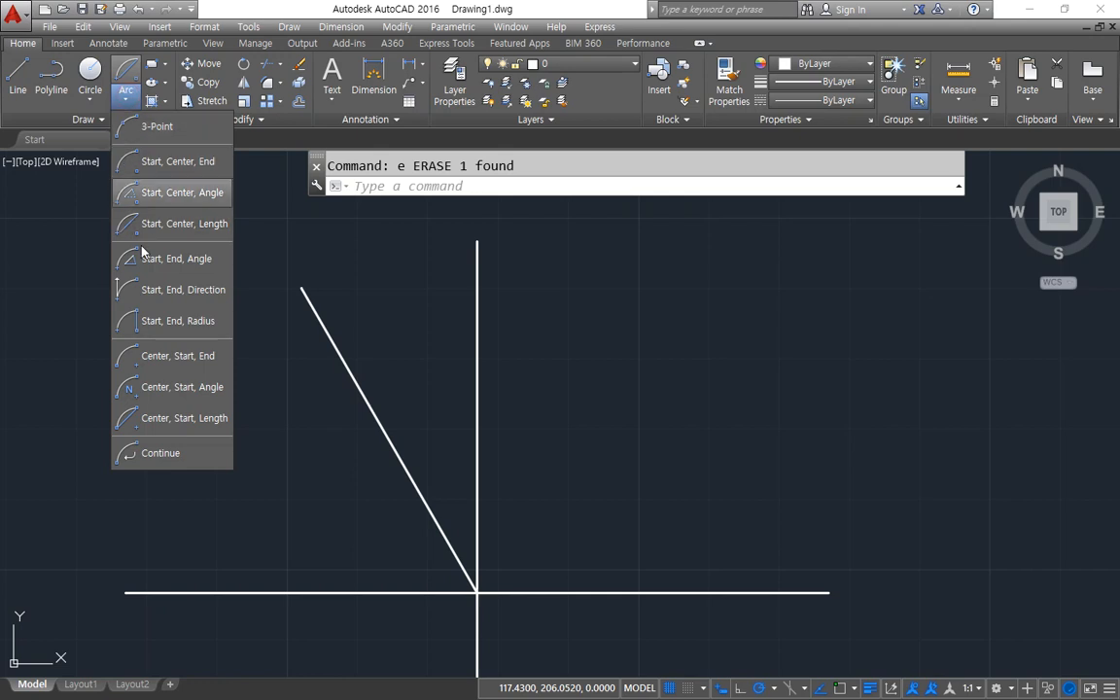
click(214, 259)
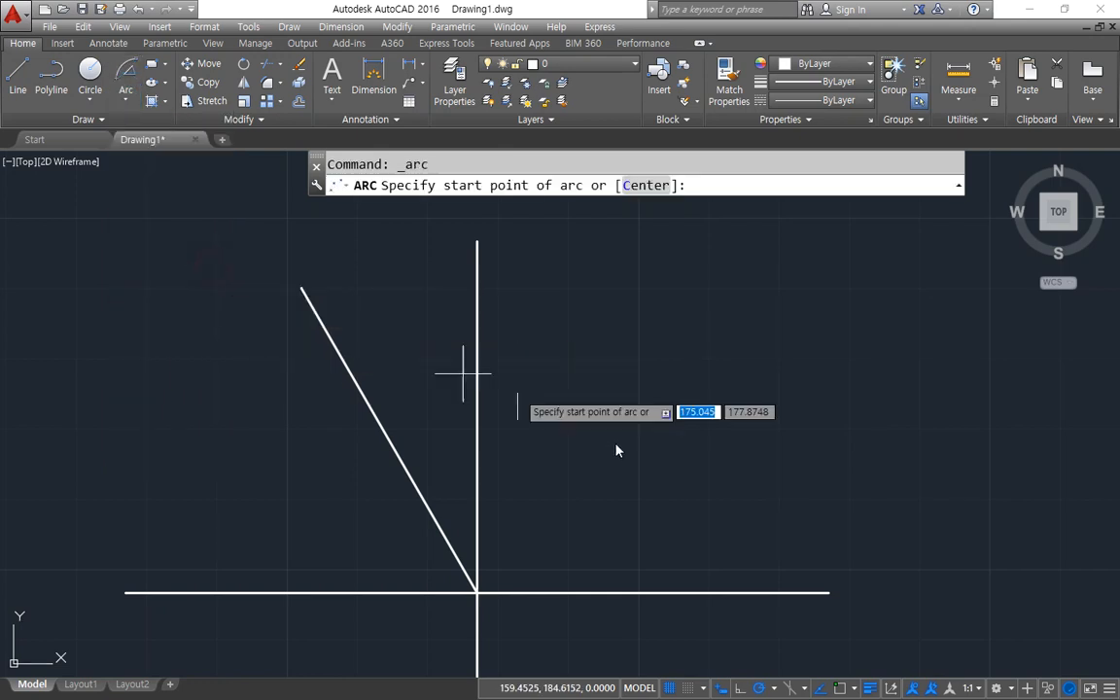
click(828, 591)
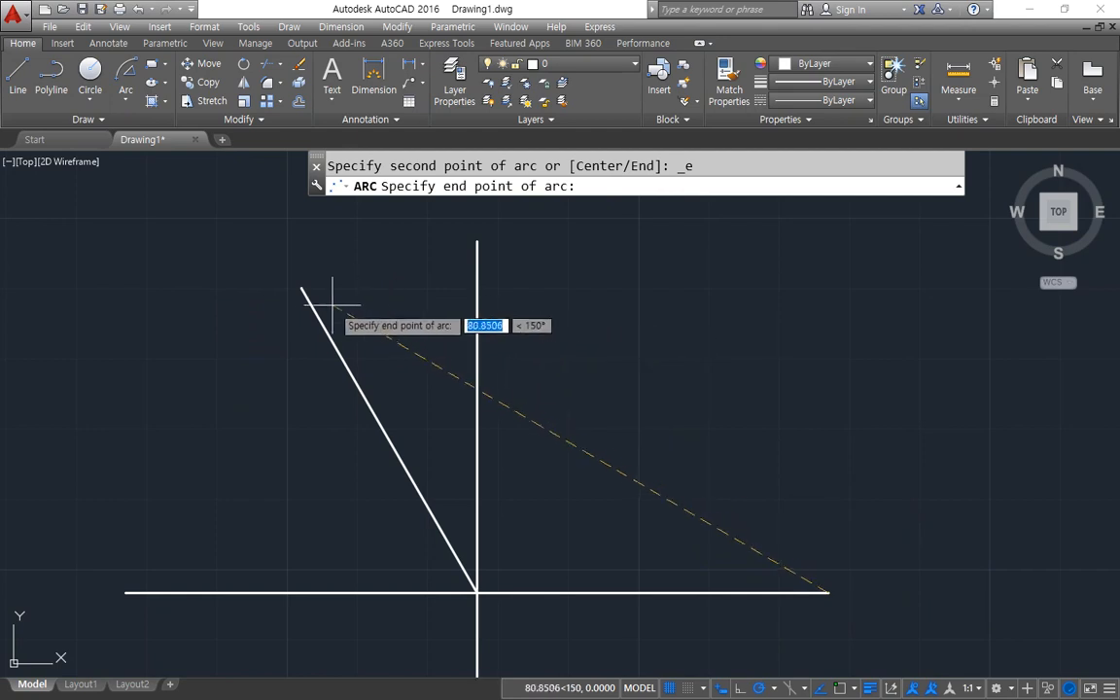
click(302, 288)
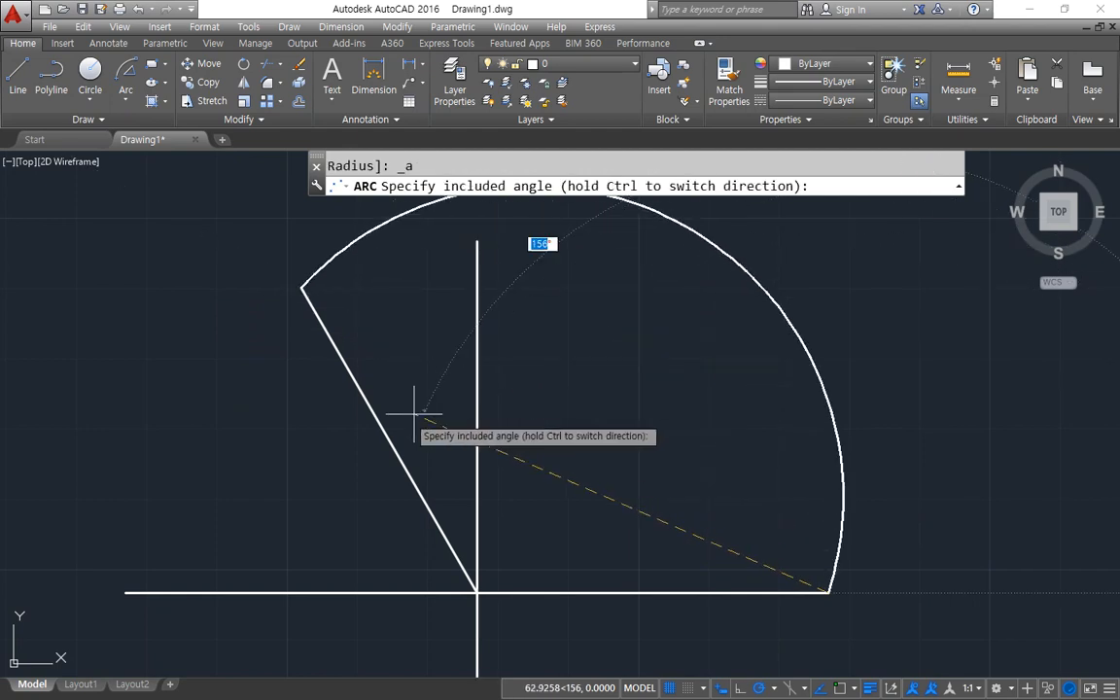
text(120)
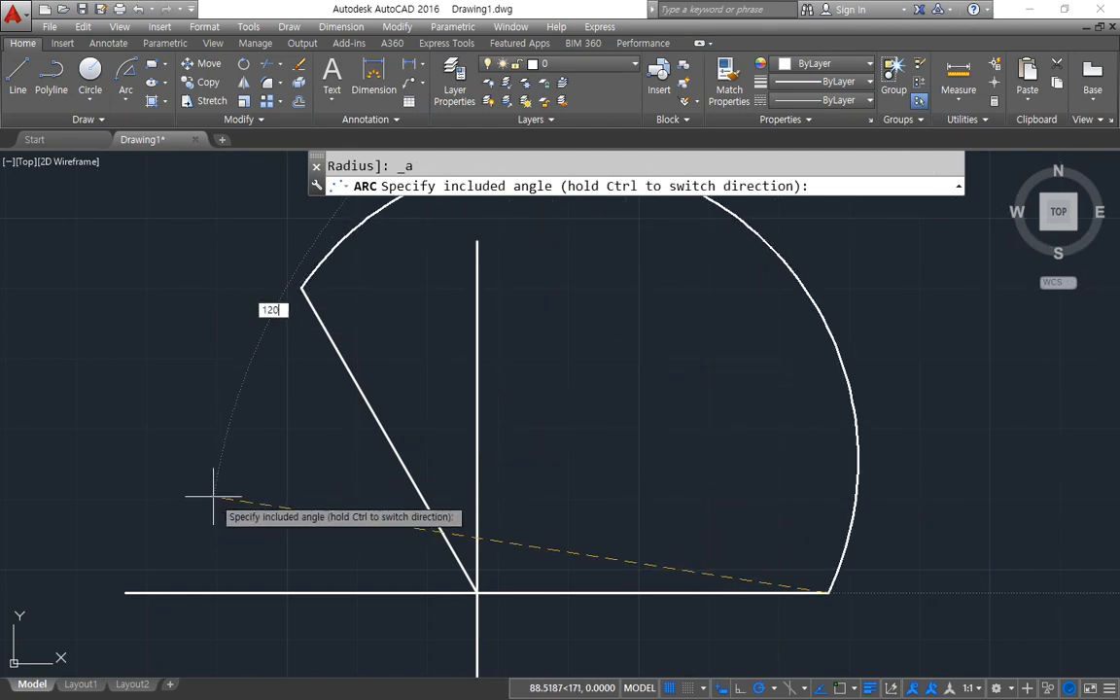
key(Return)
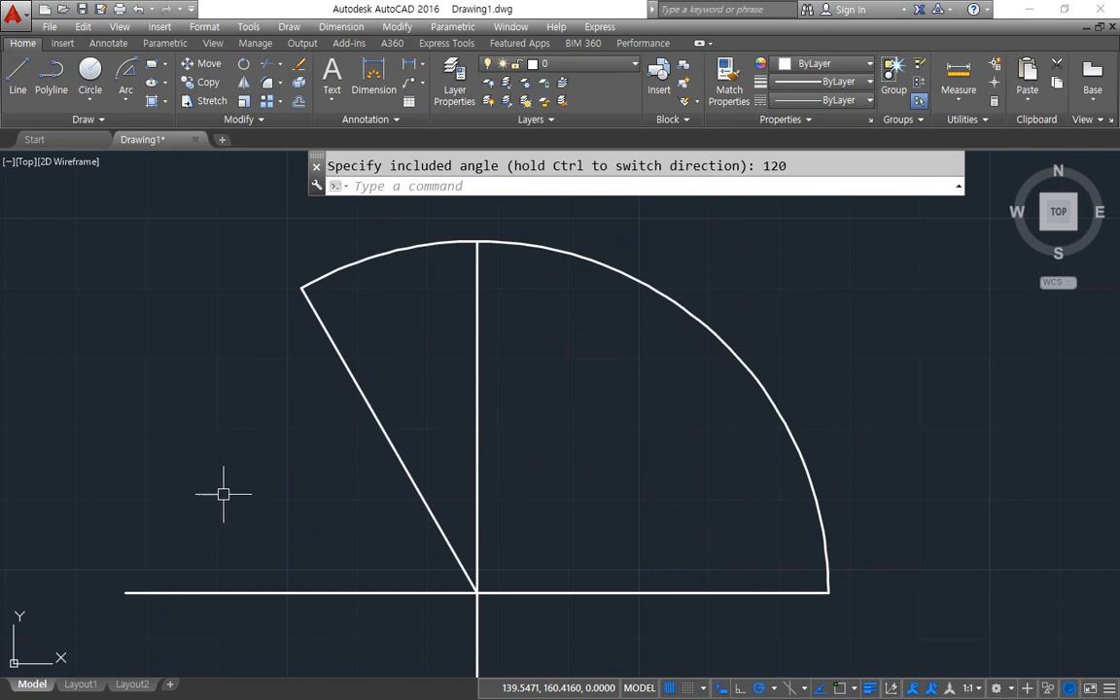
Check the 120° arc's grips and center point, and erase the arc.
click(733, 369)
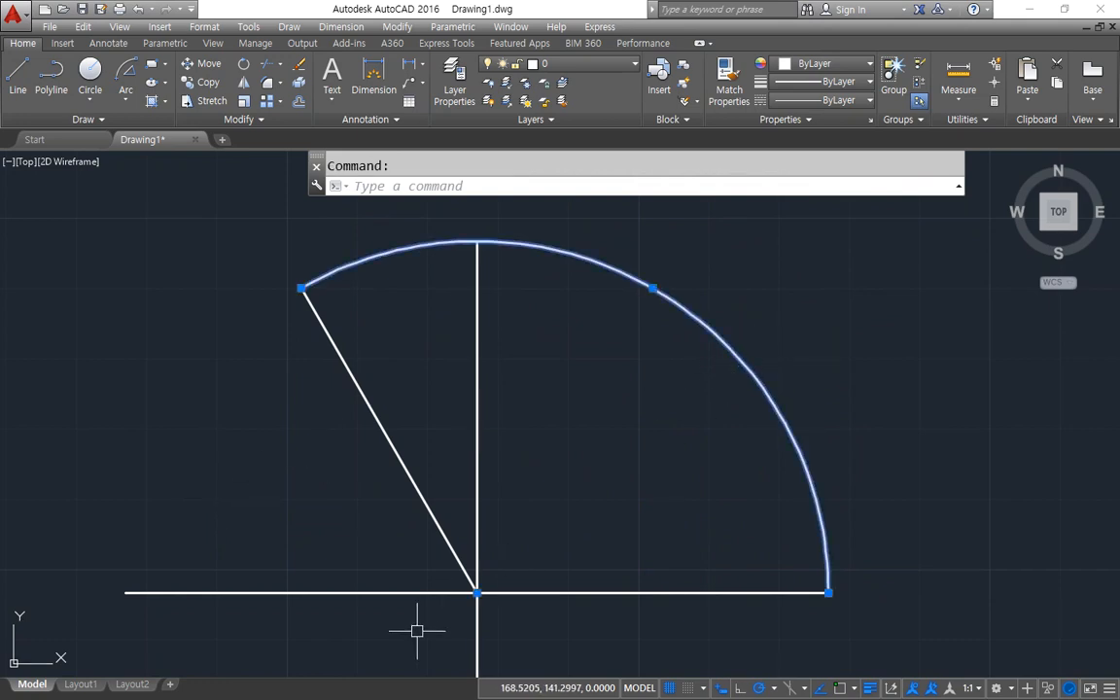
key(Escape)
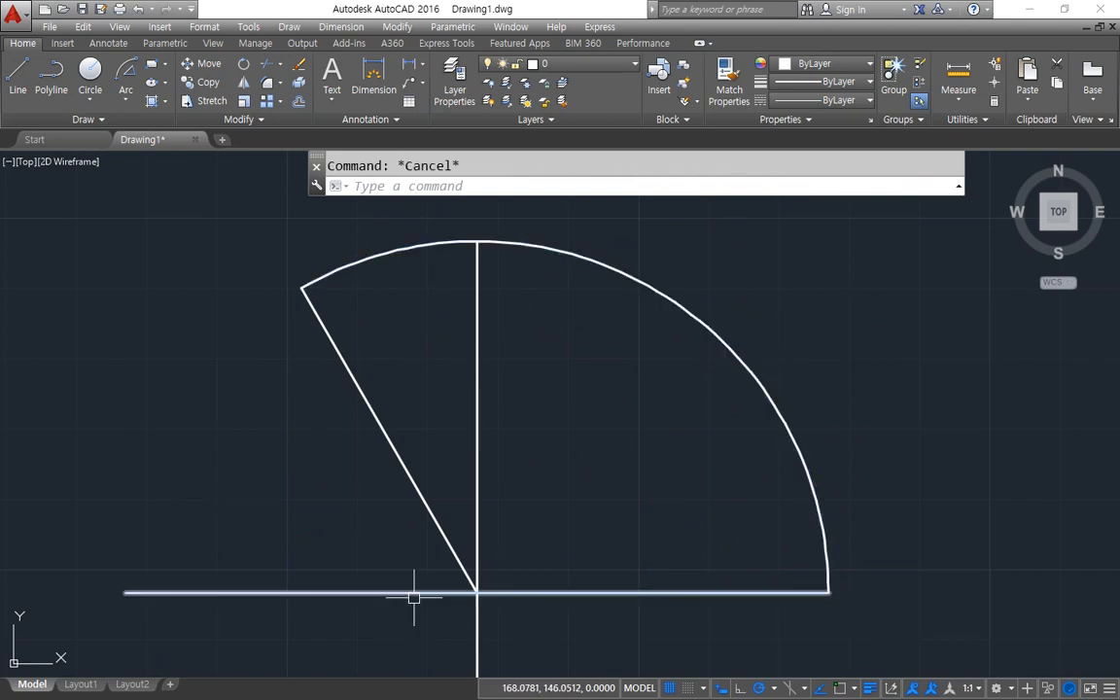
click(410, 600)
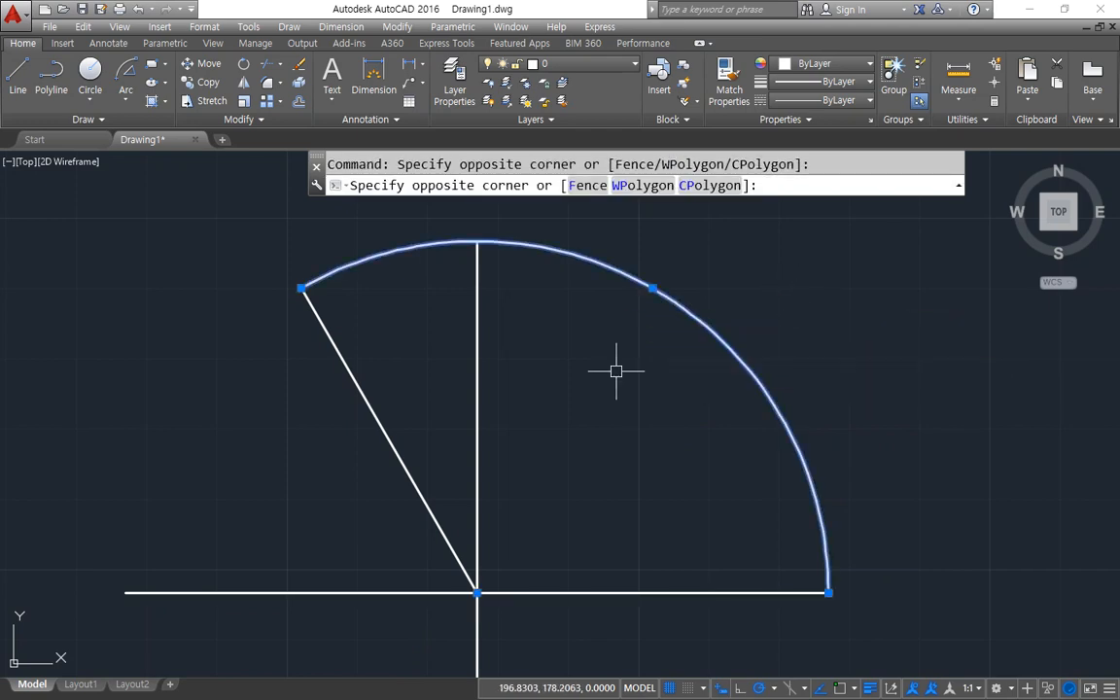
click(612, 369)
key(Delete)
Draw a Start, End, Direction arc from the slanted line's upper end to the horizontal line's right end, with its start tangent along the slanted line.
click(126, 96)
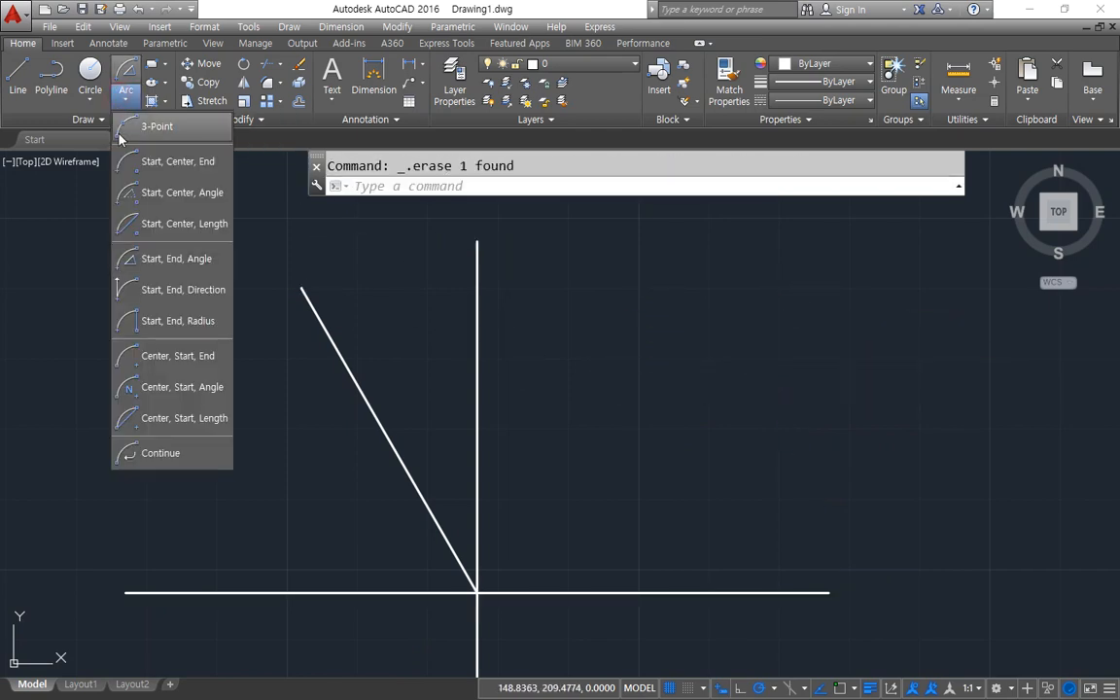
click(141, 296)
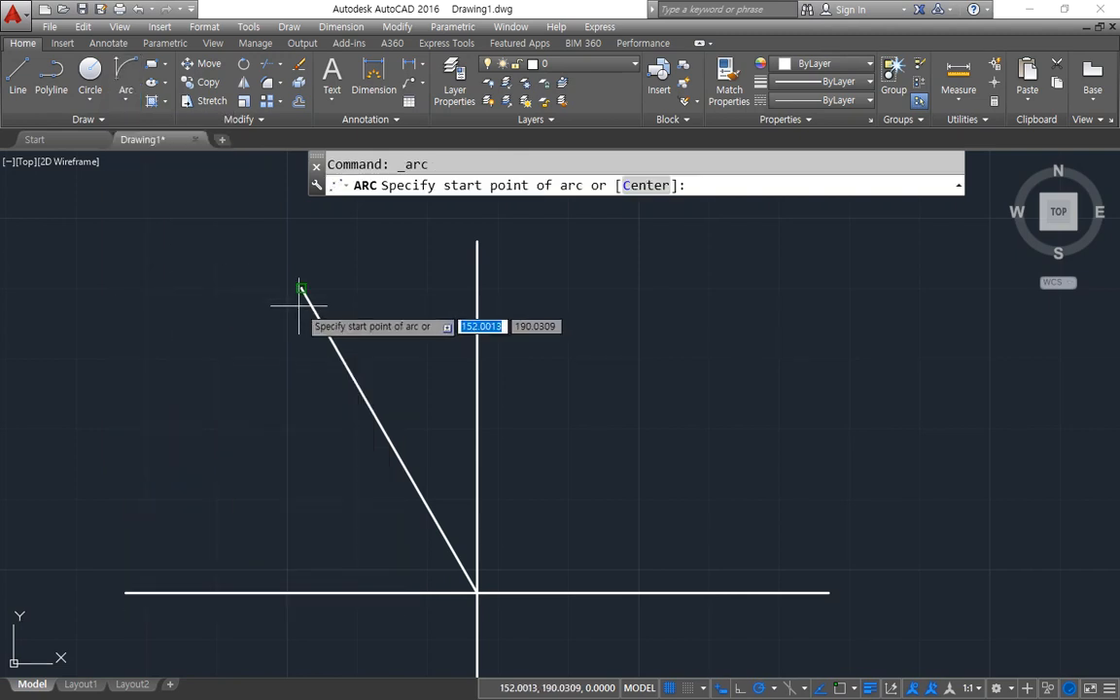
click(301, 288)
click(778, 592)
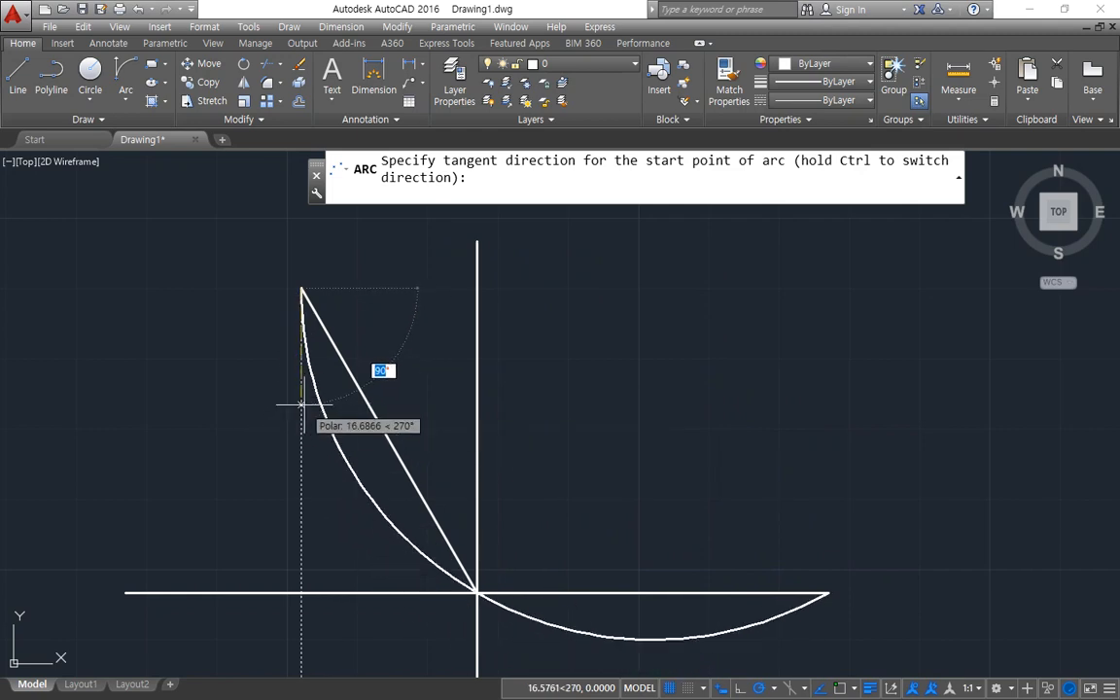
click(371, 398)
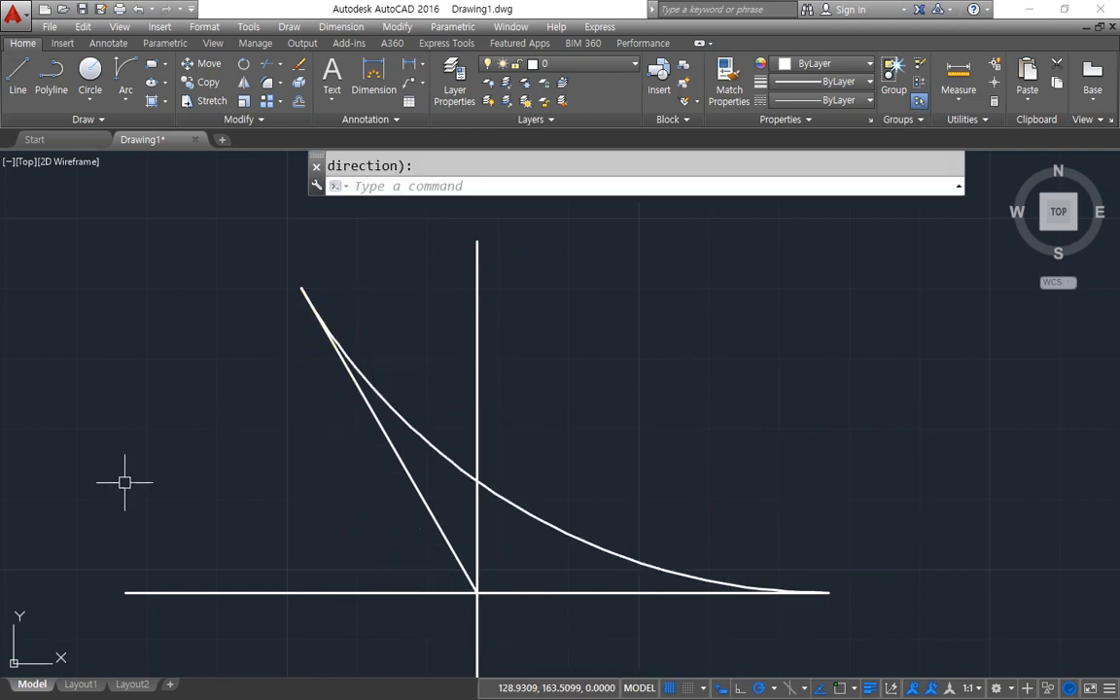
key(space)
key(Escape)
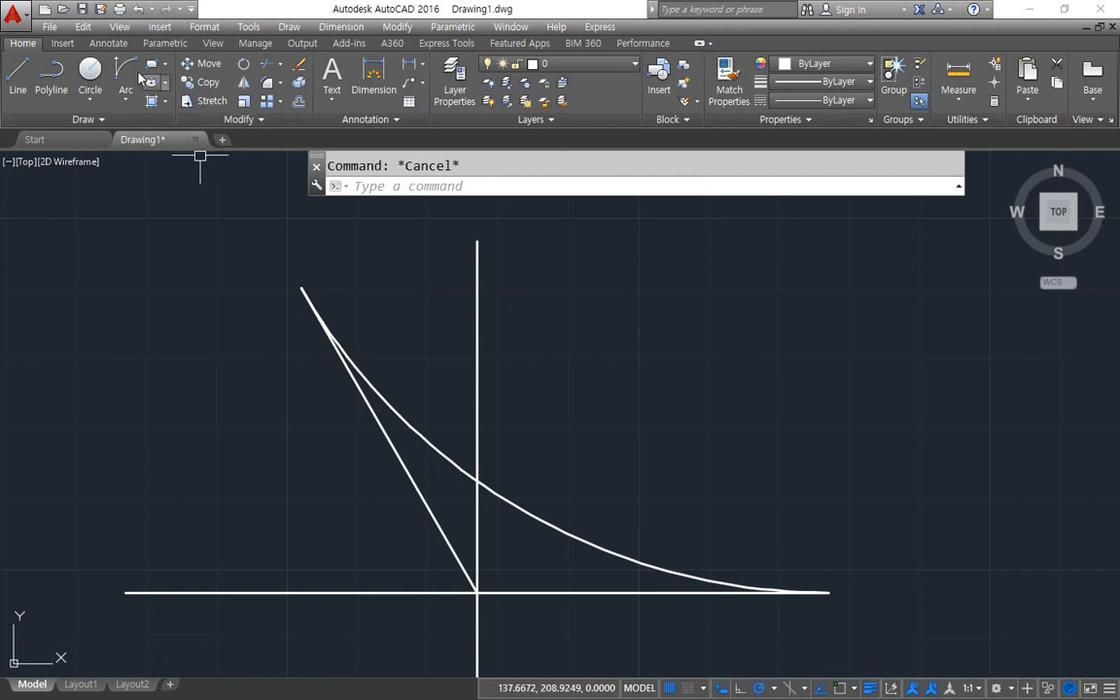
Draw a Start, End, Direction arc from the horizontal line's right end to the slanted line's upper end with a vertical start tangent, and erase both arcs.
click(126, 72)
click(760, 591)
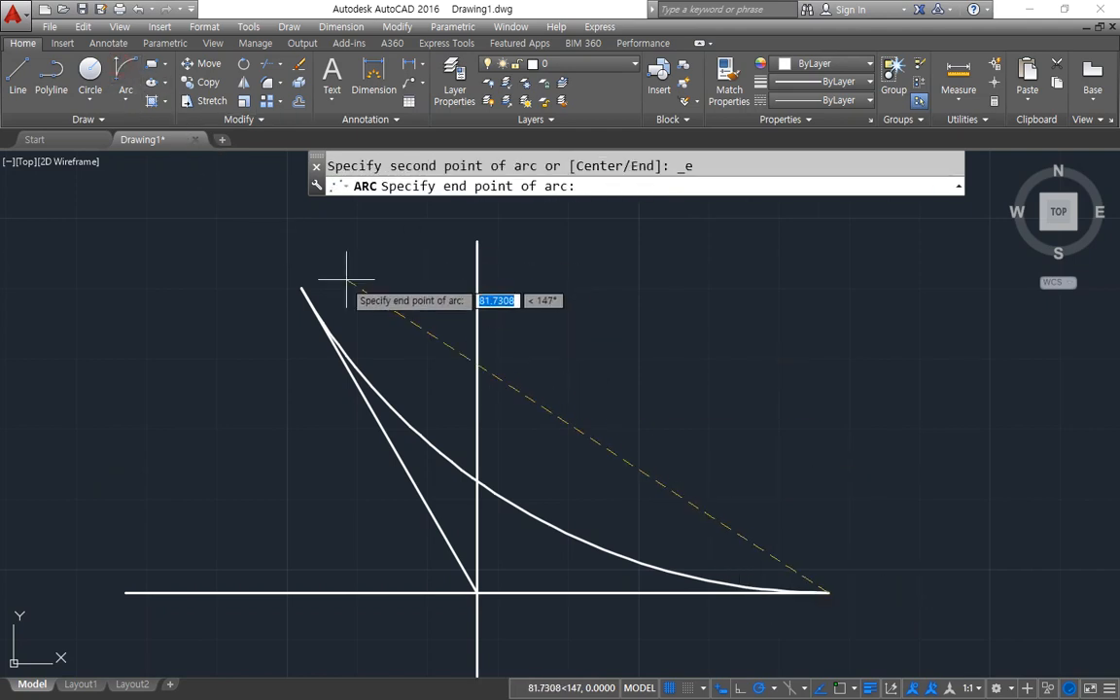
click(304, 288)
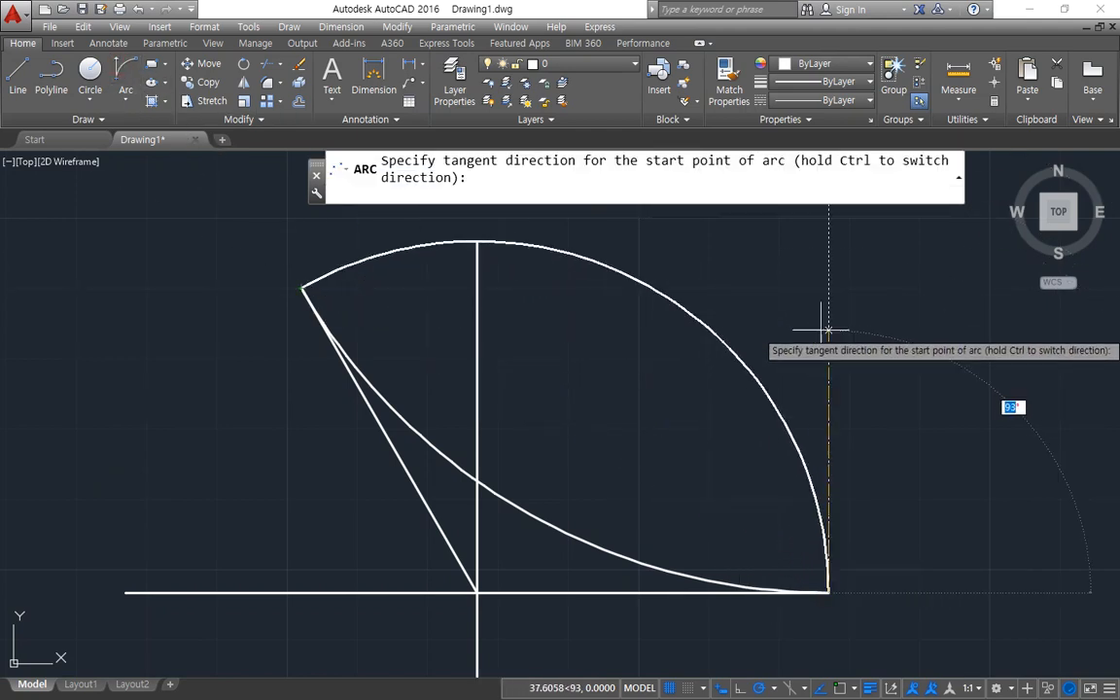
click(790, 325)
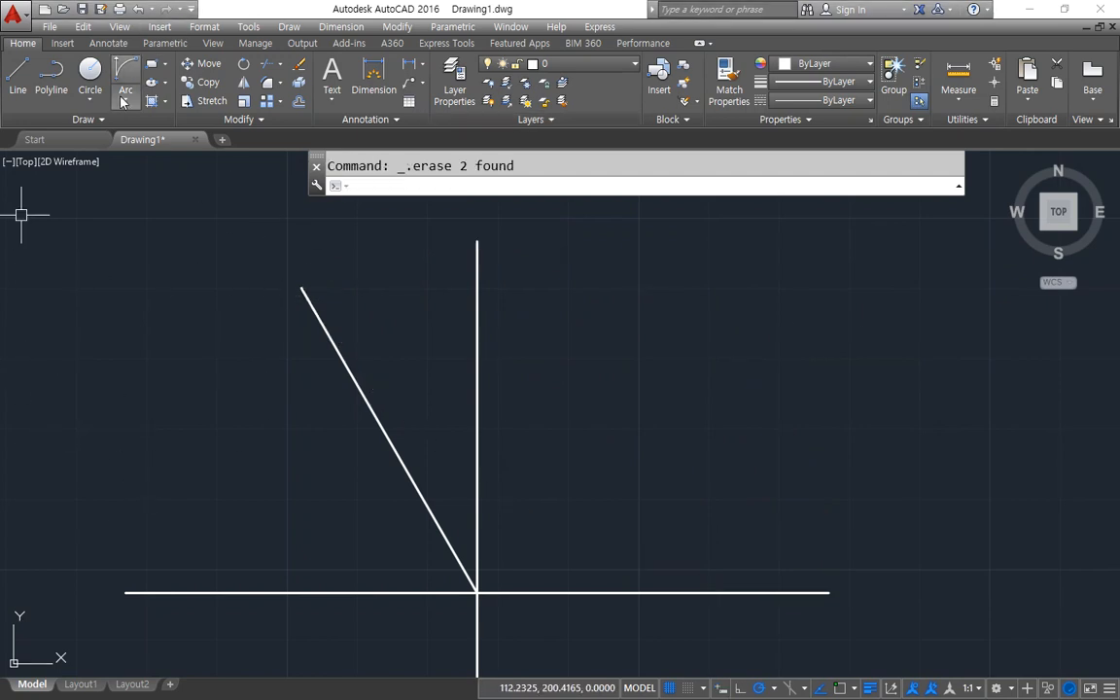
click(127, 100)
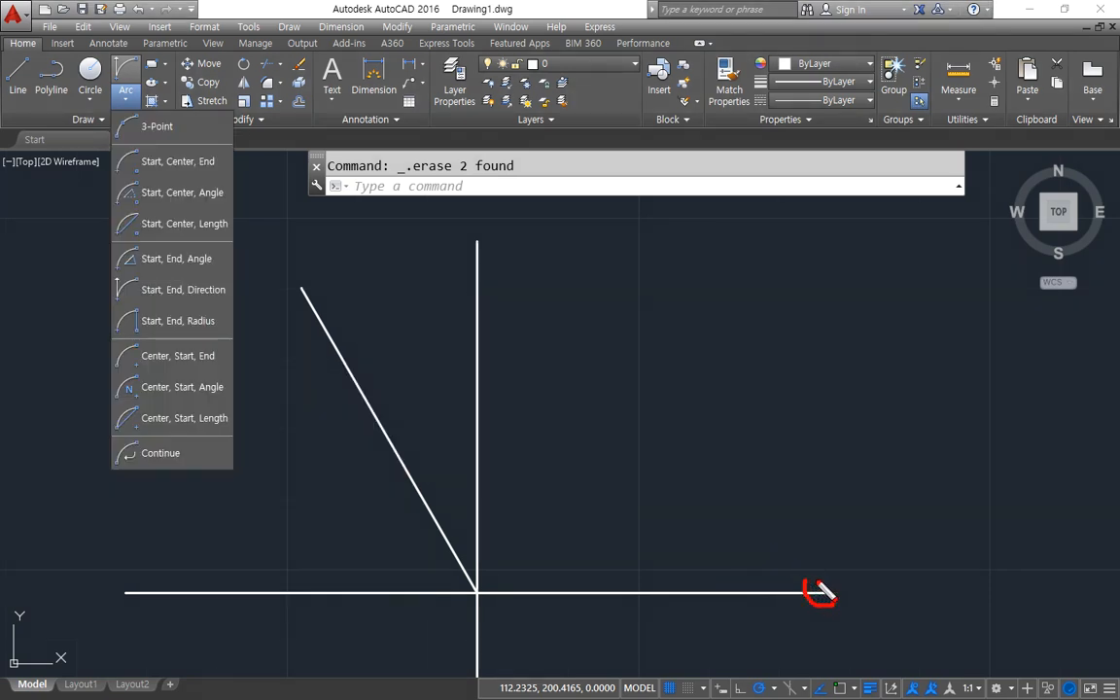
drag(872, 601, 795, 469)
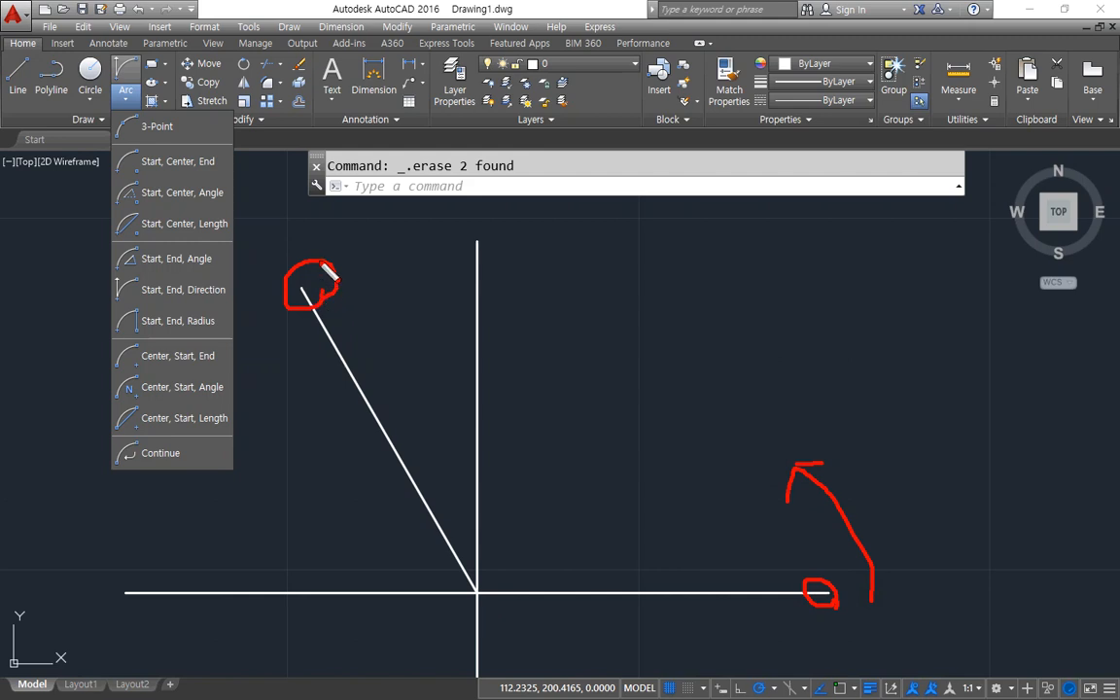
mouse_move(329, 273)
mouse_down()
mouse_move(474, 471)
mouse_move(525, 474)
mouse_up()
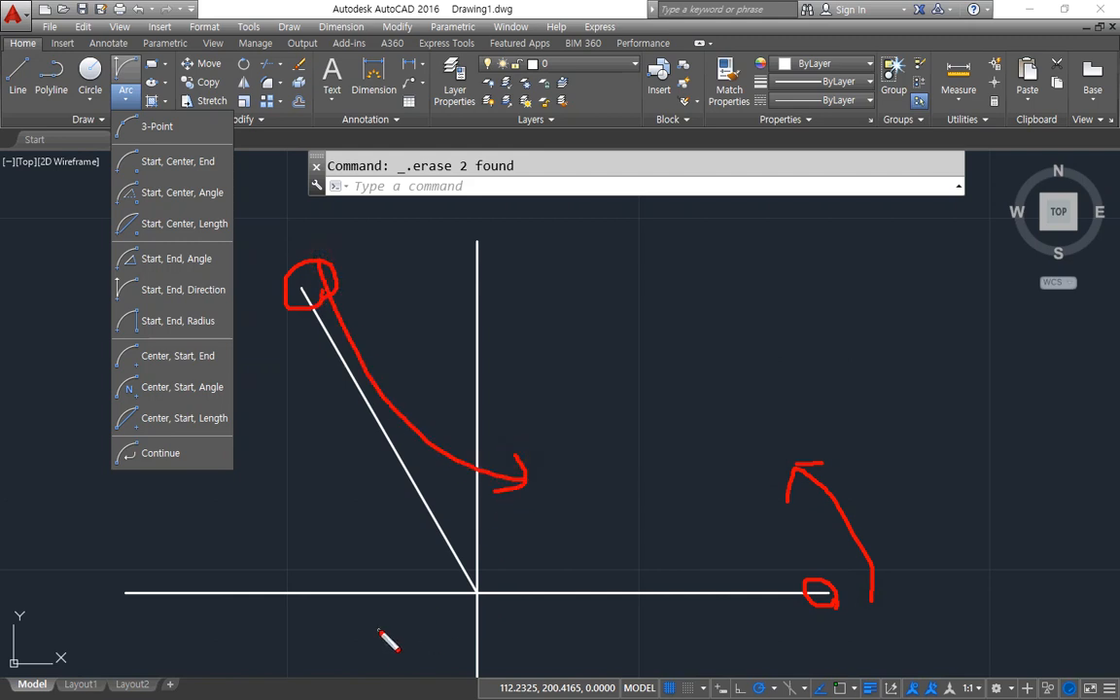
key(Escape)
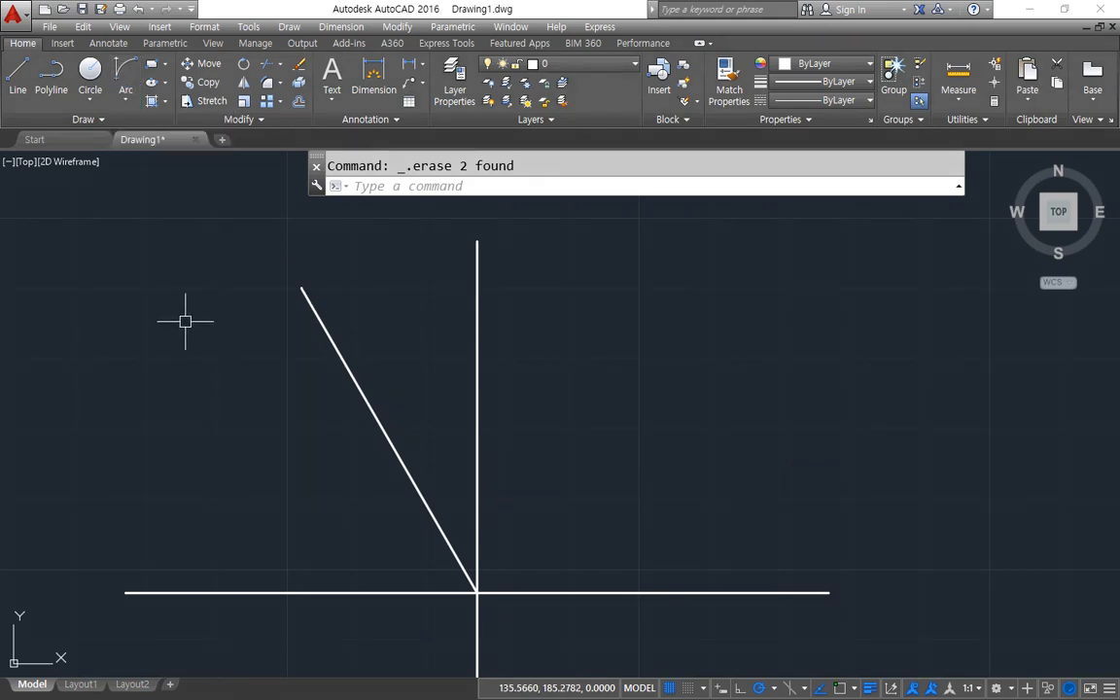
Begin a Start, End, Radius arc with its start point at the horizontal line's right end.
click(125, 90)
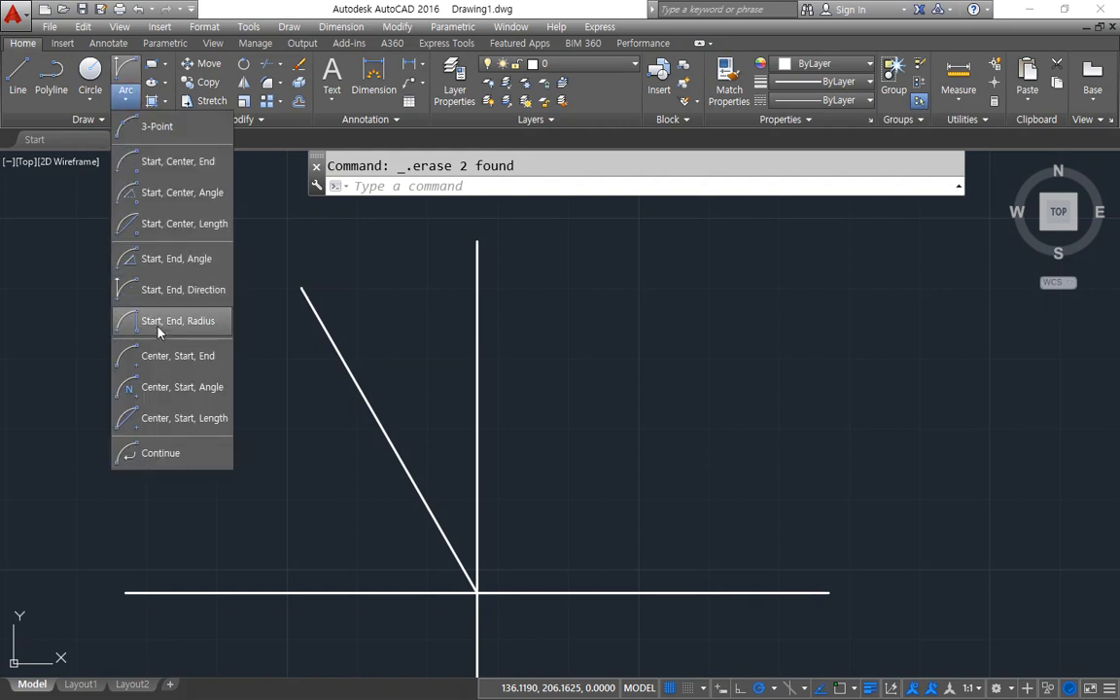
click(149, 321)
click(825, 592)
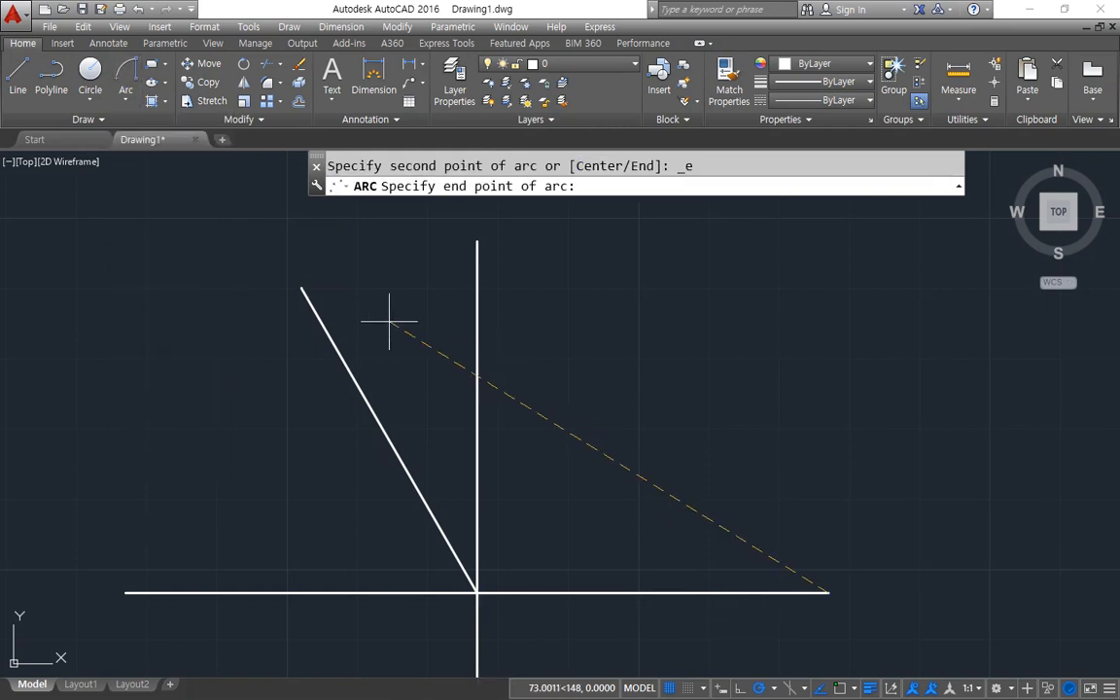
Complete the start-end-radius arc from the horizontal line's right end to the slanted line's upper end with radius 50.
click(302, 290)
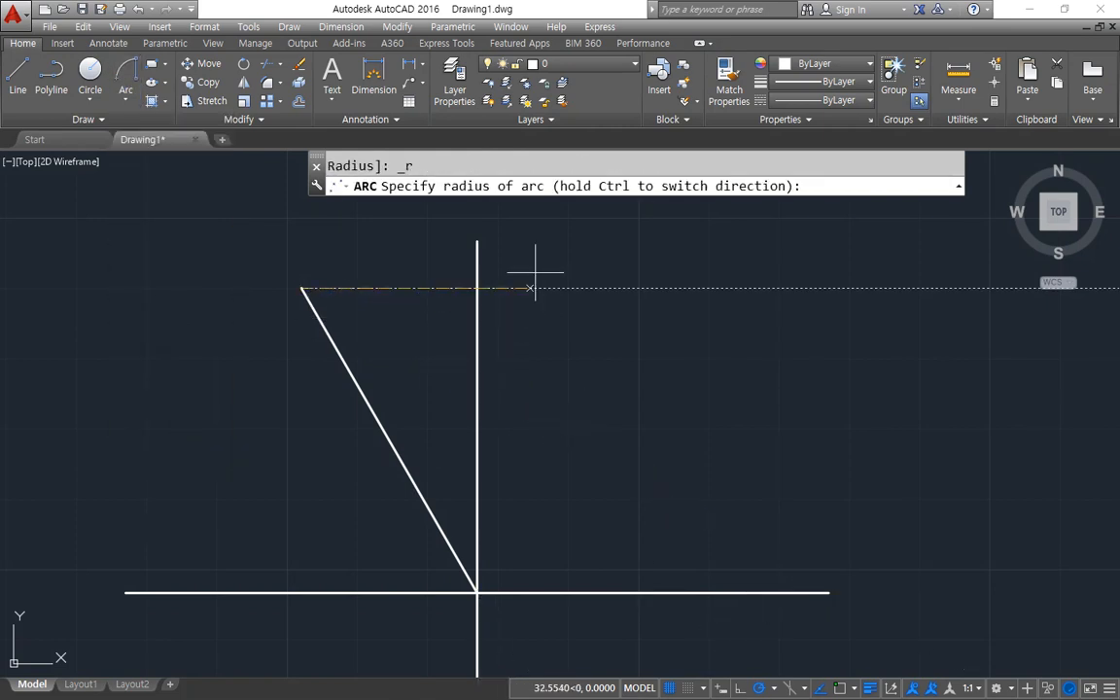
key(Return)
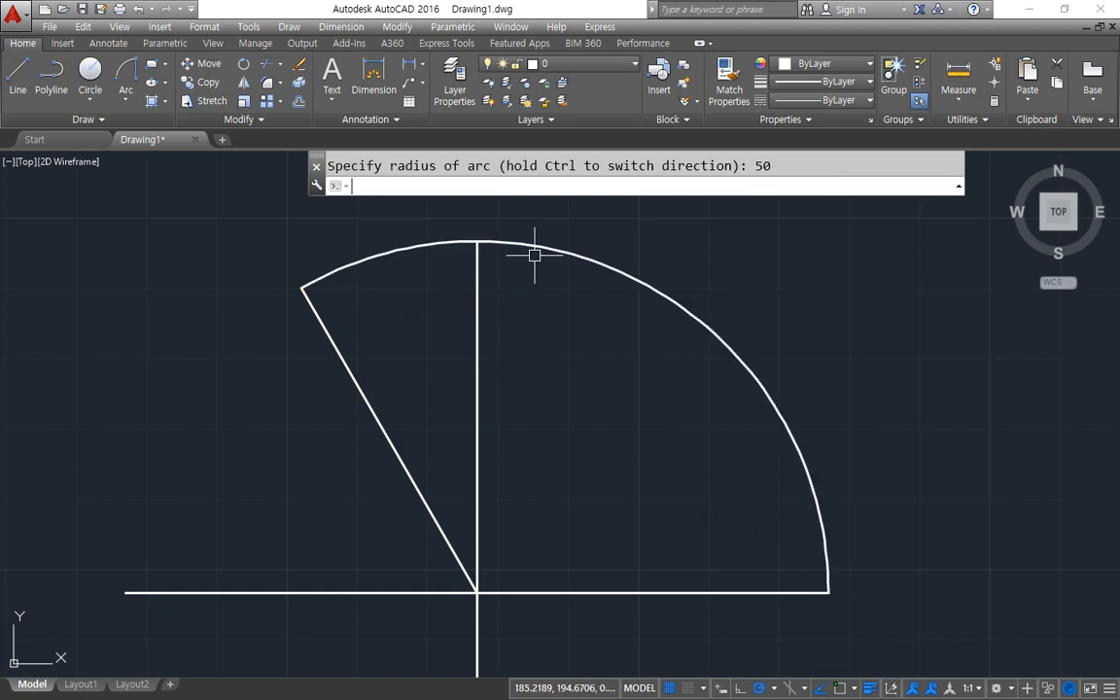
key(Return)
key(Escape)
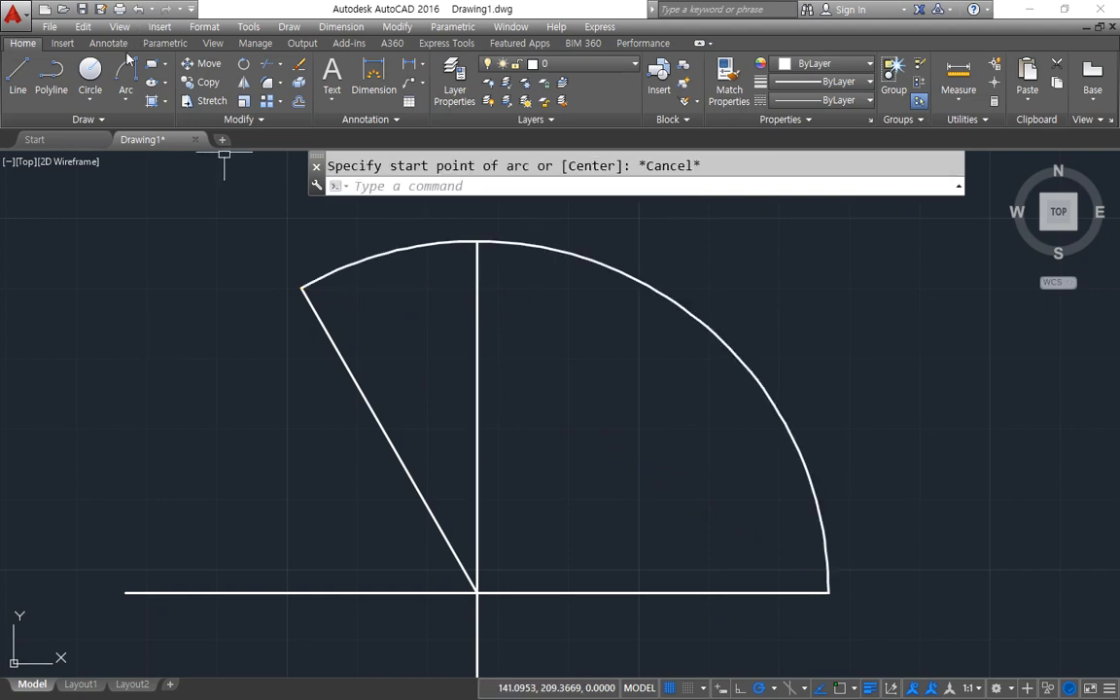
Draw a start-end-radius arc from the slanted line's upper end to the horizontal line's right end with radius 50.
click(125, 73)
click(303, 288)
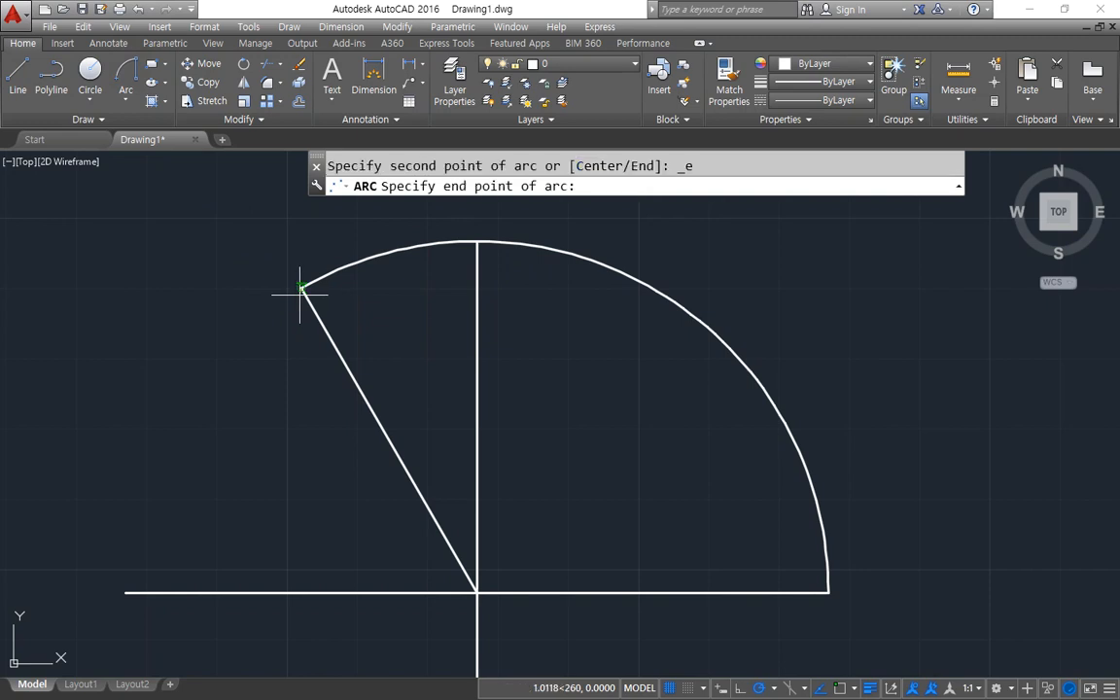
click(768, 591)
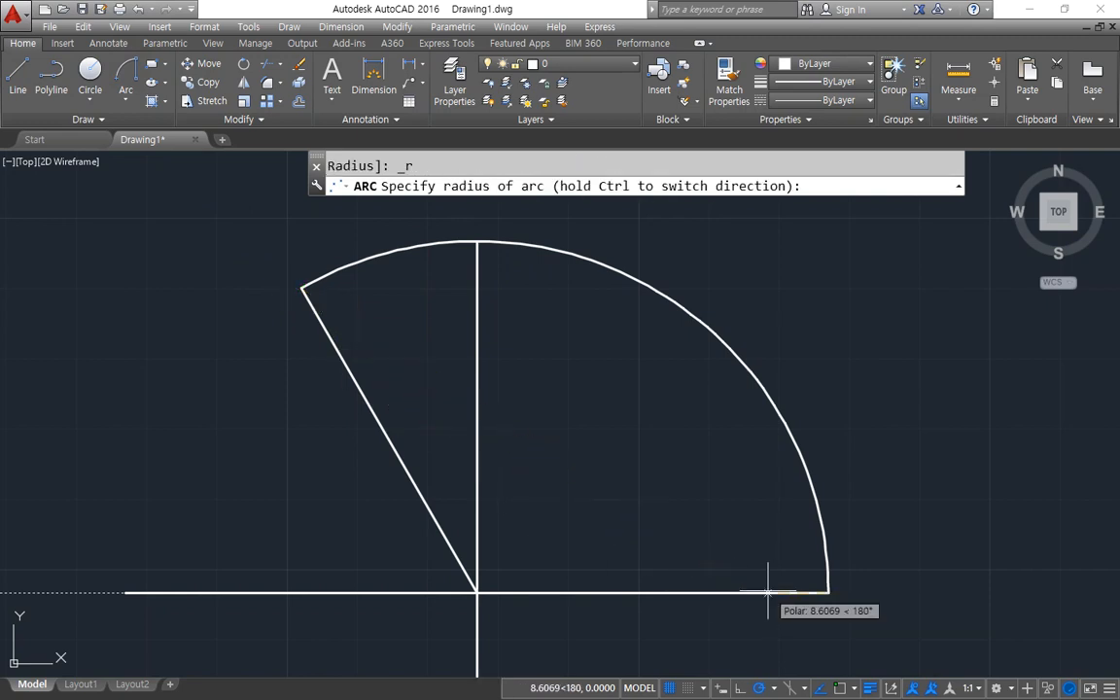
key(Return)
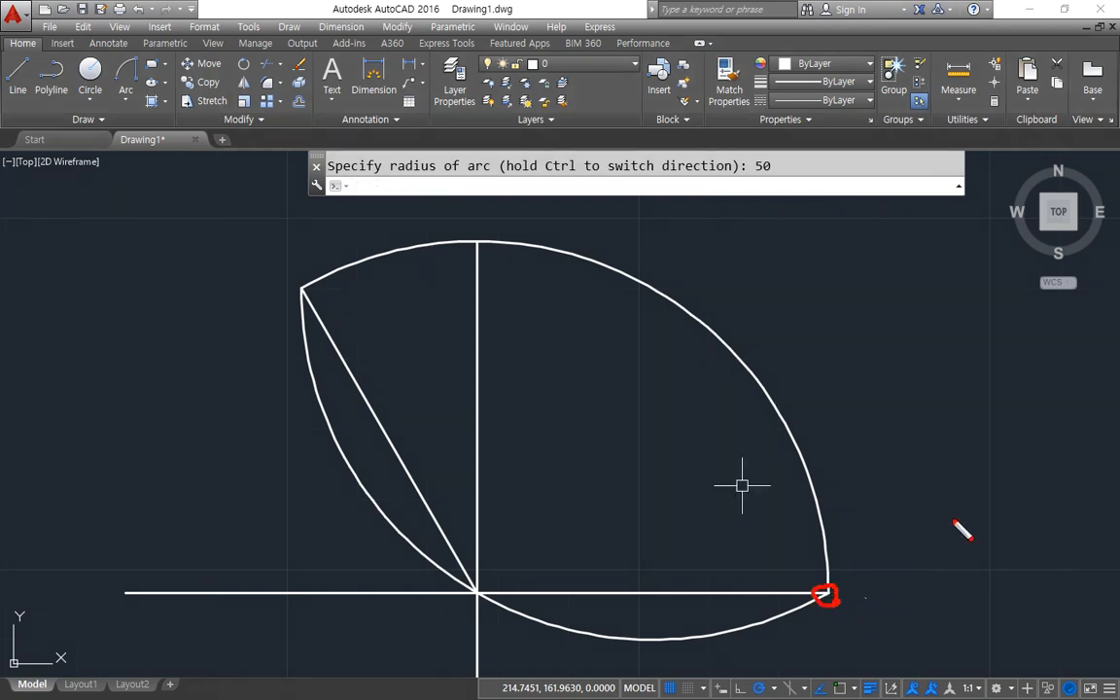
mouse_move(870, 581)
mouse_down()
mouse_move(817, 474)
mouse_move(717, 466)
mouse_move(738, 501)
mouse_up()
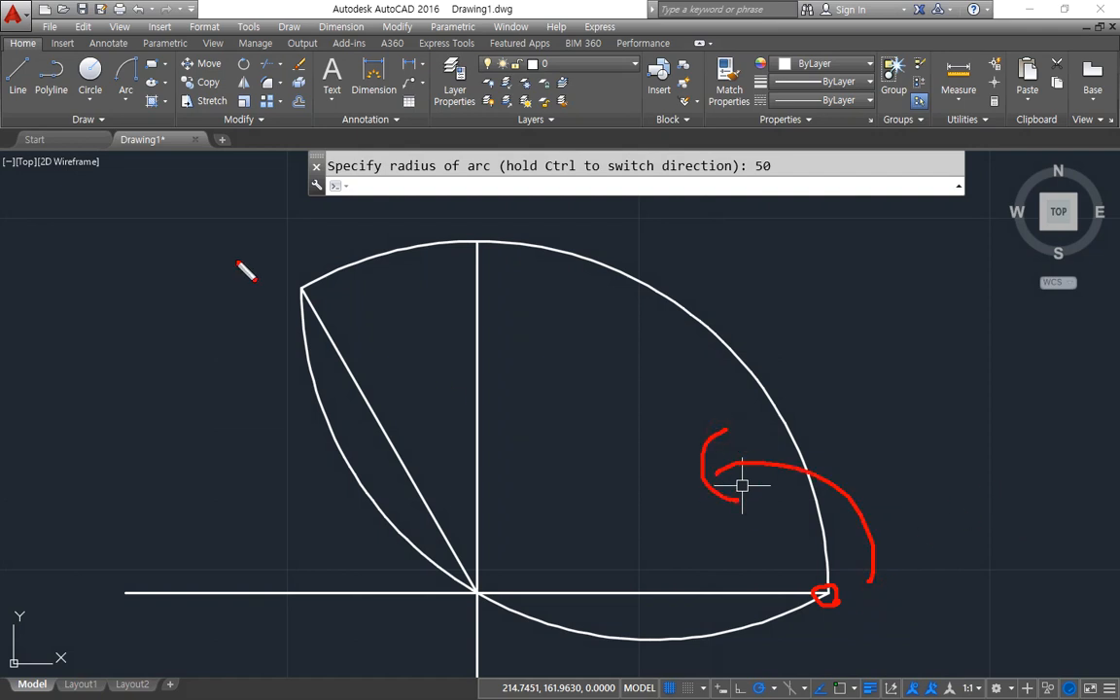
drag(310, 276, 311, 297)
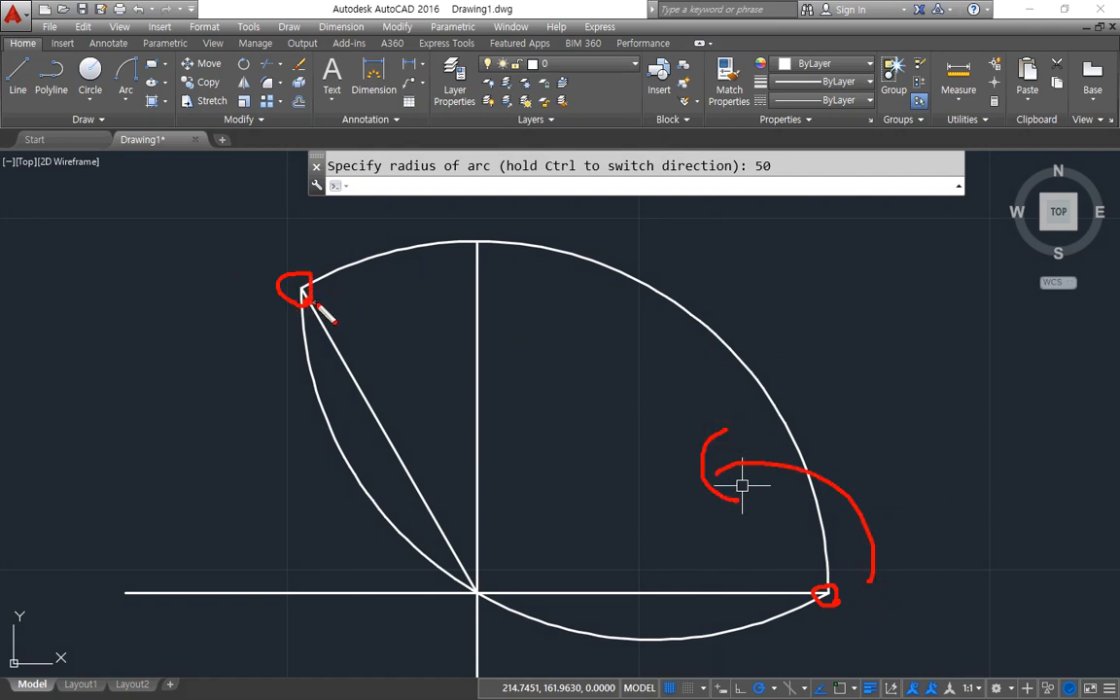
mouse_move(273, 258)
mouse_down()
mouse_move(325, 394)
mouse_move(371, 401)
mouse_up()
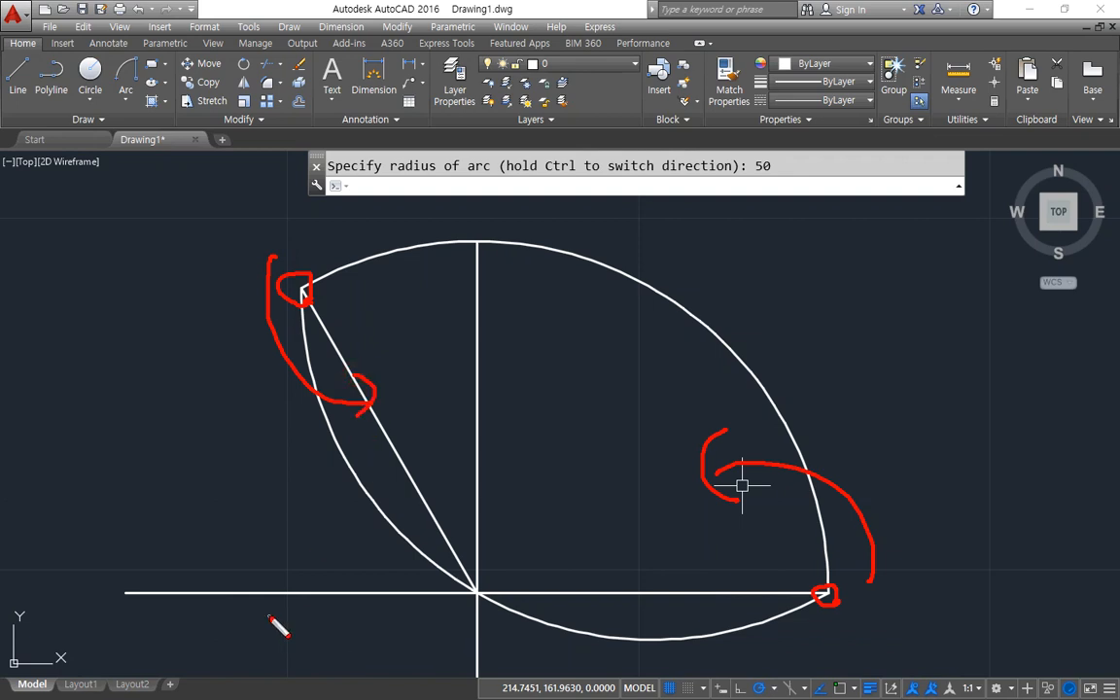
key(Escape)
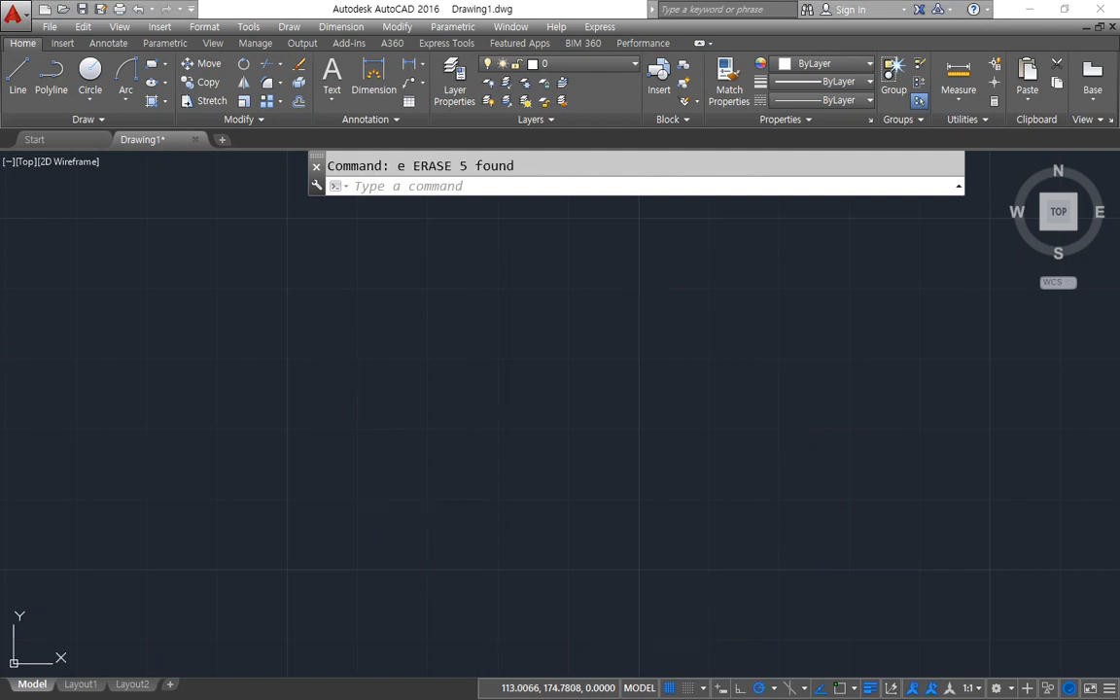
Draw a horizontal and a vertical construction line crossing at one point near the middle of the empty drawing.
click(705, 295)
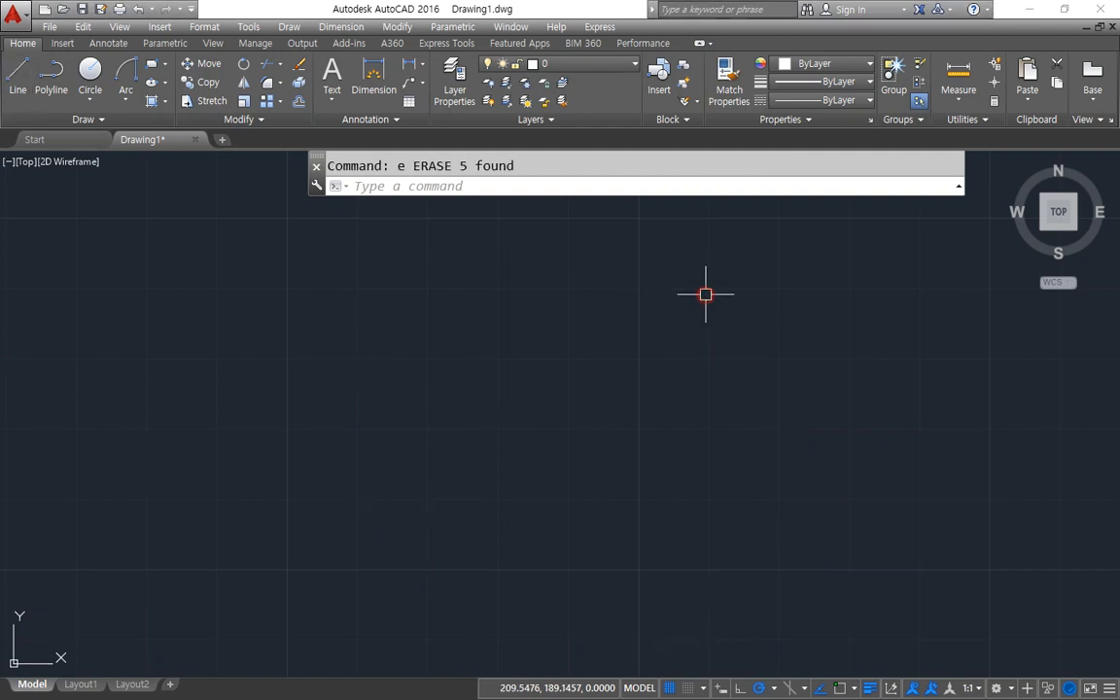
text(xl)
key(Return)
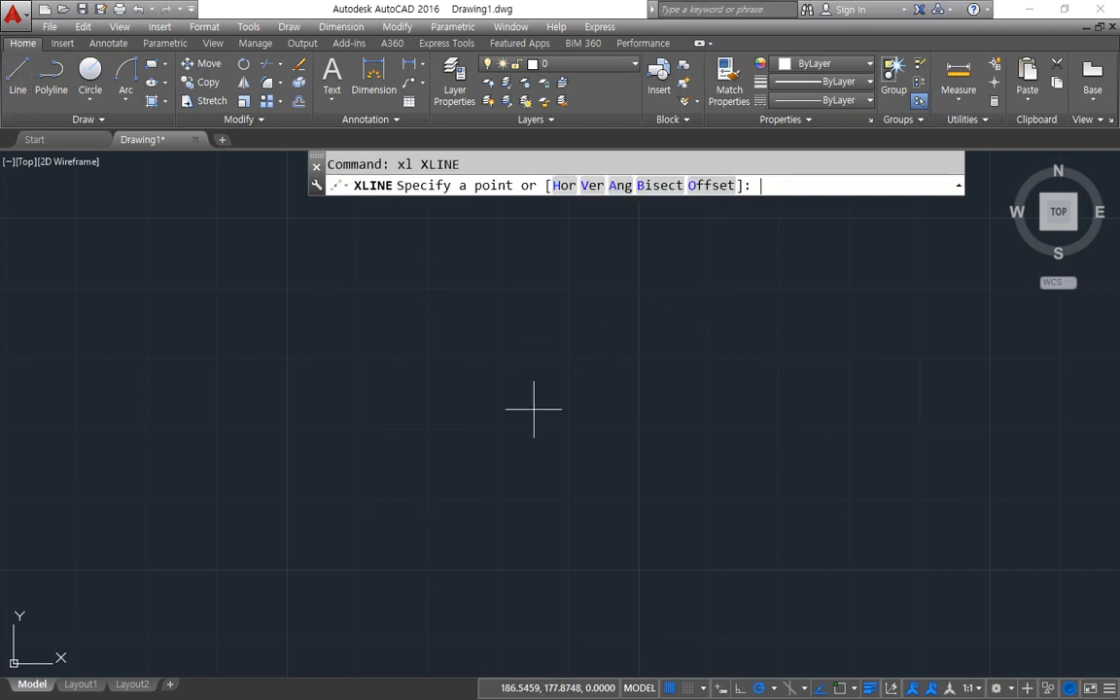
click(542, 420)
click(622, 423)
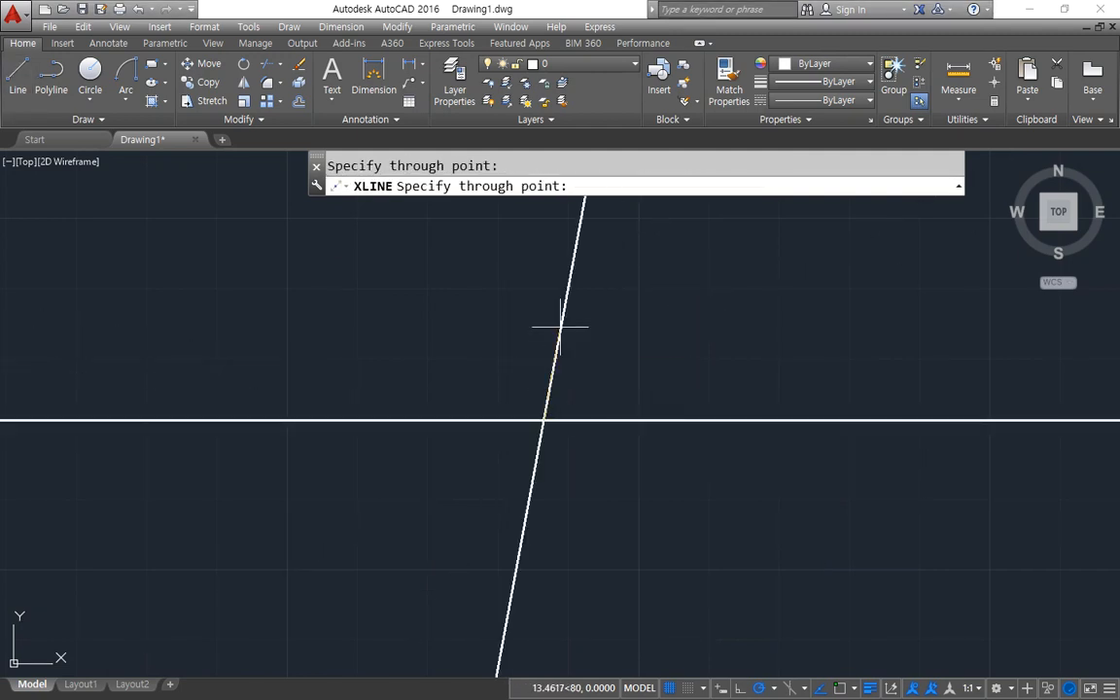
click(544, 320)
key(Return)
Assign both construction lines to the cen layer.
click(581, 390)
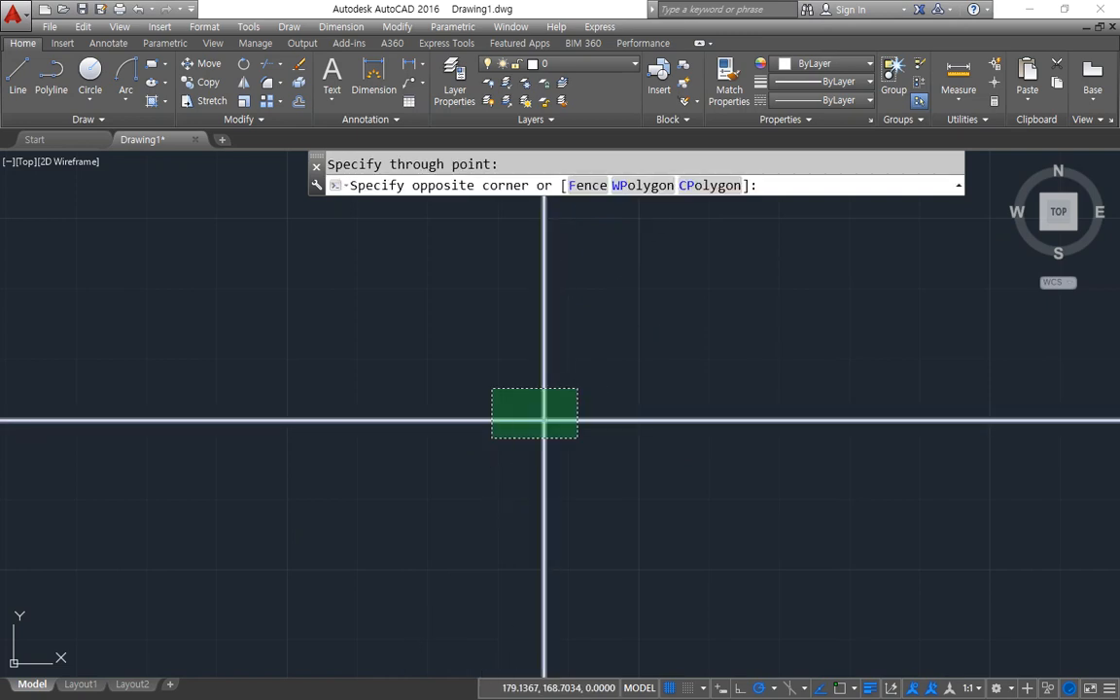
click(493, 437)
click(609, 68)
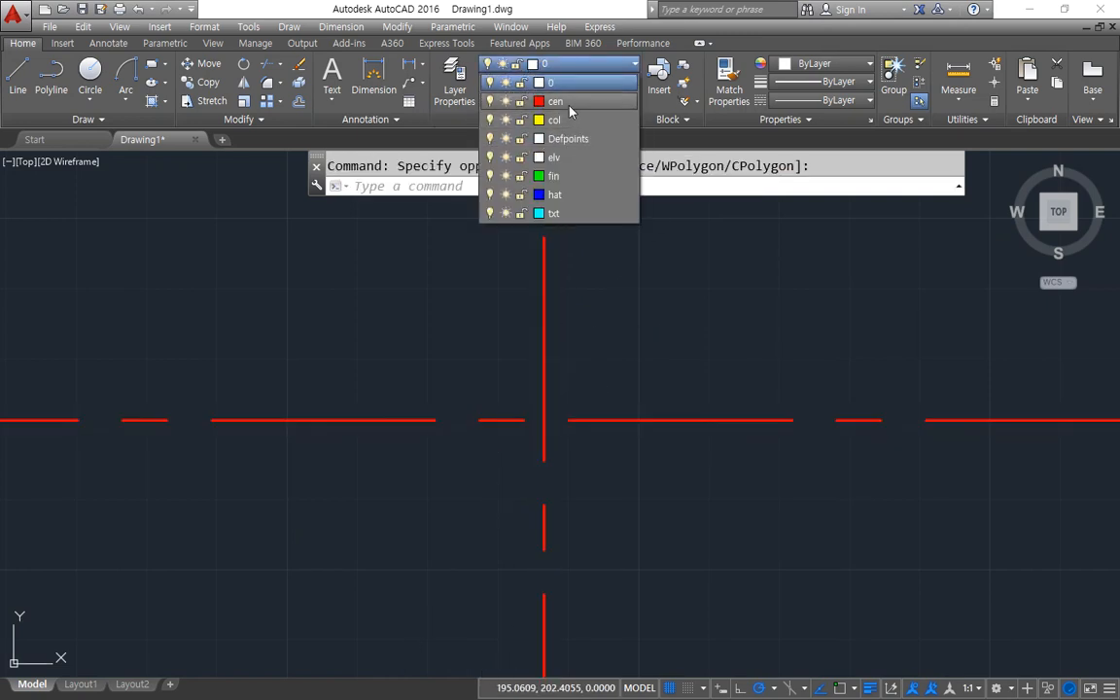
click(511, 94)
key(Escape)
Set the global linetype scale factor to 0.2.
text(LTS)
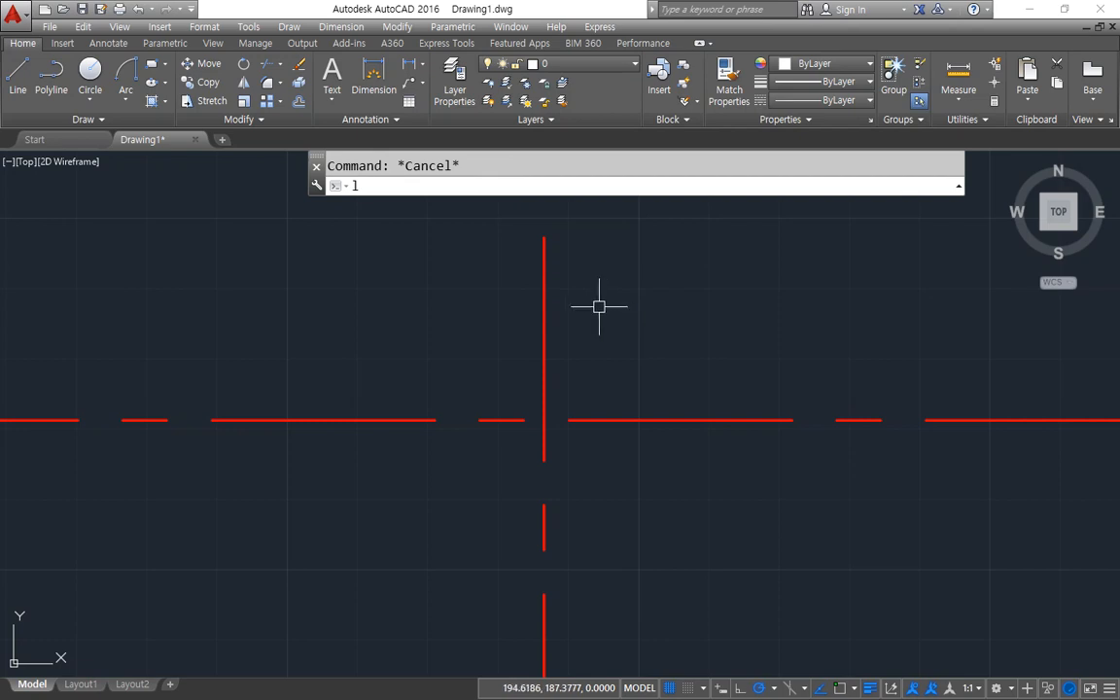
key(Return)
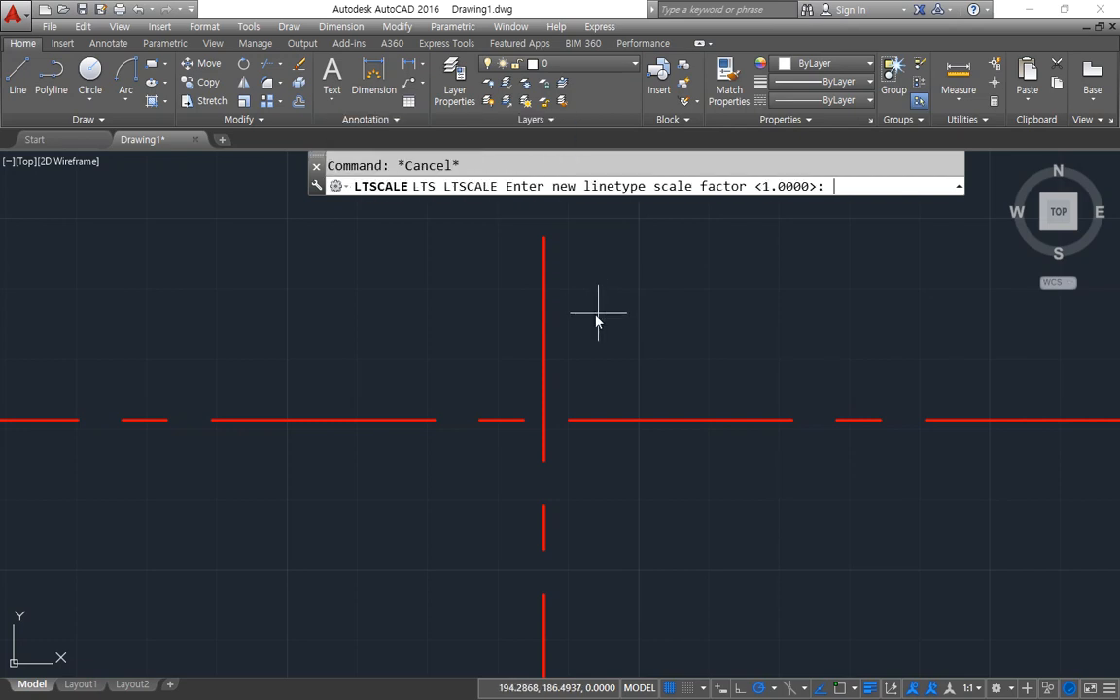
text(0.2)
key(Return)
Draw a circle of radius 9 centred on the intersection of the two centrelines.
scroll(540, 424, up, 2)
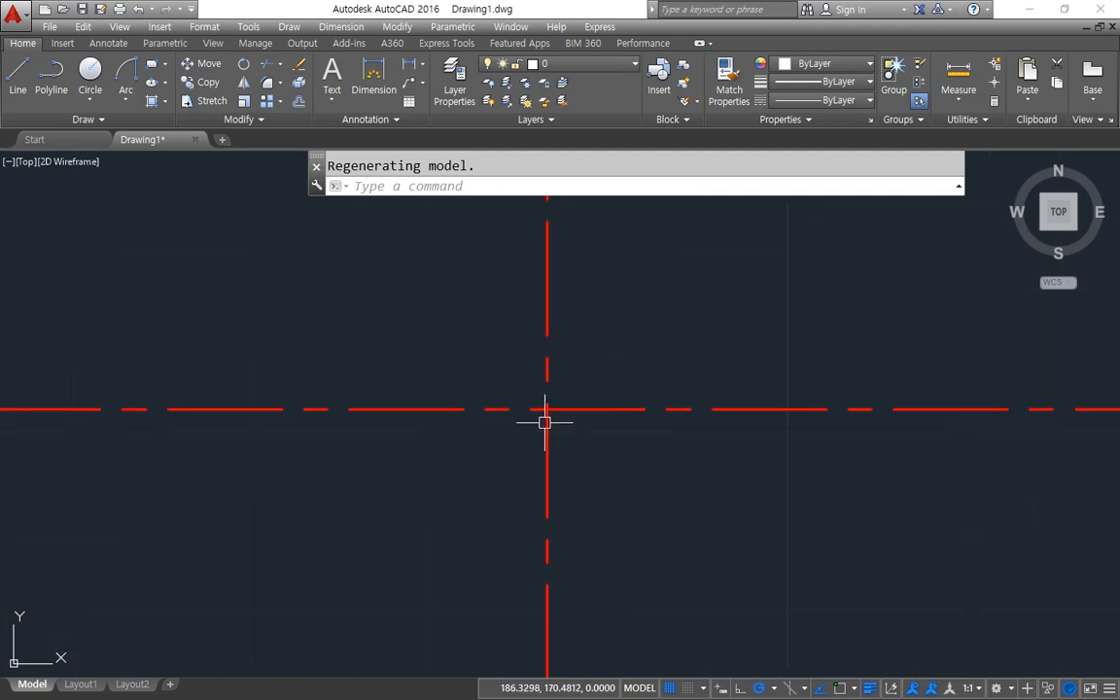
text(c)
key(Return)
click(546, 409)
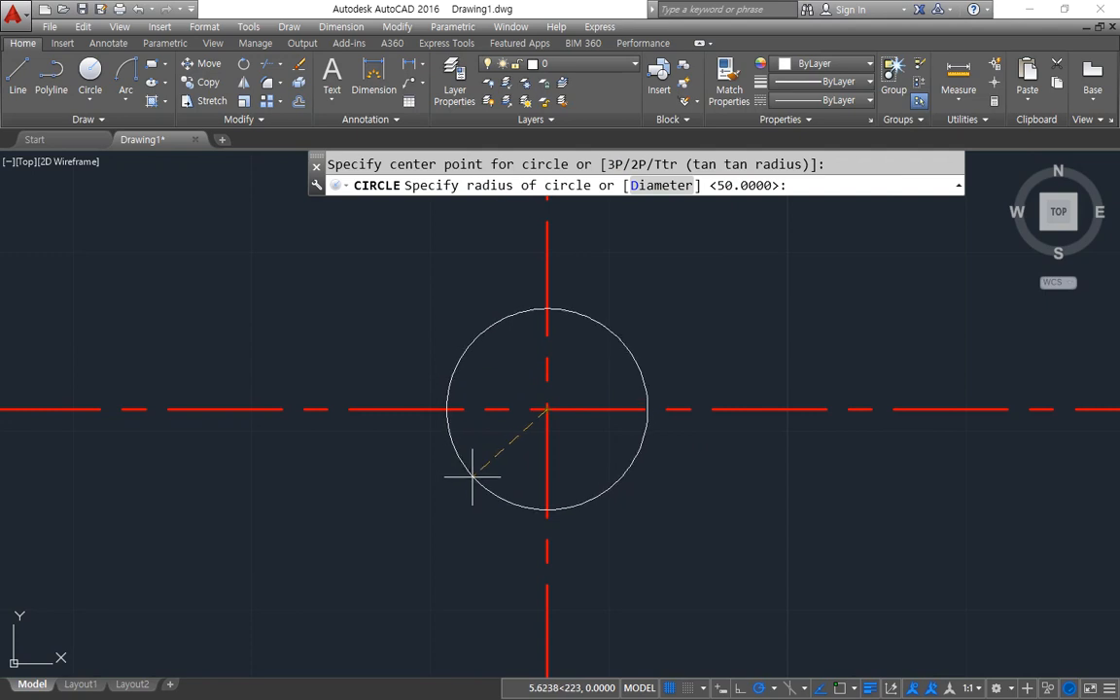
text(9)
key(Return)
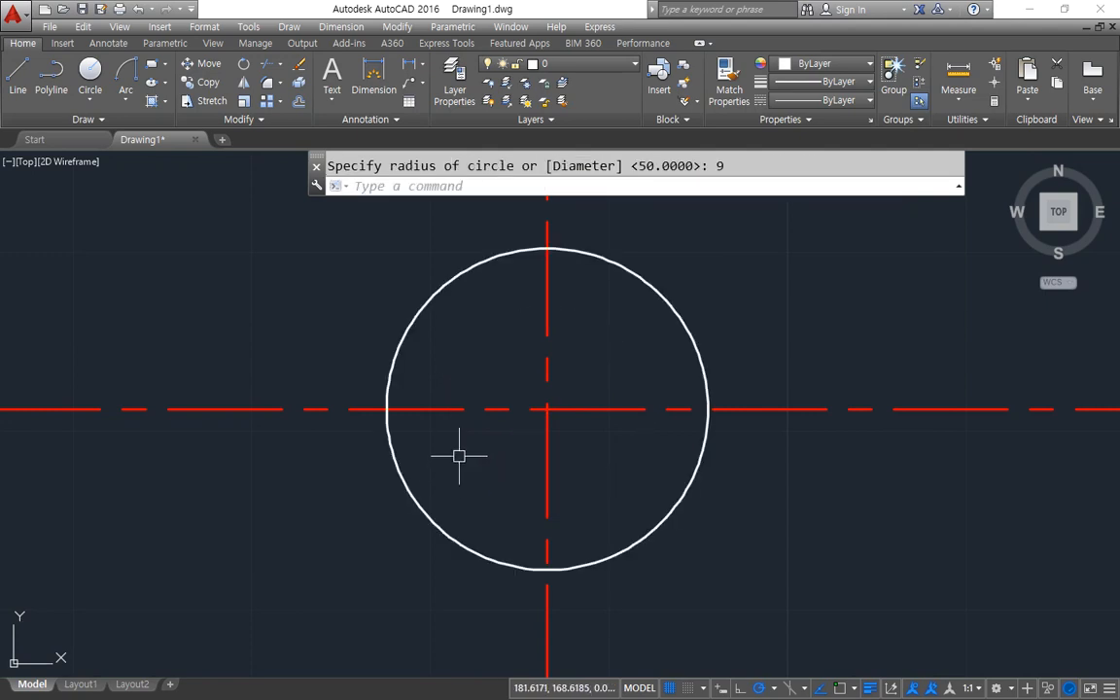
Draw a vertical construction line through the circle's left quadrant point.
text(xl)
key(Return)
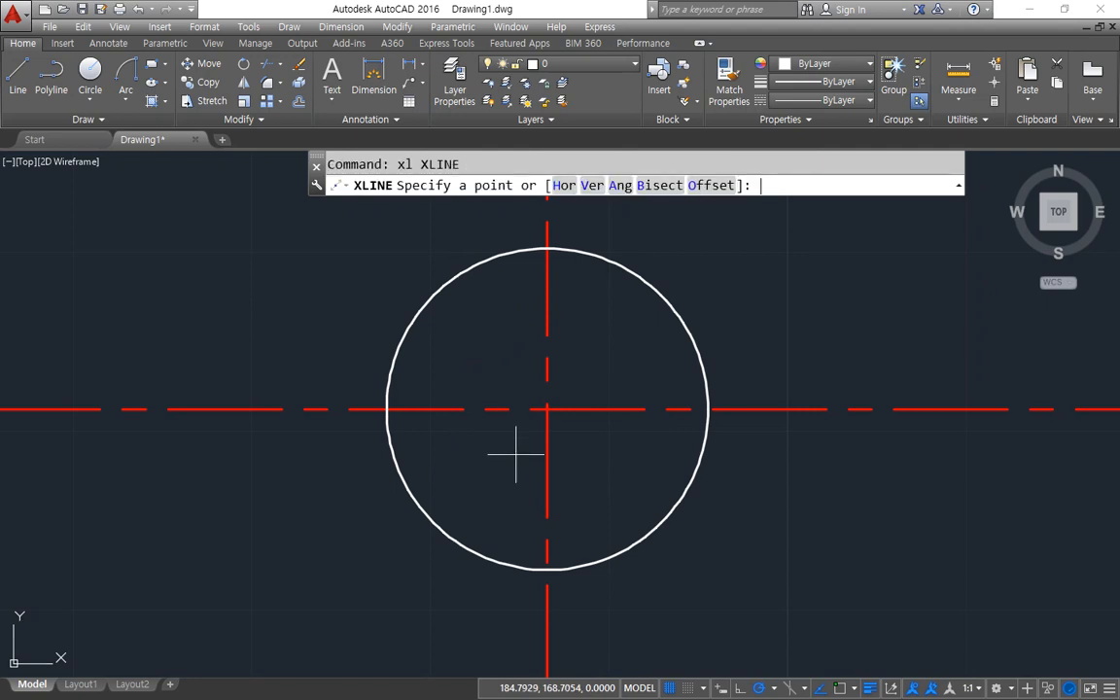
text(v)
key(Return)
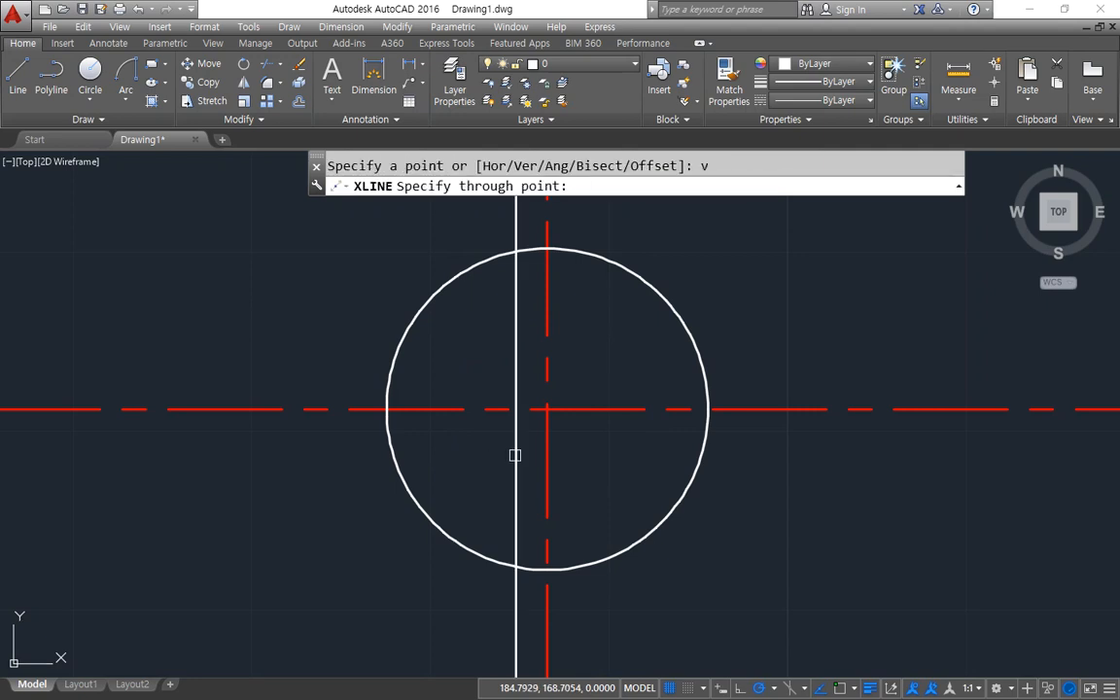
click(386, 409)
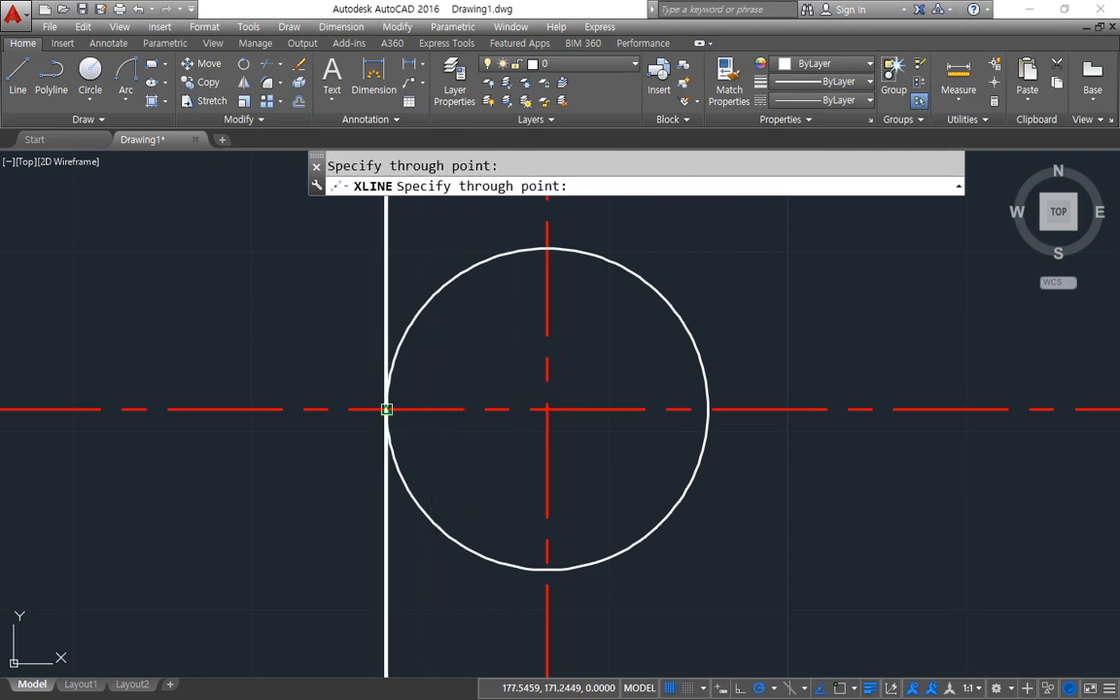
key(Return)
Offset the vertical line at the circle's left edge by 22 to the right.
text(o)
key(Return)
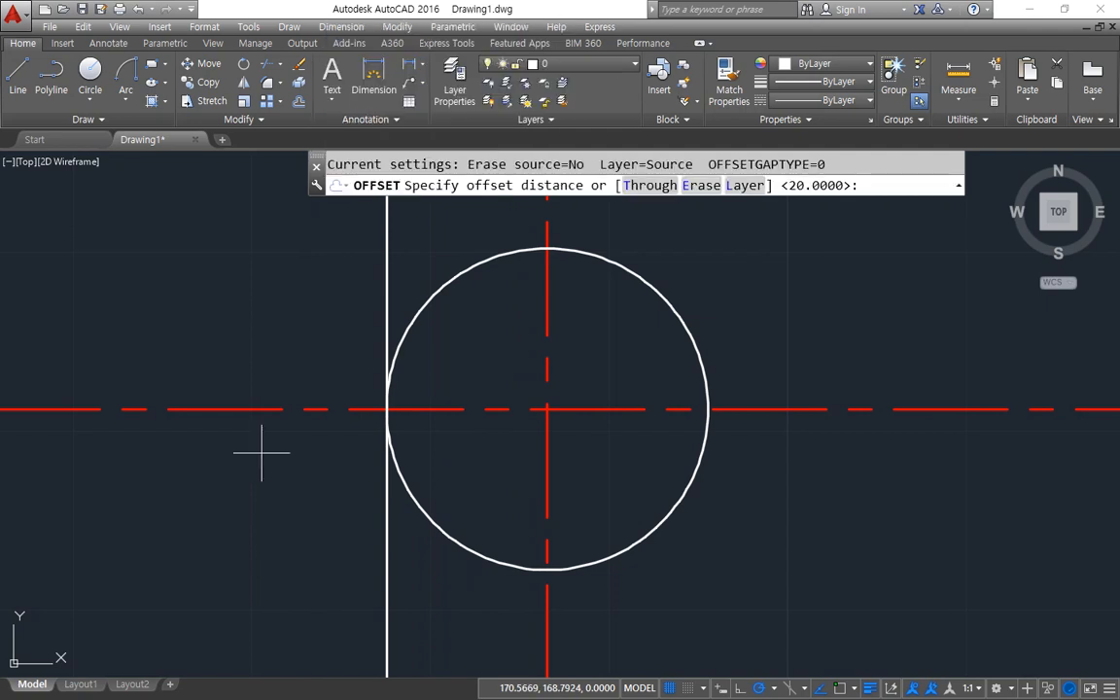
text(22)
key(Return)
click(384, 537)
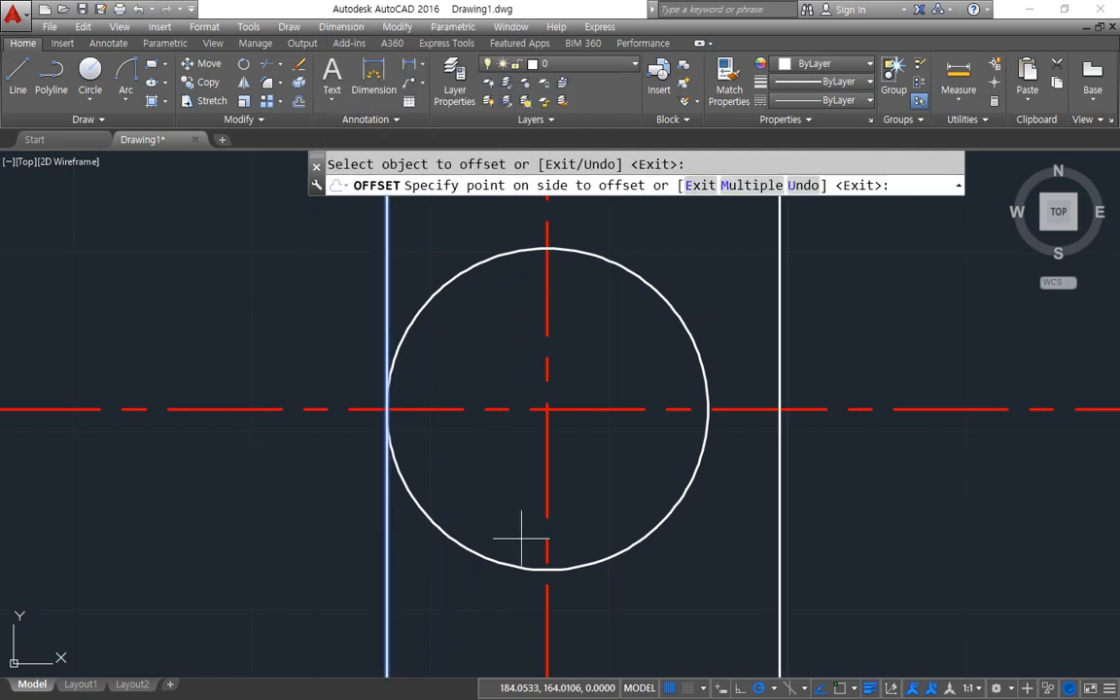
click(790, 538)
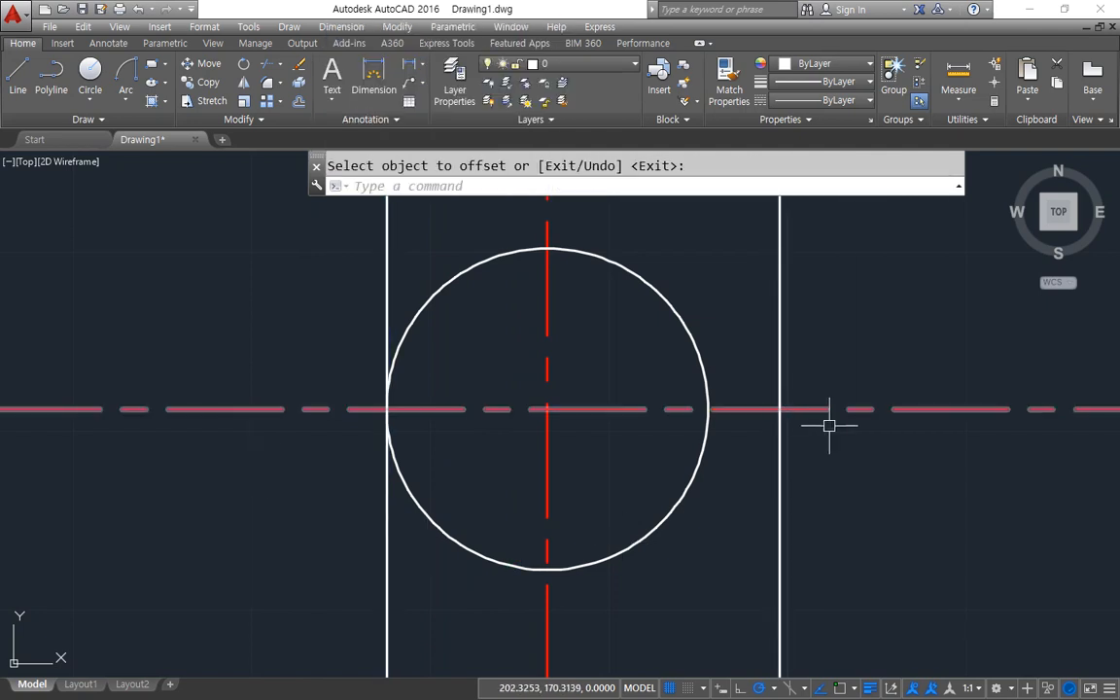
click(867, 412)
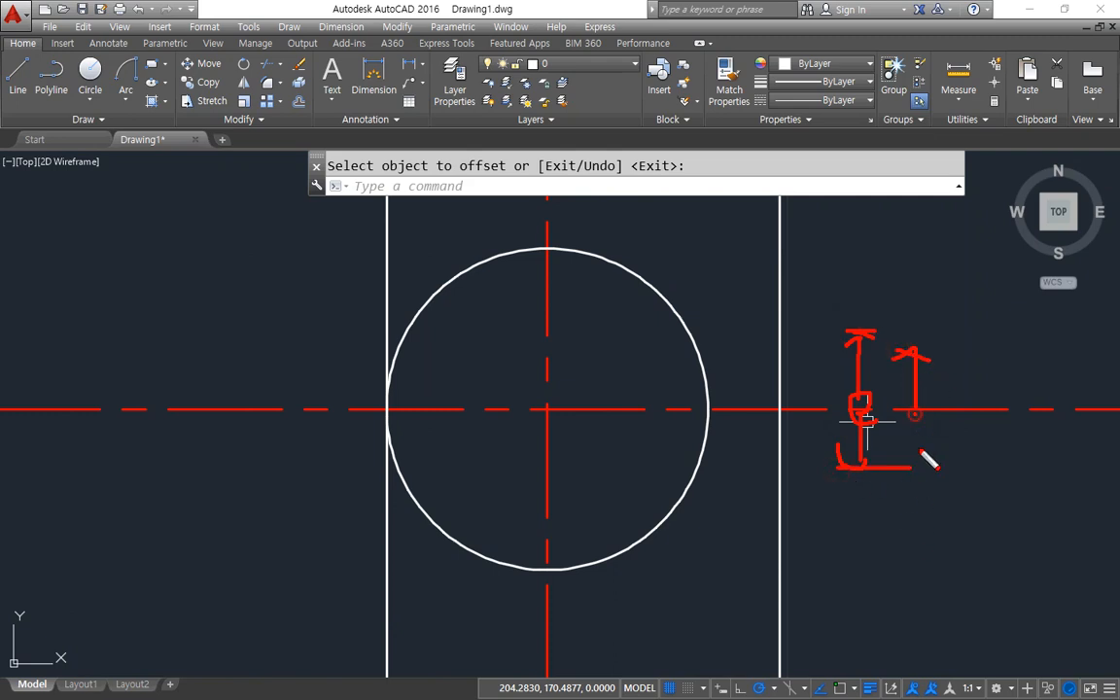
key(Escape)
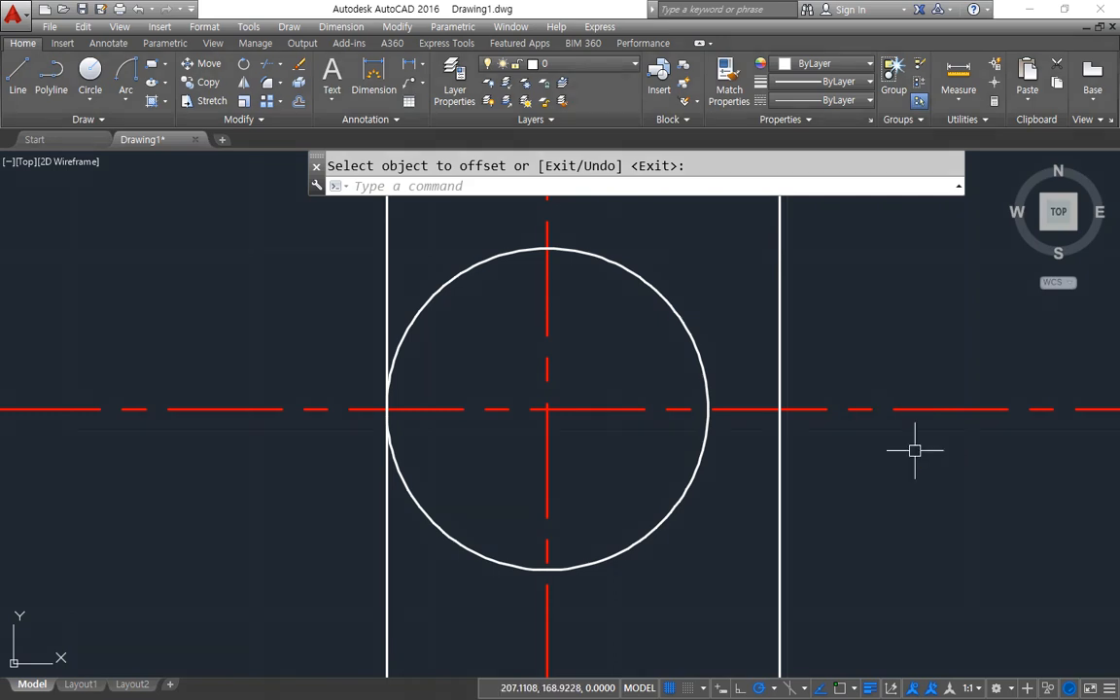
Offset the horizontal centreline by 5/2 both above and below.
text(o)
key(Return)
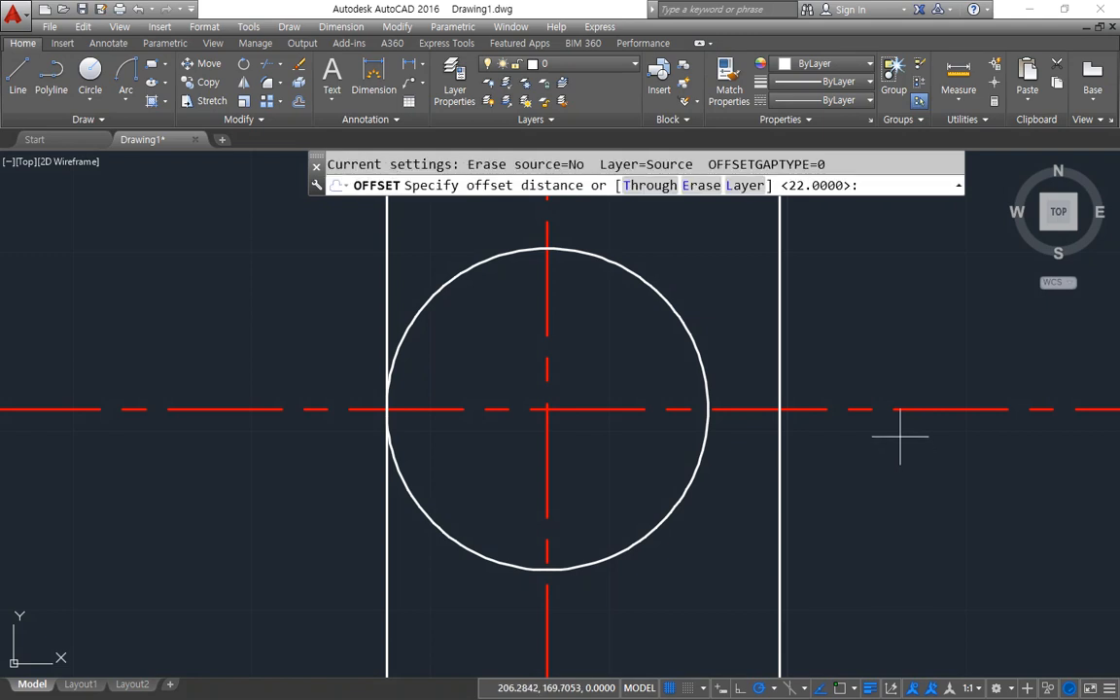
text(5/2)
key(Return)
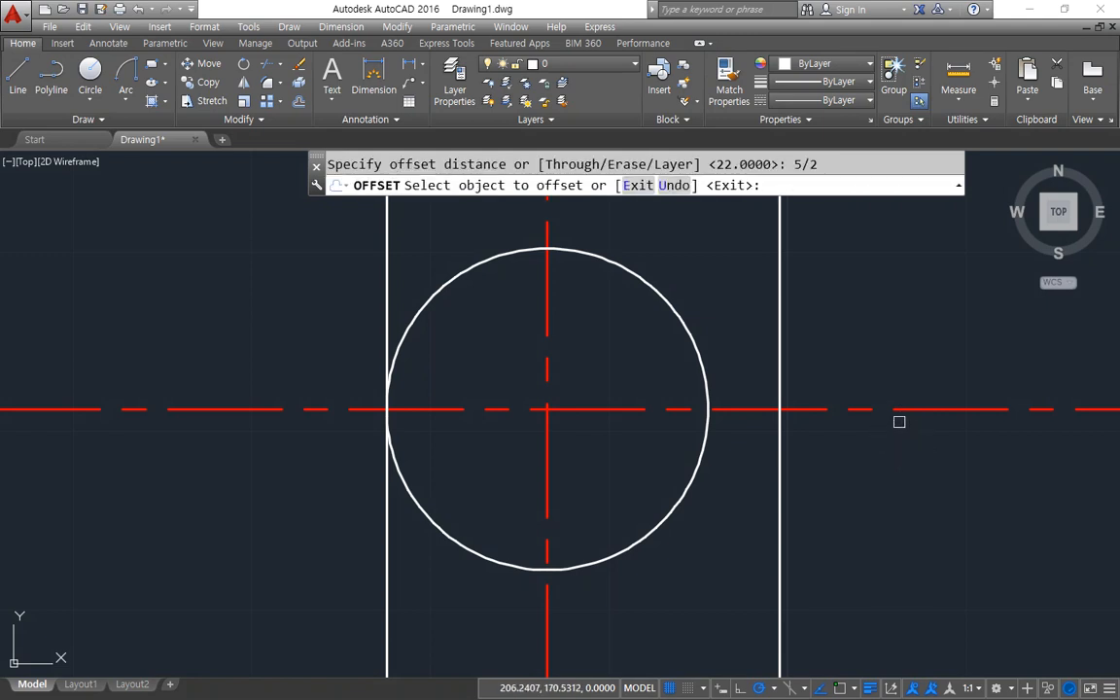
click(861, 408)
click(858, 463)
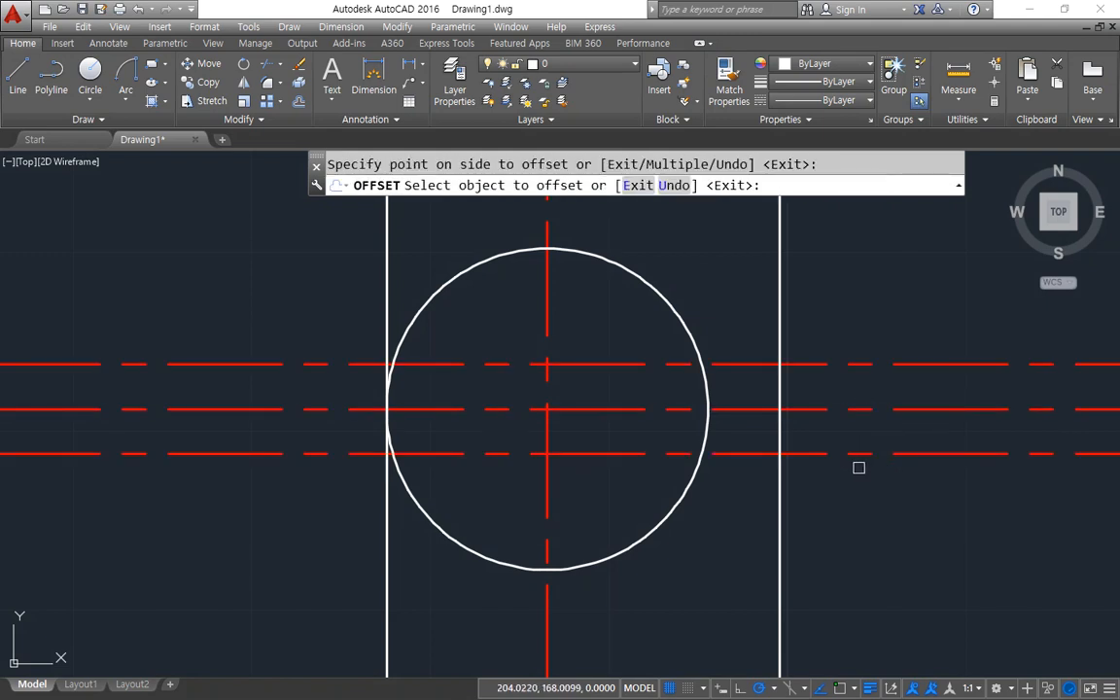
key(Return)
text(ma)
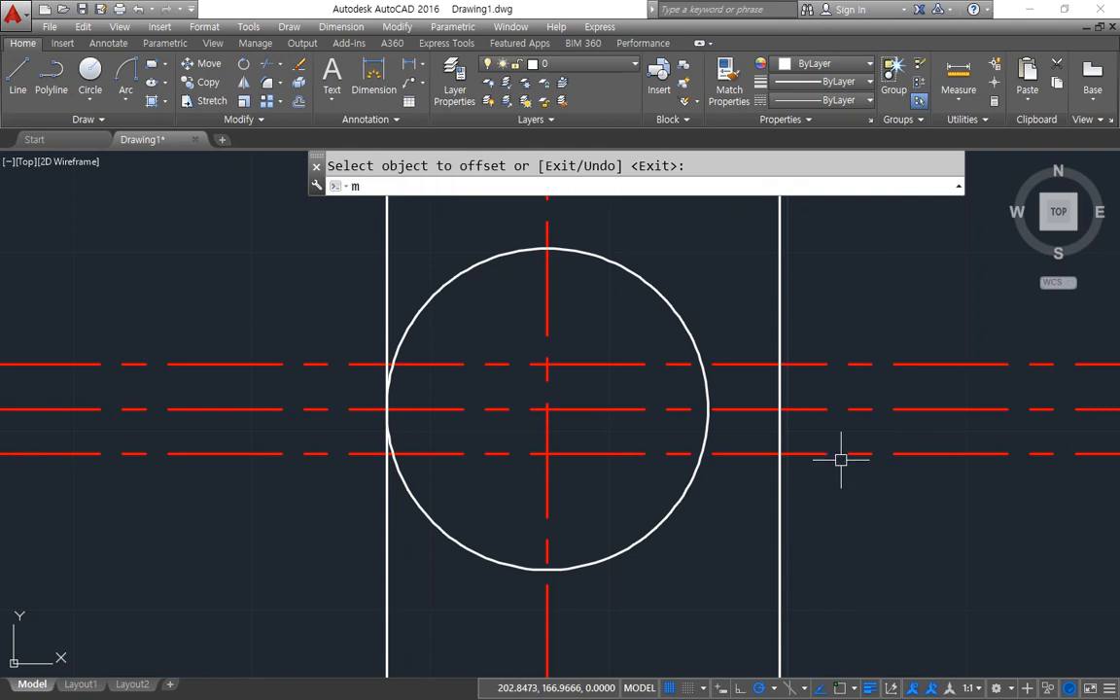
key(Return)
click(818, 453)
click(780, 372)
key(Escape)
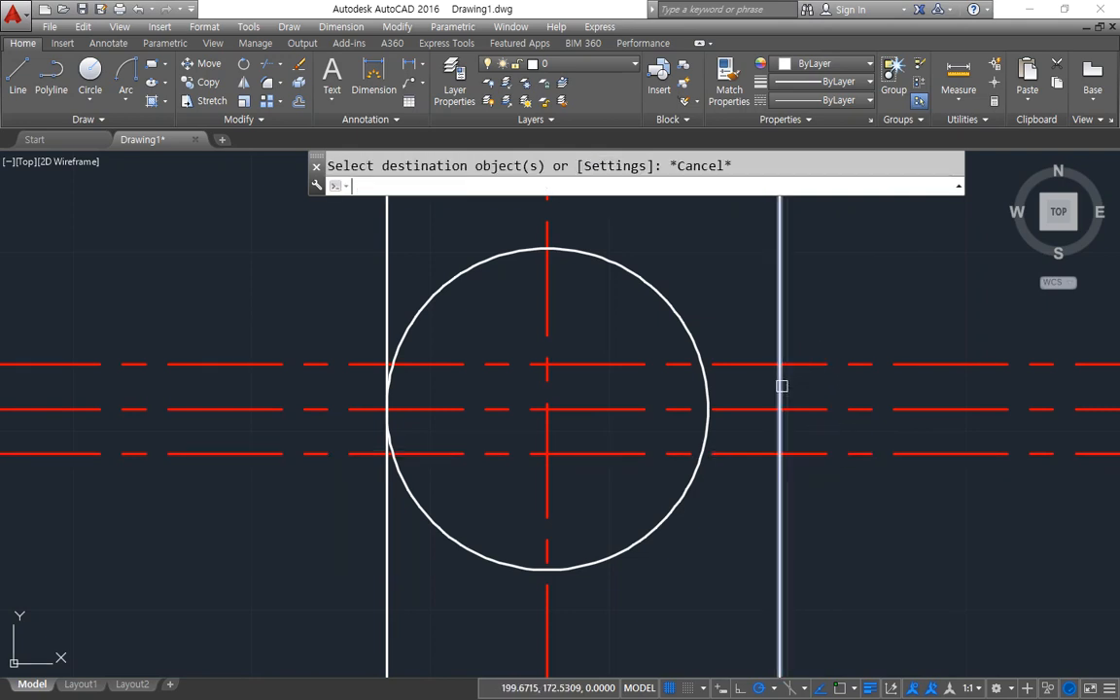
Match the properties of the white vertical line on the right onto the two offset horizontal lines.
key(Return)
click(784, 385)
click(812, 365)
click(819, 451)
key(Return)
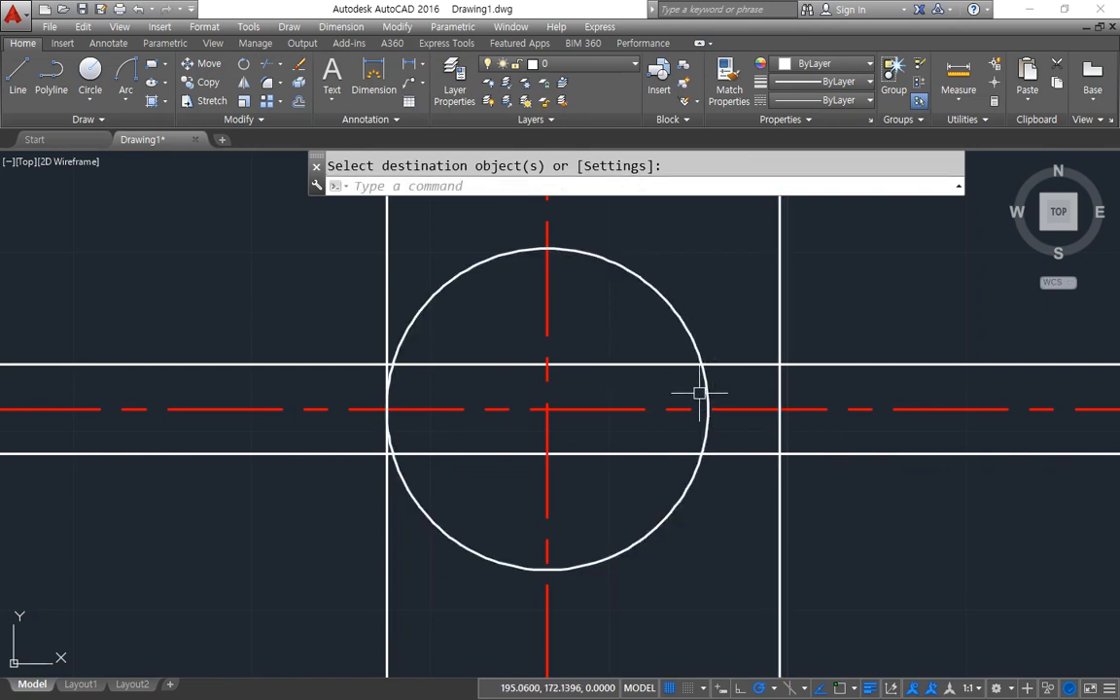
Trim the right side of the circle between the upper horizontal line and the horizontal centreline.
text(tr)
key(Return)
key(Return)
key(Return)
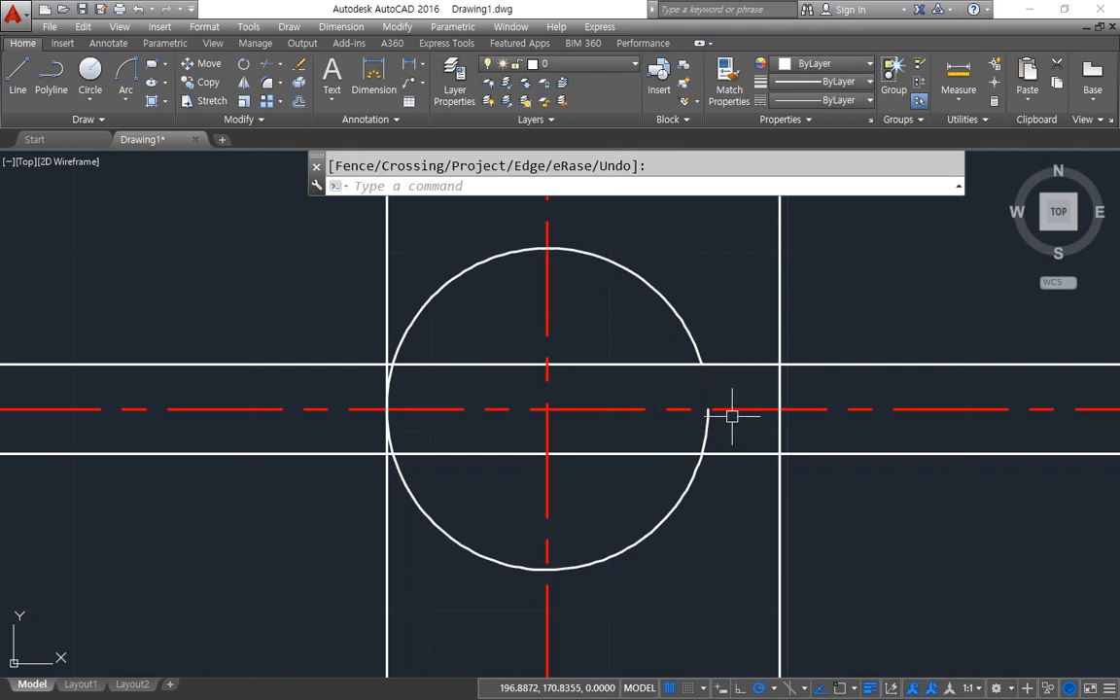
Fillet the circle ends, offset horizontals and right vertical line with radius 0 into a keyway, then erase the vertical line at the circle's left edge.
text(f)
key(Return)
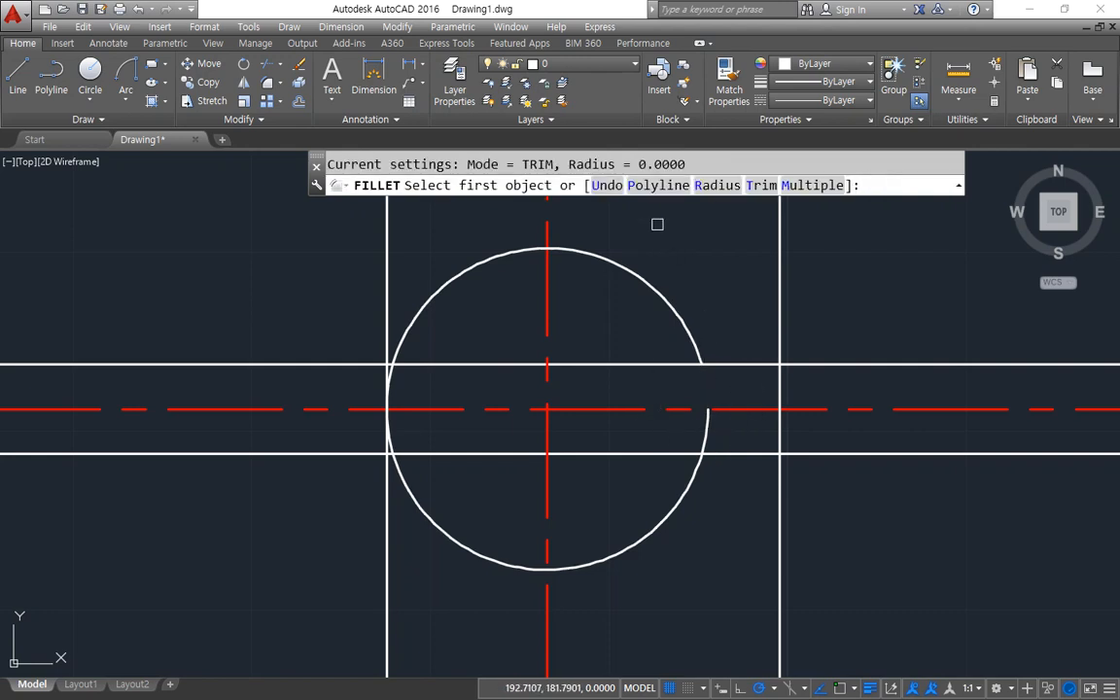
click(690, 342)
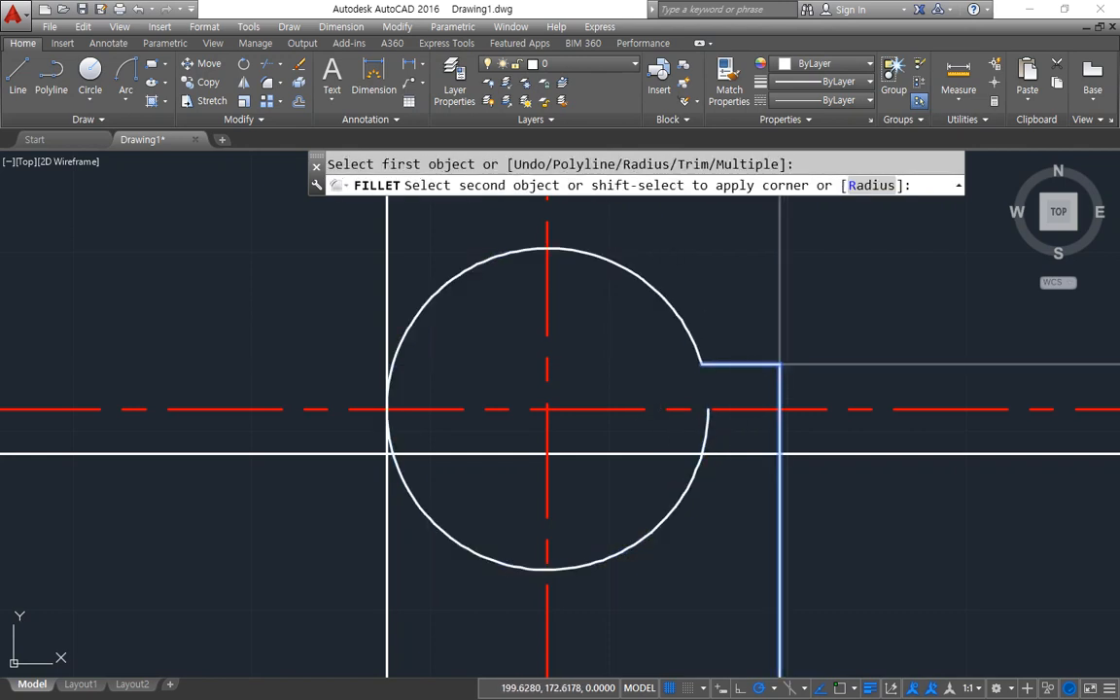
click(780, 388)
key(Return)
click(780, 398)
click(739, 452)
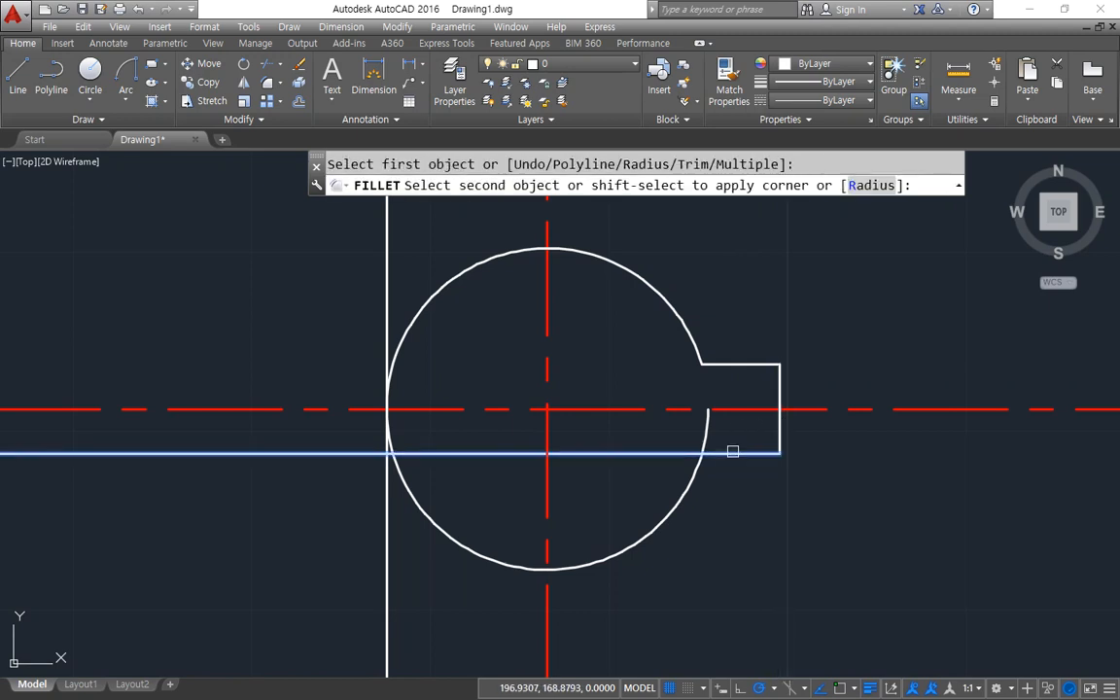
click(696, 460)
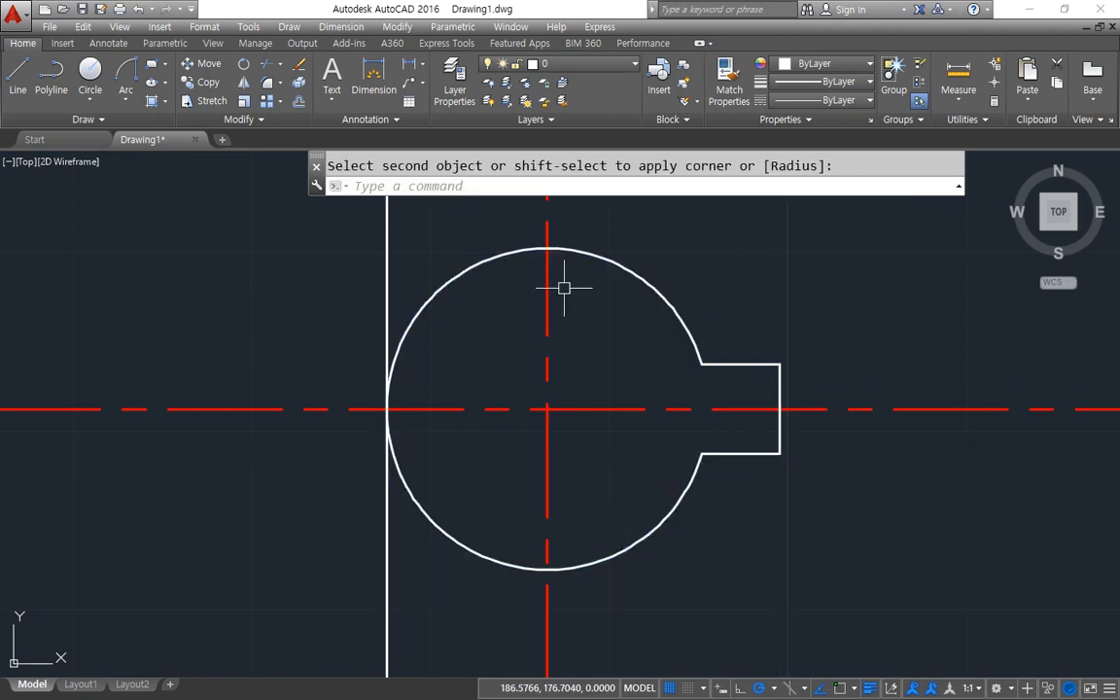
click(394, 202)
click(317, 272)
Draw a circle of radius 19 centred on the centreline intersection.
text(c)
key(Return)
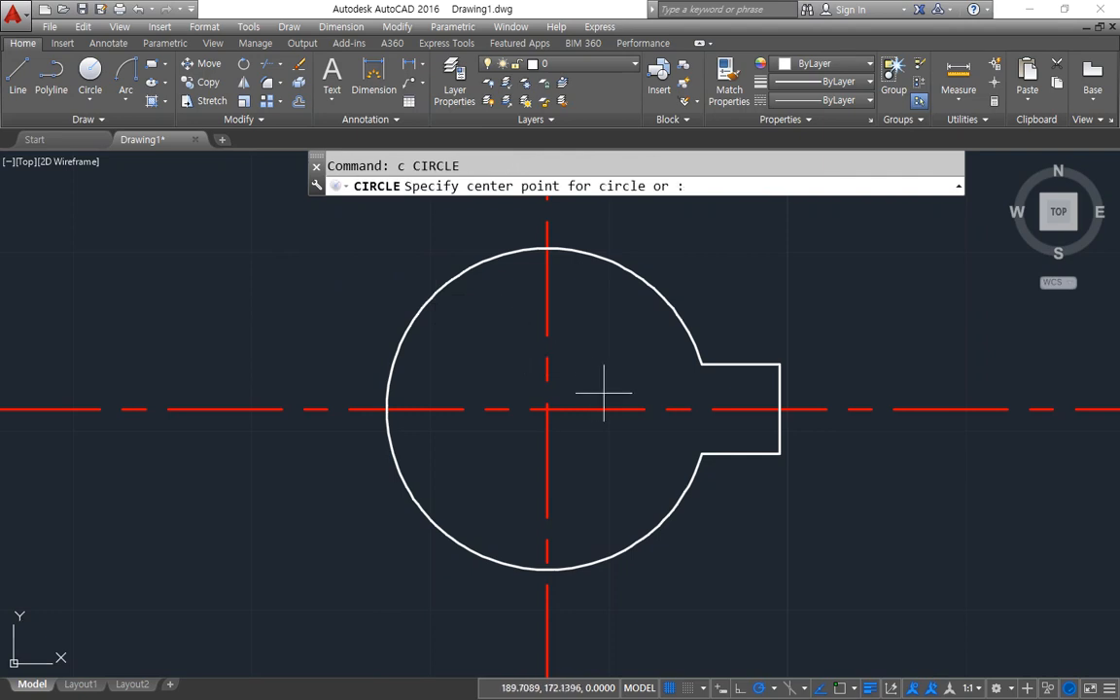
click(548, 409)
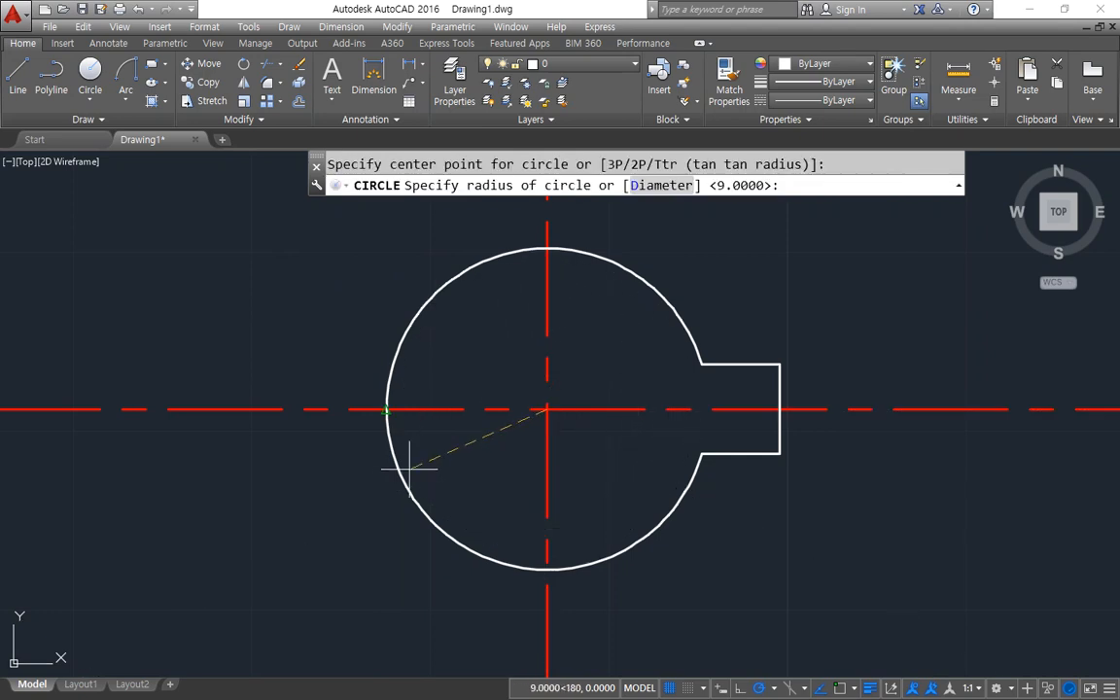
text(19)
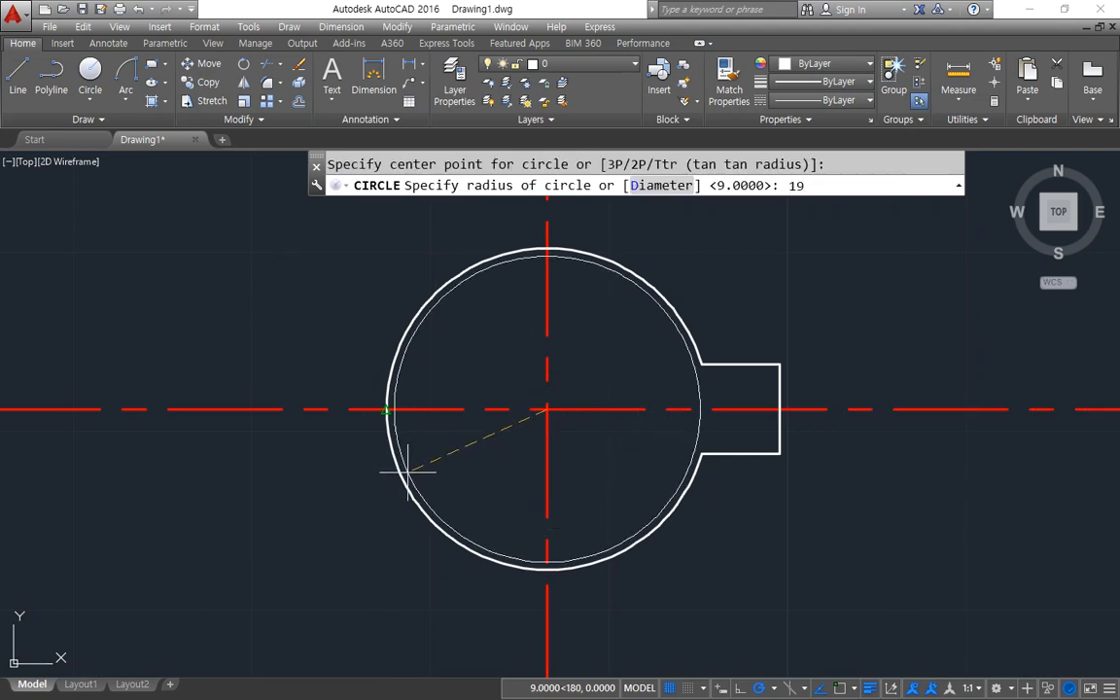
key(Return)
Draw a circle of radius 65 centred on the centreline intersection.
scroll(394, 470, down, 2)
text(c)
key(Return)
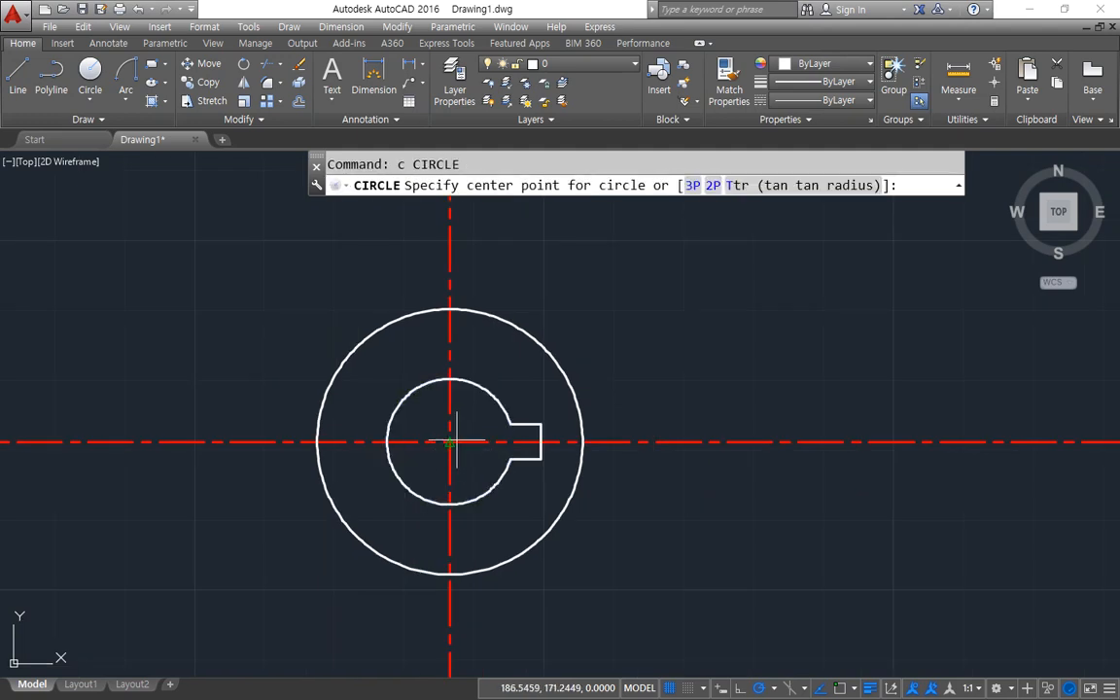
click(449, 442)
text(65)
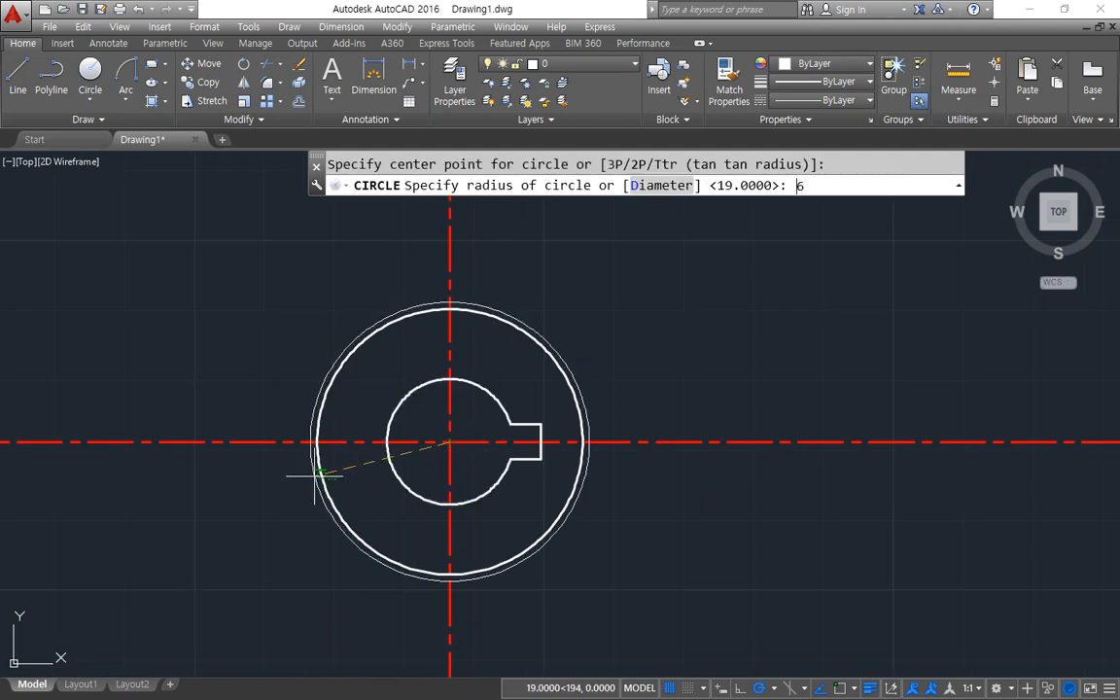
key(Return)
scroll(531, 457, down, 2)
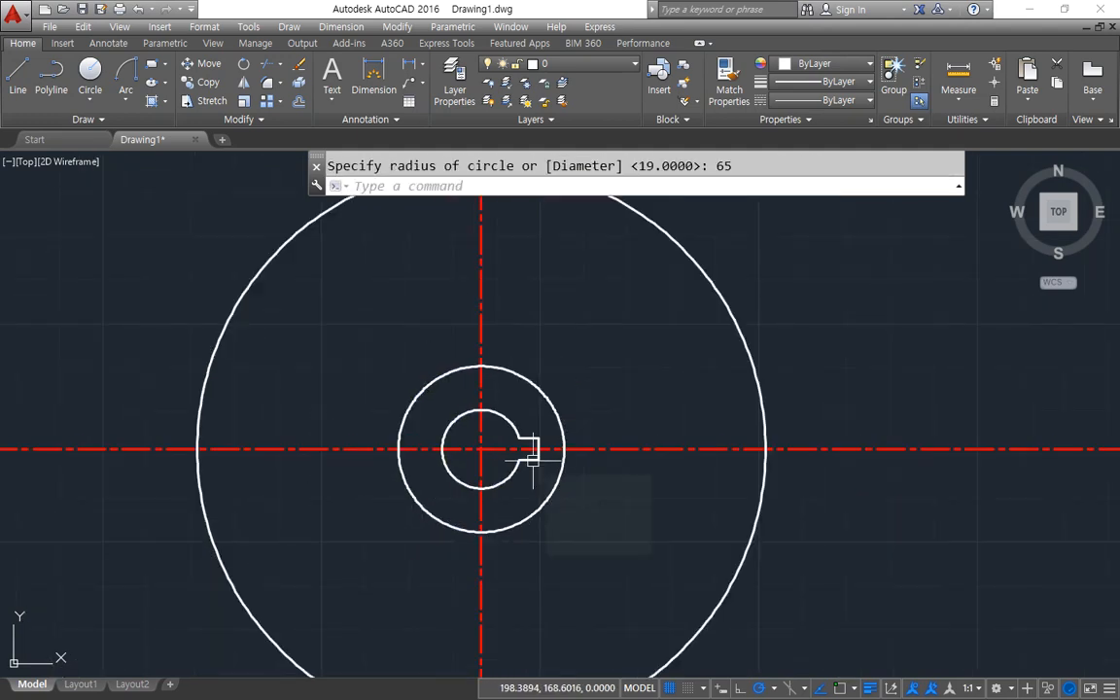
Offset the radius 65 circle outward by 11.
text(o)
key(Return)
text(11)
key(Return)
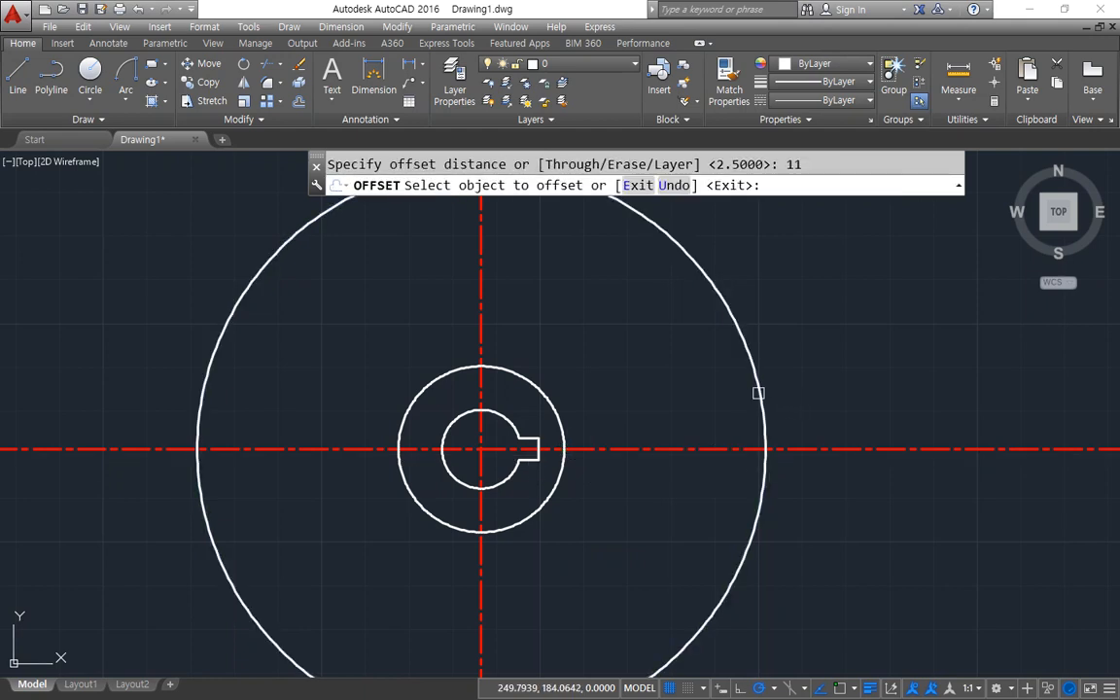
click(759, 393)
click(791, 383)
Offset the outermost circle outward by 3 as a boundary for the centrelines.
text(o)
key(Return)
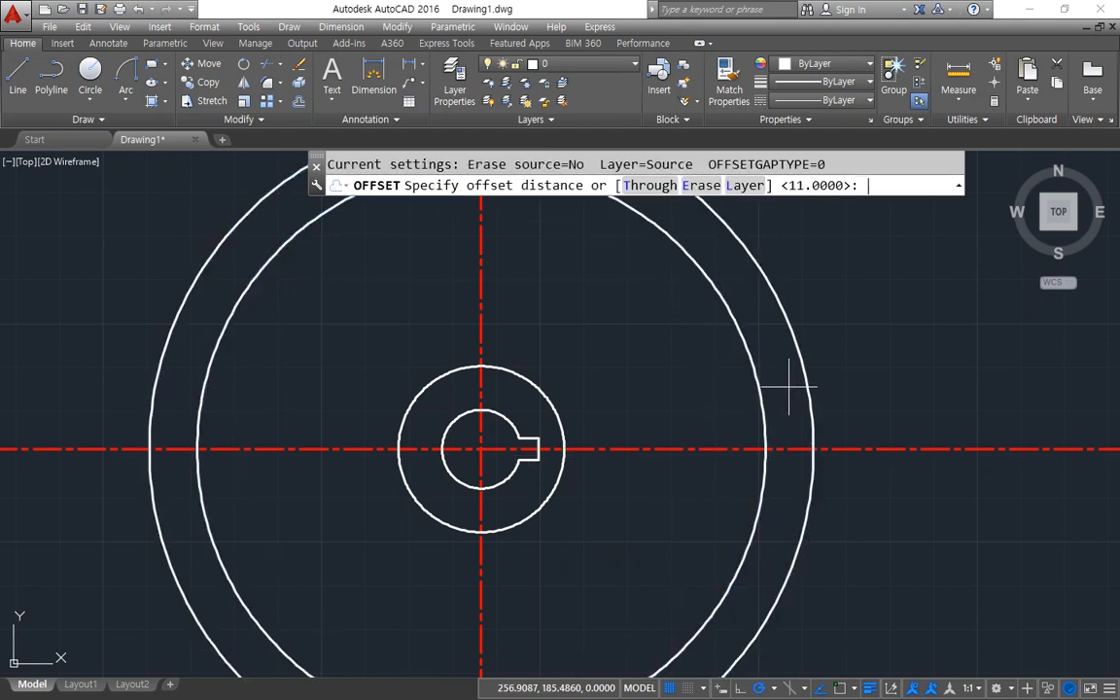
text(3)
key(Return)
click(805, 379)
click(844, 445)
key(Return)
scroll(880, 457, down, 2)
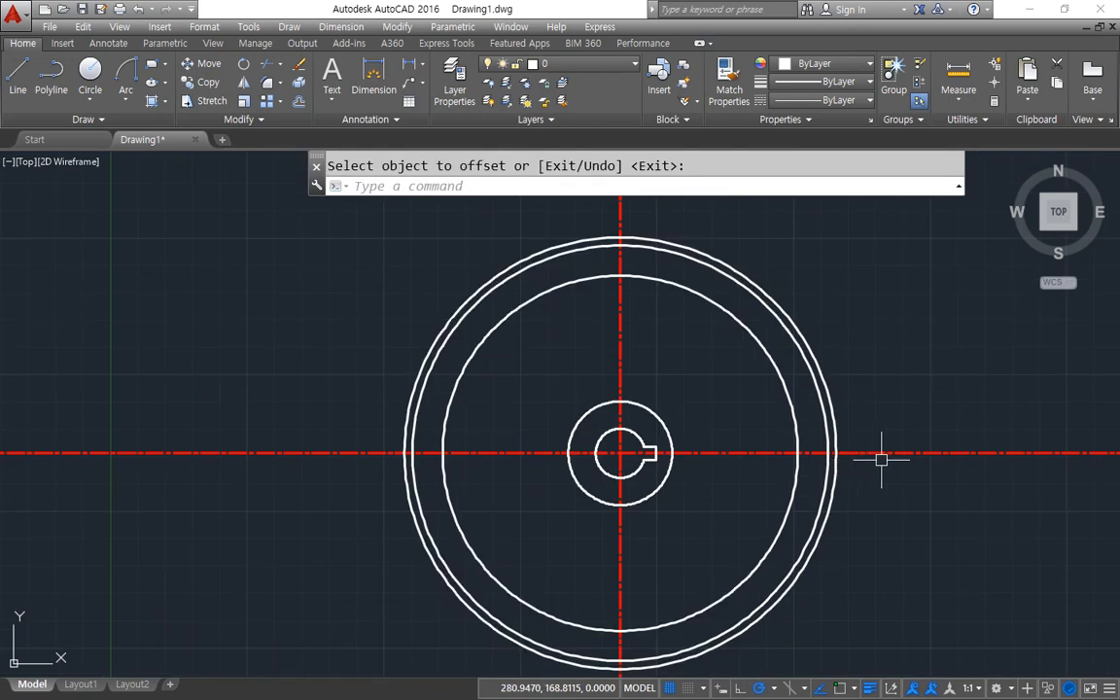
Trim the horizontal and vertical centrelines where they extend beyond the outermost circle.
text(tr)
key(Return)
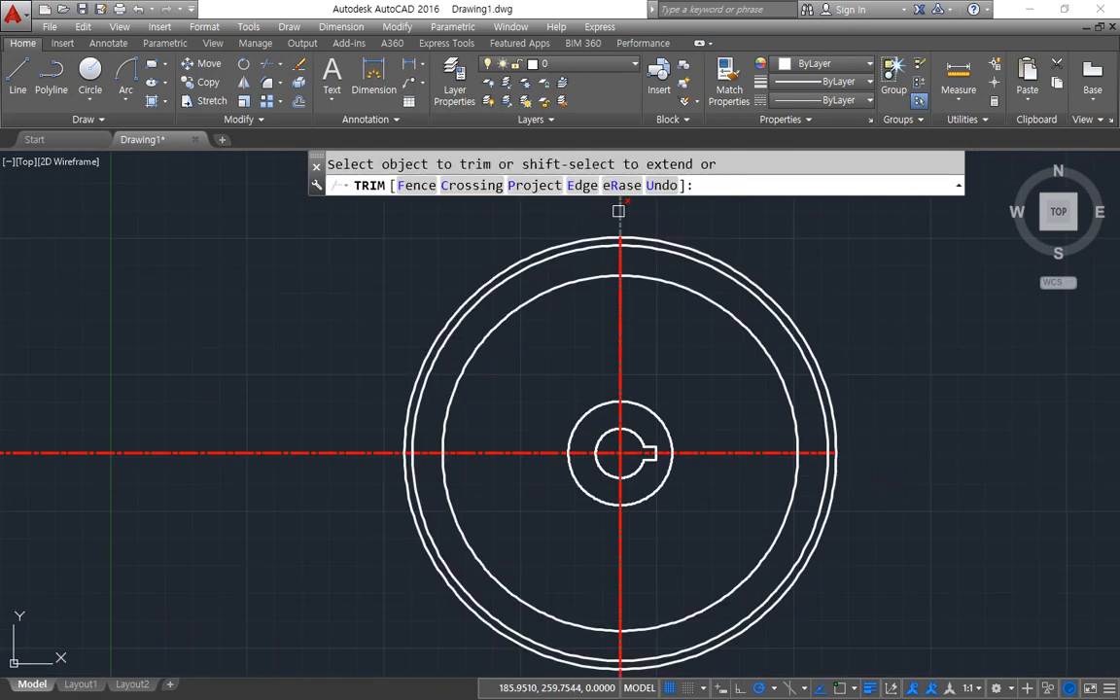
click(361, 445)
click(359, 455)
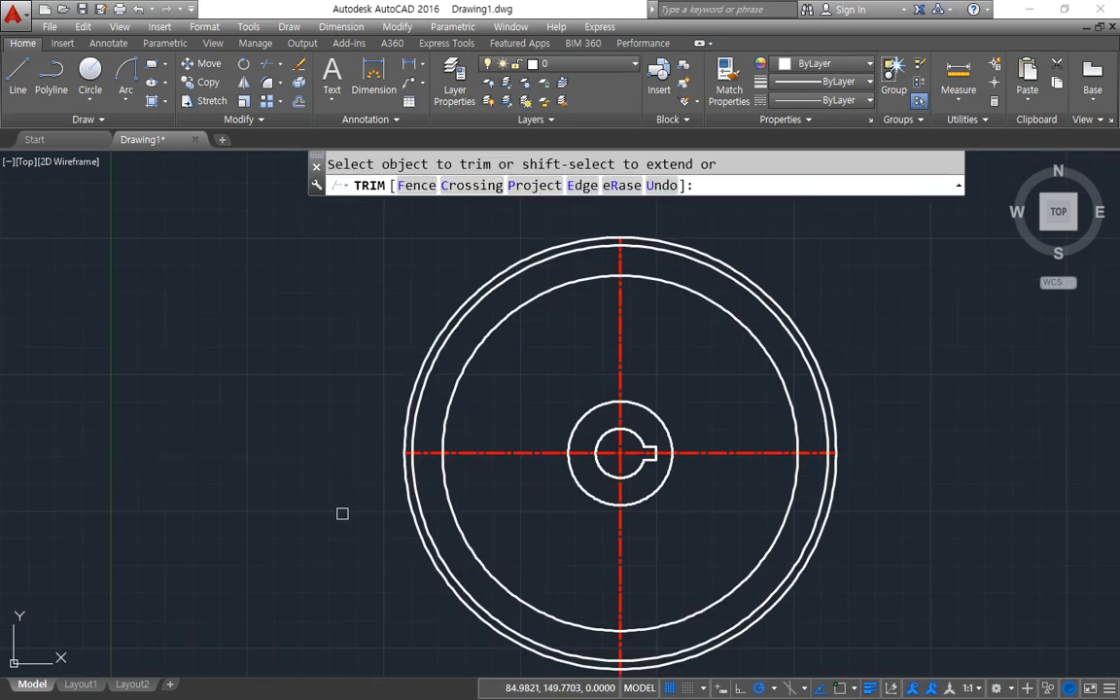
middle_drag(363, 653, 343, 522)
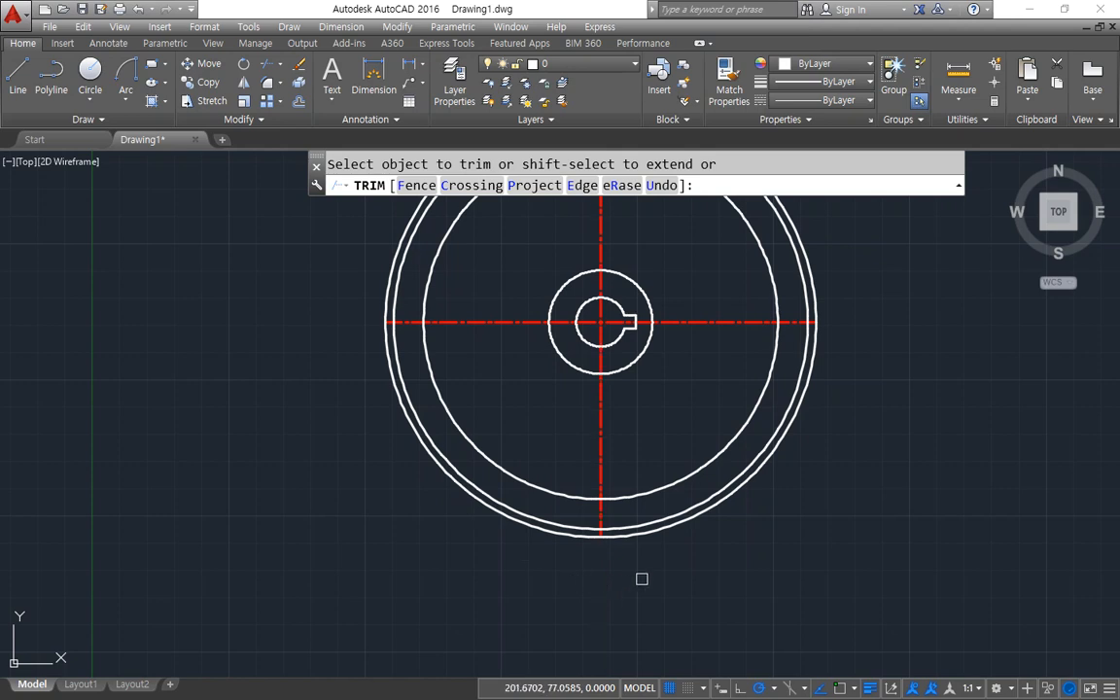
key(Return)
Erase the outermost circle that served as the trimming boundary.
click(648, 531)
text(e)
key(Return)
Place a vertical construction line through the right quadrant of the radius 19 circle.
mouse_move(529, 350)
middle_down()
mouse_move(472, 396)
mouse_move(450, 464)
middle_up()
scroll(600, 469, up, 4)
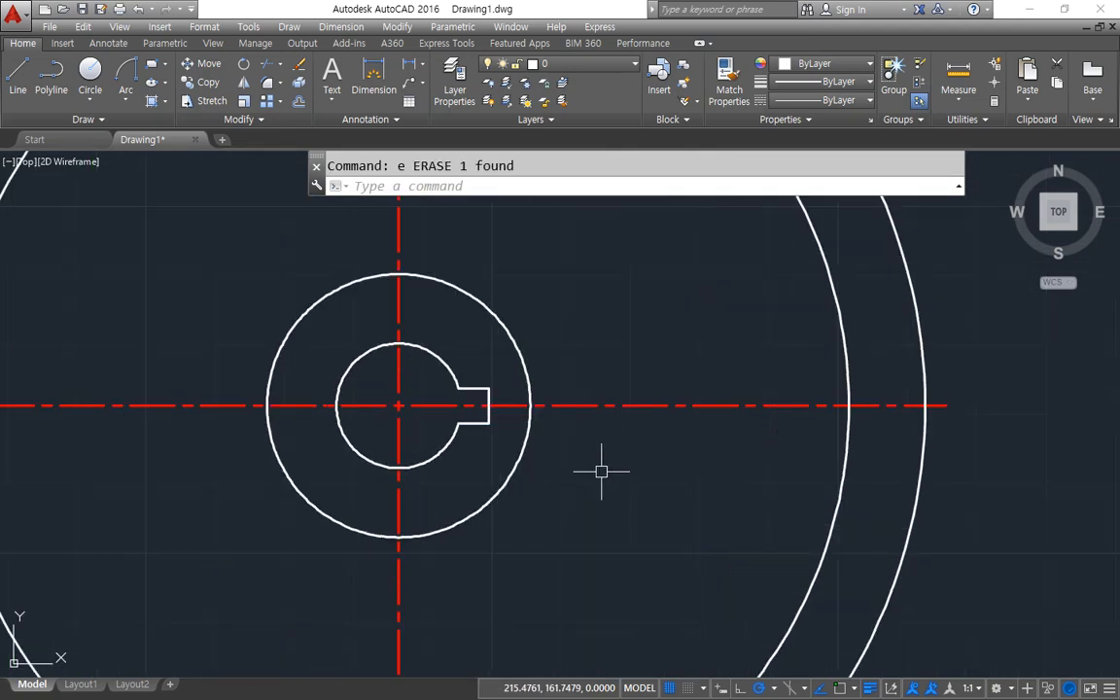
scroll(601, 471, up, 2)
scroll(680, 462, down, 2)
middle_drag(652, 463, 597, 479)
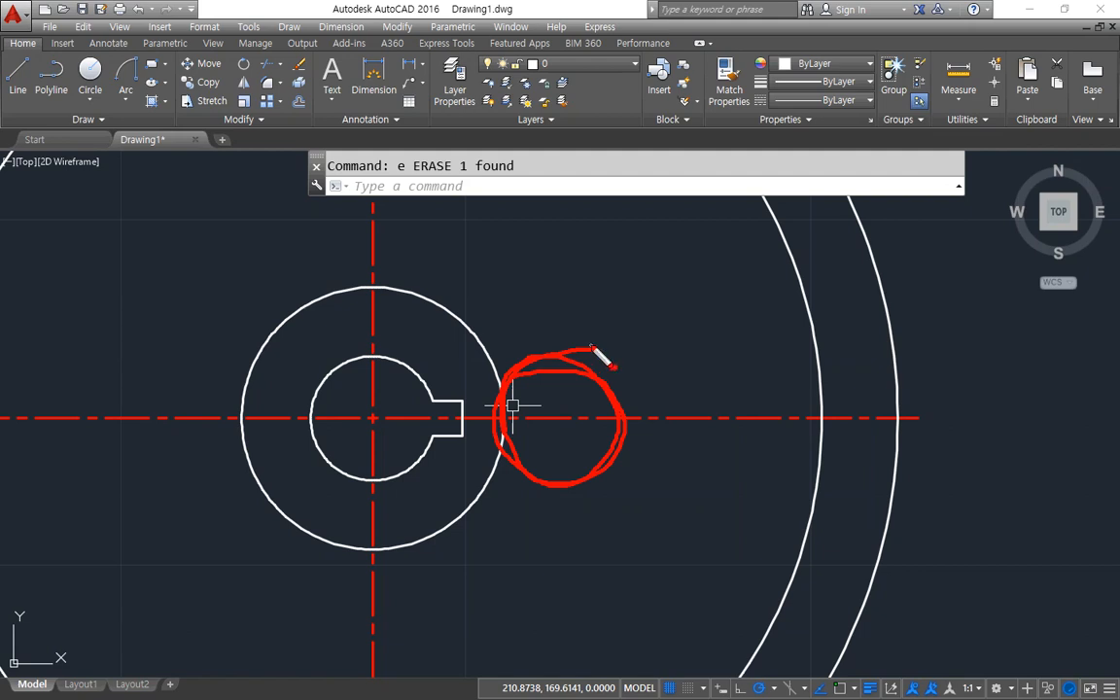
key(Escape)
text(XL)
key(Return)
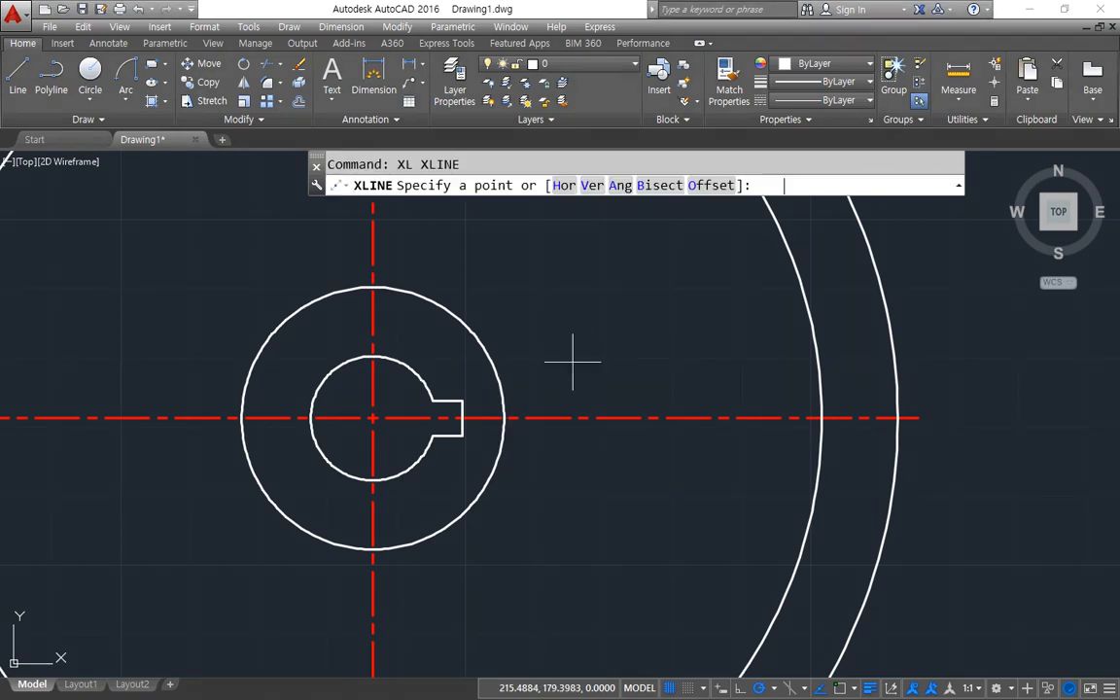
text(v)
key(Return)
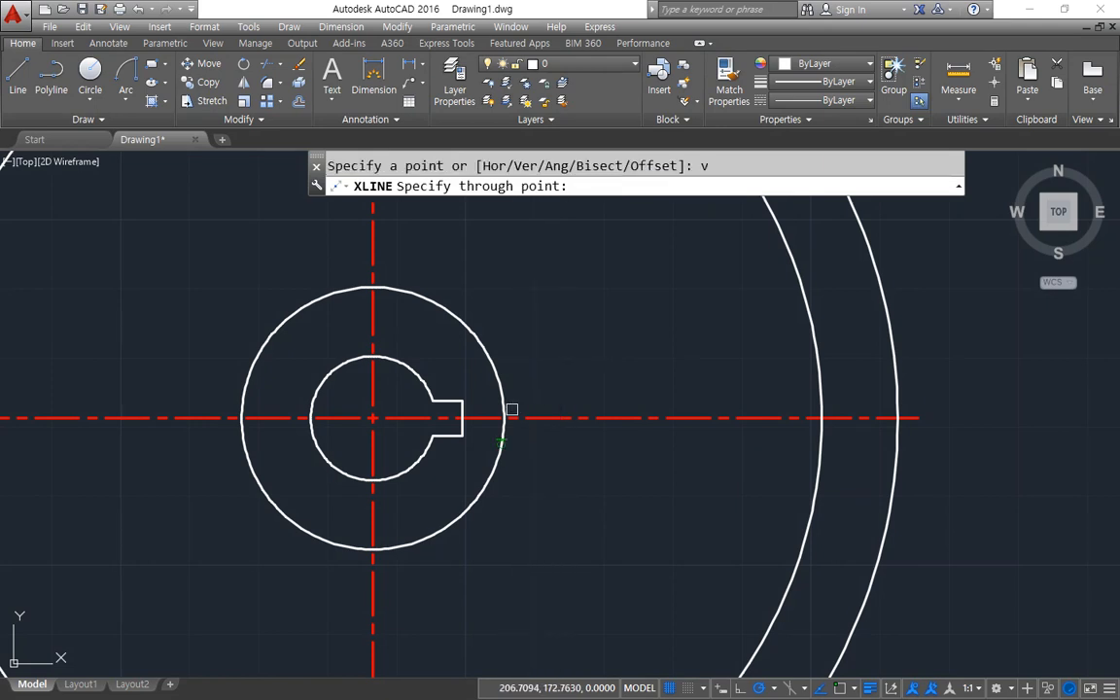
click(504, 418)
key(Return)
Offset the vertical construction line by 10 to the right.
text(o)
key(Return)
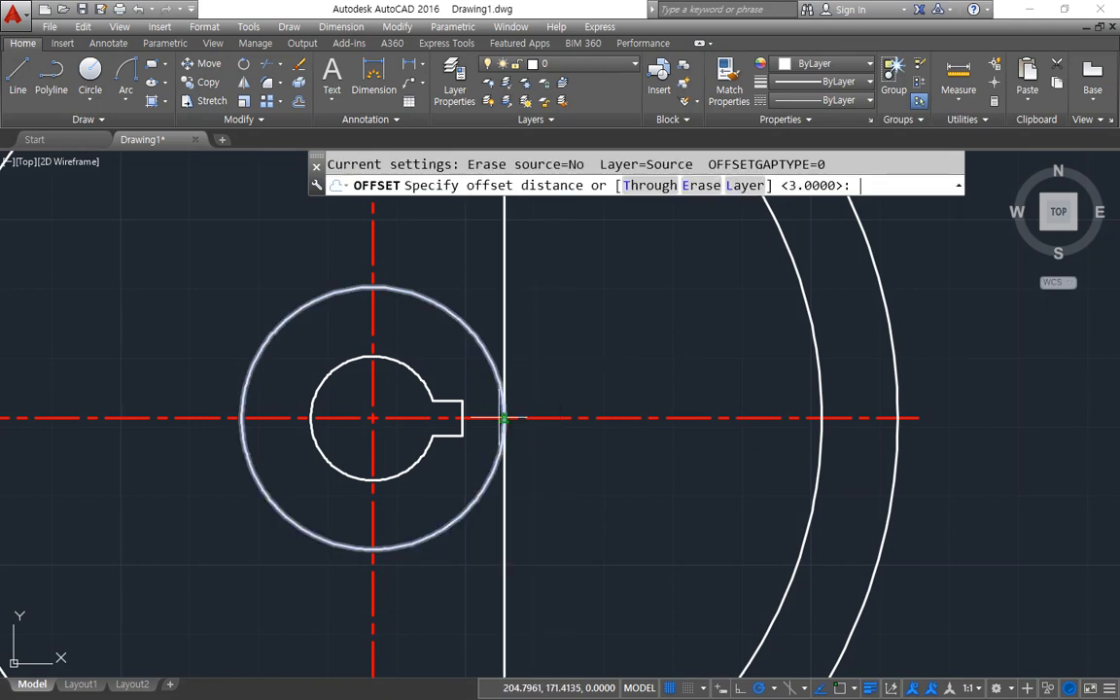
text(10)
key(Return)
click(504, 328)
click(537, 327)
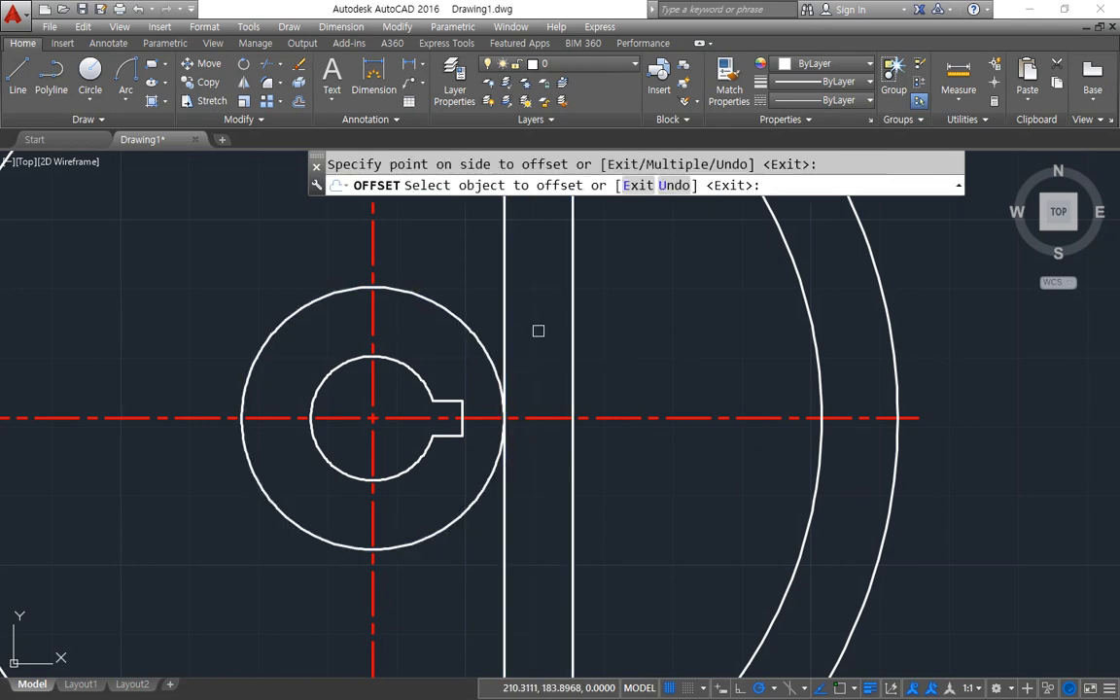
key(Return)
Draw a circle of radius 10 where the offset construction line crosses the horizontal centreline.
text(c)
key(Return)
click(573, 418)
text(10)
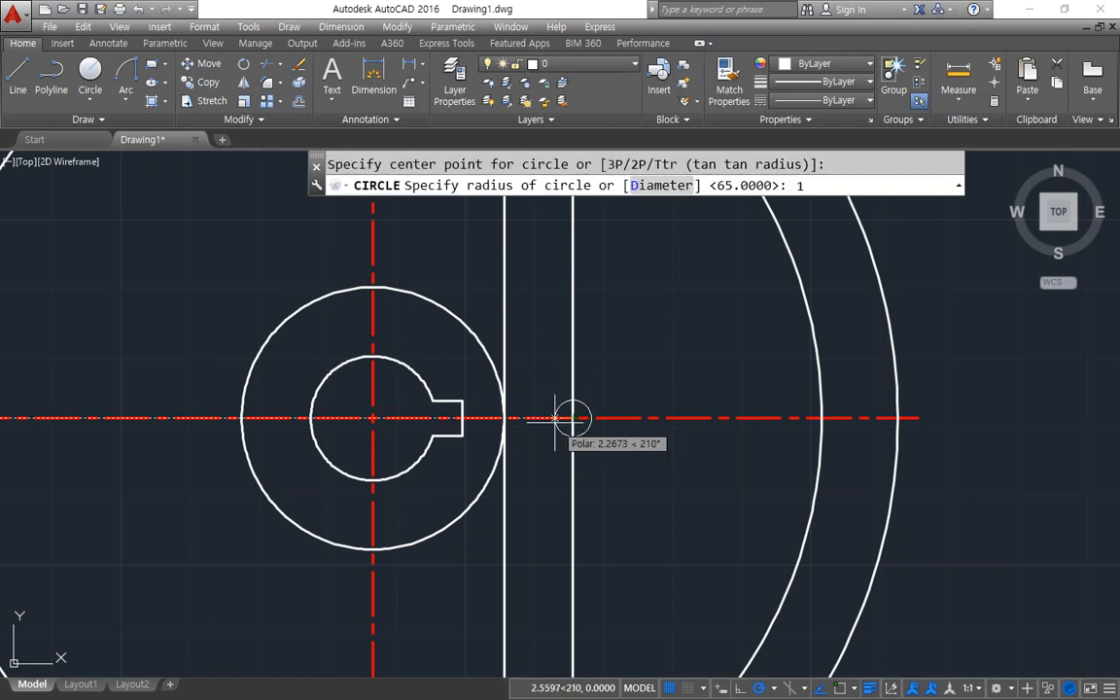
key(Return)
Erase the two vertical construction lines and the radius 10 circle.
click(584, 282)
click(457, 237)
text(e)
key(Return)
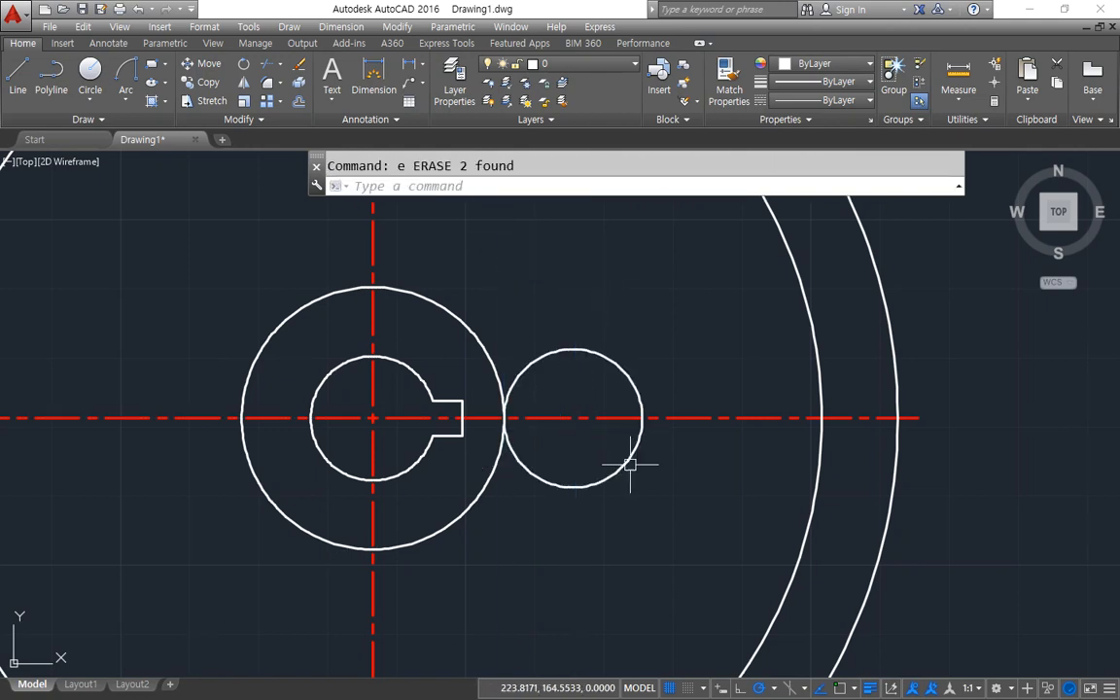
click(630, 473)
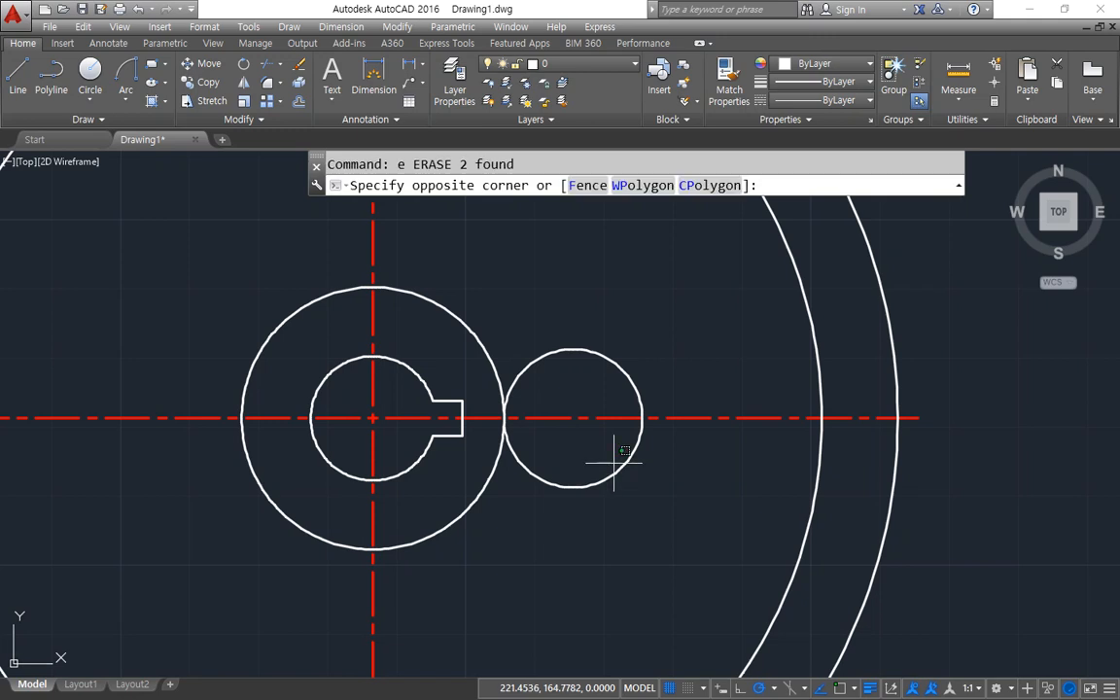
click(600, 491)
text(e)
key(Return)
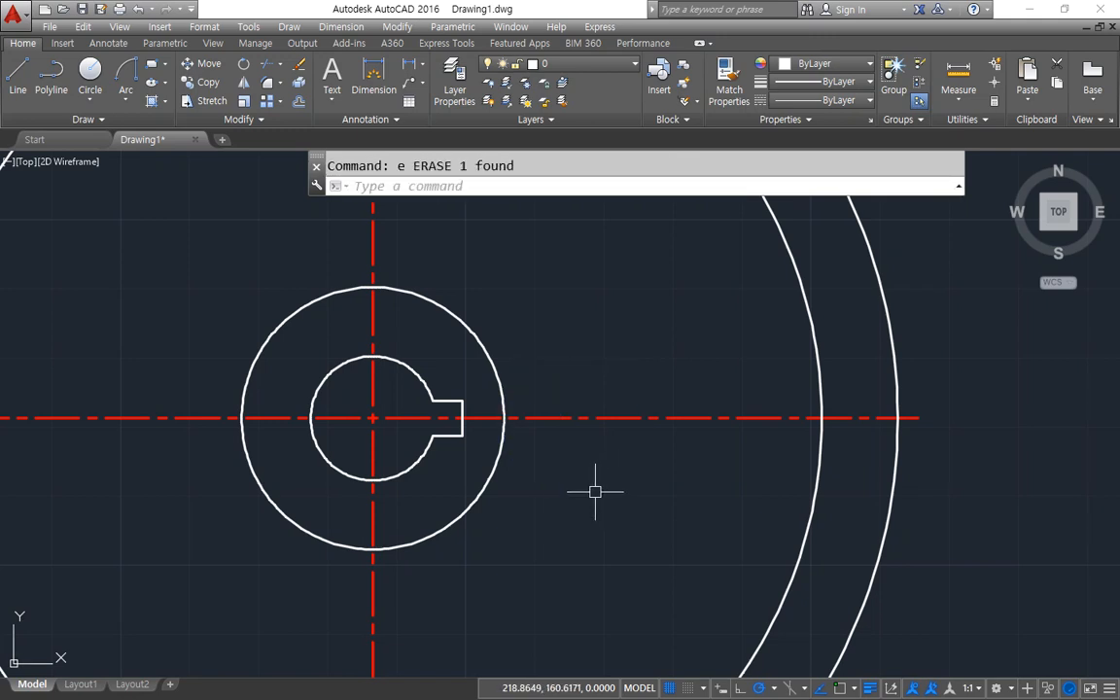
Offset the radius 19 circle outward by 10.
text(o)
key(Return)
text(1)
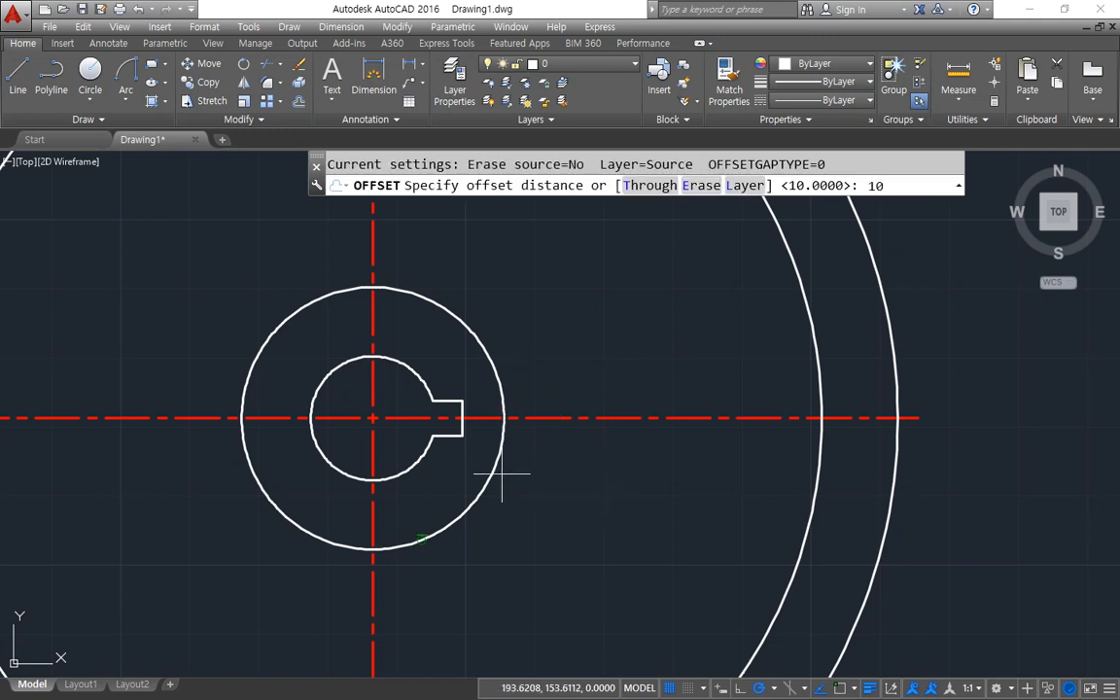
key(Return)
click(502, 475)
click(559, 475)
key(Return)
Match the red horizontal centreline's properties onto the newly offset circle.
text(ma)
key(Return)
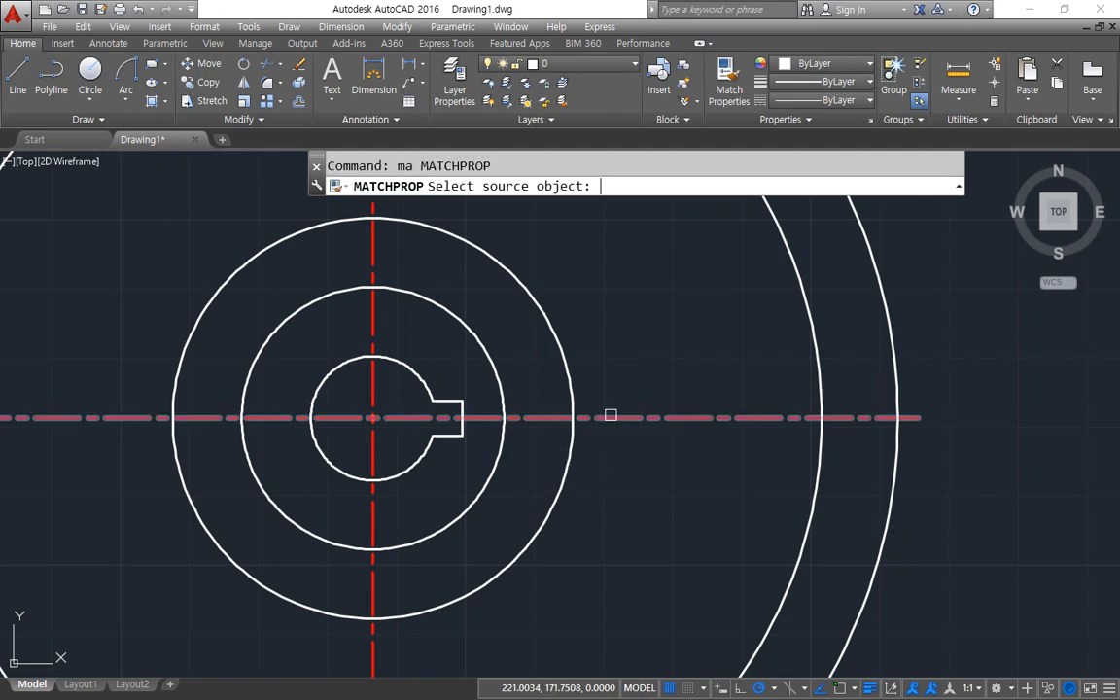
click(609, 416)
click(572, 452)
click(555, 492)
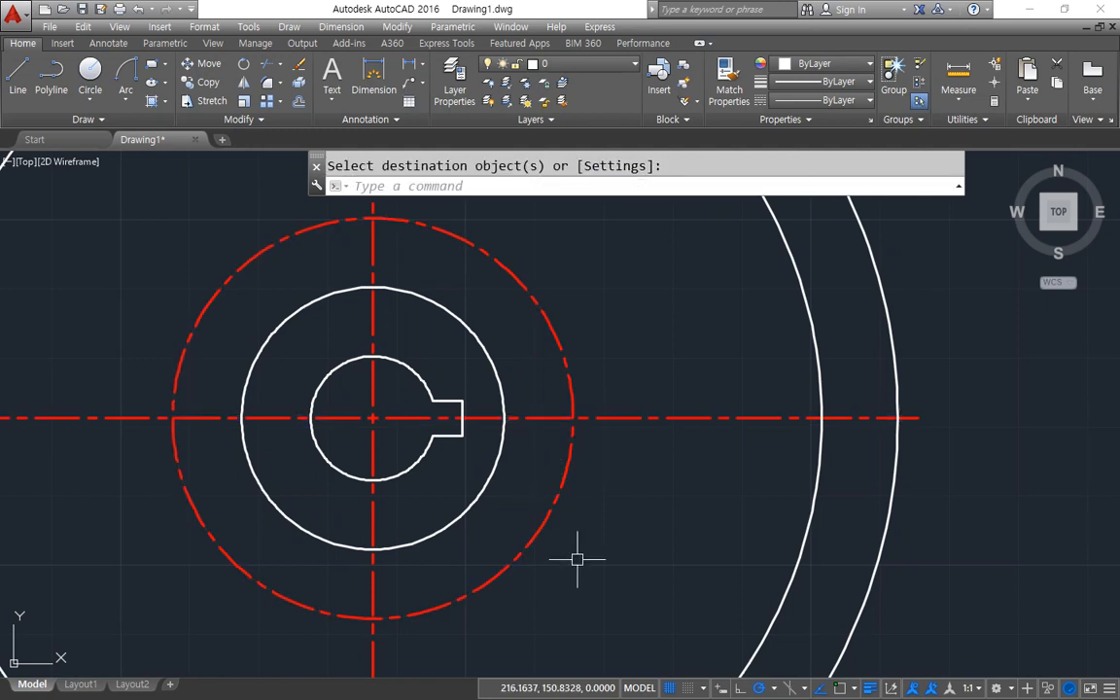
key(Return)
Draw a circle of radius 10 centred where the red centreline circle meets the horizontal centreline on the right.
text(c)
key(Return)
click(574, 418)
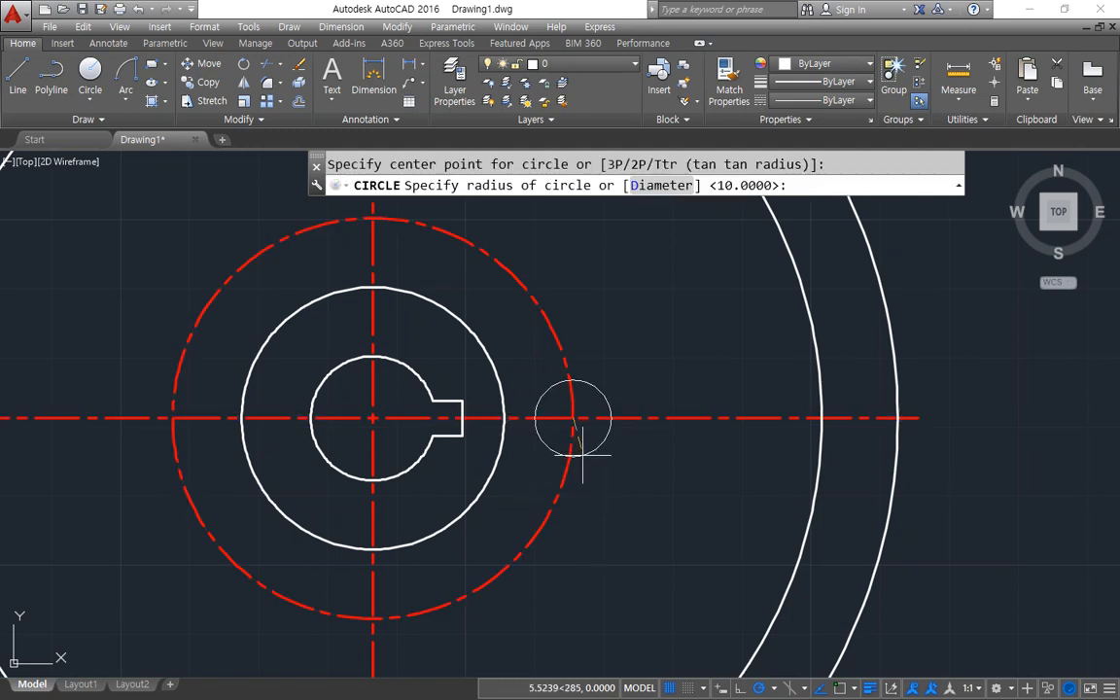
text(10)
key(Return)
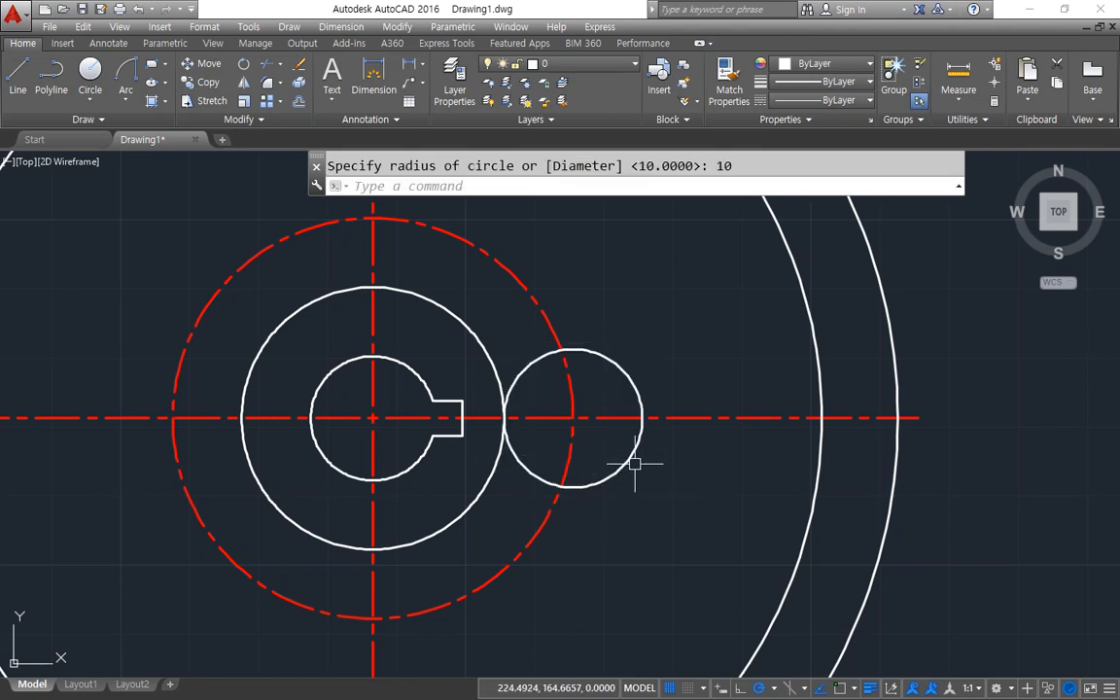
Draw a radius 30 circle tangent to the right radius 10 circle and the radius 65 circle.
middle_drag(671, 505, 677, 466)
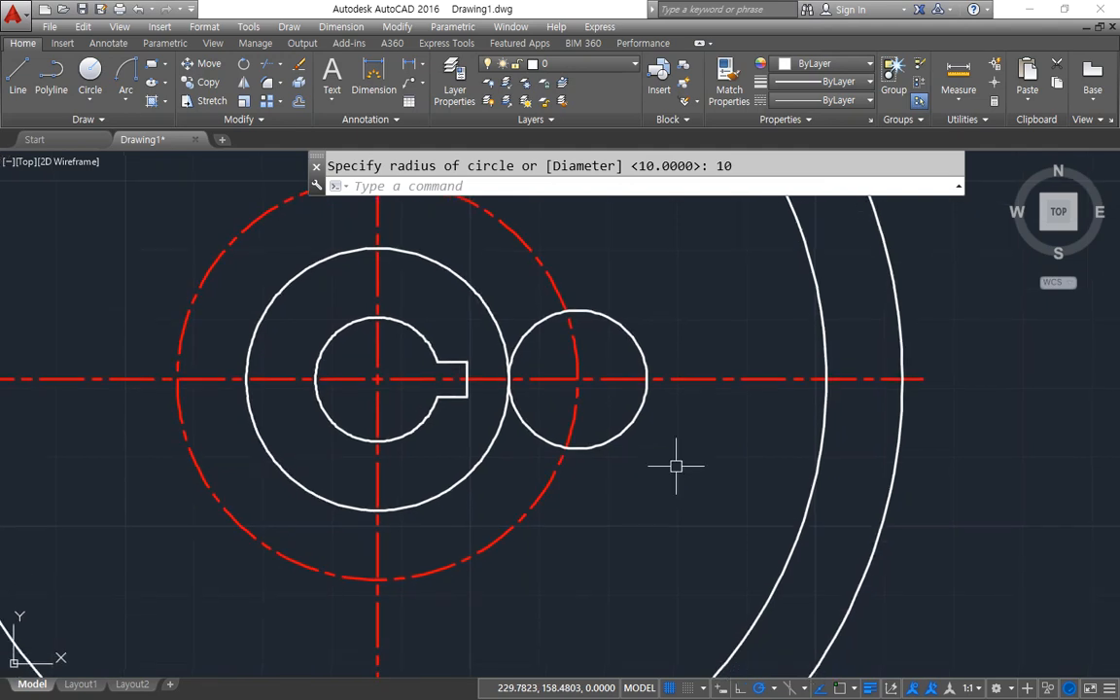
text(c)
key(Return)
text(t)
key(Return)
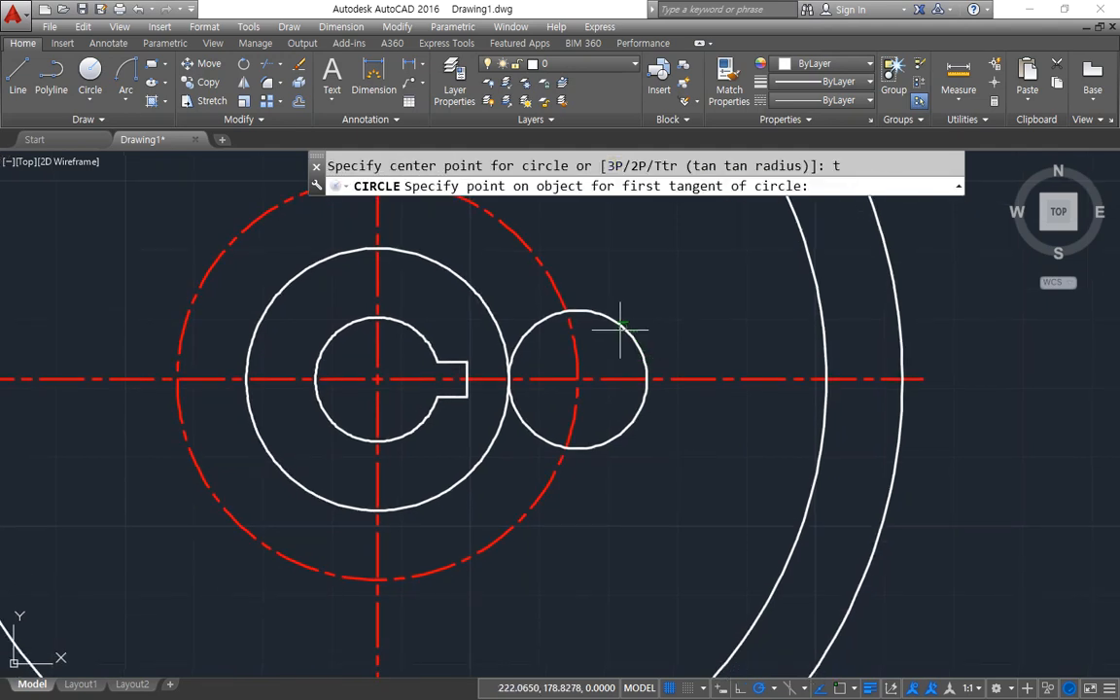
click(621, 329)
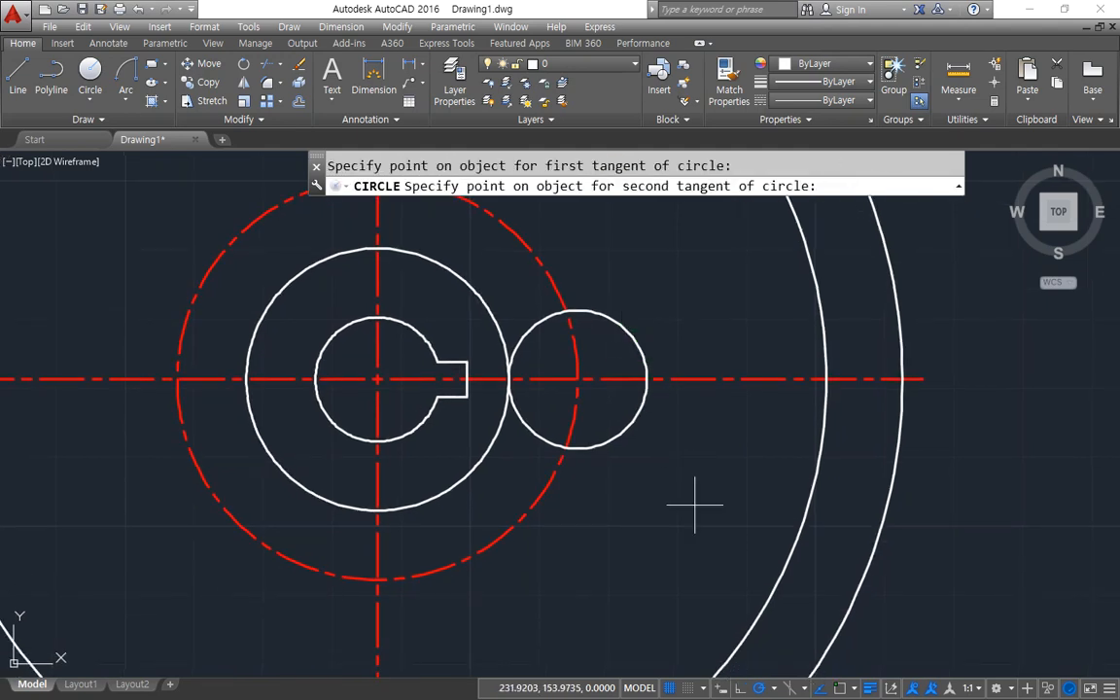
click(749, 592)
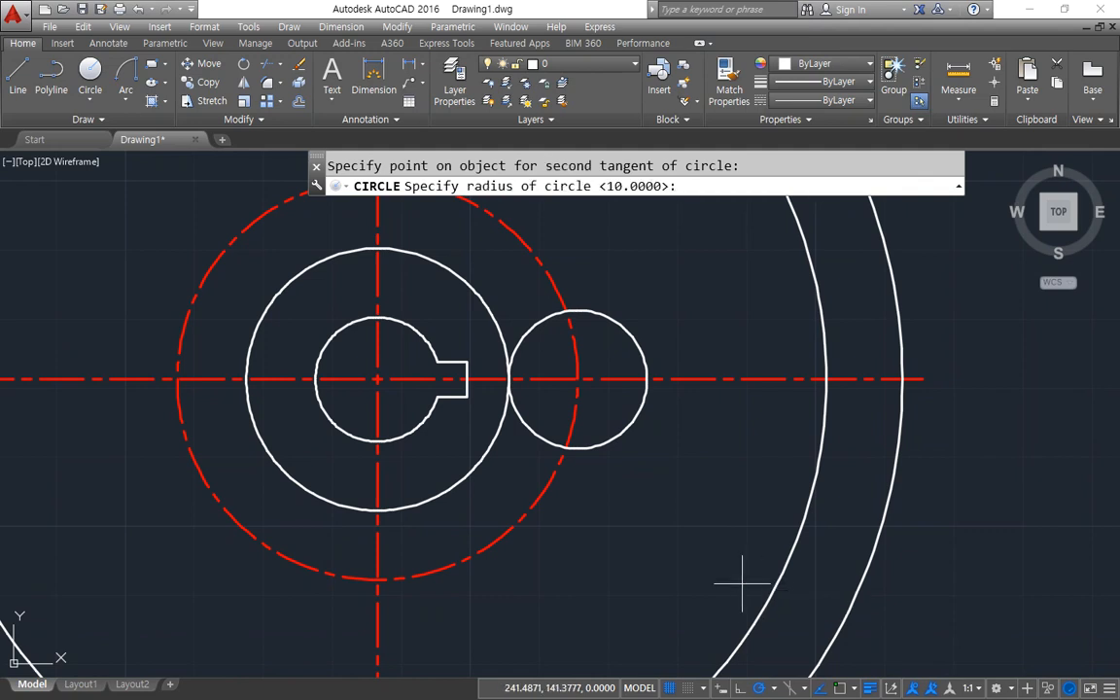
key(Return)
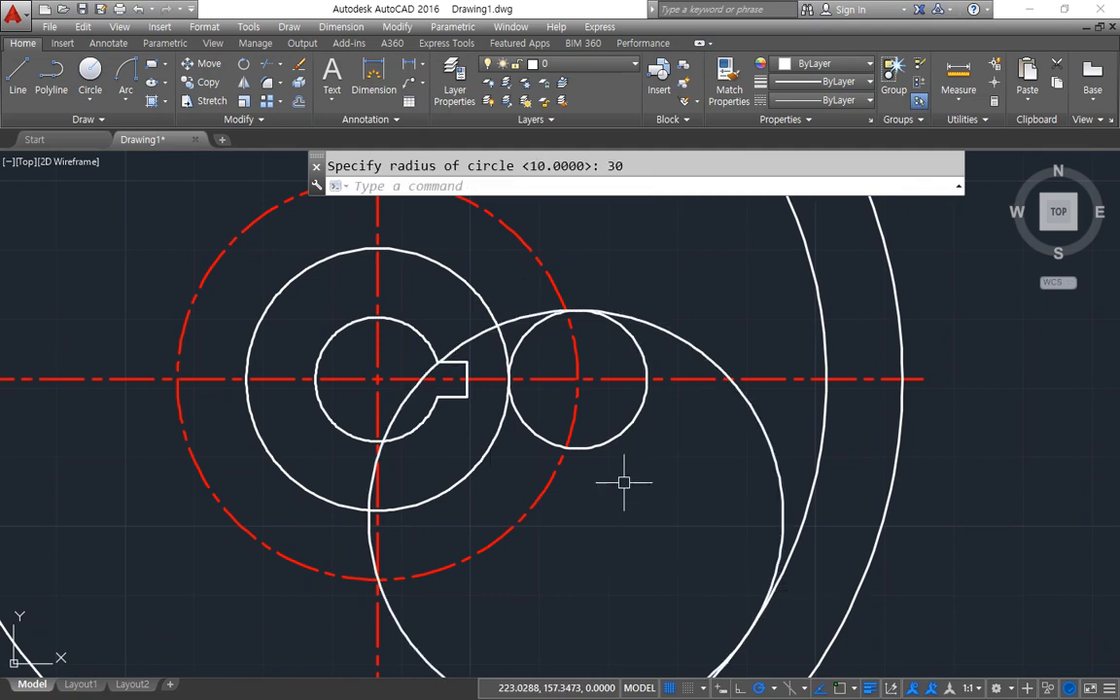
Trim the lower-left part of the right radius 10 circle and the radius 30 circle's segment between hub circle and bore.
text(tr)
key(Return)
key(Return)
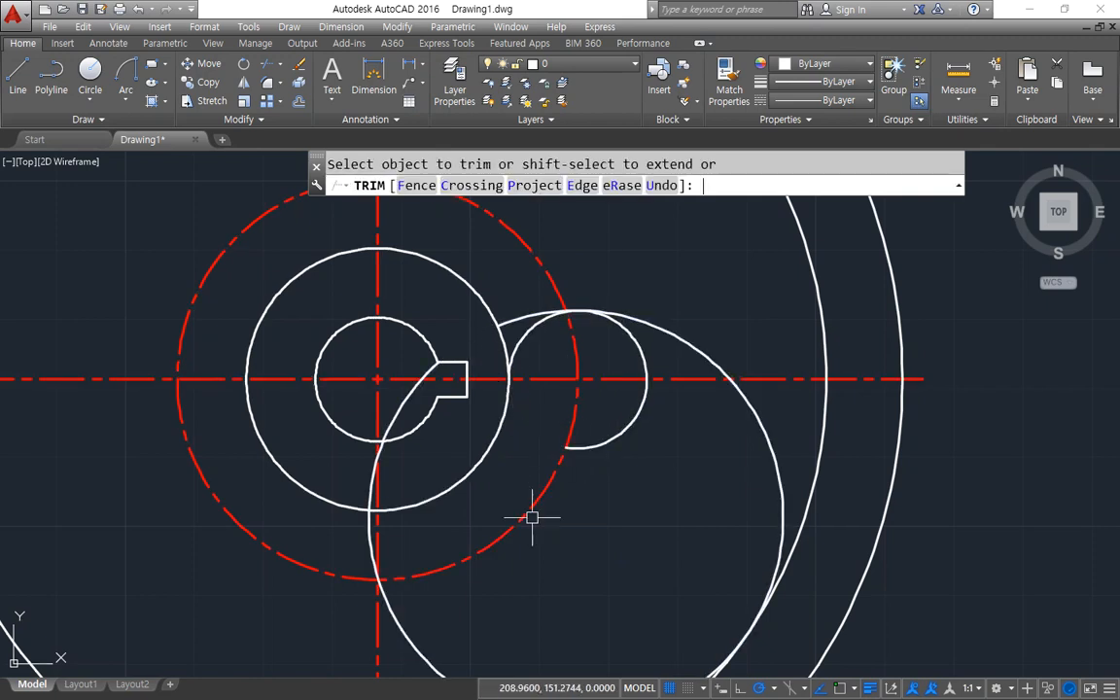
key(Return)
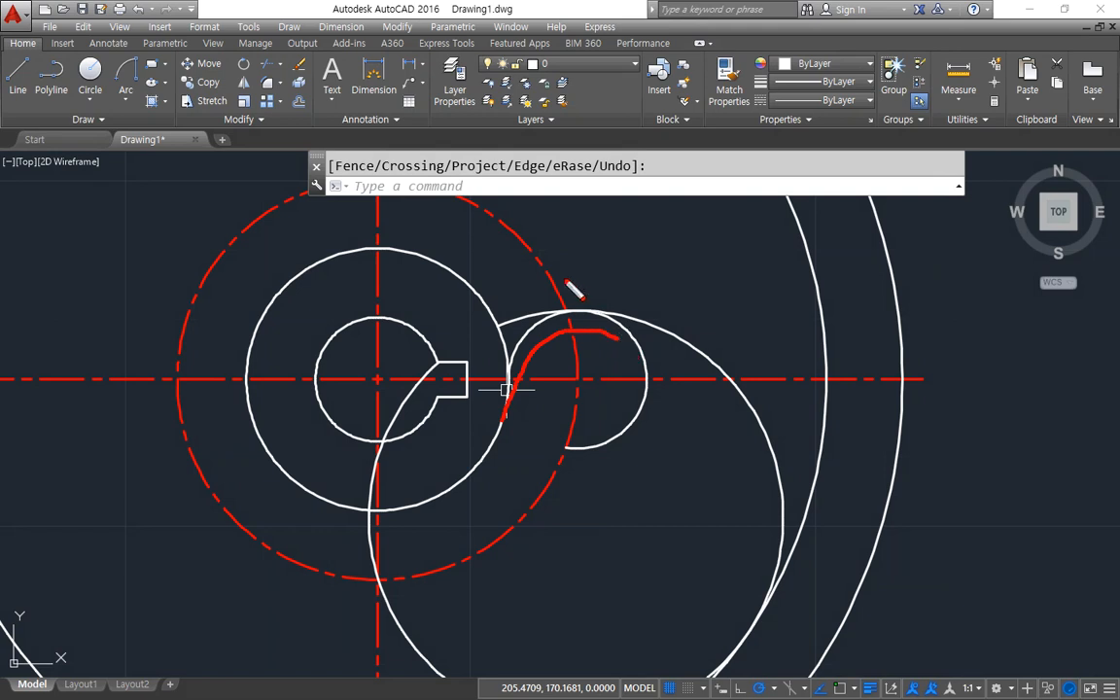
drag(567, 282, 754, 500)
Use zero-radius fillets to join the radius 19 circle, right small arc, radius 30 arc and radius 65 circle into one curved spoke.
text(f)
key(Return)
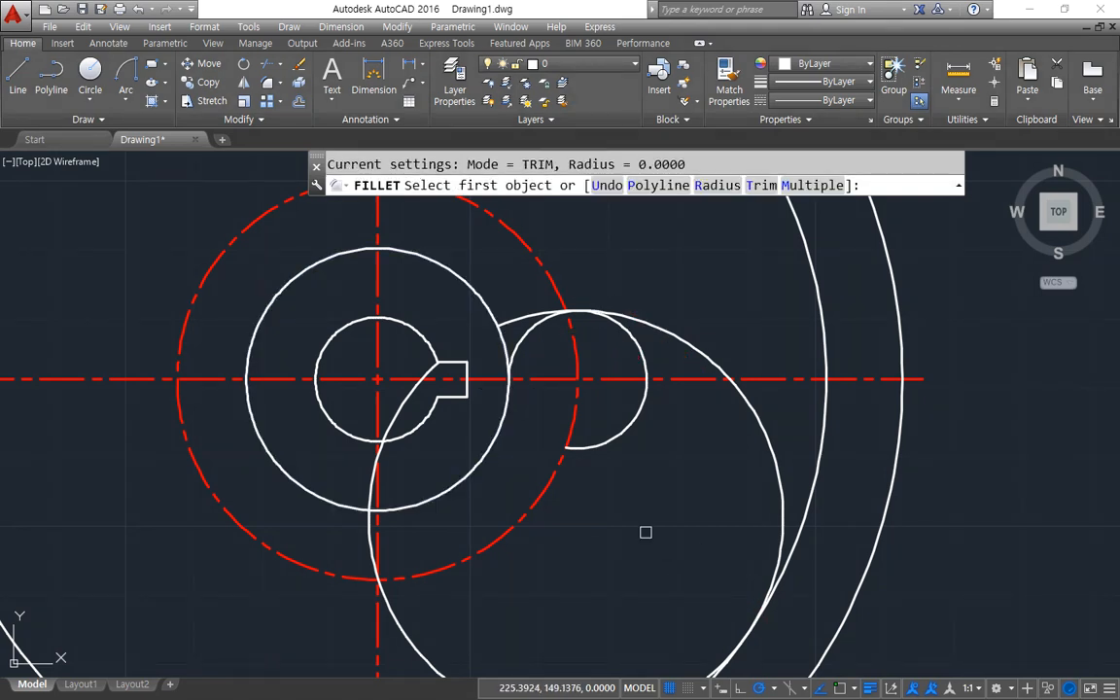
click(489, 426)
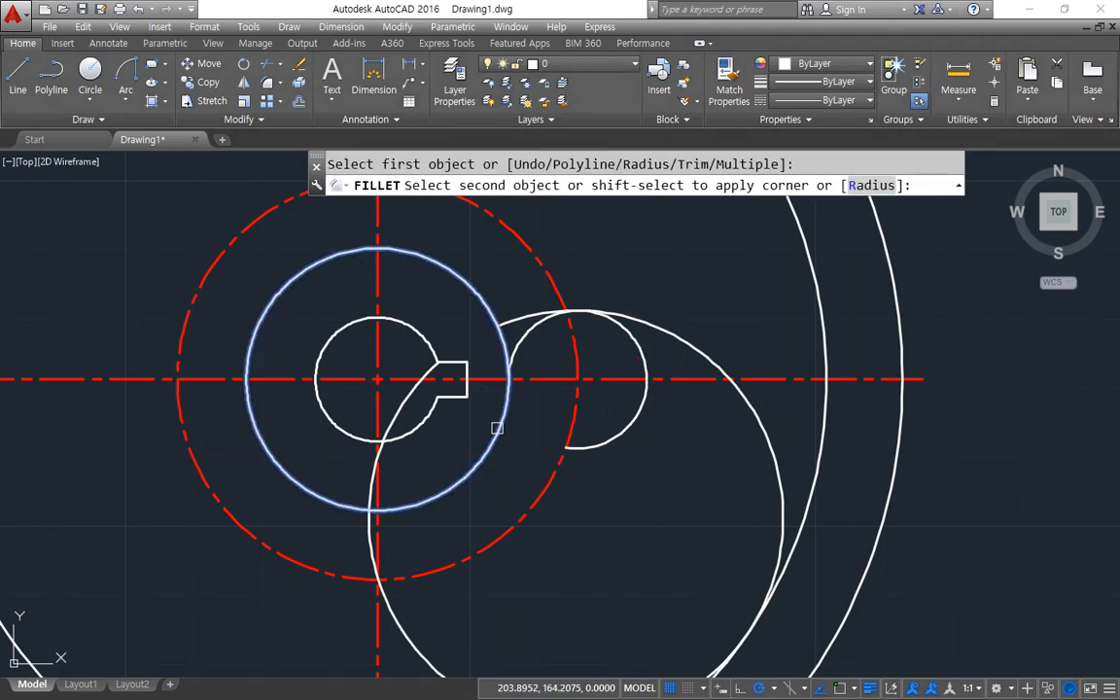
click(511, 345)
key(Return)
click(524, 337)
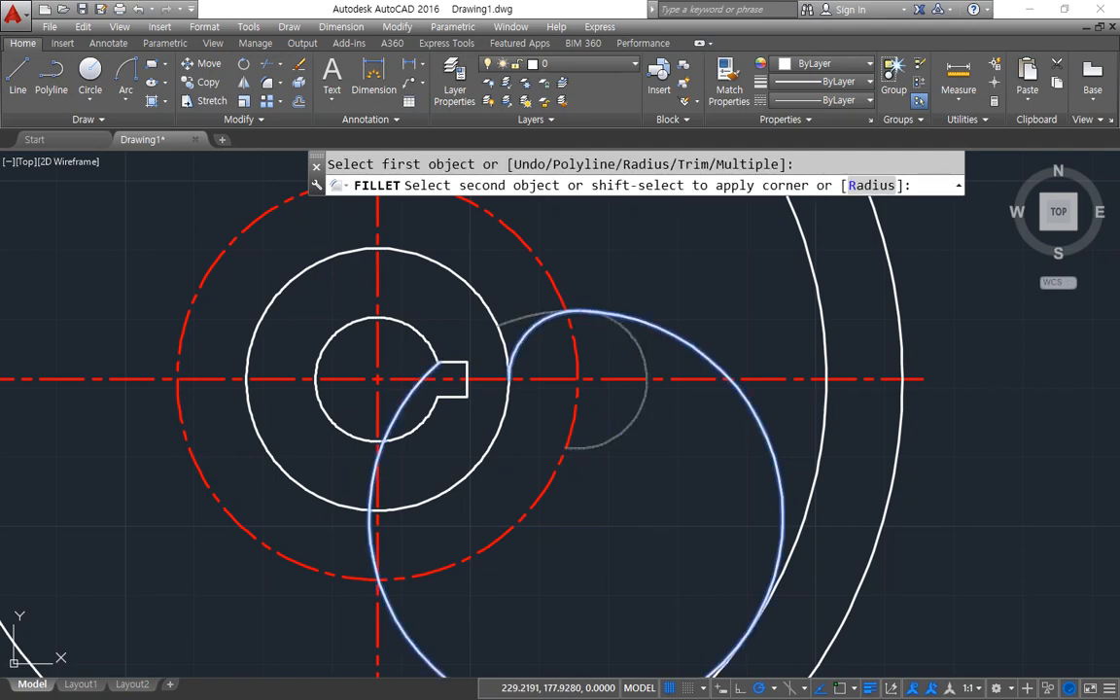
click(713, 366)
key(Return)
click(713, 369)
middle_drag(713, 369, 713, 309)
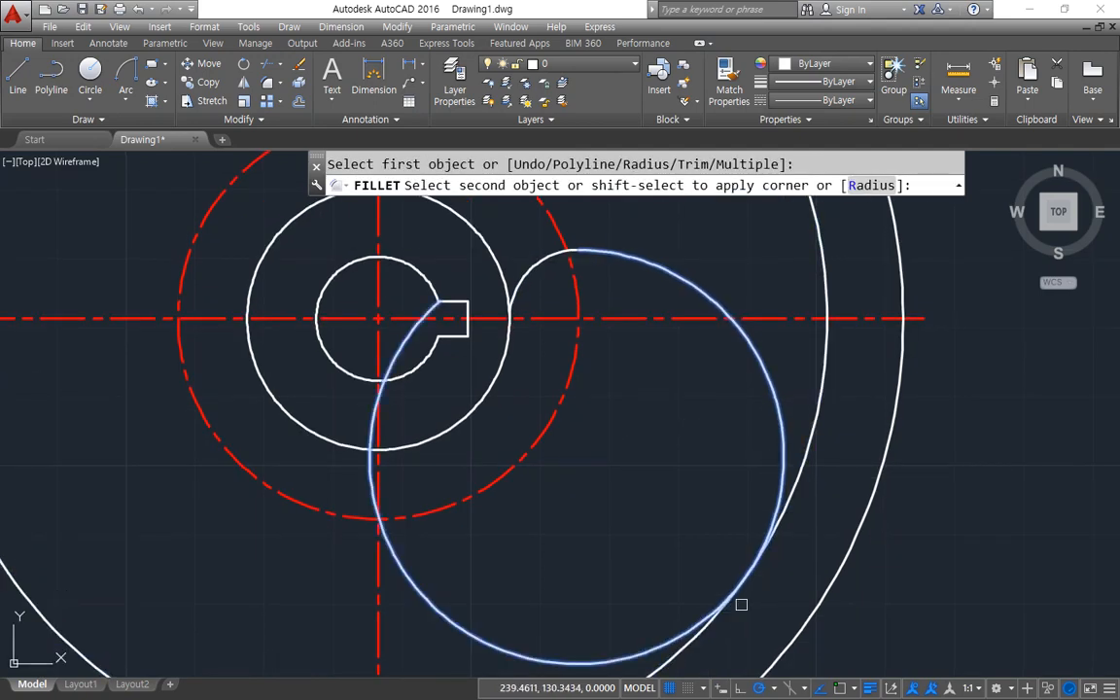
click(707, 633)
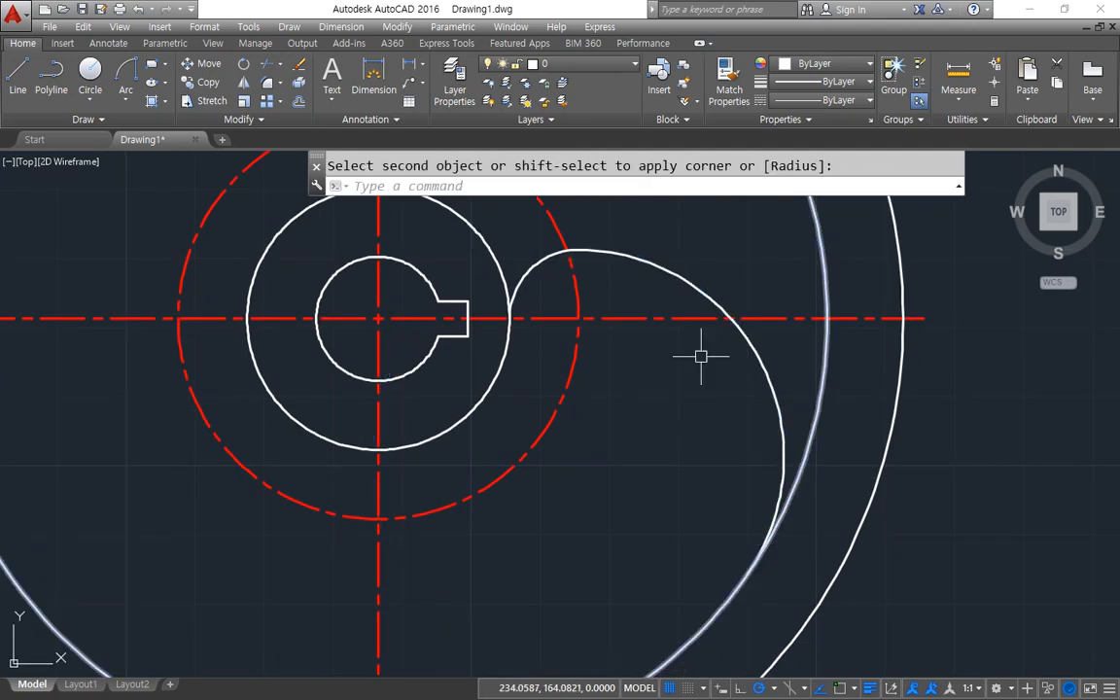
middle_drag(493, 475, 605, 445)
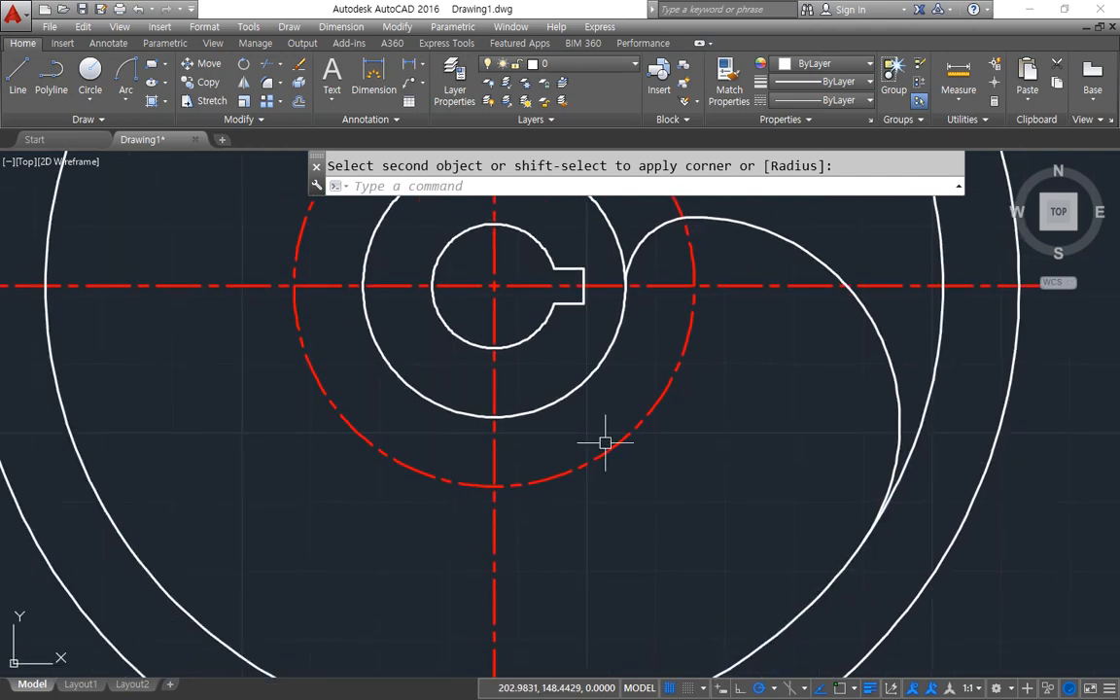
key(Escape)
text(c)
key(Return)
click(495, 487)
key(Return)
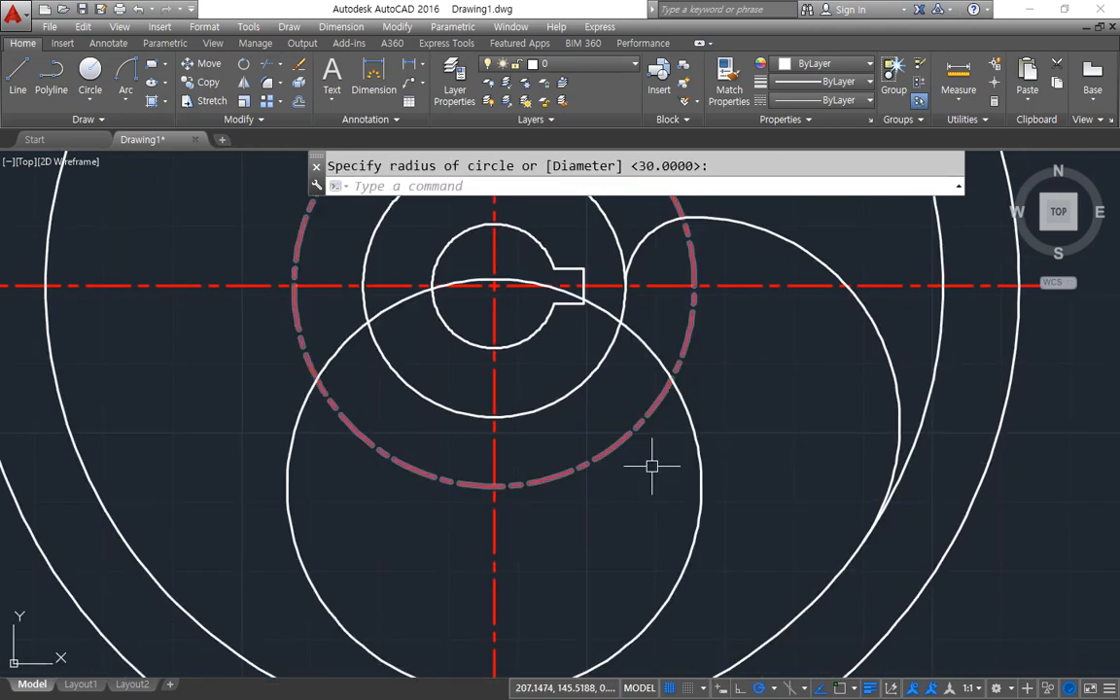
click(716, 491)
click(663, 508)
key(Delete)
Draw a circle of radius 10 centred where the red centreline circle meets the vertical centreline below the hub.
text(c)
key(Return)
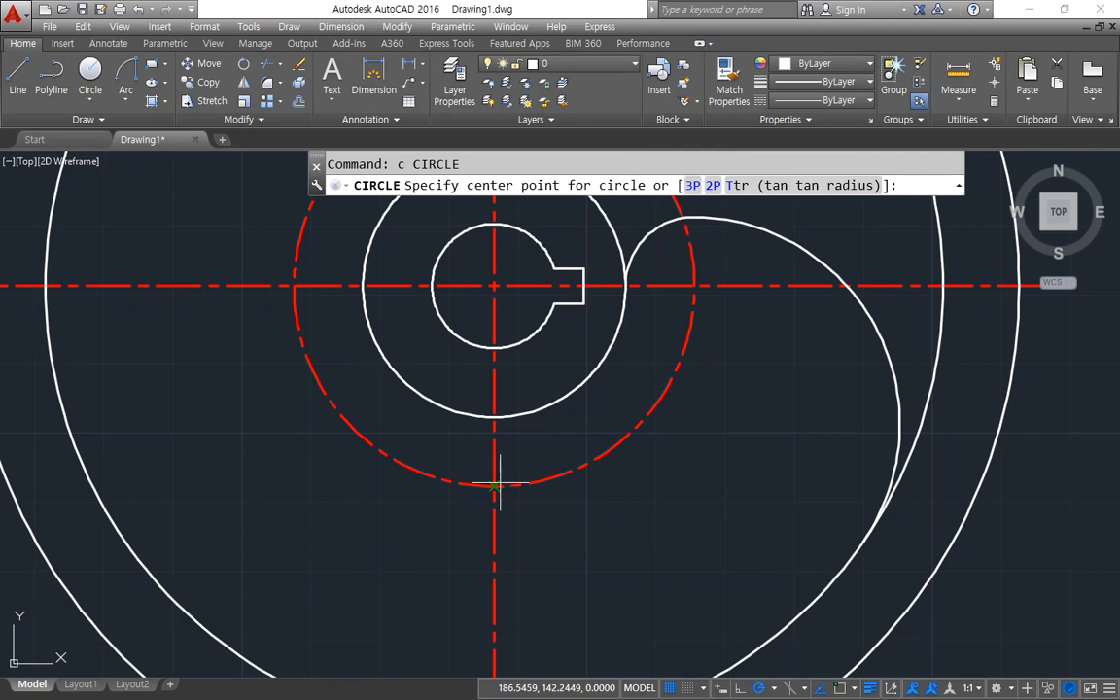
click(495, 487)
text(10)
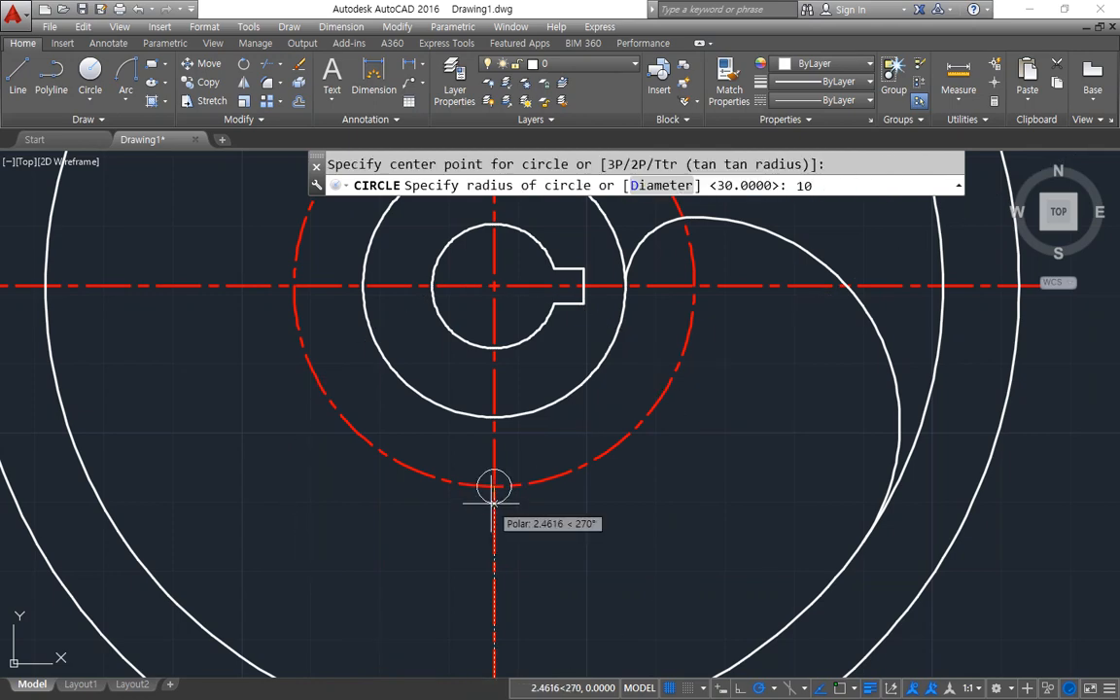
key(Return)
Draw two radius 10 circles centred on the red centreline circle's crossings to the left of and above the hub.
mouse_move(329, 328)
middle_down()
mouse_move(364, 445)
mouse_move(351, 528)
middle_up()
text(c)
key(Return)
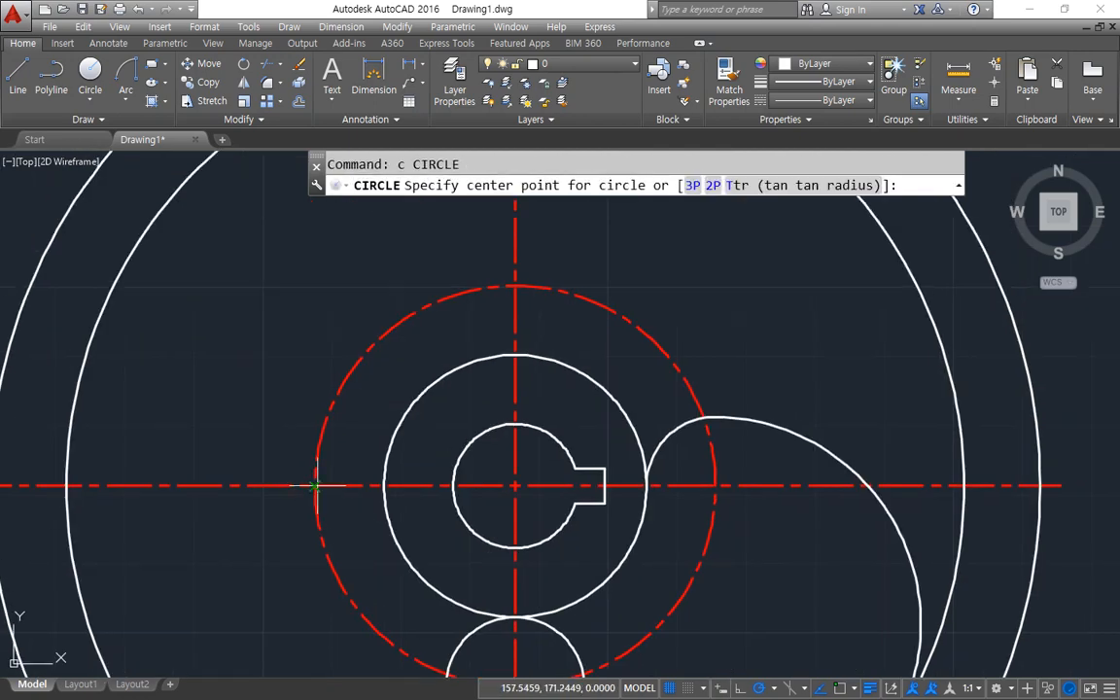
click(315, 485)
key(Return)
key(Return)
click(516, 287)
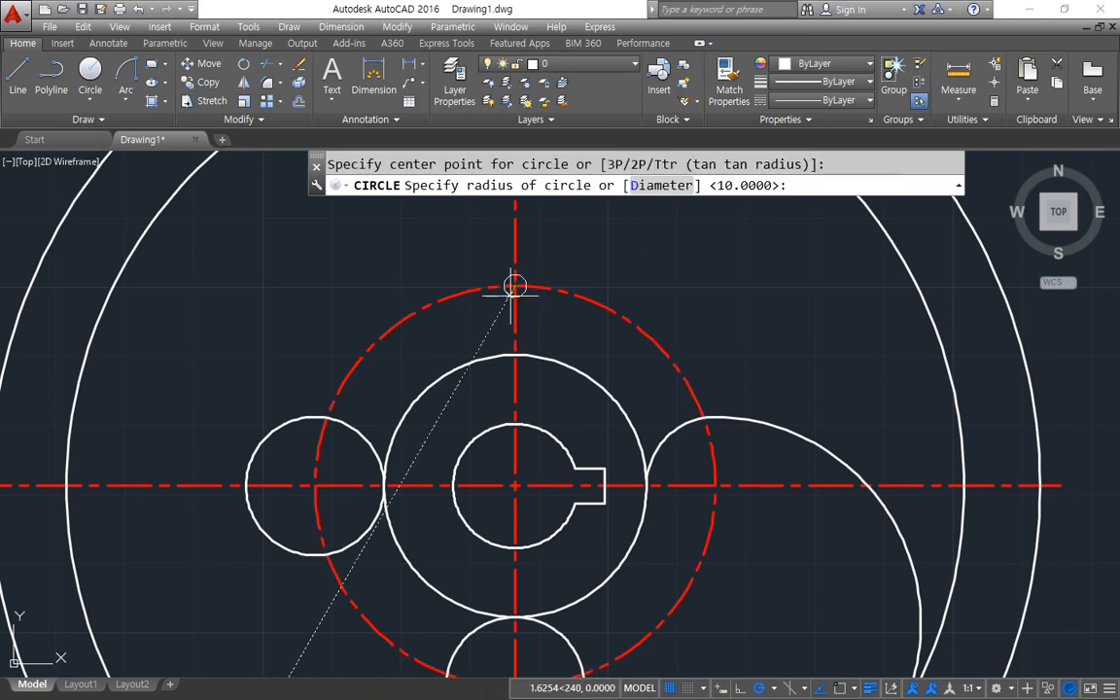
key(Return)
Erase the red centreline circle around the hub.
middle_drag(407, 592, 432, 324)
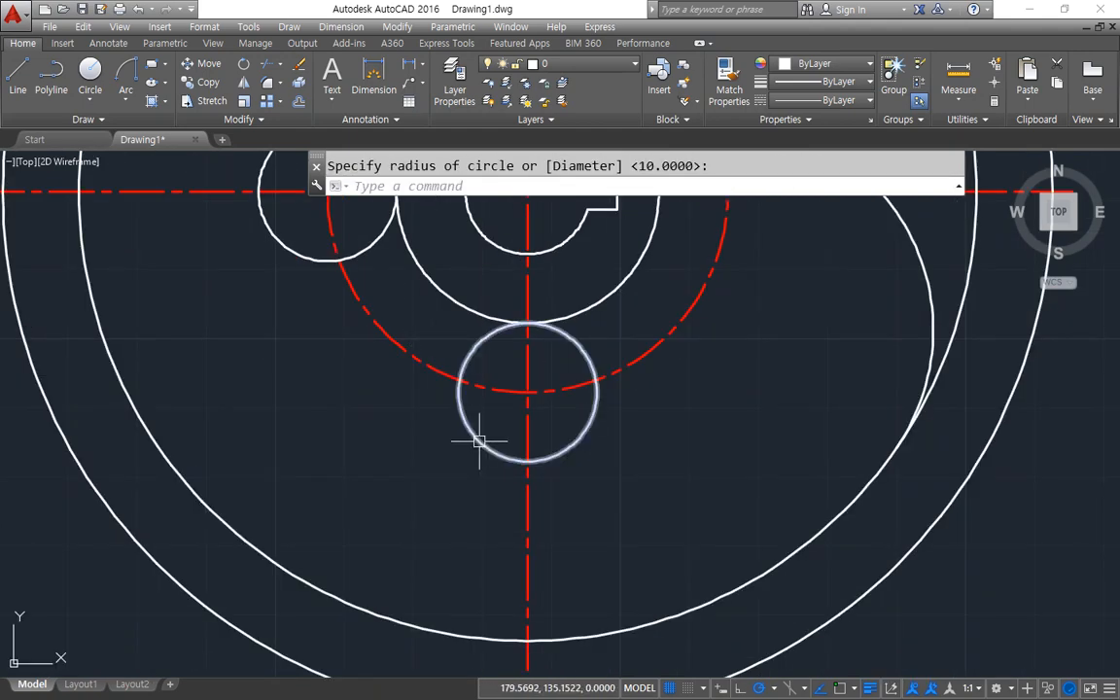
click(610, 376)
text(e)
key(Return)
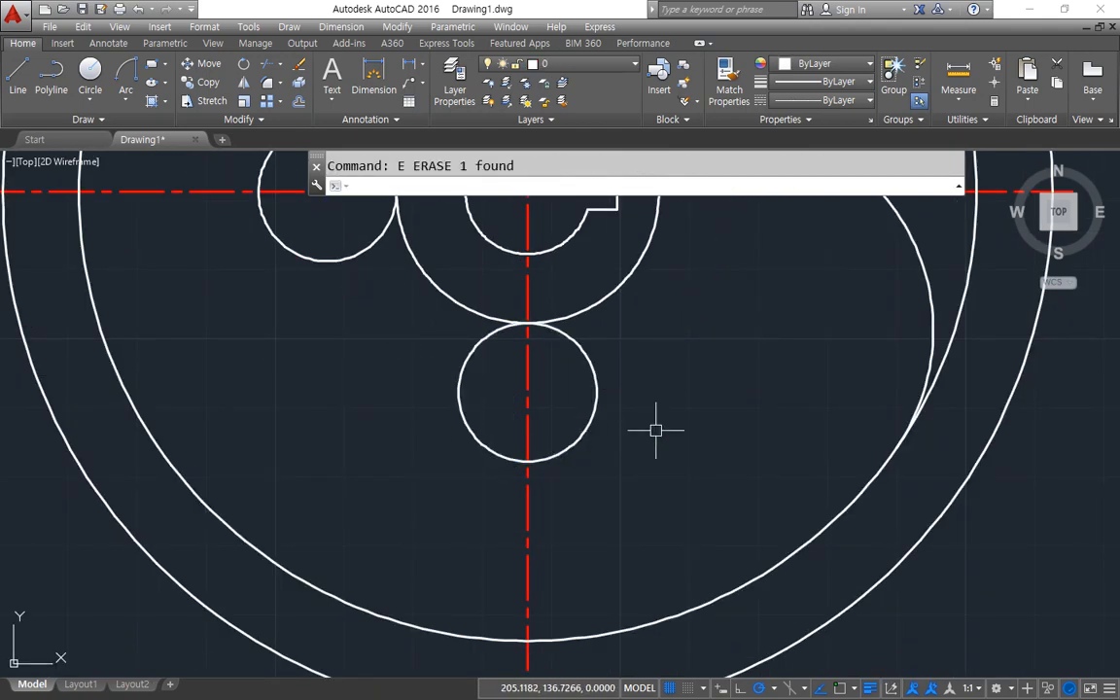
Draw a radius 30 circle tangent to the radius 10 circle below the hub and the lower-left of the radius 65 circle.
text(c)
key(Return)
text(t)
key(Return)
click(568, 451)
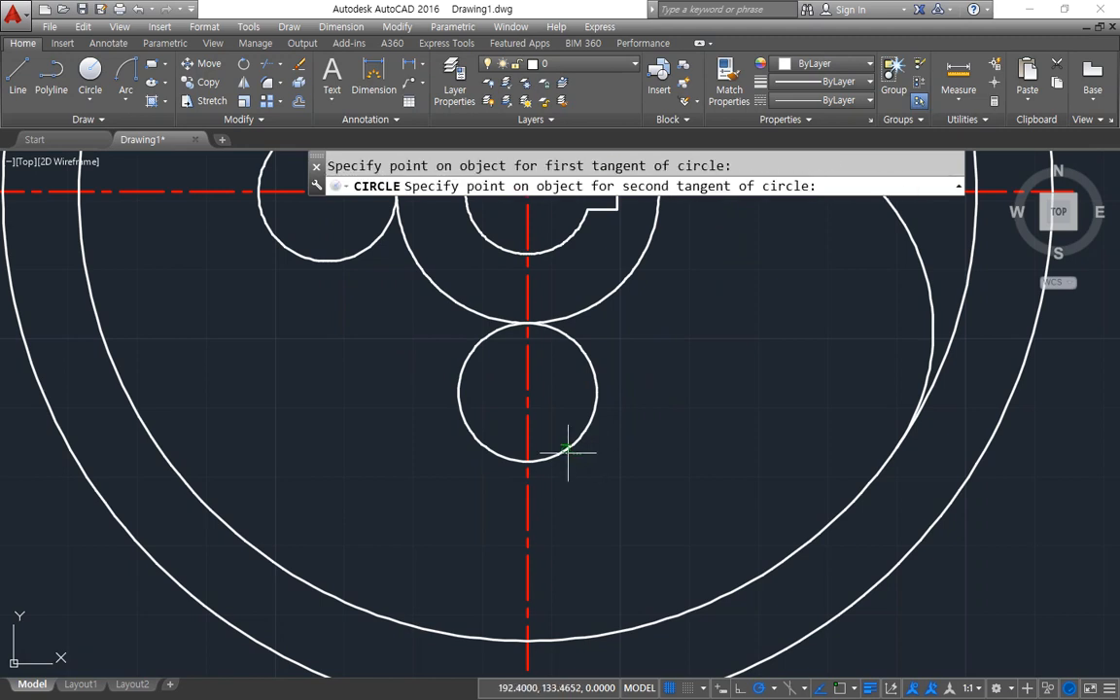
click(289, 569)
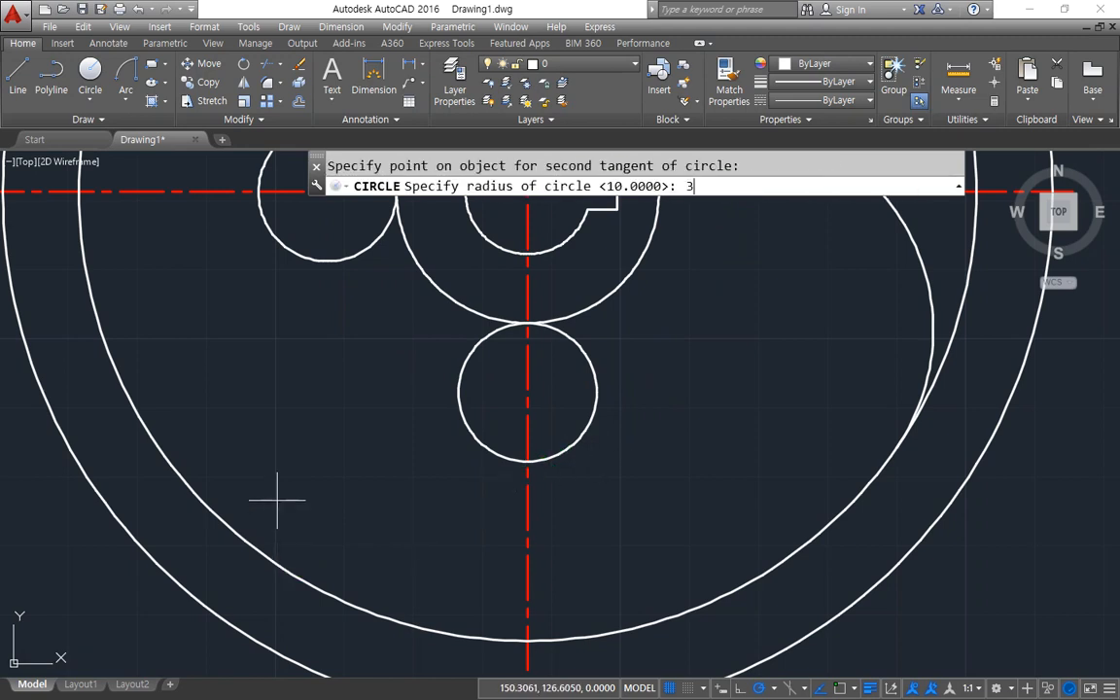
key(Return)
Trim the left half of the lower radius 10 circle and the radius 30 circle's segment between that circle and the hub.
text(tr)
key(Return)
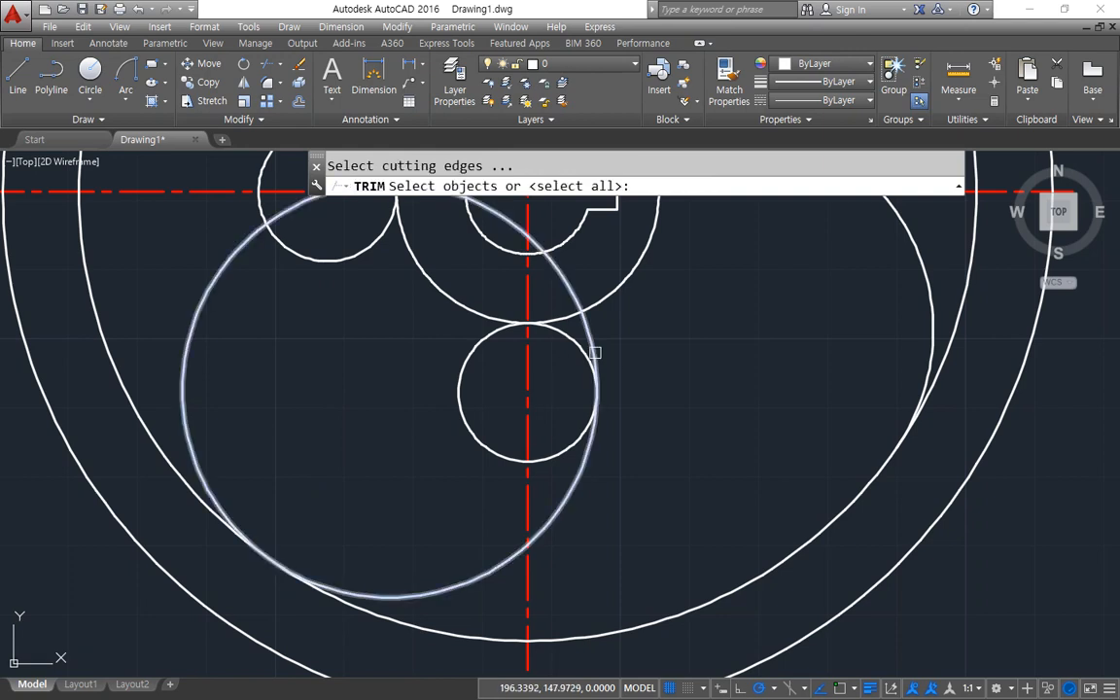
key(Return)
click(595, 347)
click(490, 336)
key(Return)
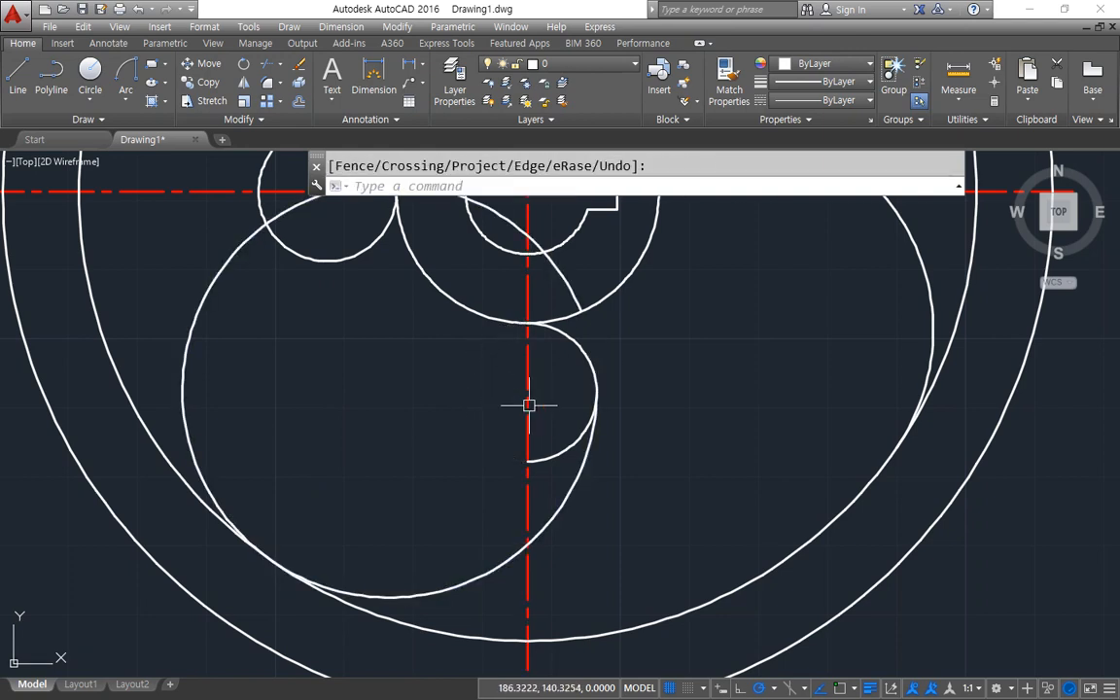
Fillet the lower small arc with the radius 19 circle and radius 30 arc, and that arc with the radius 65 circle, forming the lower spoke.
text(f)
key(Return)
click(477, 317)
click(590, 357)
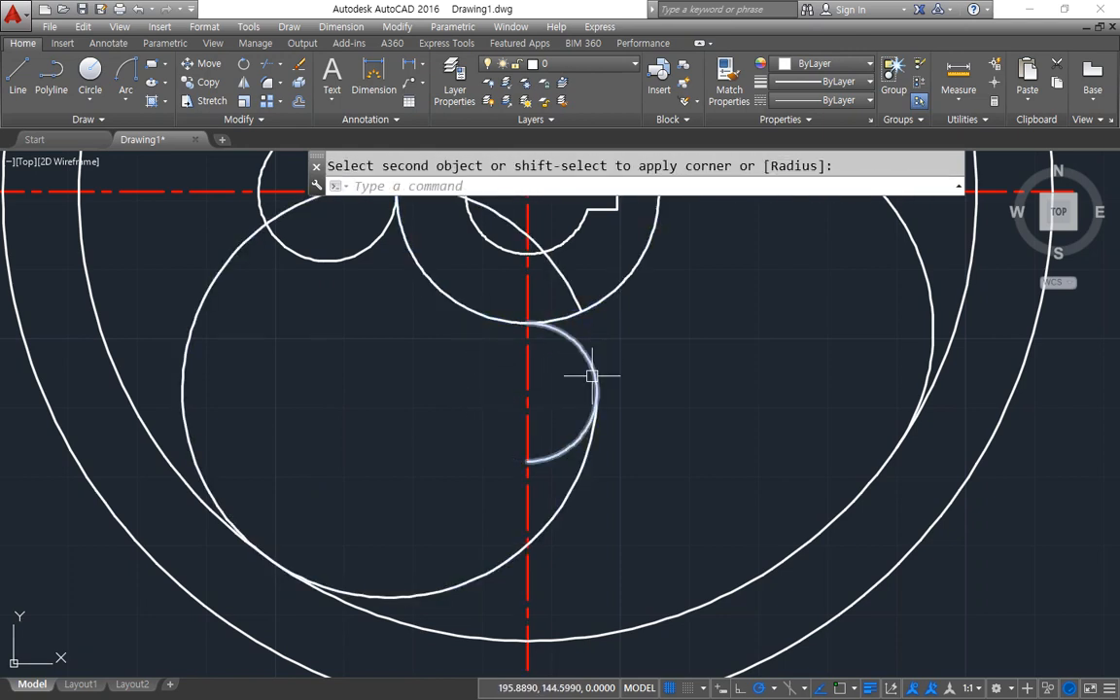
key(Return)
click(593, 377)
click(573, 486)
key(Return)
click(477, 565)
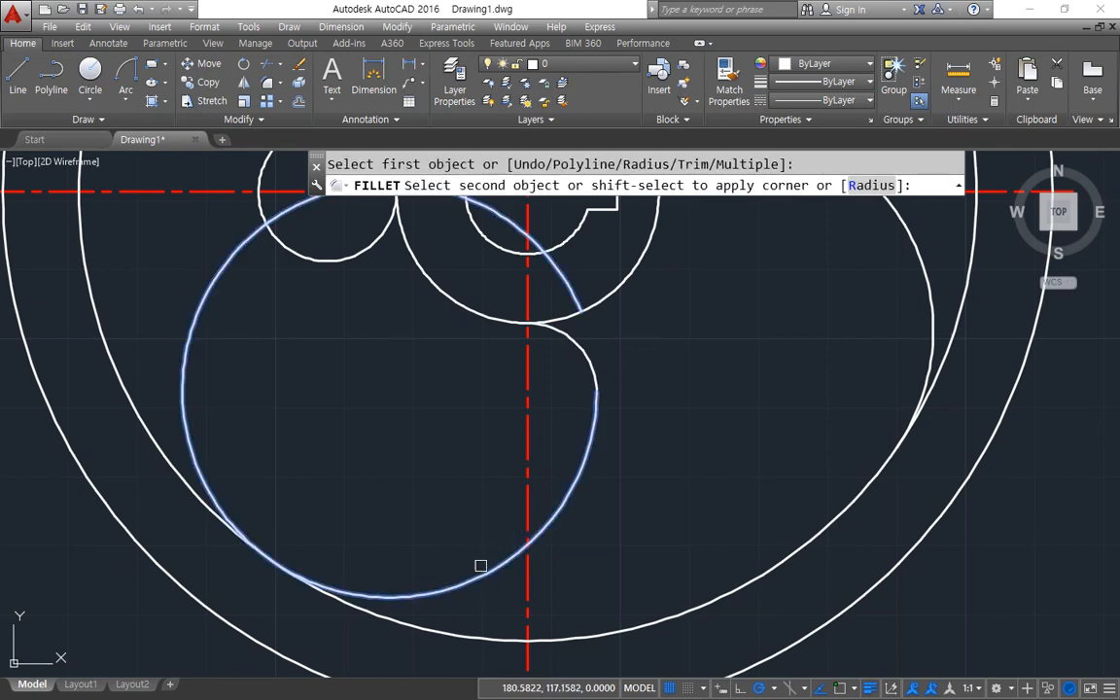
click(175, 469)
Draw a radius 30 circle tangent to the radius 10 circle left of the hub and the upper-left of the radius 65 circle.
middle_drag(237, 417, 304, 695)
text(c)
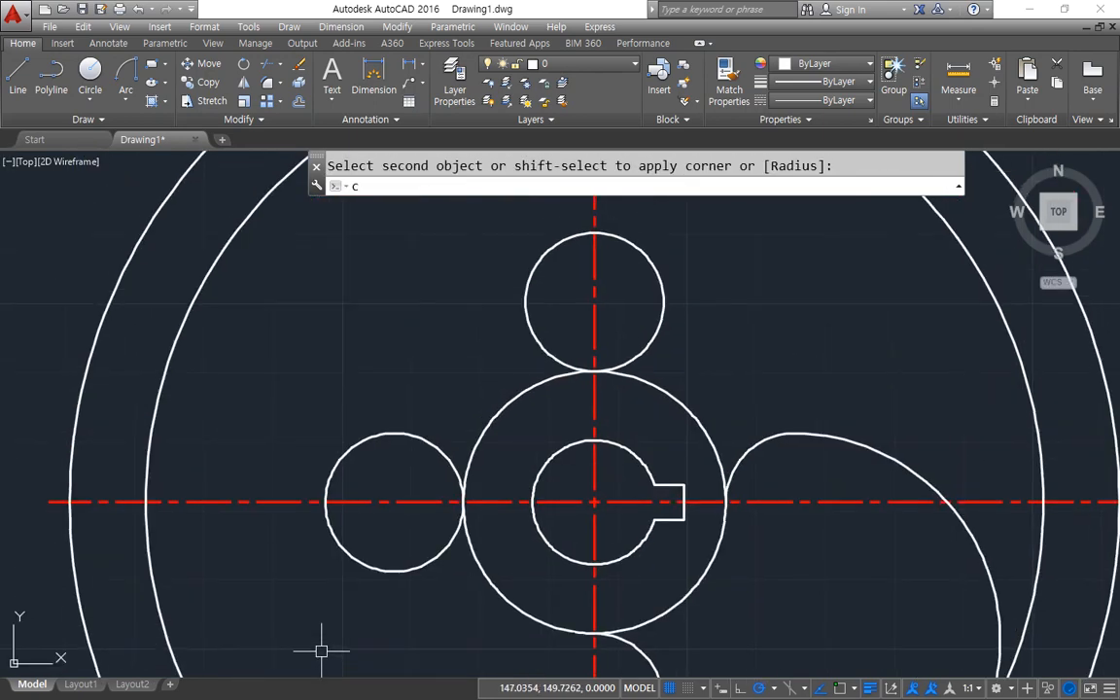
key(Return)
text(t)
key(Return)
click(340, 540)
click(180, 322)
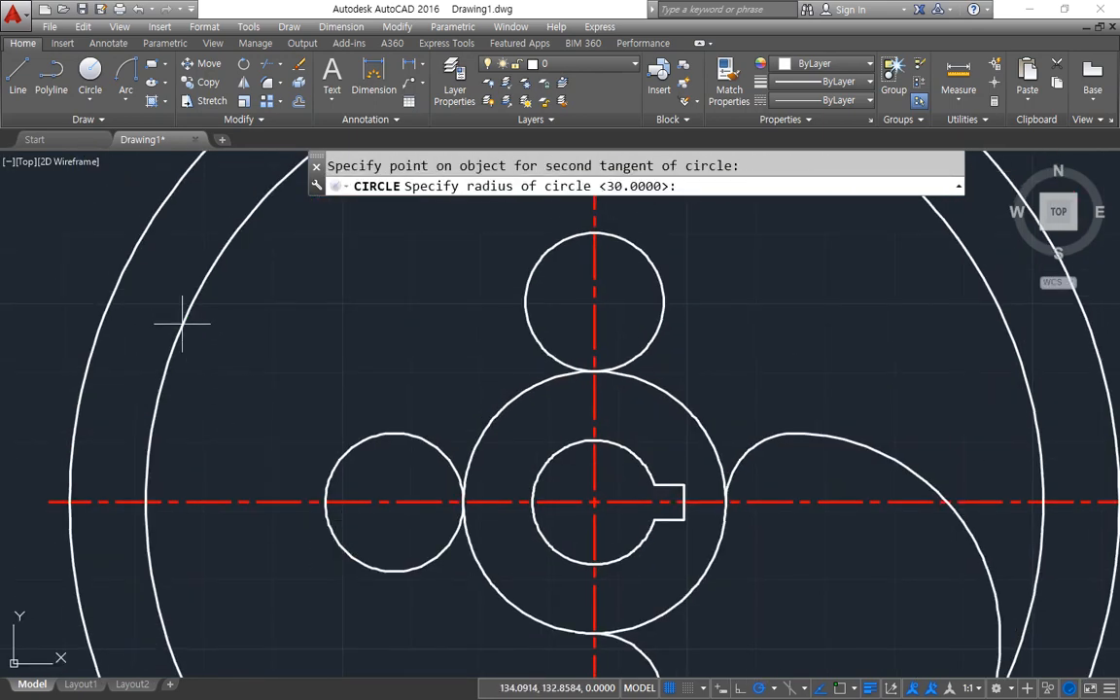
text(30)
key(Return)
Trim the upper half of the left radius 10 circle and the radius 30 circle's segment between hub circle and bore.
text(tr)
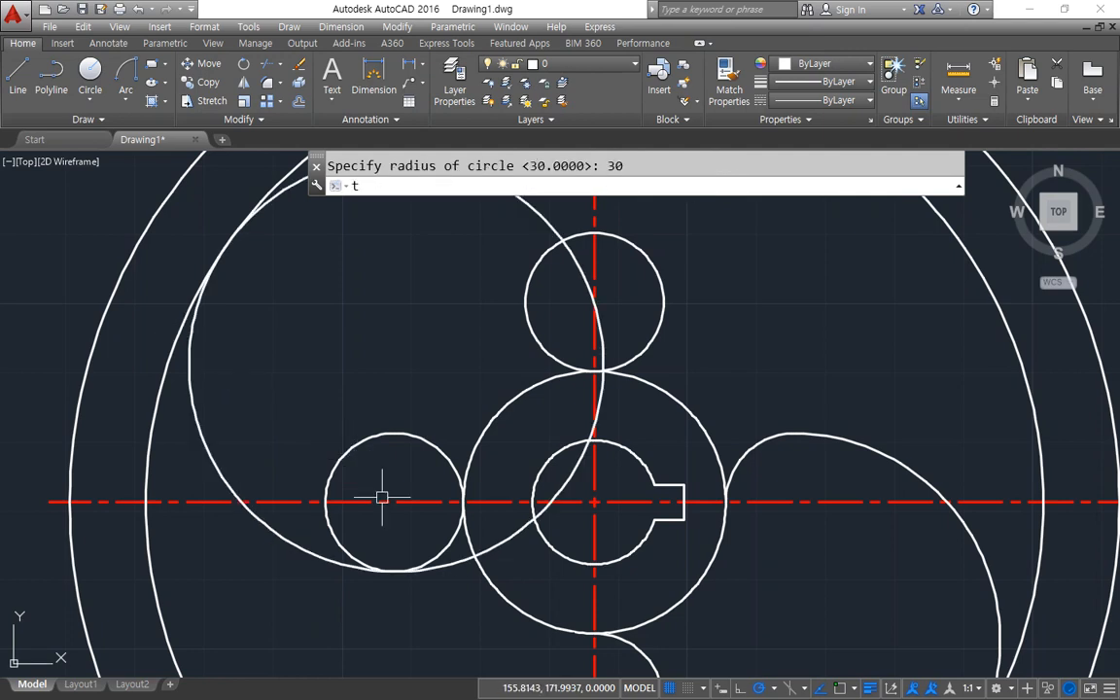
key(Return)
key(Return)
click(421, 443)
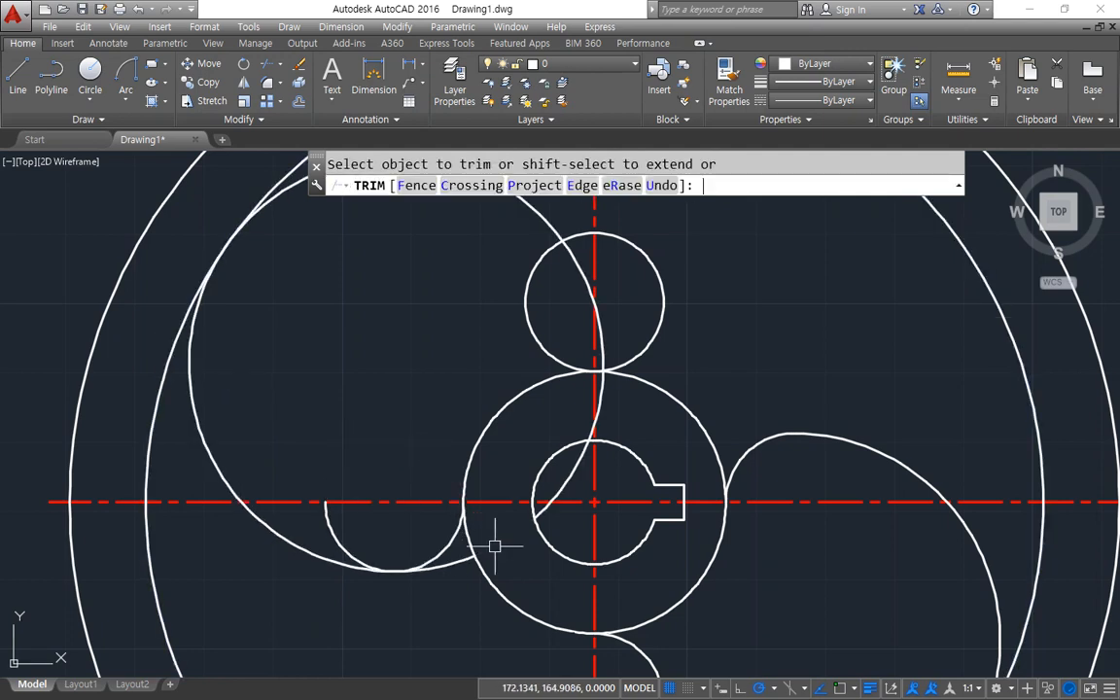
key(Return)
Fillet the left small arc with the radius 19 circle and radius 30 arc, and that arc with the radius 65 circle, forming the left spoke.
text(f)
key(Return)
click(450, 540)
click(465, 474)
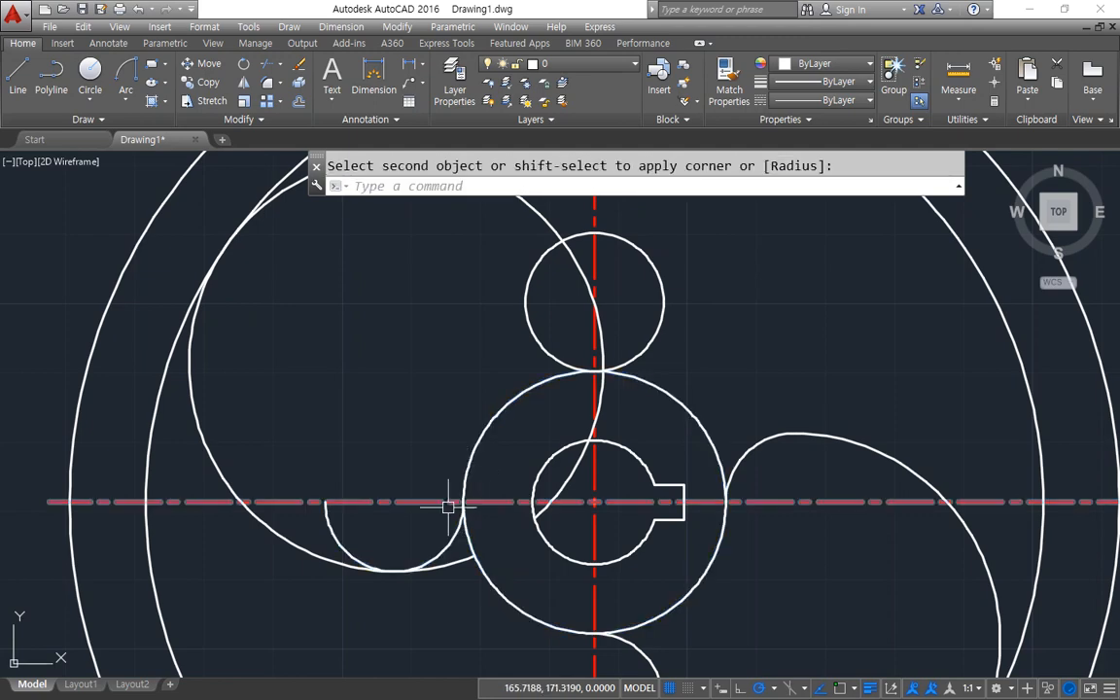
key(Return)
click(434, 550)
click(210, 451)
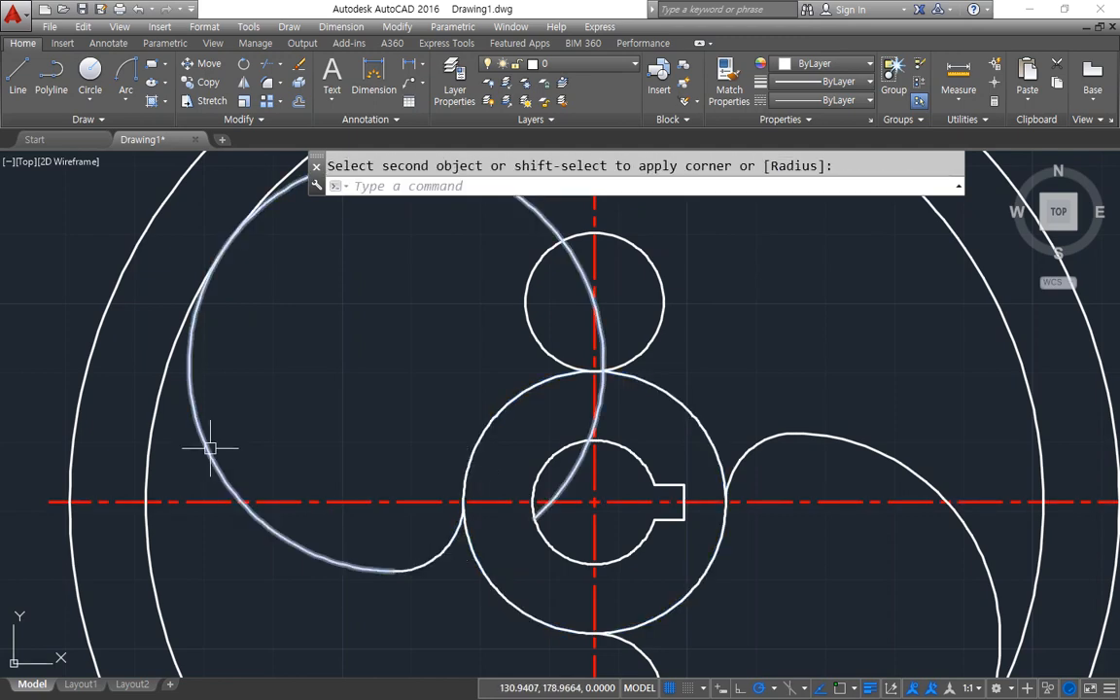
key(Return)
click(181, 366)
click(248, 200)
Draw a radius 30 circle tangent to the radius 10 circle above the hub and the upper-right of the radius 65 circle.
middle_drag(299, 311, 95, 460)
text(c)
key(Return)
text(t)
key(Return)
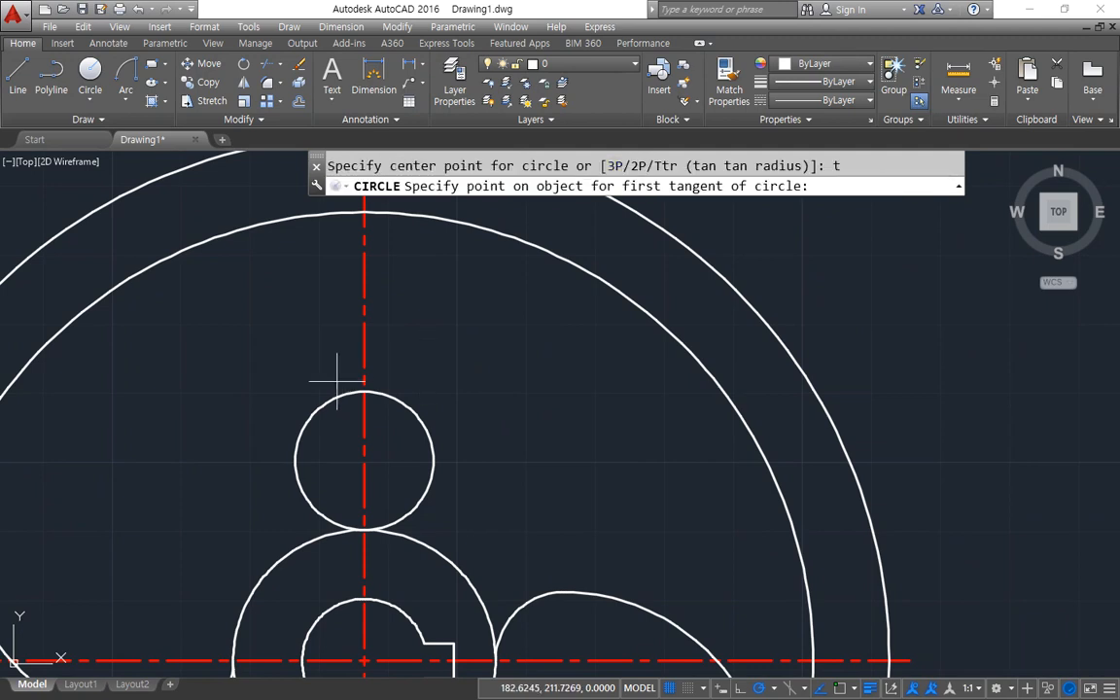
click(299, 464)
click(595, 278)
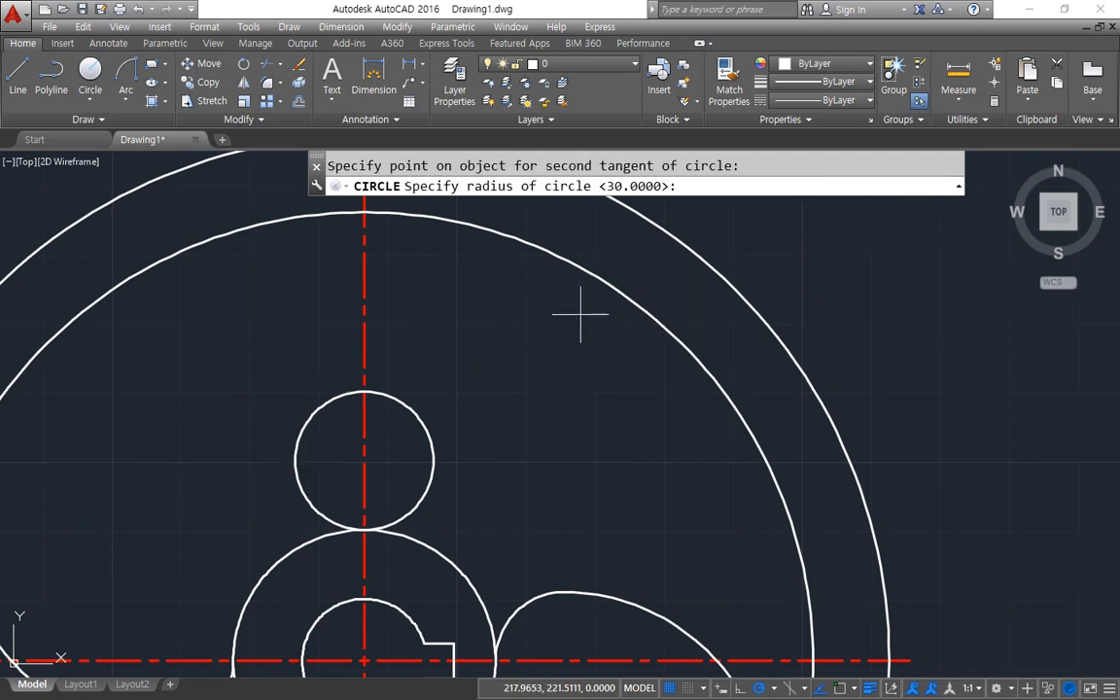
text(30)
key(Return)
Trim the right half of the radius 10 circle above the hub and the radius 30 circle's segment between hub circle and bore.
text(tr)
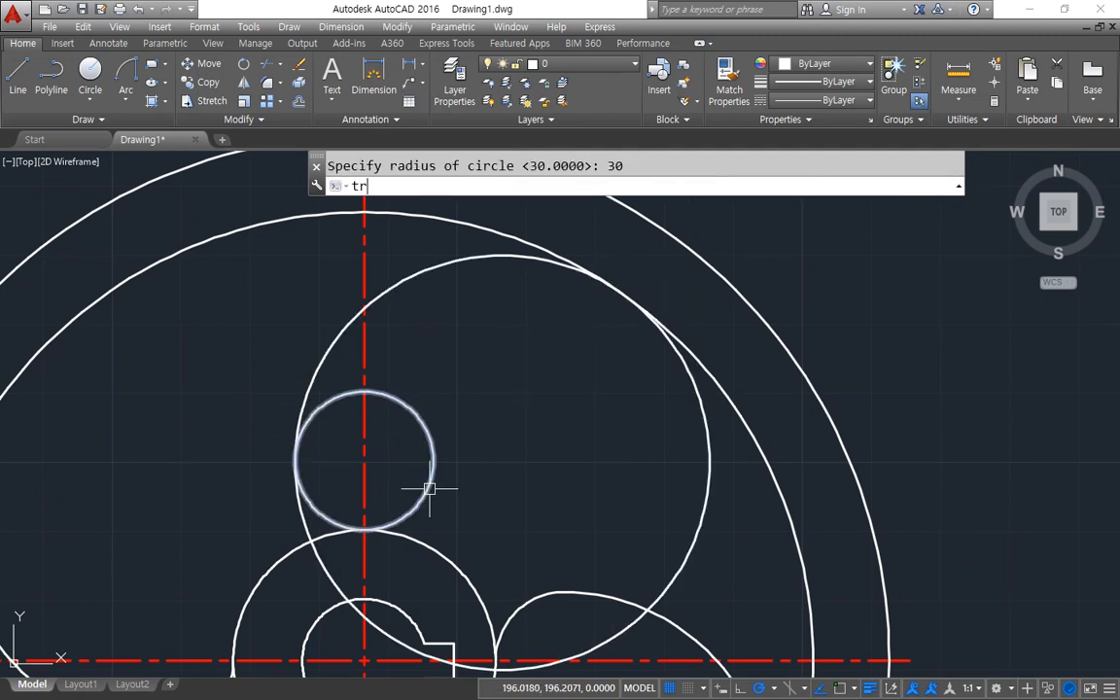
key(Return)
key(Return)
click(416, 502)
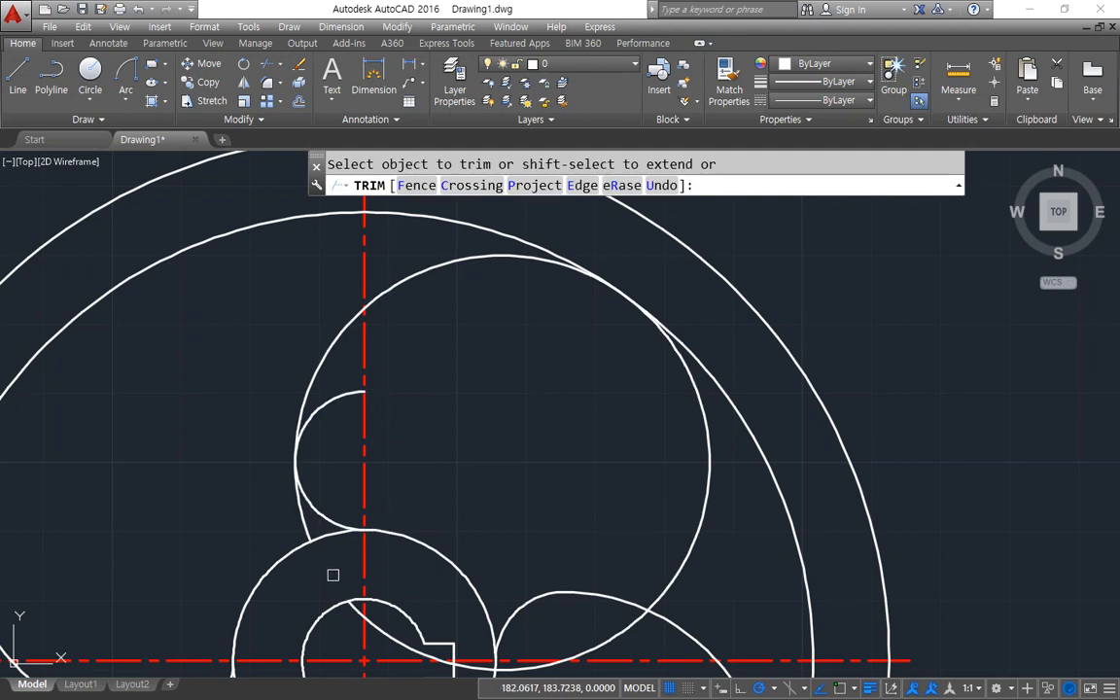
key(Return)
Fillet the upper small arc with the radius 19 circle and radius 30 arc, and that arc with the radius 65 circle, forming the upper spoke.
text(f)
key(Return)
click(419, 543)
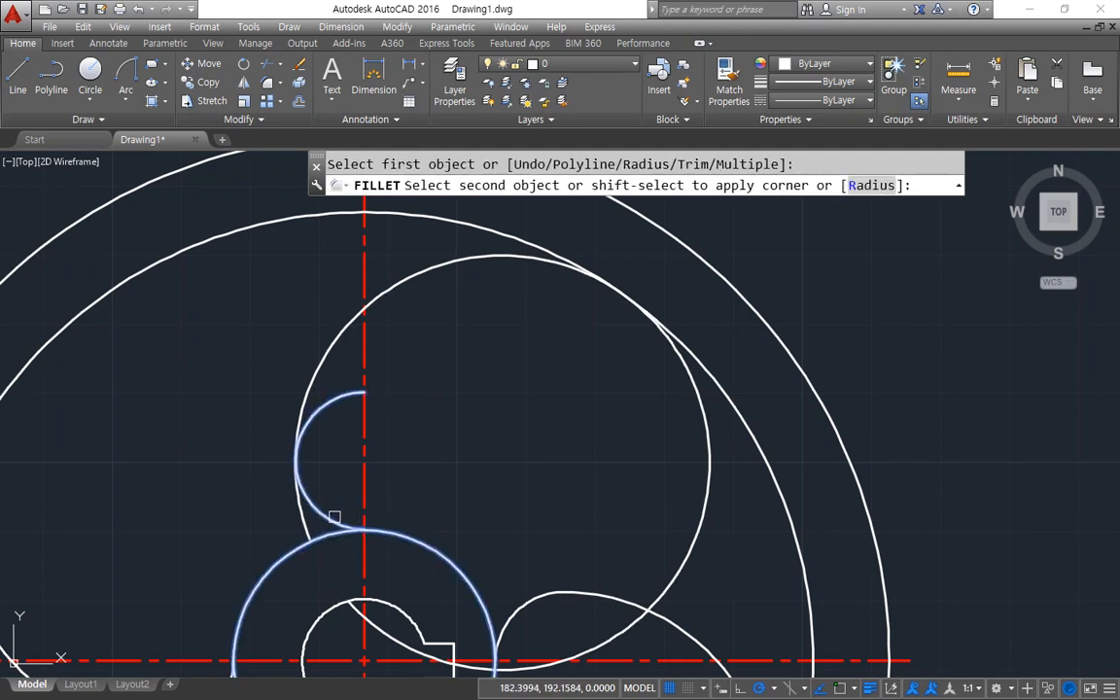
click(321, 513)
key(Return)
click(316, 442)
click(321, 356)
key(Return)
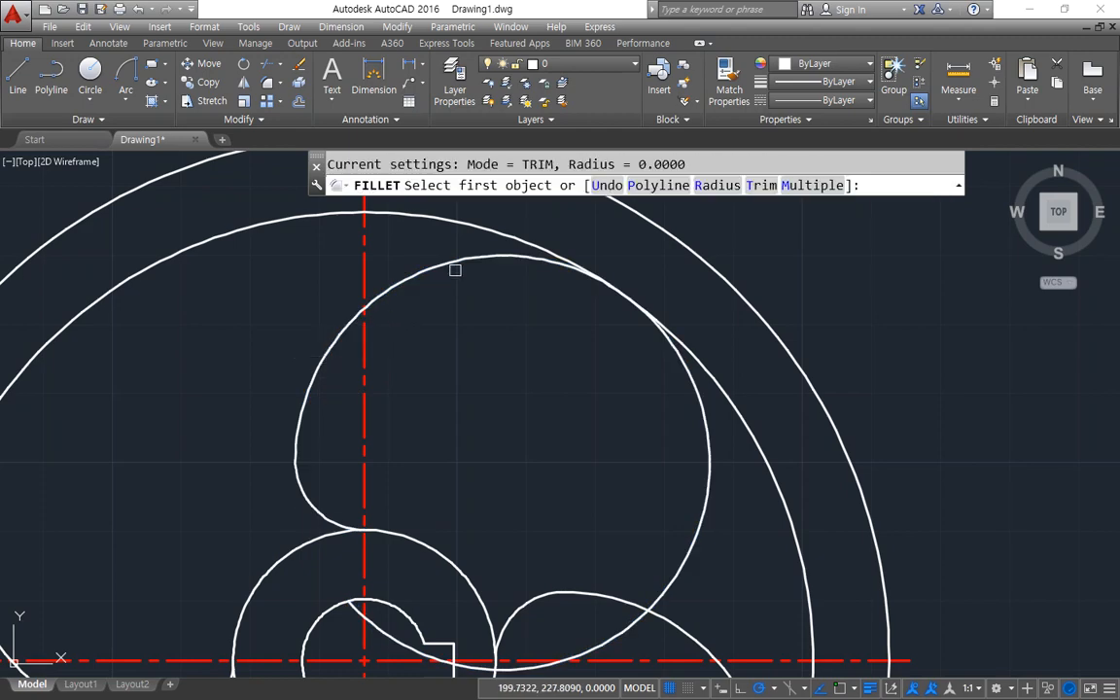
click(469, 260)
click(744, 448)
Offset the horizontal centerline 30 downward and the vertical centerline 20 to the left.
scroll(701, 442, down, 6)
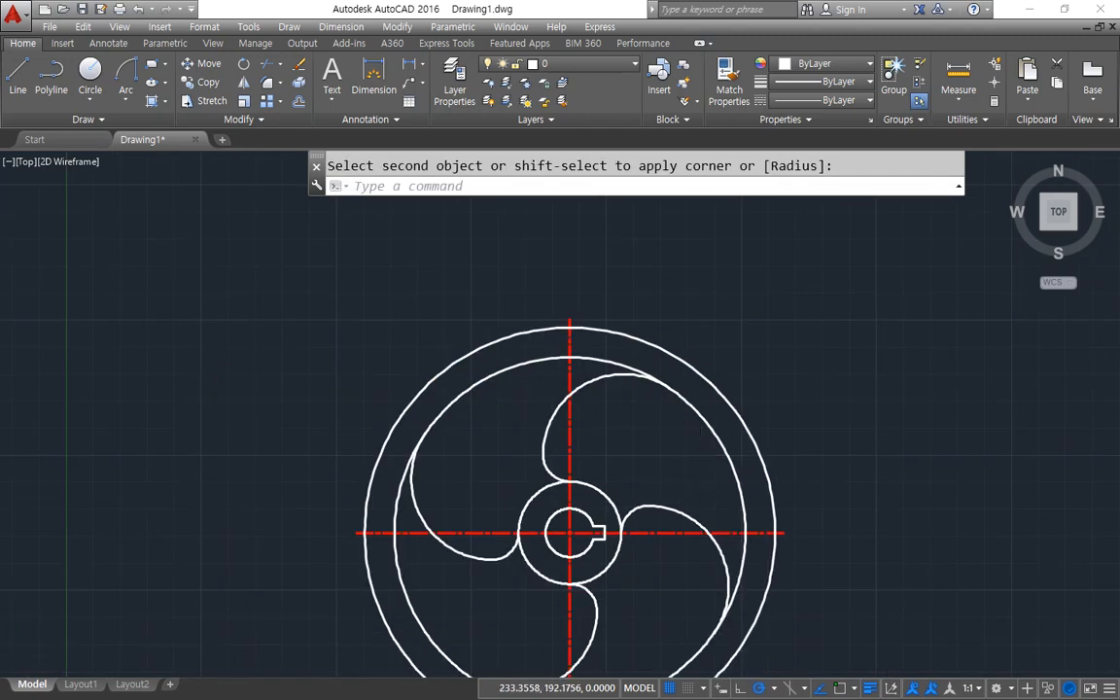
scroll(612, 376, up, 2)
scroll(495, 462, up, 2)
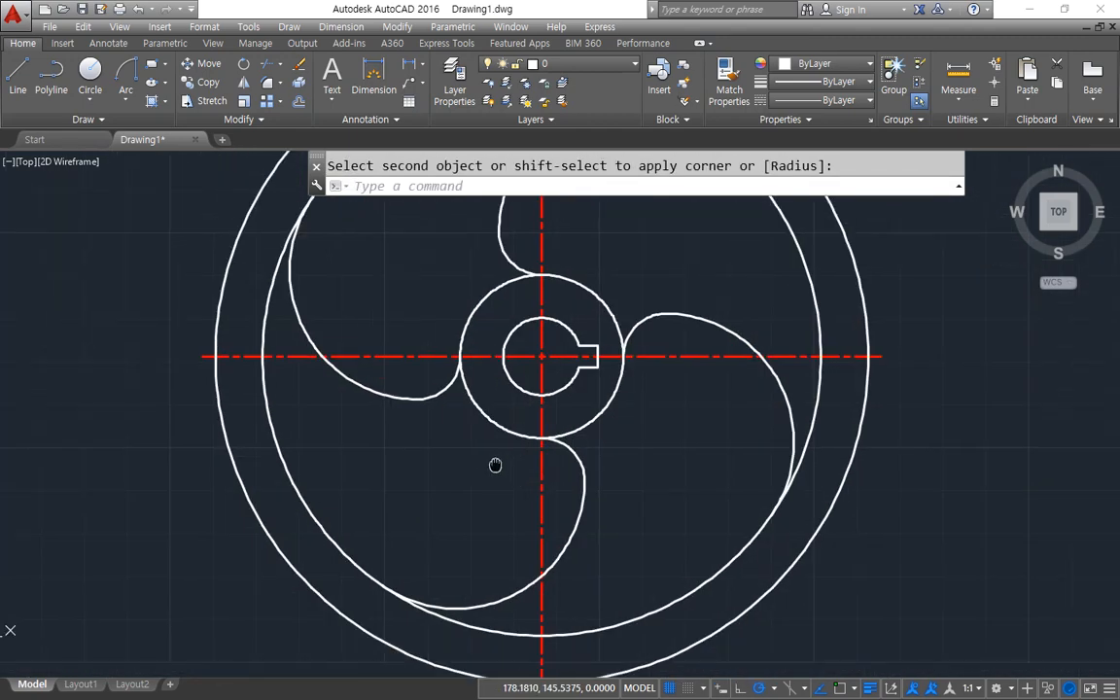
key(Return)
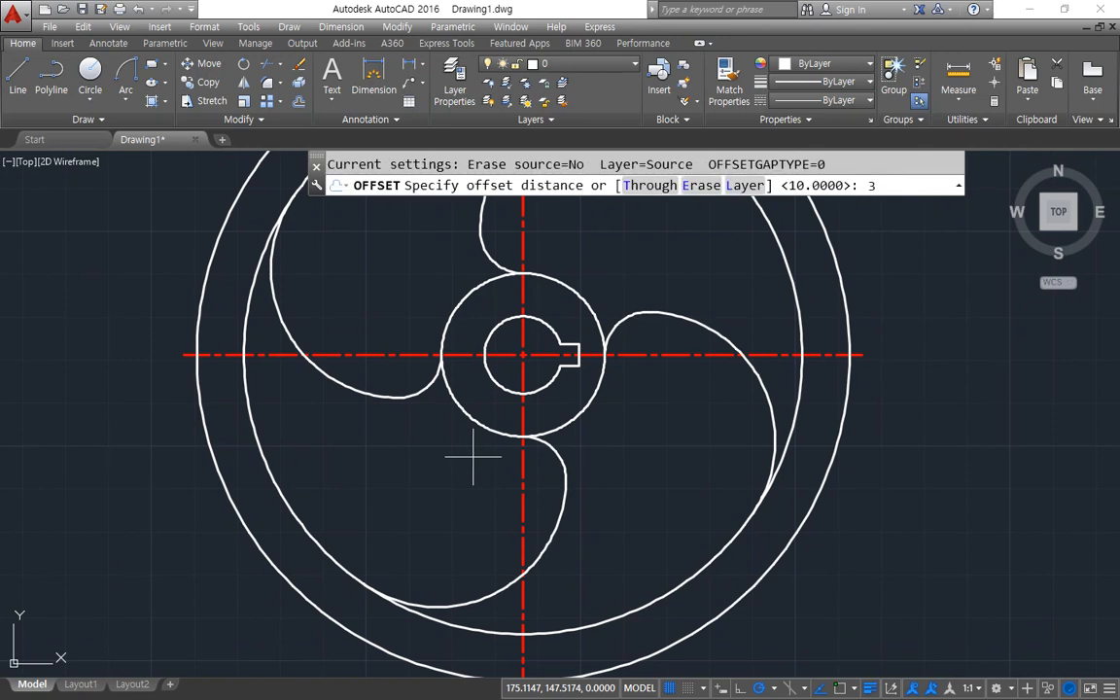
text(30)
key(Return)
click(400, 354)
click(398, 440)
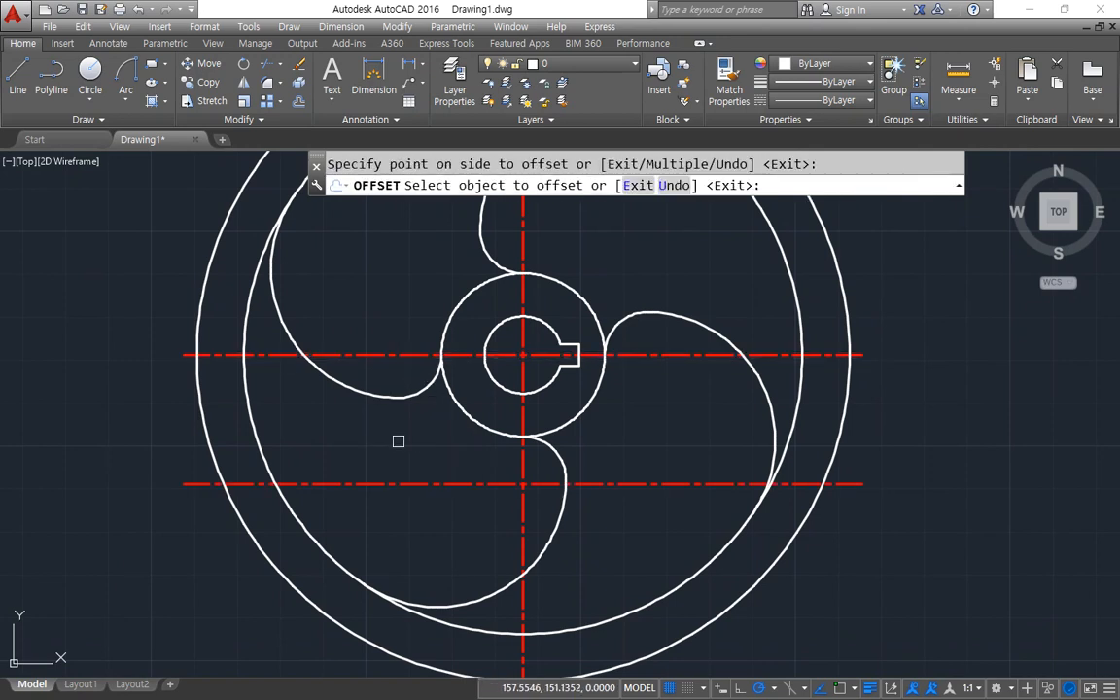
text(o)
key(Return)
text(20)
key(Return)
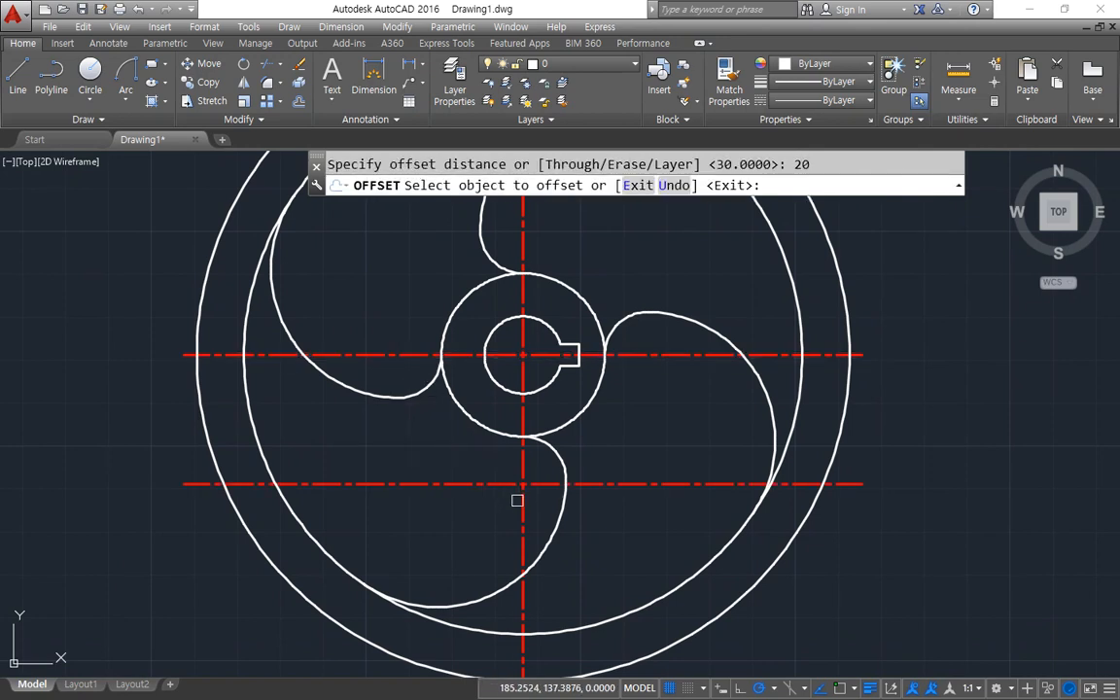
click(523, 505)
click(443, 495)
key(Return)
Draw a radius 40 circle at the intersection of the offset centerlines below-left of the hub, and erase both offset lines.
text(c)
key(Return)
click(437, 483)
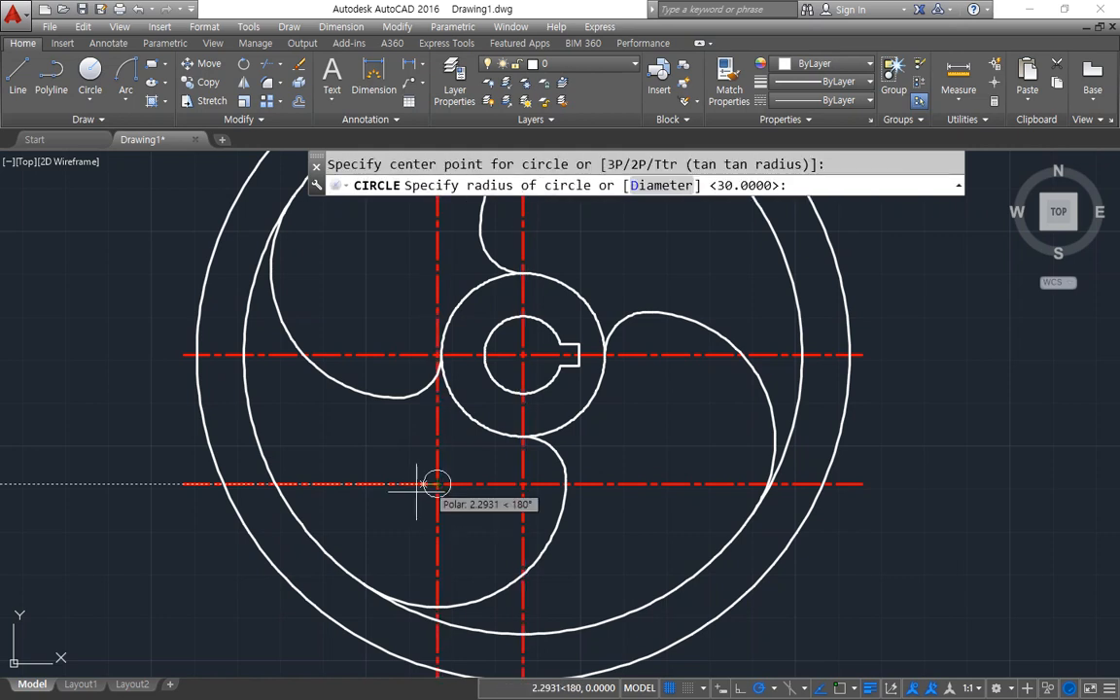
text(40)
key(Return)
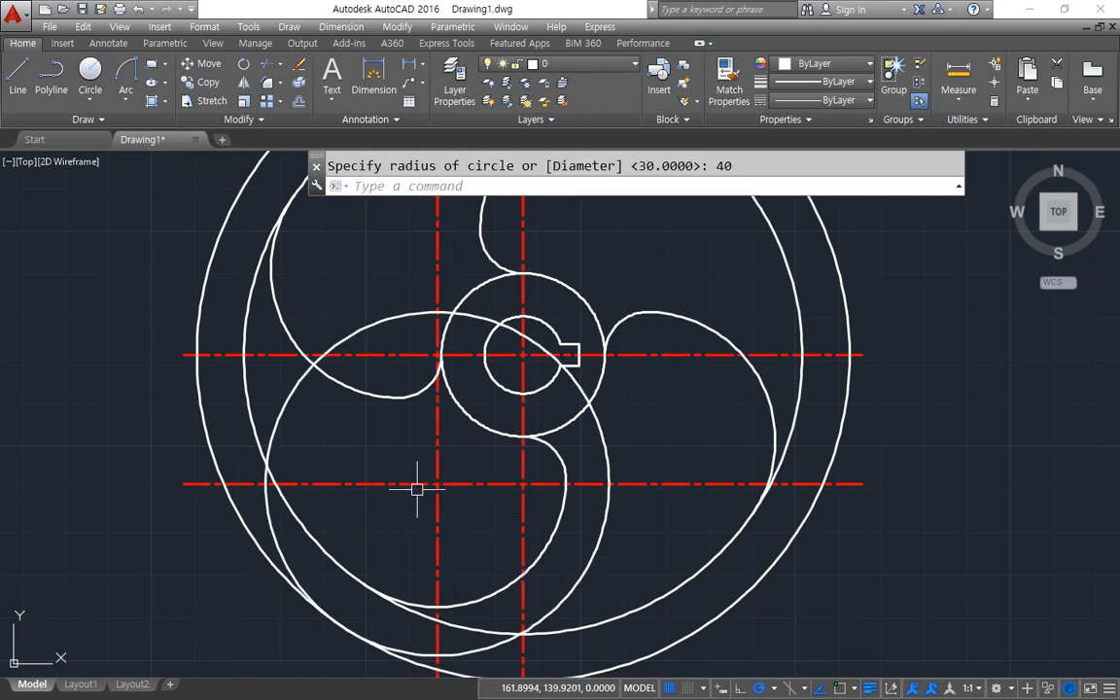
click(456, 515)
click(413, 463)
text(e)
key(Return)
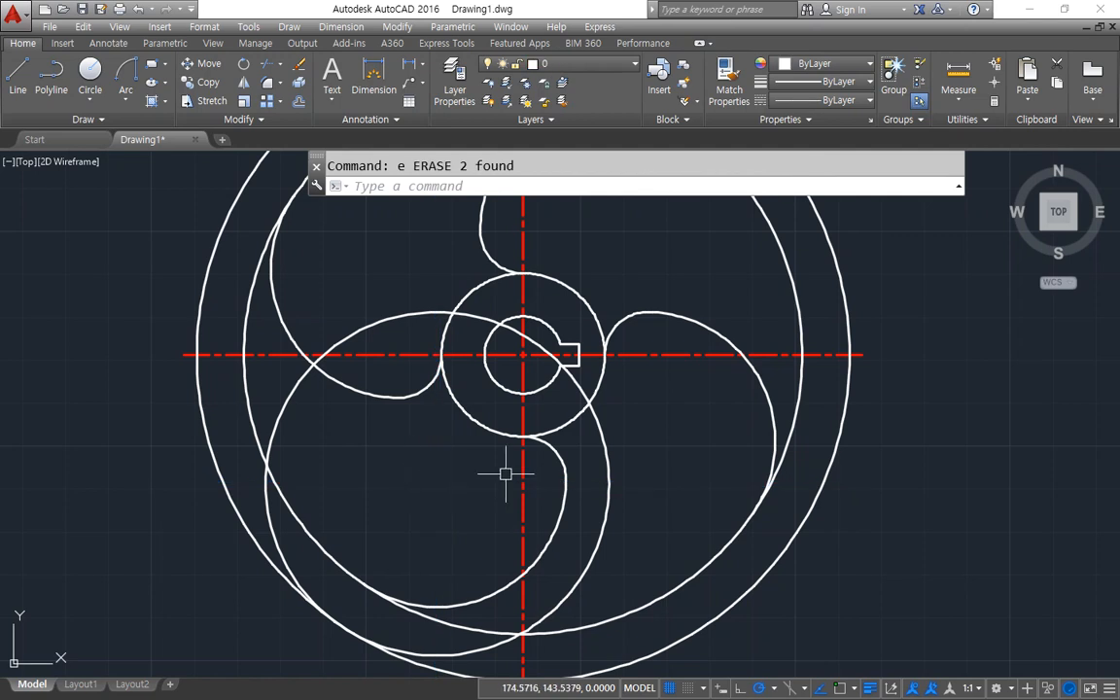
text(t)
key(Return)
key(Escape)
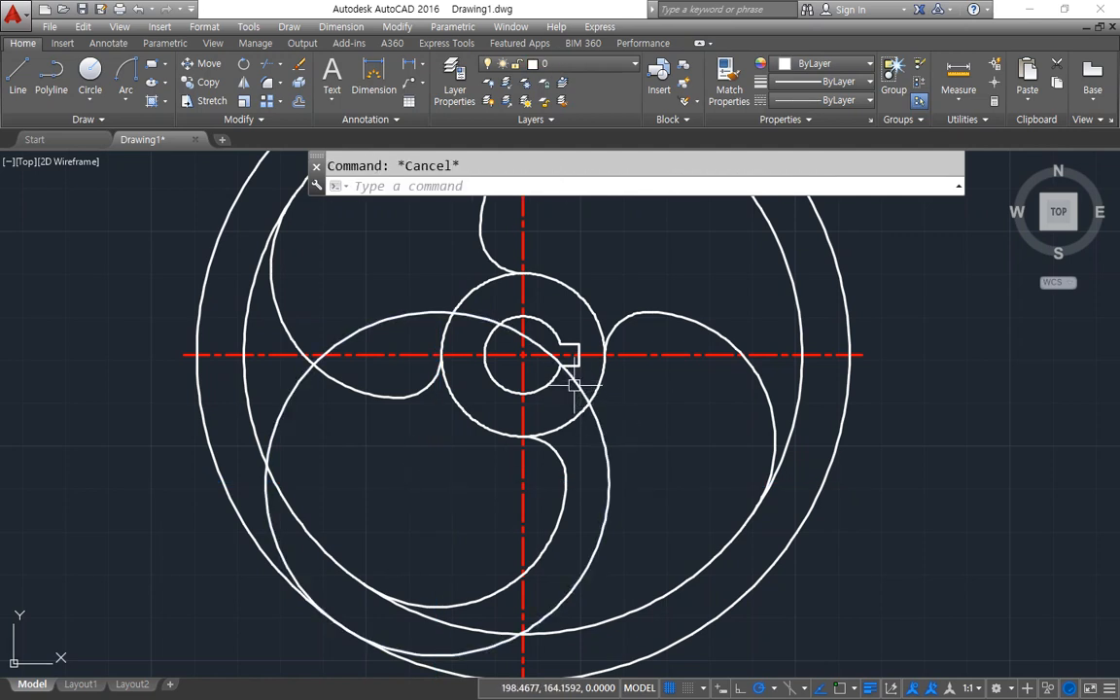
Trim the radius 40 circle's segment between the bore's keyway corner and the hub circle.
text(tr)
key(Return)
key(Return)
key(Return)
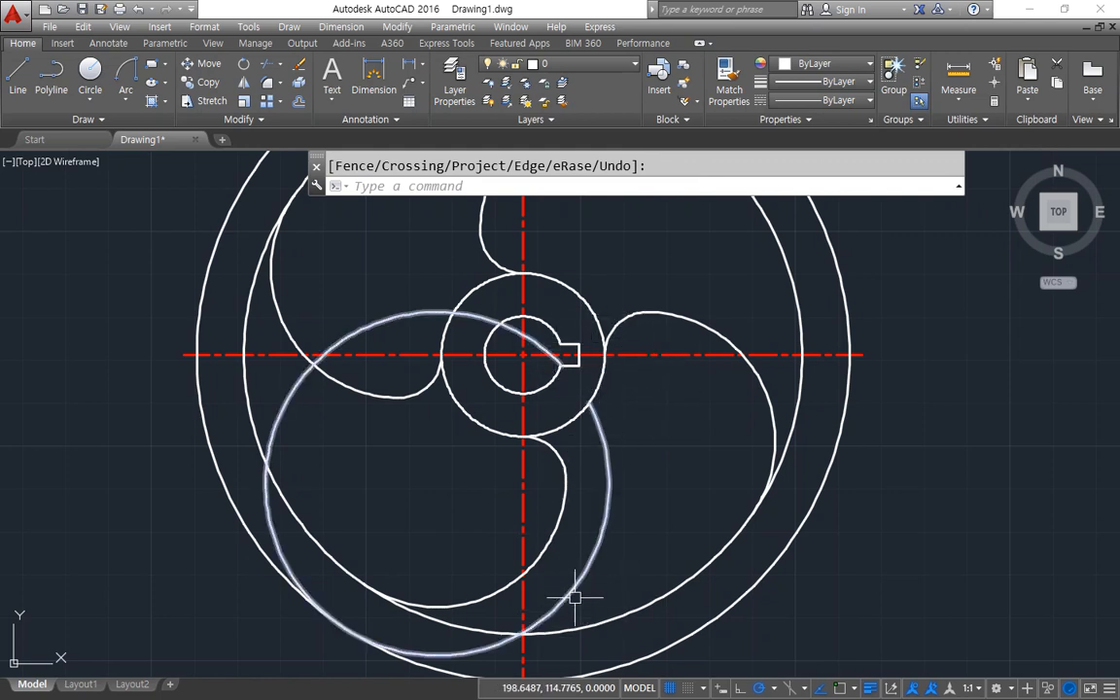
Fillet the radius 19 hub circle with the lower spoke's radius 40 arc using a radius of 19.
text(f)
key(Return)
text(r)
key(Return)
text(19)
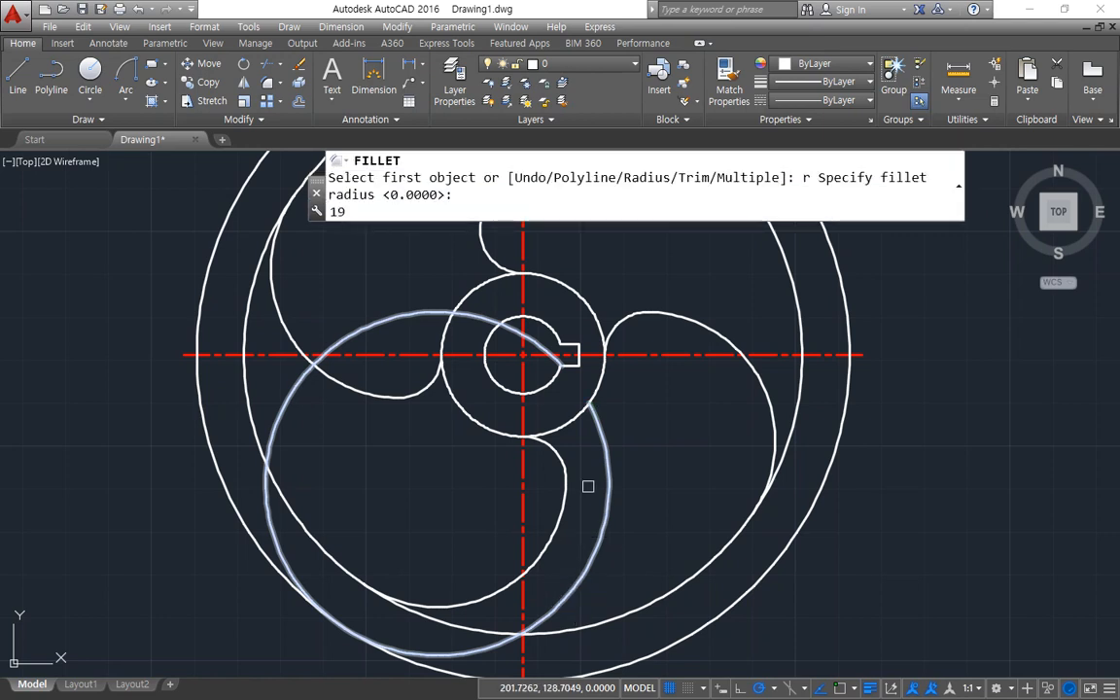
key(Return)
click(595, 395)
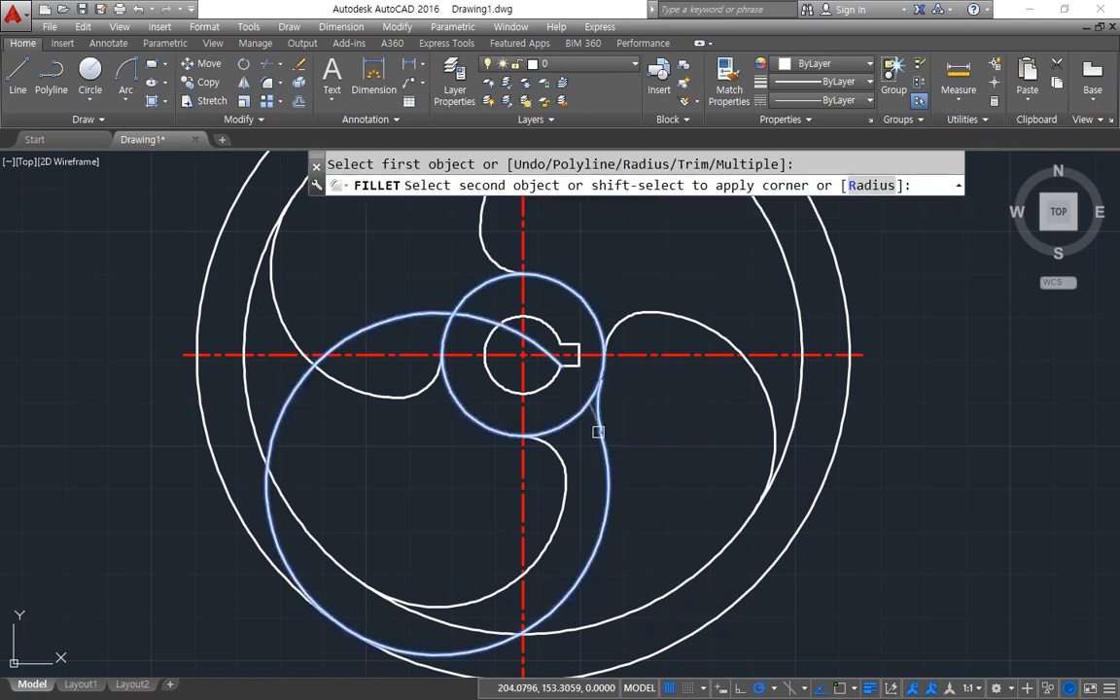
click(596, 428)
Fillet the lower spoke's radius 40 arc with the radius 65 inner rim circle using a radius of 5.
key(Return)
text(r)
key(Return)
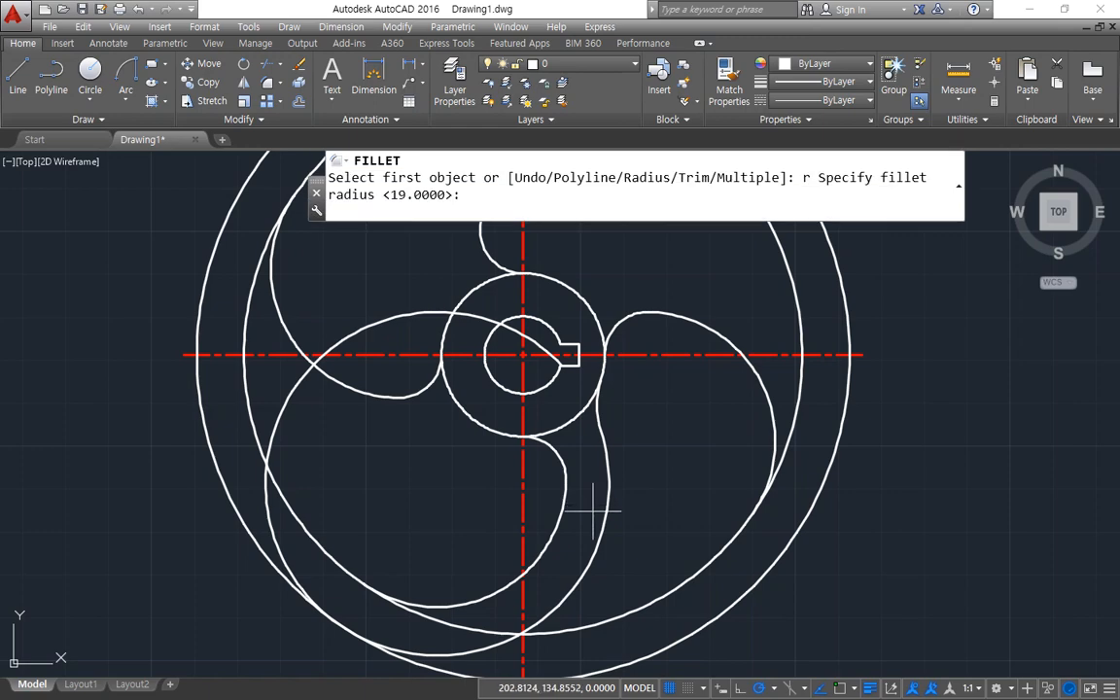
text(5)
key(Return)
click(585, 587)
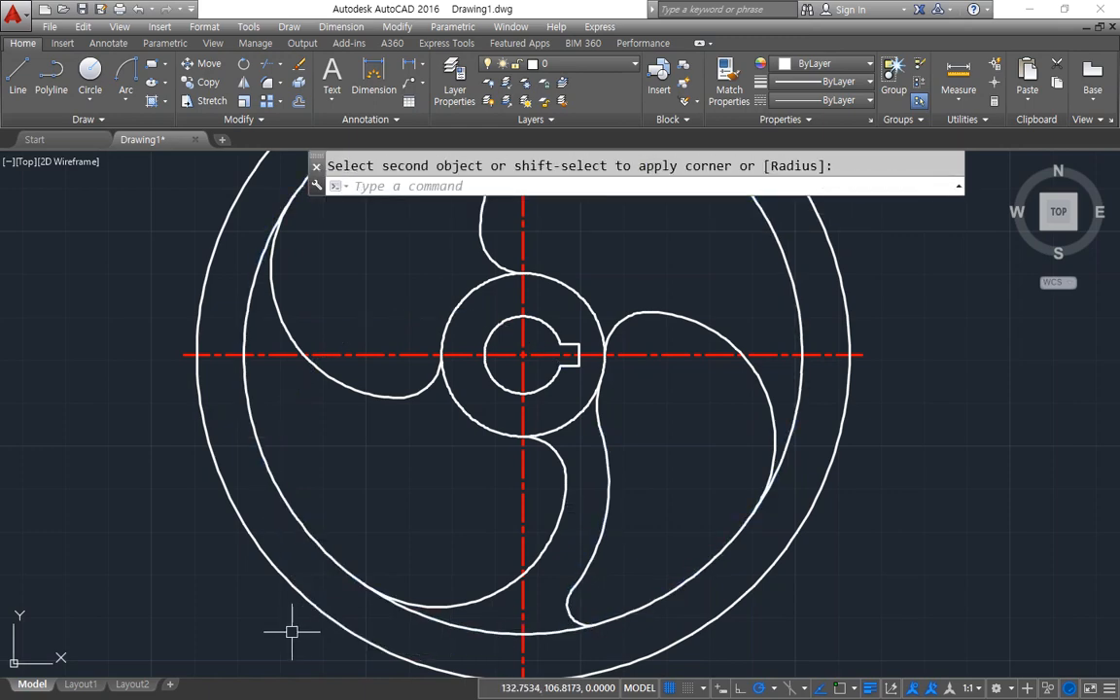
Offset the vertical centerline 30 to the left and the horizontal centerline 20 upward.
middle_drag(453, 355, 503, 506)
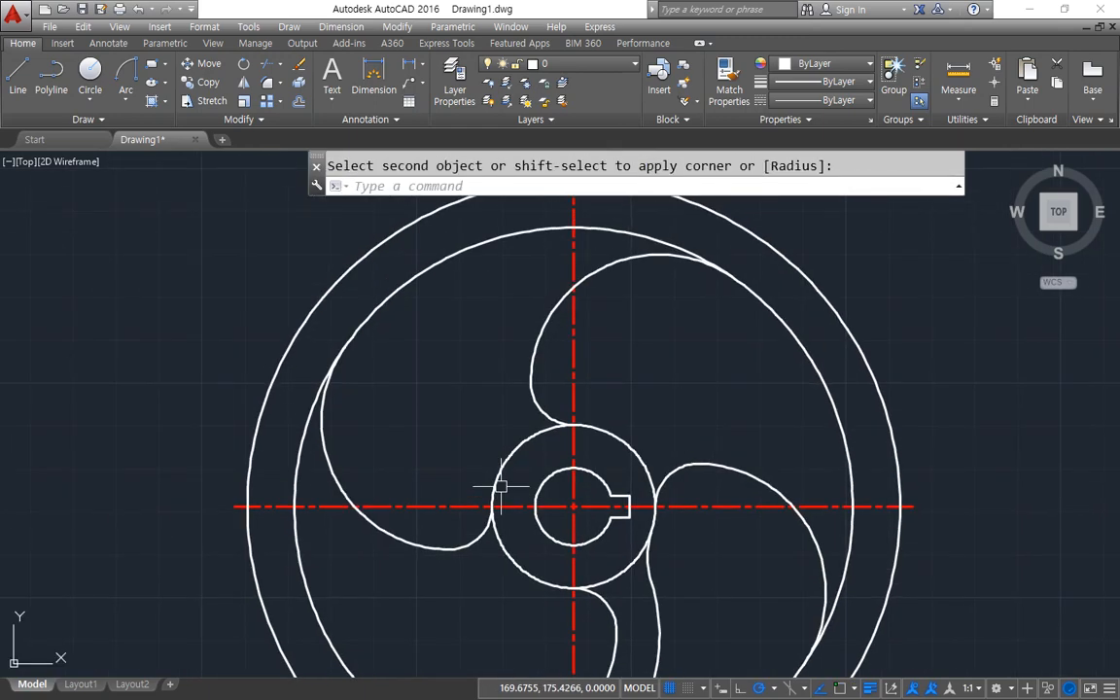
text(o)
key(Return)
text(30)
key(Return)
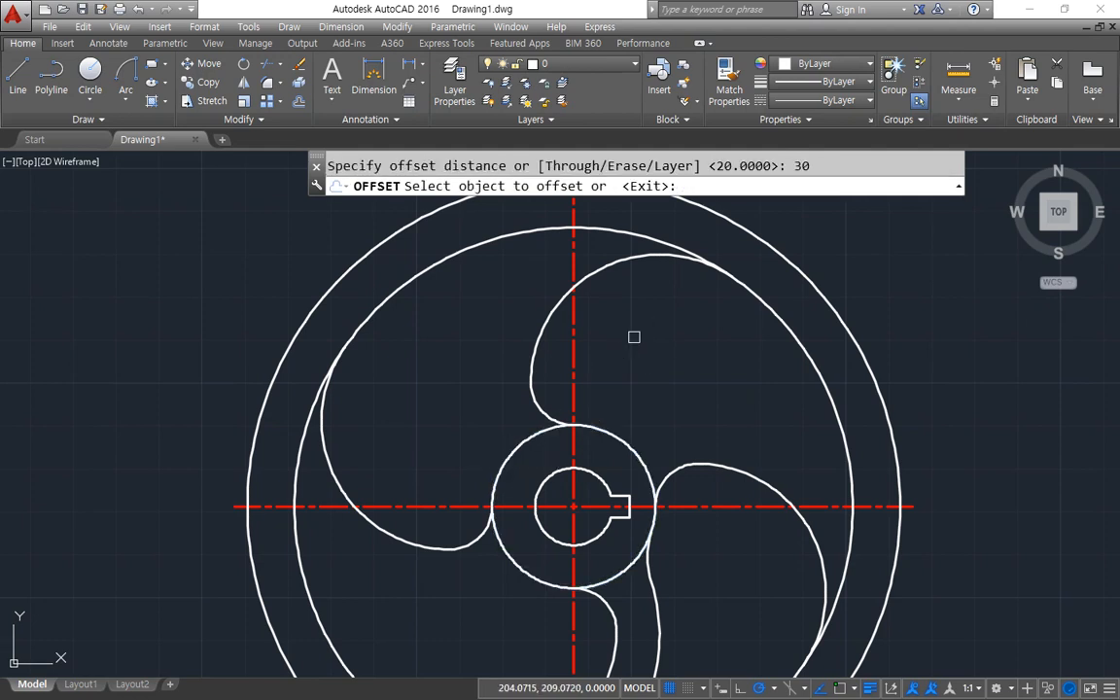
click(575, 370)
click(501, 387)
text(o)
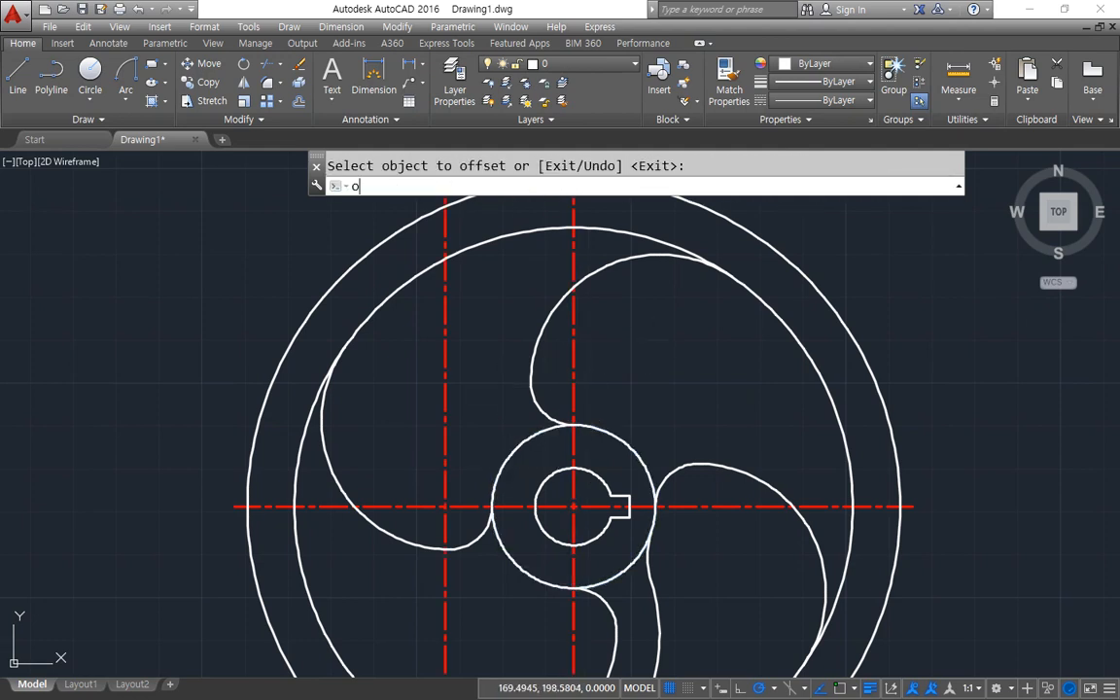
key(Return)
text(20)
key(Return)
click(419, 506)
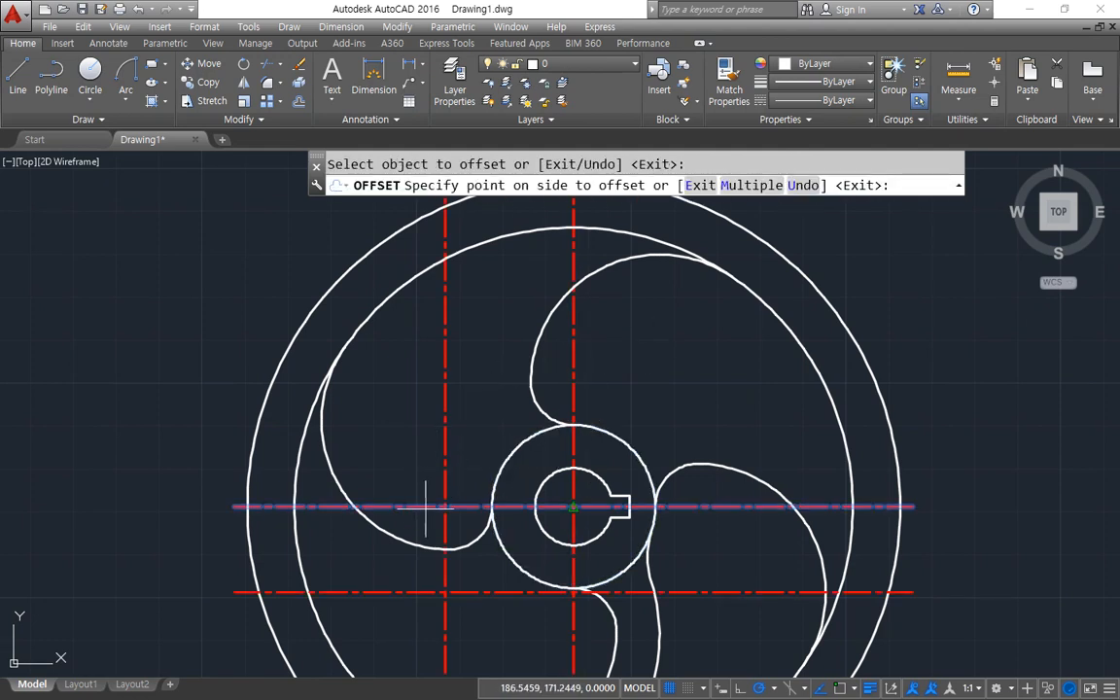
click(420, 428)
Draw a radius 40 circle at the intersection of the offset centerlines above-left of the hub, and erase both offset lines.
text(c)
key(Return)
click(446, 421)
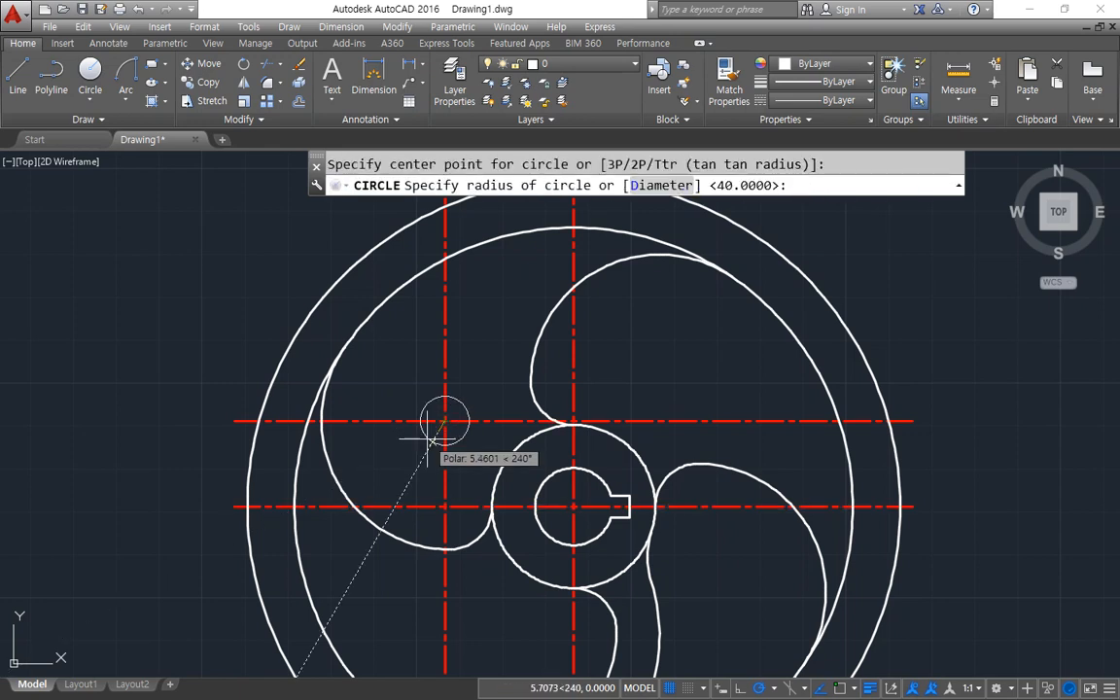
text(40)
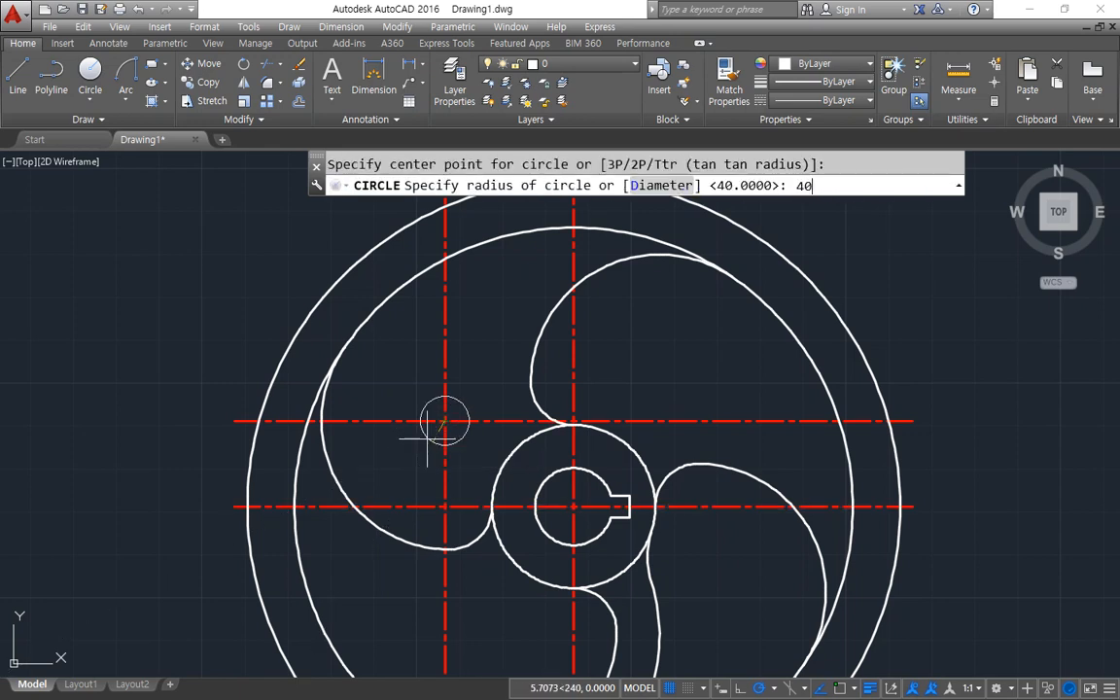
key(Return)
click(460, 443)
click(428, 400)
text(e)
key(Return)
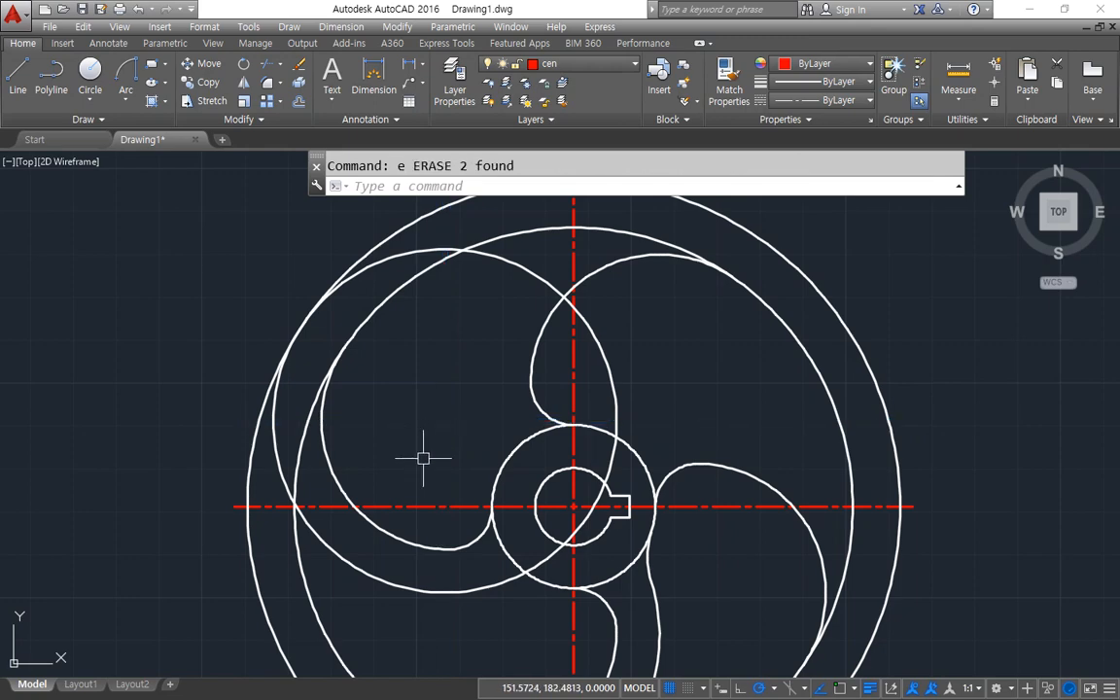
Trim the left radius 40 circle's segment between the hub circle and the bore's lower edge.
text(tr)
key(Return)
key(Return)
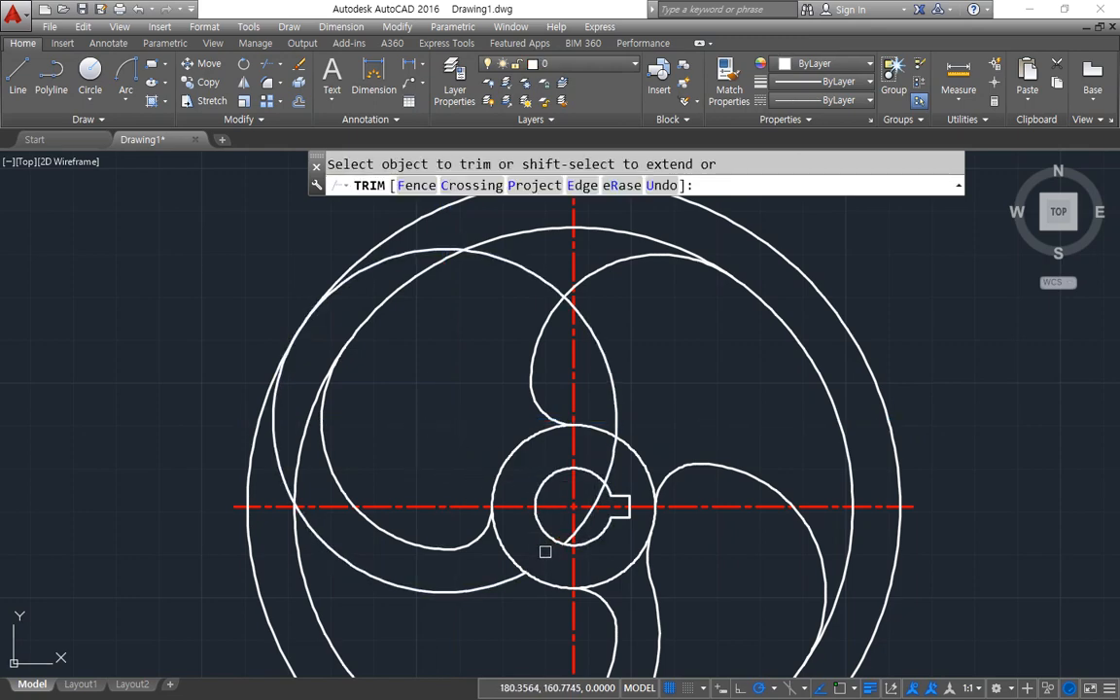
key(Return)
Fillet the radius 19 hub circle with the left spoke's radius 40 arc using a radius of 19.
text(f)
key(Return)
text(rst object or :)
key(Return)
text(1)
scroll(475, 466, up, 2)
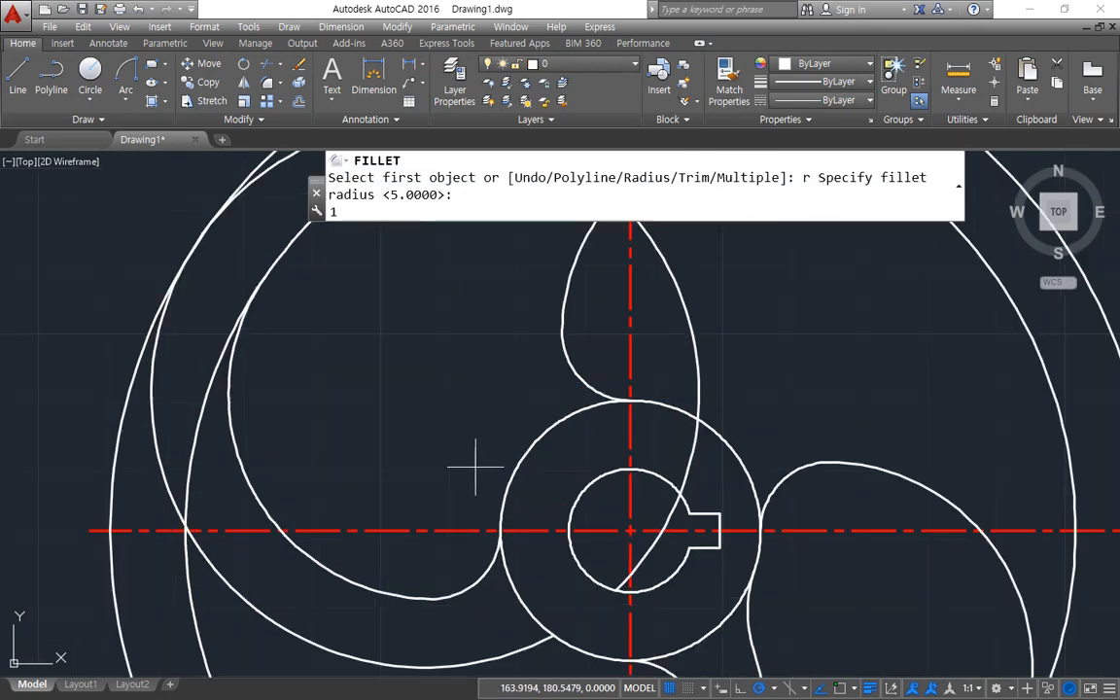
text(9)
key(Return)
middle_drag(523, 505, 507, 377)
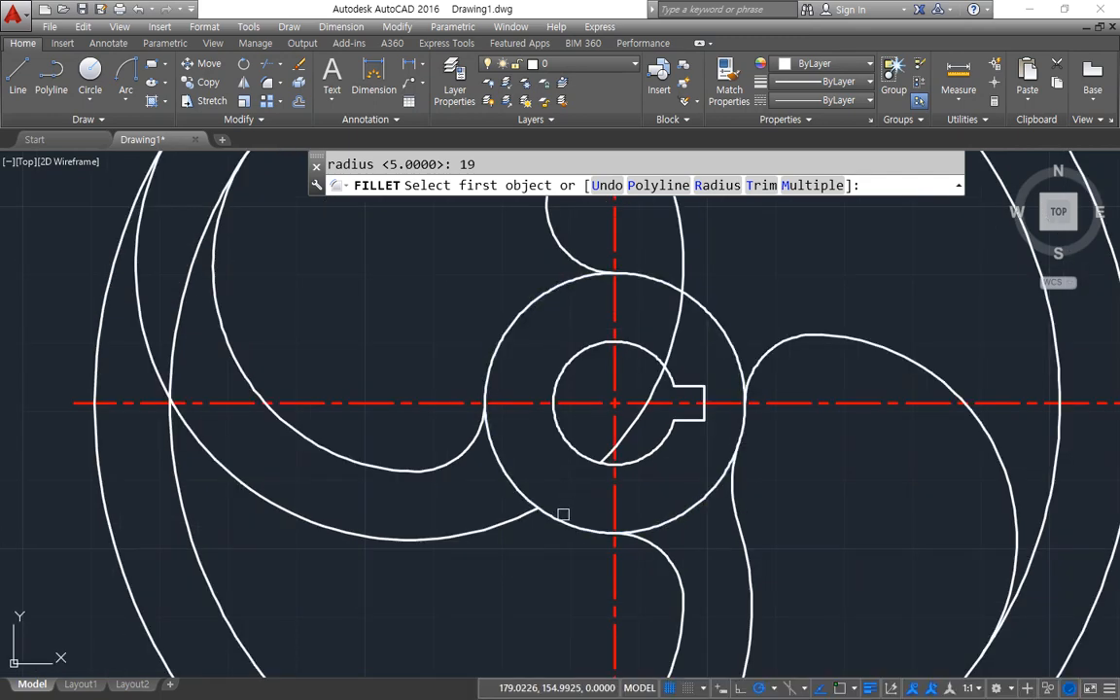
click(557, 519)
click(528, 518)
Fillet the left spoke's radius 40 arc with the radius 65 inner rim circle using a radius of 5.
text(r)
key(Return)
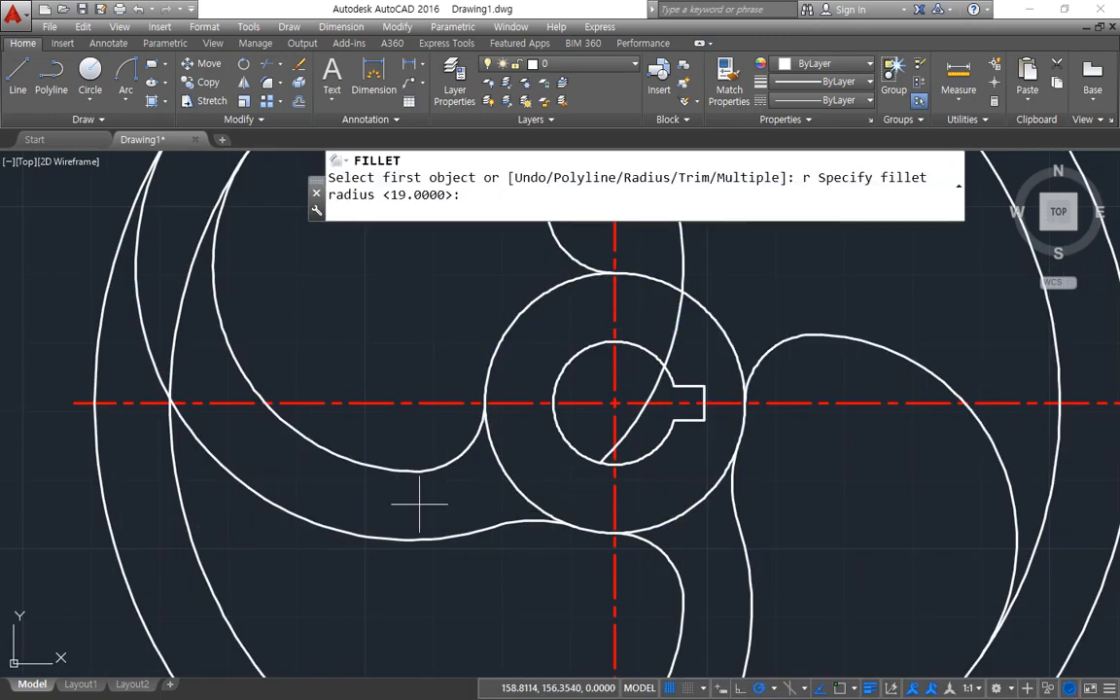
text(5)
key(Return)
click(213, 451)
click(177, 461)
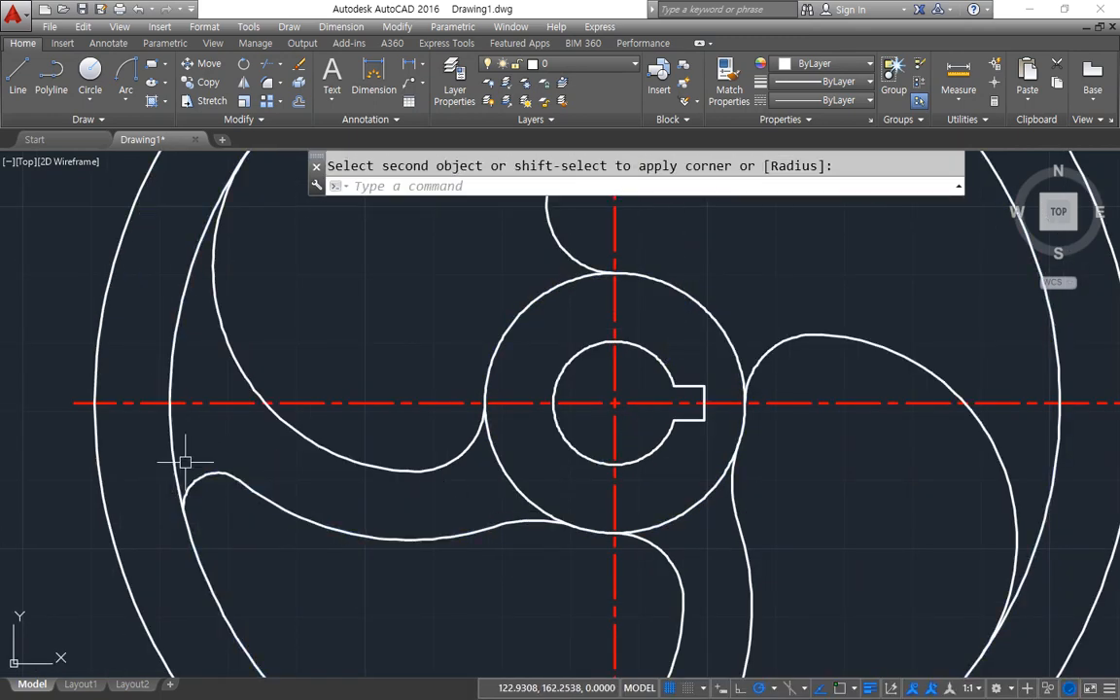
Offset the horizontal centerline 30 upward and the vertical centerline 20 to the right.
scroll(424, 367, down, 3)
scroll(418, 538, up, 1)
text(o)
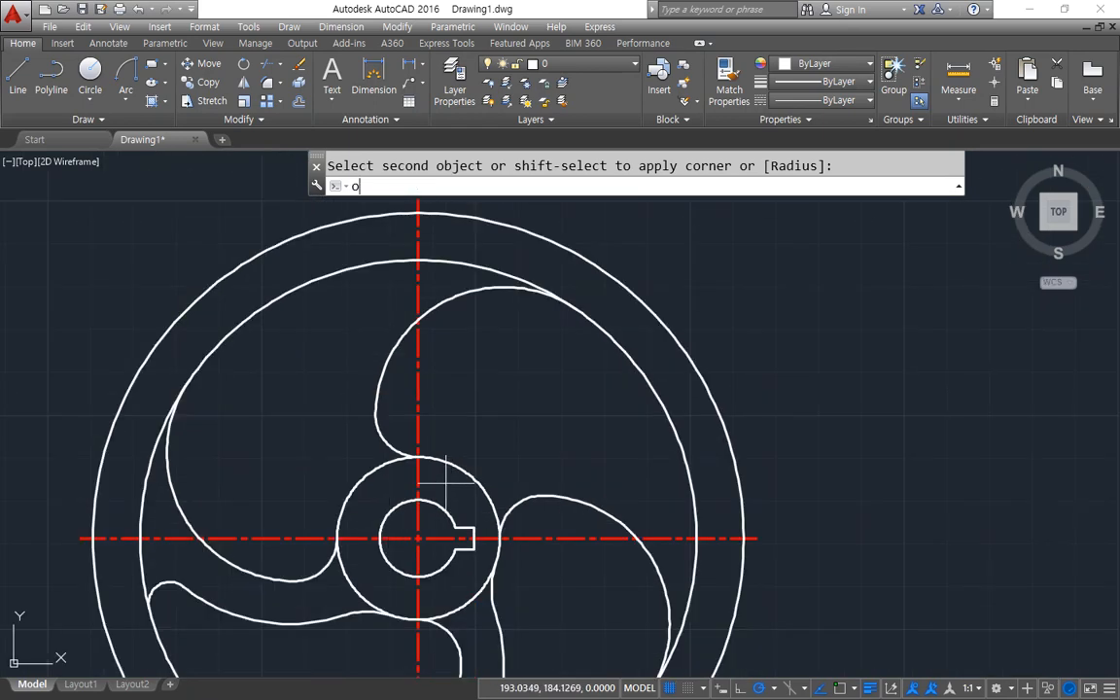
key(Return)
text(30)
key(Return)
click(622, 538)
click(569, 453)
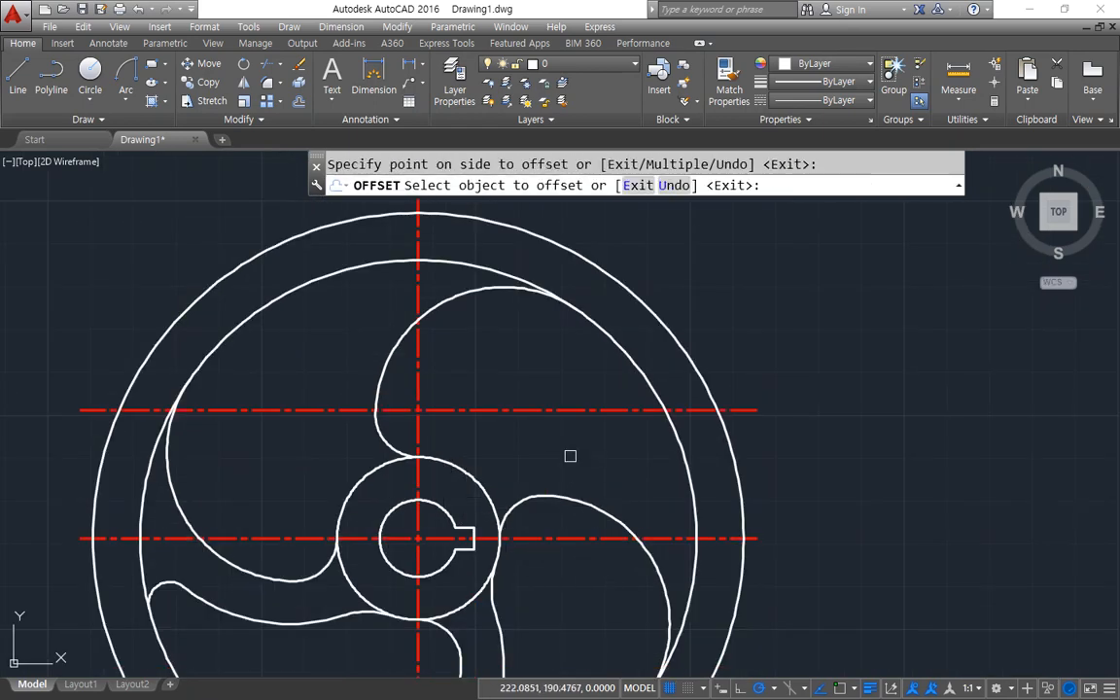
key(Return)
text(o)
key(Return)
text(20)
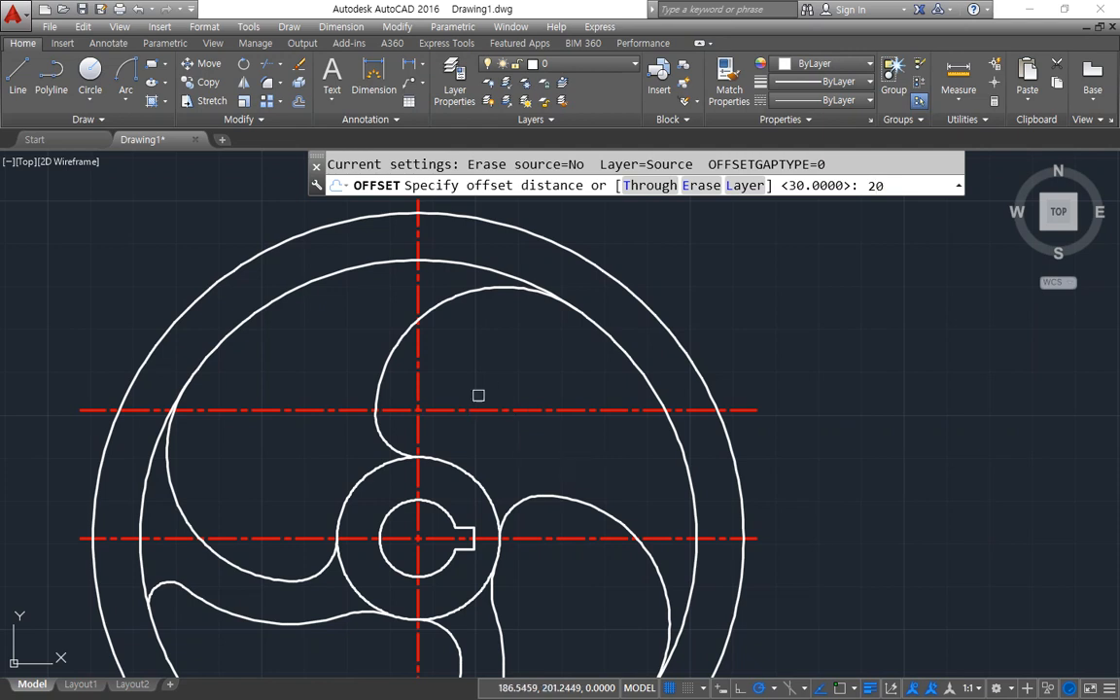
key(Return)
click(418, 376)
click(498, 381)
key(Return)
Draw a radius 40 circle centred at the intersection of the offset centerlines above-right of the hub.
text(c CIRCLE)
key(Return)
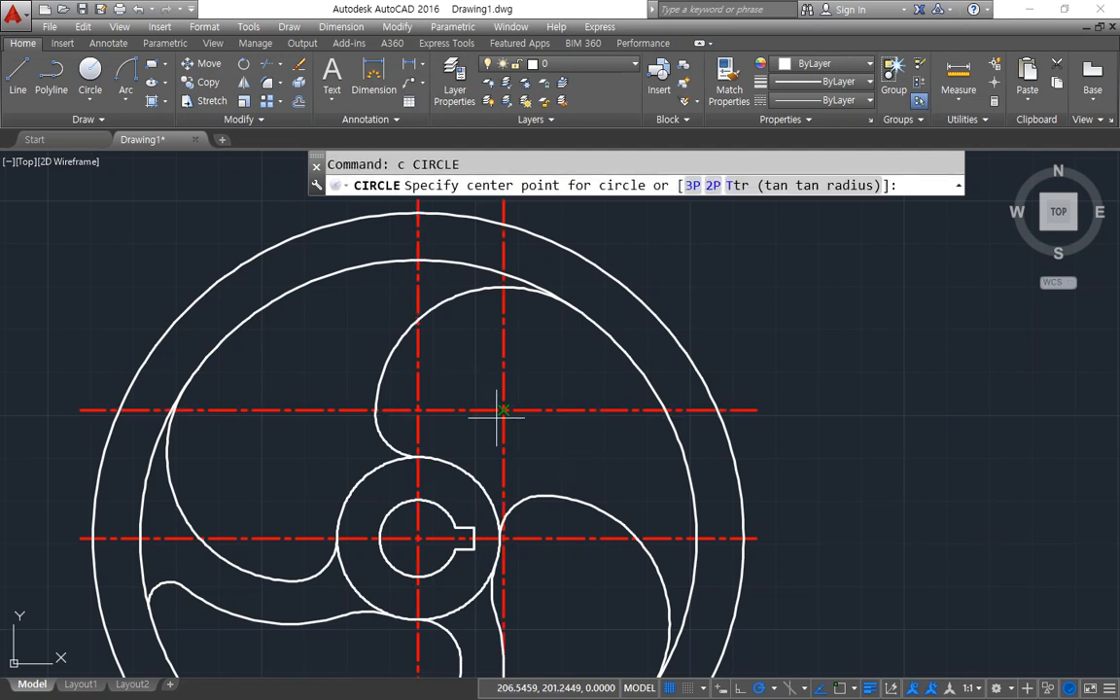
click(502, 409)
text(40)
key(Return)
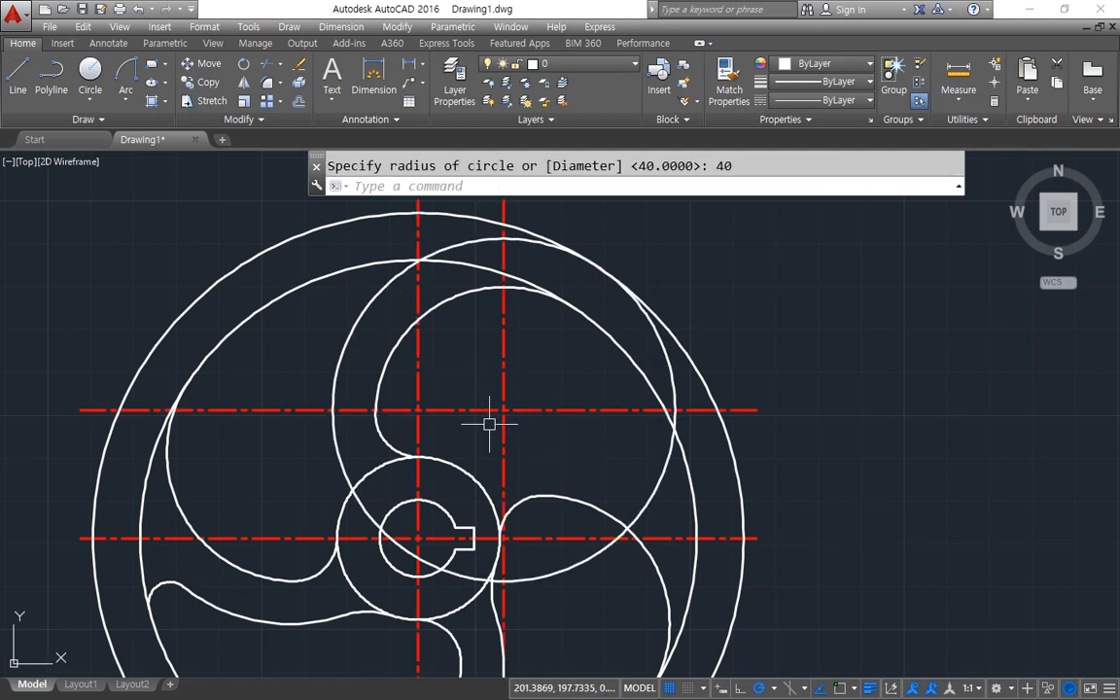
Erase the two offset centerlines that cross at the centre of the upper radius 40 circle.
click(528, 416)
click(487, 402)
text(e)
key(Return)
Trim the upper spoke's radius 40 circle between the hub circle's upper-left edge and the bore.
text(tr)
key(Return)
key(Return)
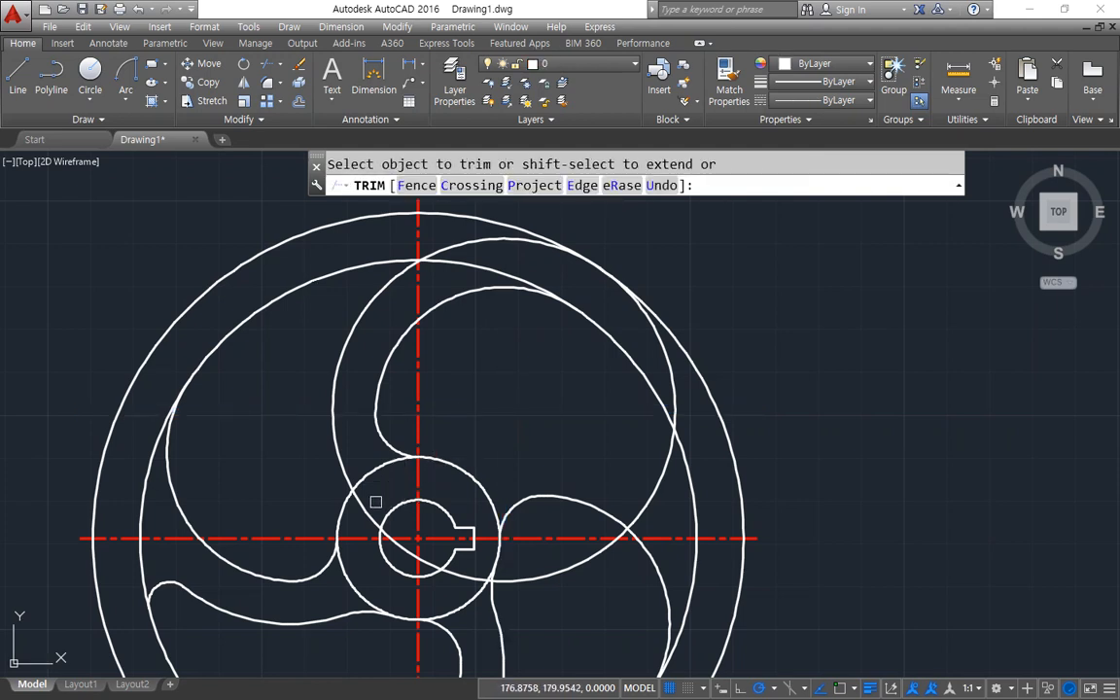
click(377, 503)
click(361, 513)
key(Return)
Fillet the radius 19 hub circle with the upper spoke's radius 40 arc using a radius of 19.
text(f)
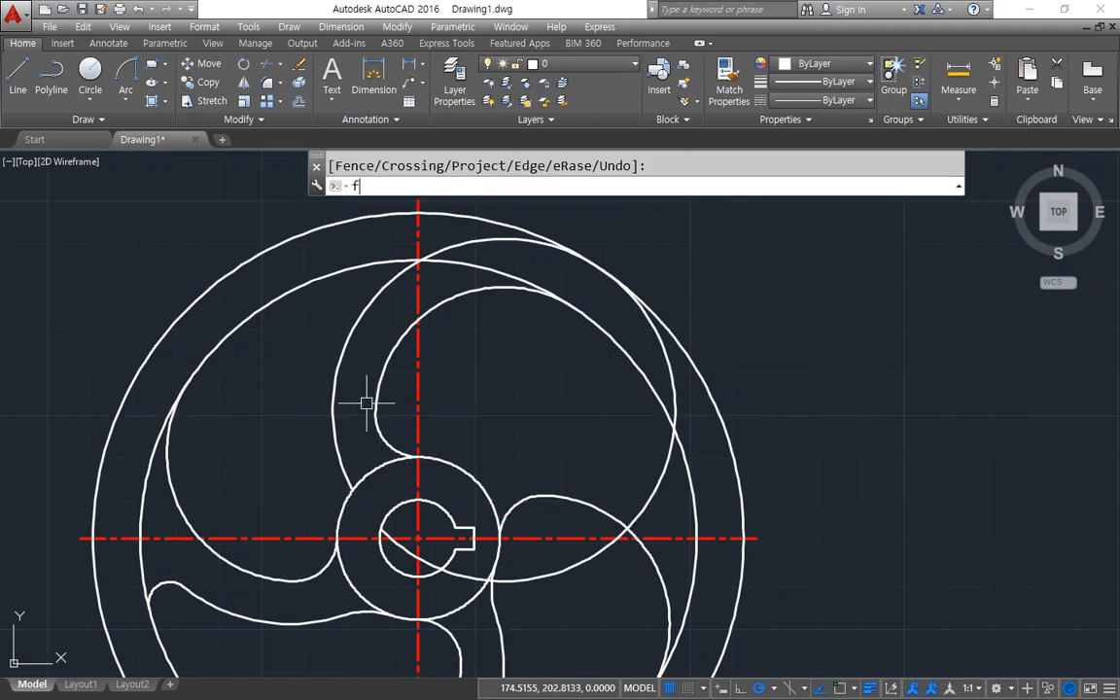
key(Return)
text(r)
key(Return)
text(1)
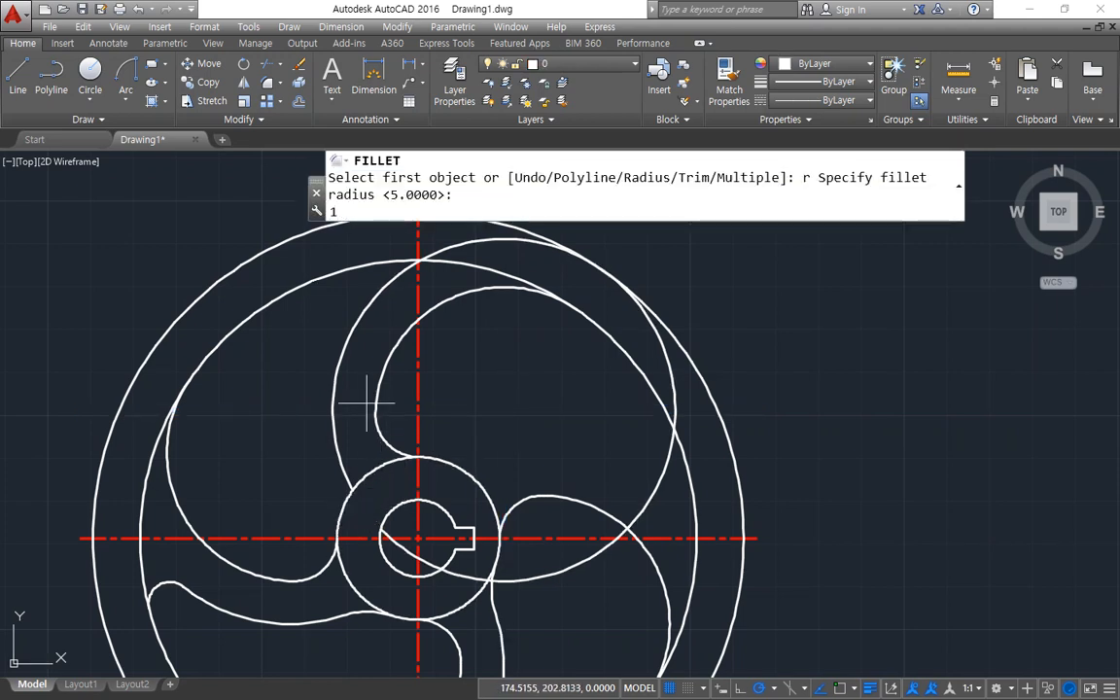
text(9)
key(Return)
click(344, 489)
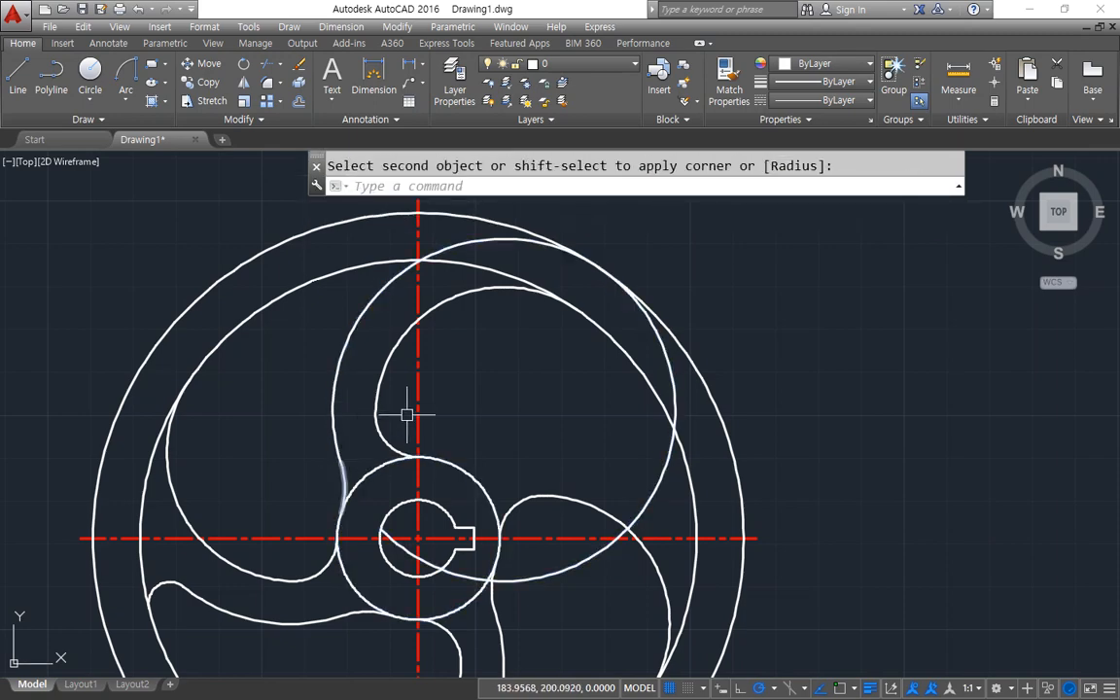
Fillet the upper spoke's radius 40 arc with the radius 65 inner rim circle using a radius of 5.
text(f)
key(Return)
text(r)
key(Return)
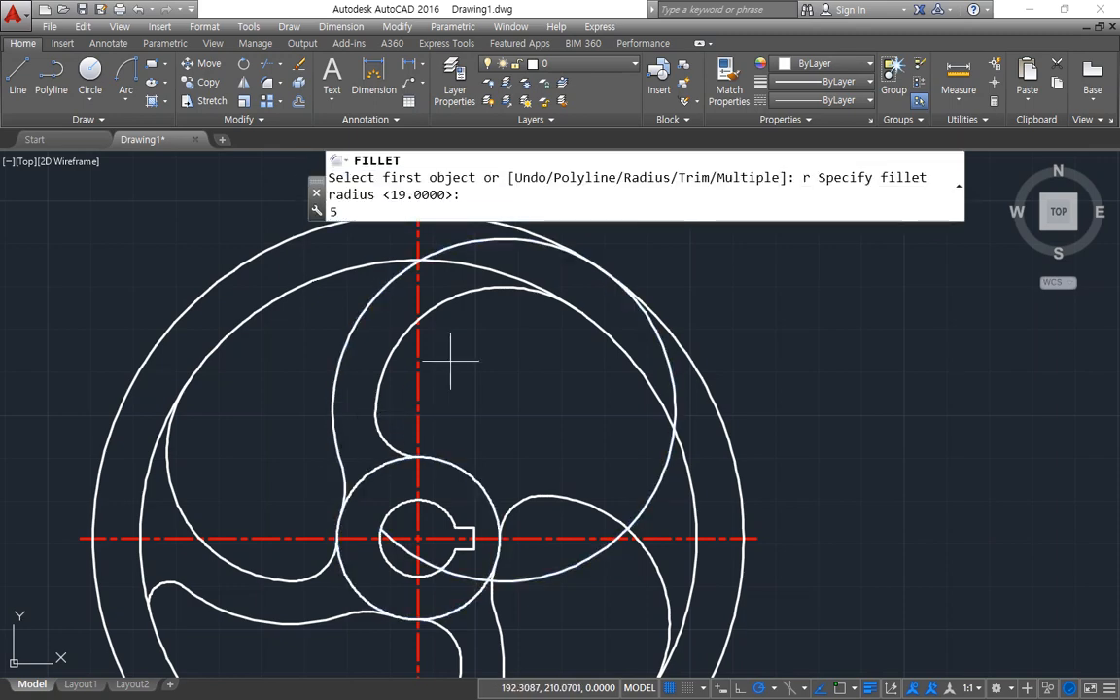
text(5)
key(Return)
click(377, 291)
click(368, 253)
scroll(459, 360, down, 2)
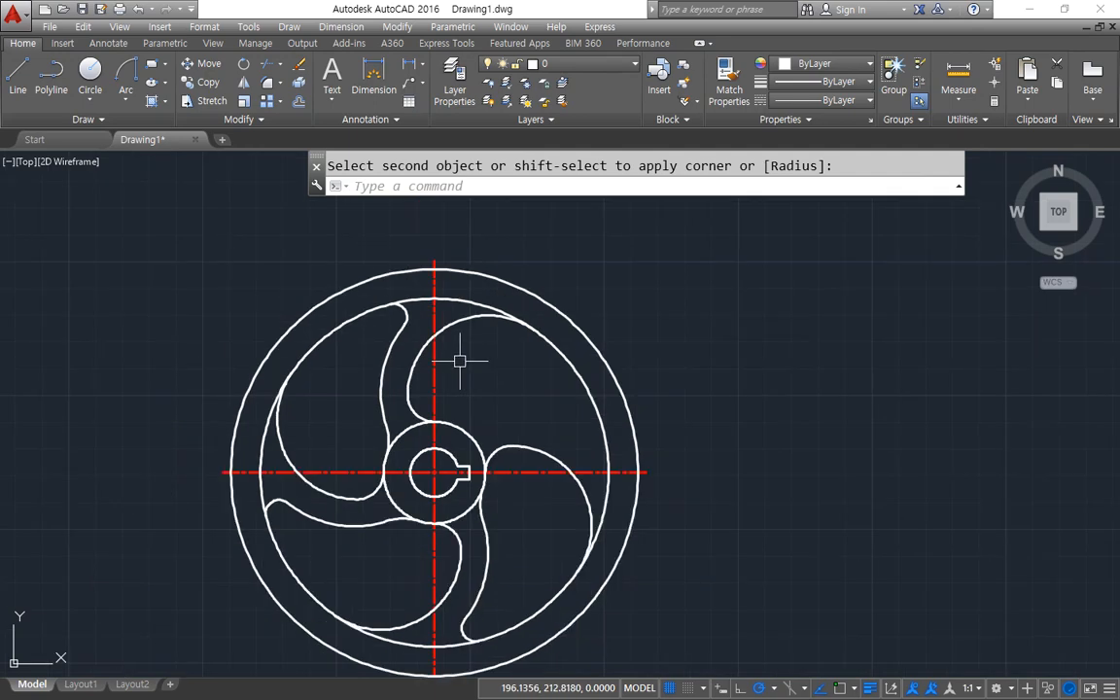
Offset the wheel's vertical centerline 30 to the right.
middle_drag(520, 394, 555, 300)
text(o)
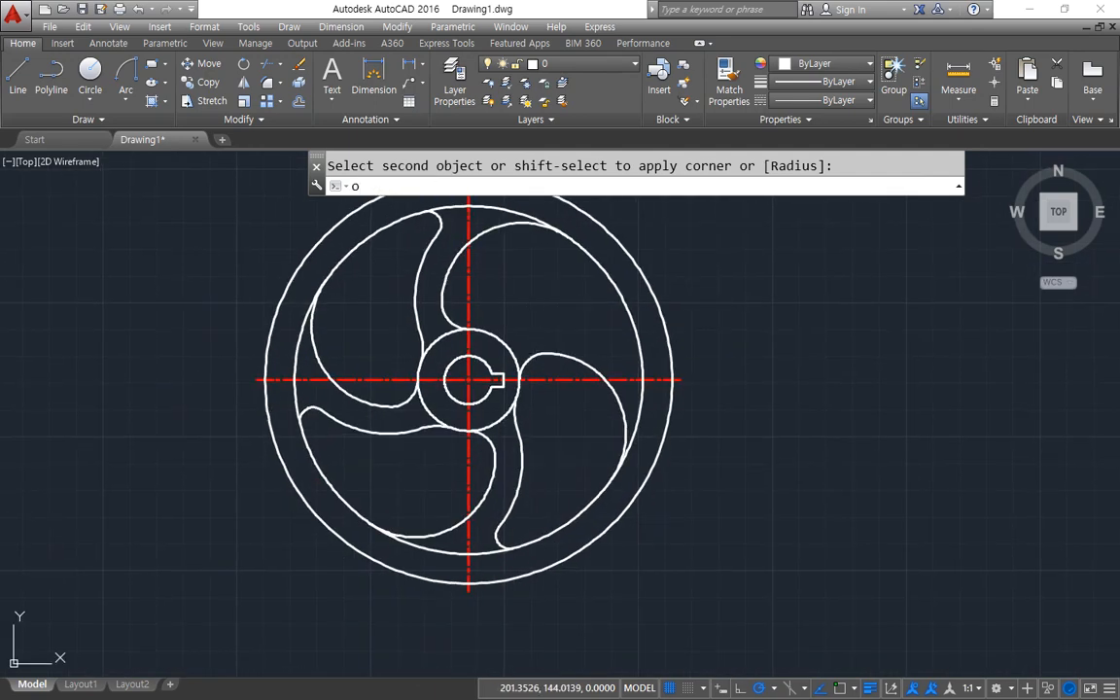
key(Return)
text(30)
key(Return)
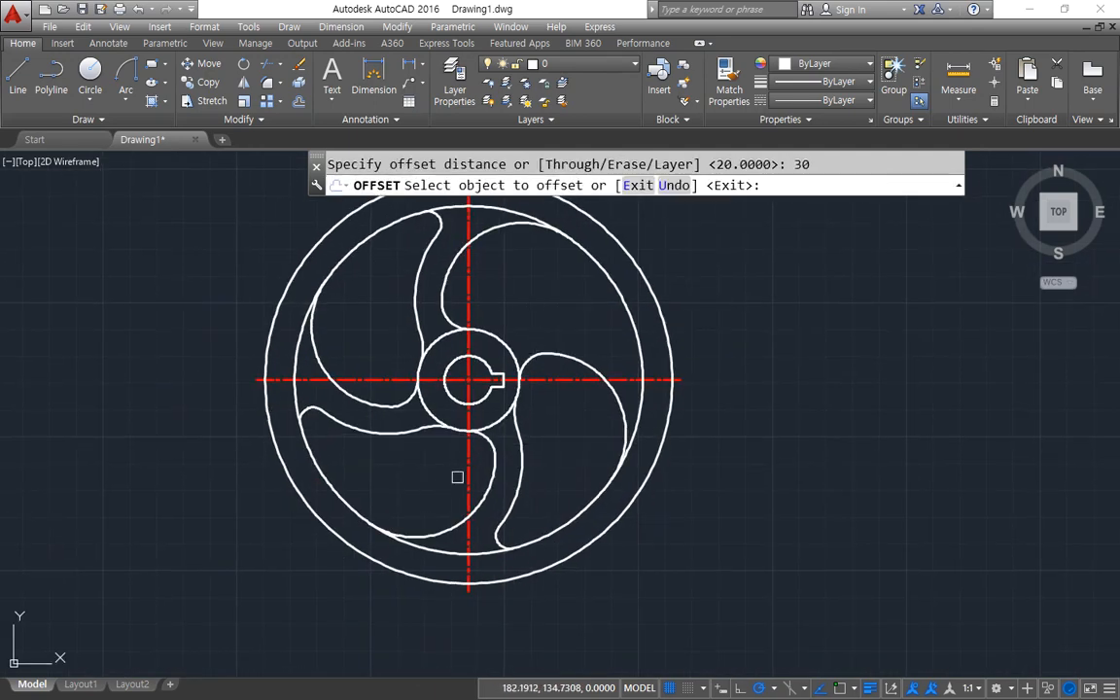
click(467, 465)
click(541, 465)
key(Return)
Offset the wheel's horizontal centerline 20 downward.
text(o)
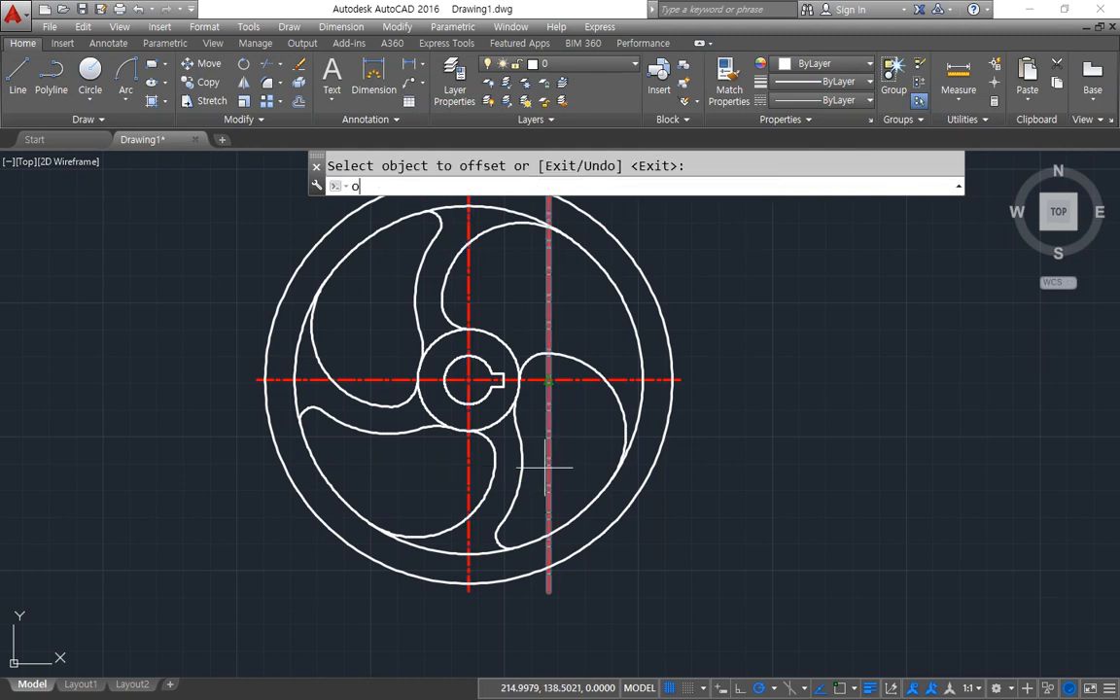
key(Return)
text(20)
key(Return)
click(569, 381)
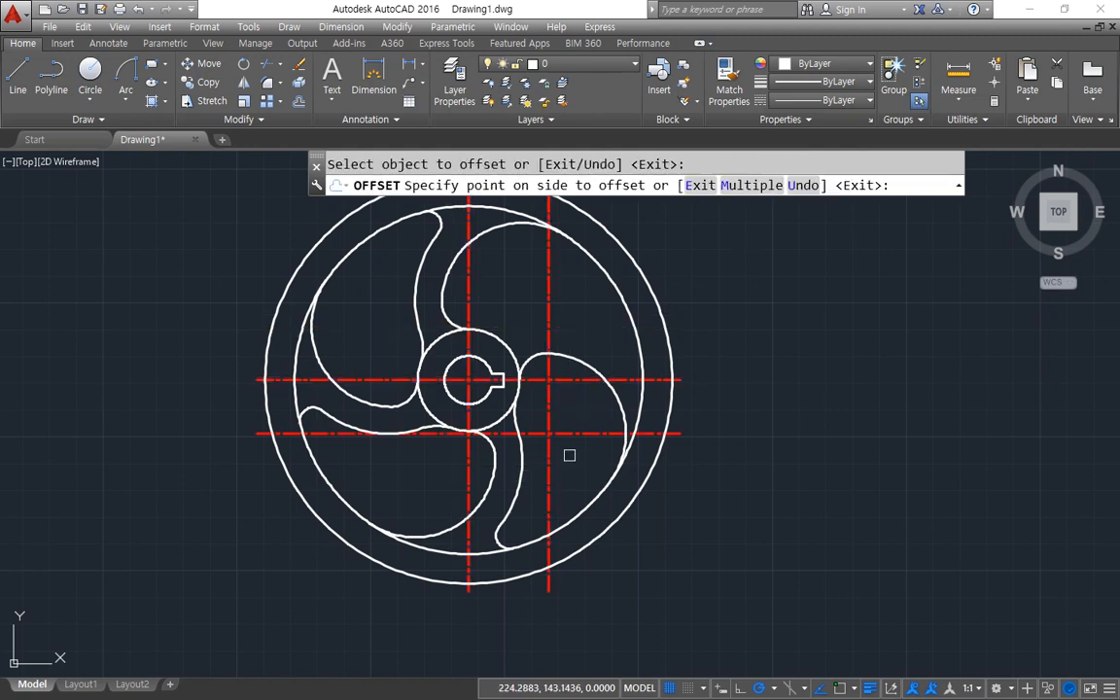
click(559, 449)
key(Return)
Draw a radius 40 circle centred at the intersection of the offset centerlines below-right of the hub.
text(c)
key(Return)
click(548, 434)
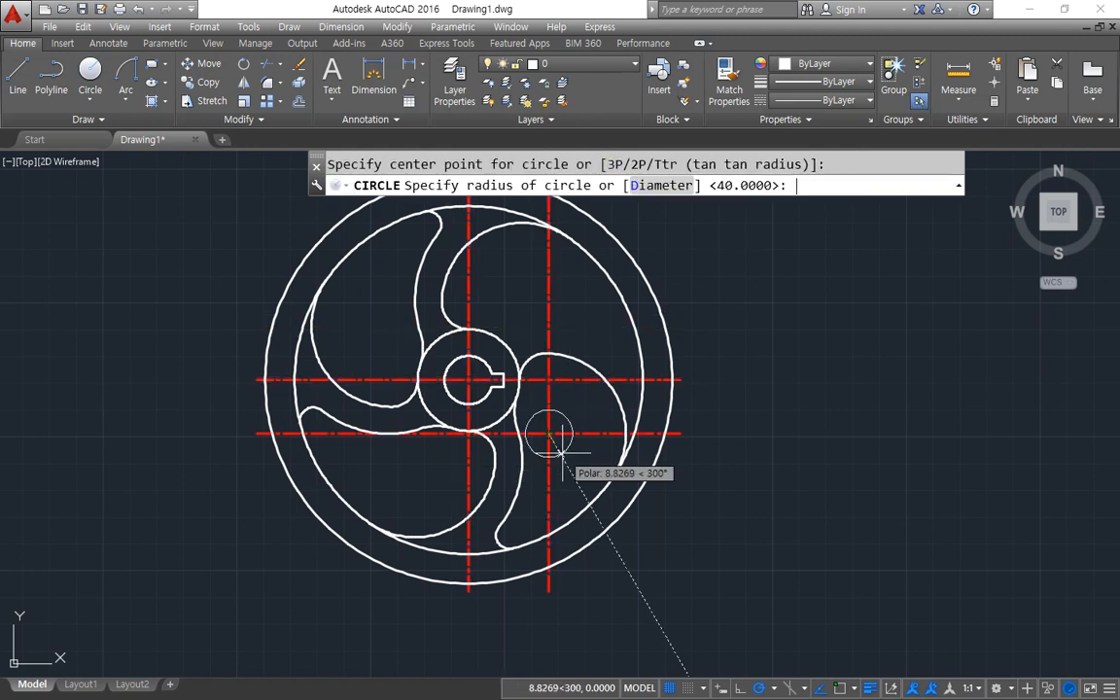
text(40)
key(Return)
Erase the two offset centerlines below-right of the hub.
click(563, 450)
click(546, 427)
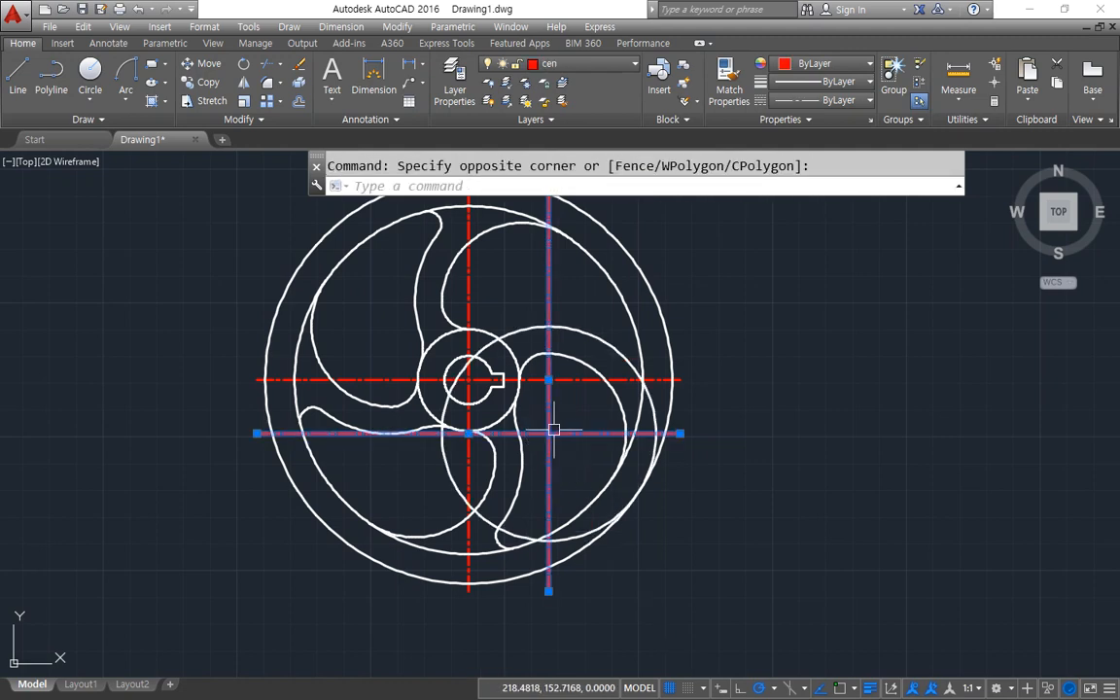
text(e)
key(Return)
Trim the right spoke's radius 40 circle between the hub circle's upper-right edge and the bore.
text(tr)
key(Return)
key(Return)
key(Return)
Fillet the radius 19 hub circle with the right spoke's radius 40 arc using a radius of 19.
text(f)
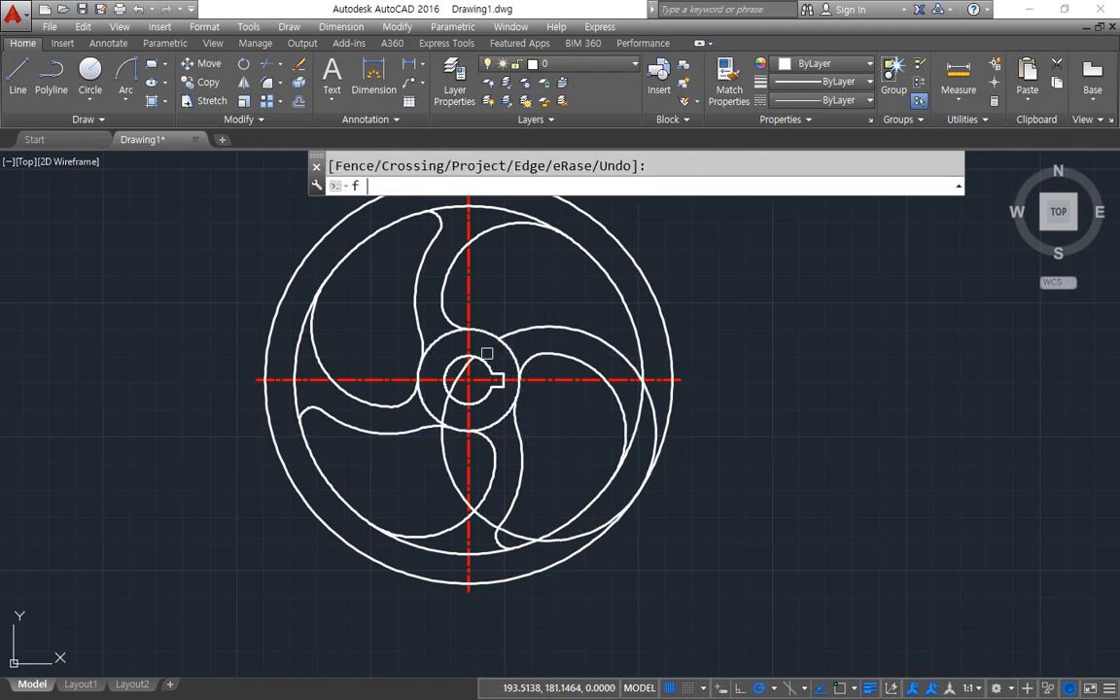
key(Return)
text(r)
key(Return)
text(10)
key(Return)
click(500, 343)
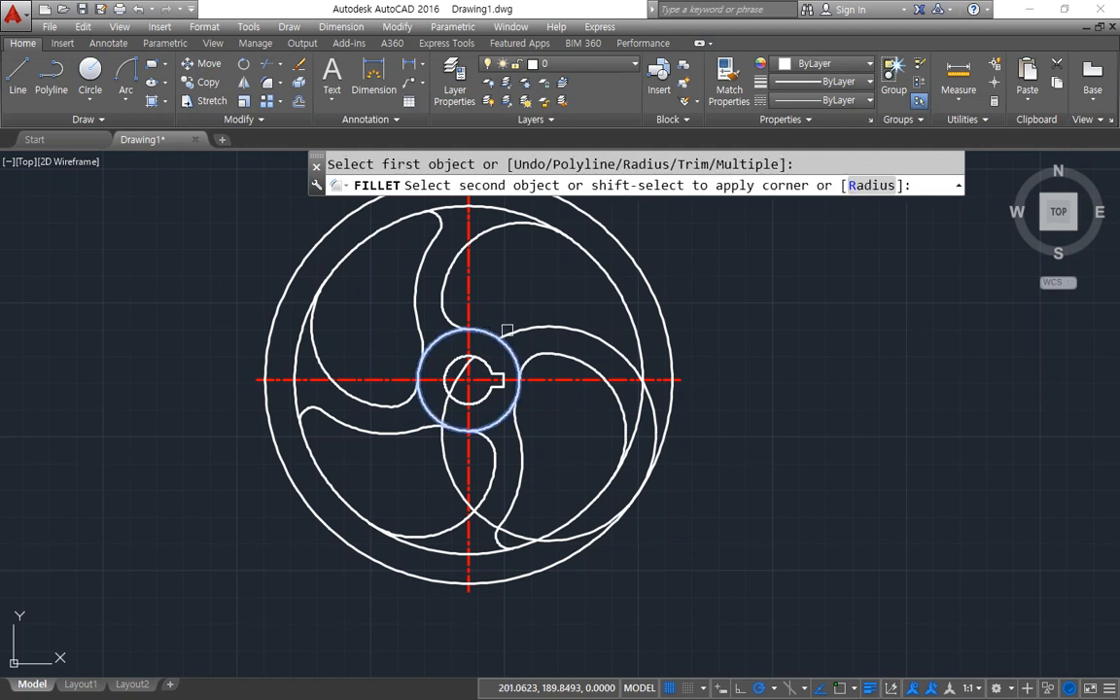
Fillet the right spoke's radius 40 arc with the radius 65 inner rim circle using a radius of 5.
key(Return)
text(r)
key(Return)
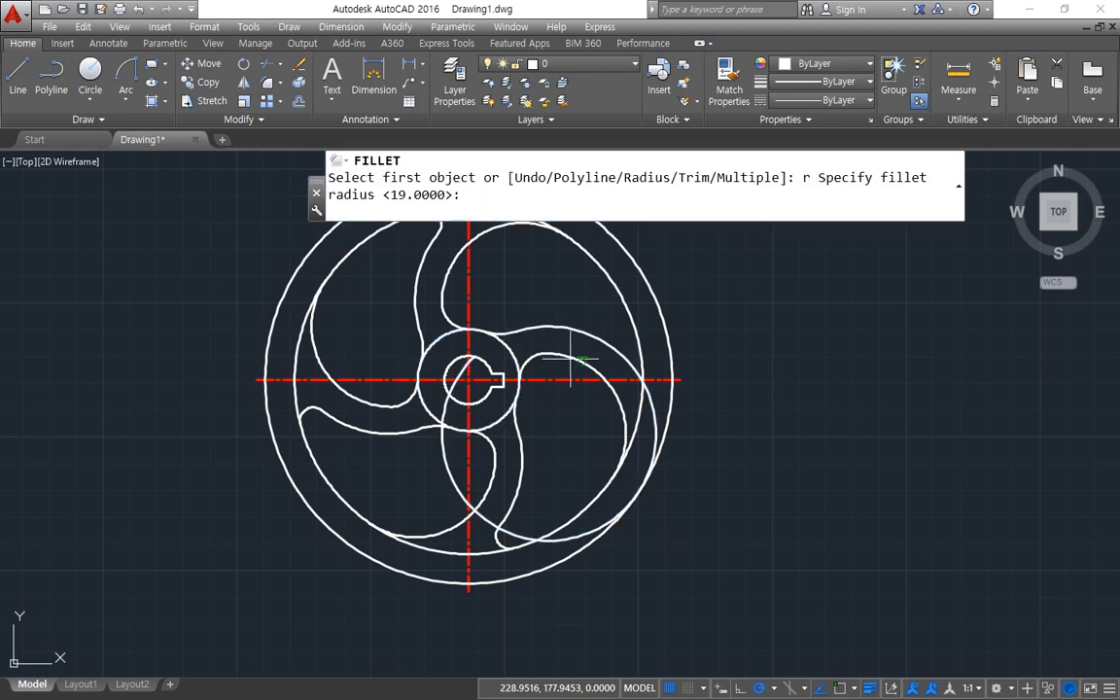
text(5)
key(Return)
click(640, 342)
click(637, 346)
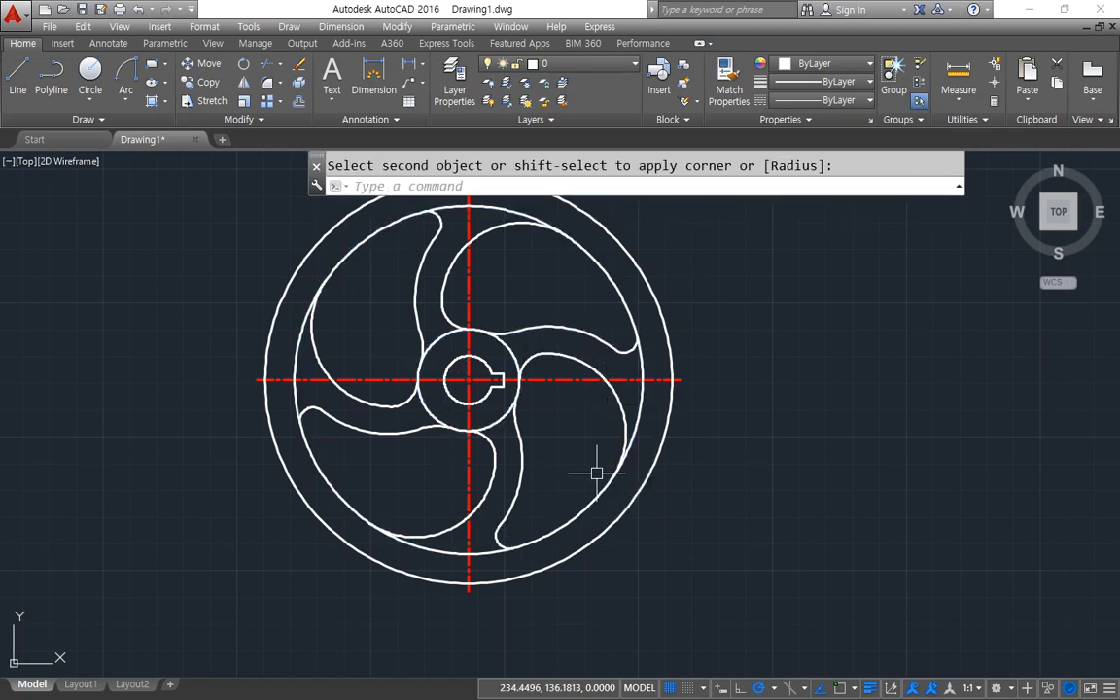
mouse_move(597, 474)
middle_down()
mouse_move(583, 470)
mouse_move(565, 512)
middle_up()
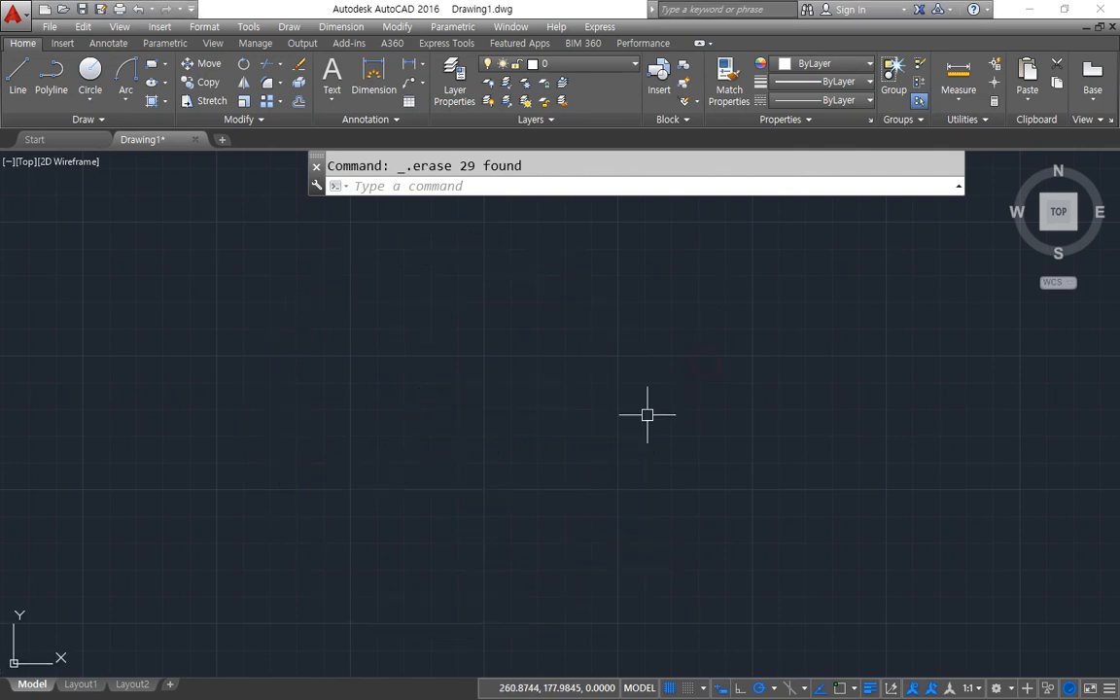
Draw a horizontal and a vertical construction line crossing at one point in the empty drawing area.
text(xl)
key(Return)
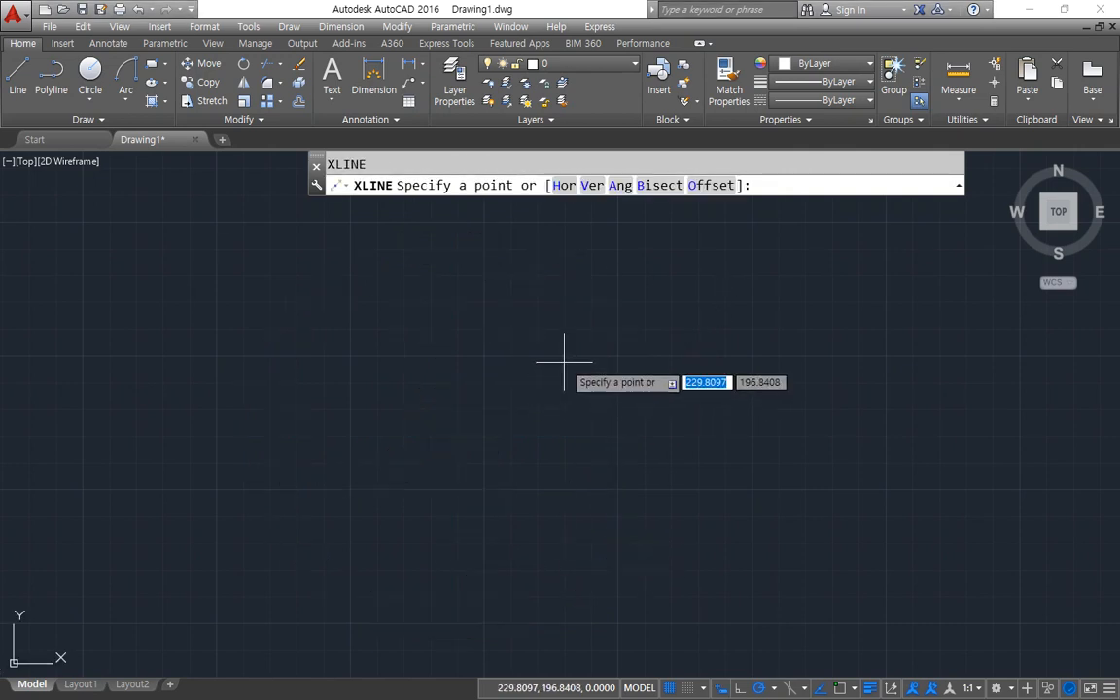
click(564, 358)
click(666, 357)
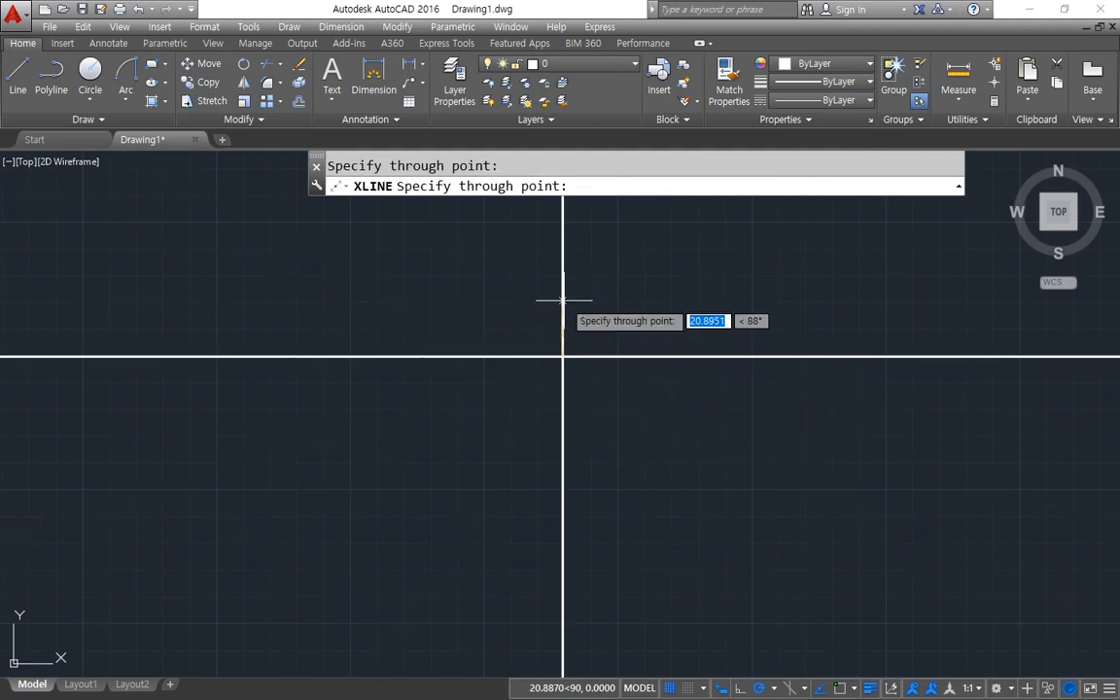
click(562, 297)
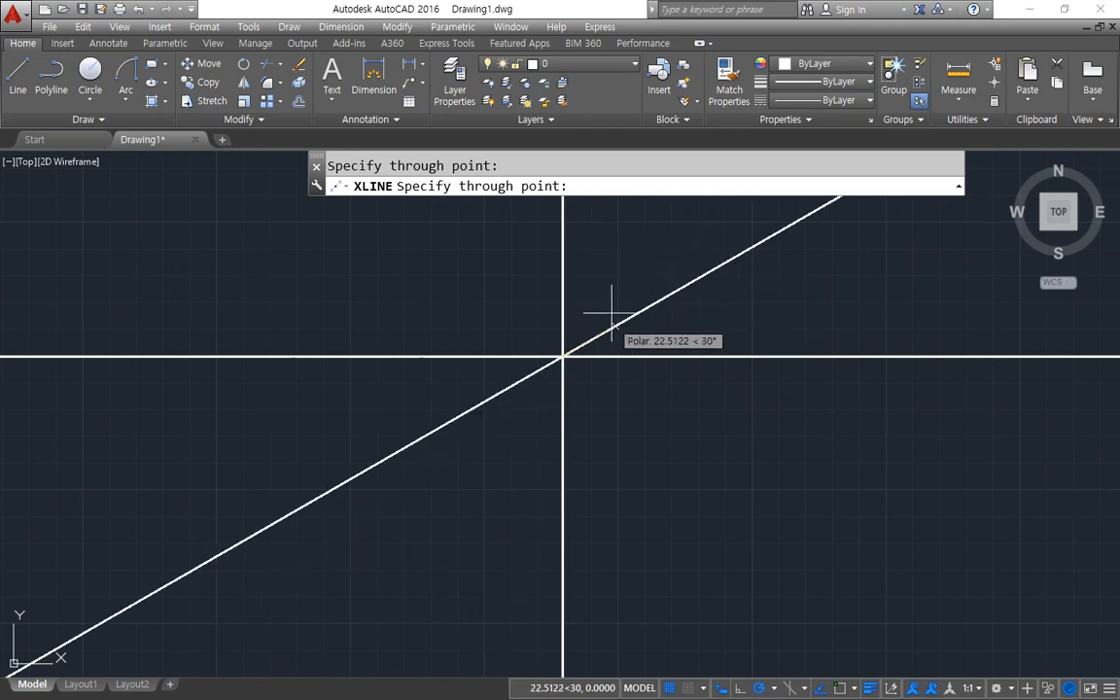
key(Escape)
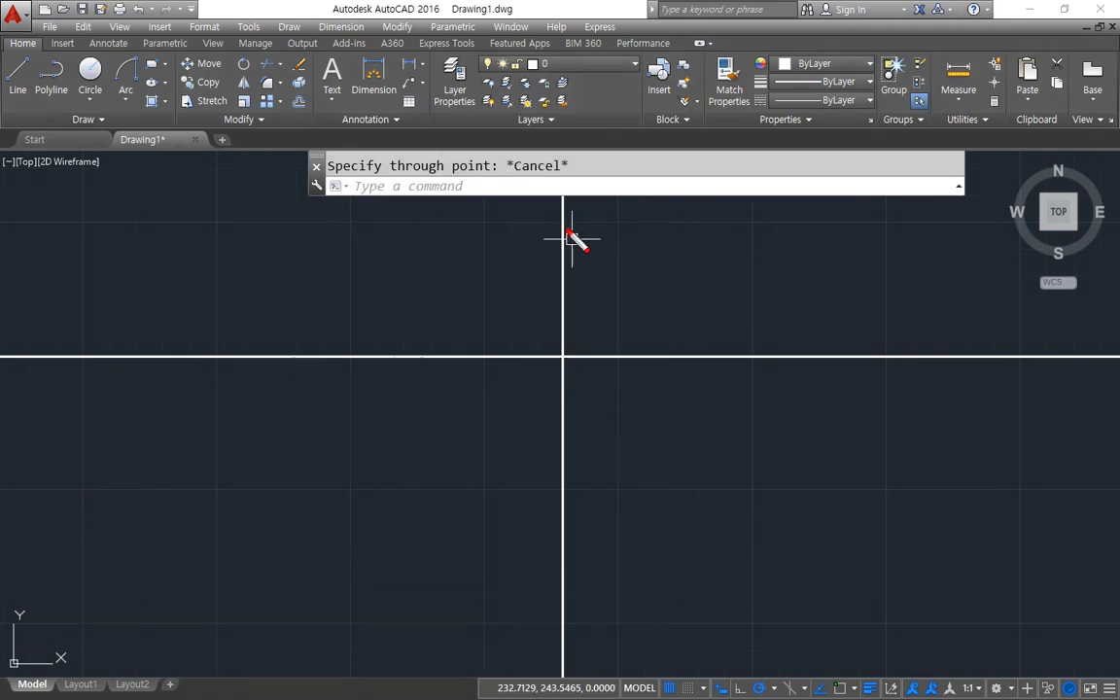
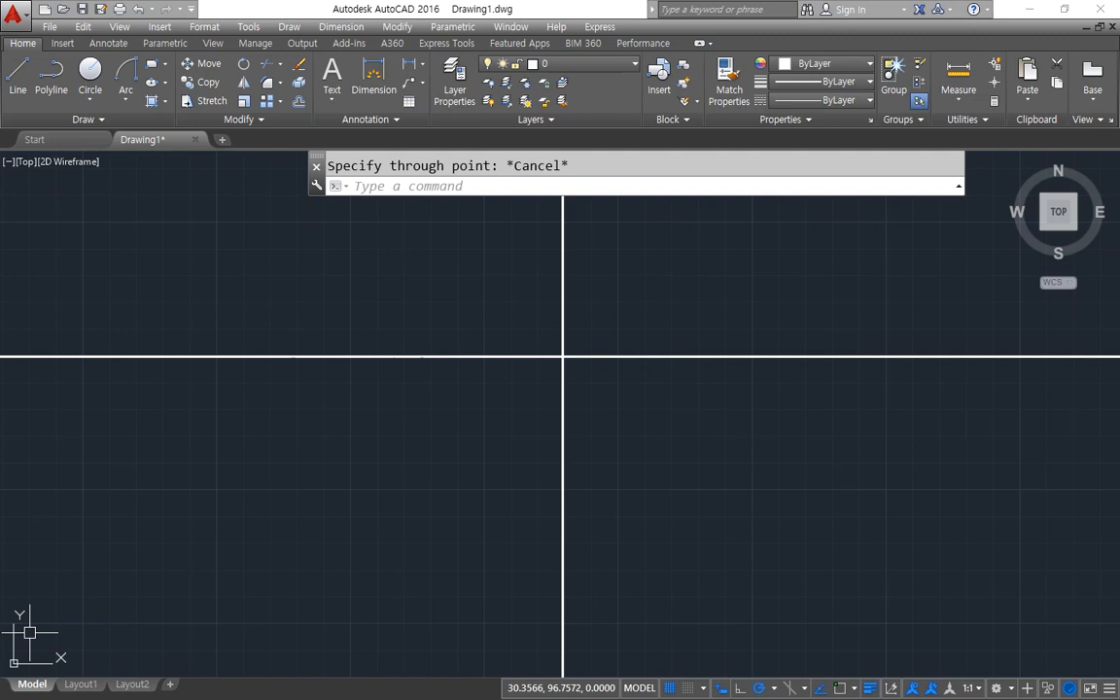
Calculate 90 - 28 and draw a construction line at 62° through the intersection of the horizontal and vertical lines.
text(90 - 28 =)
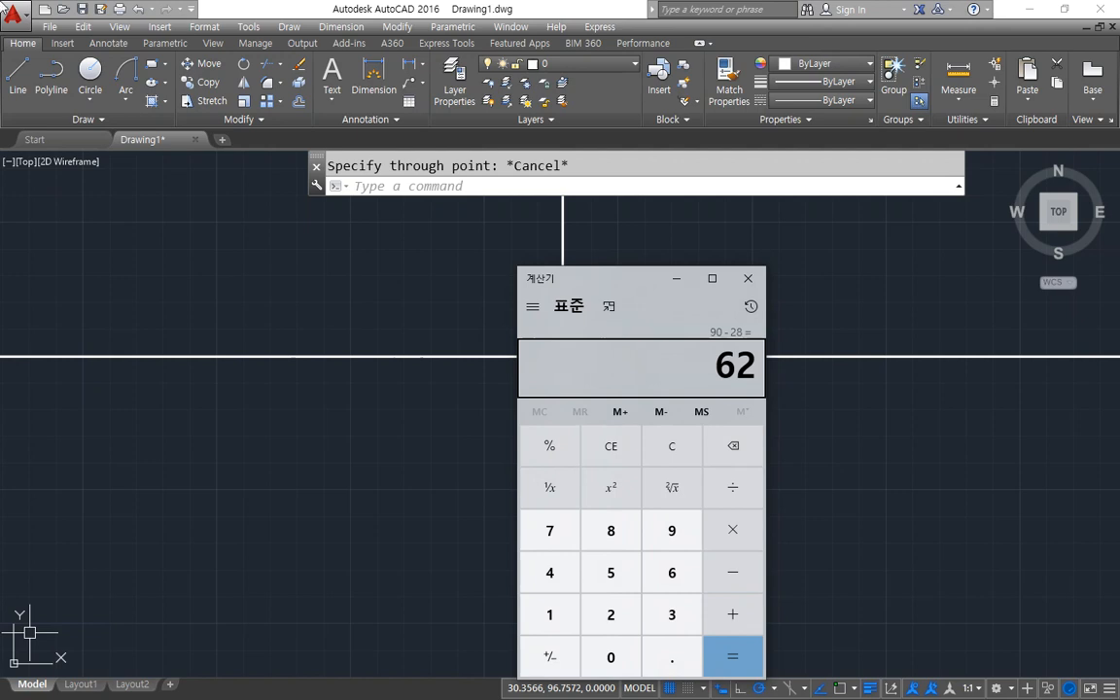
click(293, 4)
text(x)
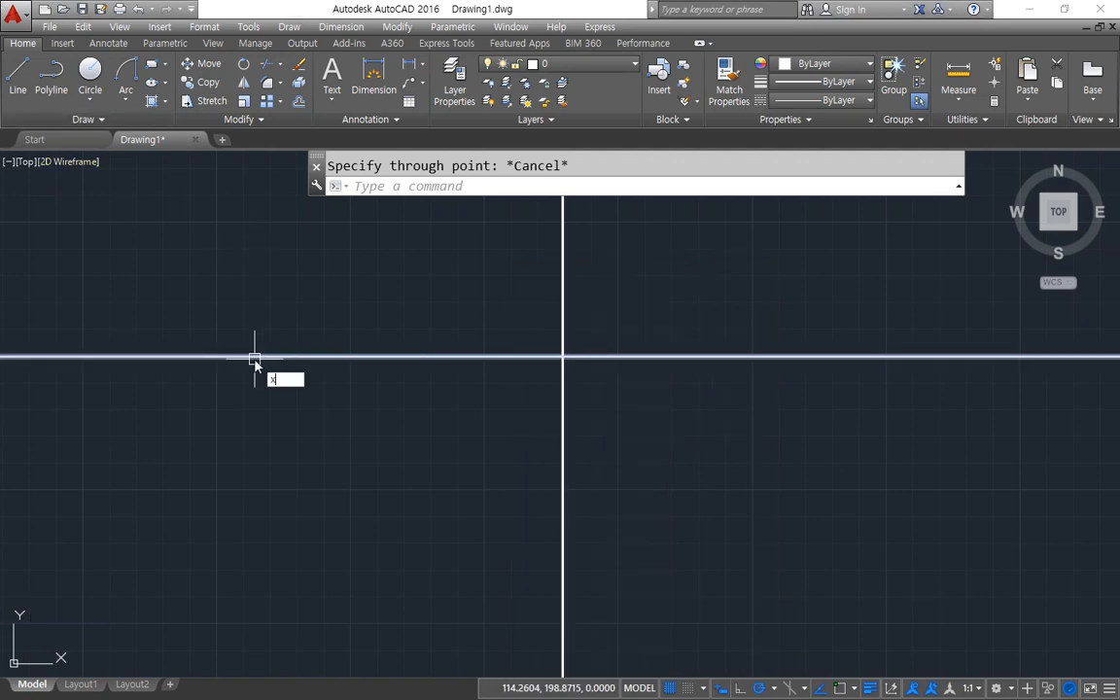
key(Return)
text(a)
key(Return)
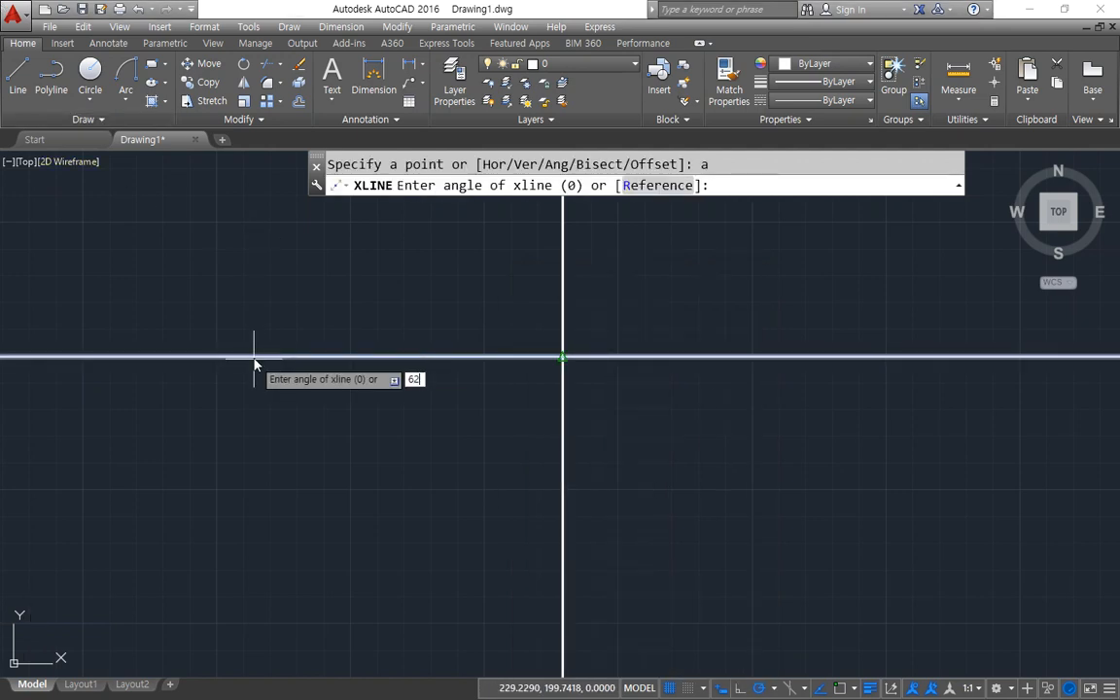
text(62)
key(Return)
click(563, 357)
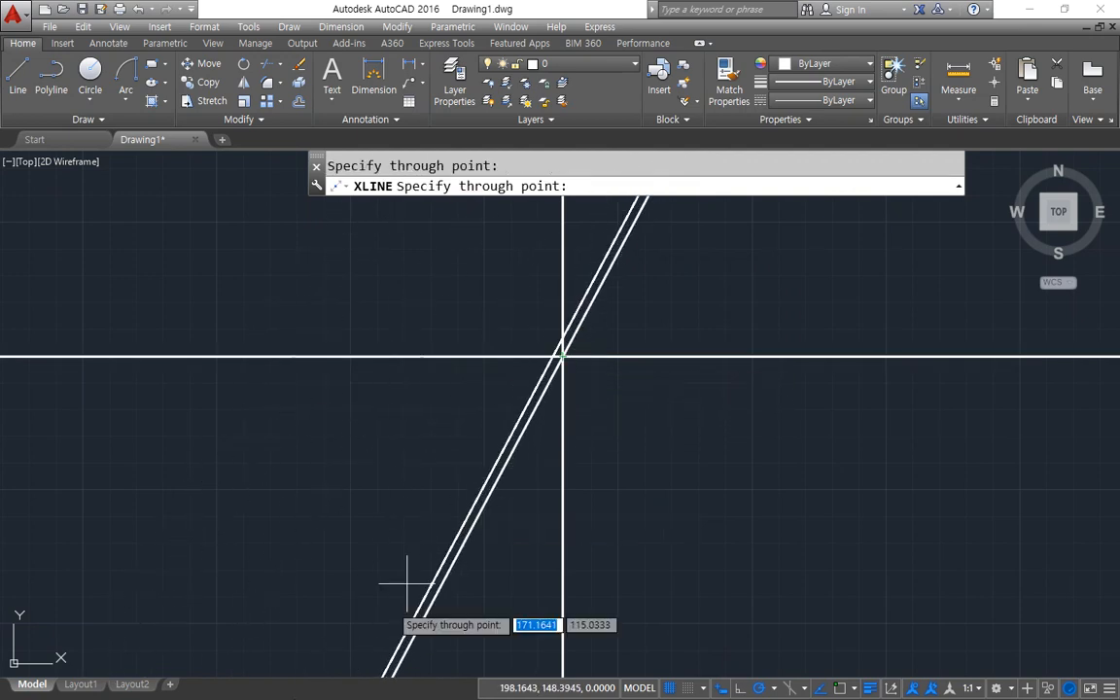
key(Return)
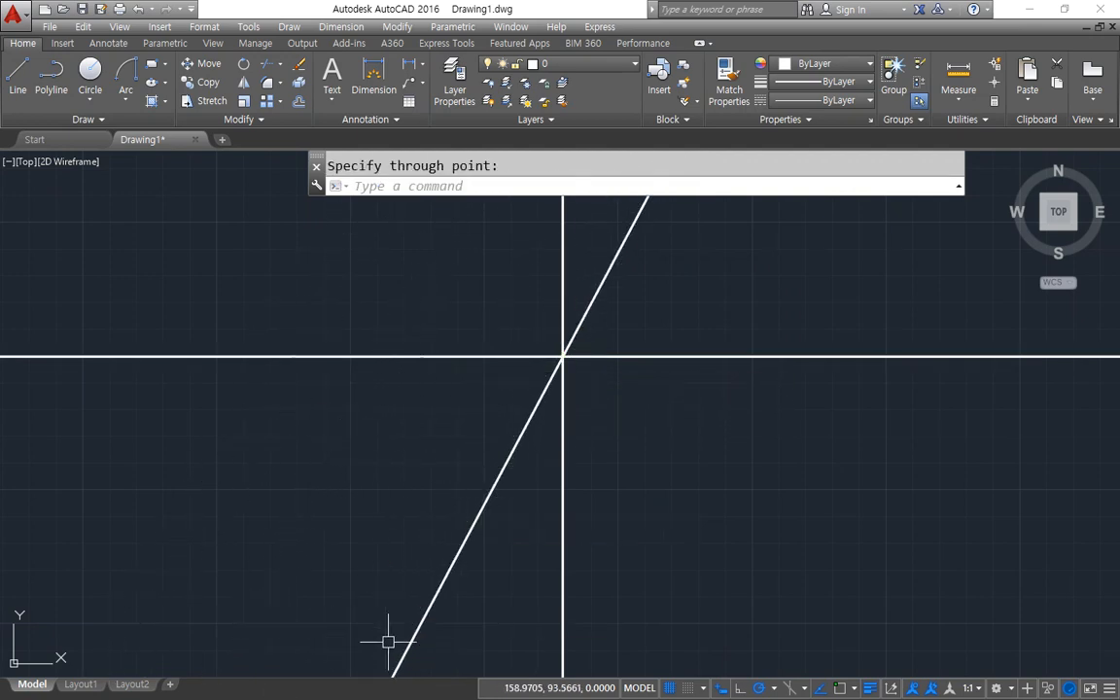
Trim the angled construction line below its intersection with the horizontal and vertical lines.
text(tr)
key(Return)
key(Return)
click(436, 583)
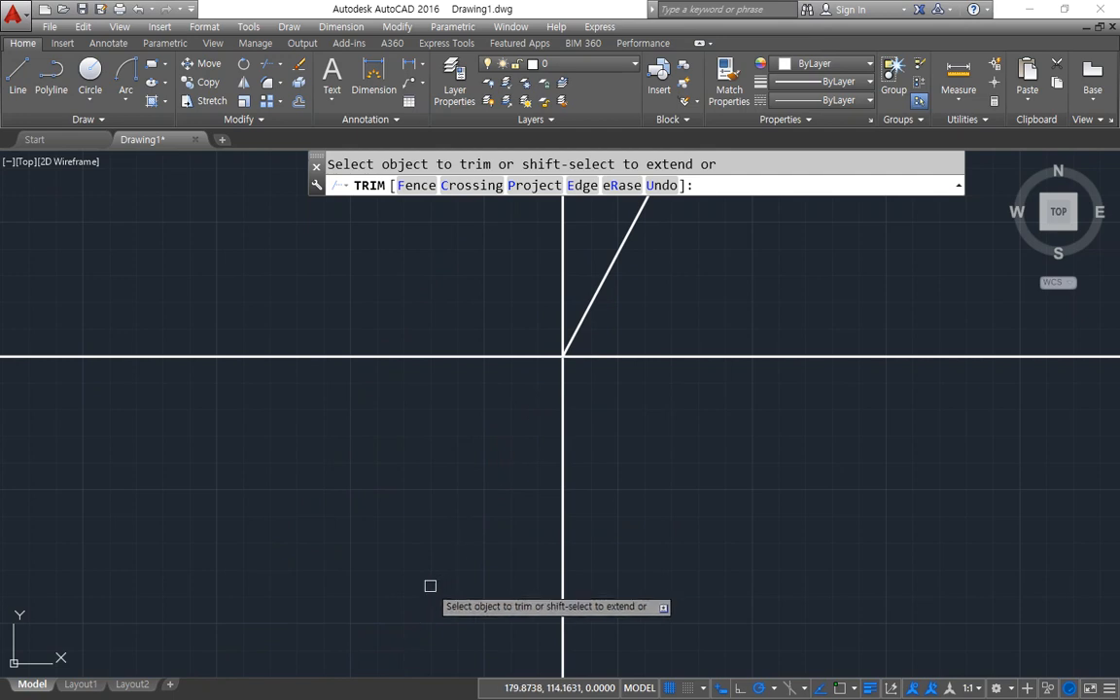
key(Return)
Move the horizontal, vertical and angled construction lines to the cen layer.
click(657, 437)
click(490, 304)
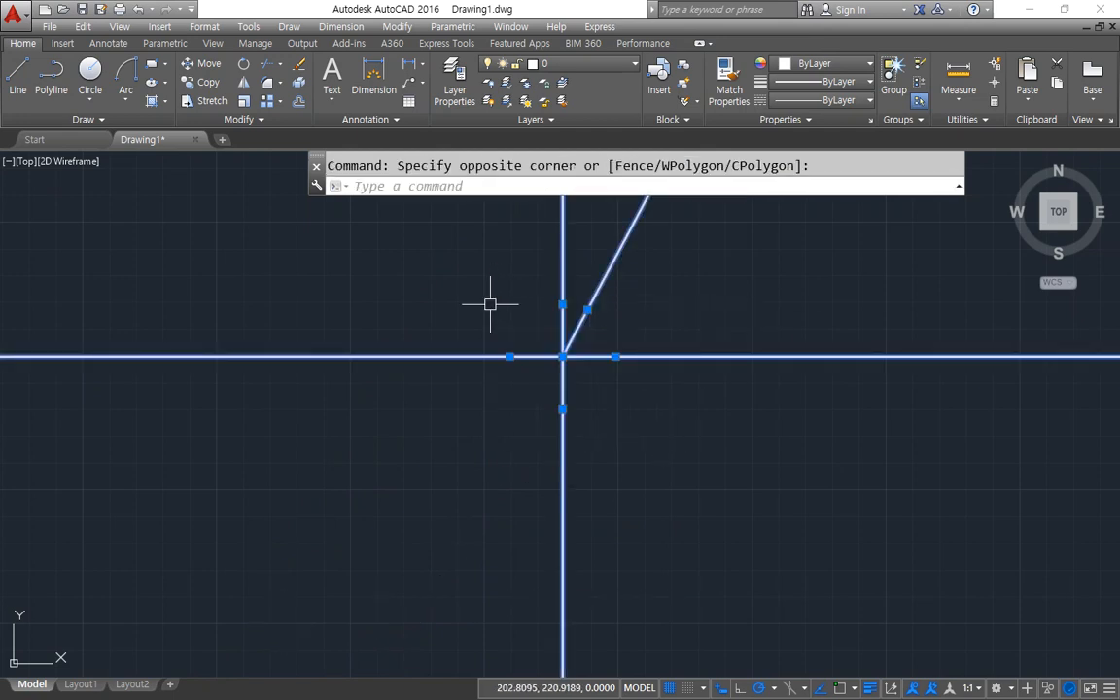
click(603, 68)
click(584, 105)
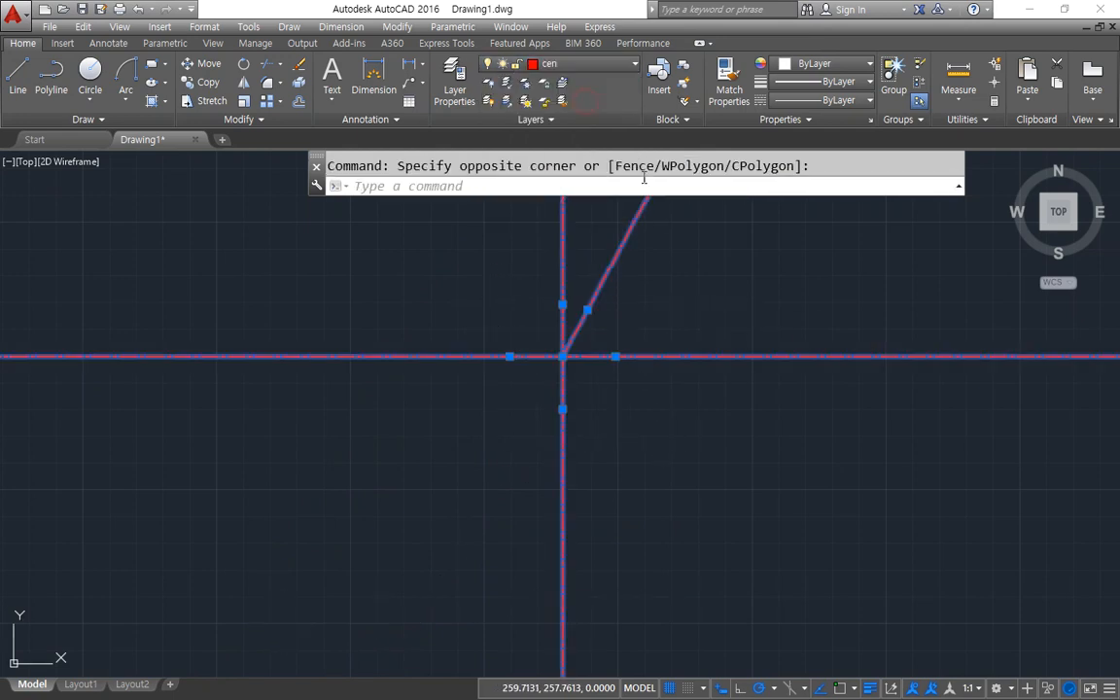
key(Escape)
Draw a radius 33.6 circle centred at the intersection of the centerlines.
scroll(582, 367, up, 2)
text(c)
key(Return)
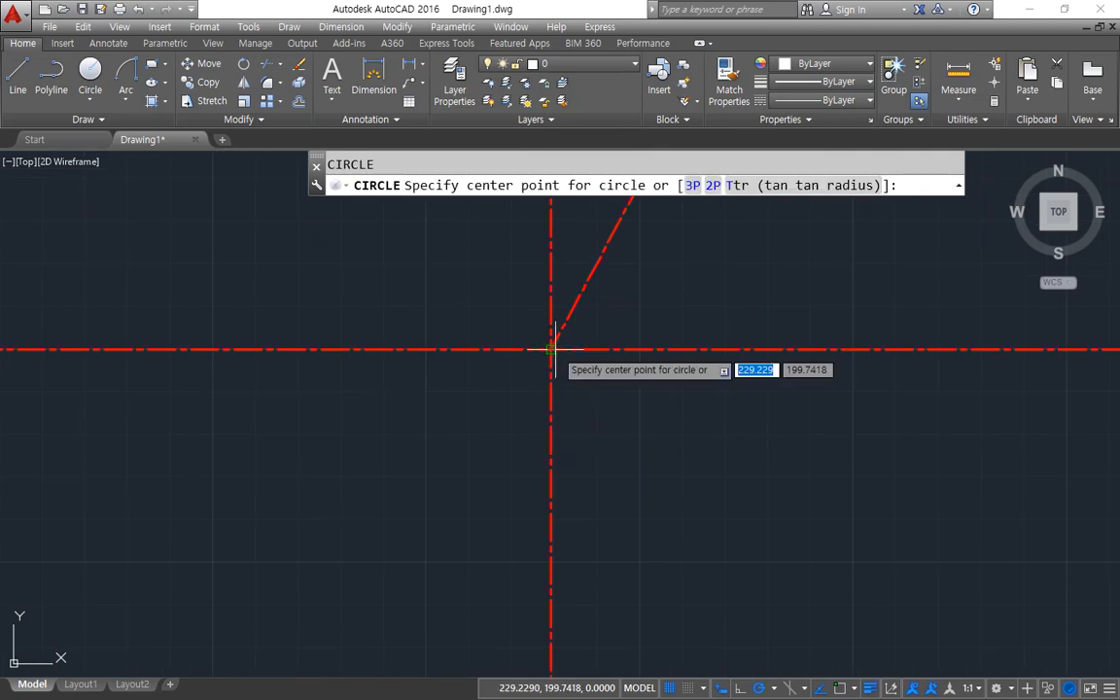
click(551, 349)
text(3)
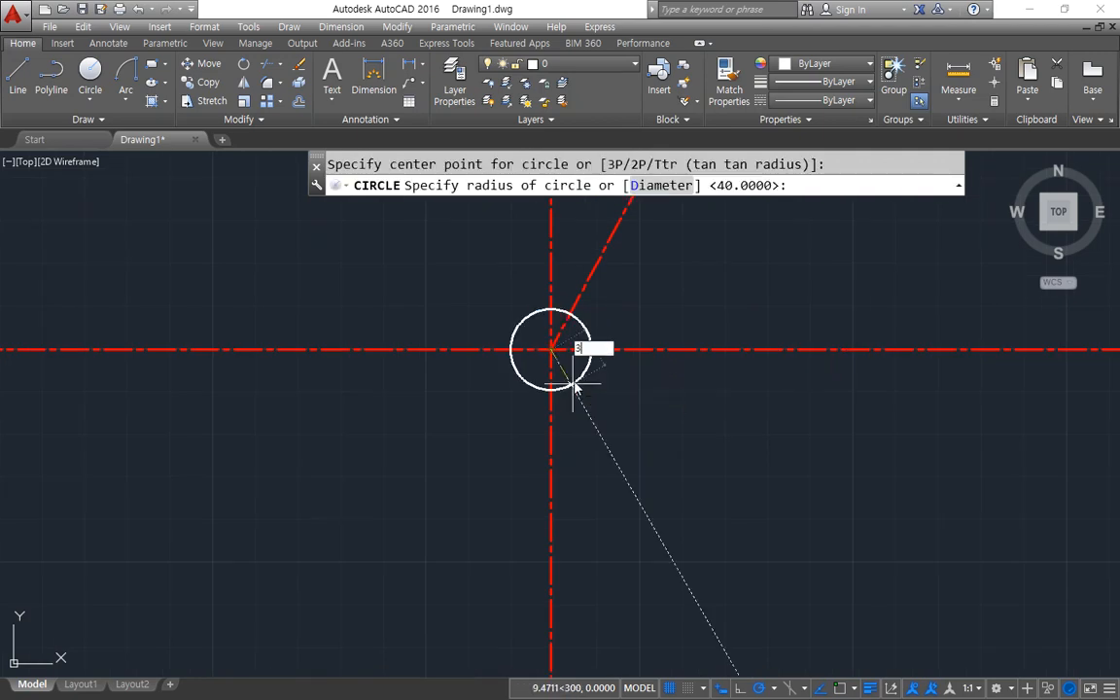
text(3.6)
key(Return)
Draw a concentric radius 38.4 circle around the radius 33.6 circle.
middle_drag(577, 352, 555, 427)
key(Return)
click(540, 424)
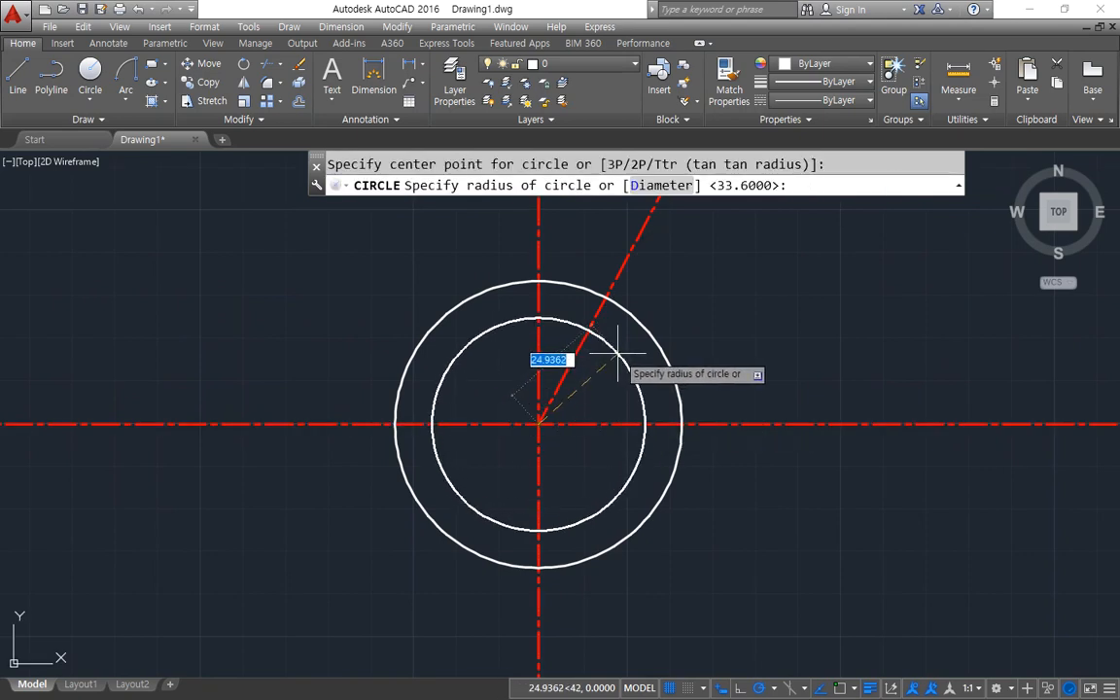
text(38.4)
key(Return)
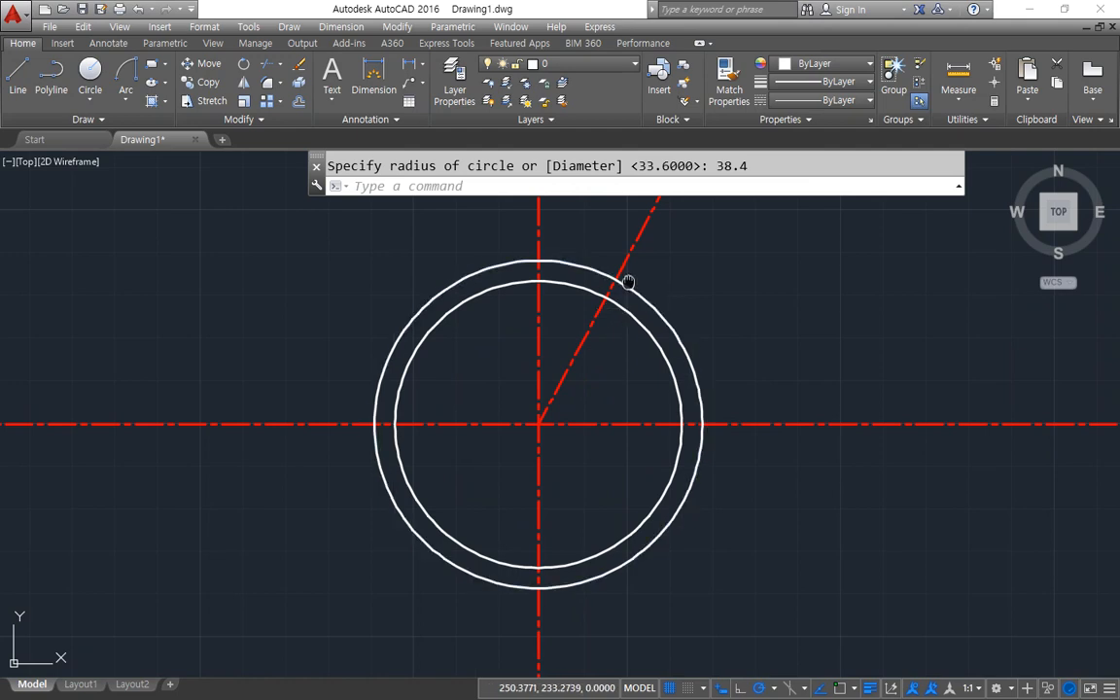
Draw a radius 6.4 circle centred where the angled centerline crosses the radius 38.4 circle.
scroll(613, 329, up, 3)
key(Return)
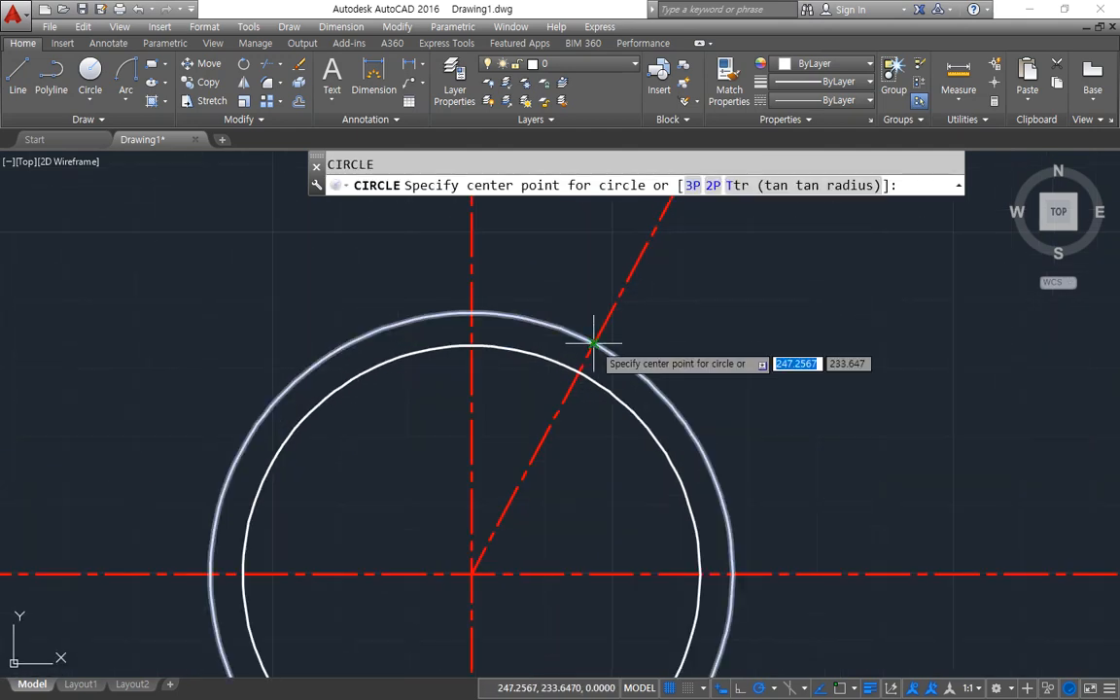
click(593, 343)
text(6)
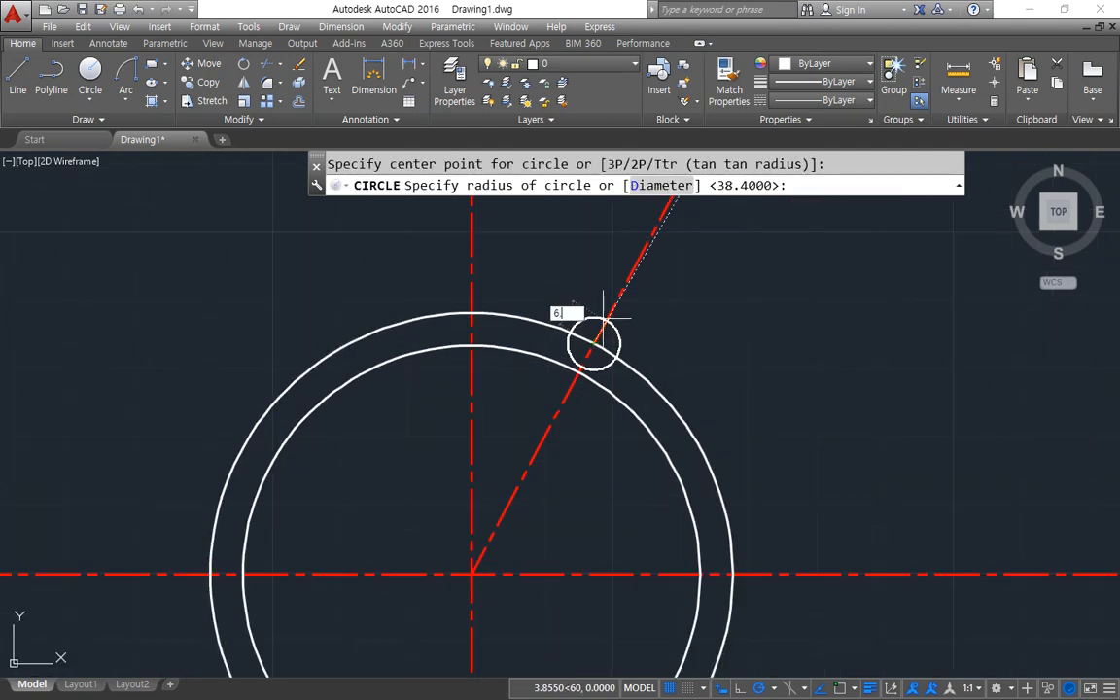
text(.4)
key(Return)
Offset the radius 6.4 circle outward by 3.
text(o)
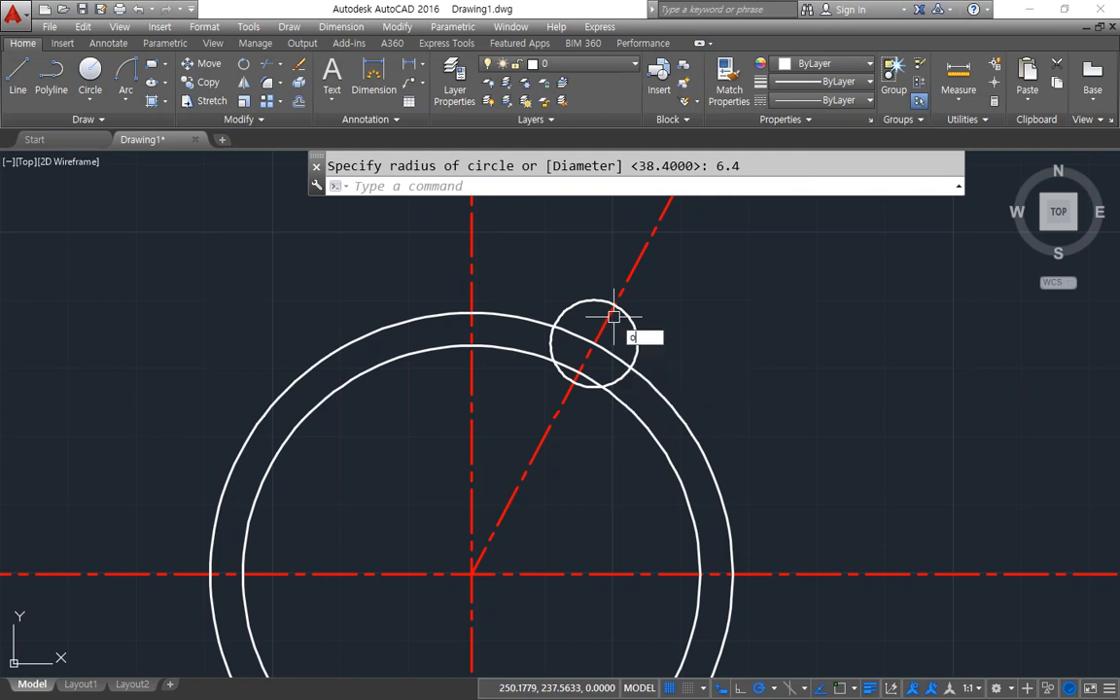
key(Return)
text(3)
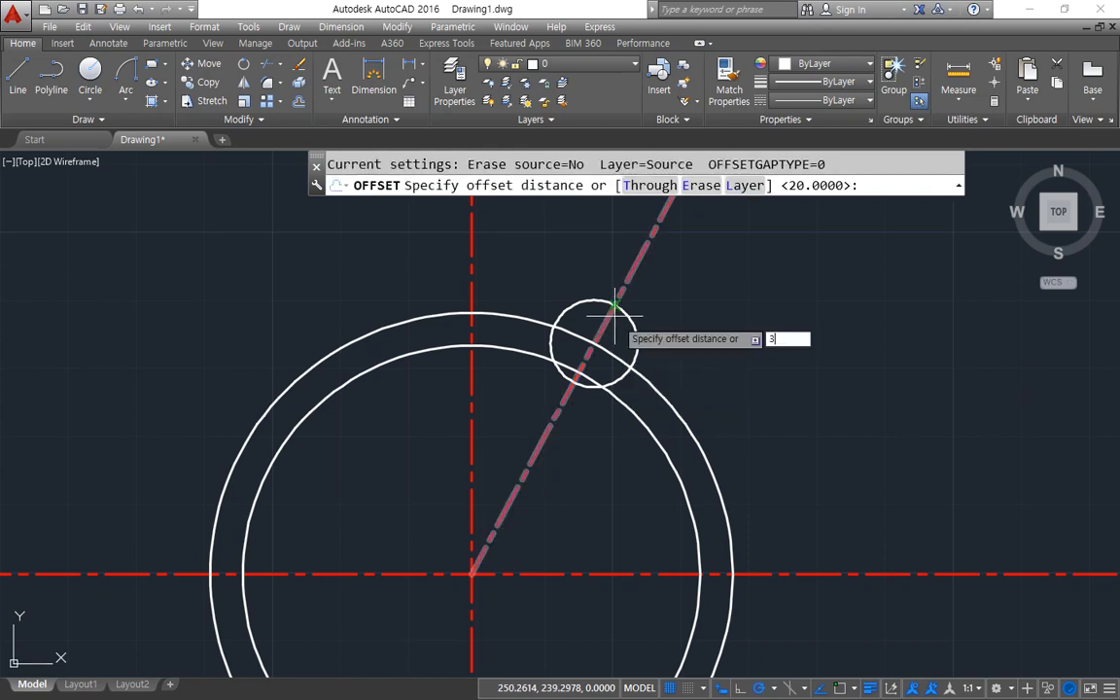
key(Return)
click(630, 319)
click(681, 342)
key(Escape)
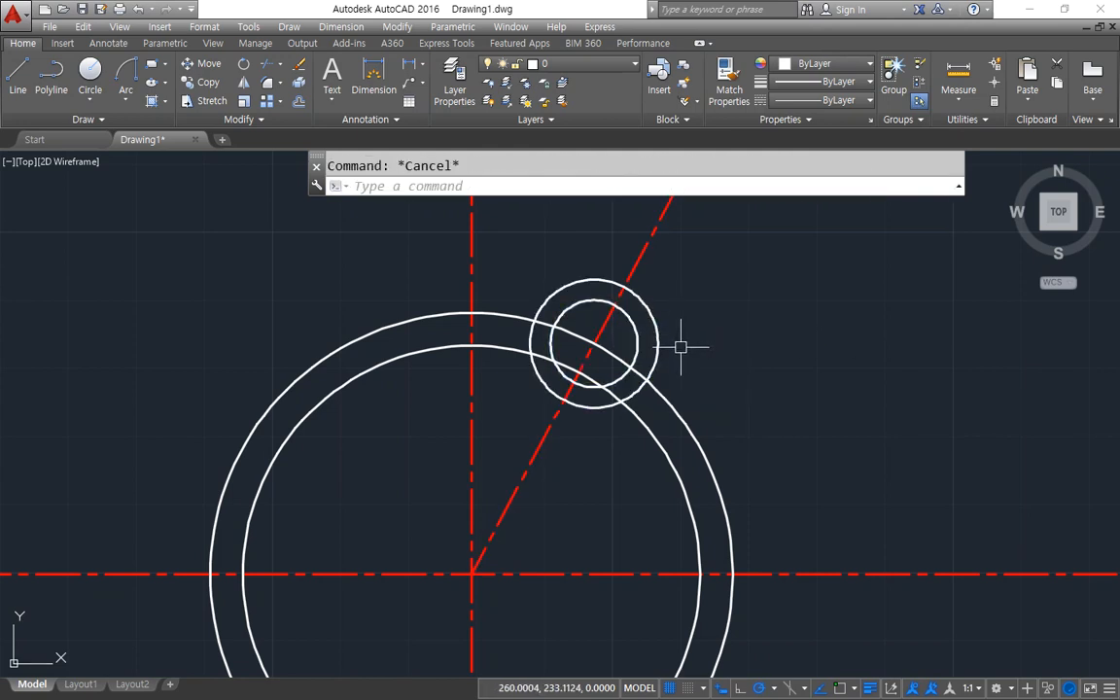
Match the angled centerline's properties onto the radius 38.4 circle.
click(721, 94)
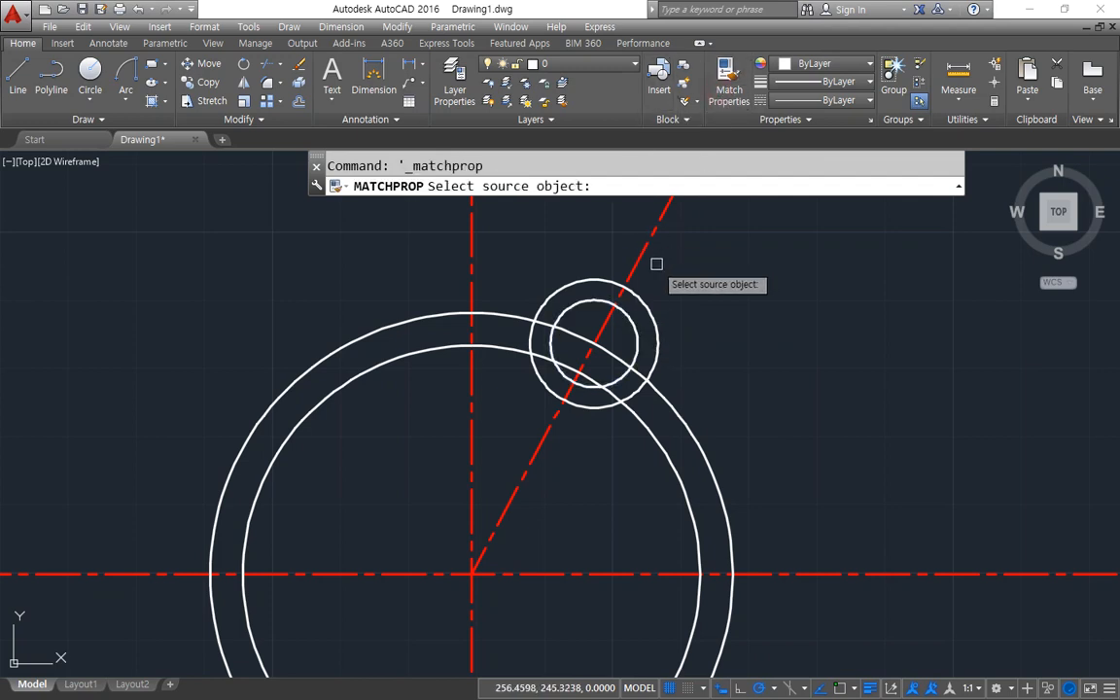
click(643, 253)
key(Return)
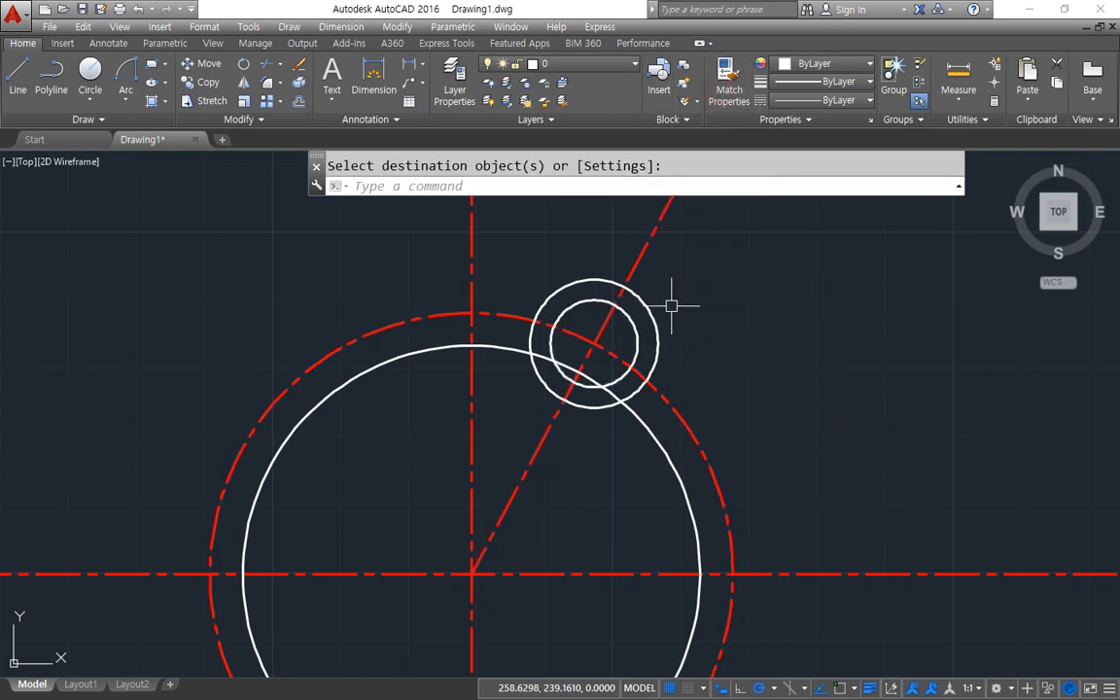
Trim the centerline circle to the portion inside the offset circle, and erase the offset circle.
text(tr)
key(Return)
click(655, 320)
key(Return)
click(678, 412)
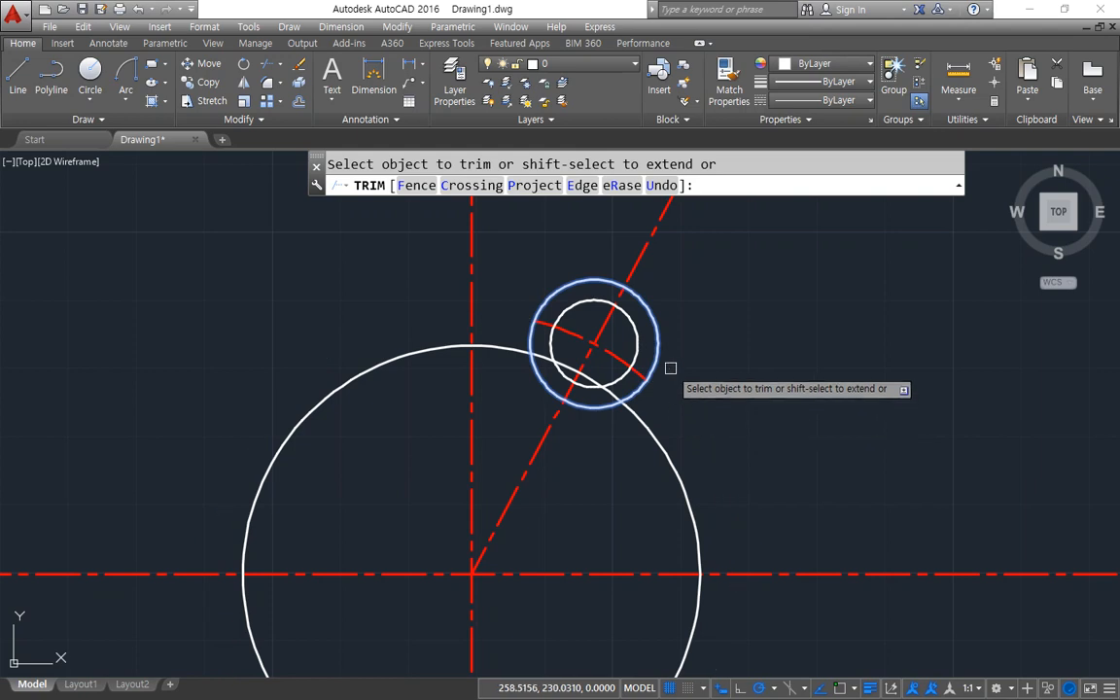
key(Return)
text(e)
key(Return)
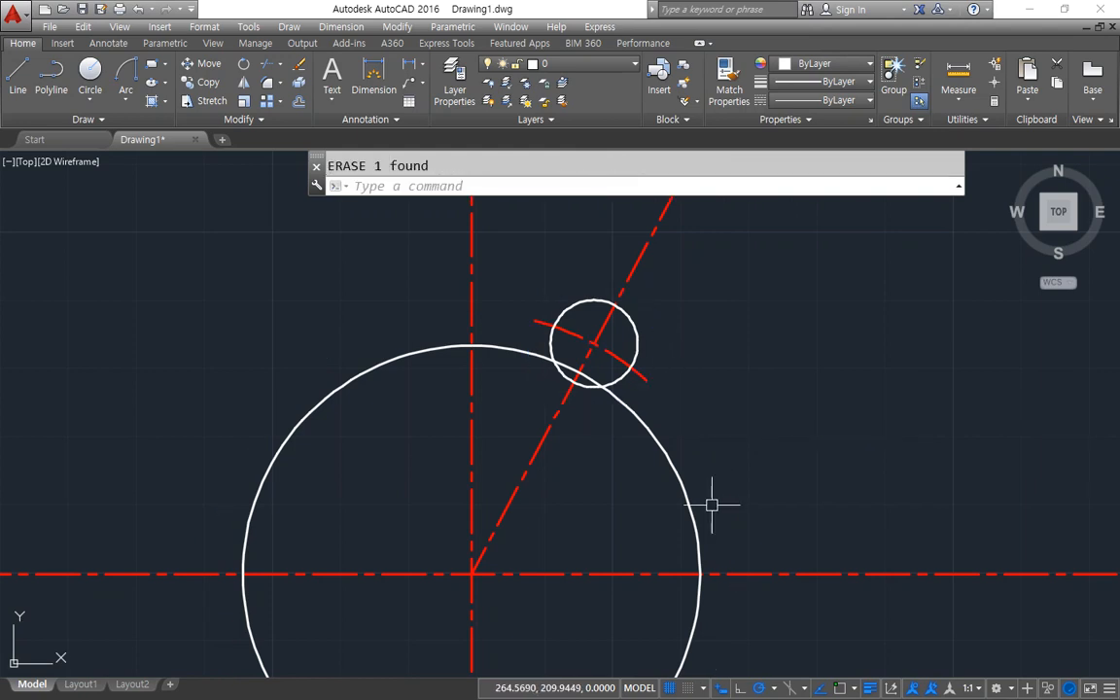
Offset the angled centerline by 6.4 to both sides.
text(o)
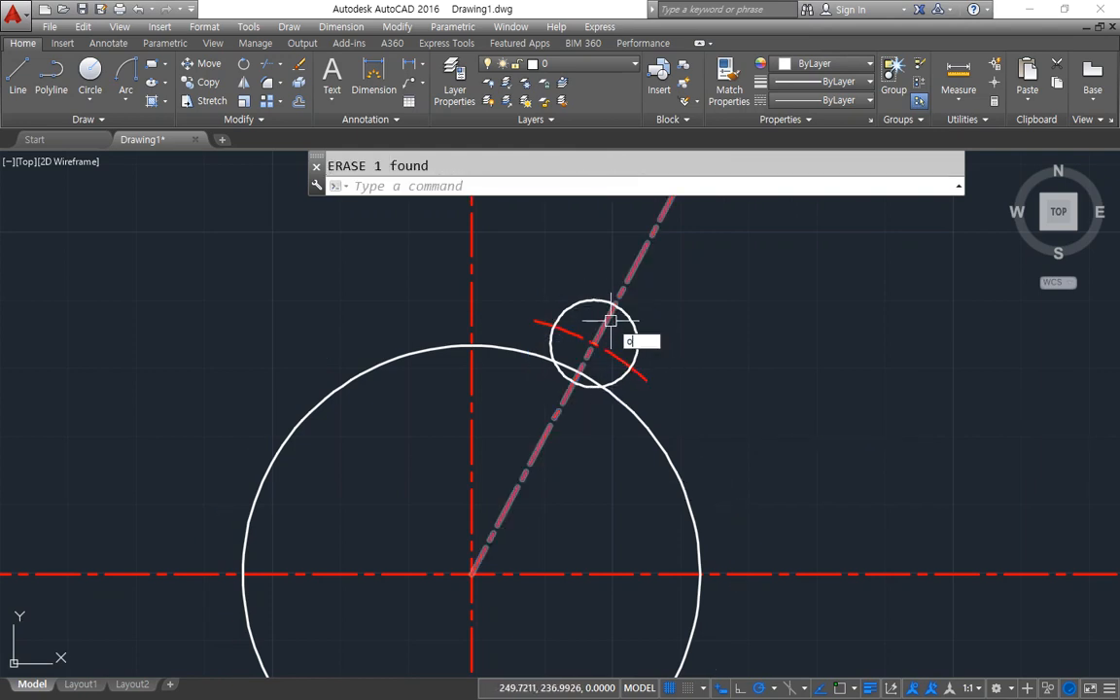
key(Return)
text(6)
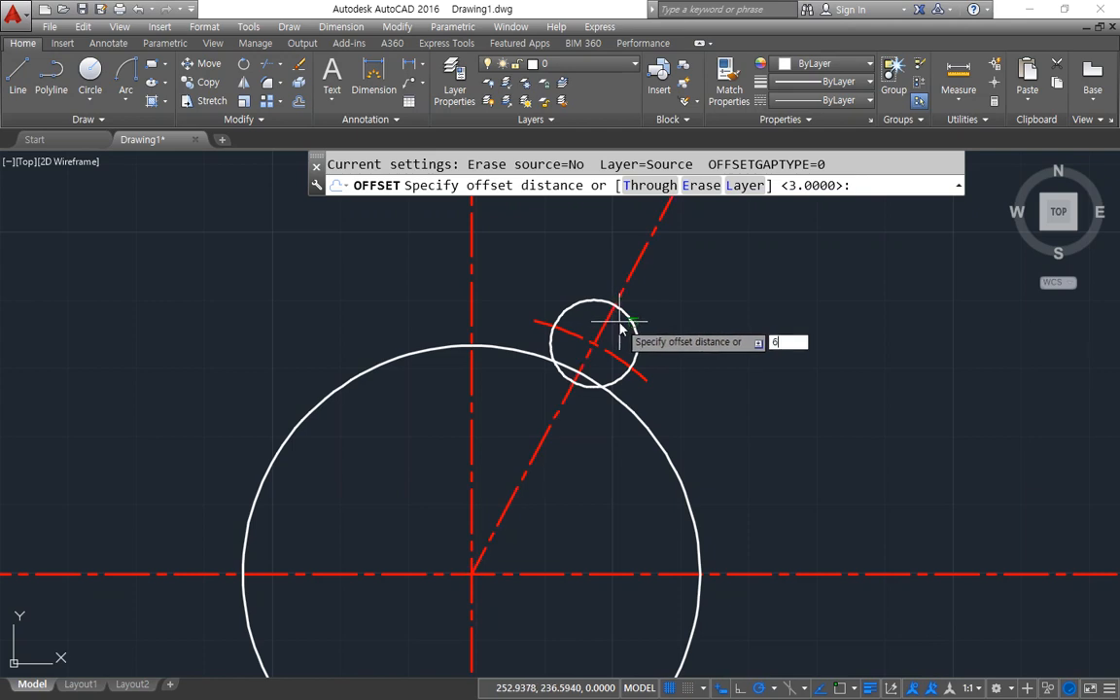
text(.4)
key(Return)
click(603, 322)
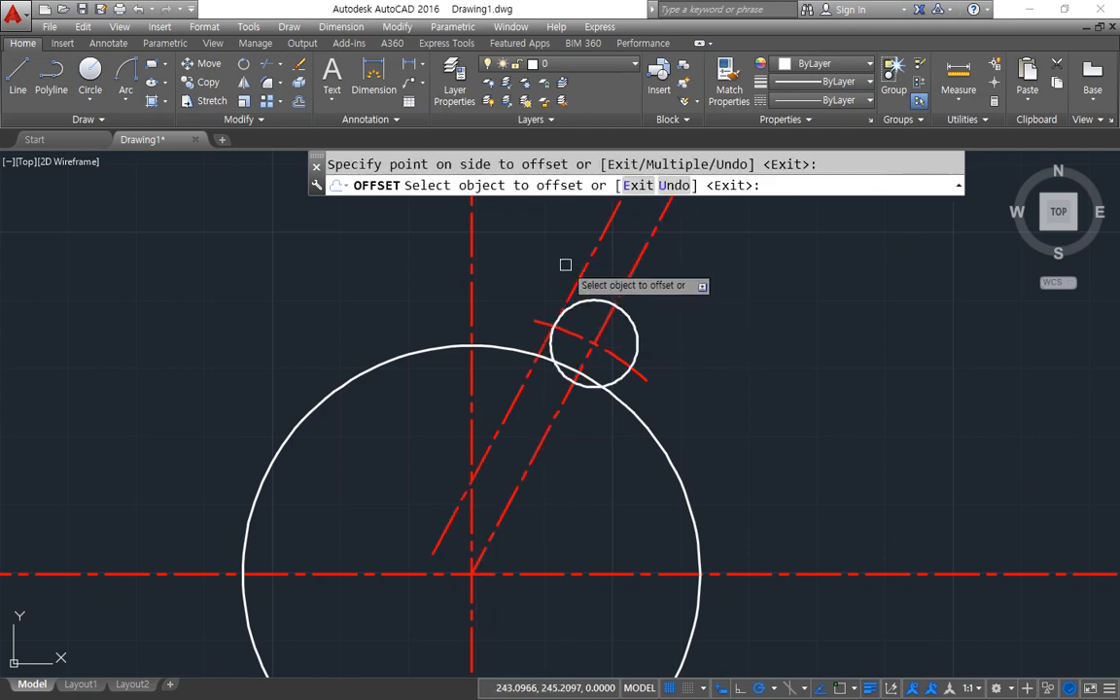
click(620, 342)
scroll(620, 342, up, 2)
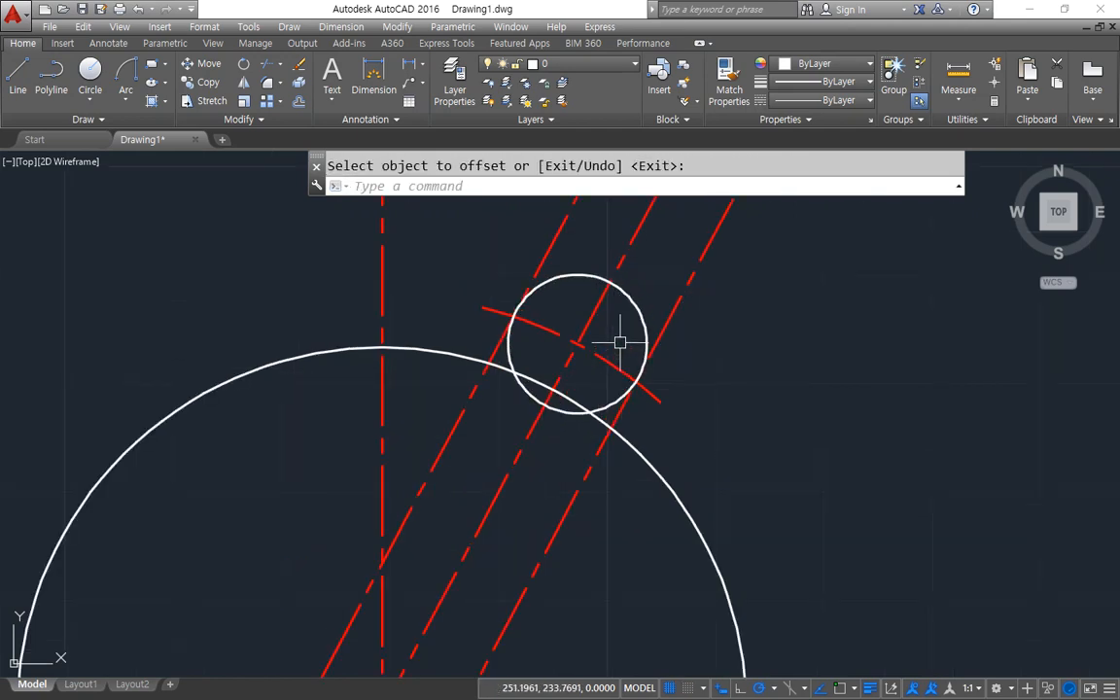
Match the small circle's properties onto the two offset angled lines.
text(ma)
key(Return)
click(650, 321)
click(675, 315)
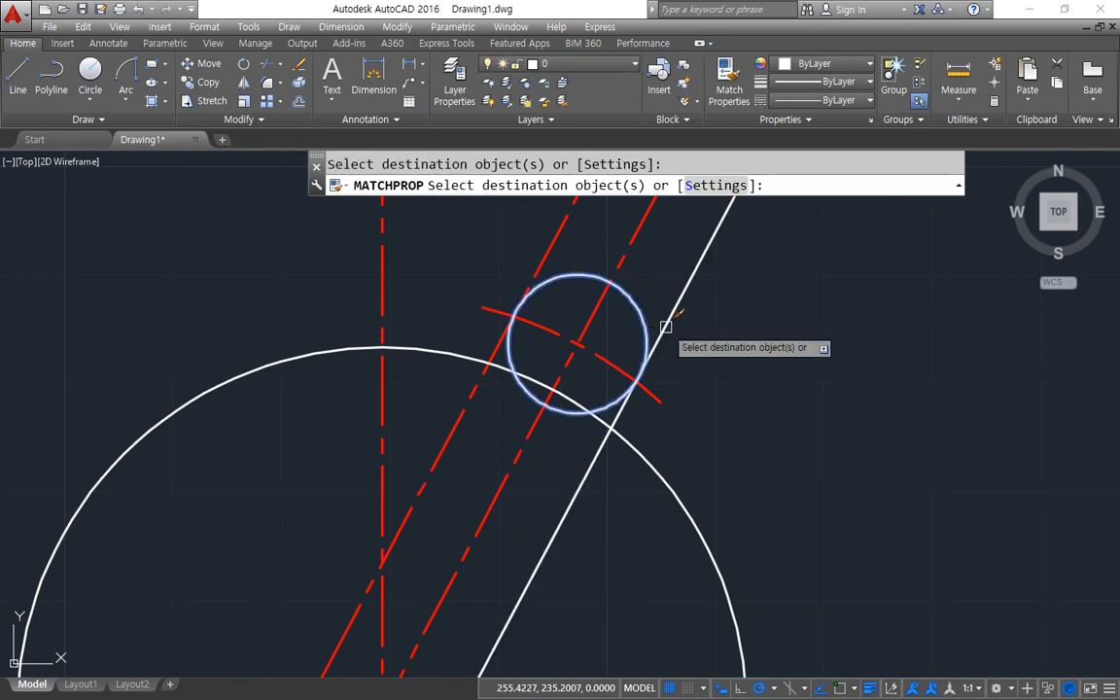
click(555, 243)
key(Return)
Trim the overlapping arc pieces of the large and small circles just below the small circle's centre.
text(tr)
key(Return)
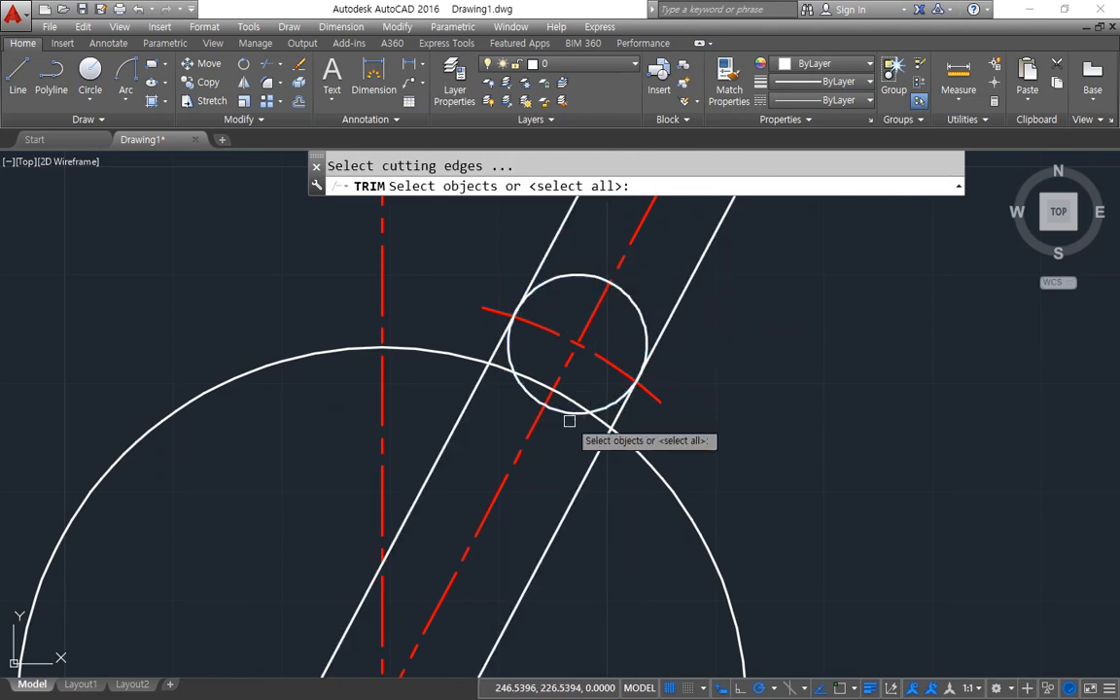
key(Return)
click(569, 402)
key(Return)
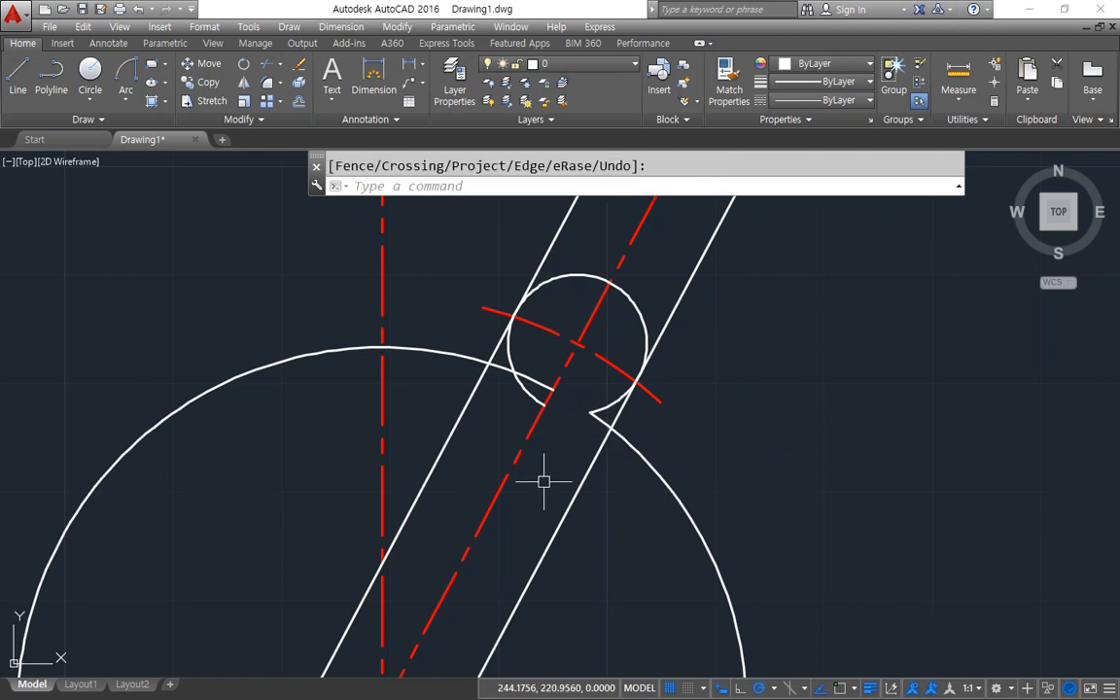
Fillet the large circle and the right-hand angled line into a sharp corner, using the Multiple option.
text(f)
key(Return)
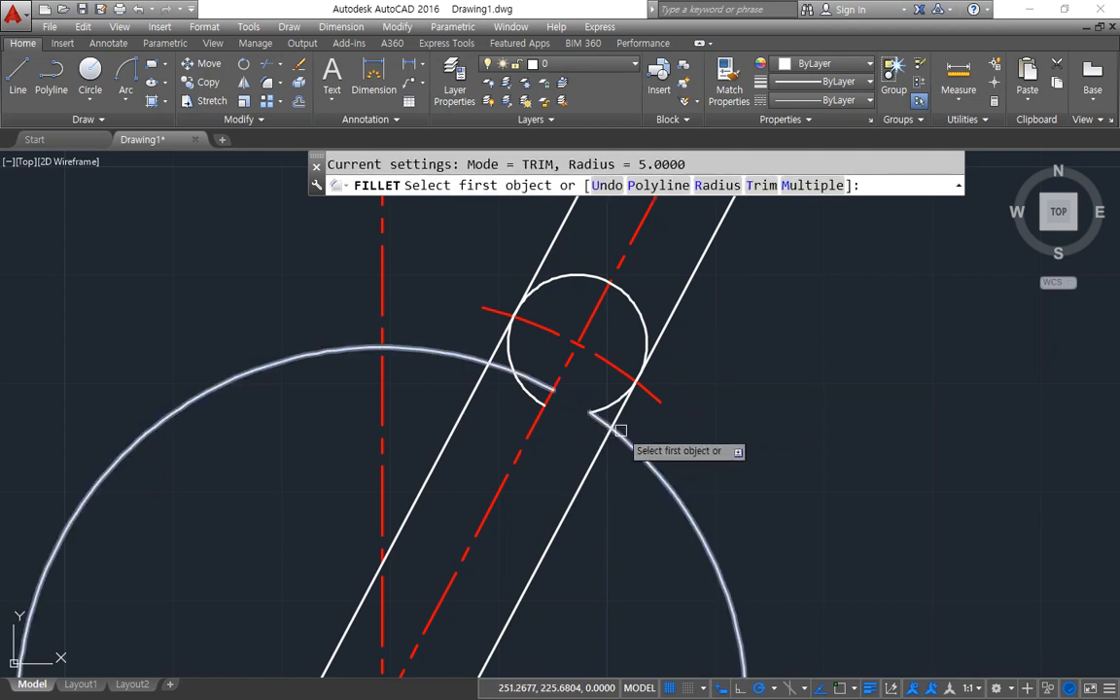
text(r)
key(Return)
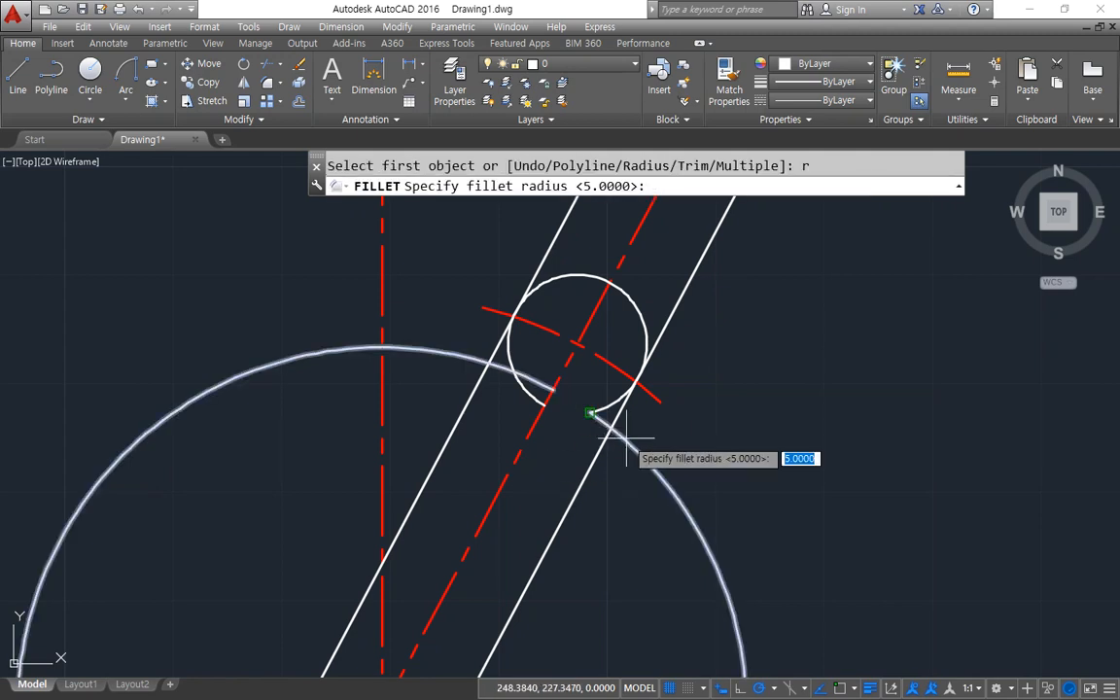
key(Return)
text(m)
key(Return)
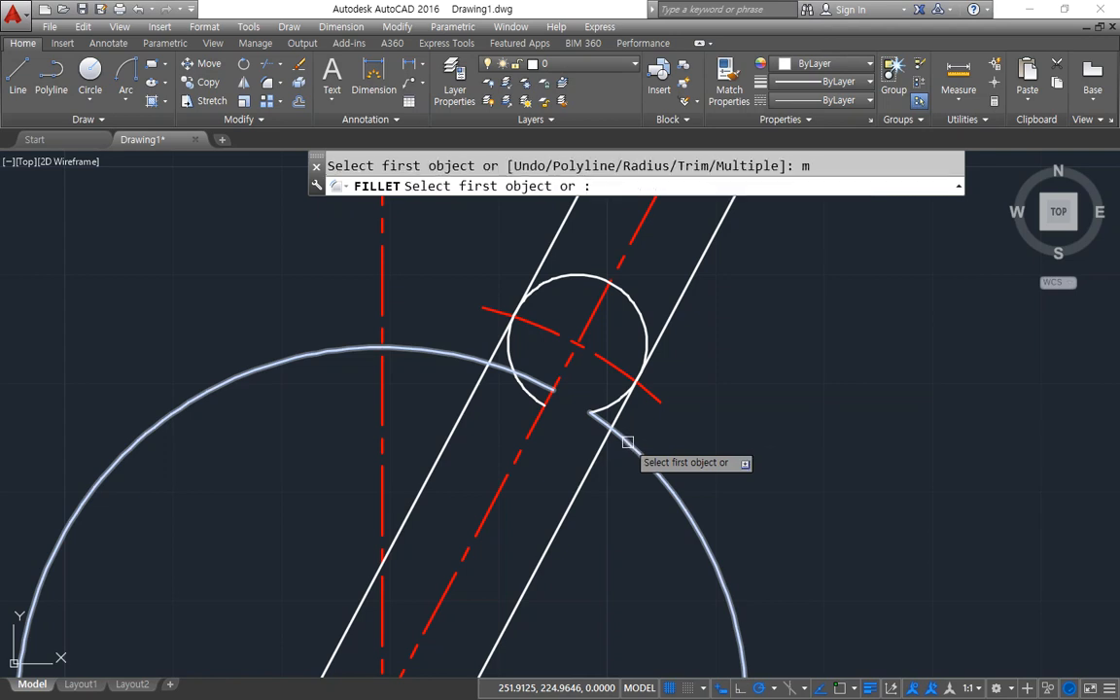
click(626, 442)
click(616, 420)
Fillet the small arc to both angled lines, and join the left-hand line to the large circle in a sharp corner.
click(616, 414)
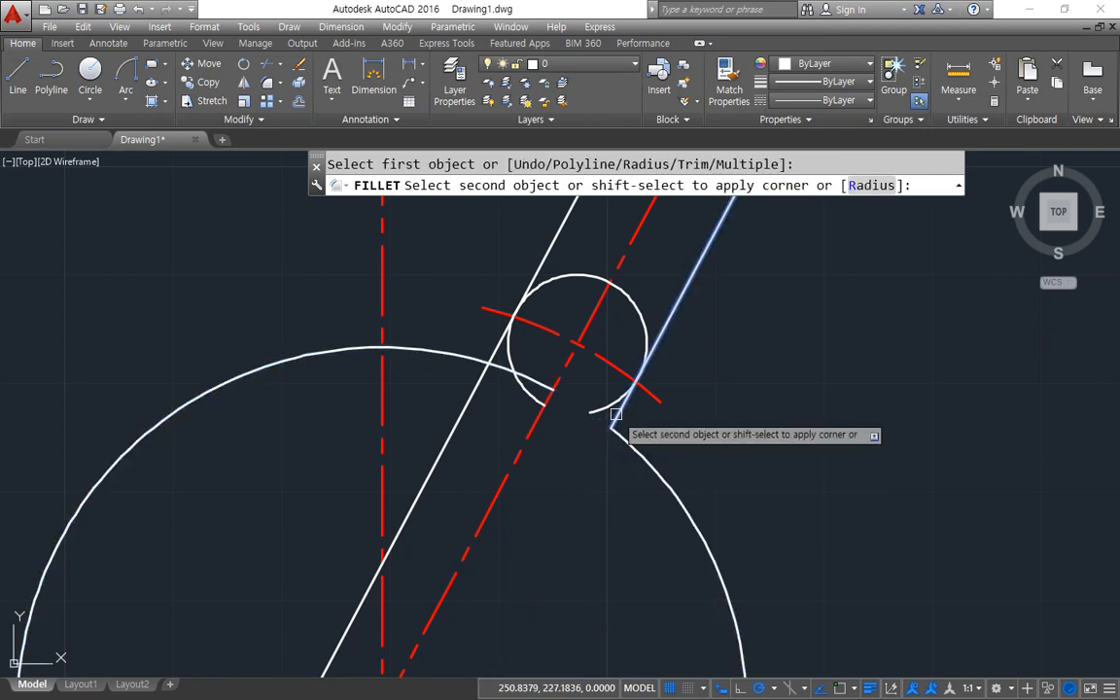
click(644, 313)
click(567, 276)
click(503, 337)
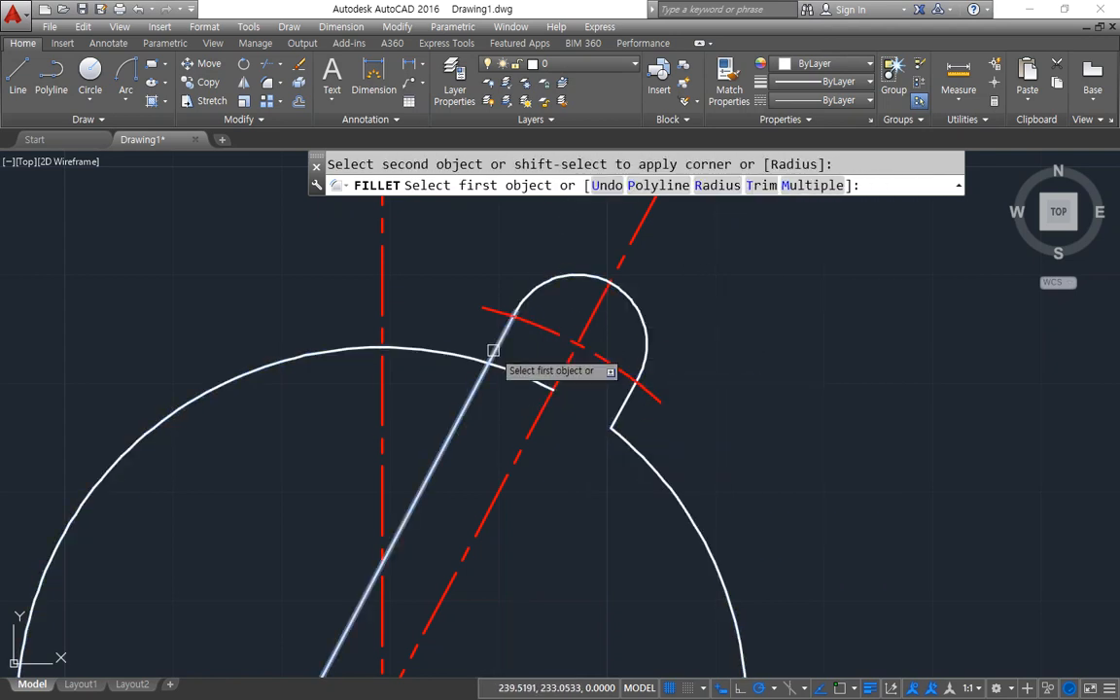
click(495, 350)
click(459, 354)
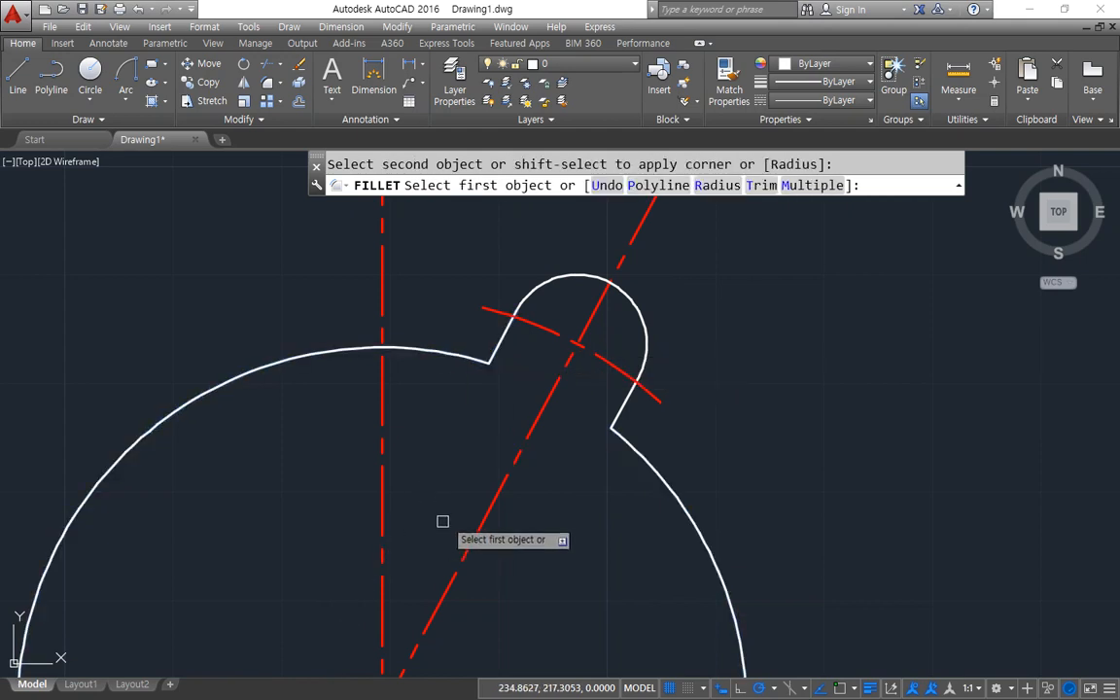
key(Escape)
Offset the lobe's end arc outward by 3.
text(o)
key(Return)
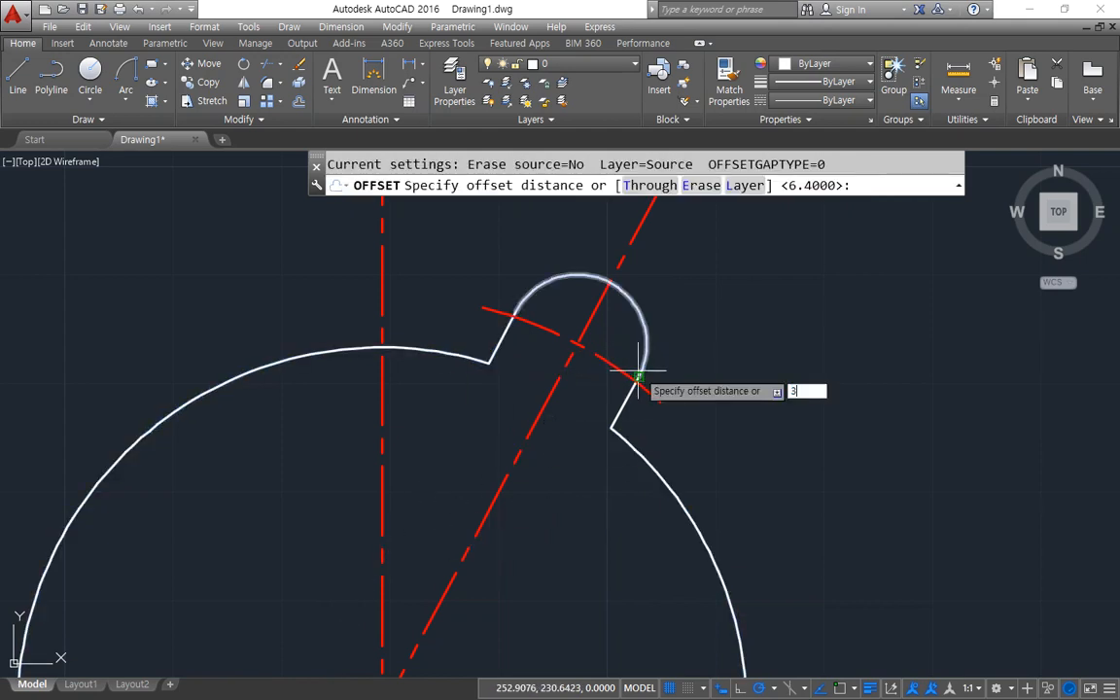
text(3)
key(Return)
click(644, 320)
click(653, 250)
key(Return)
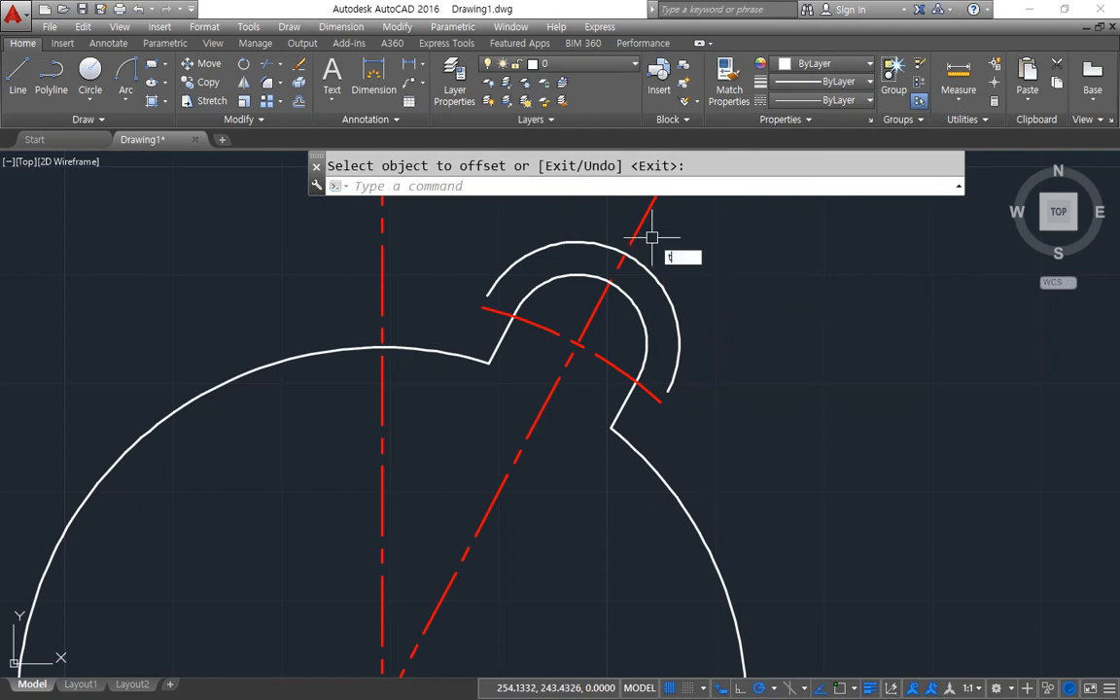
Trim the angled centerline beyond the offset arc and erase that arc.
text(tr)
key(Return)
key(Return)
key(Return)
click(689, 311)
key(Delete)
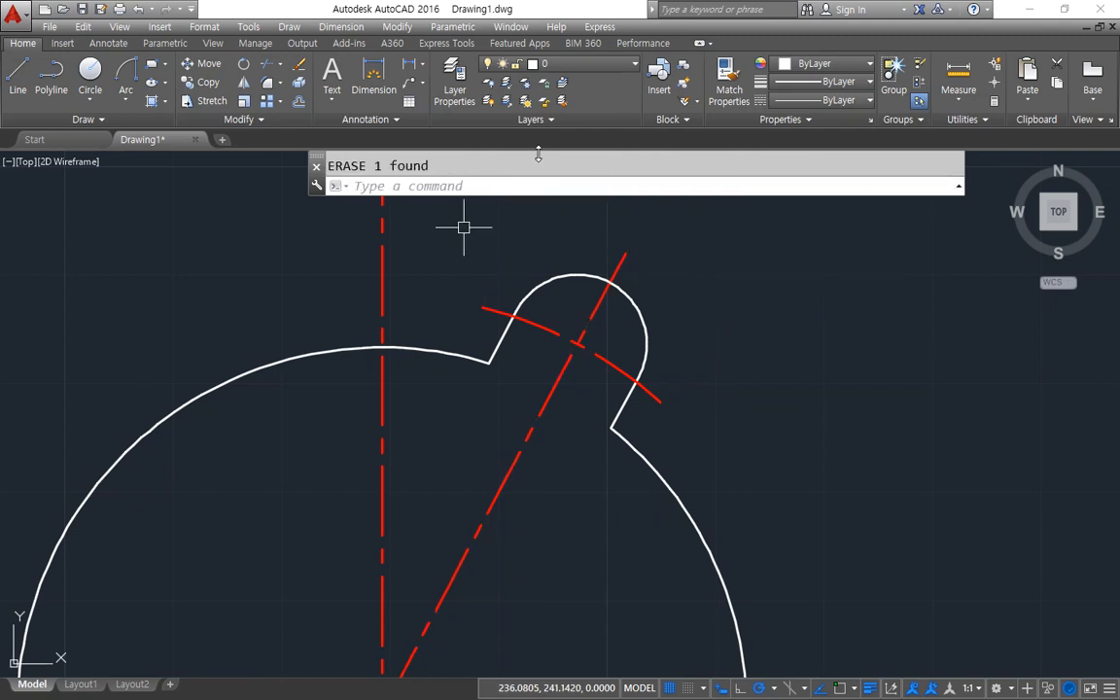
Offset the horizontal centerline downward by 45.
scroll(605, 424, down, 2)
middle_drag(583, 506, 574, 390)
scroll(574, 390, down, 2)
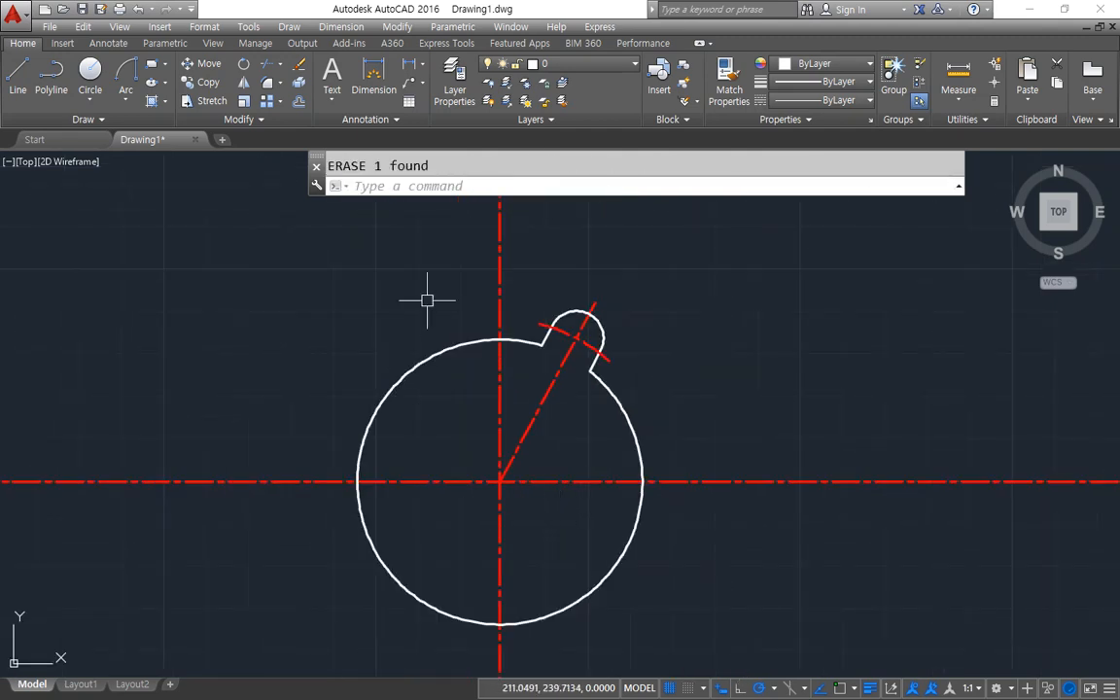
middle_drag(548, 477, 555, 393)
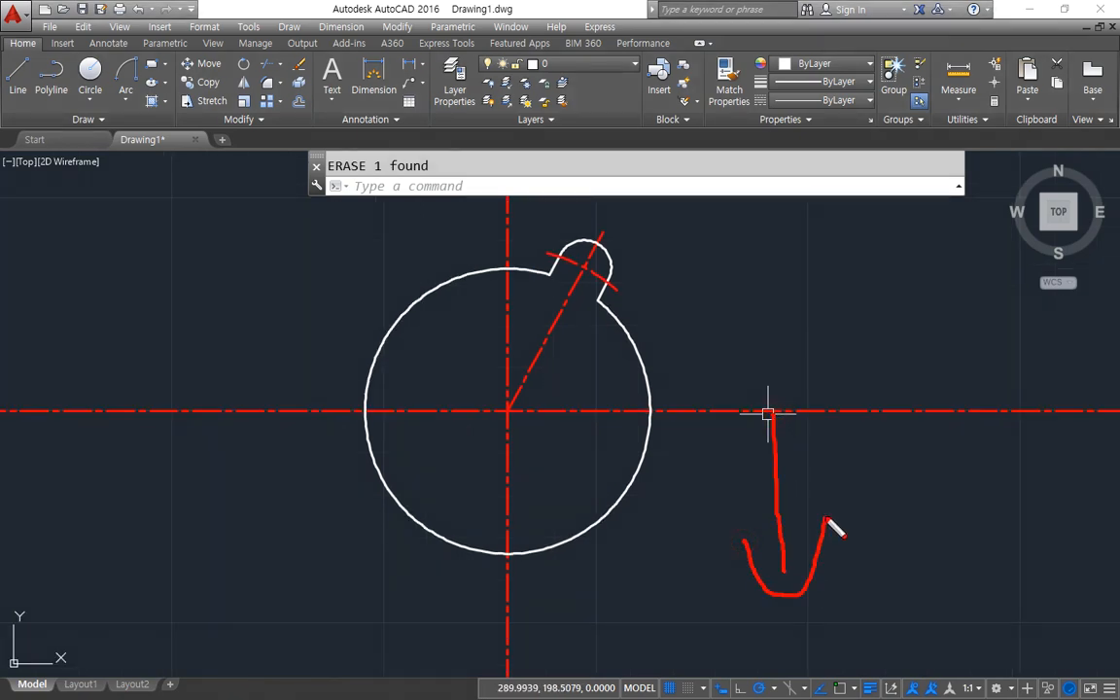
text(o)
key(Return)
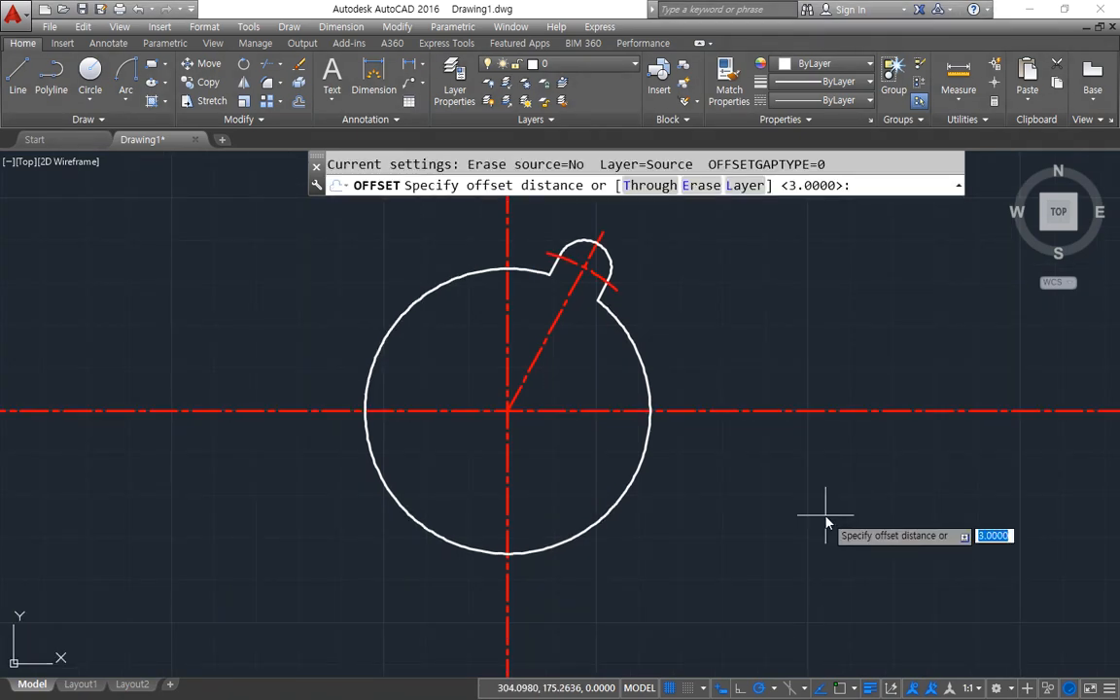
text(45)
key(Return)
click(774, 410)
click(759, 573)
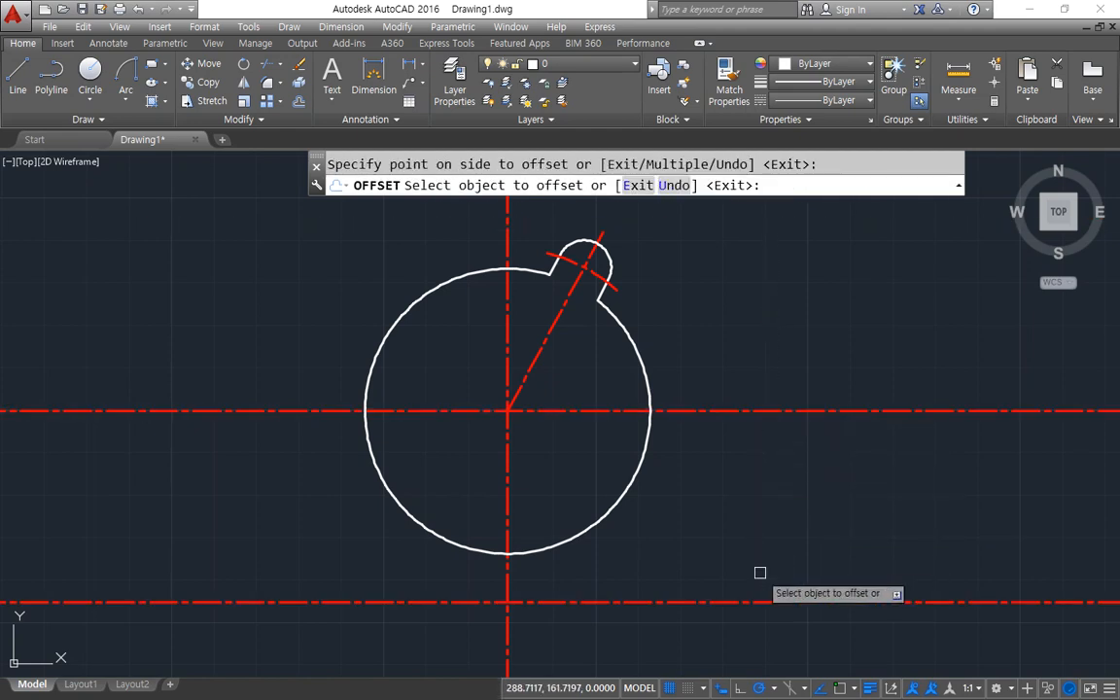
middle_drag(680, 576, 688, 472)
key(Return)
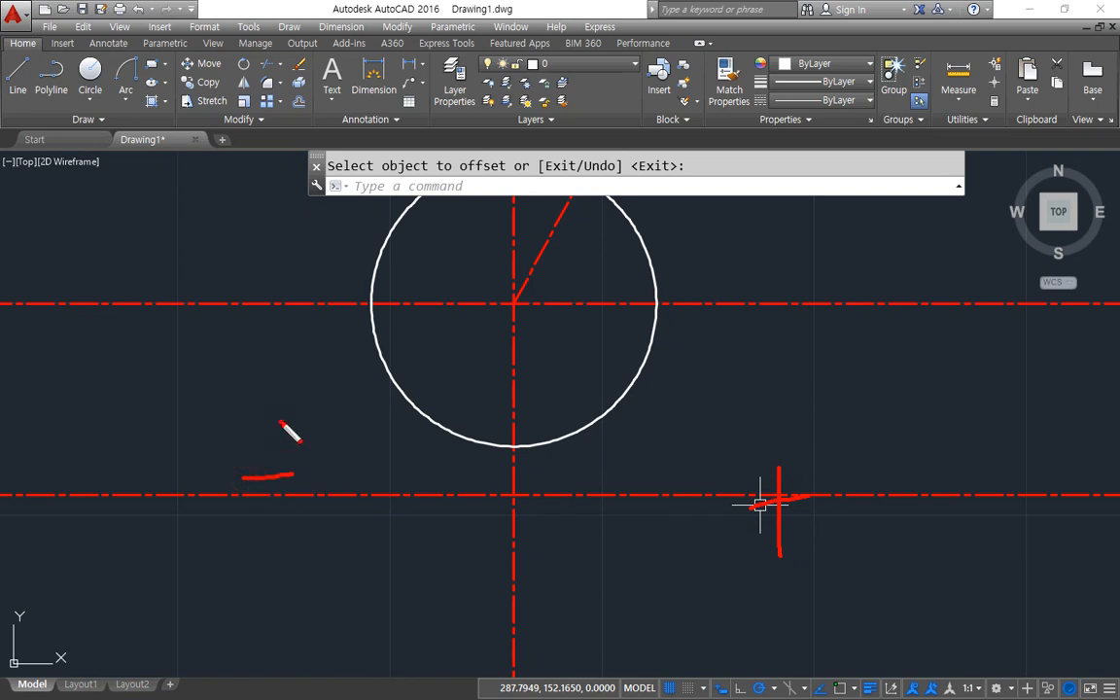
Offset the vertical centerline by 84 to both sides.
right_click(428, 481)
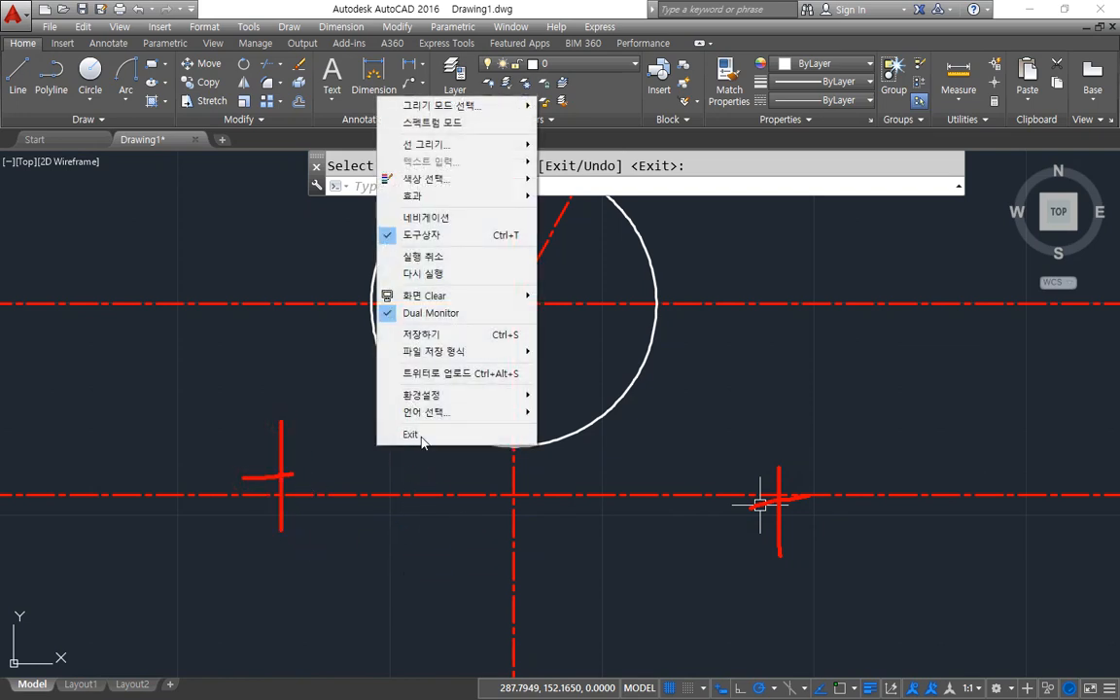
click(386, 433)
key(Return)
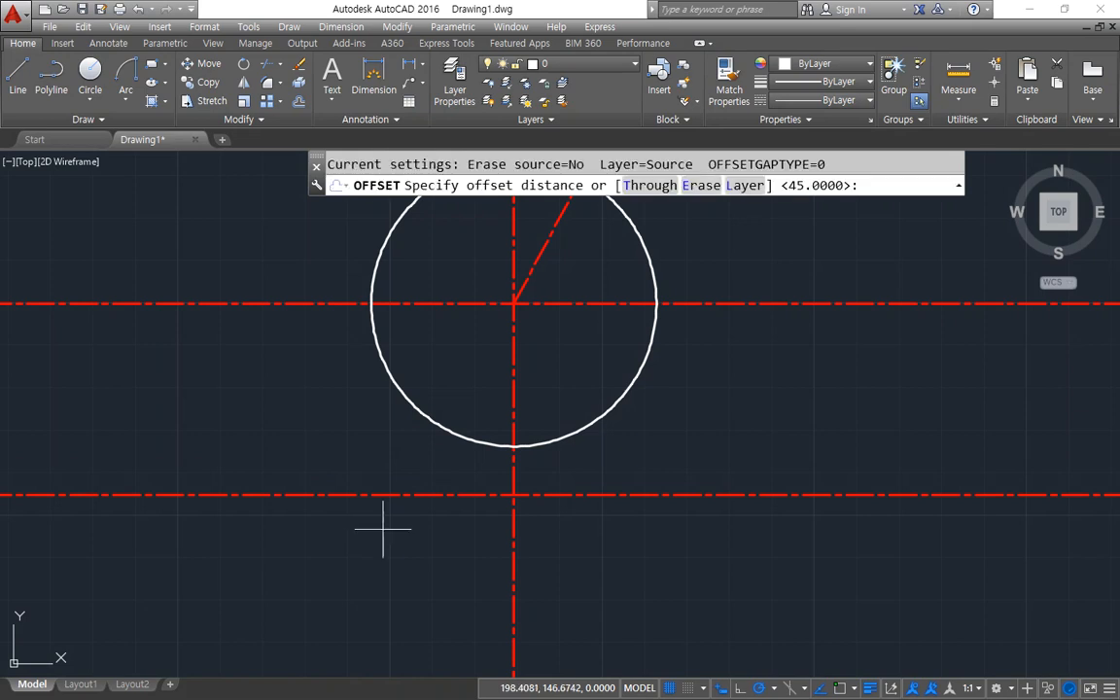
text(84)
key(Return)
click(512, 546)
click(670, 555)
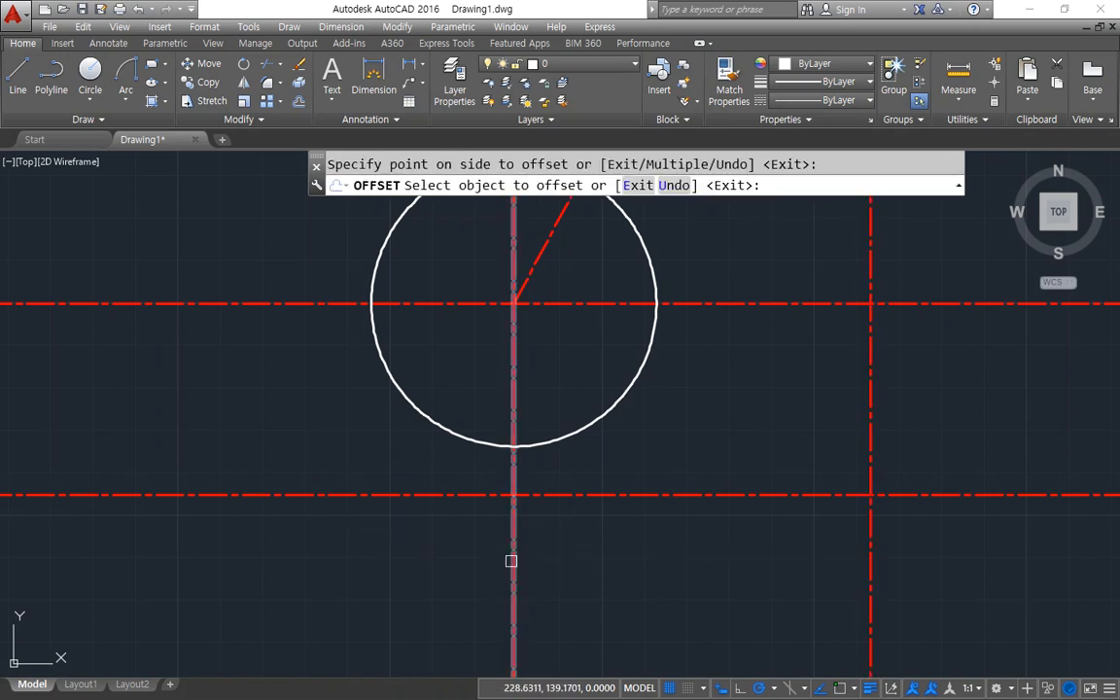
click(403, 557)
key(Escape)
Draw radius 10 circles where the two 84-offset vertical centerlines cross the lower horizontal centerline.
text(c)
key(Return)
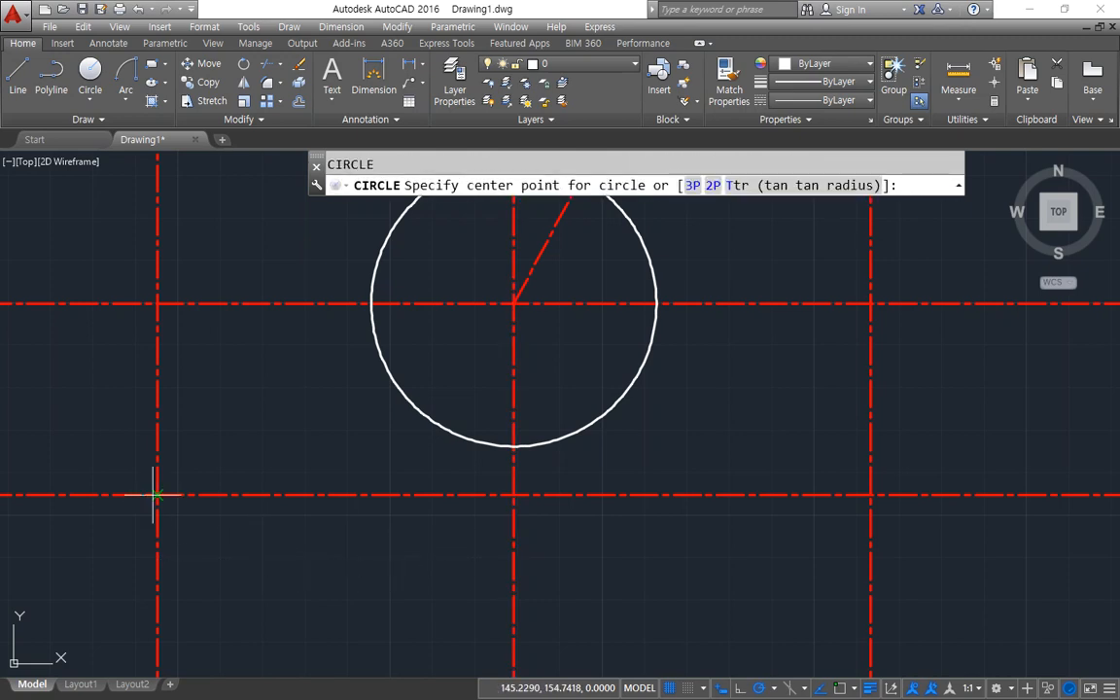
click(157, 495)
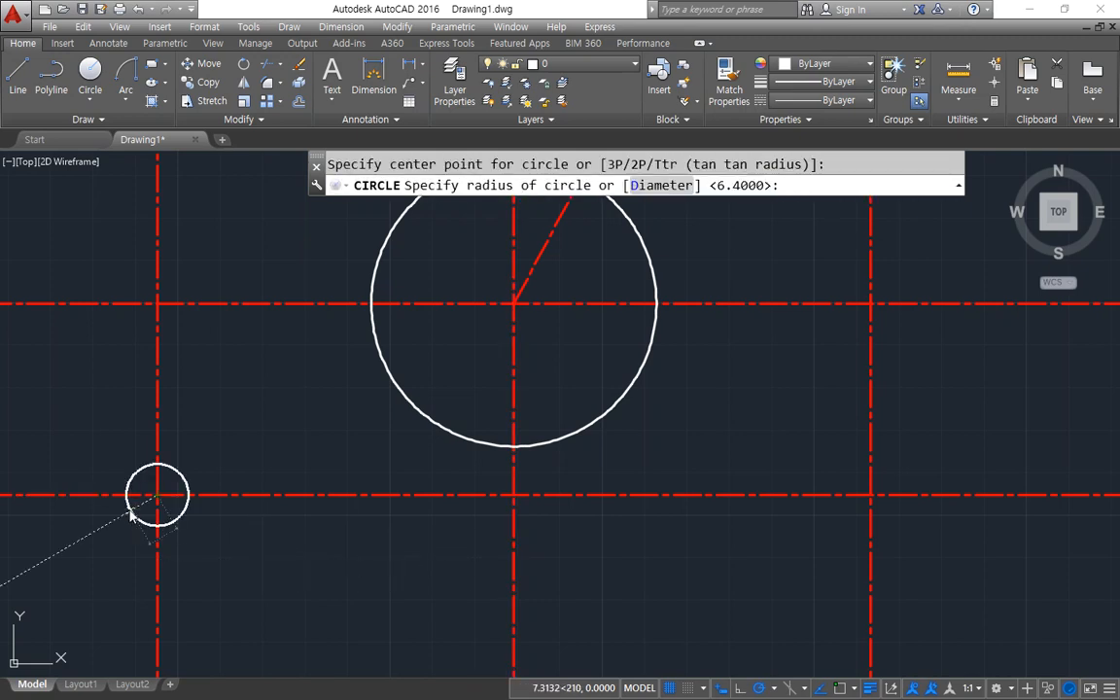
text(10)
key(Return)
key(Return)
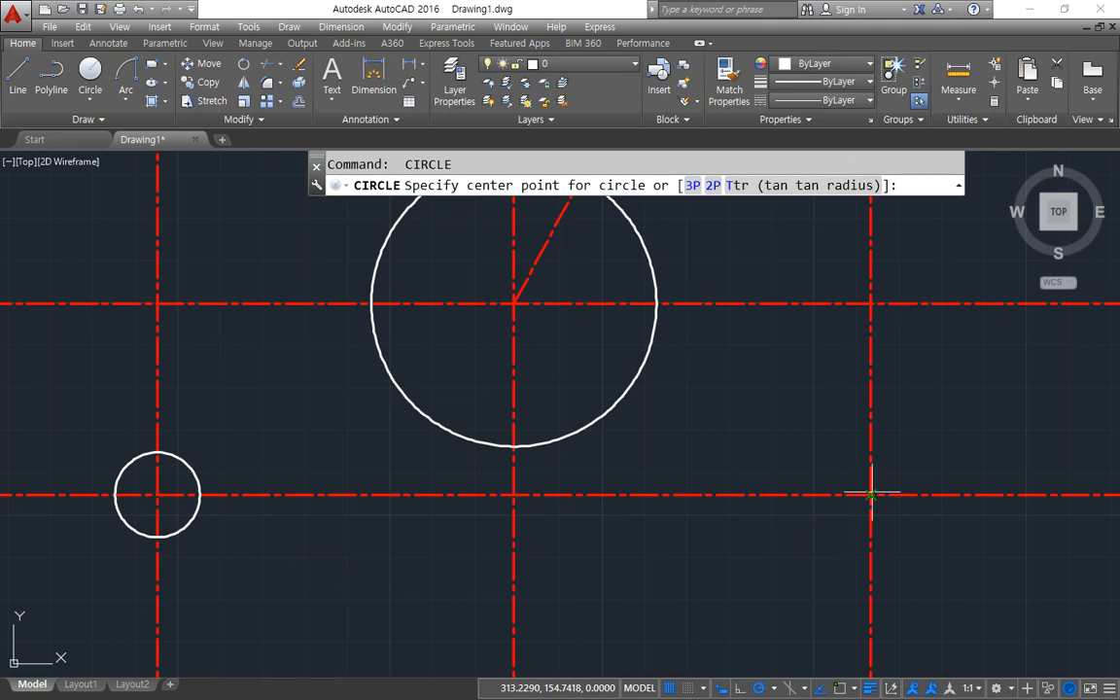
click(870, 495)
key(Return)
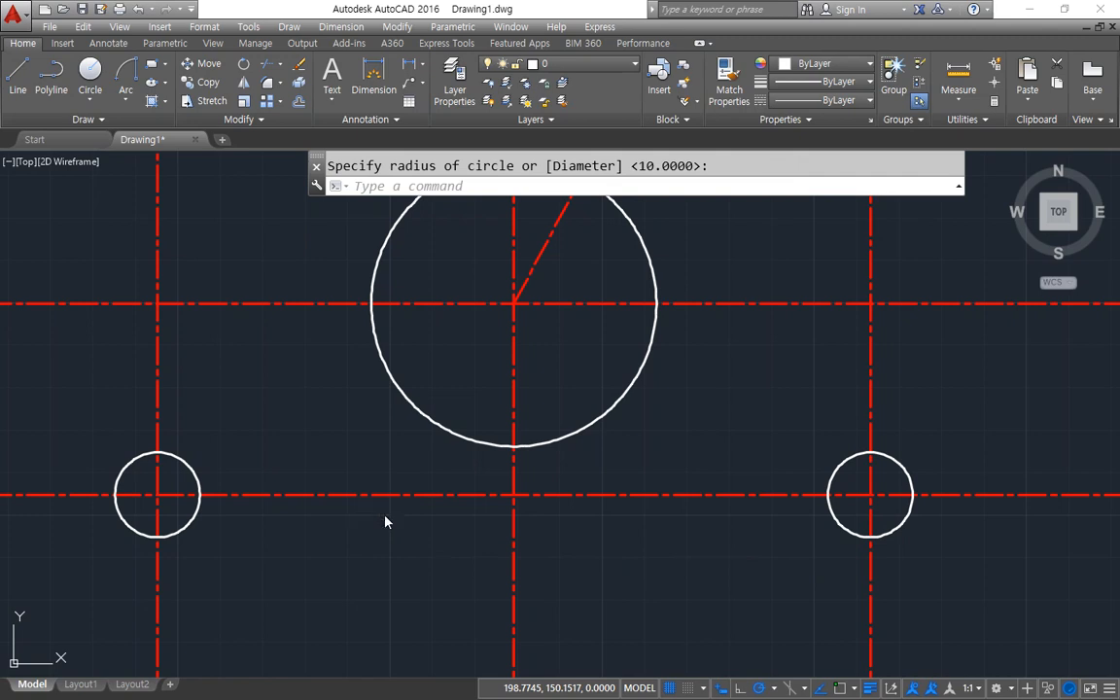
Measure the vertical distance between the two horizontal centerlines along the 84-offset centerline on the +X side.
text(di)
key(Return)
click(870, 303)
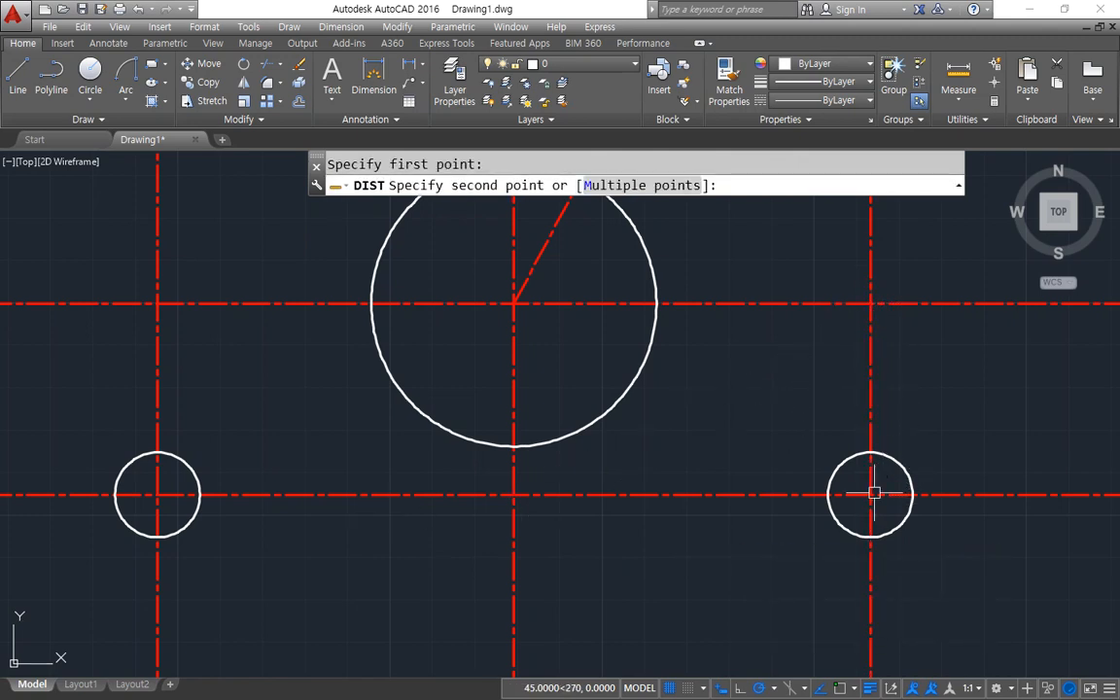
click(873, 493)
key(Escape)
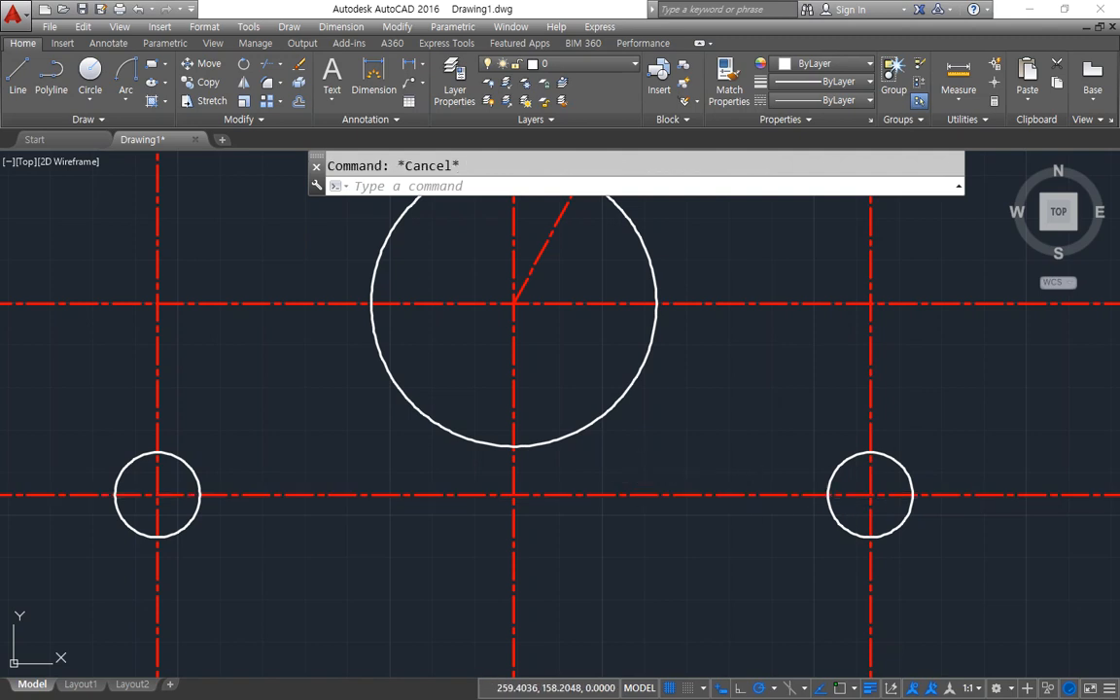
Draw a concentric radius 5 circle inside each of the two radius 10 circles.
text(c)
key(Return)
click(157, 495)
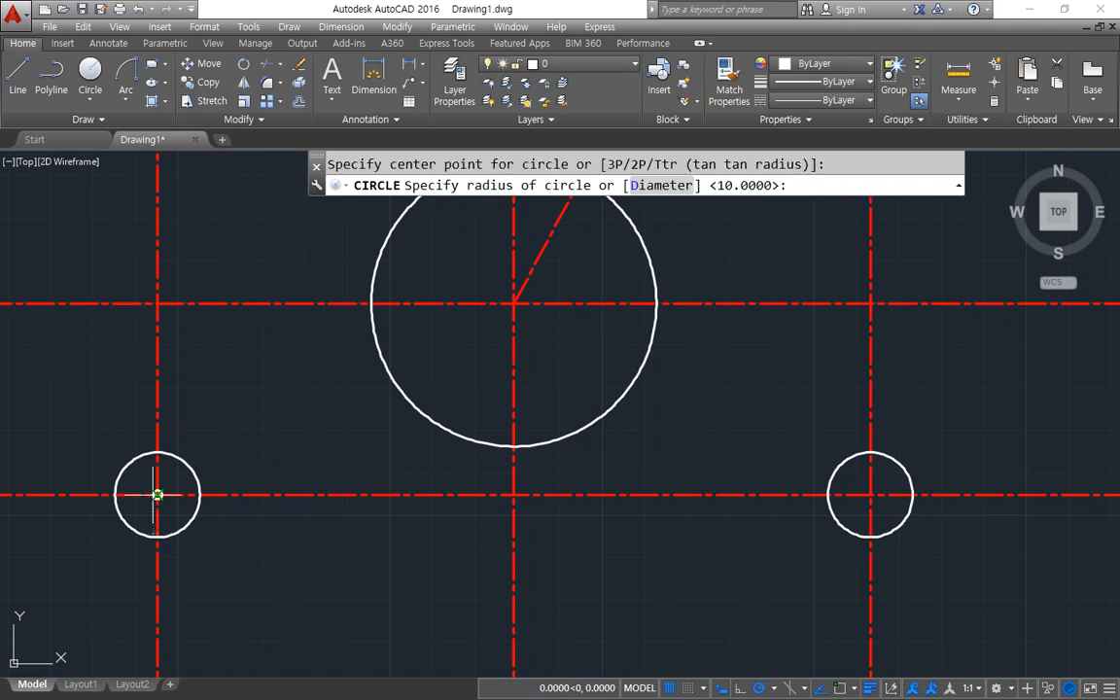
text(5)
key(Return)
key(Return)
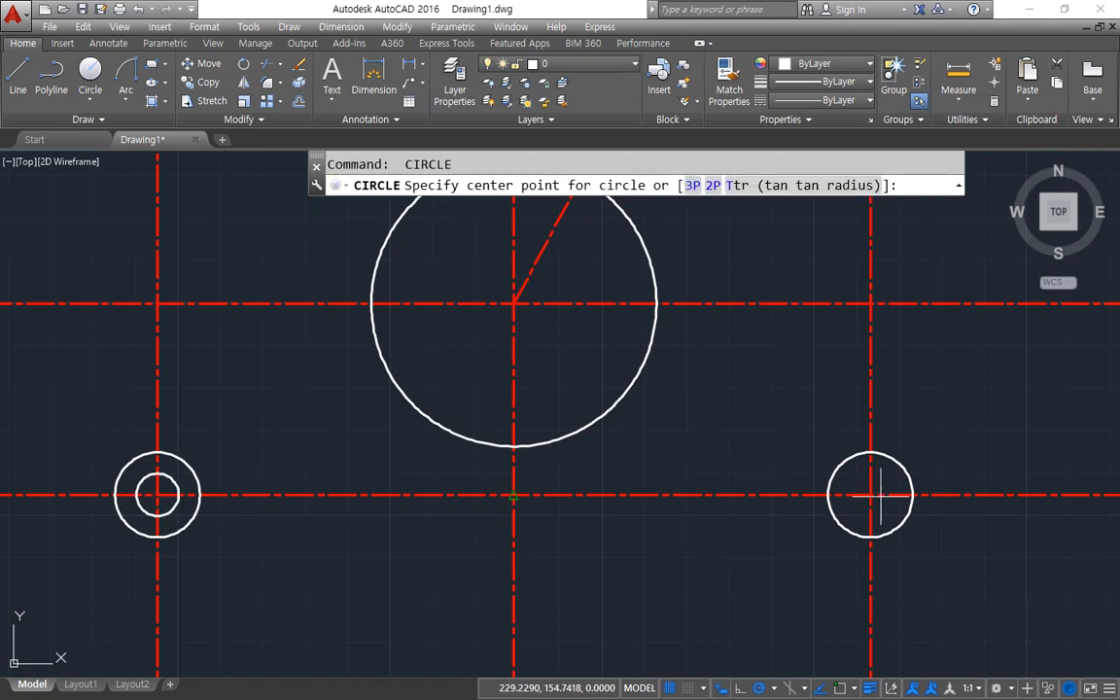
click(870, 496)
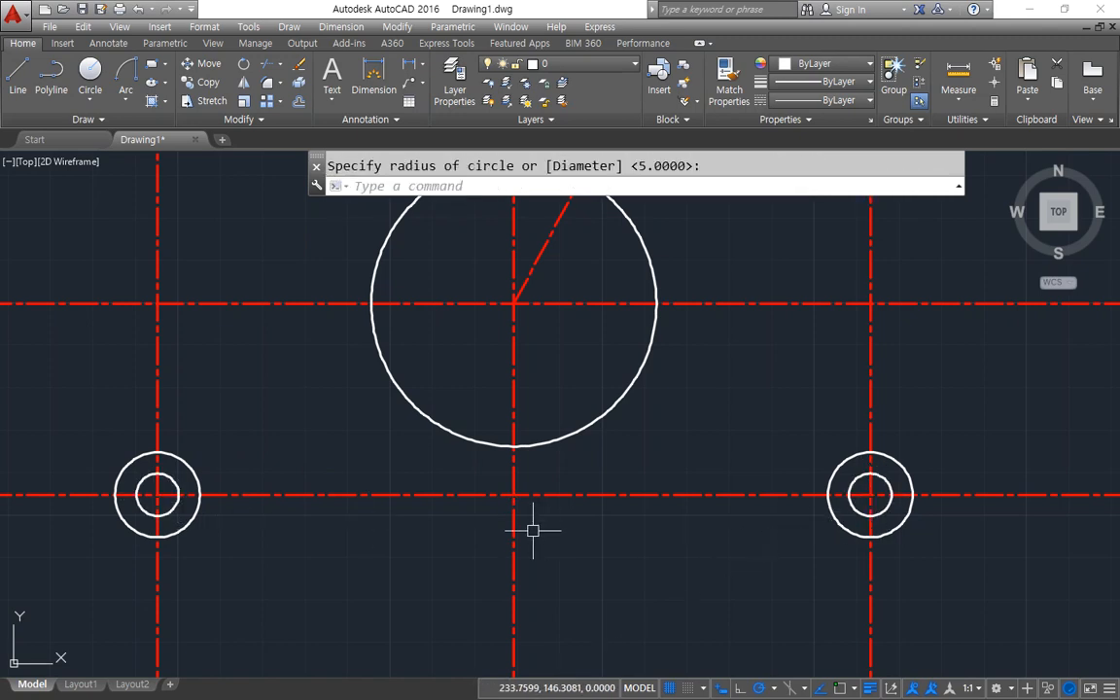
key(Return)
Offset the lower horizontal centerline downward by 10.
text(o)
key(Return)
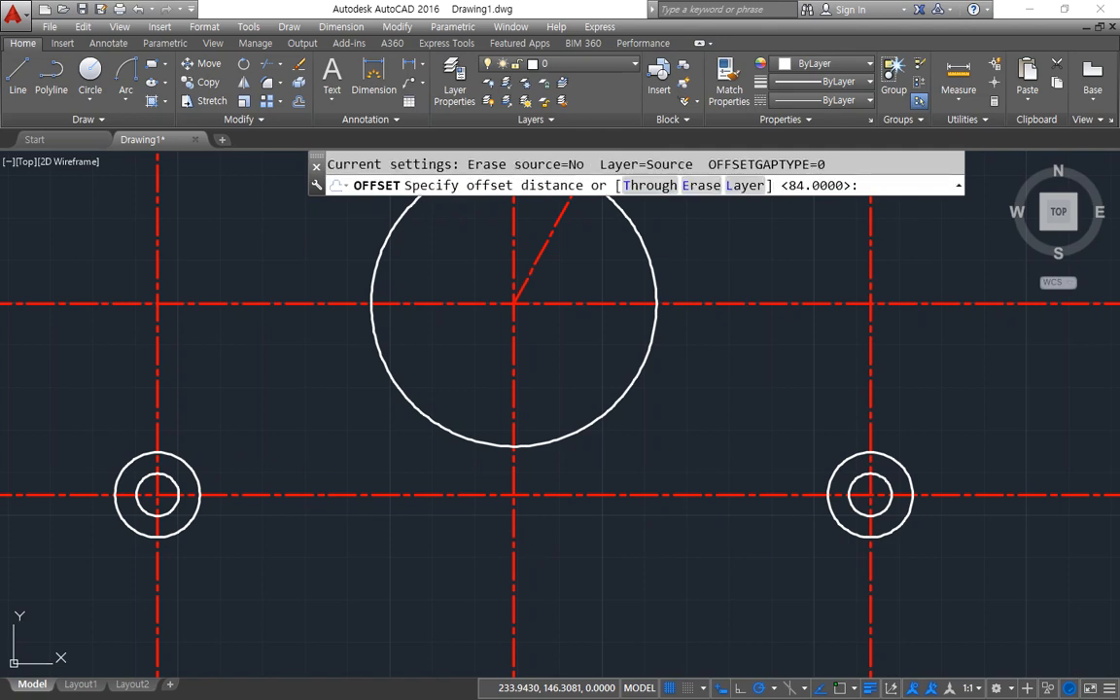
text(10)
key(Return)
click(592, 495)
click(595, 533)
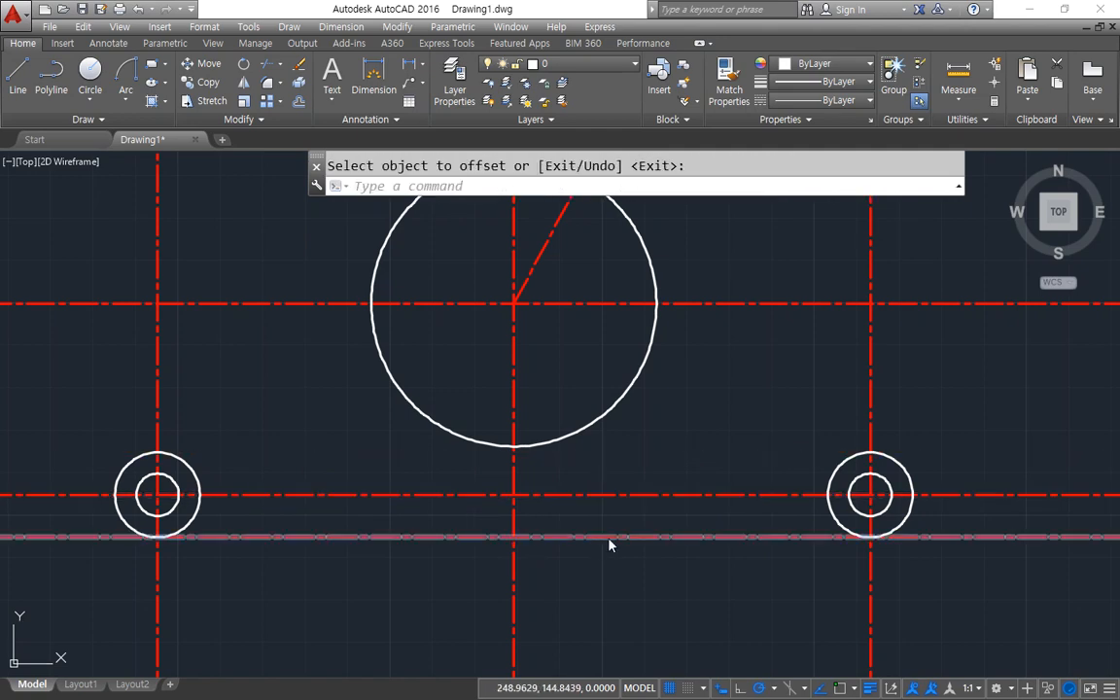
text(m)
key(Escape)
Fillet both ends of the new offset line to the radius 10 circles so it ends at their tangent points.
text(f)
key(Return)
click(820, 536)
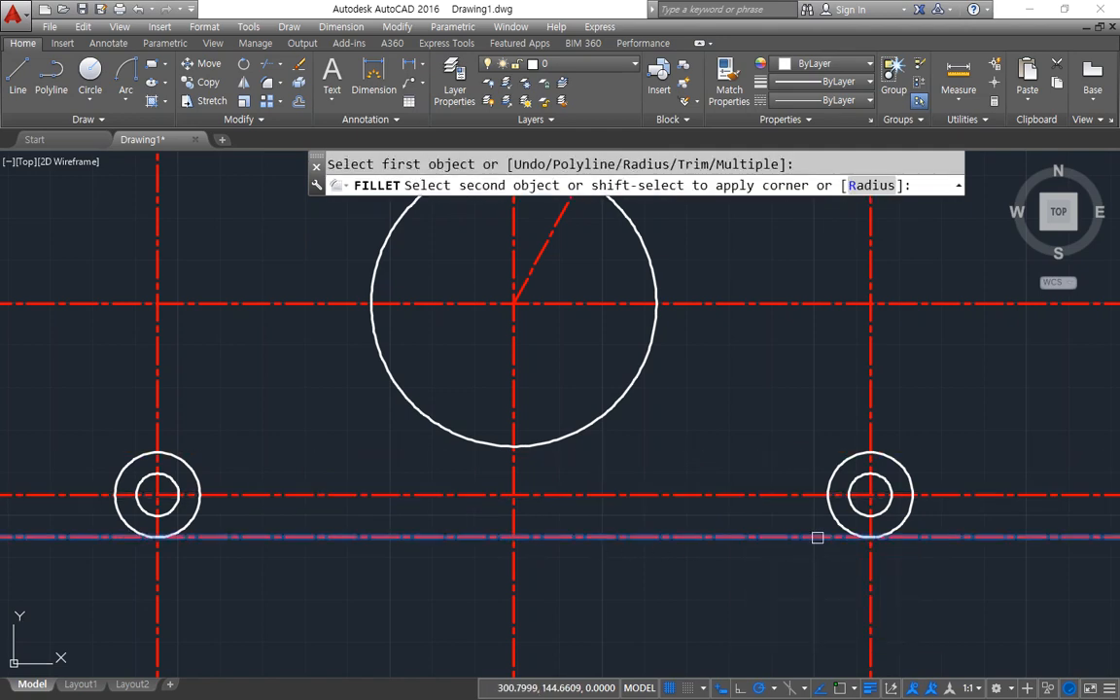
click(897, 525)
key(Return)
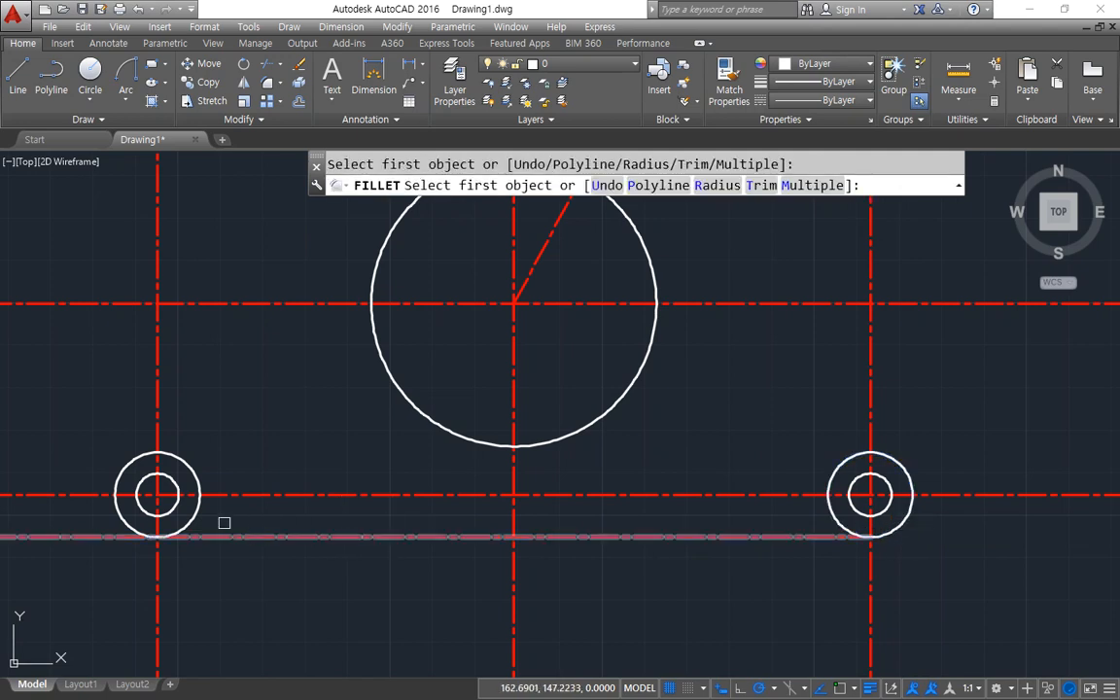
click(199, 536)
click(215, 532)
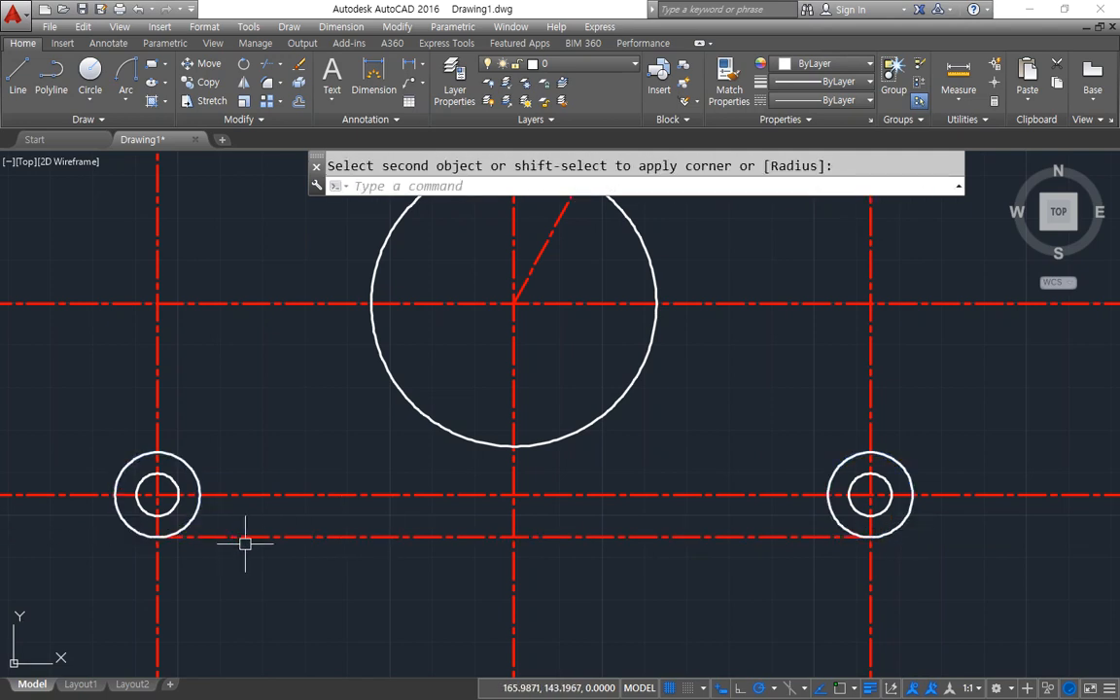
Match the properties of the radius 10 circle onto the shortened line below the circles.
text(ma)
key(Return)
click(191, 521)
click(224, 535)
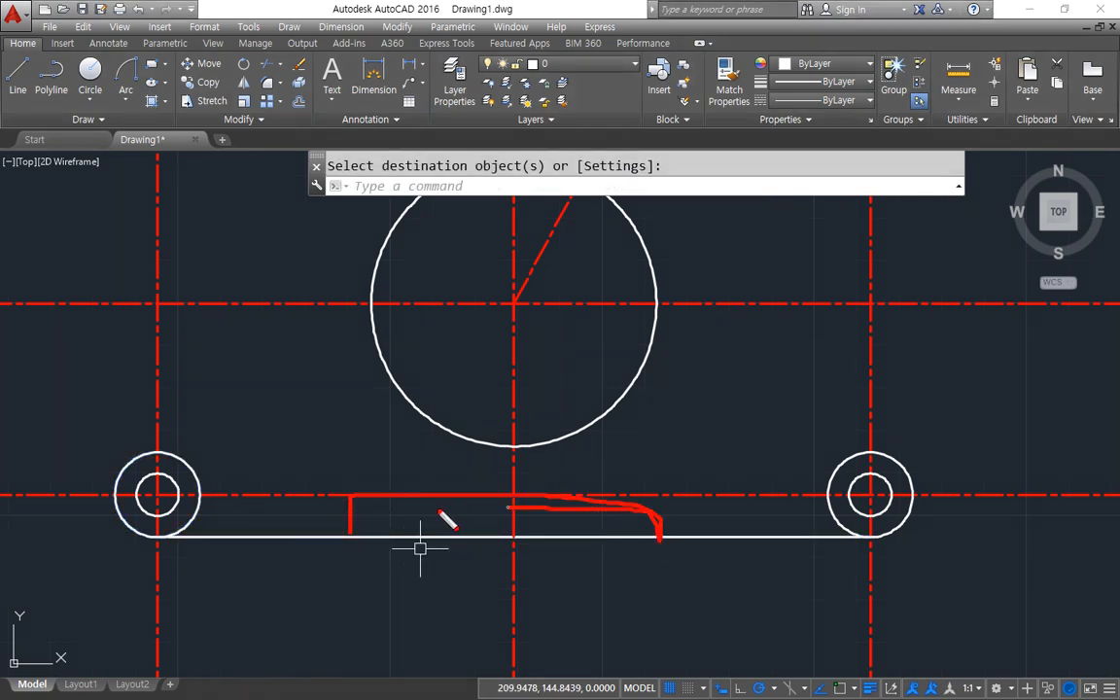
key(Escape)
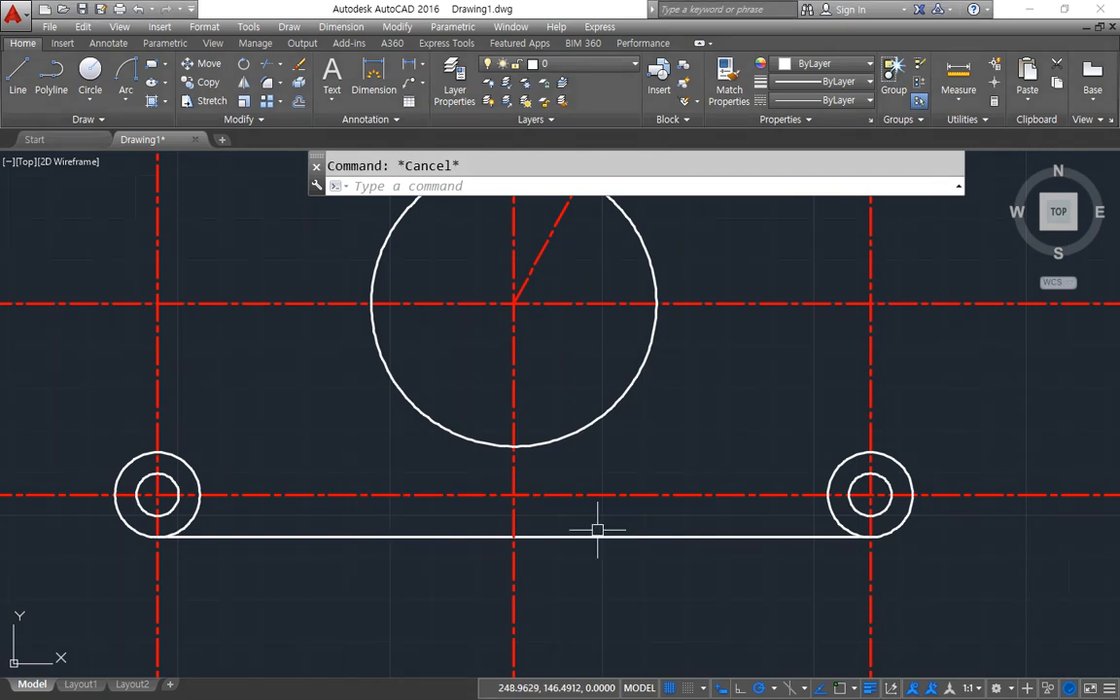
Offset both radius 10 circles outward by 3.
text(o)
key(Return)
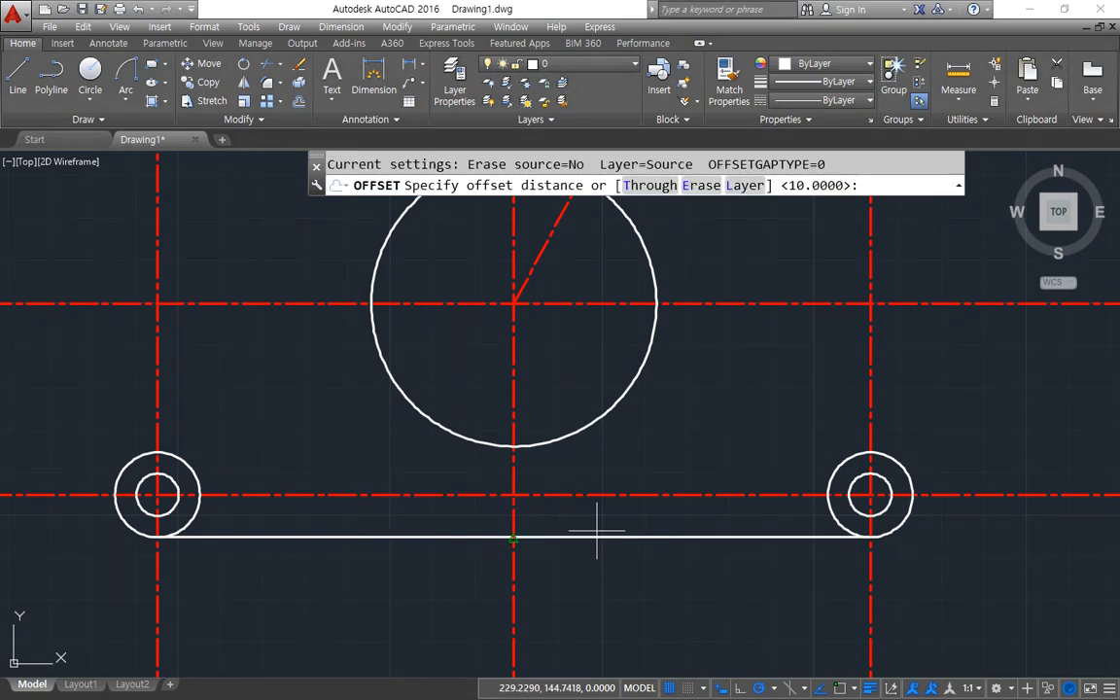
text(2.5)
key(Return)
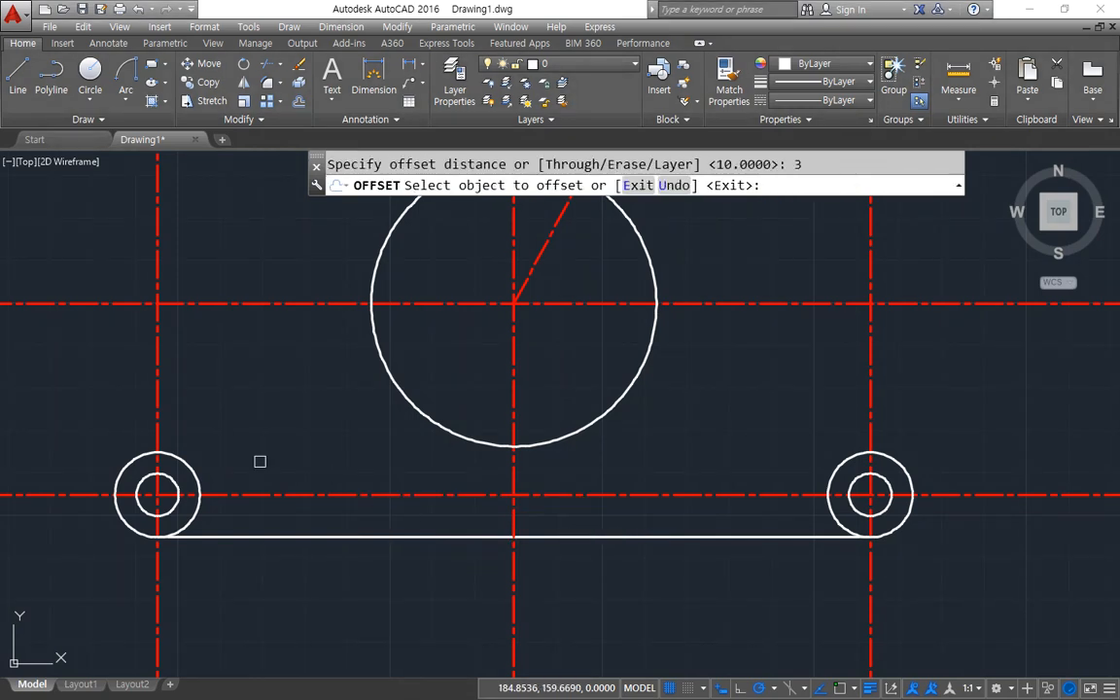
click(182, 465)
click(214, 427)
click(834, 469)
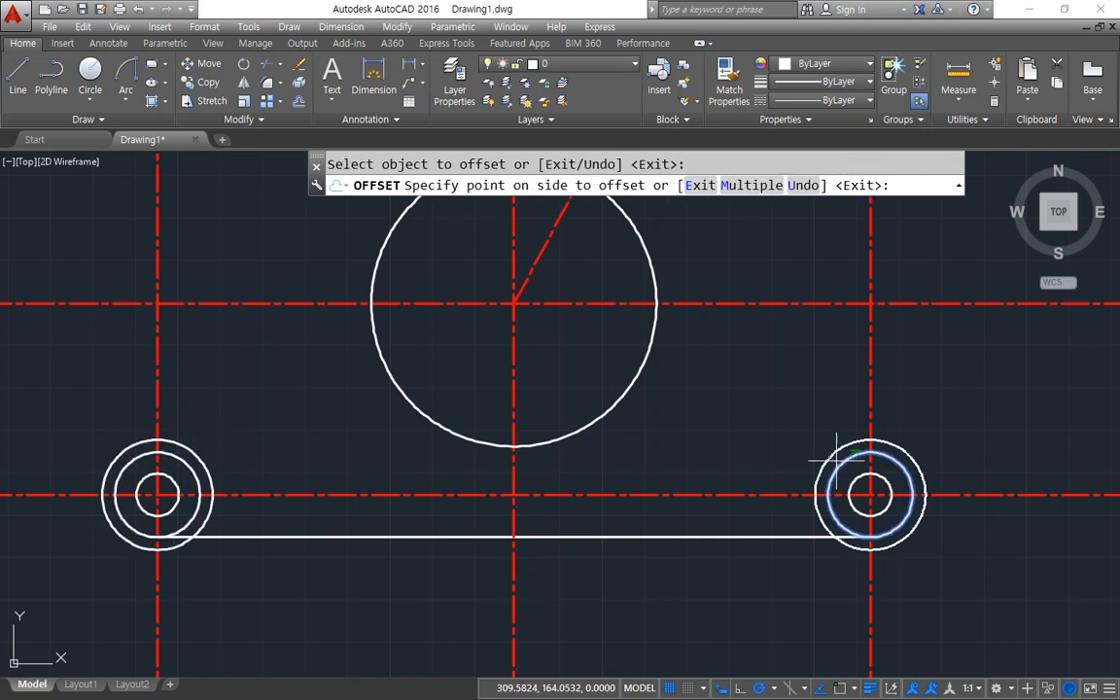
click(828, 446)
key(Escape)
Trim the lower horizontal and 84-offset vertical centerlines outside the two offset circles.
text(tr)
key(Return)
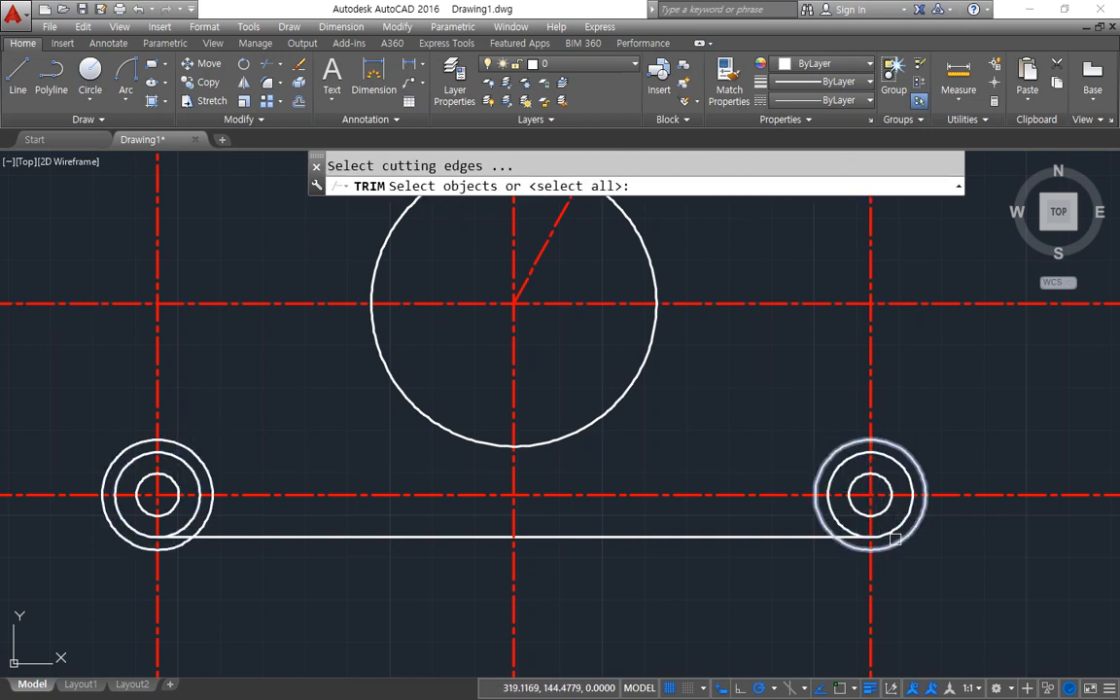
click(897, 542)
click(196, 539)
key(Return)
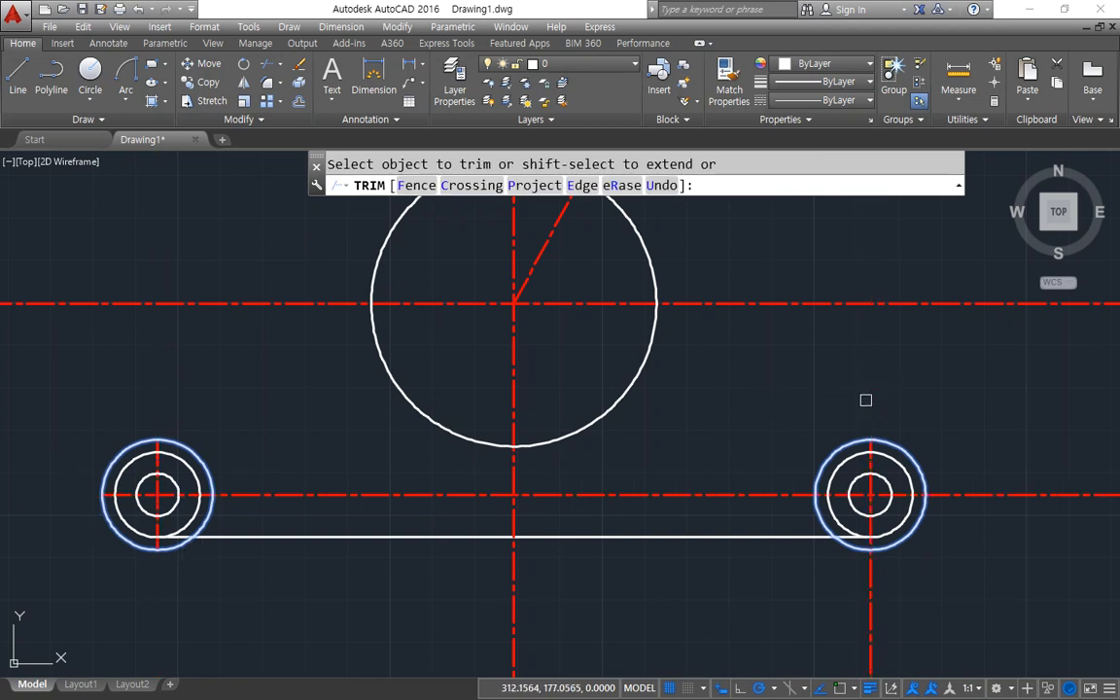
click(876, 598)
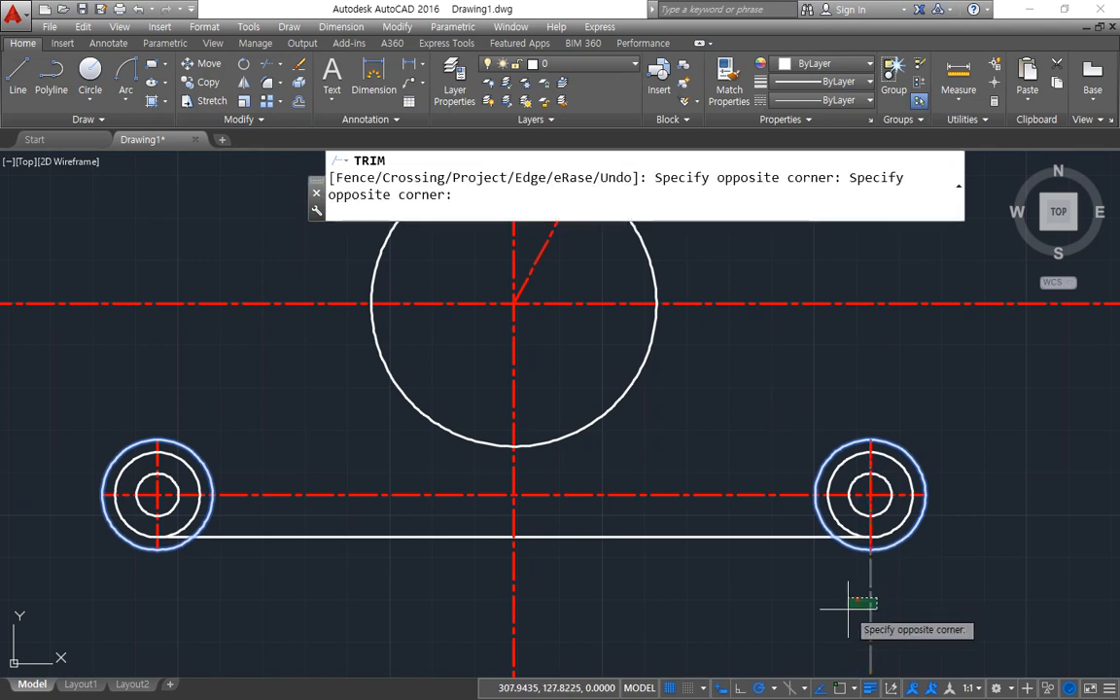
click(862, 608)
key(Return)
Erase the two outer offset circles used as trimming boundaries.
click(888, 546)
click(131, 550)
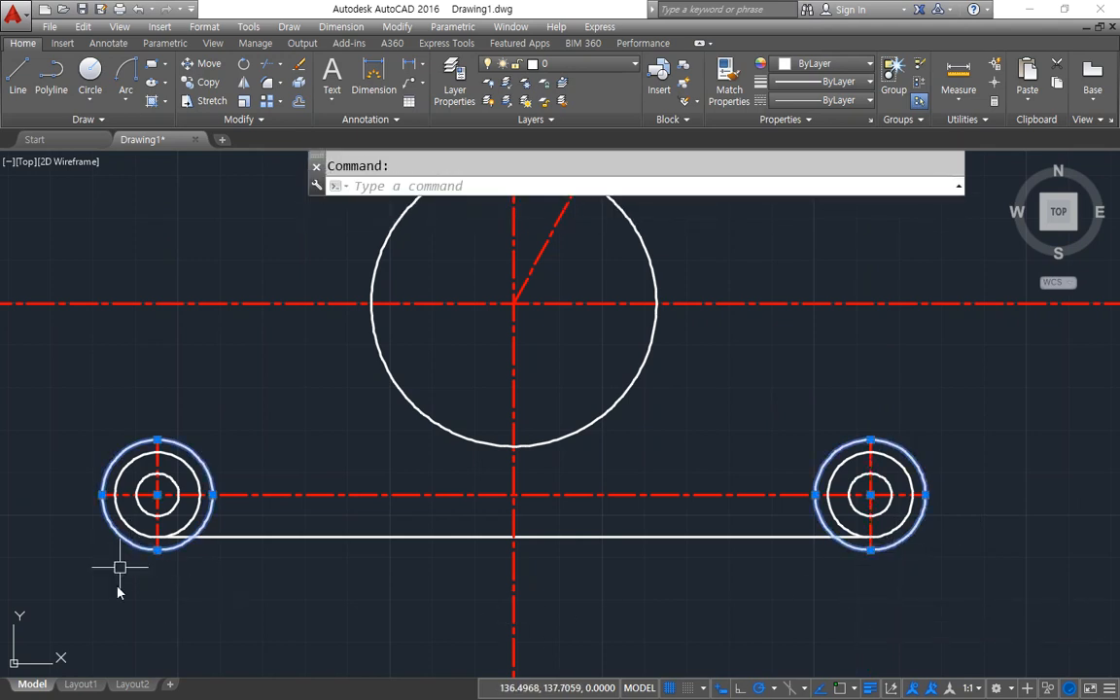
key(Delete)
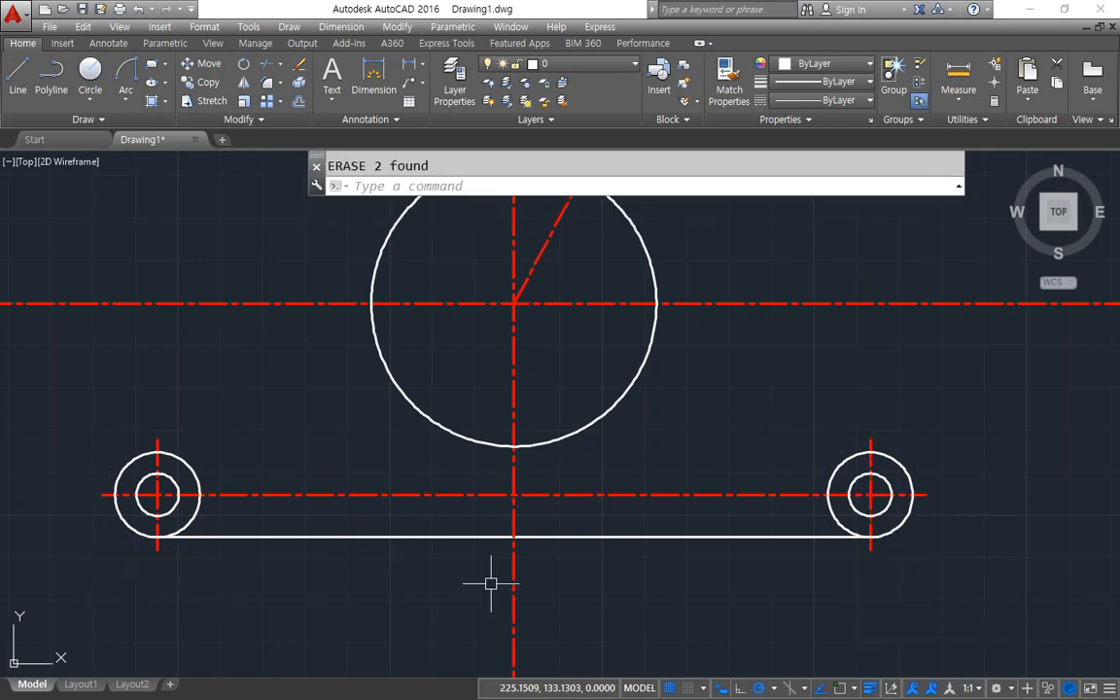
Offset the main vertical centerline by 38 to both sides.
key(Return)
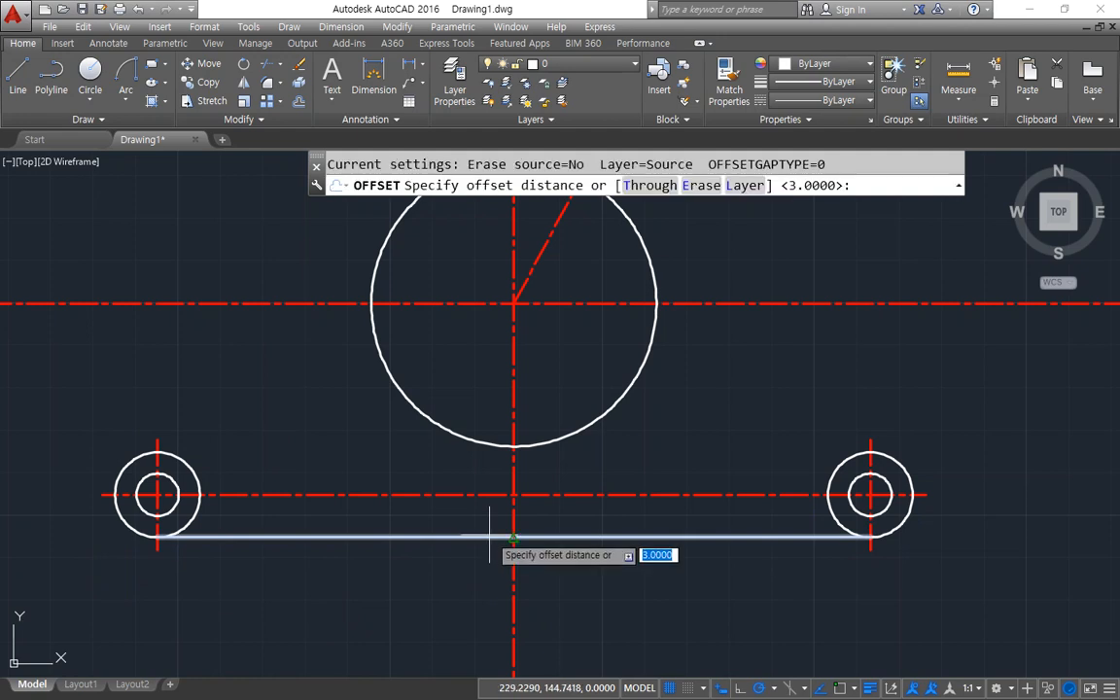
text(38)
key(Return)
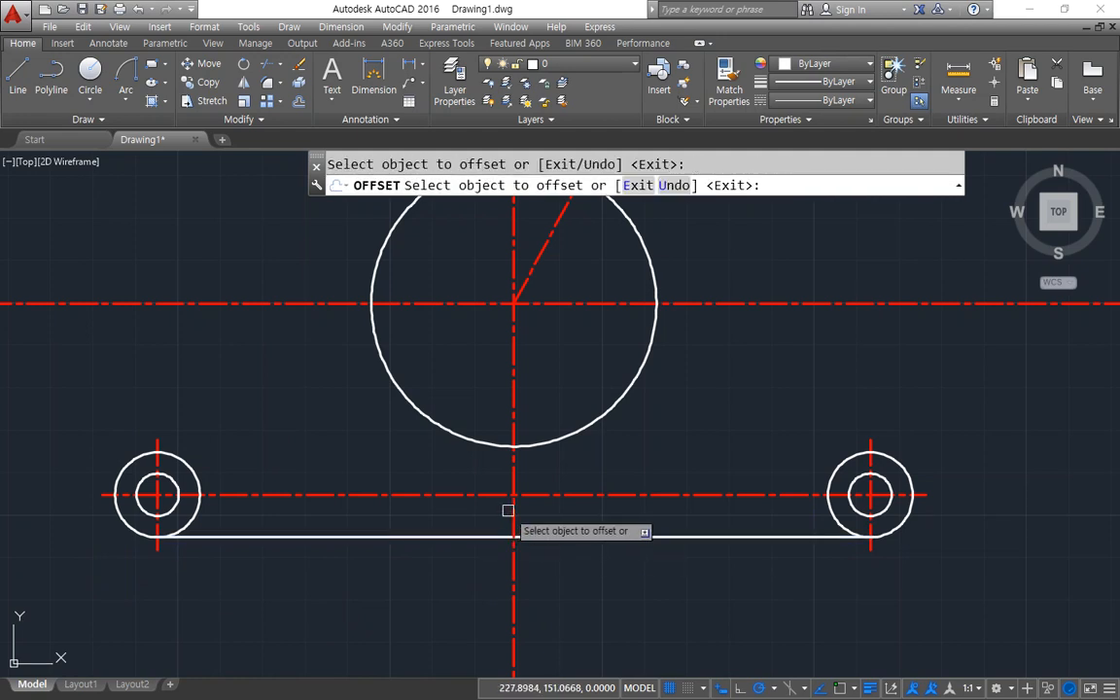
click(512, 511)
click(429, 515)
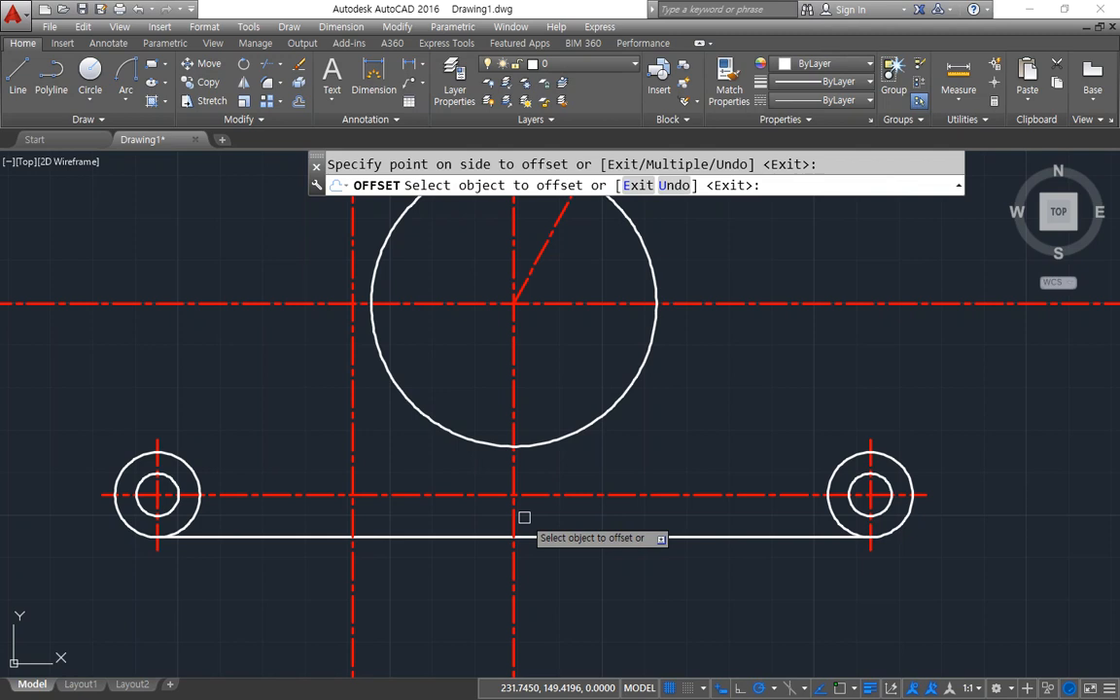
click(514, 518)
click(590, 521)
key(Return)
Offset the bottom line upward by 4.
key(Return)
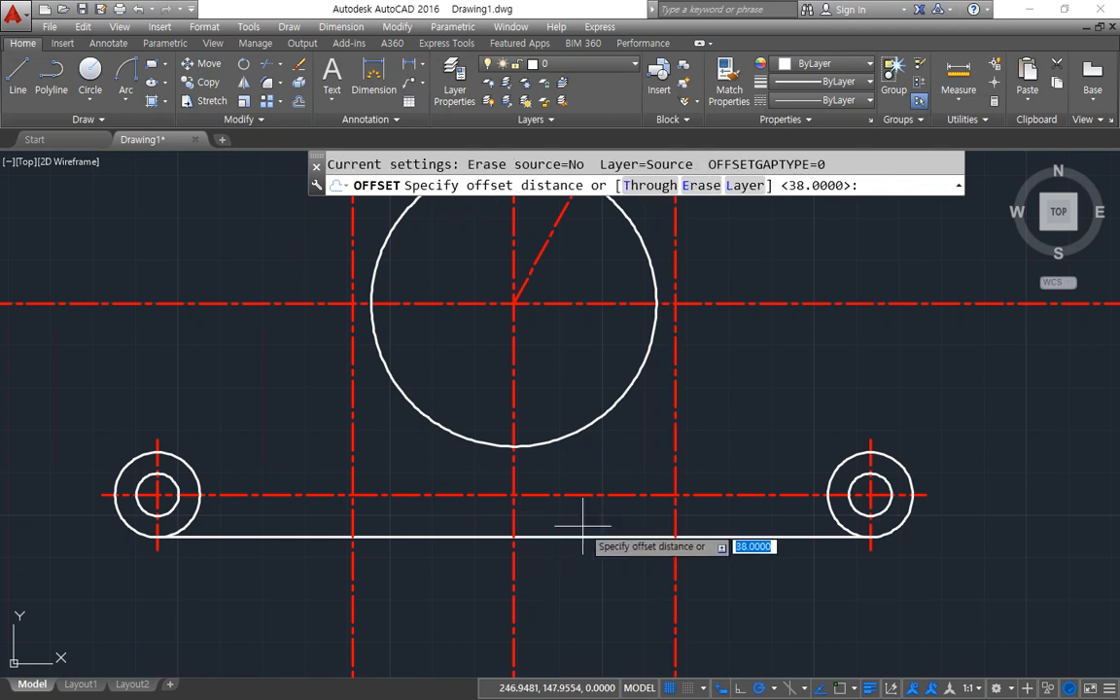
text(4)
key(Return)
click(494, 535)
click(488, 519)
key(Return)
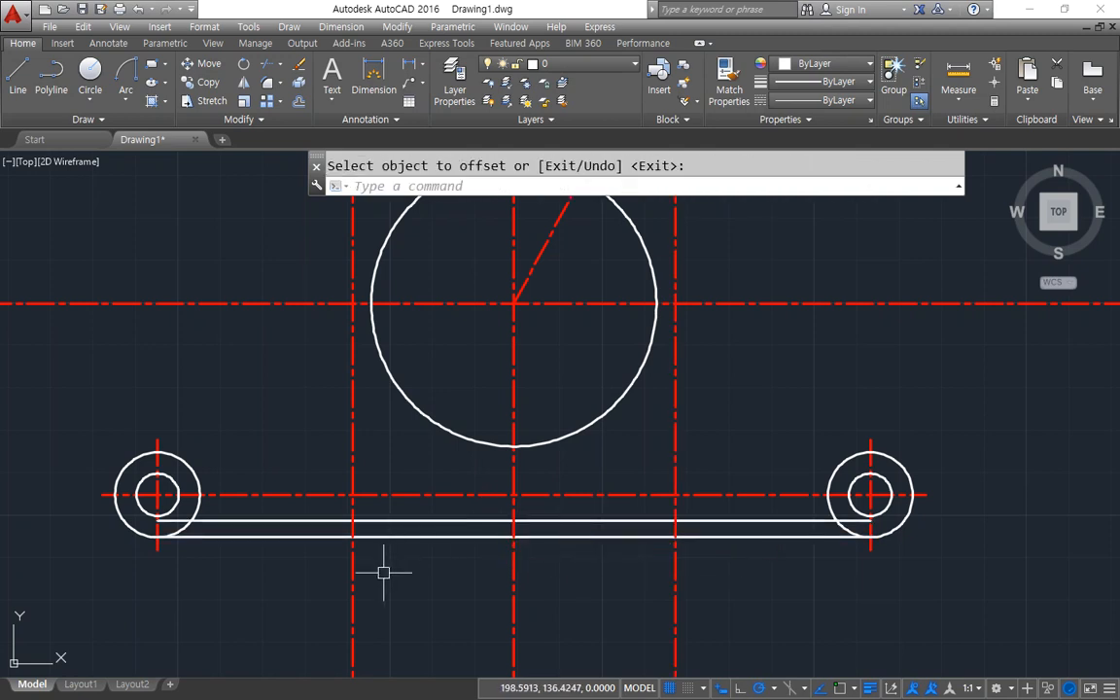
Trim the bottom line between the two vertical centerlines offset by 38.
text(tr)
key(Return)
key(Return)
click(455, 536)
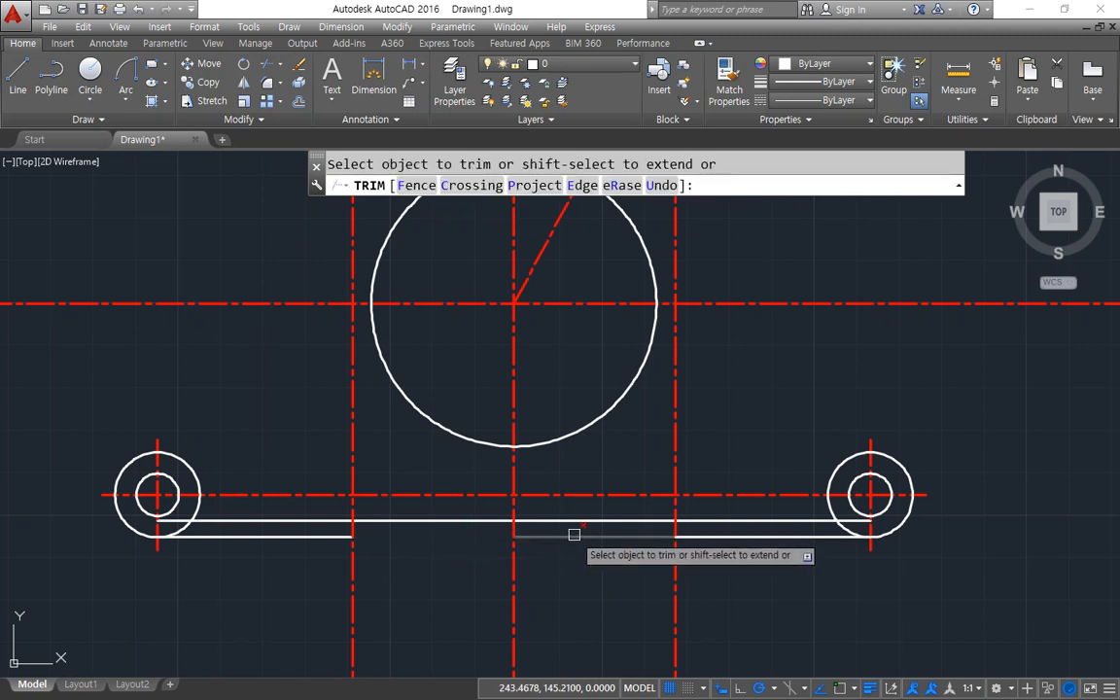
click(575, 536)
Match the properties of the bottom line onto the two vertical lines offset by 38.
text(ma)
key(Return)
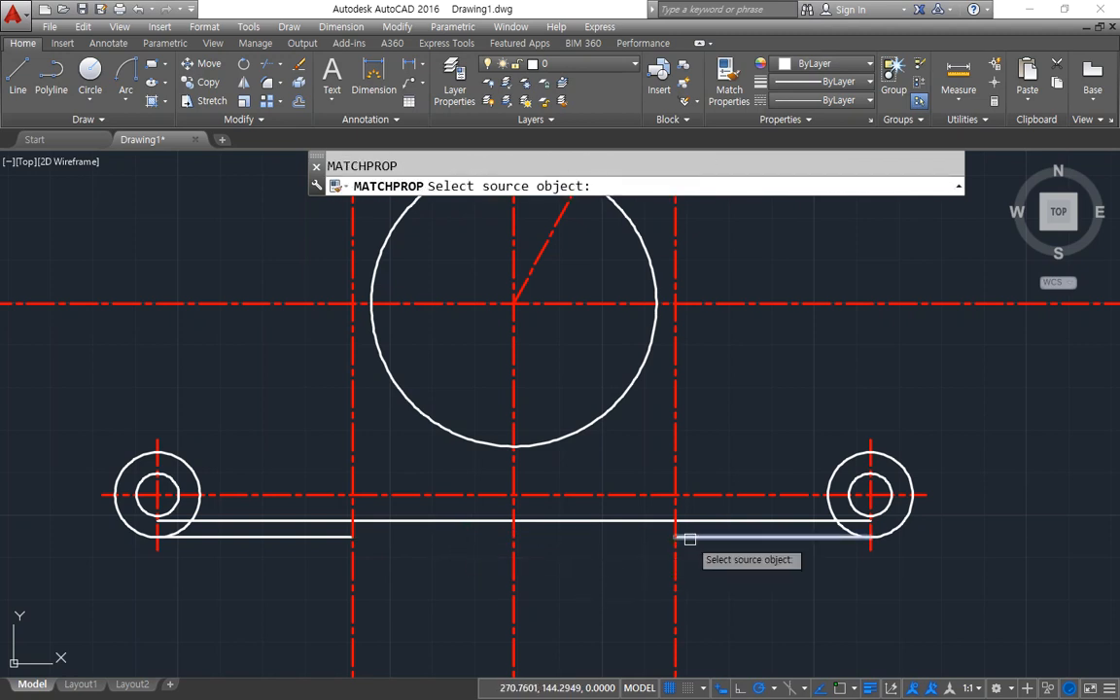
click(682, 537)
click(675, 574)
click(357, 570)
key(Return)
Fillet the bottom line segments with the two 38-offset vertical lines at radius 0 to form square corners.
scroll(359, 533, up, 2)
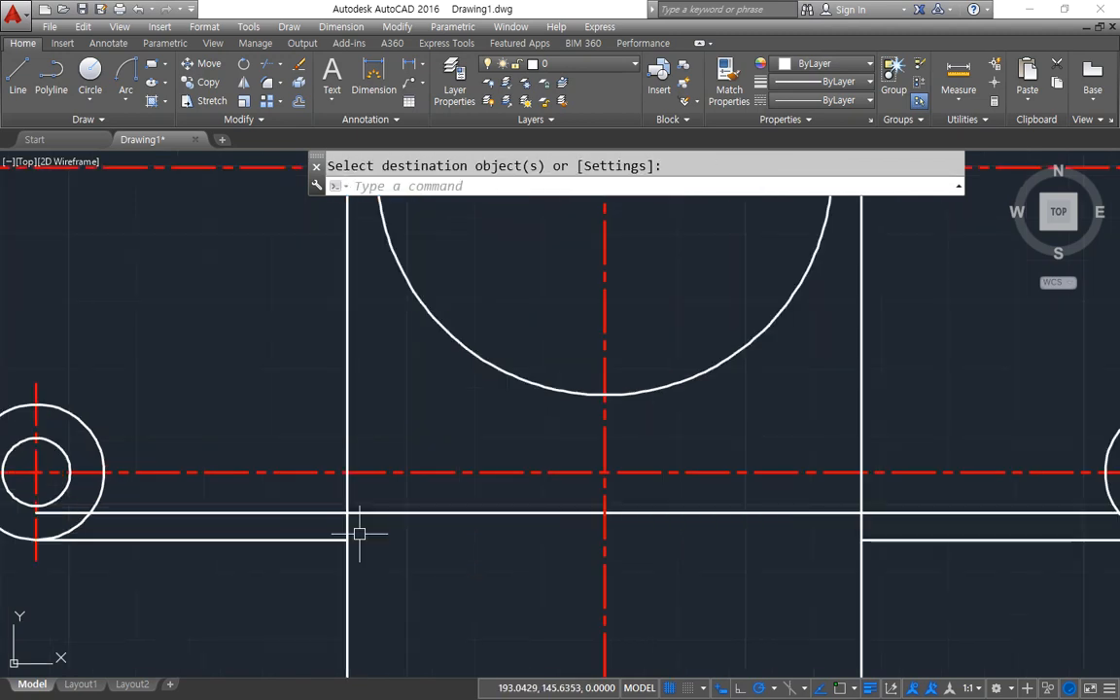
text(f)
key(Return)
click(338, 537)
click(346, 530)
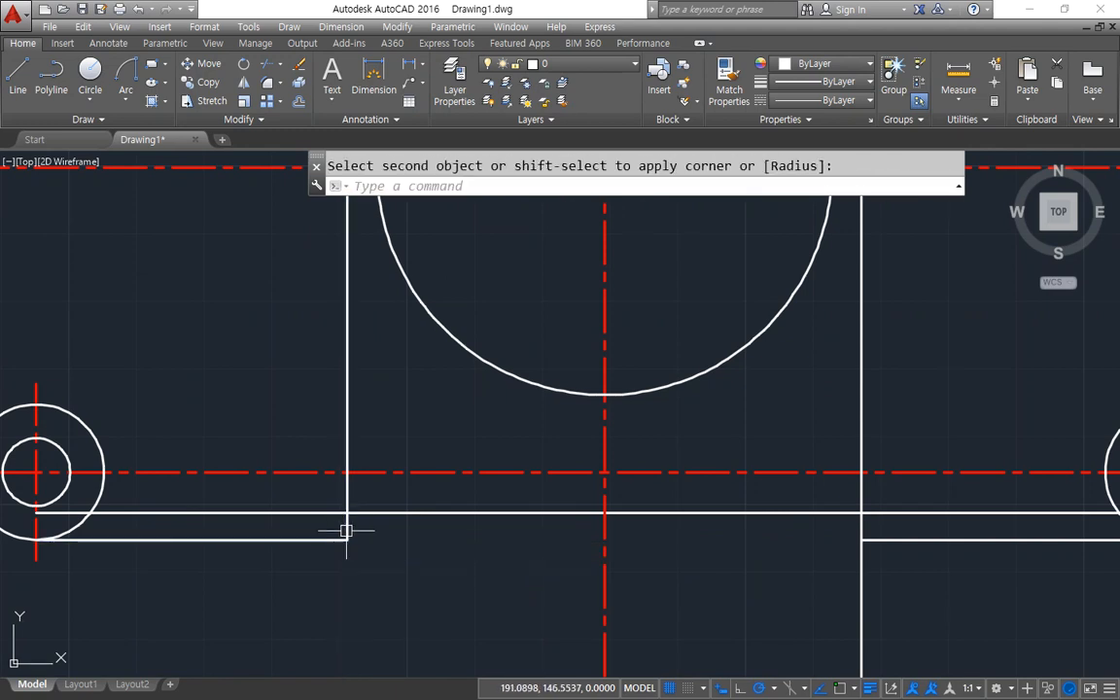
key(Return)
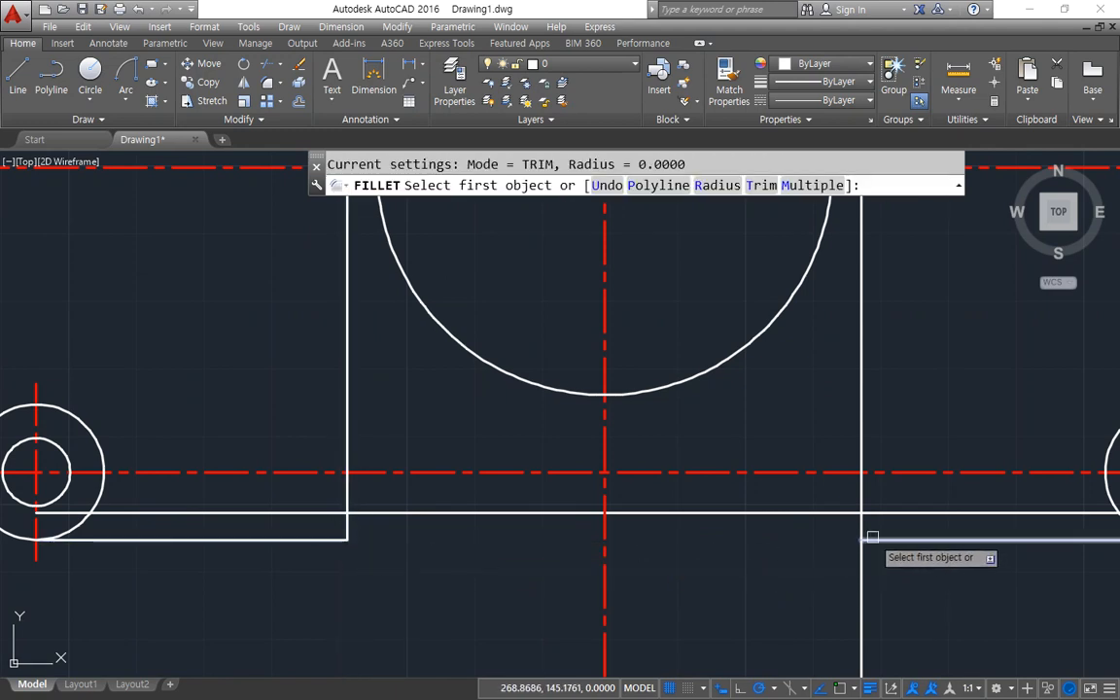
click(859, 526)
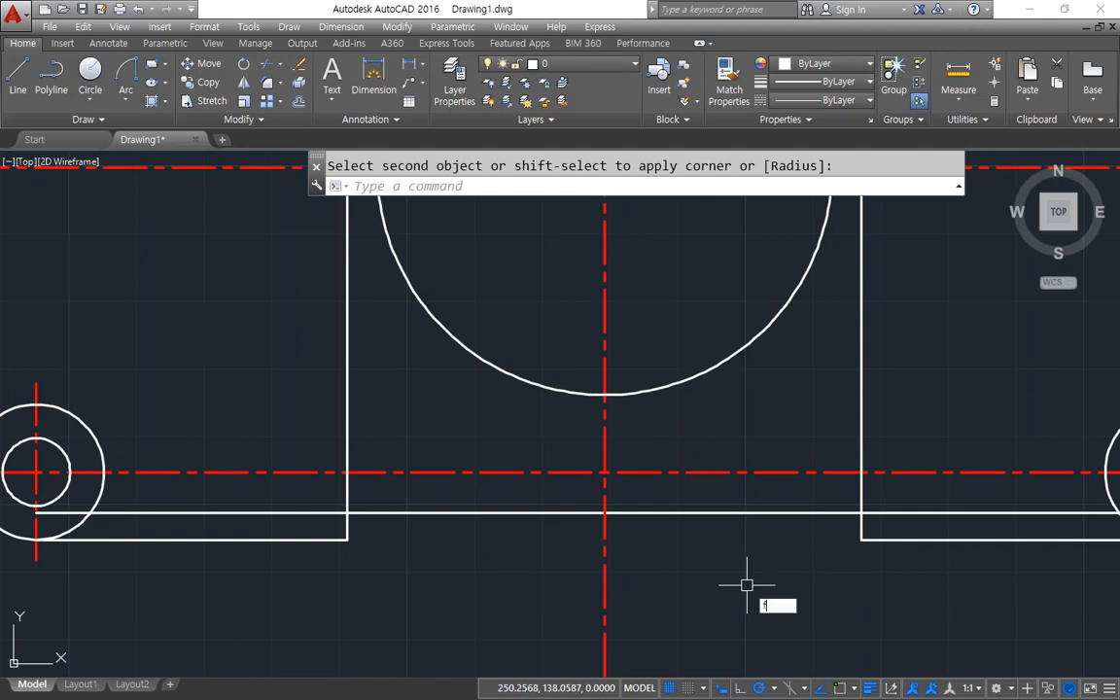
Fillet both upper corners of the bottom recess at radius 2.4.
key(Return)
text(r)
key(Return)
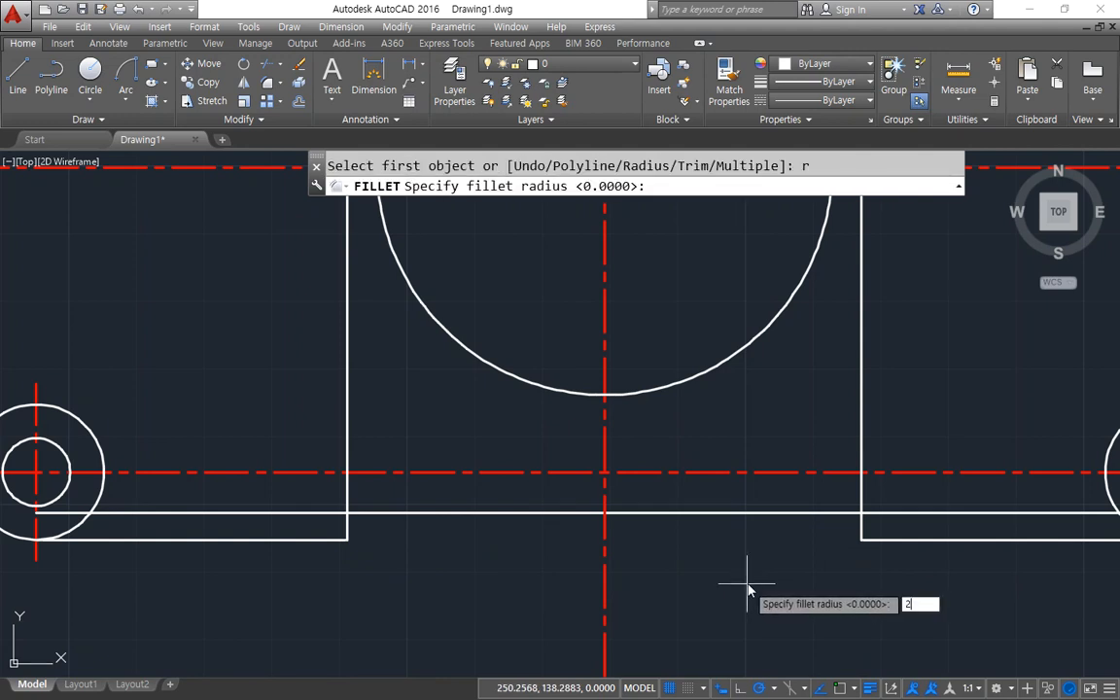
key(Return)
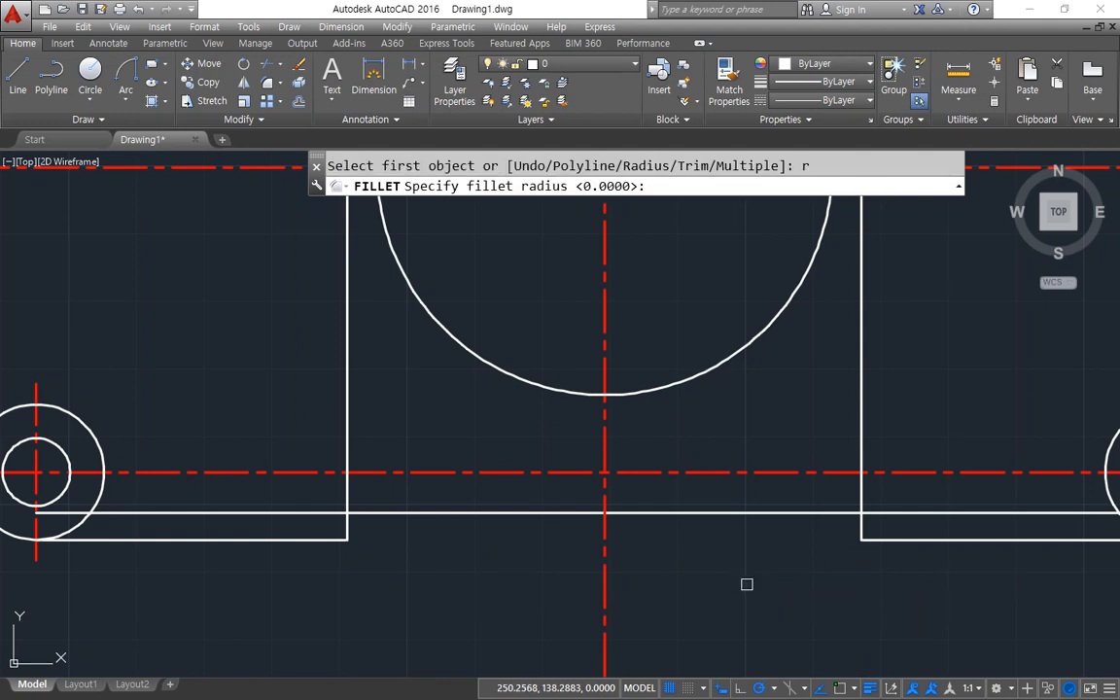
click(826, 514)
click(861, 525)
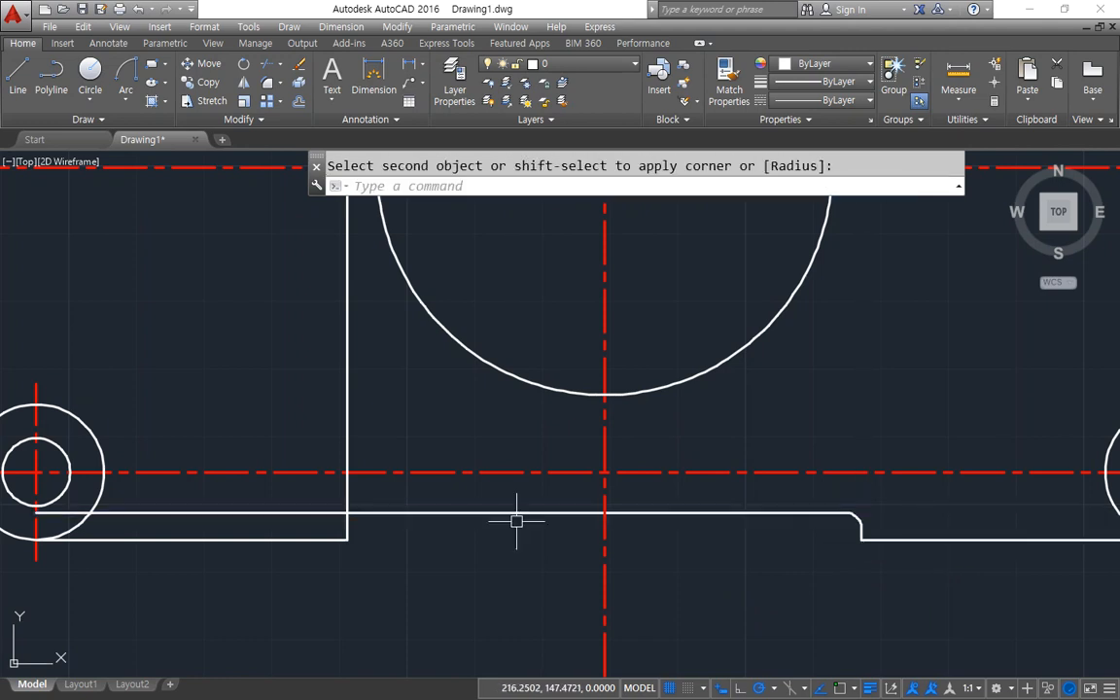
key(Return)
click(379, 514)
click(345, 526)
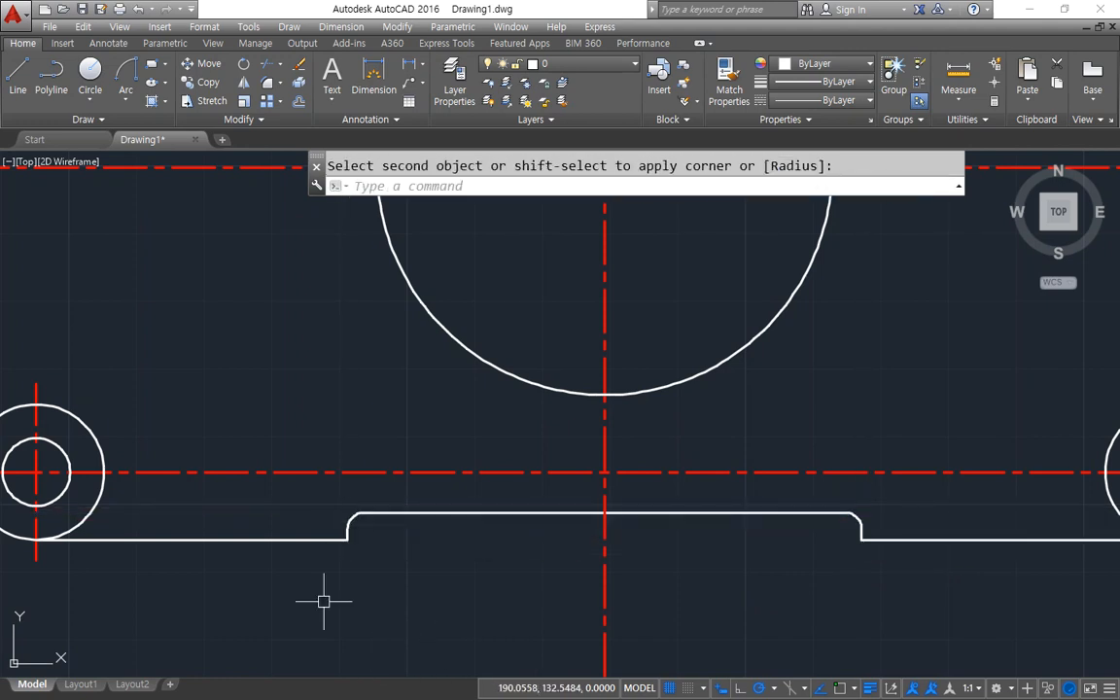
Offset the base's horizontal centerline upward by 106.
scroll(624, 578, down, 2)
middle_drag(452, 564, 440, 600)
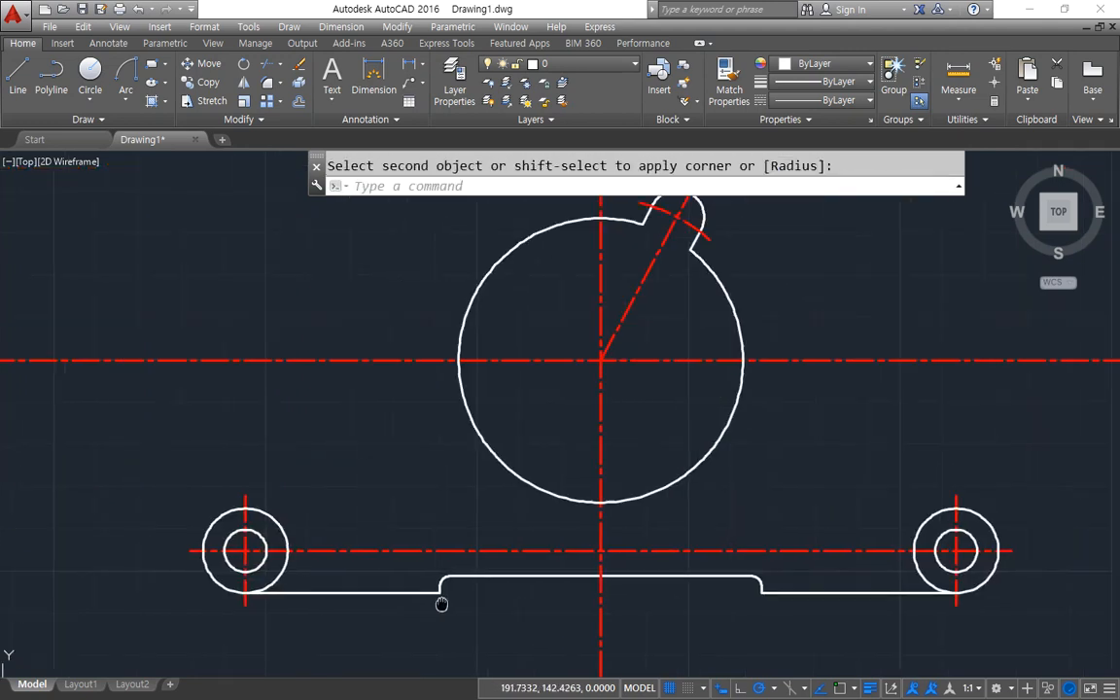
scroll(544, 427, down, 2)
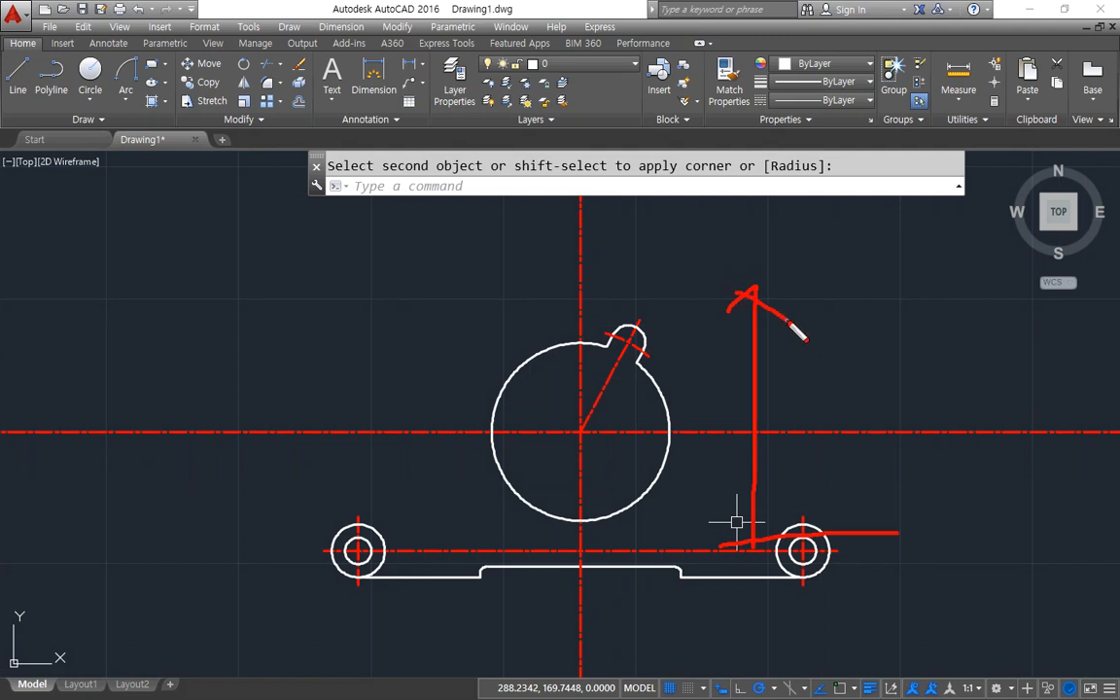
key(Escape)
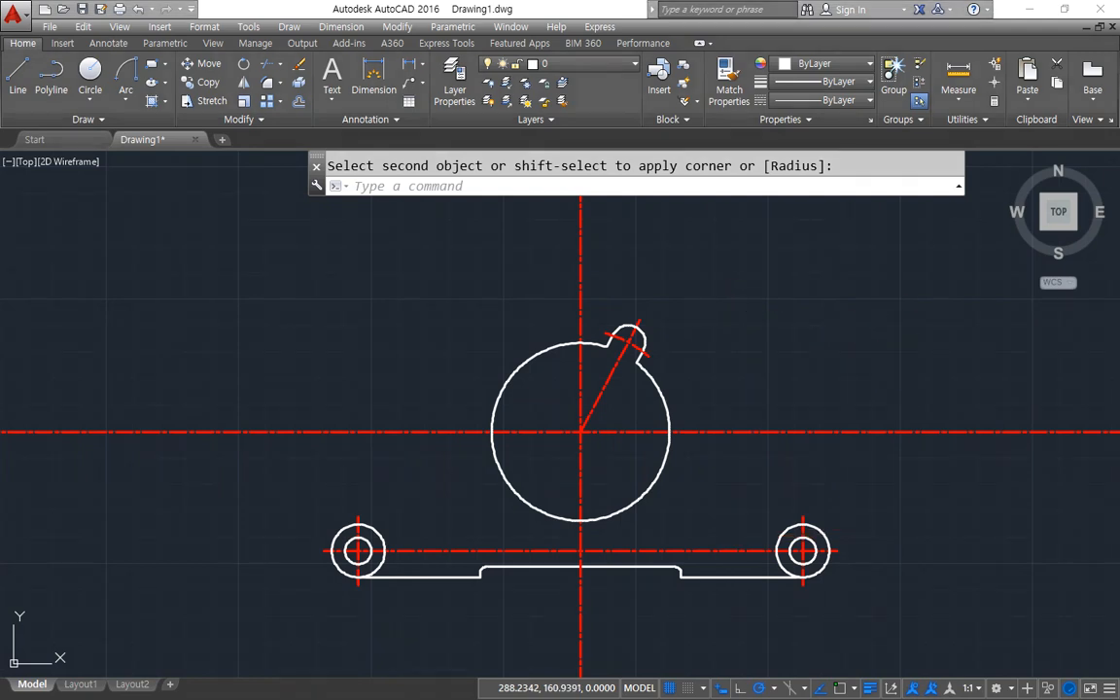
text(o)
key(Return)
text(106)
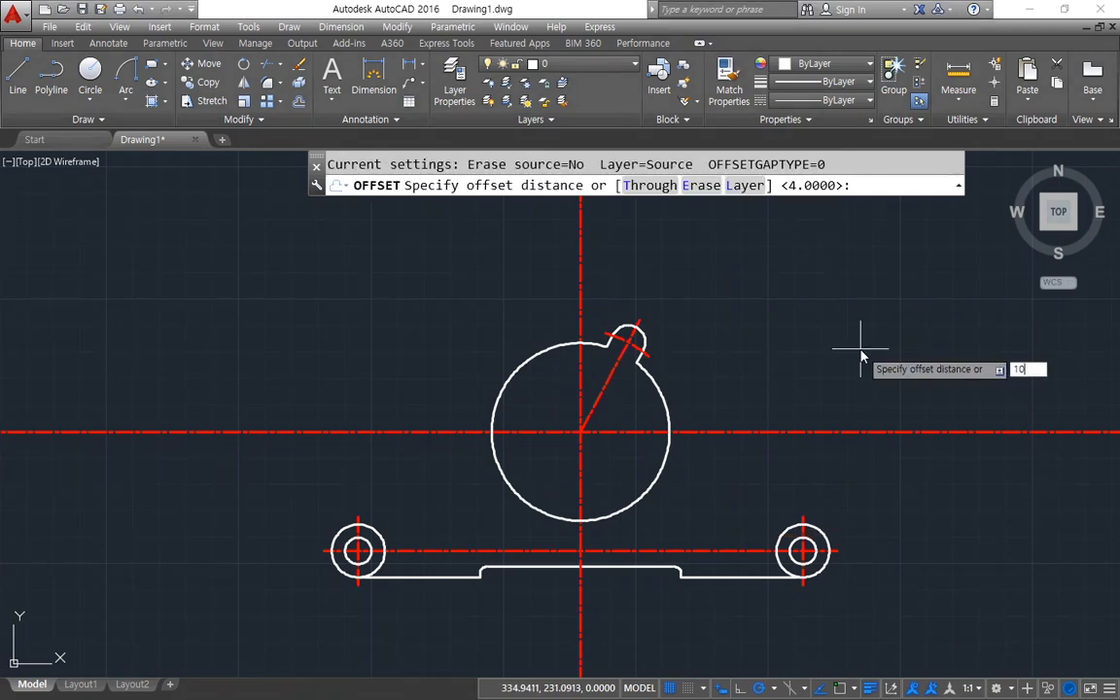
key(Return)
click(737, 551)
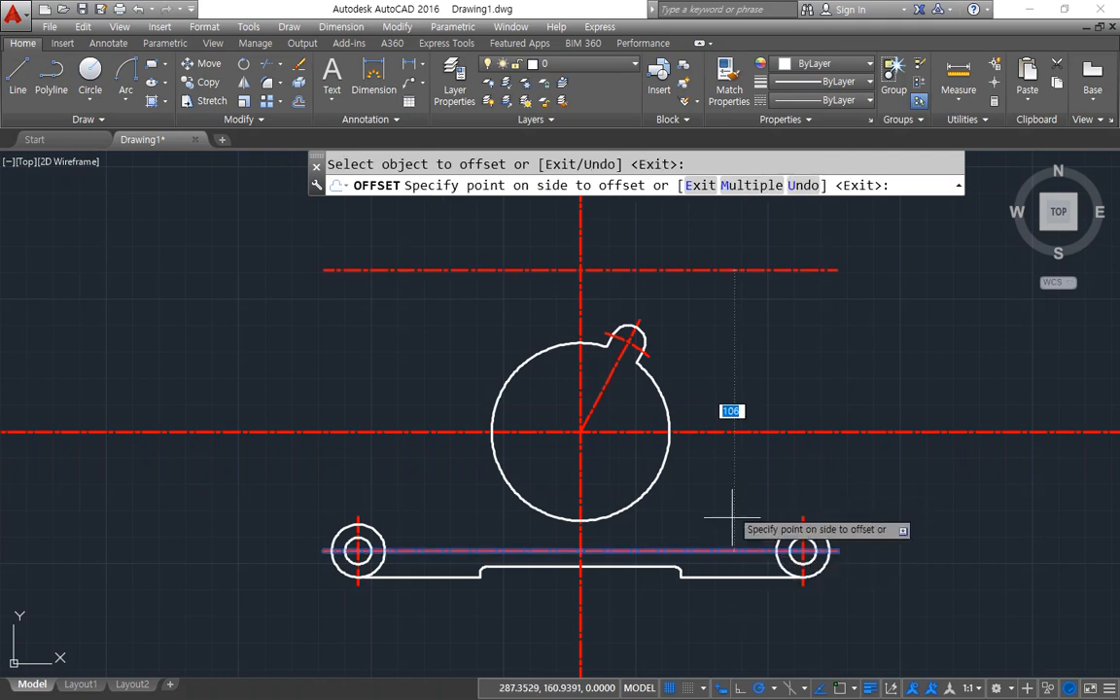
click(730, 320)
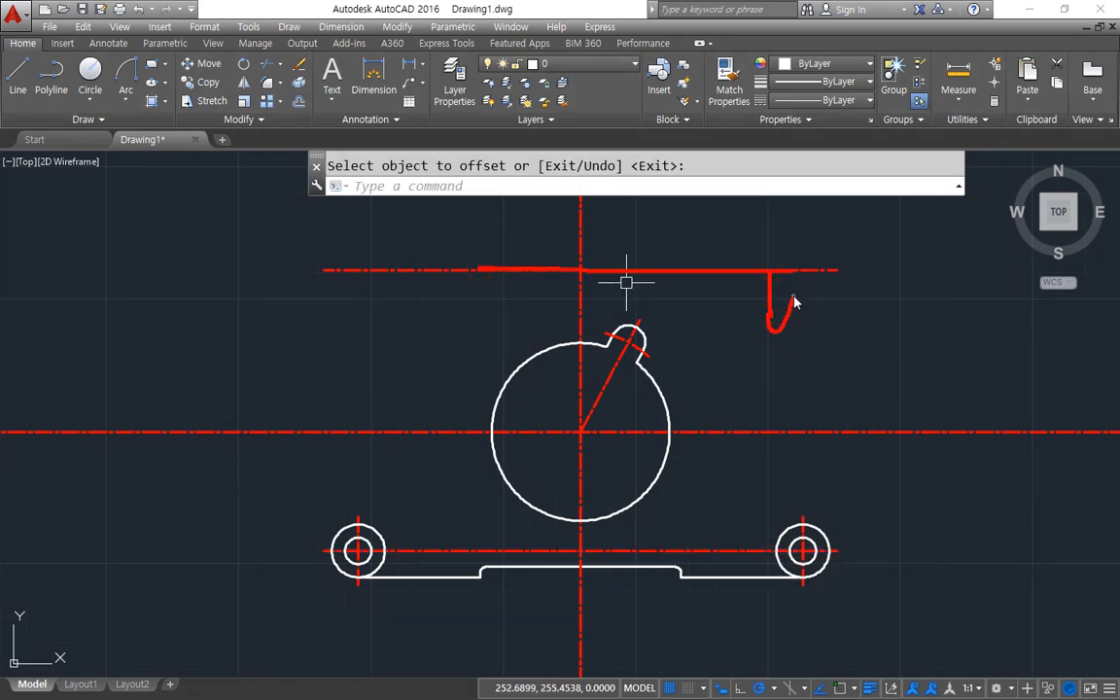
Offset the new top horizontal centerline downward by 10.
key(Return)
text(1)
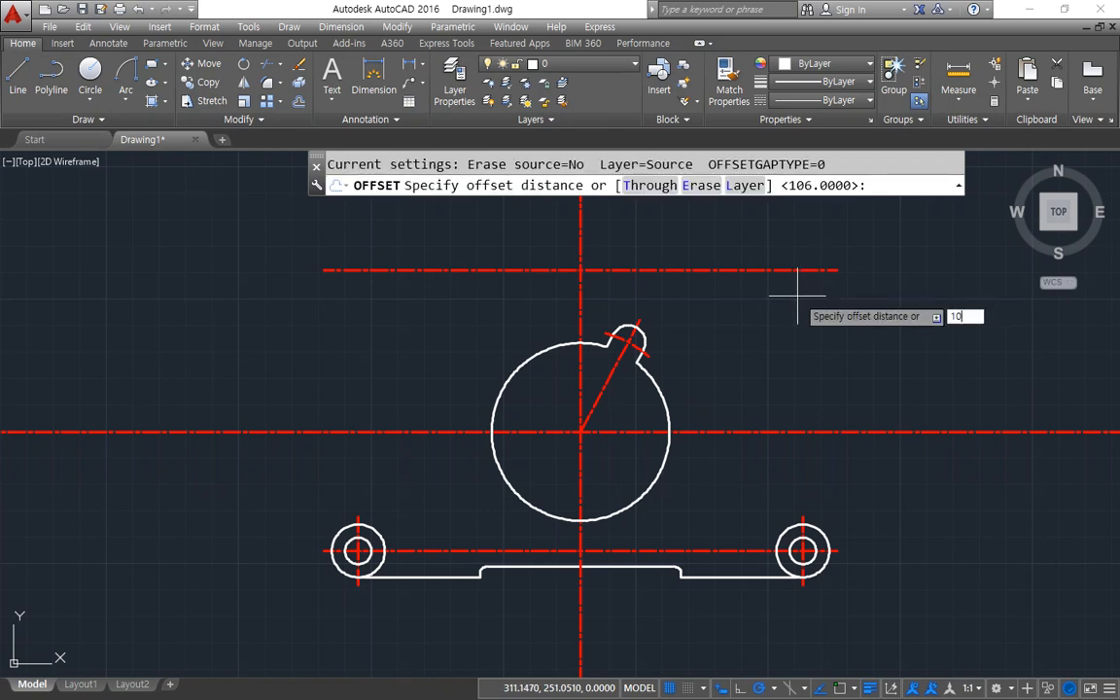
text(0)
key(Return)
click(778, 271)
click(776, 348)
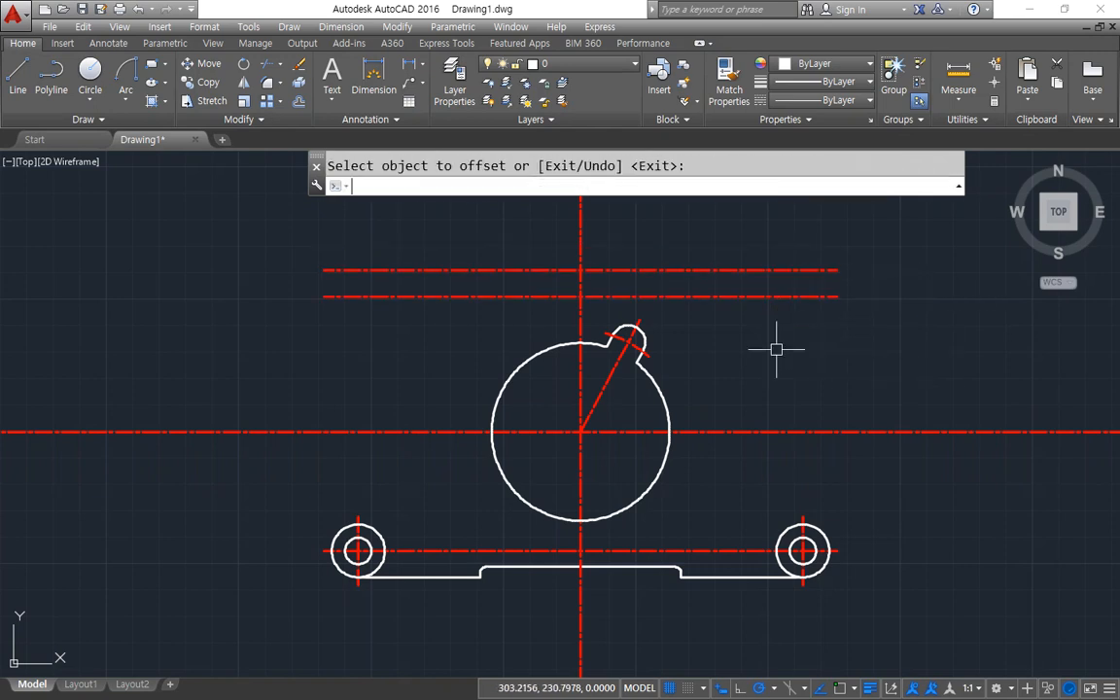
Offset the main vertical centerline by 71 to both sides.
key(Return)
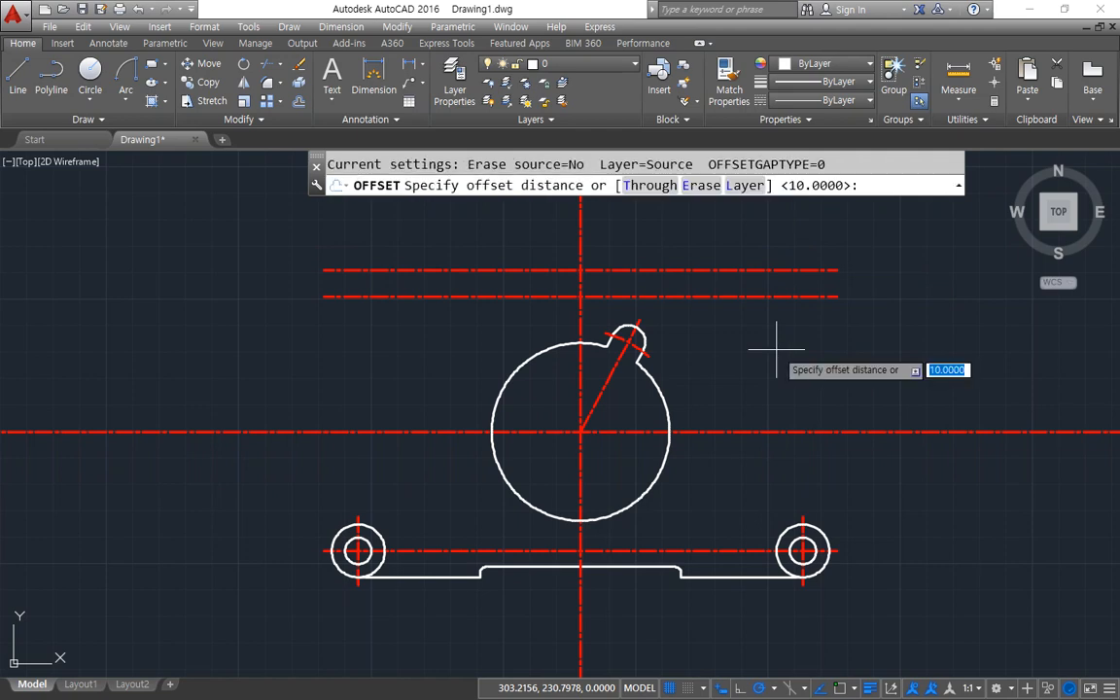
text(71)
key(Return)
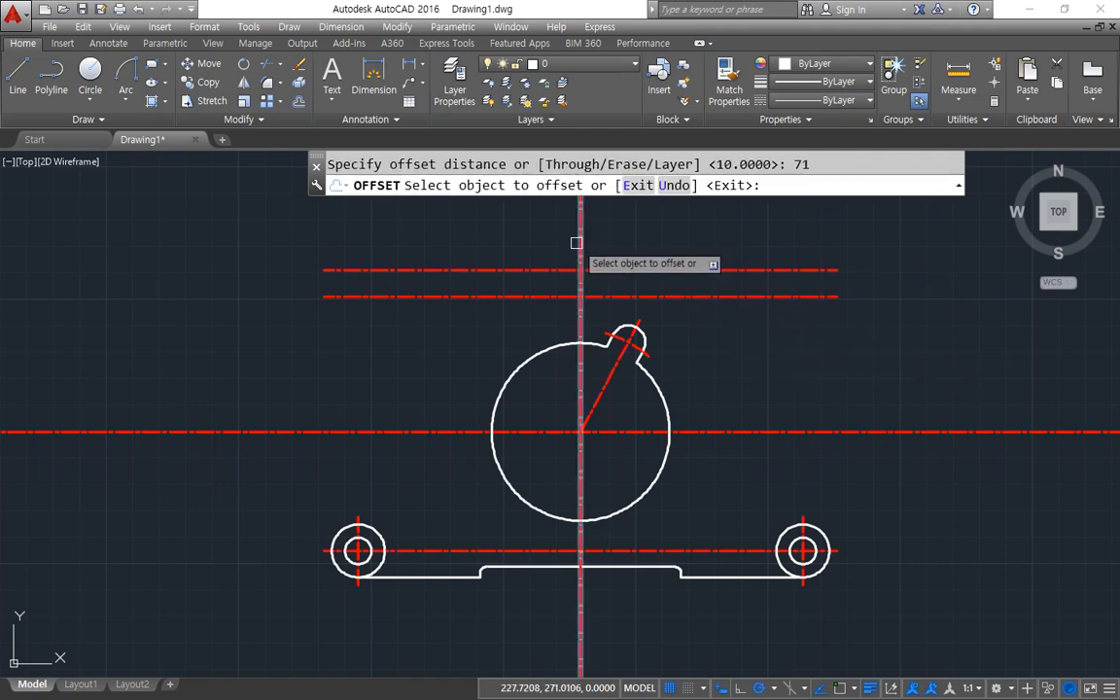
click(581, 250)
click(670, 241)
click(576, 242)
click(491, 242)
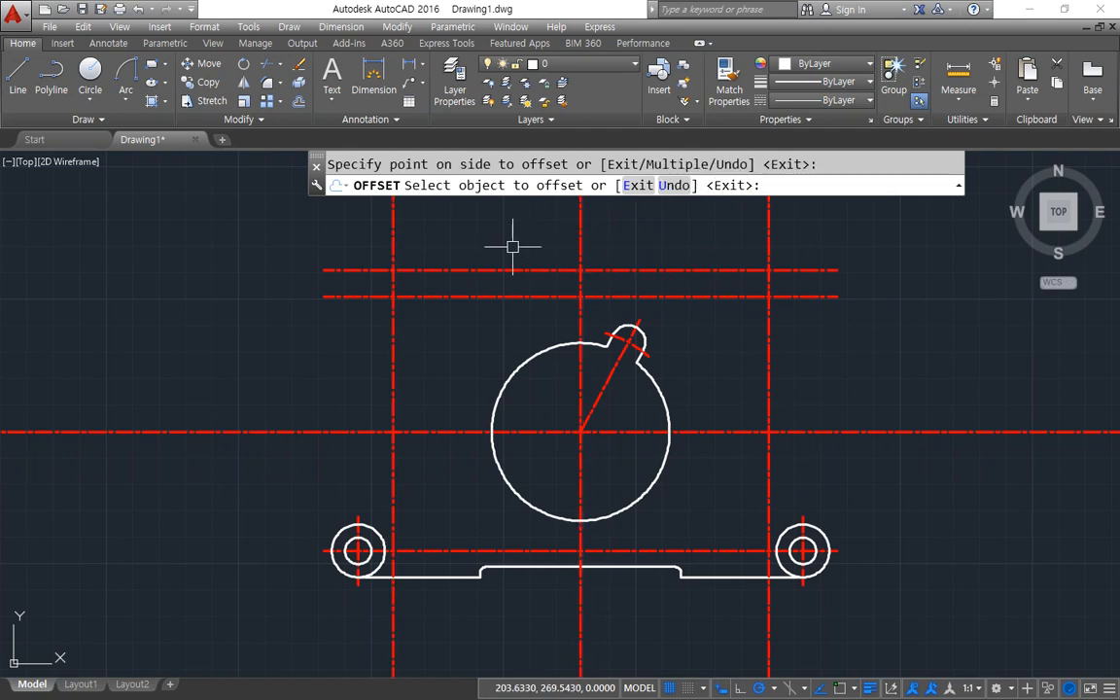
key(Return)
Draw radius 10 circles where the two 71-offset vertical centerlines cross the lower of the two upper horizontal centerlines.
text(c)
key(Return)
click(392, 295)
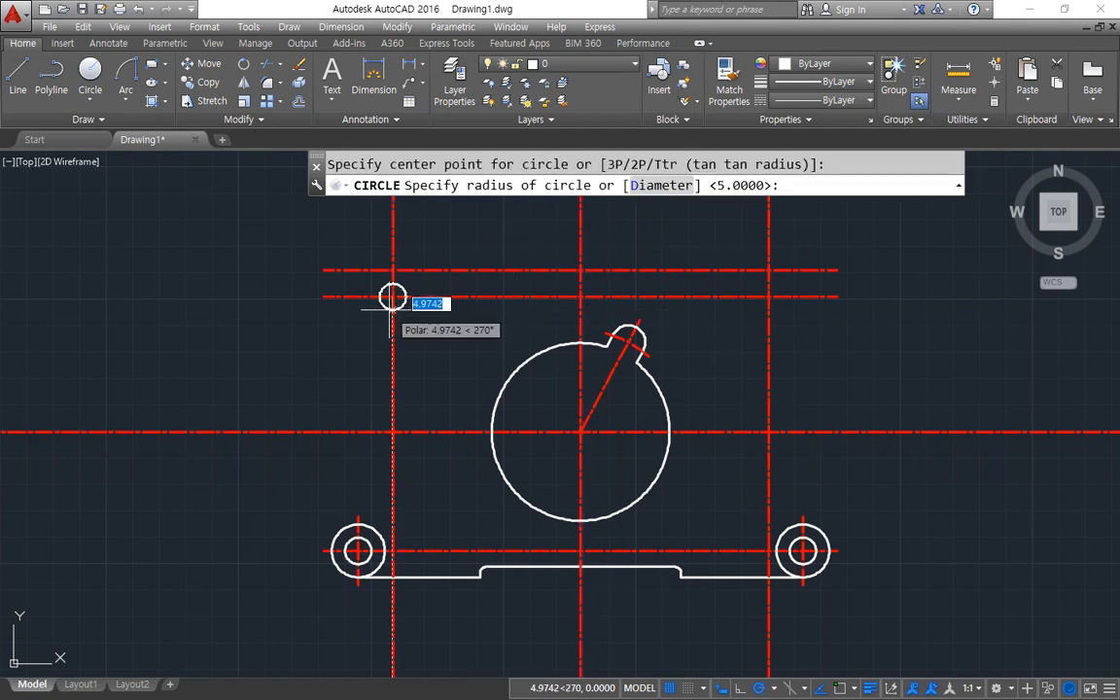
text(10)
key(Return)
key(Return)
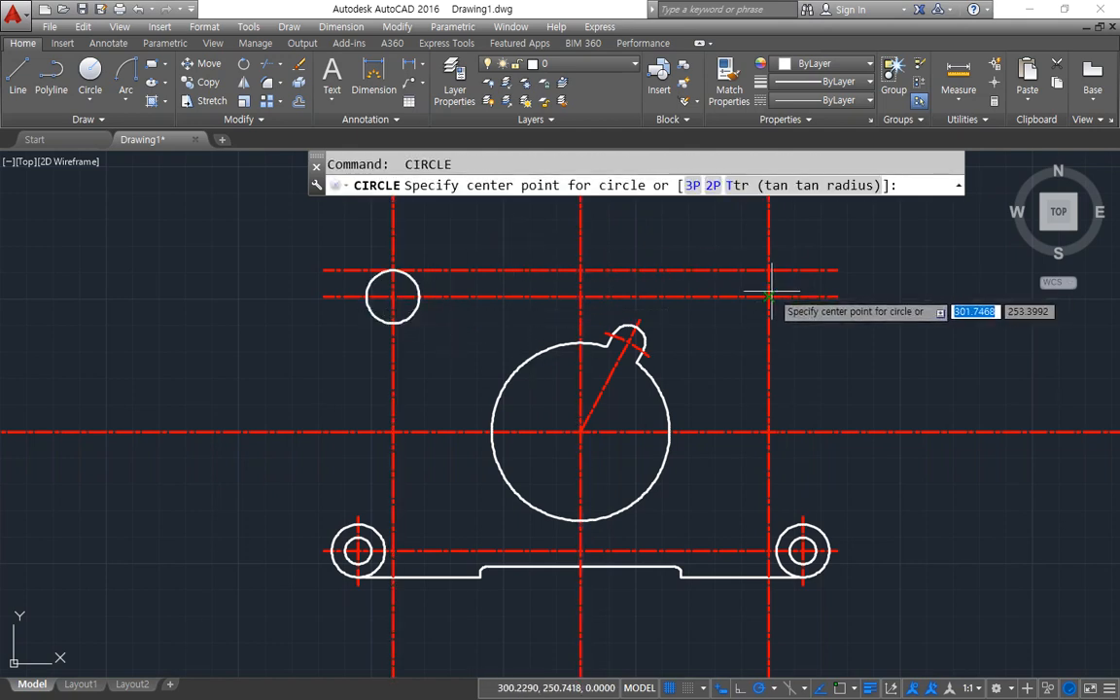
click(769, 296)
key(Return)
Draw concentric radius 5 circles inside the two upper radius 10 circles.
key(Return)
click(392, 295)
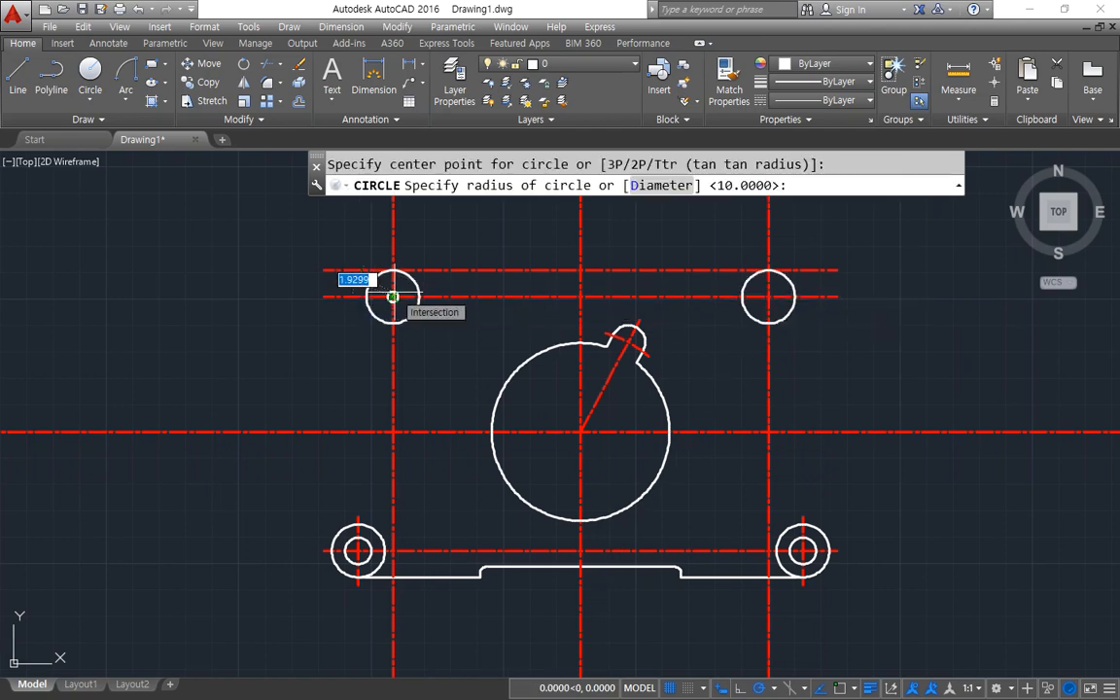
text(5)
key(Return)
key(Return)
click(769, 296)
key(Return)
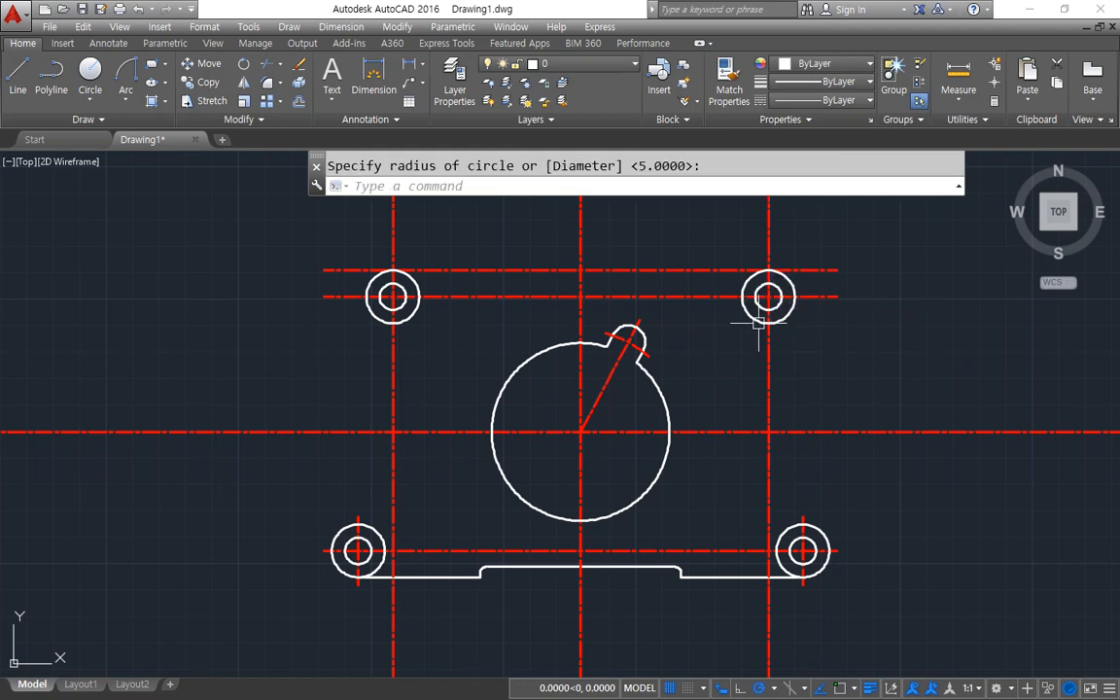
Fillet the top horizontal line with the two upper radius 10 circles at radius 0 so it ends at their tangent points.
text(f)
key(Return)
text(r)
key(Return)
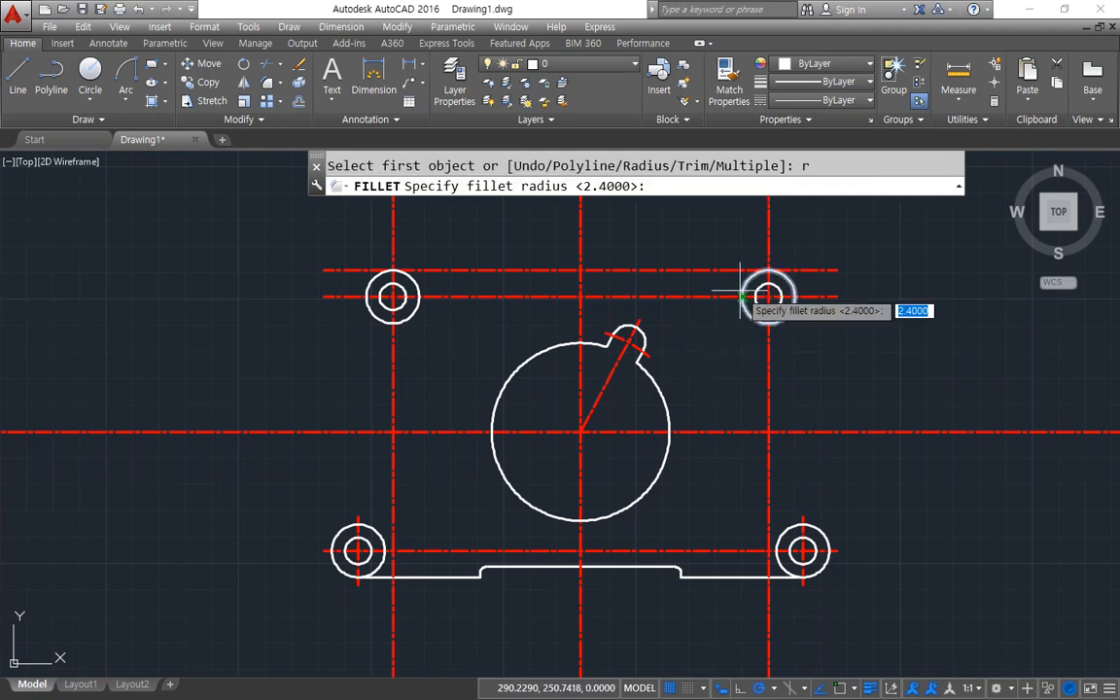
text(0)
key(Return)
click(757, 294)
click(727, 268)
key(Return)
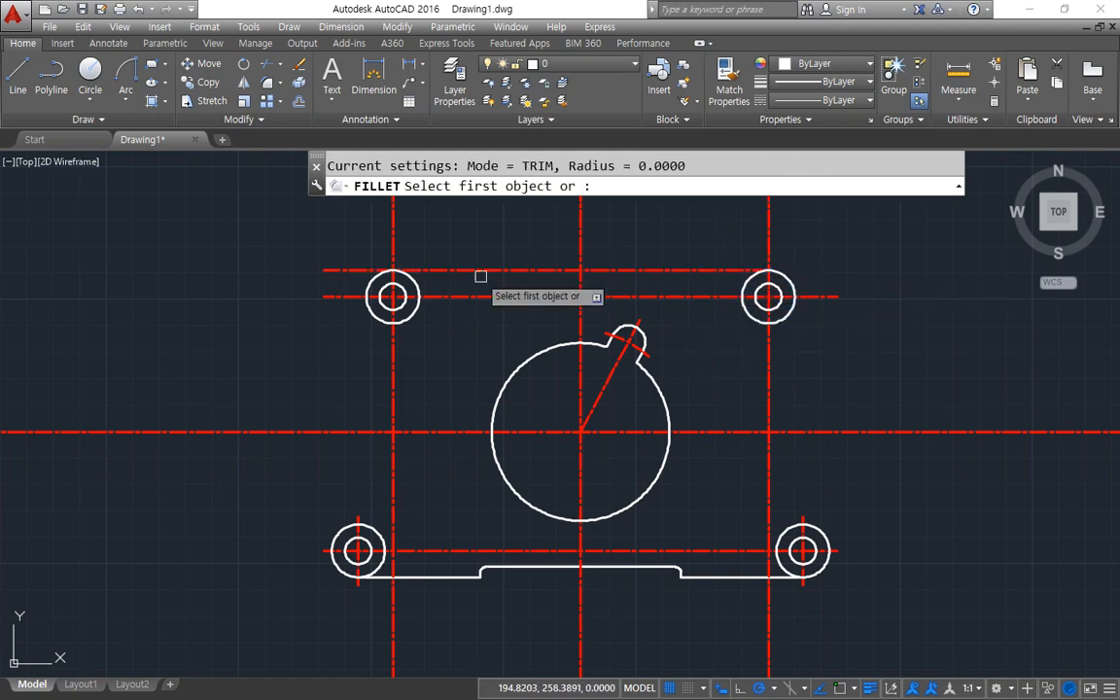
click(452, 270)
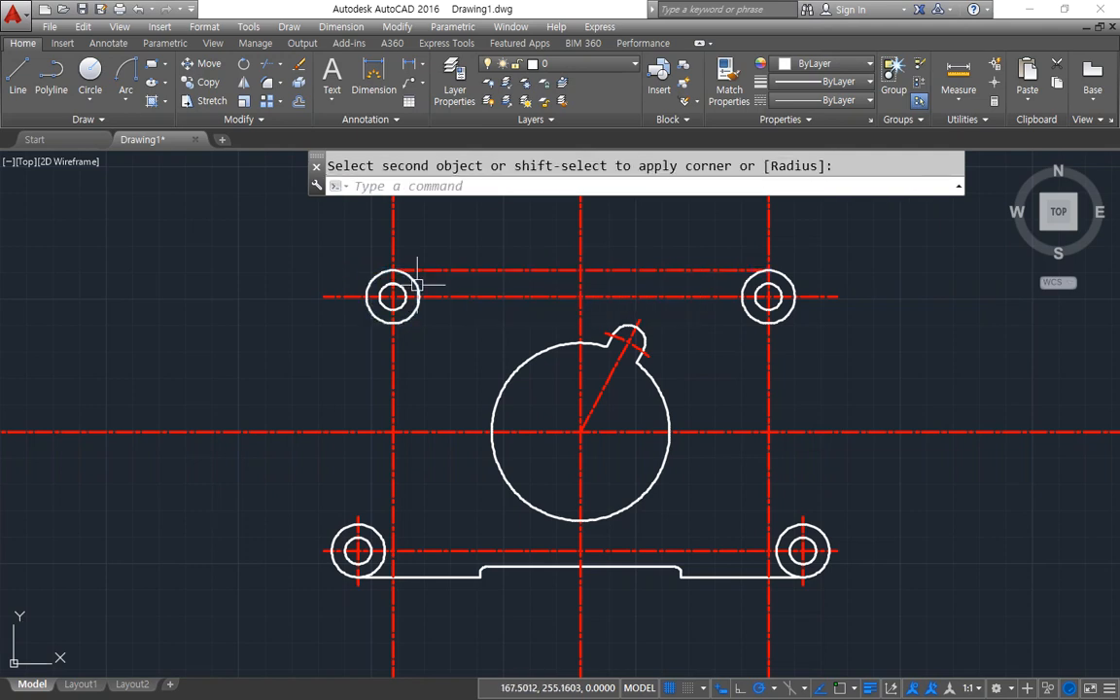
Match the properties of the upper left radius 10 circle onto the top horizontal line.
key(Return)
click(415, 280)
click(425, 271)
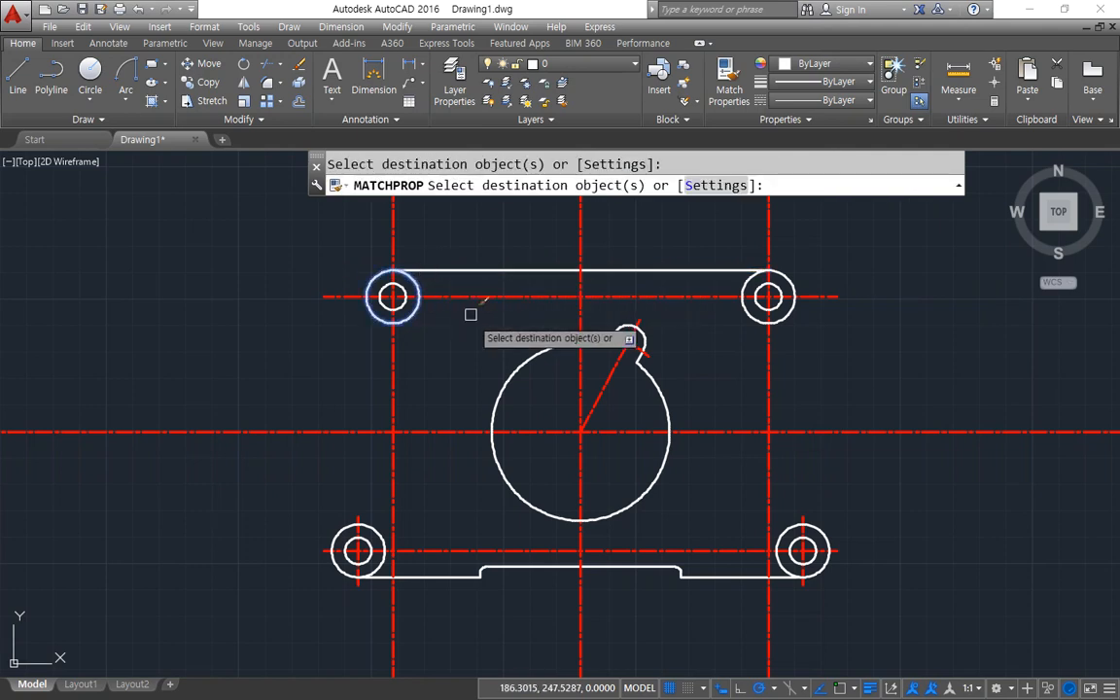
key(Return)
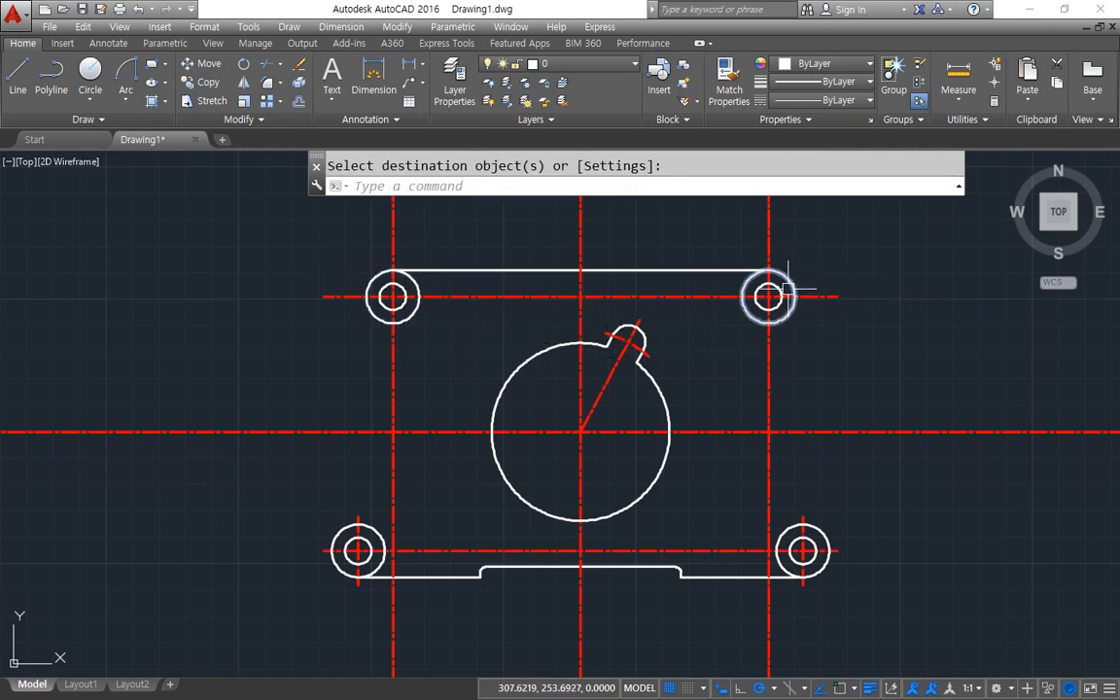
Offset the two vertical centerlines through the upper circles outward by 10.
text(o)
key(Return)
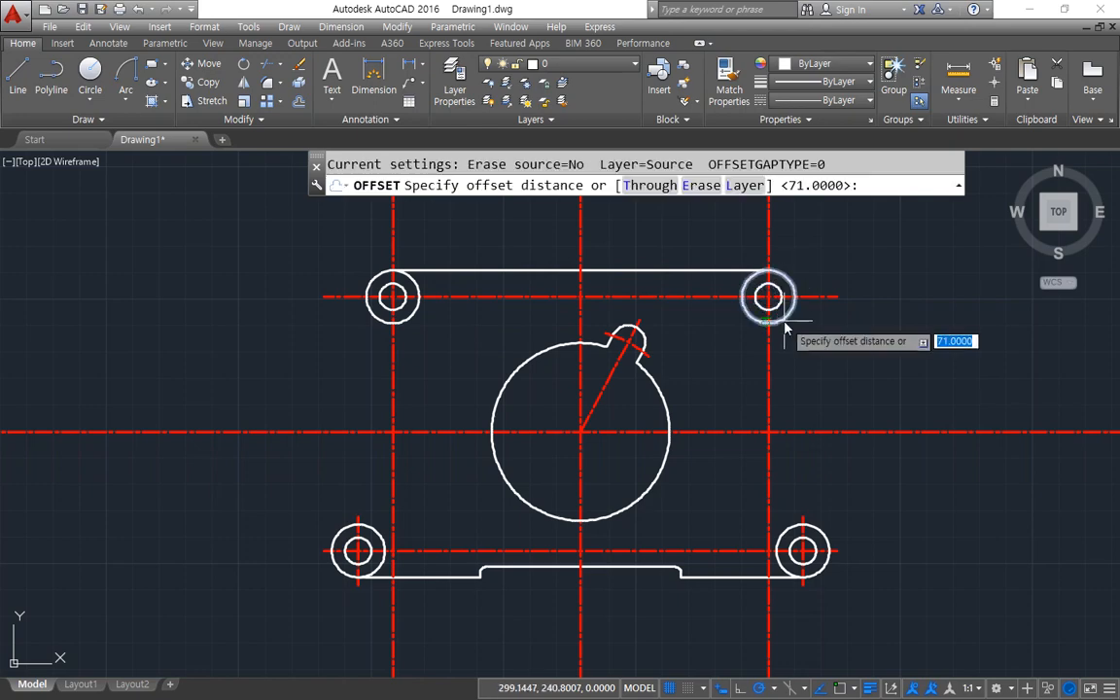
text(10)
key(Return)
scroll(399, 296, up, 4)
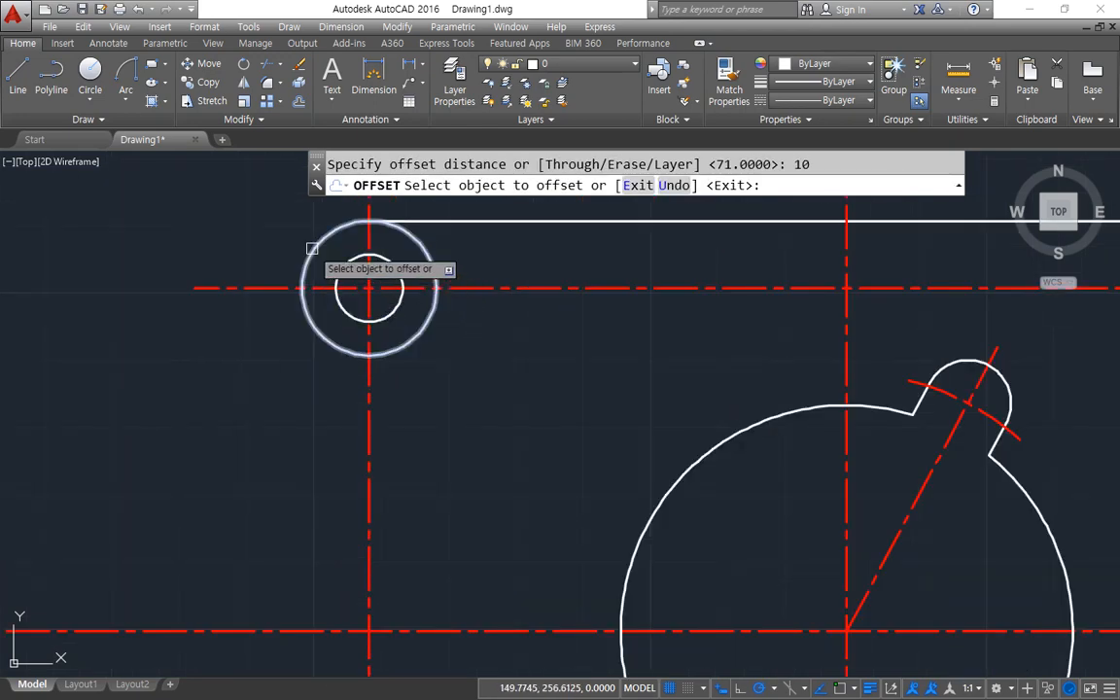
click(364, 245)
click(335, 243)
middle_drag(743, 275, 322, 372)
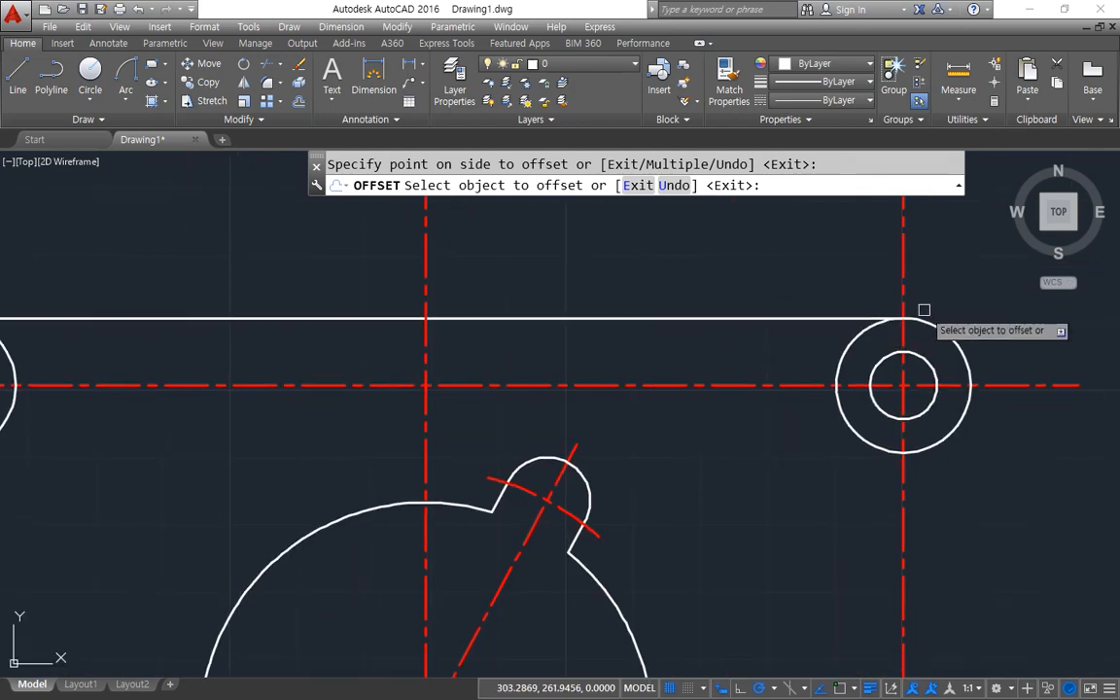
click(903, 285)
click(988, 357)
key(Return)
text(f)
key(Return)
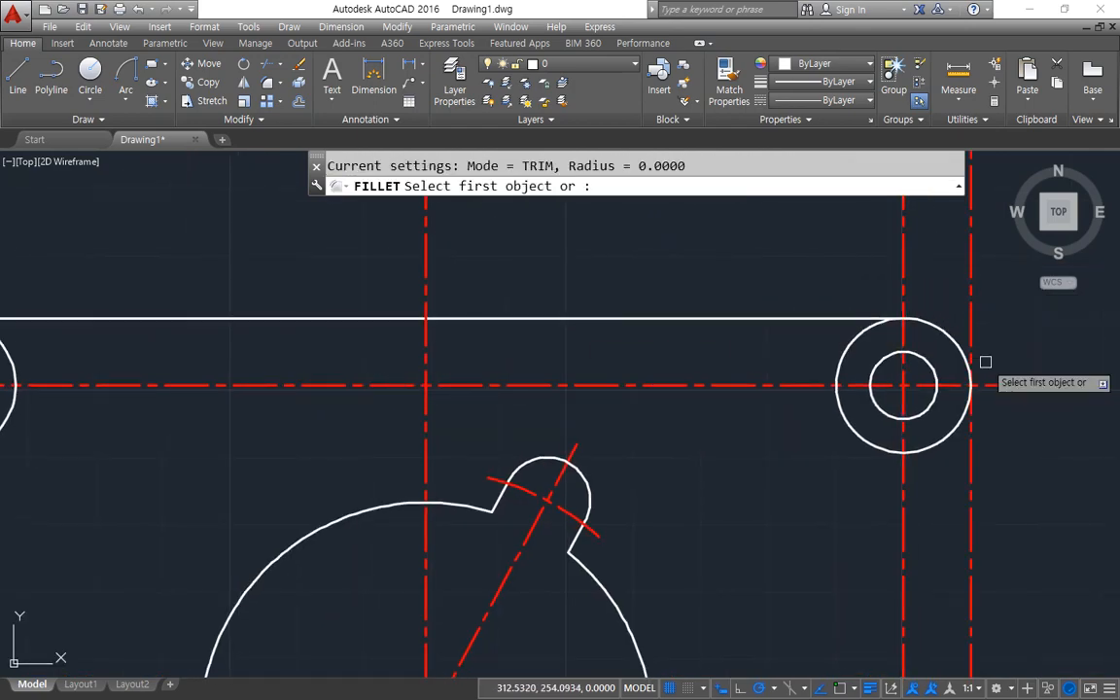
key(Escape)
Match the properties of the upper right radius 10 circle onto the two outermost vertical lines.
text(ma)
key(Return)
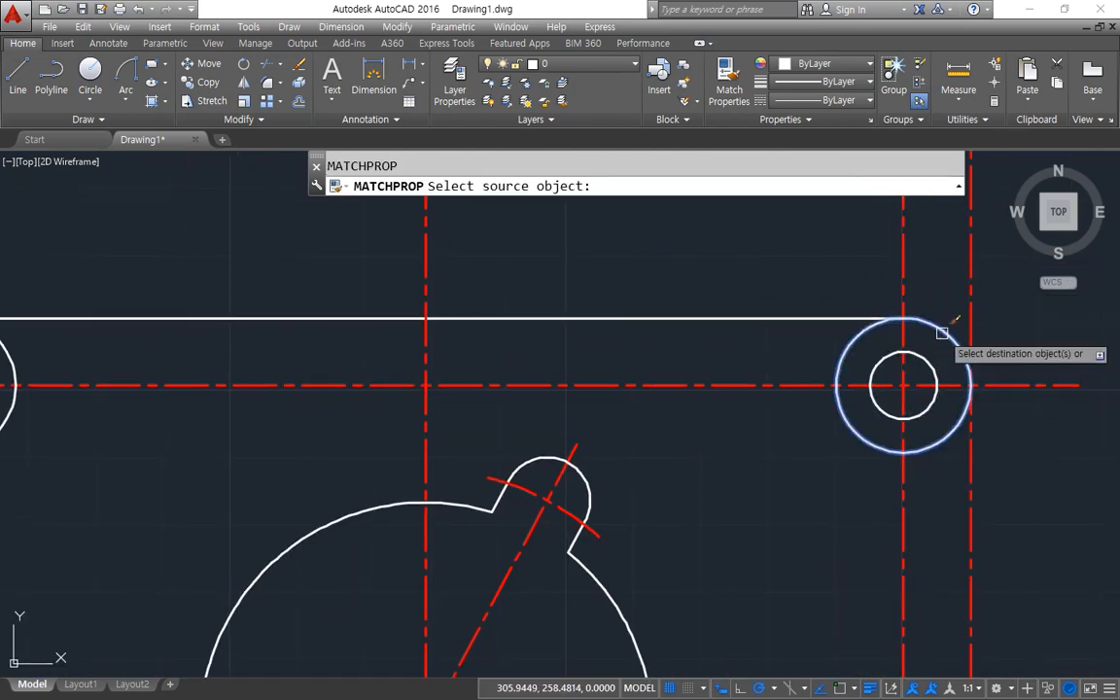
click(944, 321)
scroll(367, 386, down, 4)
middle_drag(219, 379, 316, 361)
scroll(292, 364, up, 2)
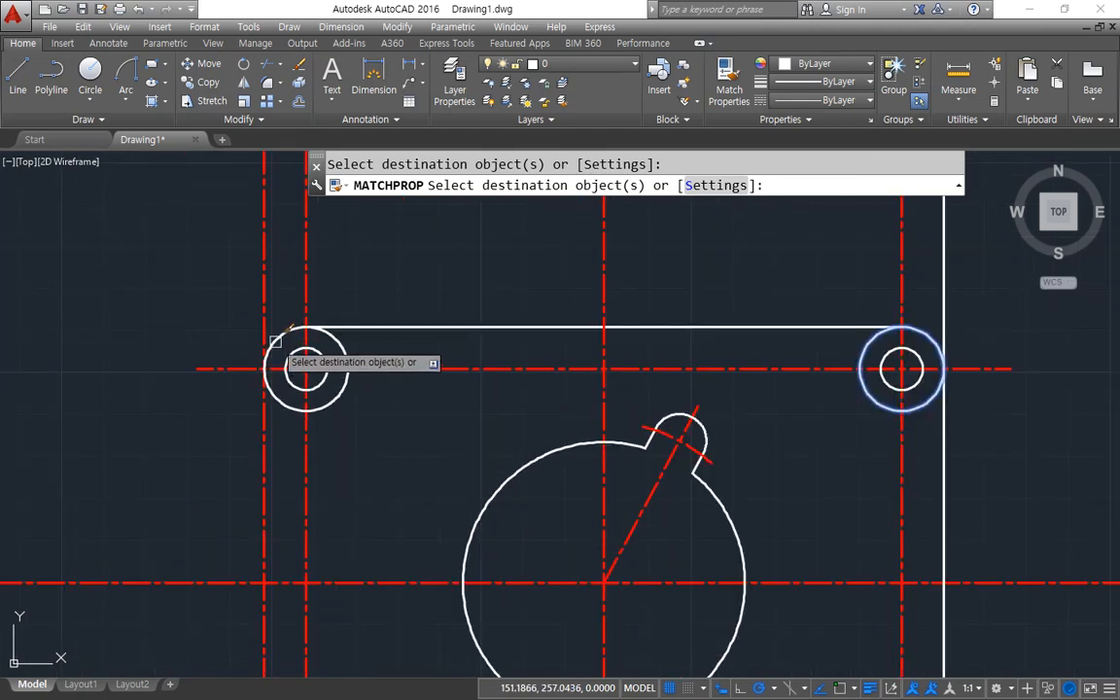
click(257, 376)
key(Return)
Fillet the top line with the two outer vertical lines at radius 0 to form square upper corners.
text(f)
key(Return)
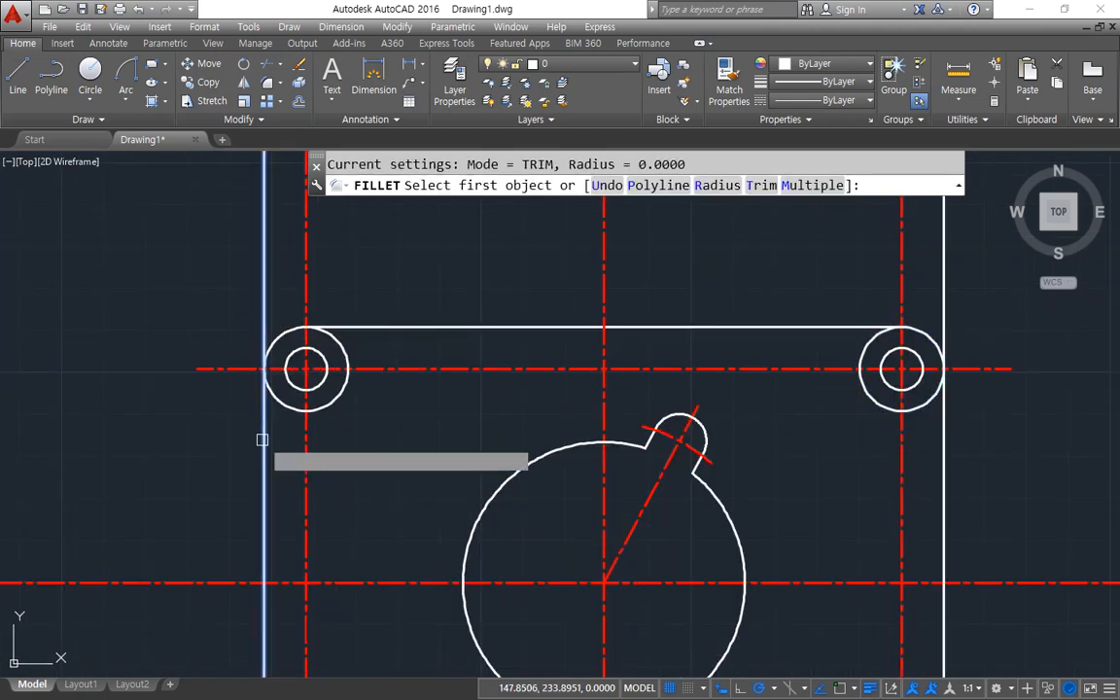
click(263, 437)
click(342, 328)
key(Return)
click(829, 321)
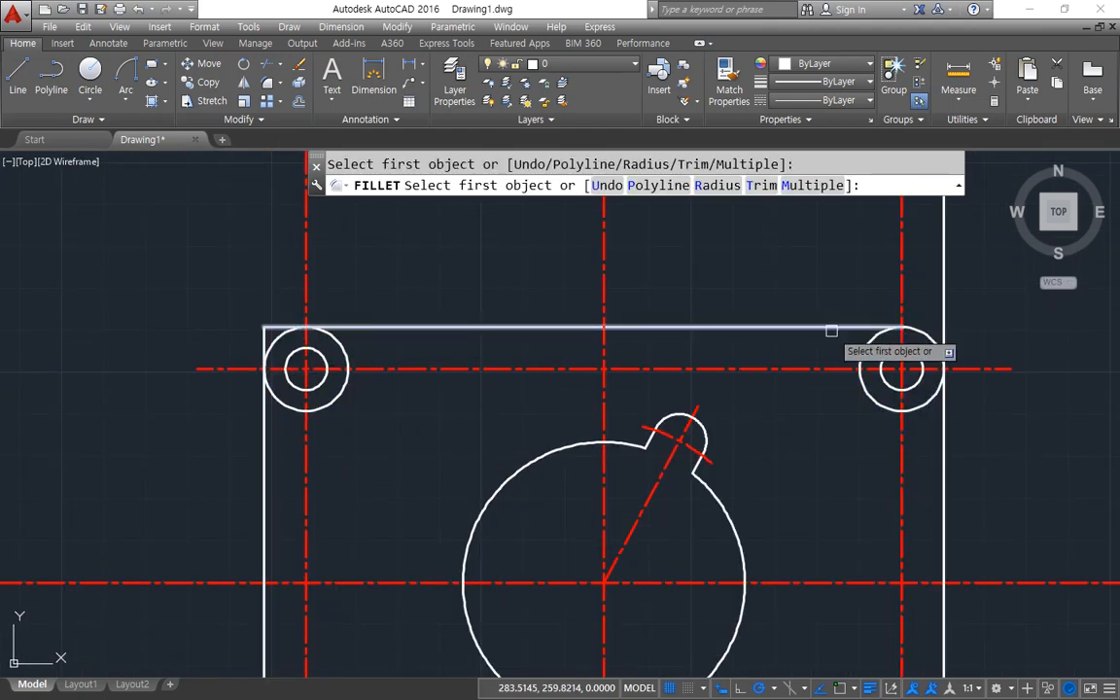
click(945, 421)
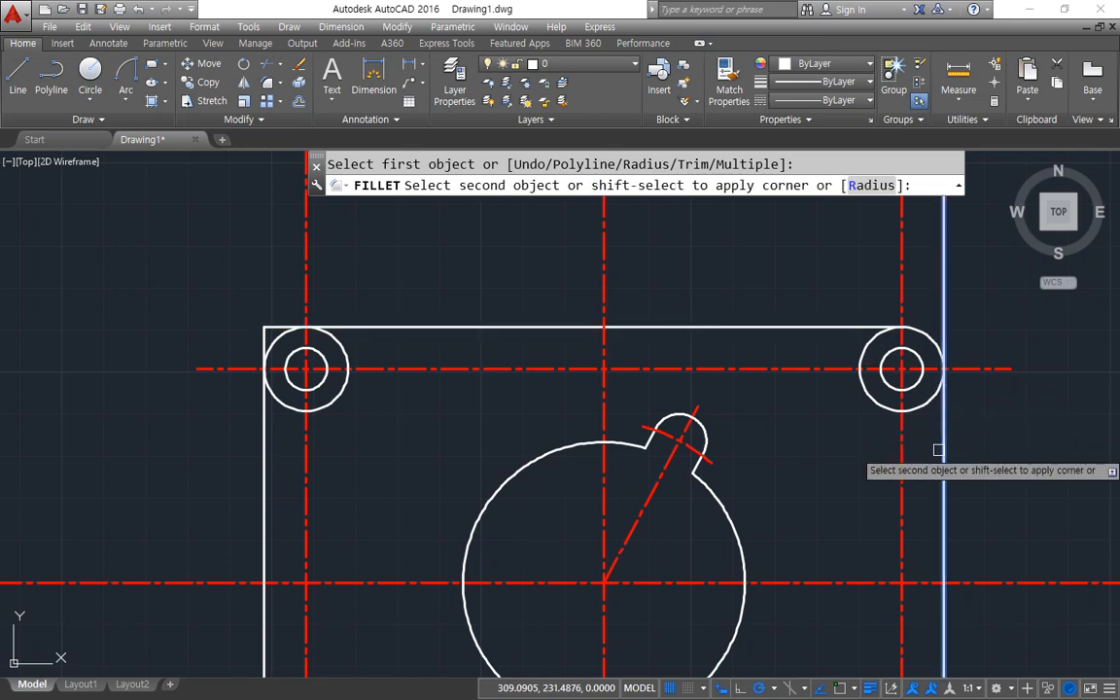
click(849, 334)
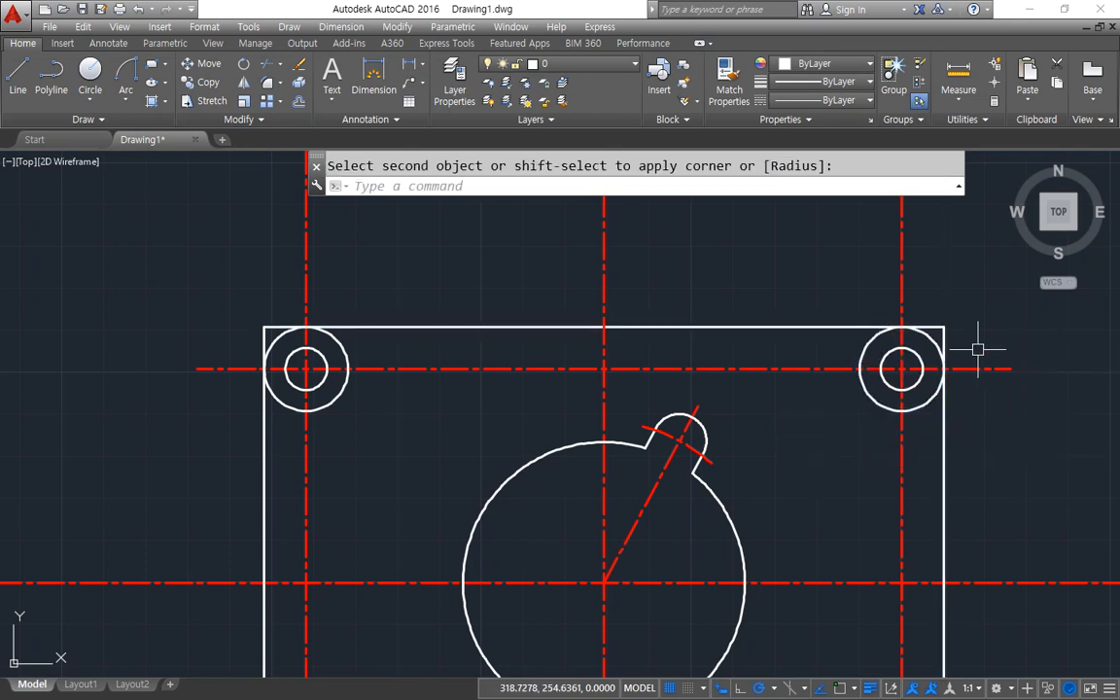
middle_drag(774, 431, 761, 361)
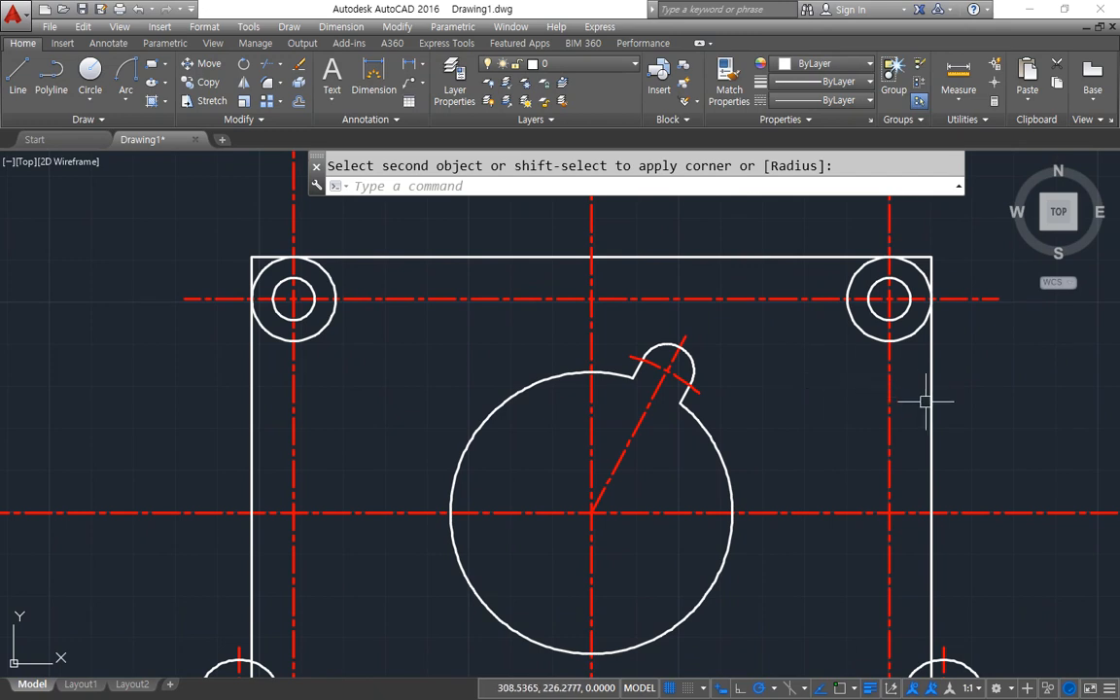
Trim away the two outer vertical lines below the upper horizontal centerline.
scroll(929, 400, down, 2)
text(tr)
key(Return)
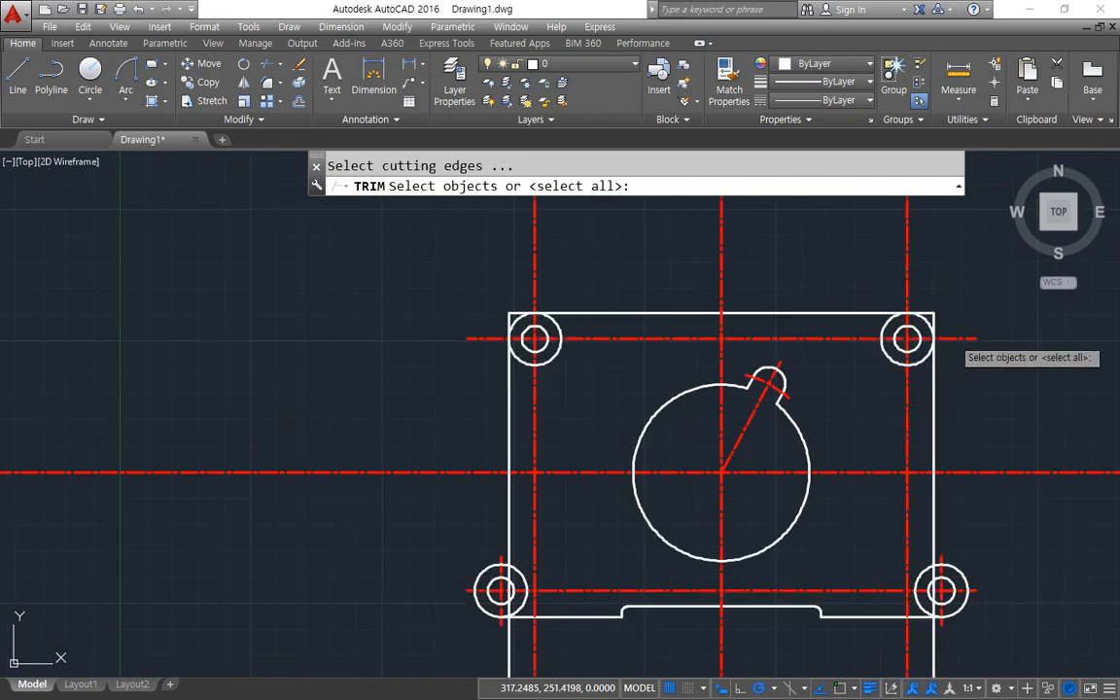
click(951, 339)
key(Return)
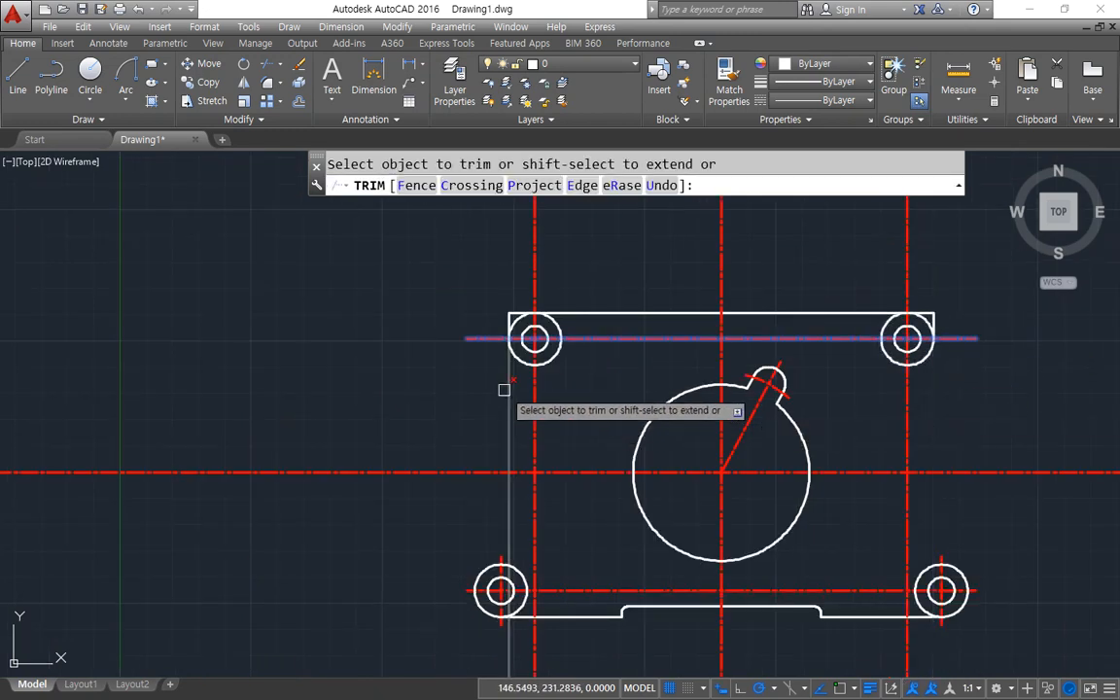
key(Return)
mouse_move(797, 344)
middle_down()
mouse_move(792, 408)
mouse_move(752, 462)
middle_up()
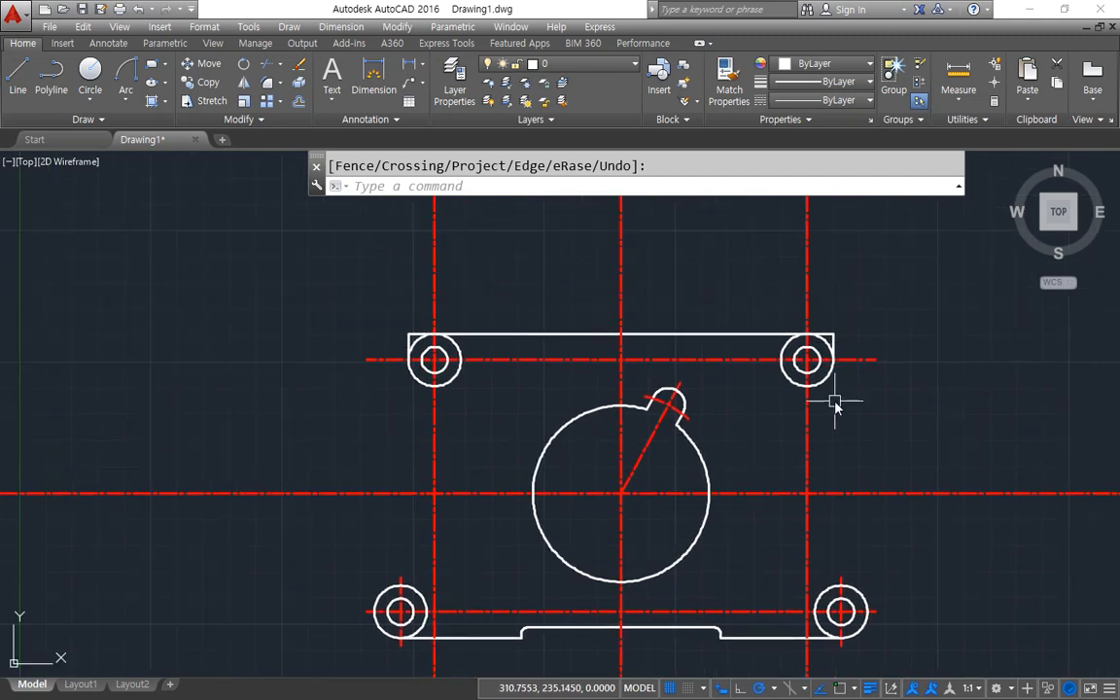
Offset the two upper radius 10 circles outward by 3.
text(o)
key(Return)
text(5)
key(Return)
click(807, 373)
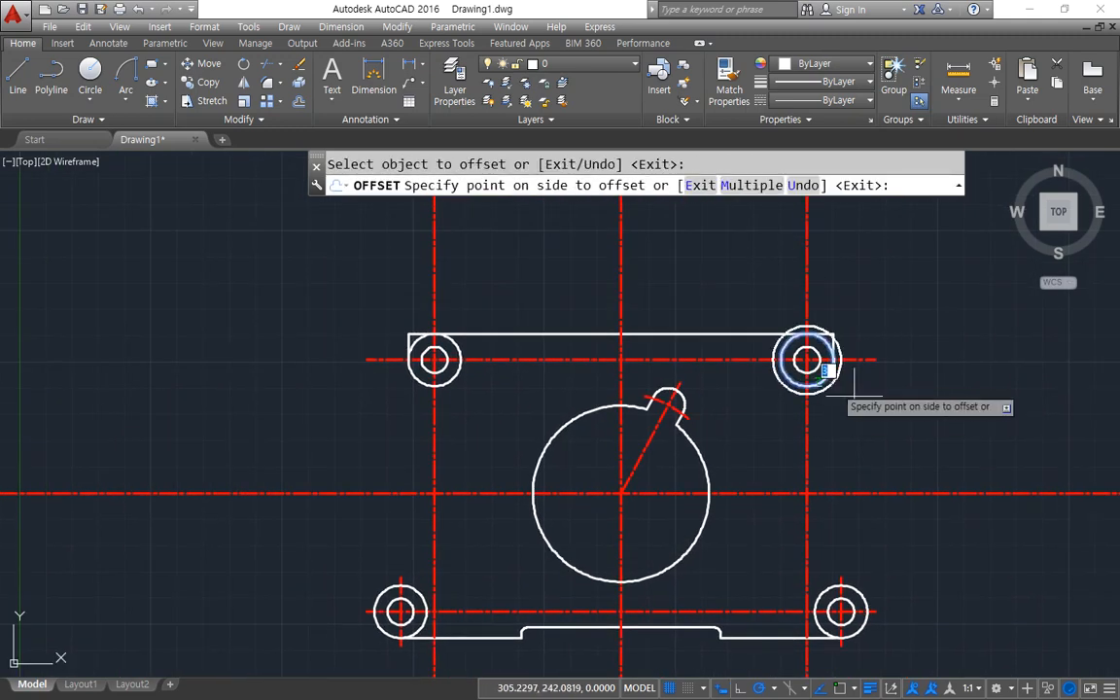
click(768, 387)
click(446, 378)
click(459, 399)
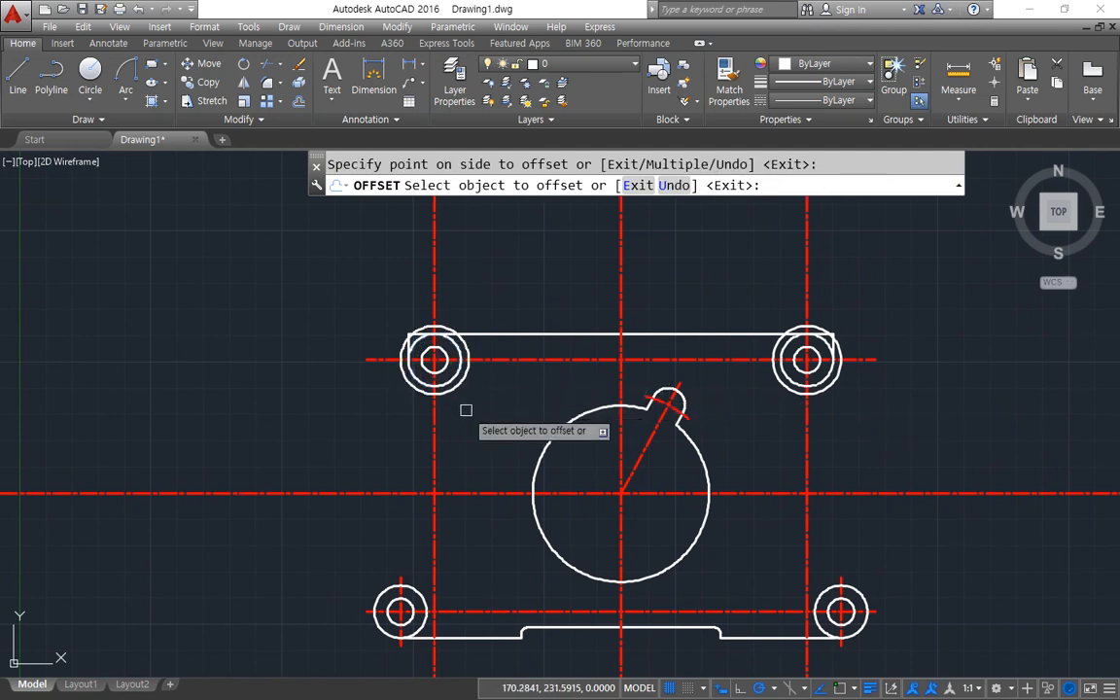
key(Escape)
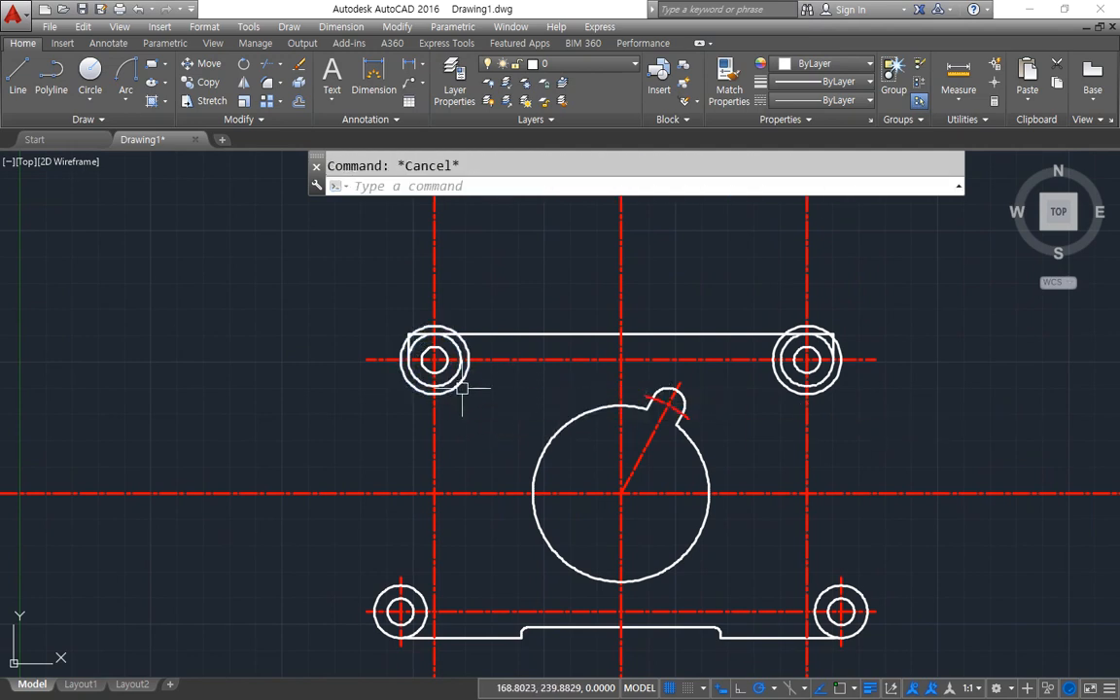
Trim the centerlines outside the two upper offset circles, using those circles as cutting edges.
text(tr)
key(Return)
click(406, 342)
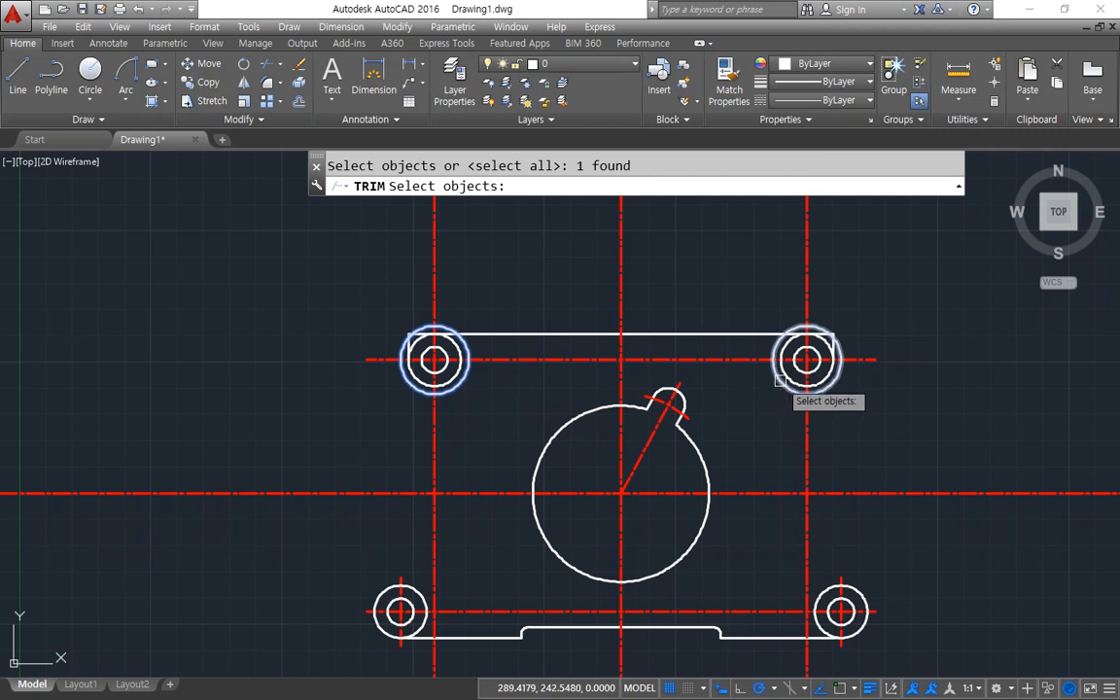
click(840, 361)
key(Return)
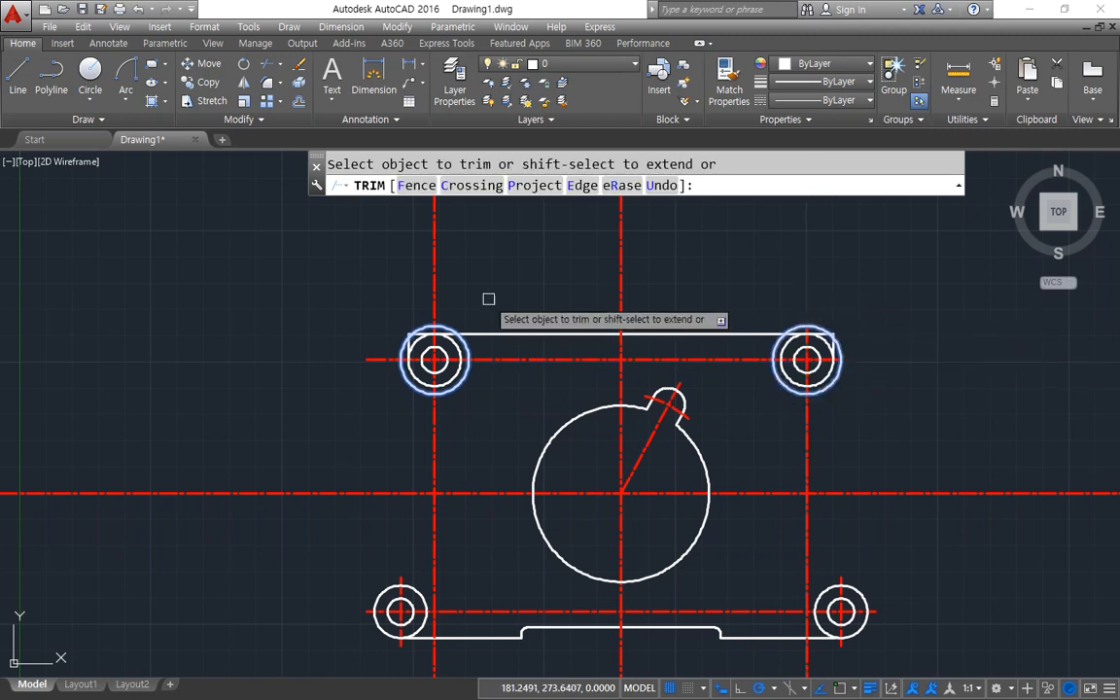
click(438, 293)
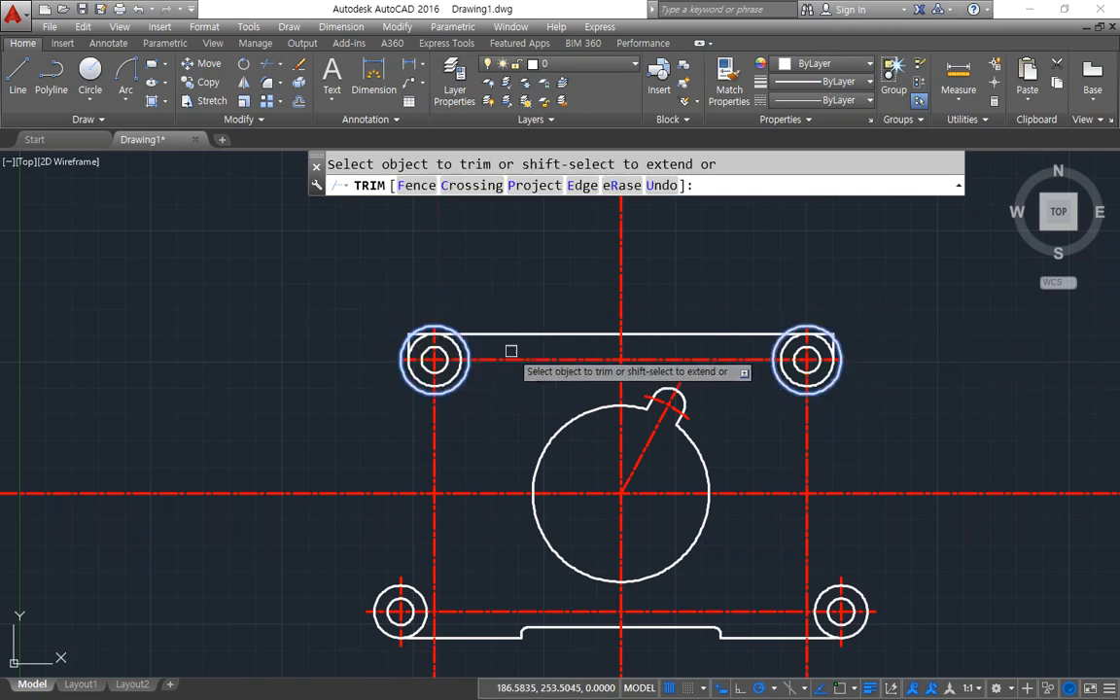
key(Return)
Erase the two offset circles around the upper corner circles and undo the erasure.
click(788, 389)
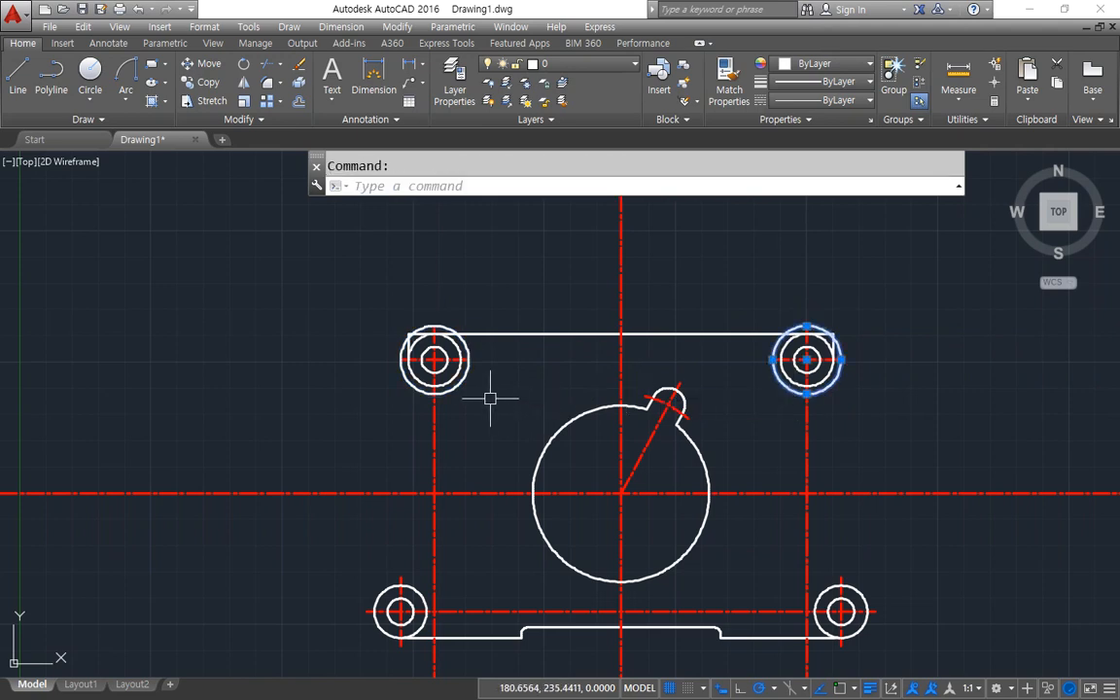
click(466, 381)
key(Delete)
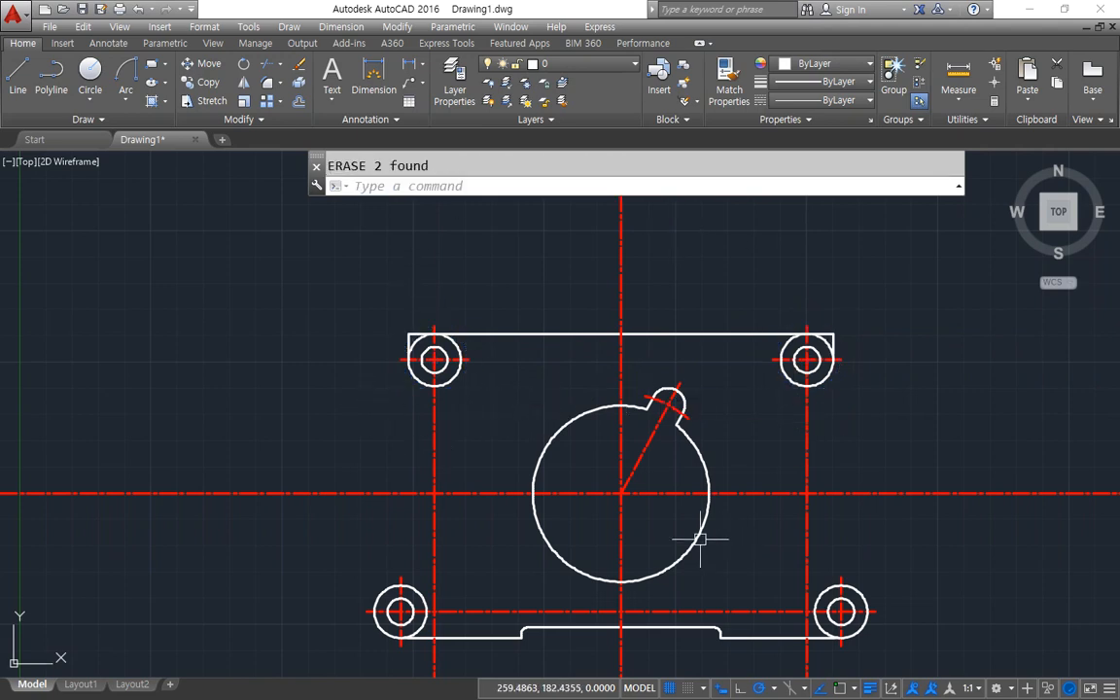
scroll(418, 545, up, 5)
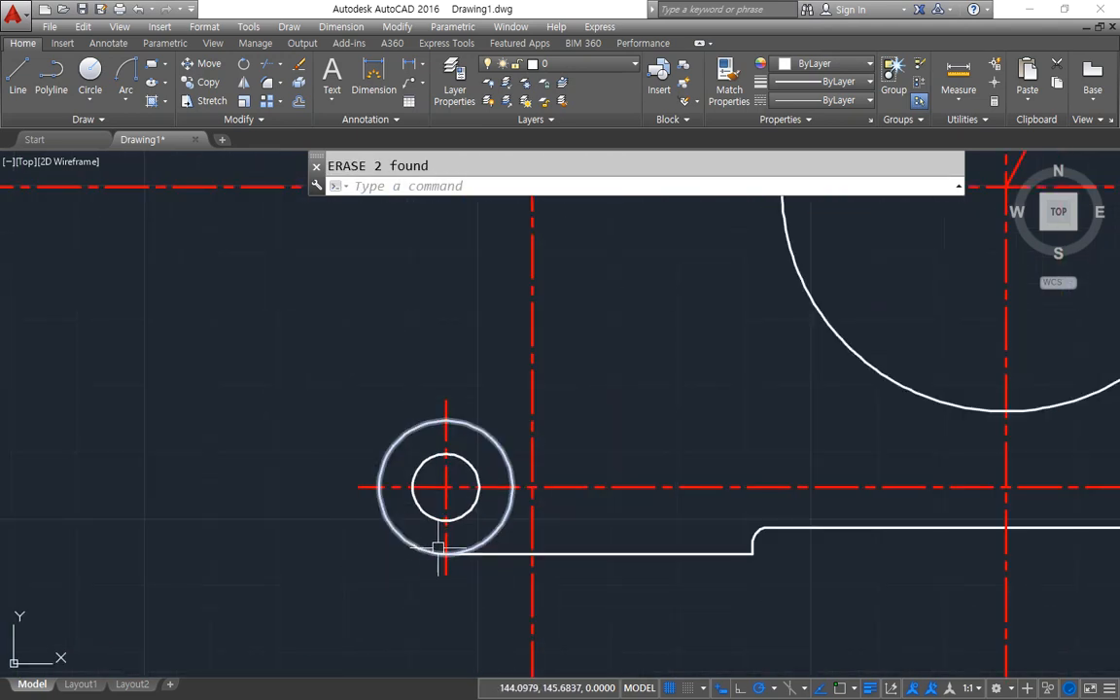
scroll(439, 547, down, 5)
scroll(525, 370, up, 2)
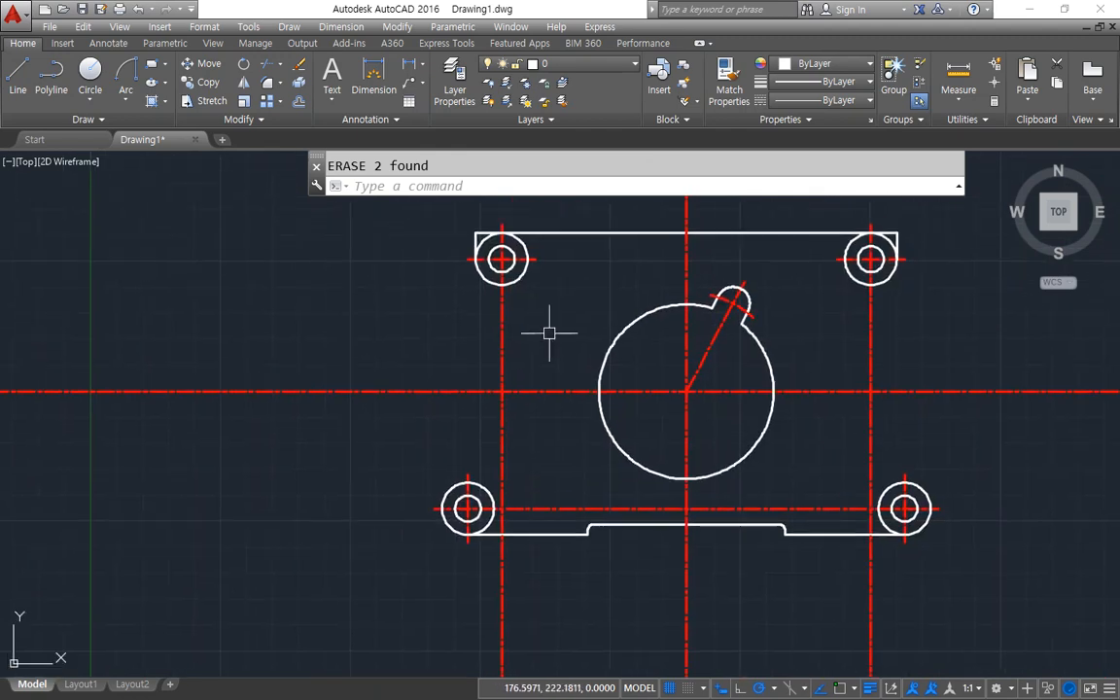
key(ctrl+z)
key(ctrl+z)
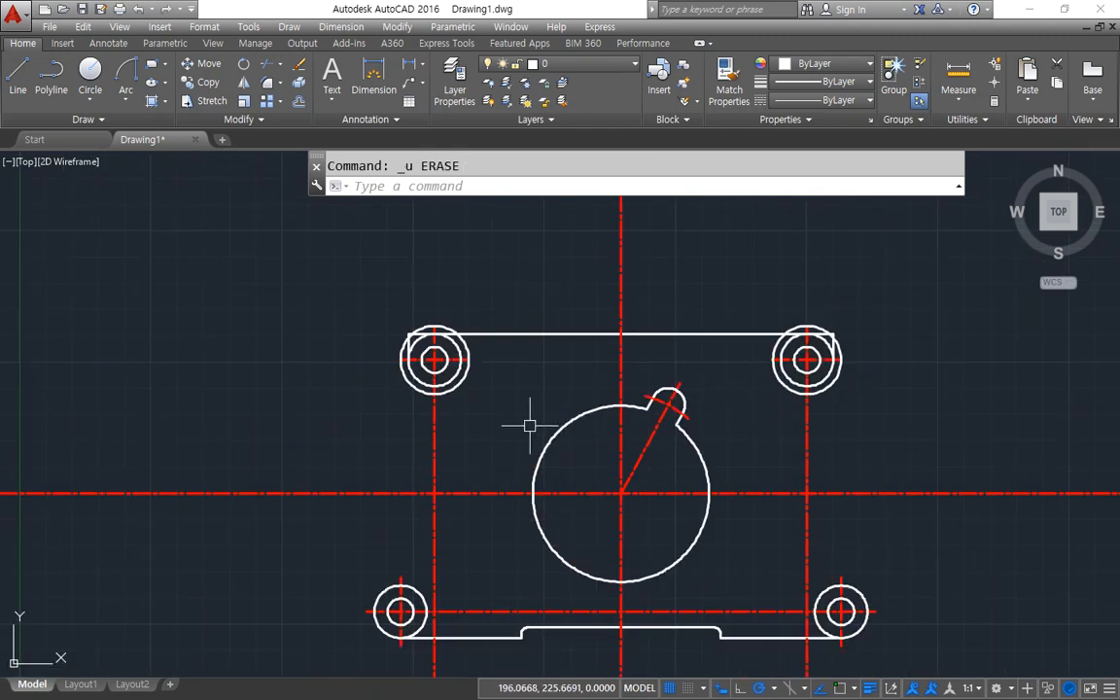
Trim the two vertical centerlines below the upper offset circles.
text(tr)
key(space)
click(465, 389)
click(460, 380)
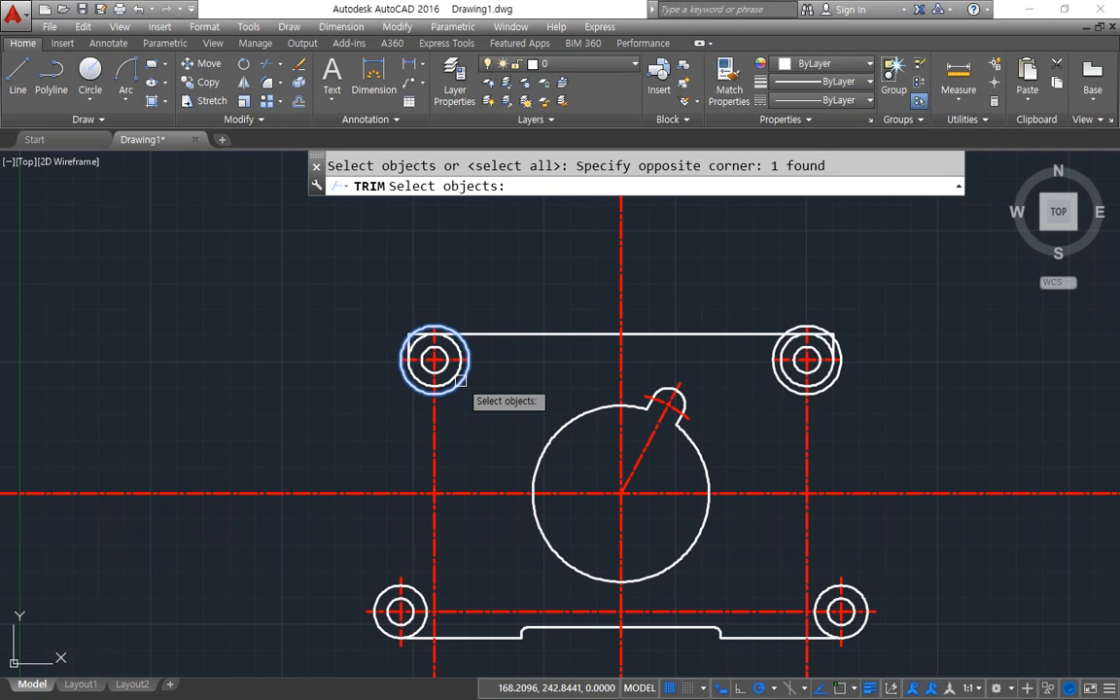
click(790, 389)
key(space)
click(805, 428)
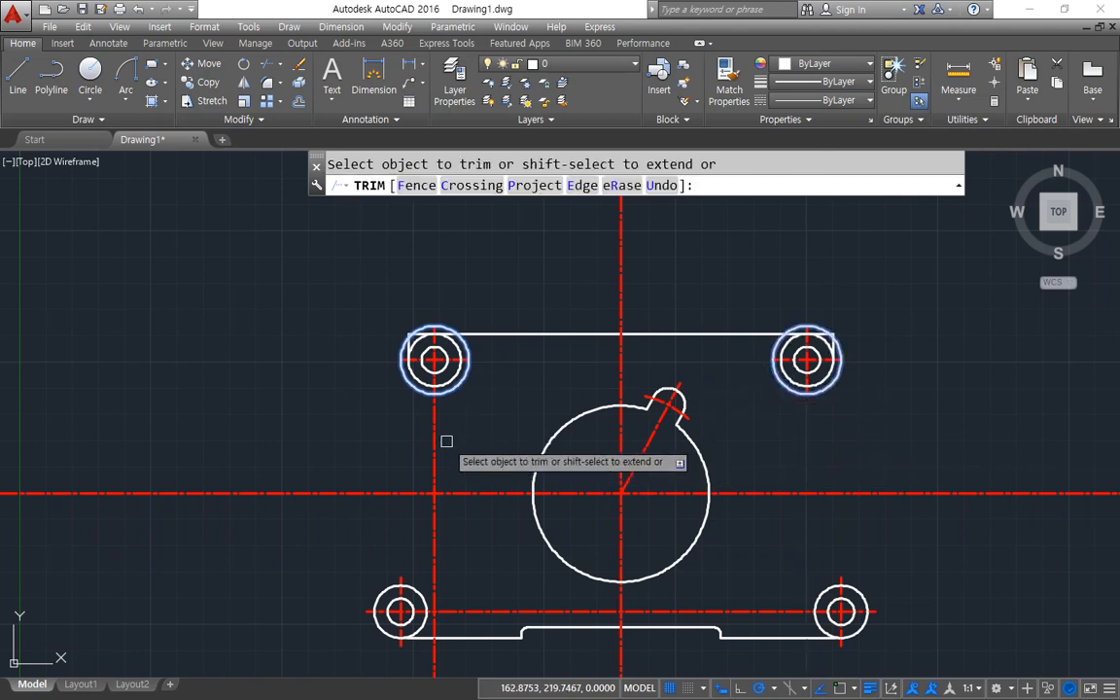
click(430, 469)
click(654, 483)
key(space)
Erase the two offset circles around the upper corner circles.
click(455, 395)
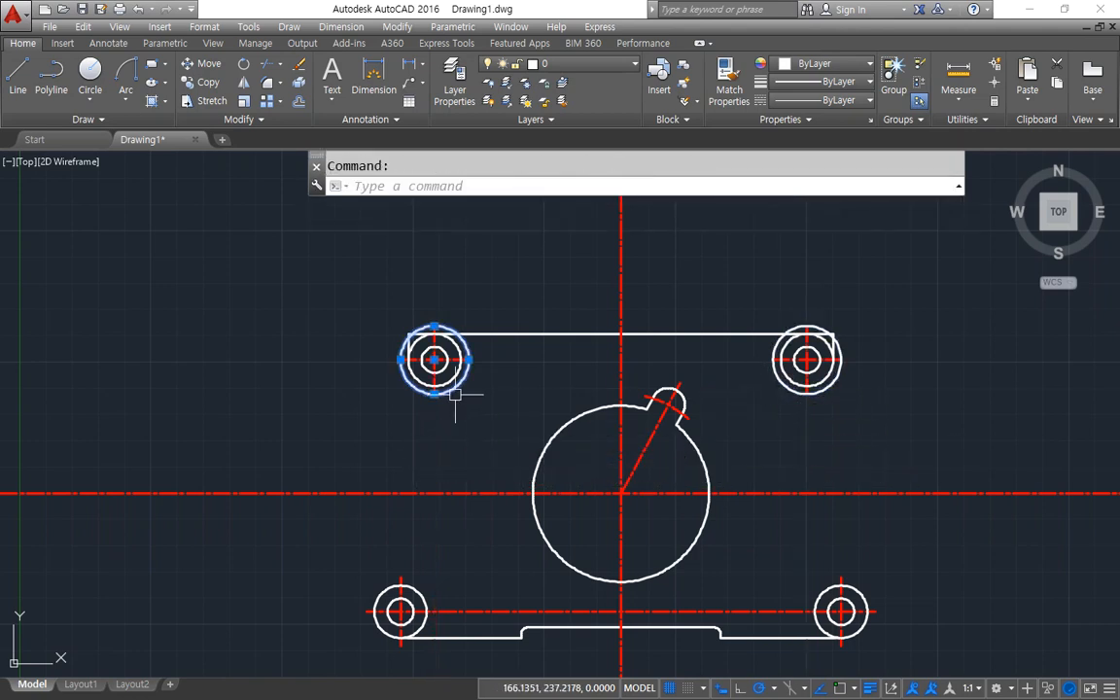
click(782, 383)
text(e)
key(space)
Offset the two lower radius 10 circles outward by 3.
middle_drag(669, 506, 665, 427)
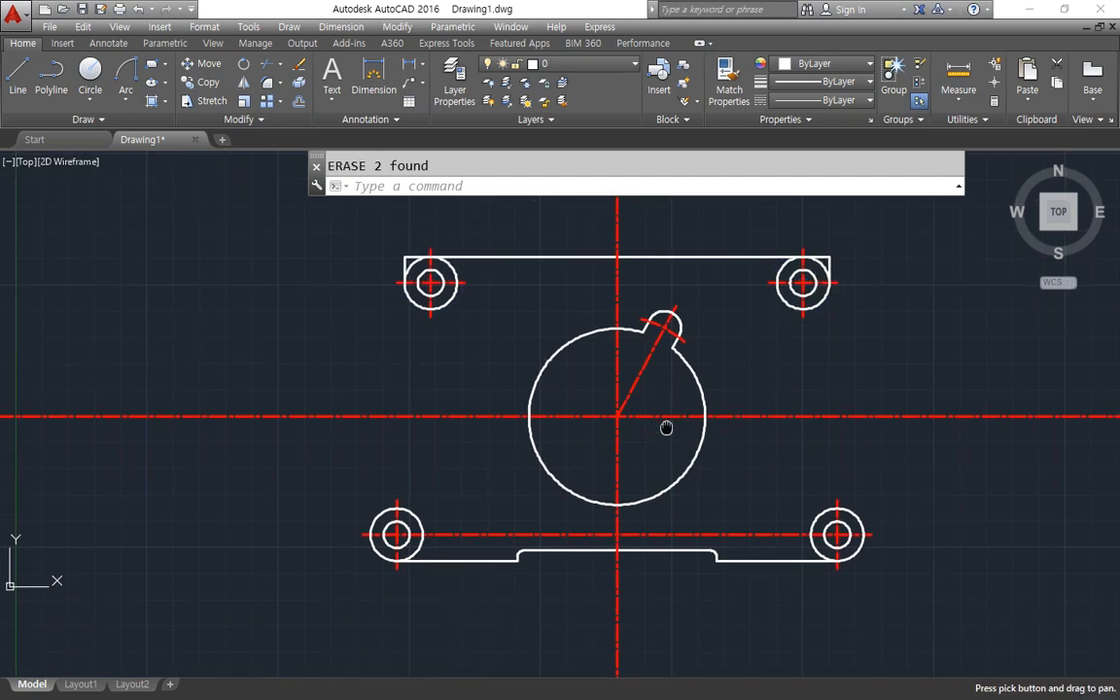
scroll(300, 435, up, 2)
middle_drag(646, 500, 357, 392)
text(o)
key(space)
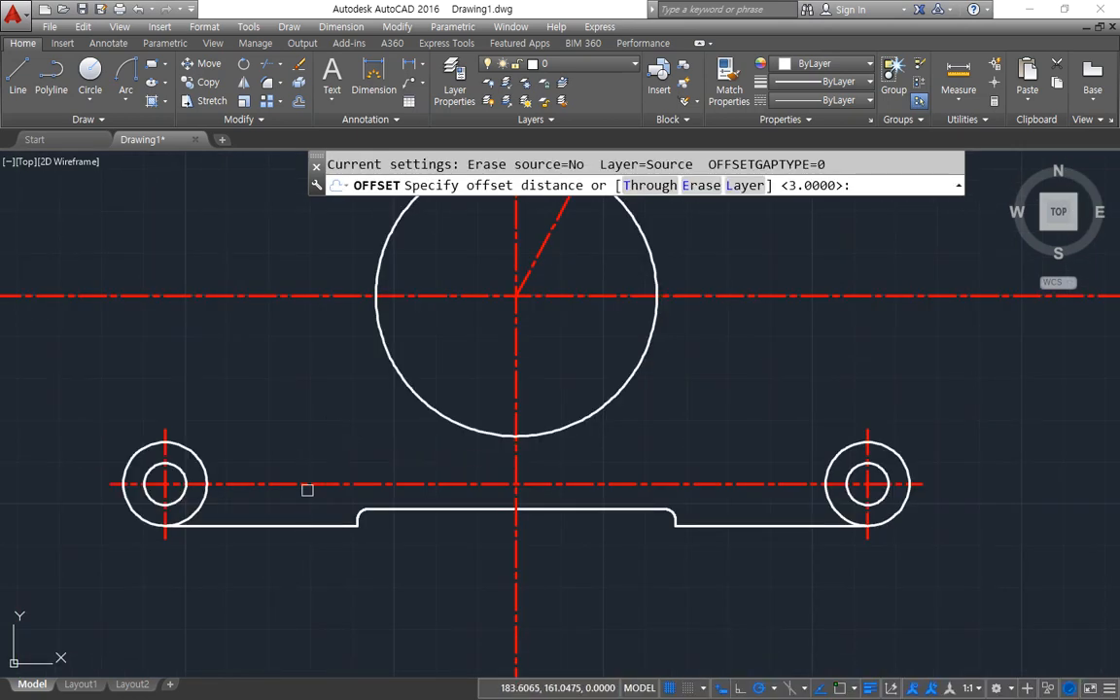
text(3)
key(space)
click(199, 453)
click(207, 445)
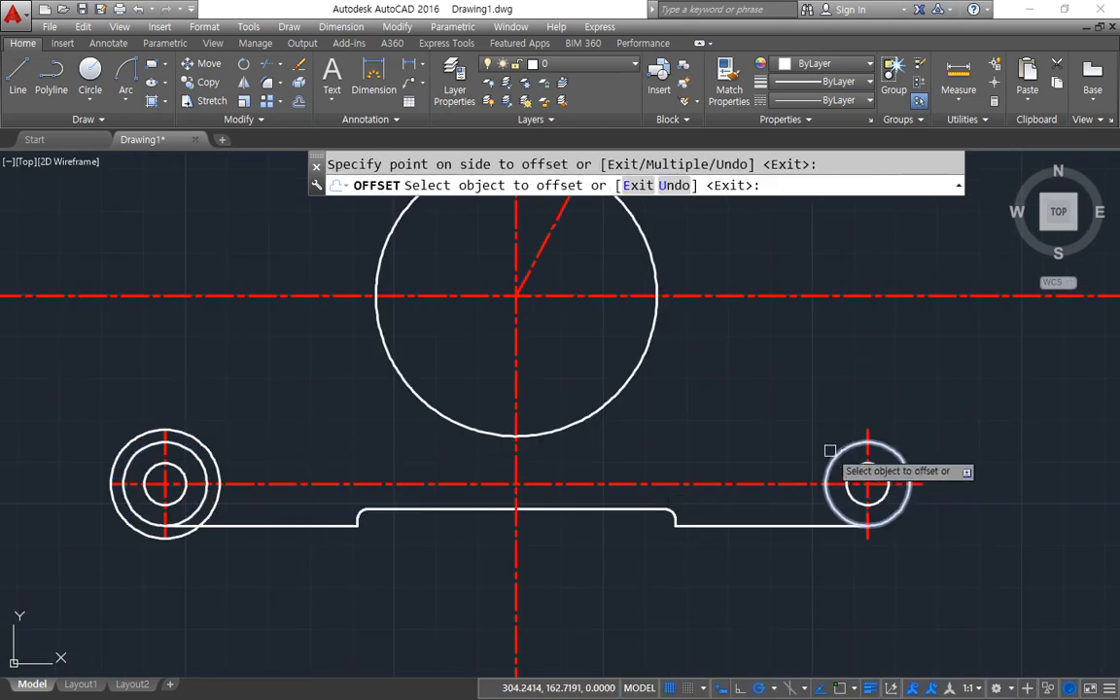
click(829, 453)
click(725, 433)
key(space)
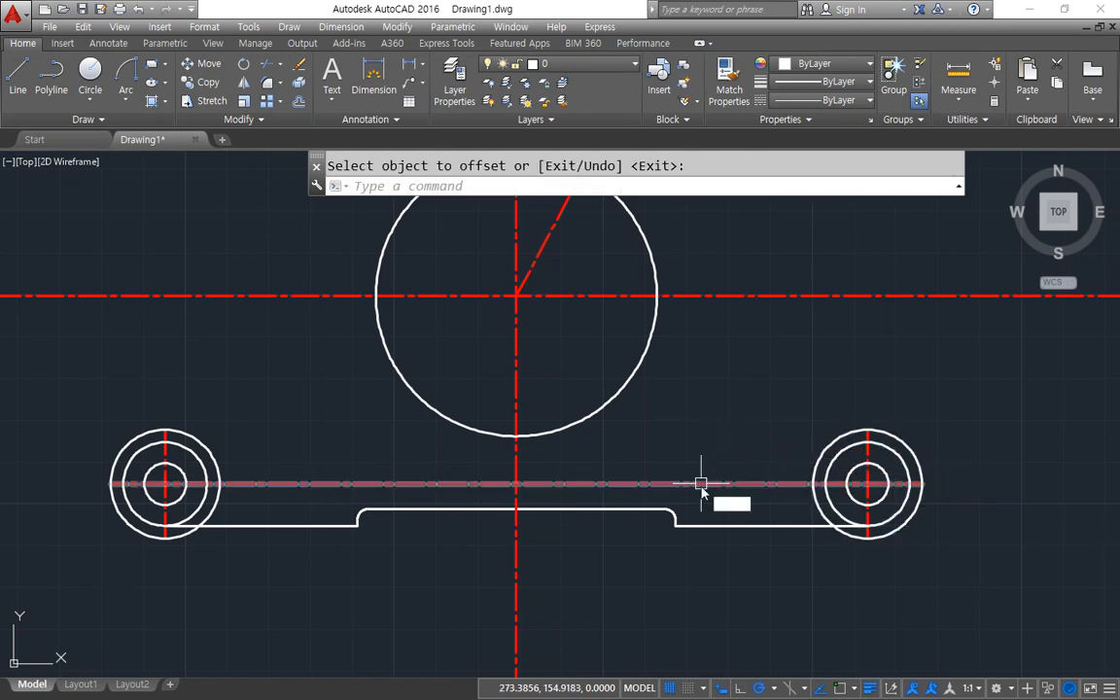
Trim the lower horizontal centerline between the two lower offset circles.
text(tr)
key(space)
key(space)
click(700, 482)
key(space)
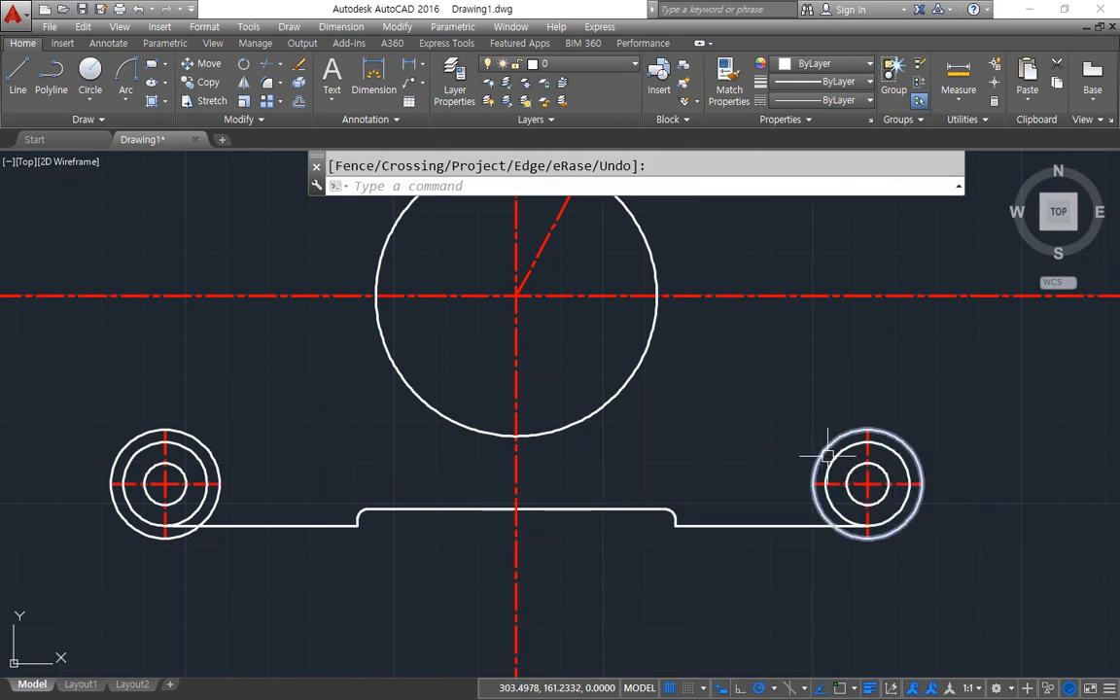
Erase the two offset circles around the lower corner circles.
click(828, 453)
click(219, 453)
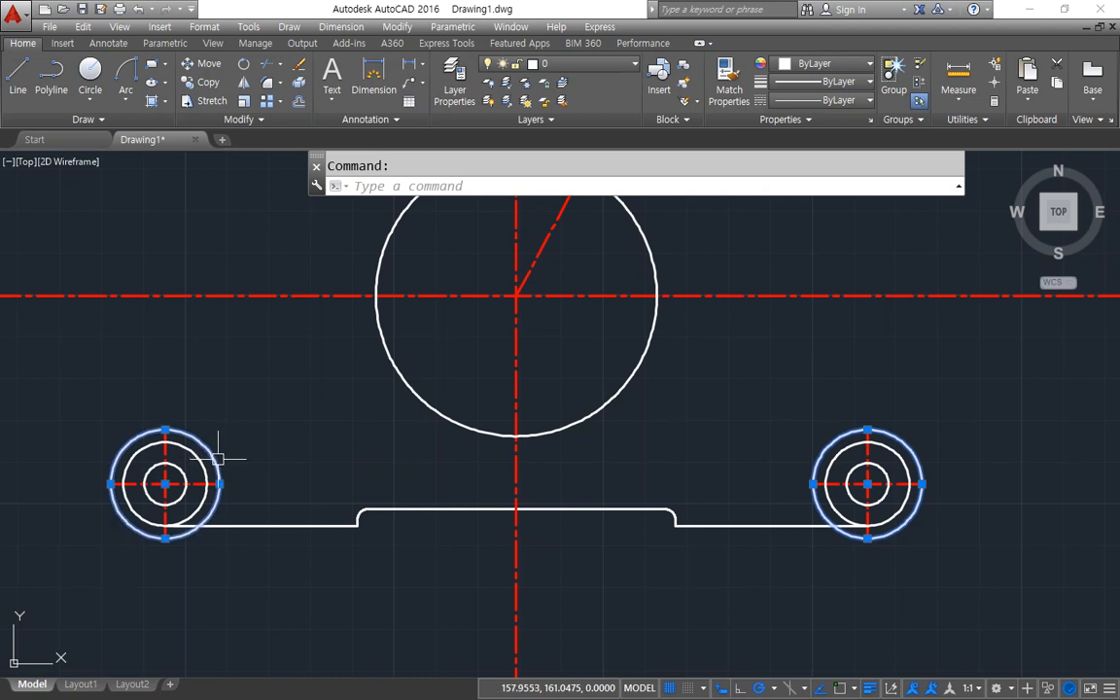
key(Delete)
Draw a construction line at a 47° angle through the center of the lower left corner circles.
scroll(360, 488, down, 2)
middle_drag(375, 450, 396, 494)
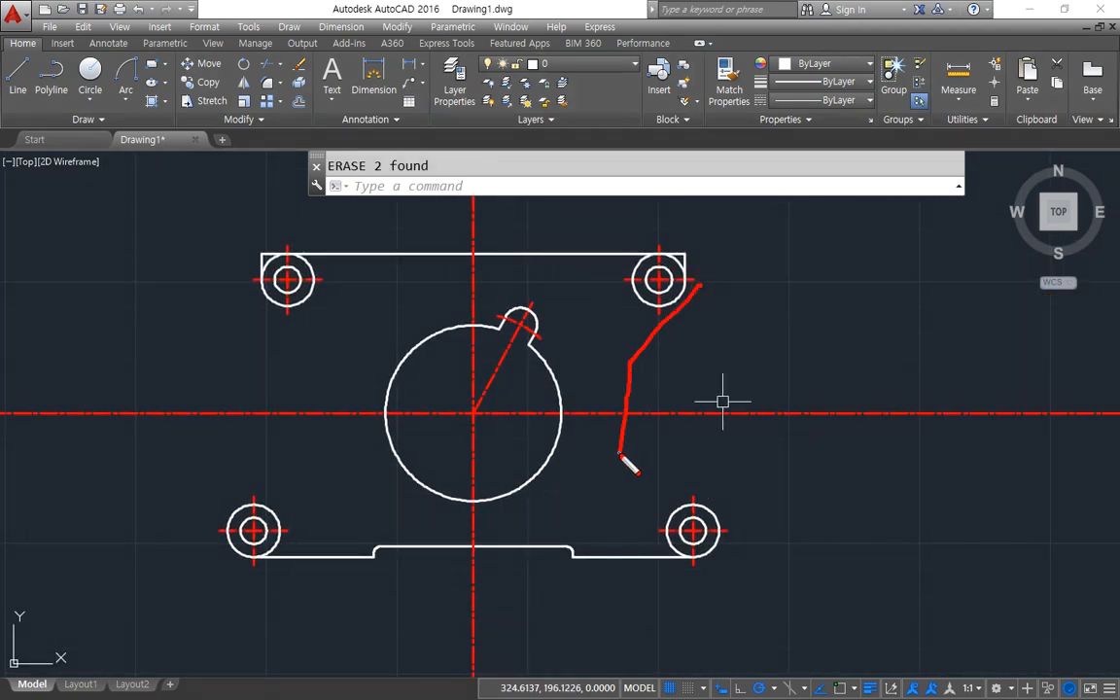
key(Escape)
text(x)
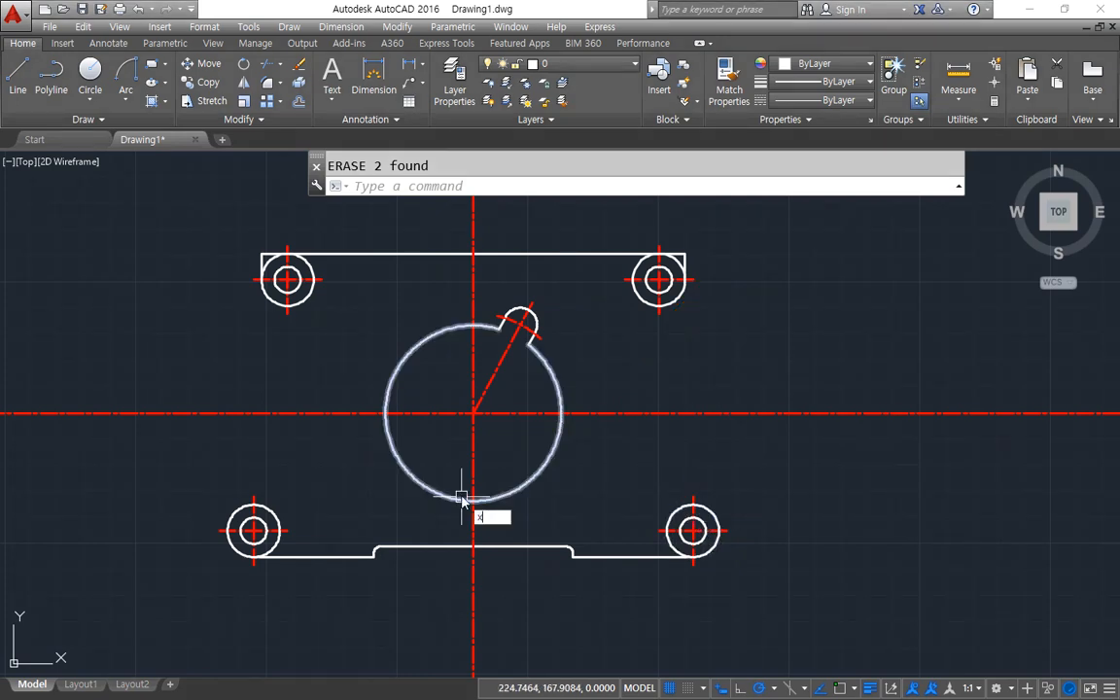
text(l)
key(Return)
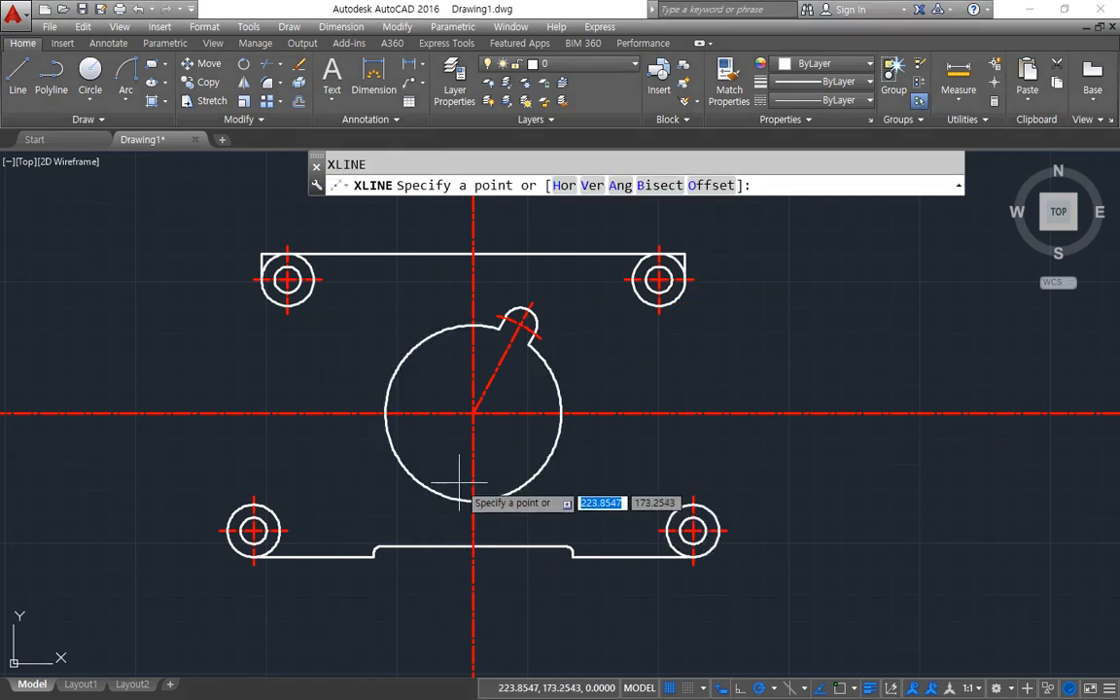
key(Return)
key(Return)
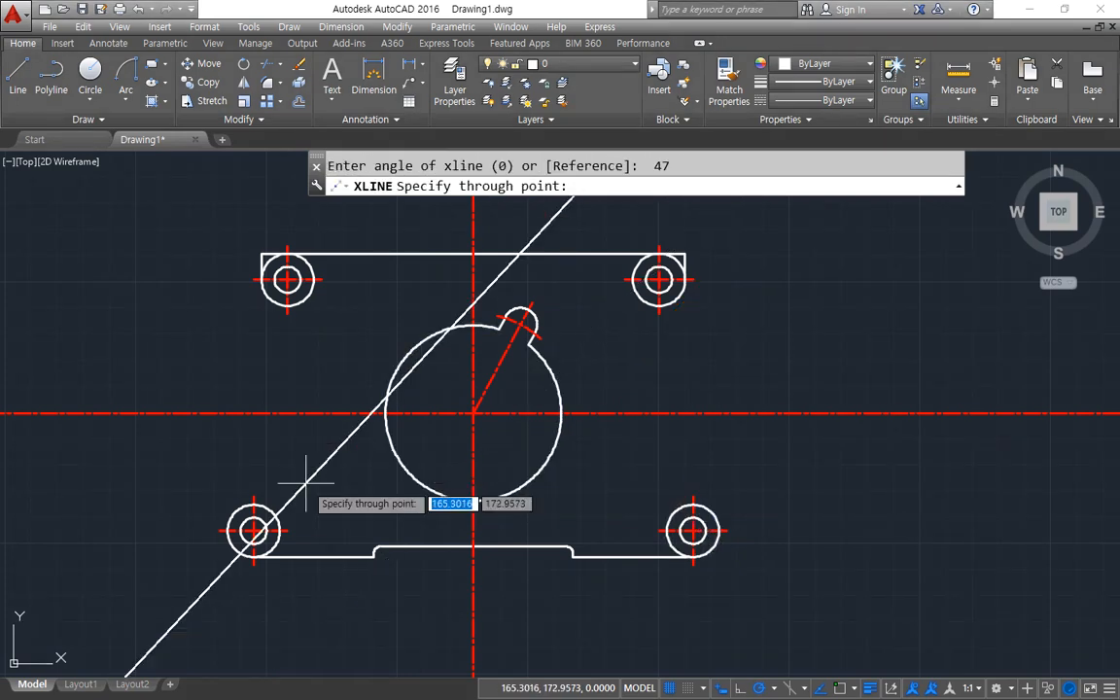
scroll(251, 530, up, 4)
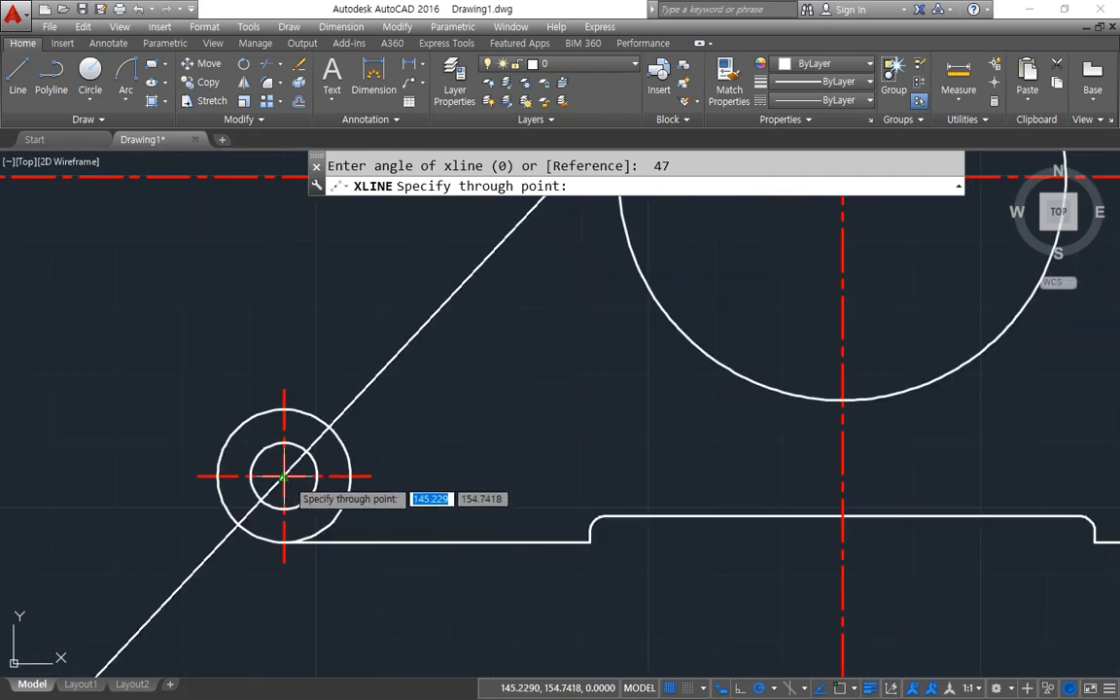
click(283, 477)
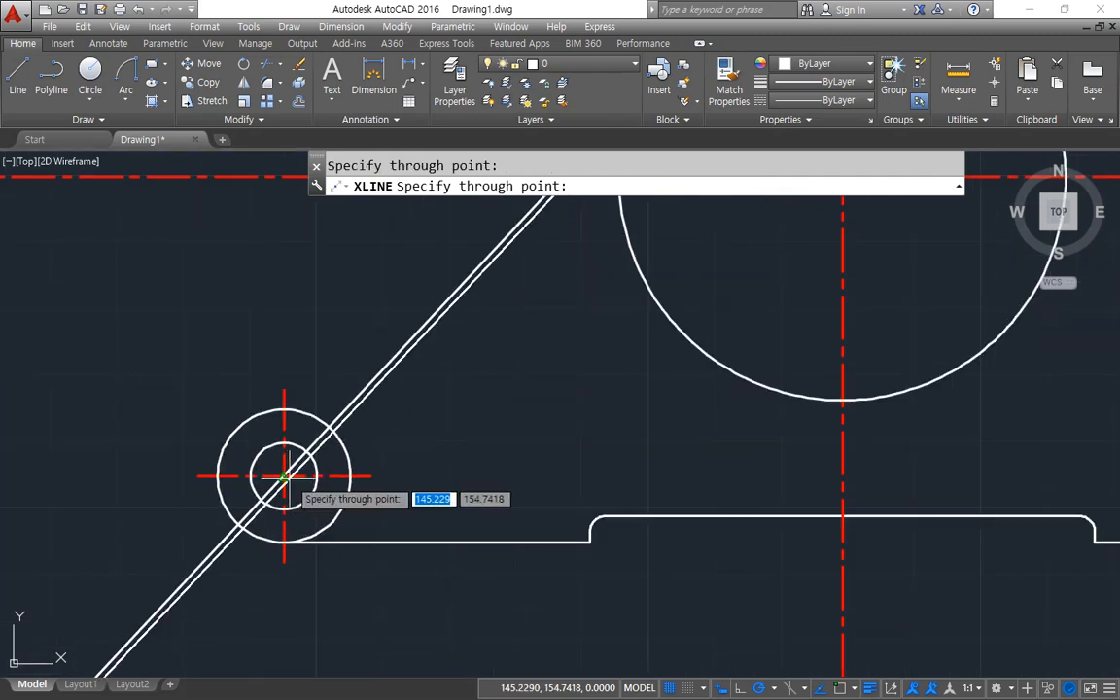
key(Return)
Offset the 47° construction line by 10 to its upper left side and erase the original line.
key(Return)
text(10)
key(Return)
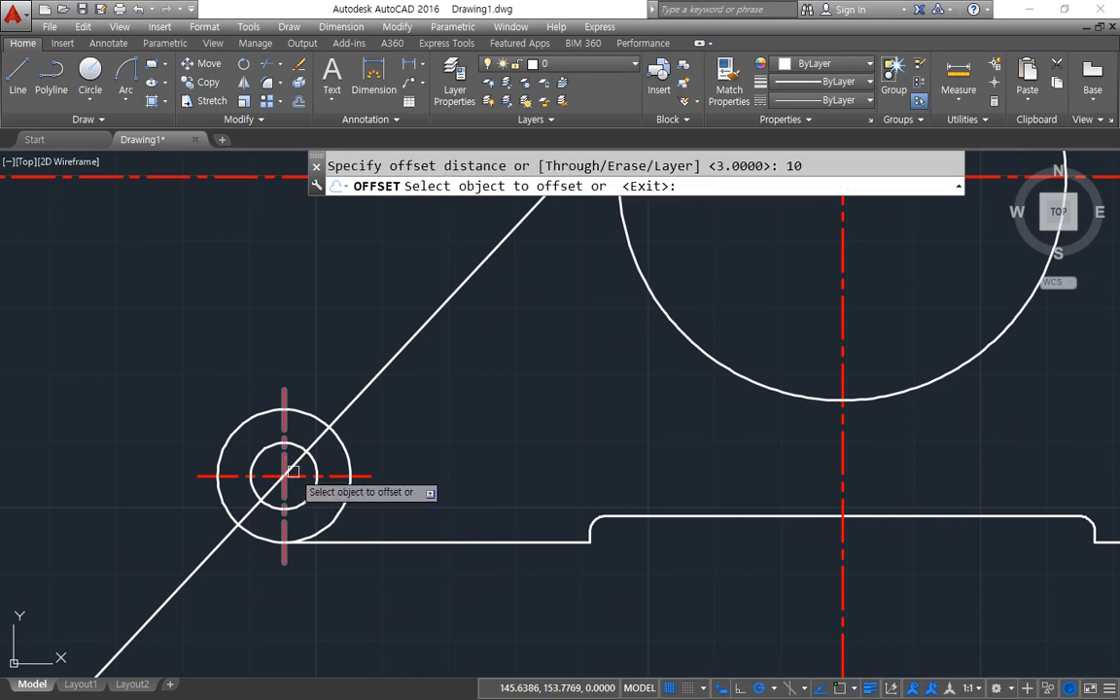
click(341, 415)
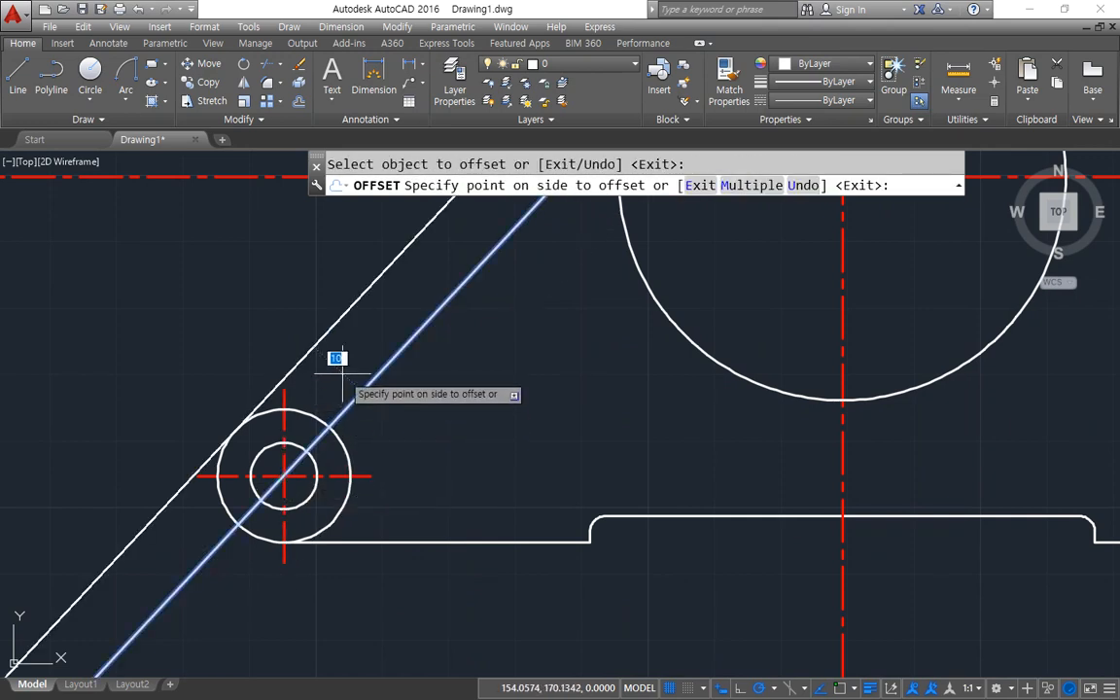
click(341, 381)
key(Return)
click(368, 380)
key(Delete)
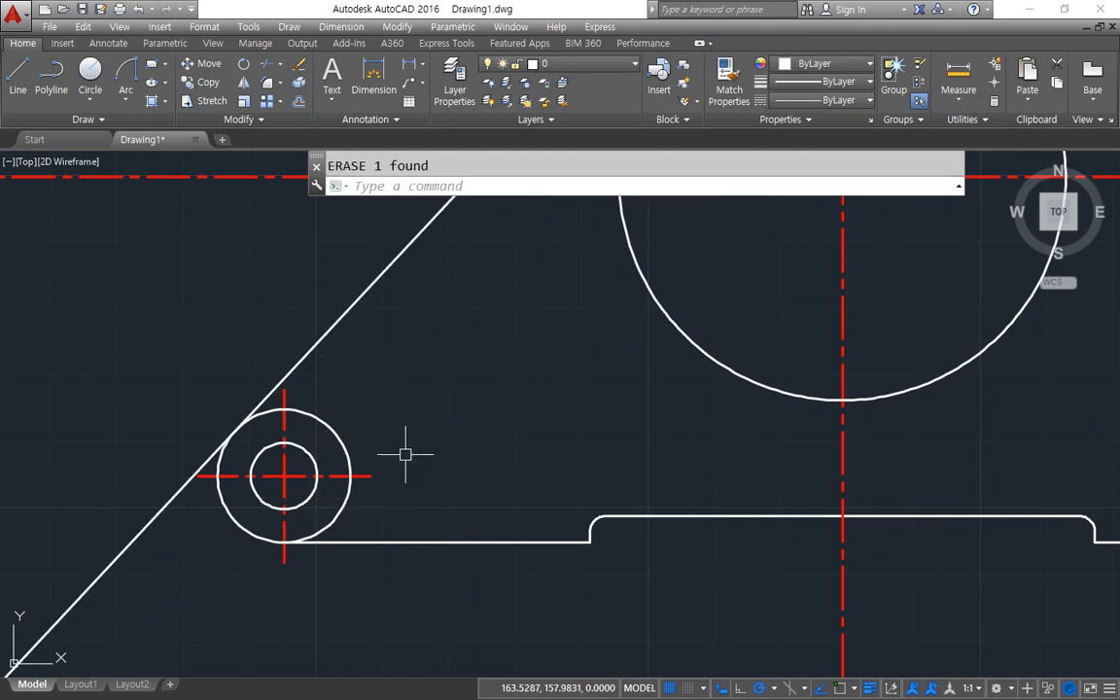
Fillet the lower left radius 10 circle with the angled line at radius 0 so the line ends at the circle.
text(f)
key(Return)
text(r)
key(Return)
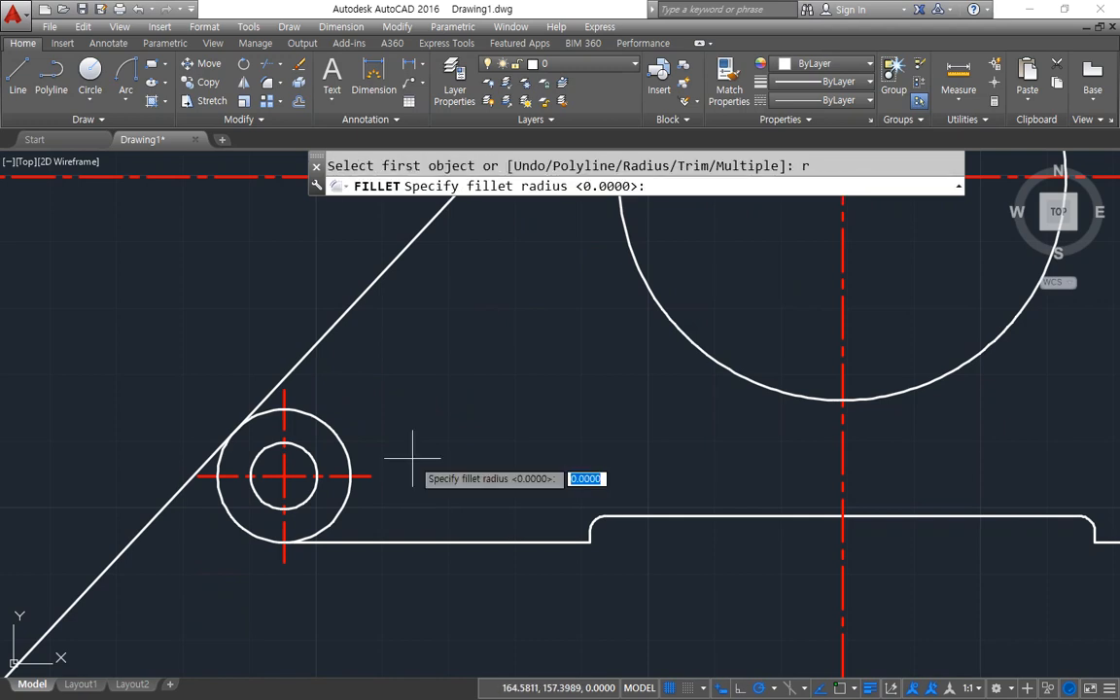
text(0)
key(Return)
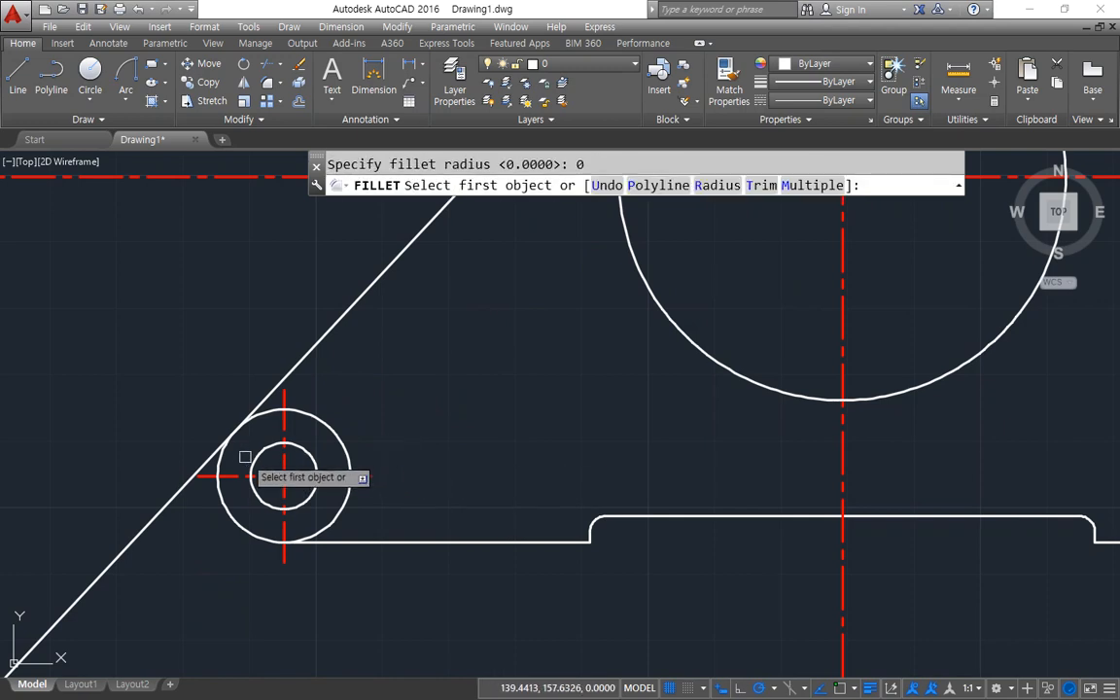
click(295, 408)
click(312, 349)
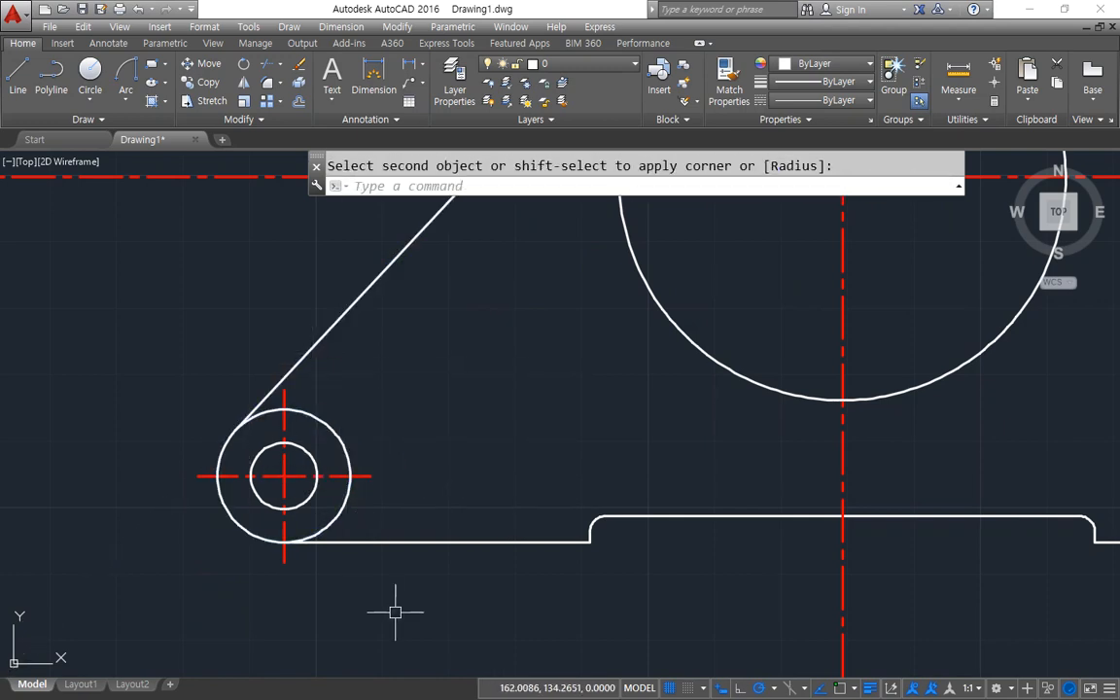
Switch to the calculator and compute 180 - 47.
middle_drag(818, 518, 268, 510)
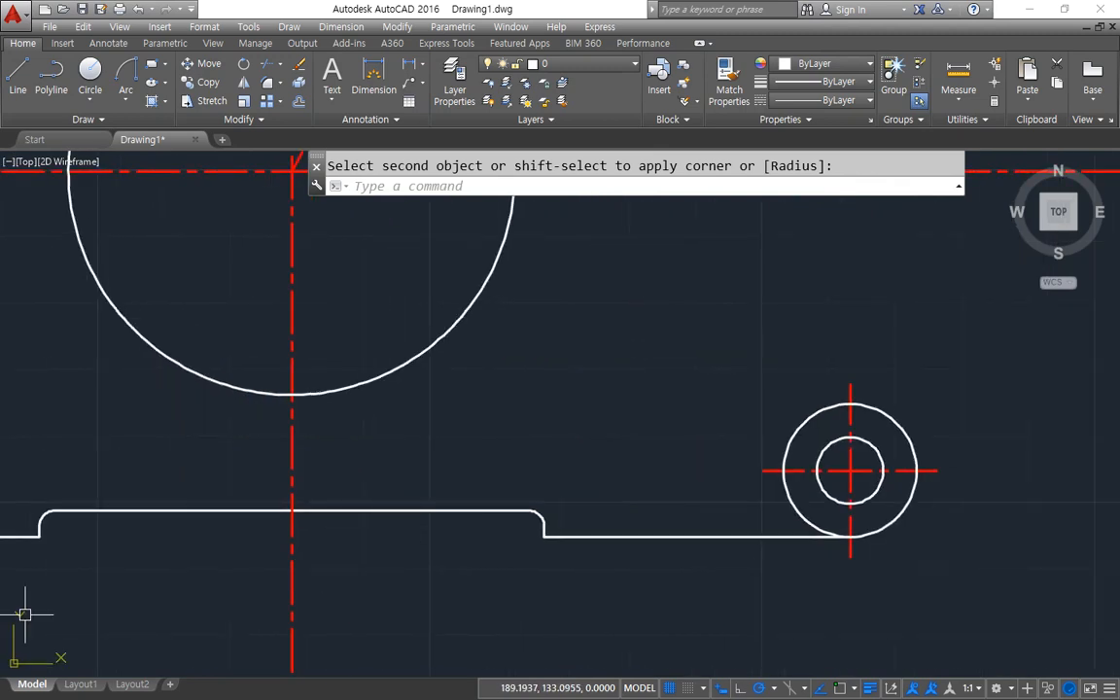
key(alt+Tab)
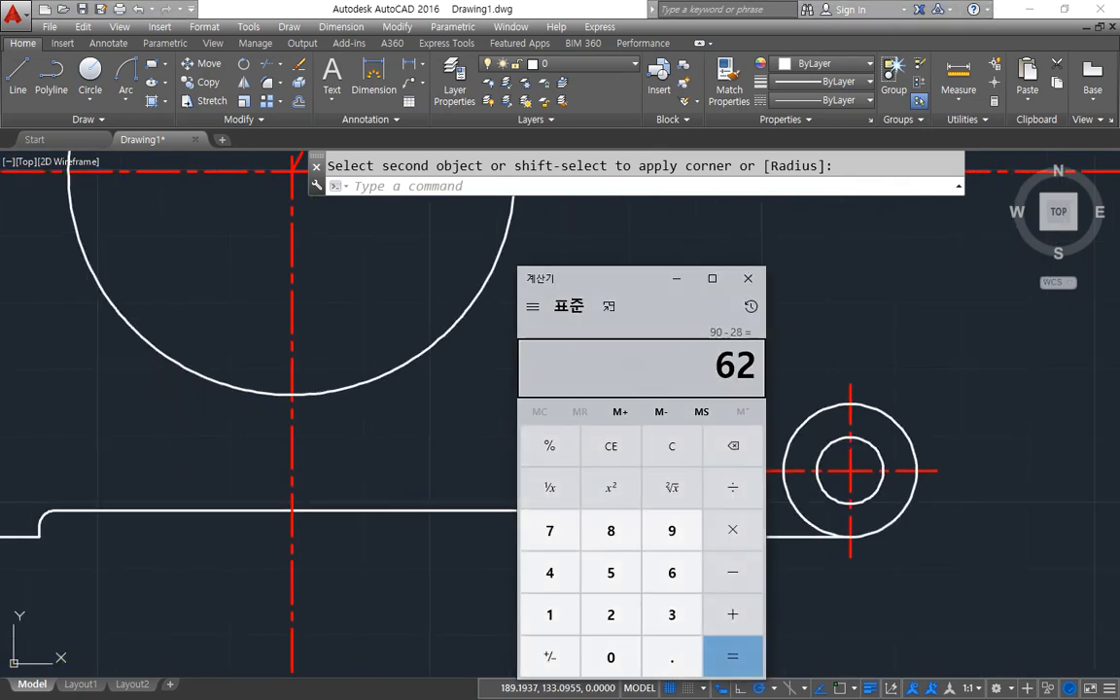
text(180 - )
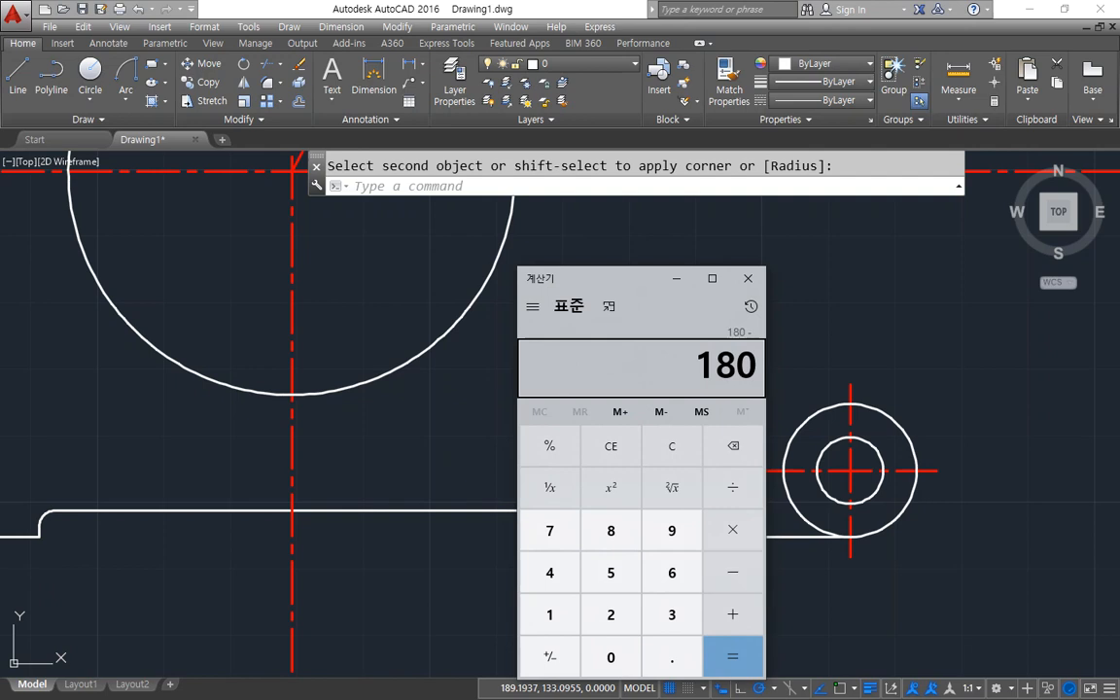
text(47)
key(Return)
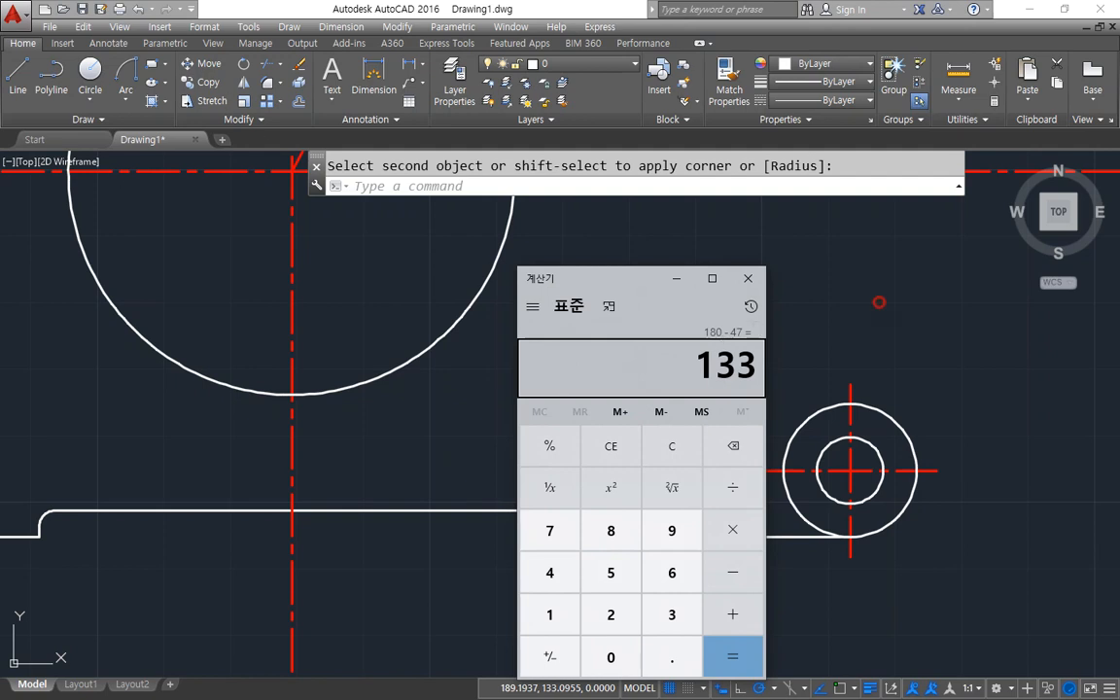
Switch back to AutoCAD and draw a construction line at 133° through the center of the lower right corner circles.
click(879, 302)
text(xl)
key(Return)
text(a)
key(Return)
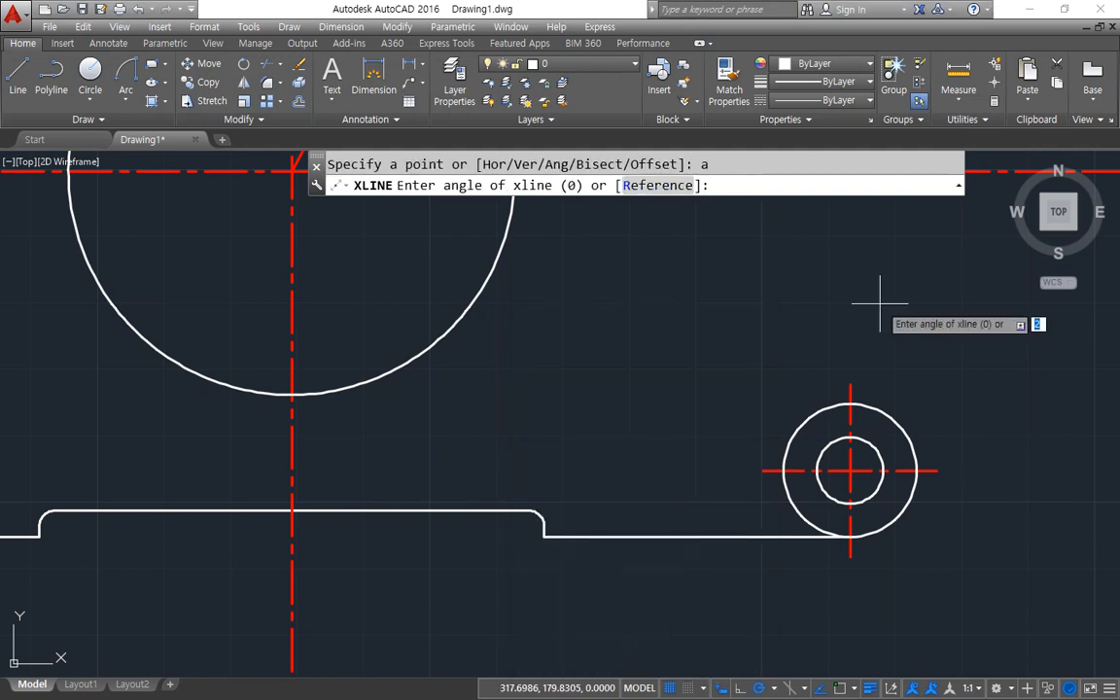
text(133)
key(Return)
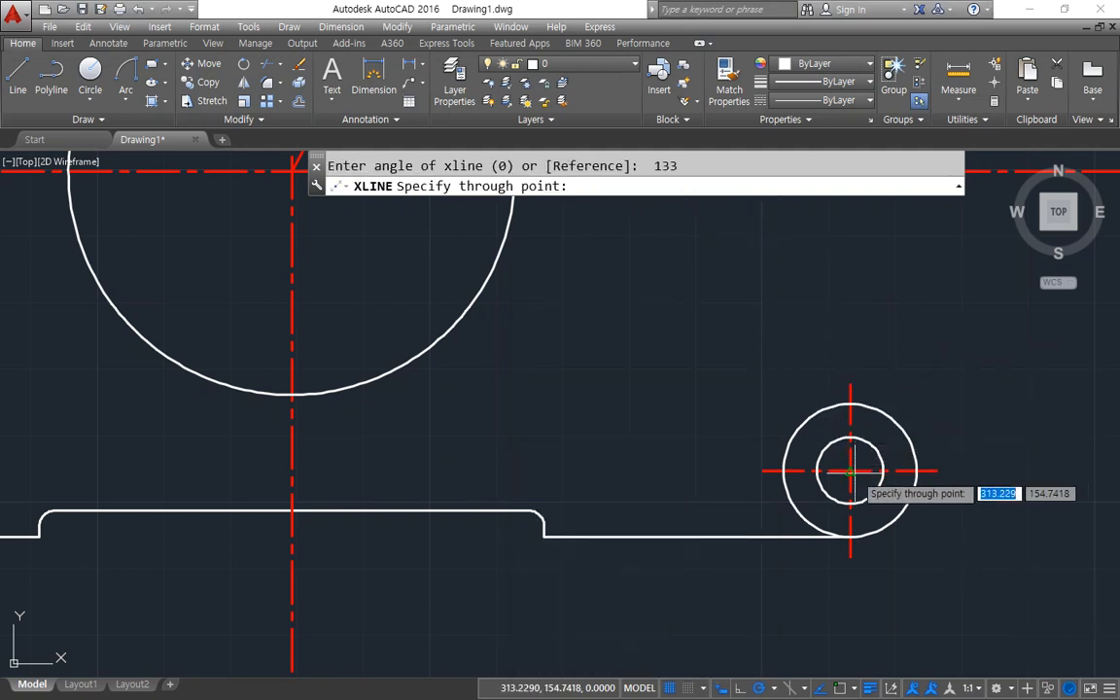
click(855, 473)
key(Return)
Offset the 133° construction line by 10 to its upper right side and erase the original line.
middle_drag(721, 414, 611, 440)
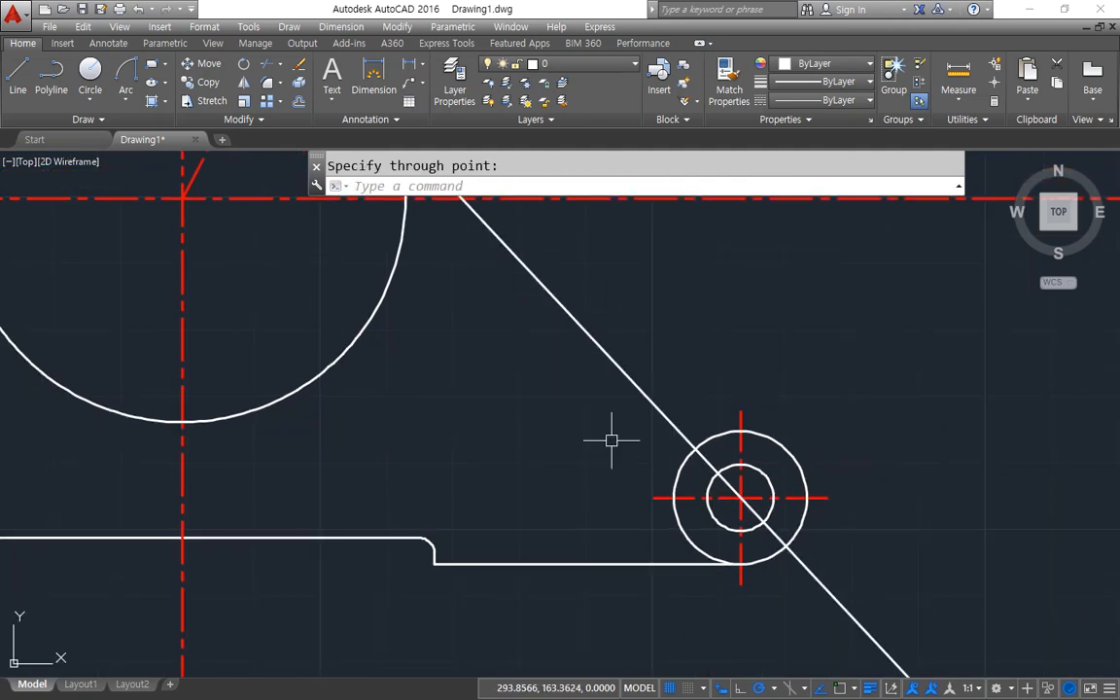
text(o)
key(Return)
text(10)
key(Return)
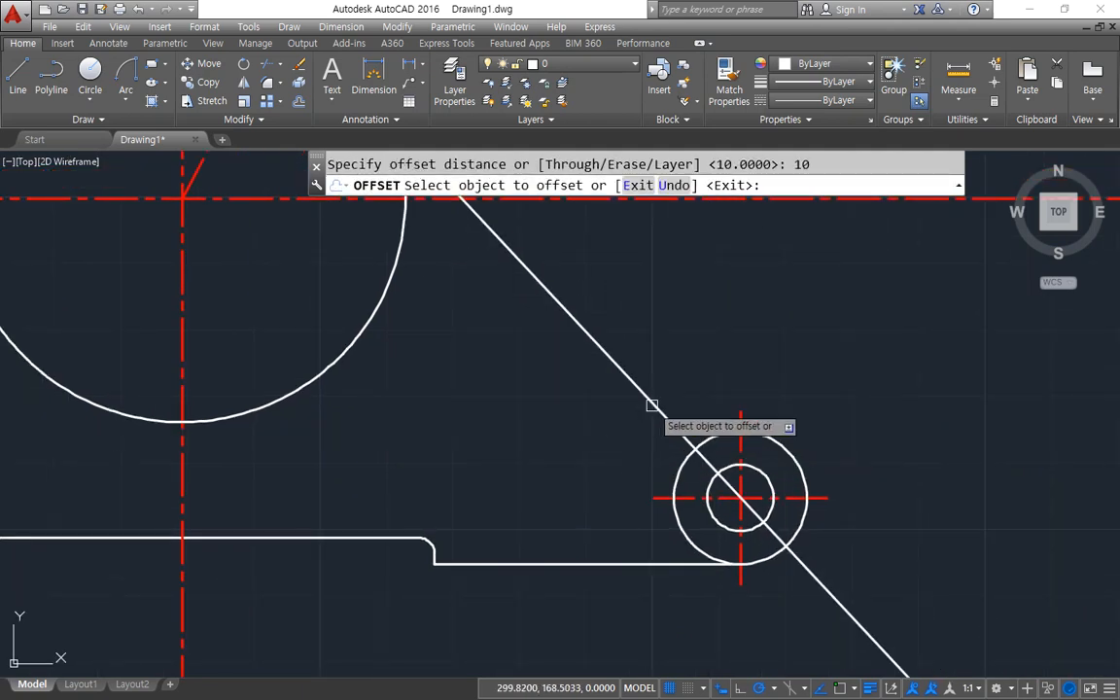
click(654, 403)
click(685, 356)
key(Return)
click(644, 391)
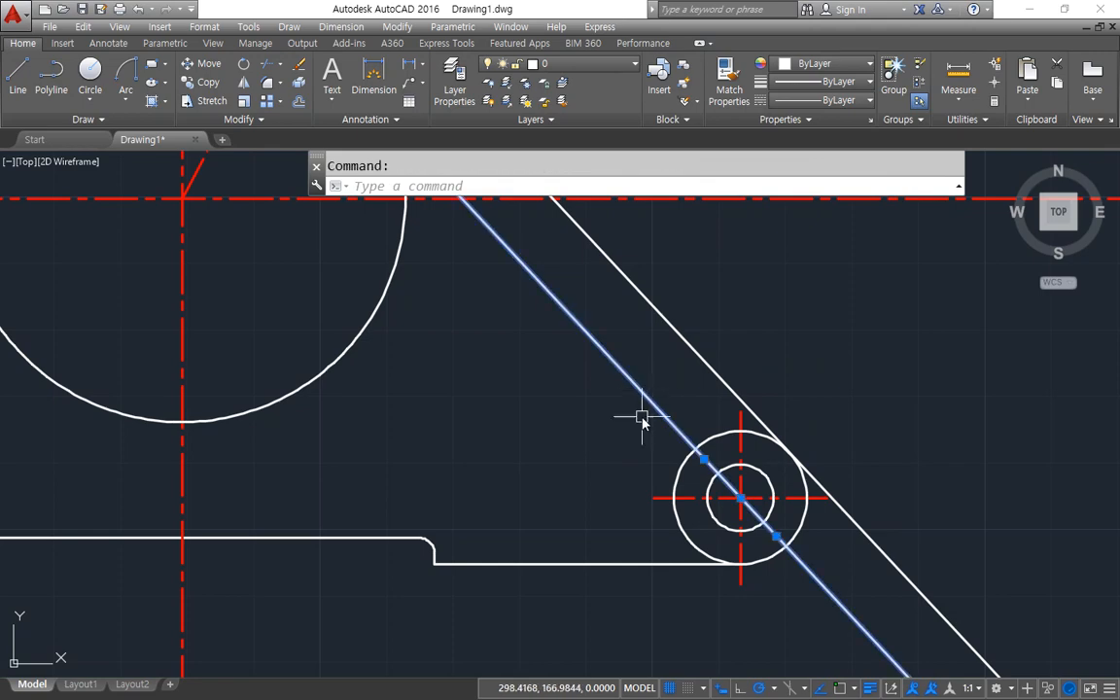
key(Delete)
Fillet the lower right radius 10 circle with the angled line at radius 0 so the line ends at the circle.
text(f)
key(Return)
click(726, 433)
scroll(742, 469, down, 2)
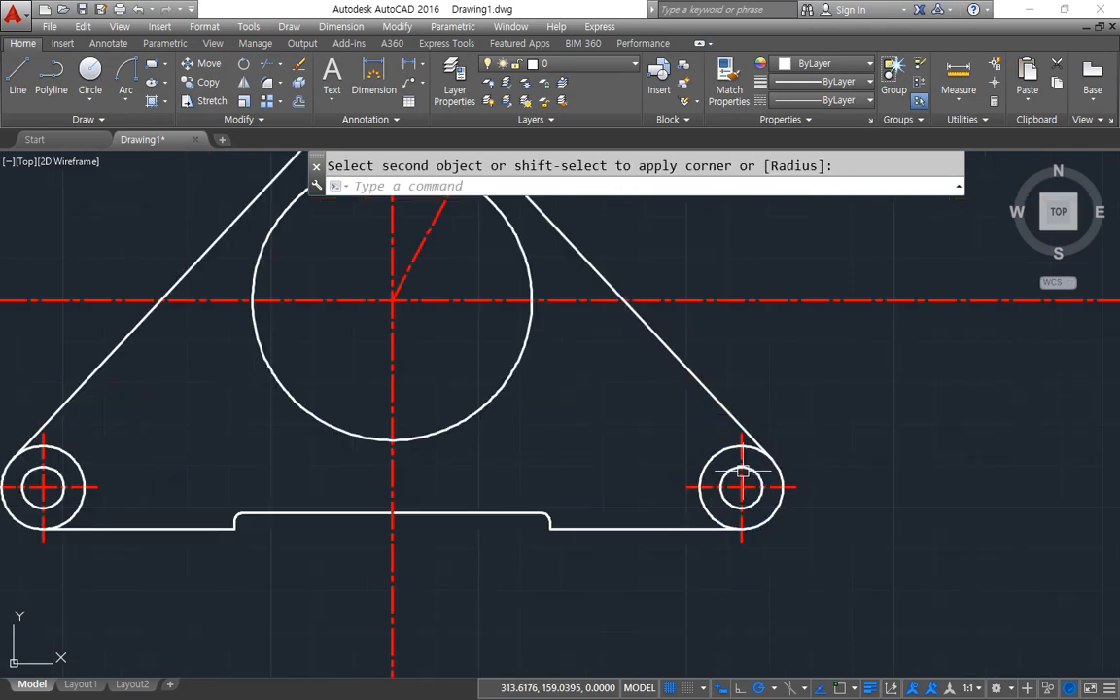
Offset the vertical centerline by 45 to both its left and right sides.
mouse_move(642, 377)
middle_down()
mouse_move(730, 496)
mouse_move(761, 497)
middle_up()
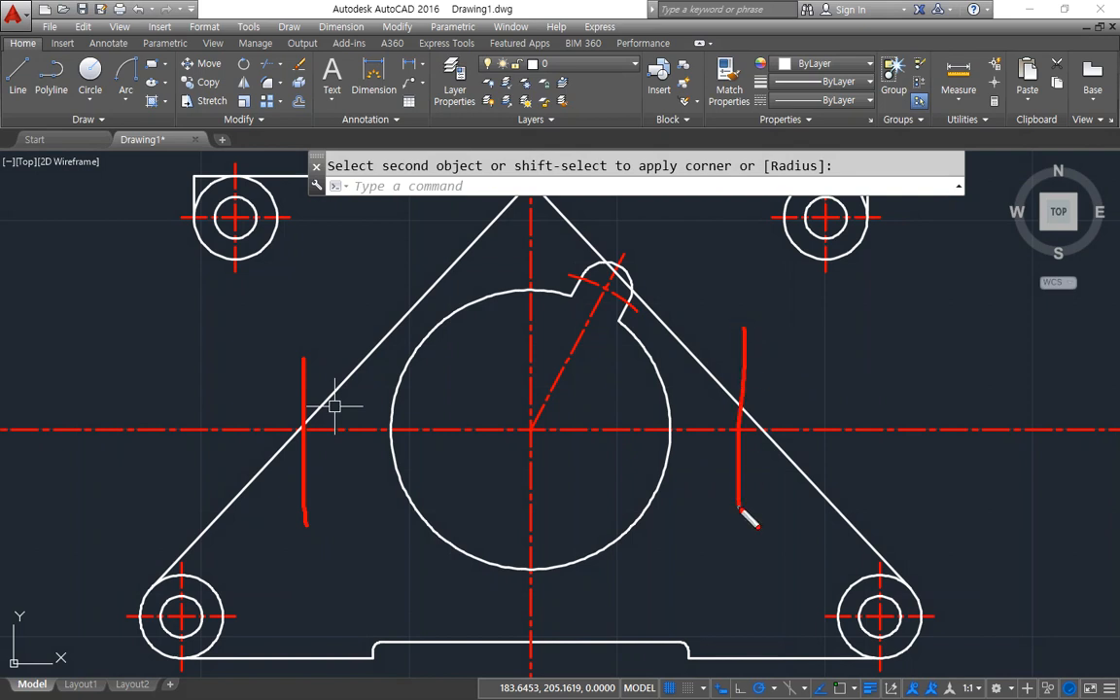
text(o)
key(Return)
text(45)
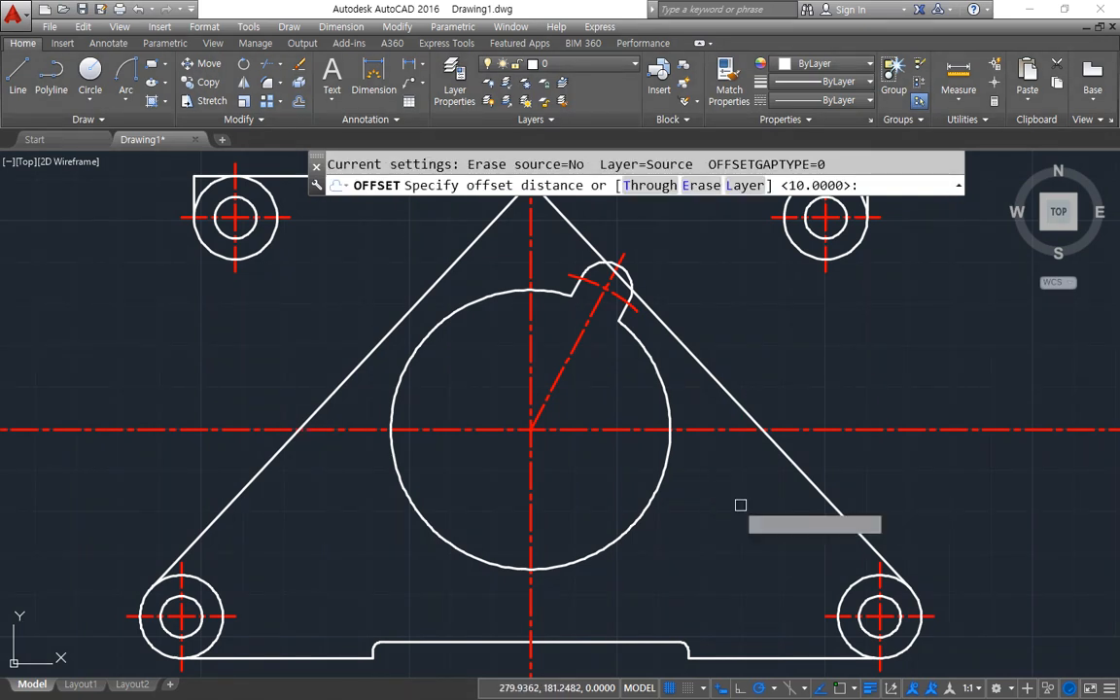
key(Return)
click(530, 374)
click(512, 373)
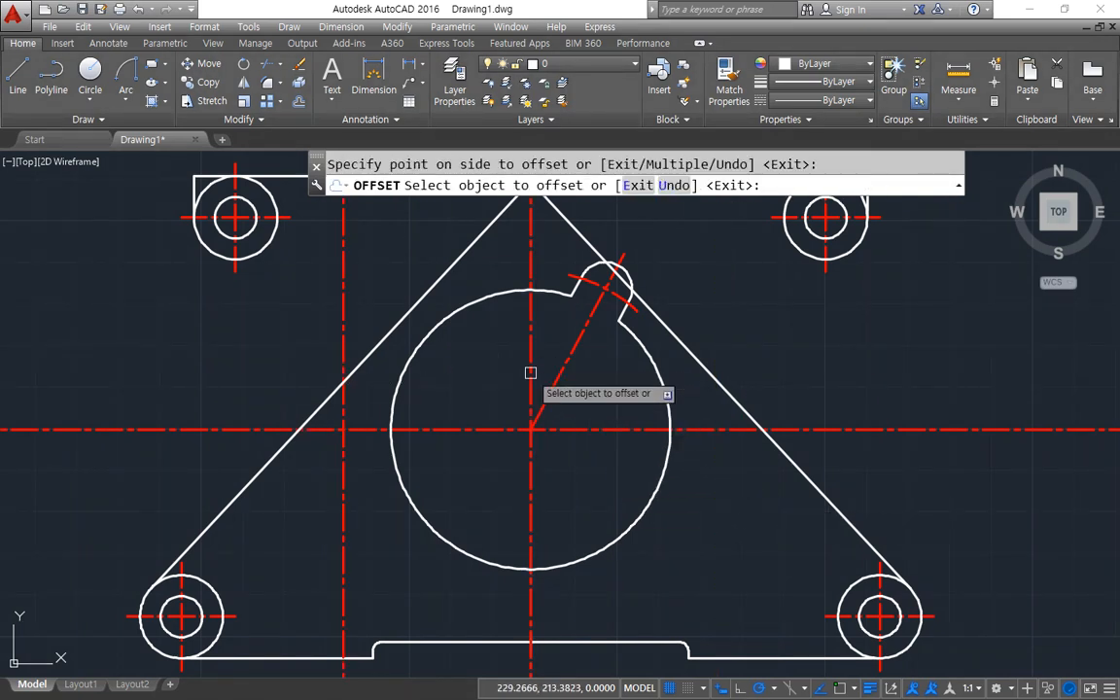
click(532, 370)
click(763, 544)
Match the properties of the right angled outline to the two offset vertical lines.
text(ma)
key(Return)
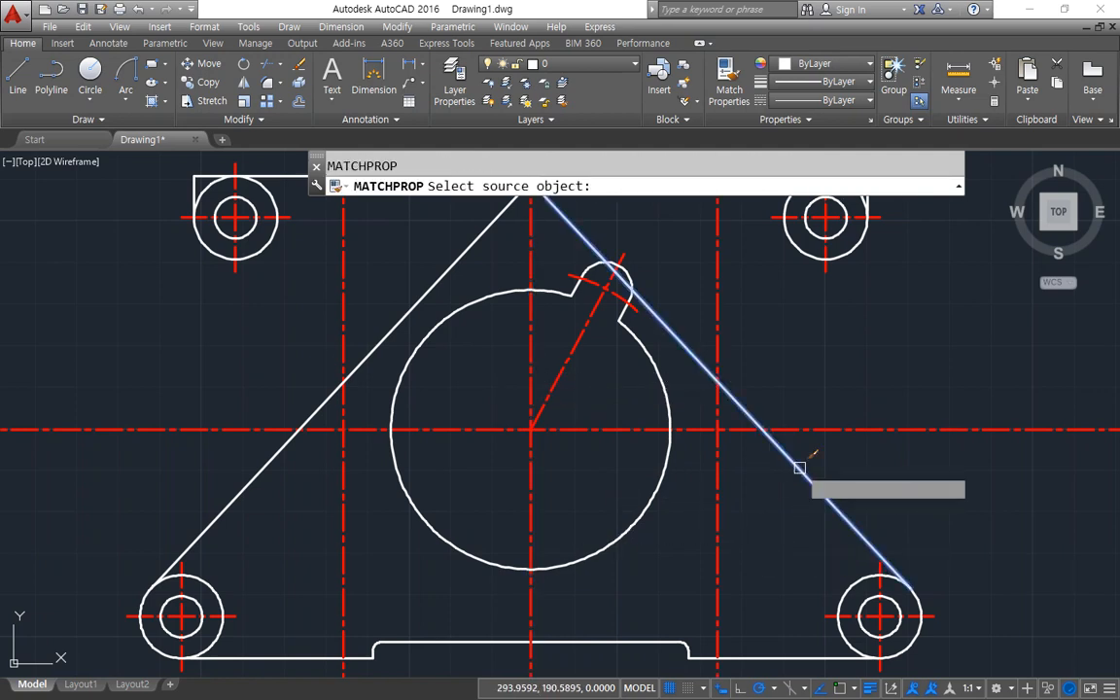
click(800, 465)
click(717, 502)
click(343, 497)
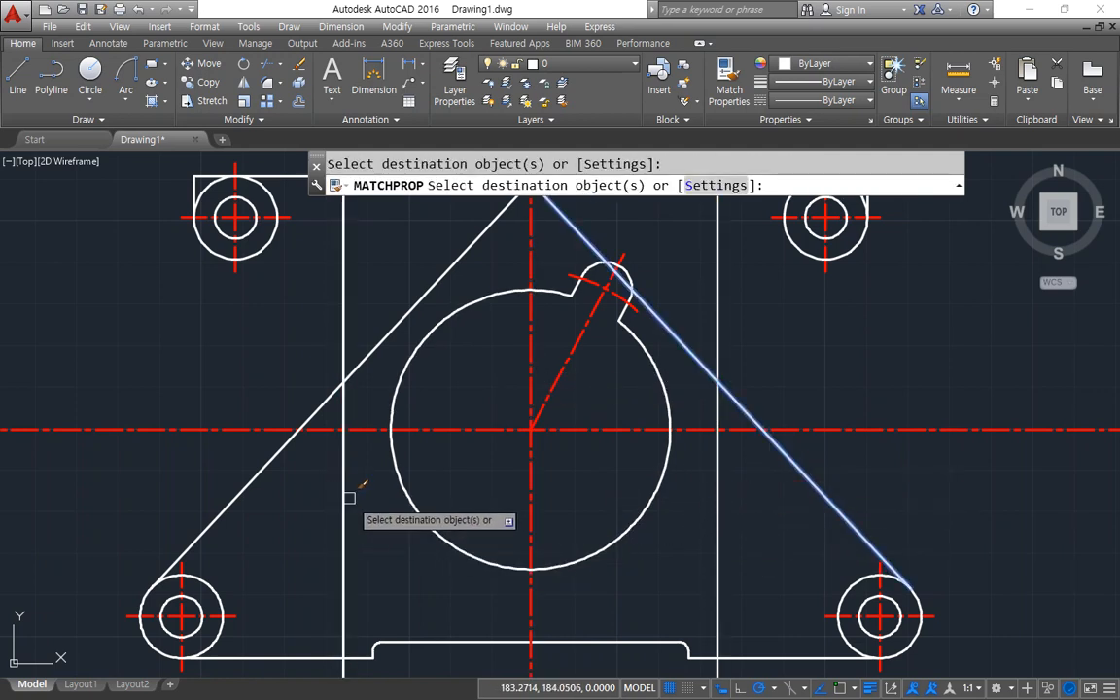
key(Return)
Fillet the left and right angled lines with their adjacent vertical lines at radius 10.
text(f)
key(Return)
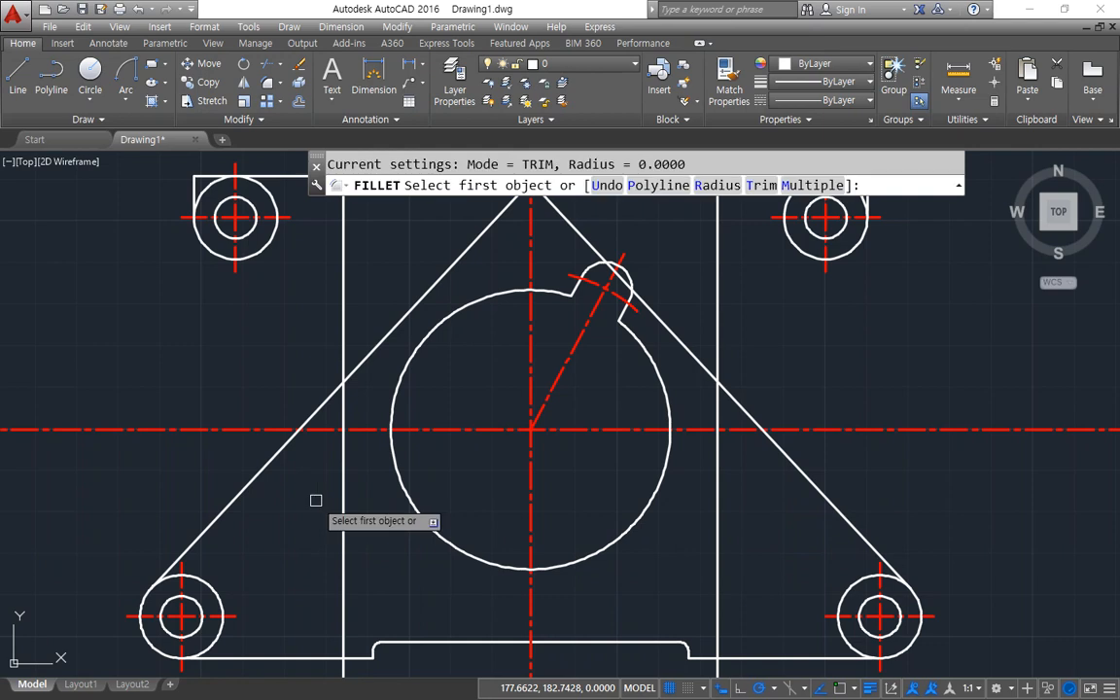
text(r)
key(Return)
text(10)
key(Return)
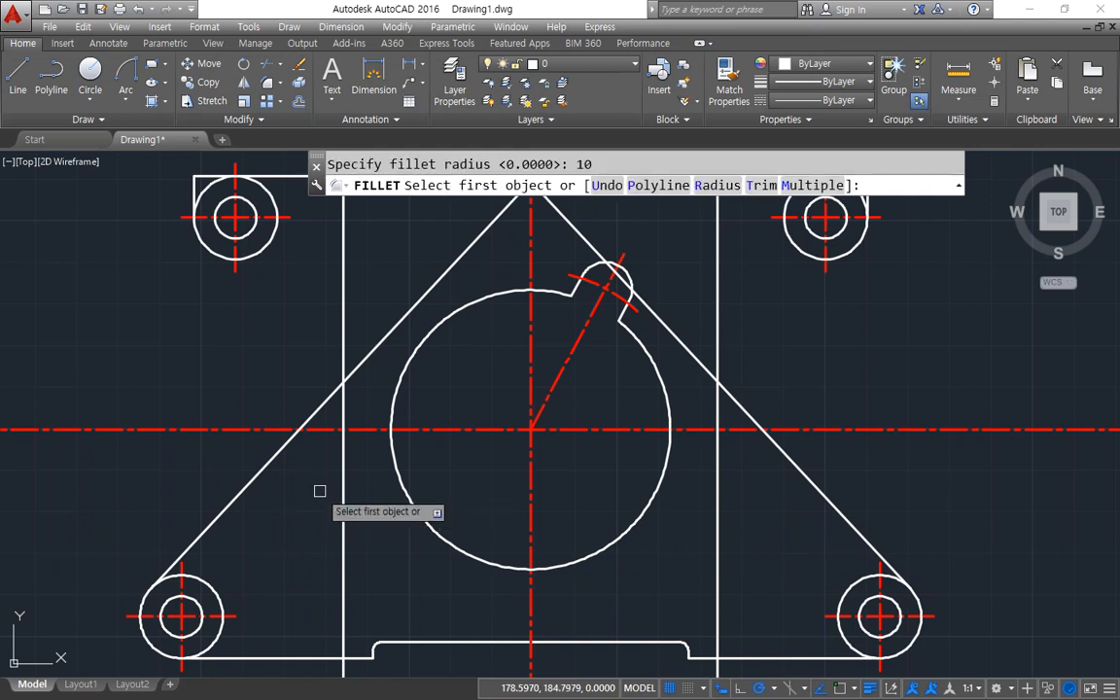
click(327, 400)
click(343, 330)
key(Return)
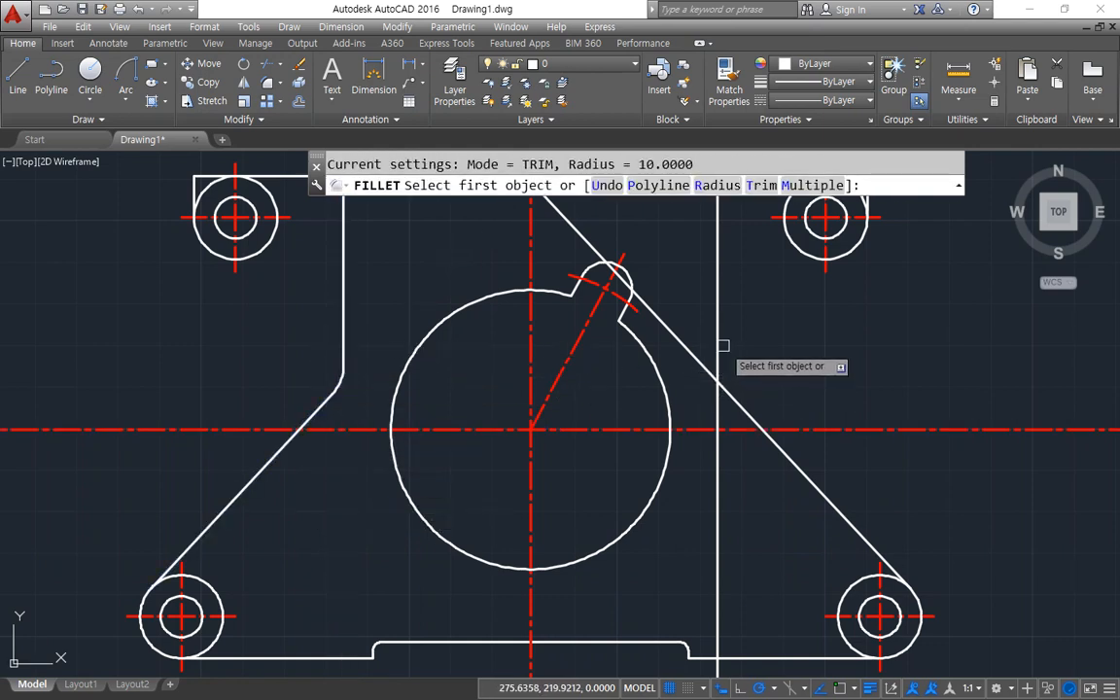
click(719, 346)
click(736, 392)
scroll(690, 408, down, 3)
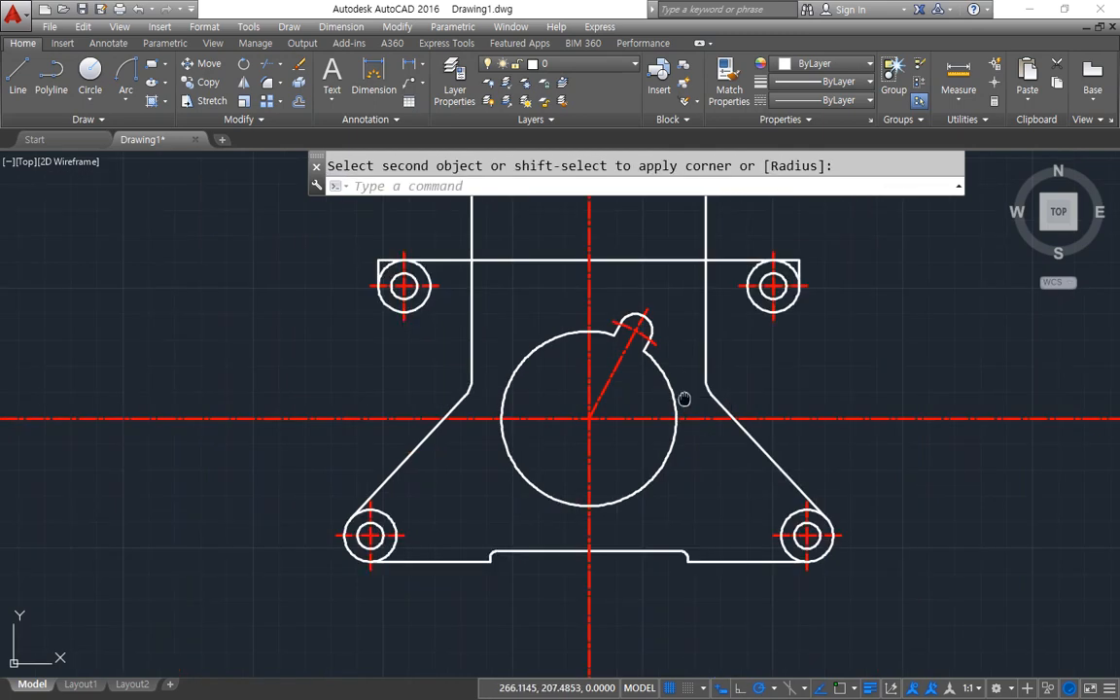
Draw a construction line at 190° through the center of the upper right corner circles.
scroll(551, 392, up, 4)
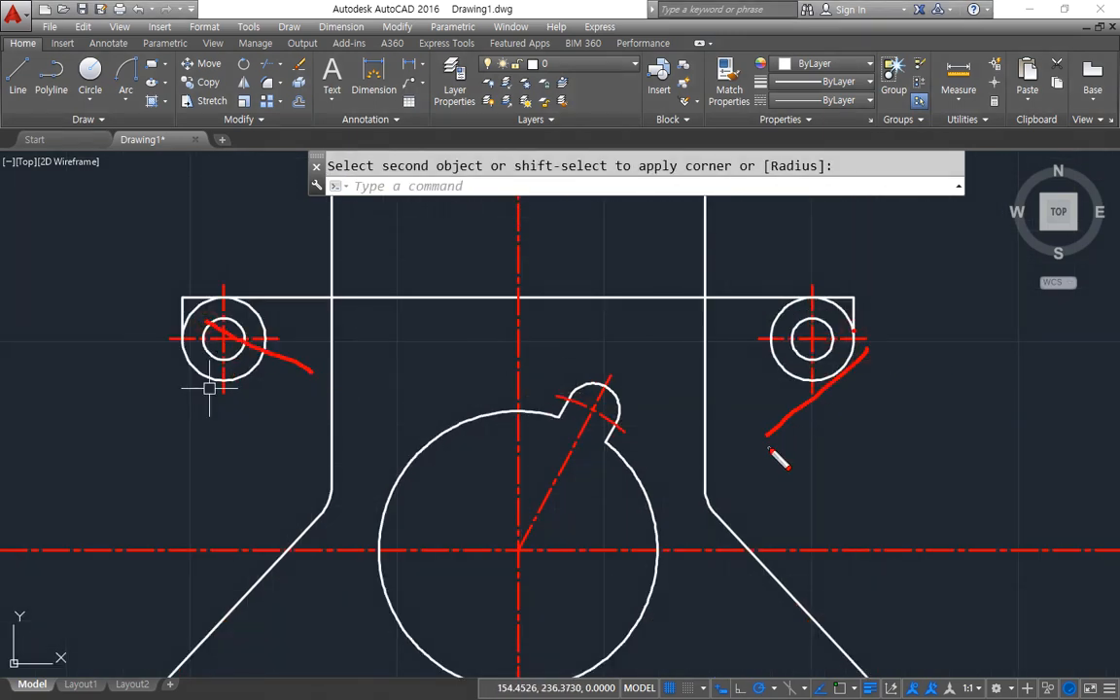
text(xl)
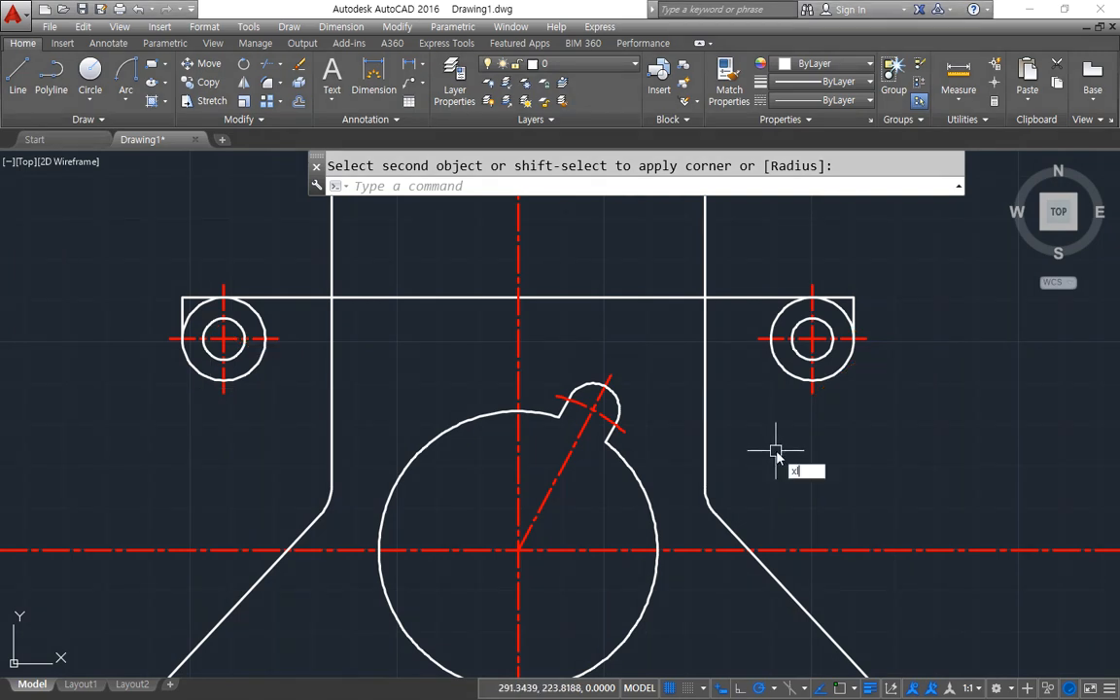
key(Return)
text(a)
key(Return)
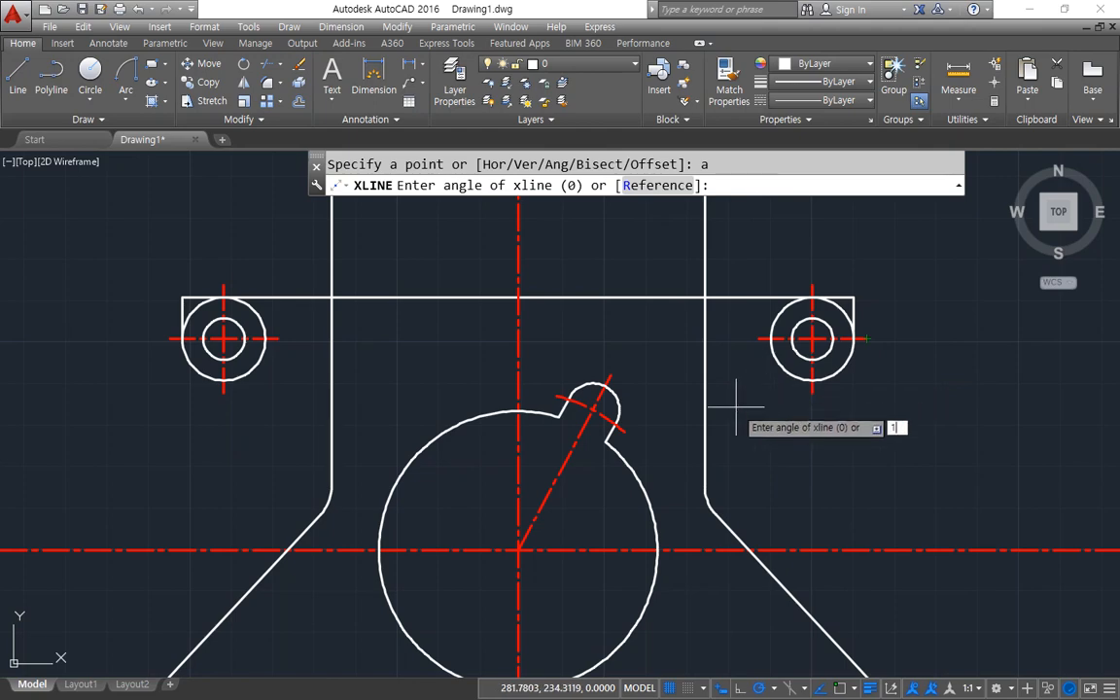
key(Return)
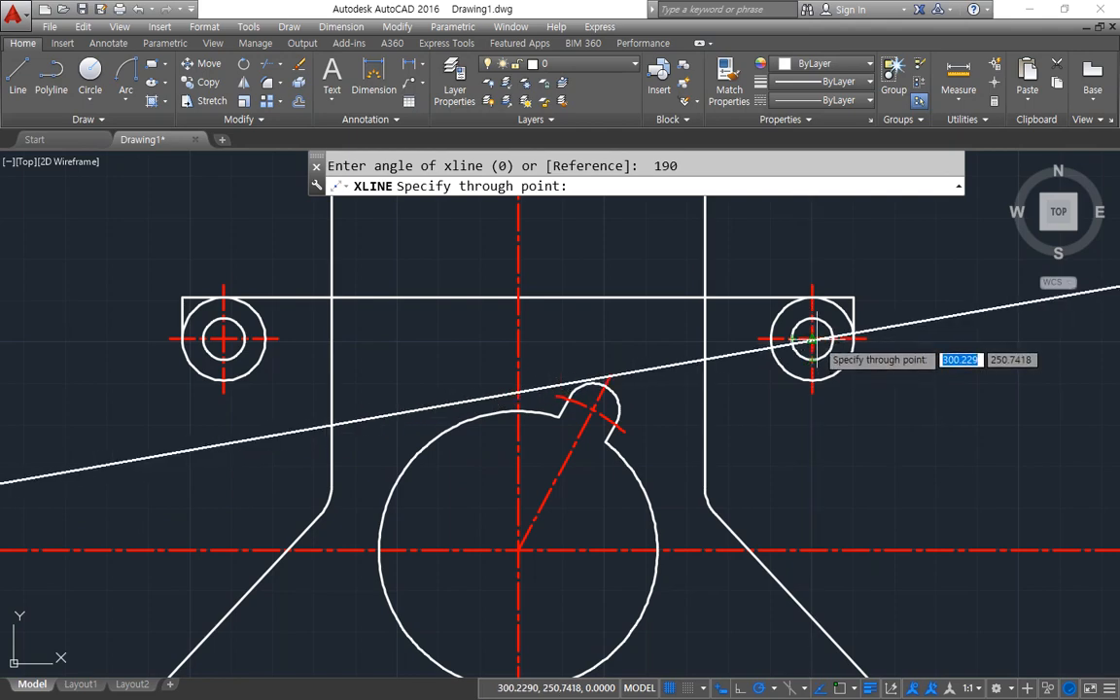
click(812, 339)
key(Return)
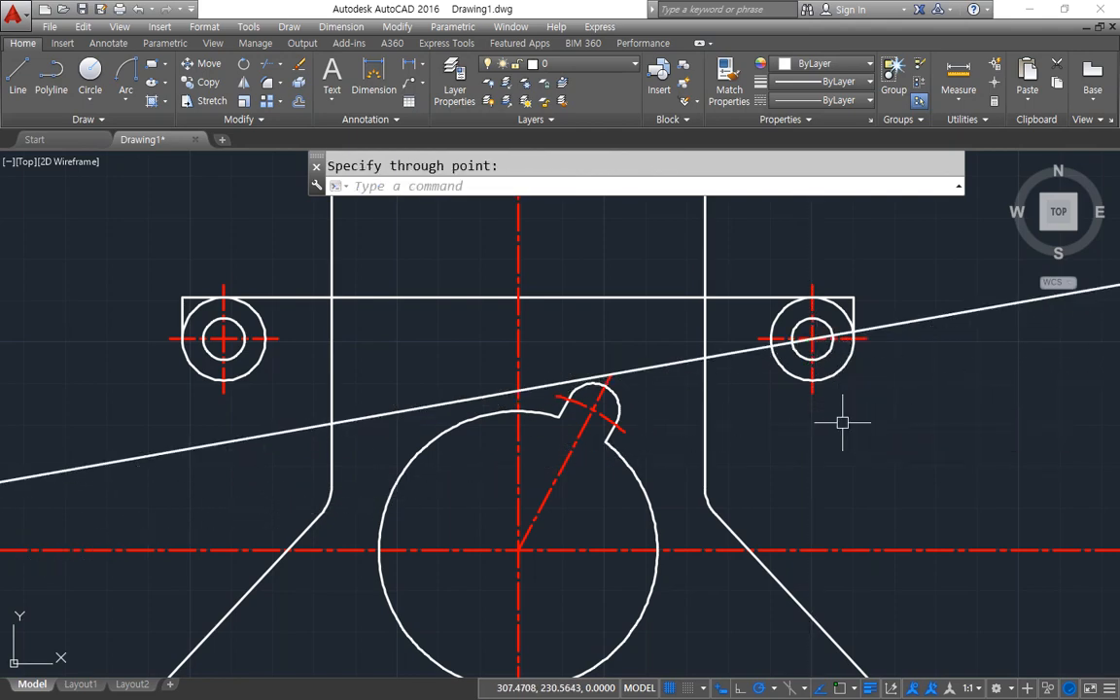
Offset the 190° construction line by 10 to its lower side and erase the original line.
text(o)
key(Return)
text(10)
key(Return)
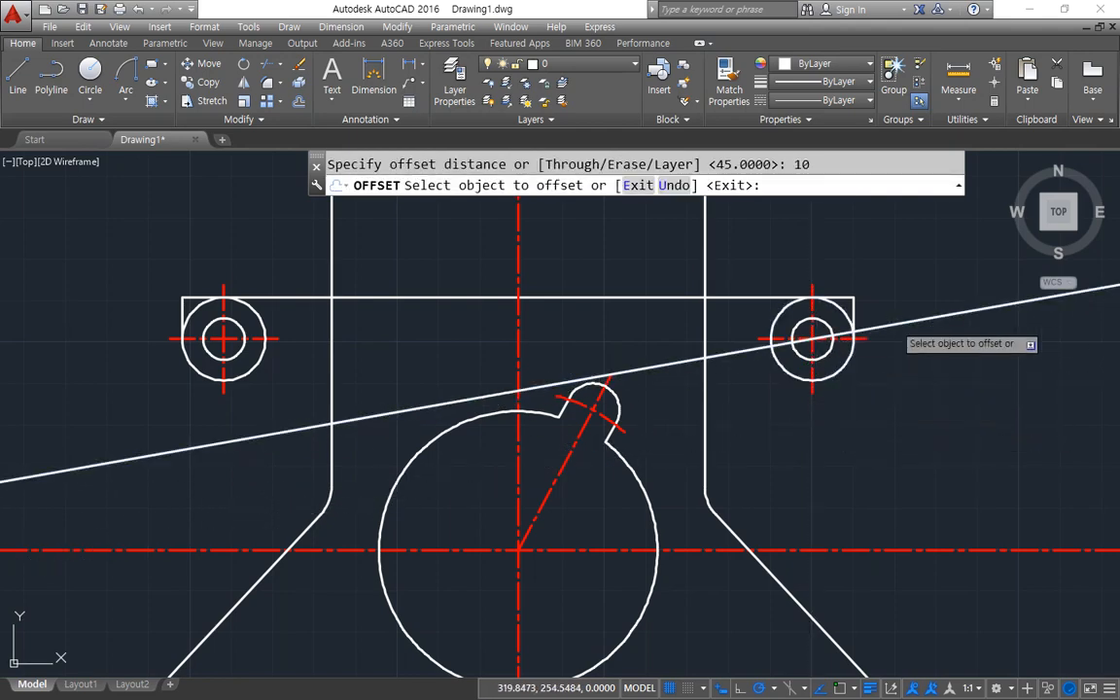
click(888, 326)
click(930, 405)
key(Return)
click(893, 324)
key(Delete)
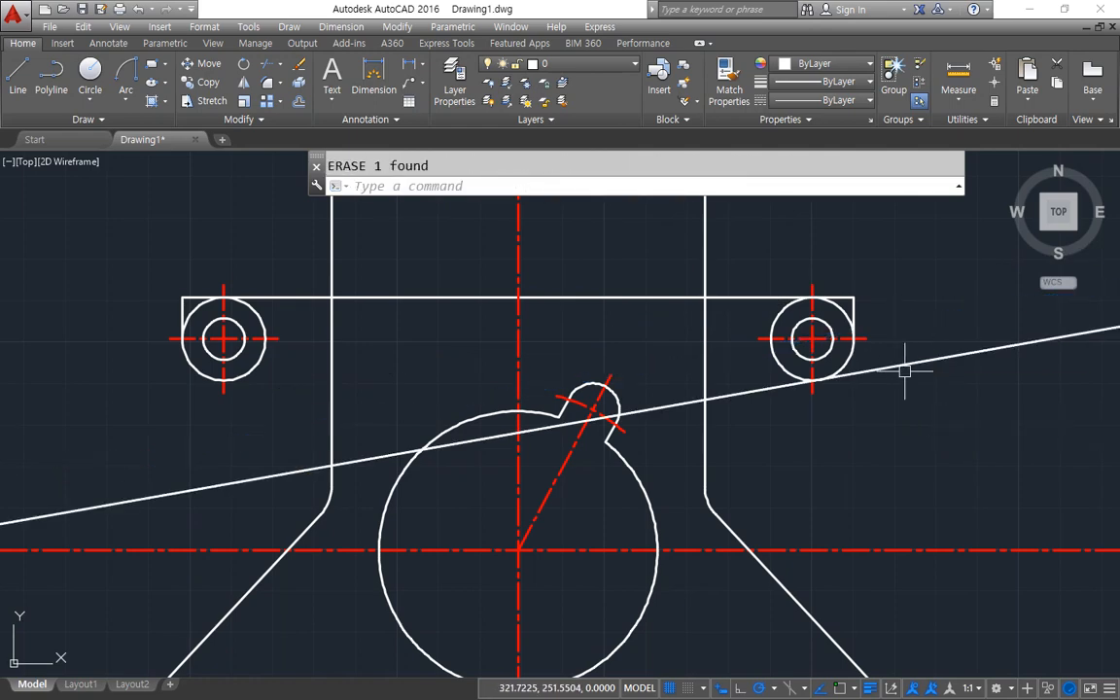
text(f)
key(Return)
click(783, 387)
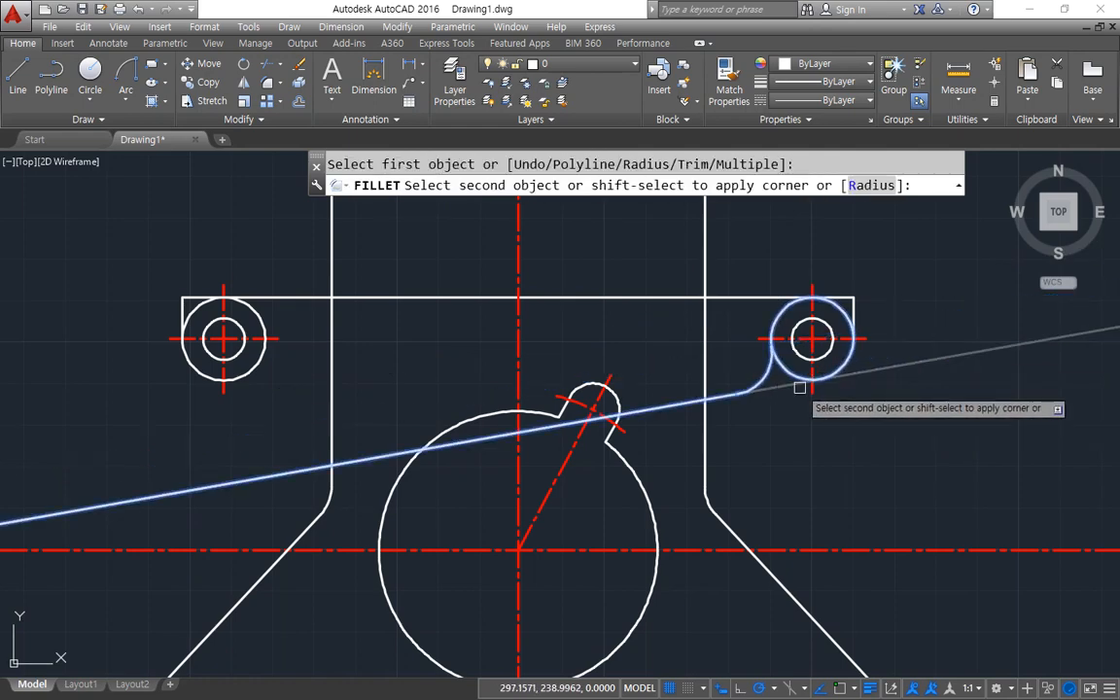
key(Escape)
Fillet the sloped line with the upper right radius 10 circle at radius 0 so the line ends at the circle.
key(Return)
text(rst object or :)
key(Return)
text(0)
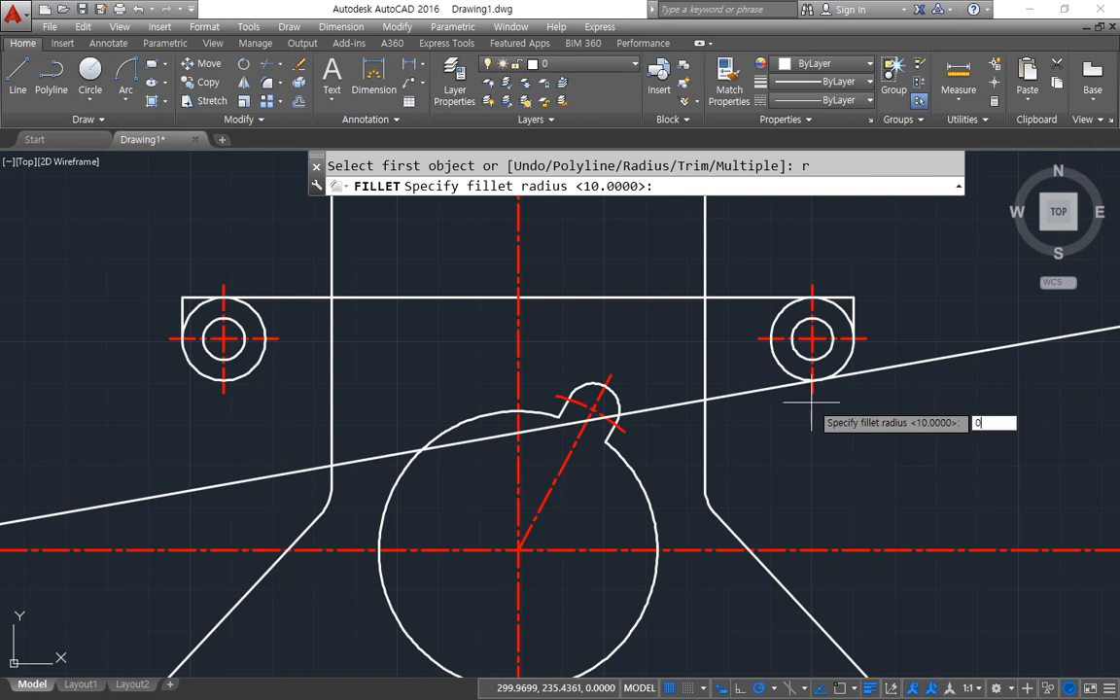
key(Return)
click(780, 388)
click(837, 373)
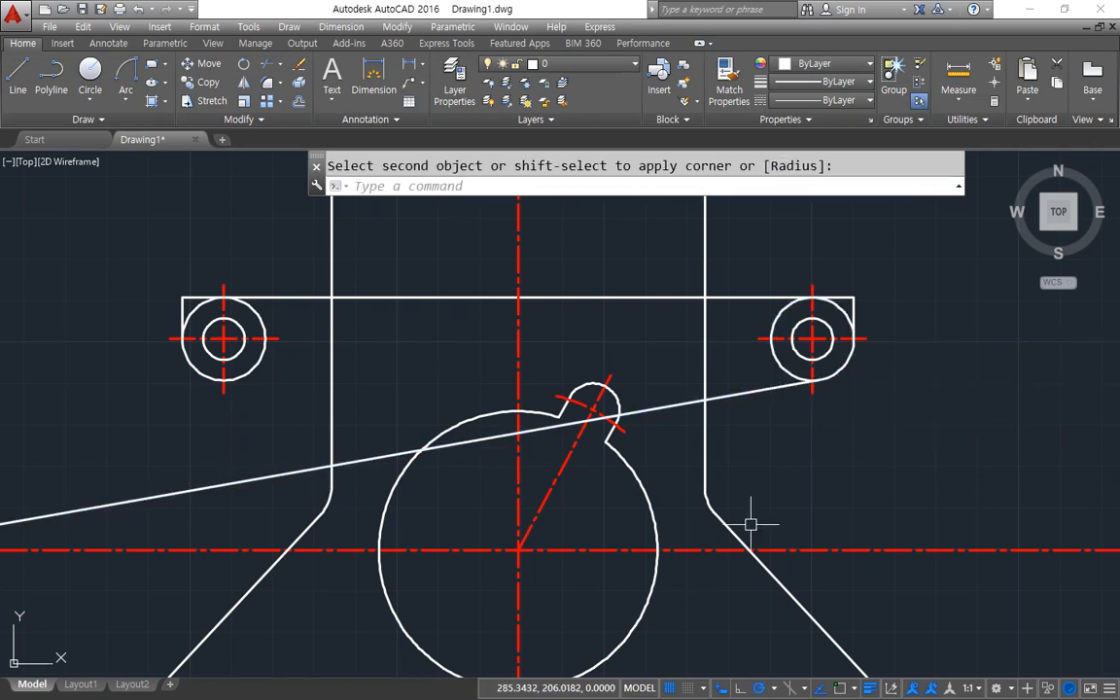
Trim the inner part of the upper right radius 10 circle between the sloped line and the short vertical edge.
text(tr)
key(Return)
click(758, 392)
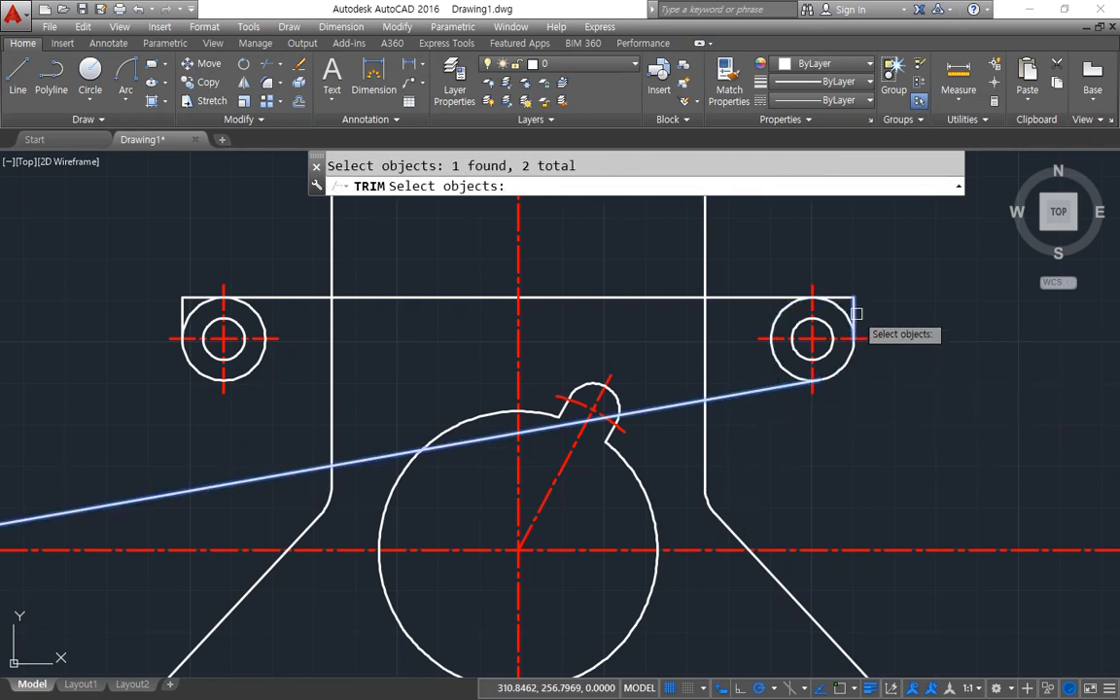
key(Return)
click(780, 316)
key(Return)
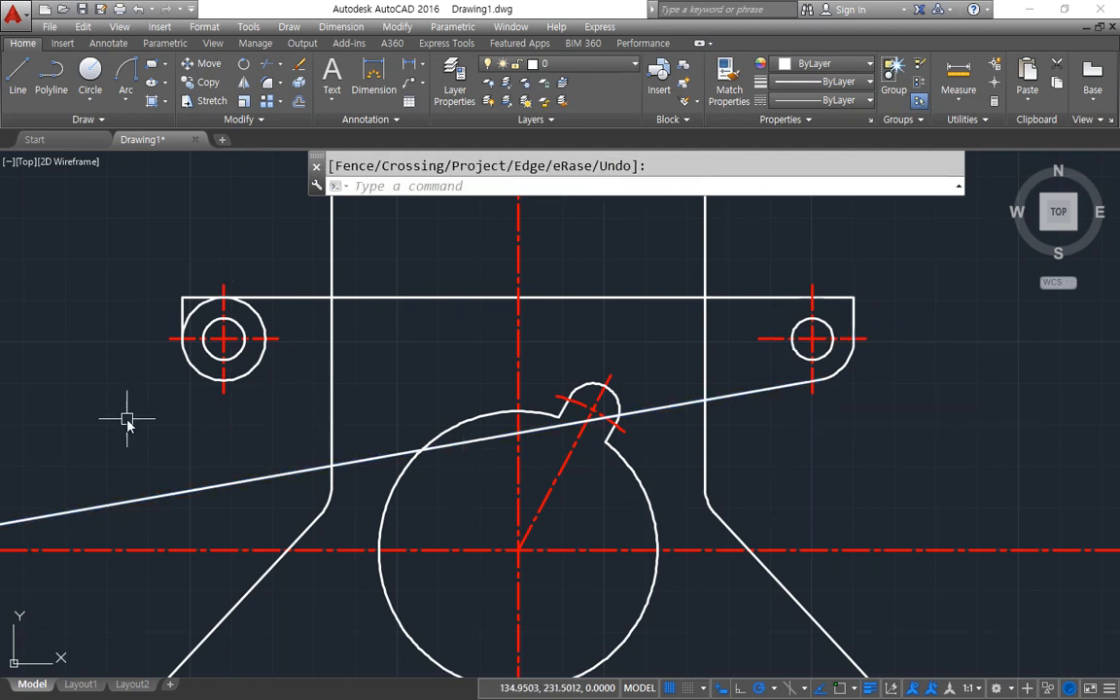
Draw a construction line at -10° through the center of the upper left corner circles.
text(xl)
key(Return)
text(a)
key(Return)
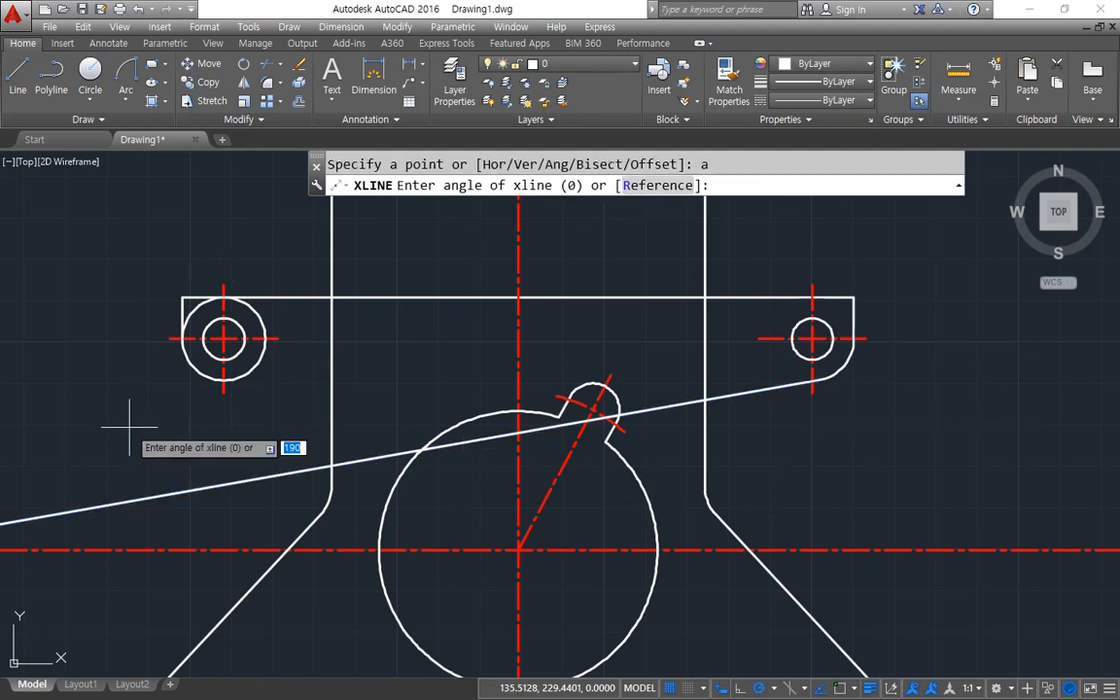
text(-10)
key(Return)
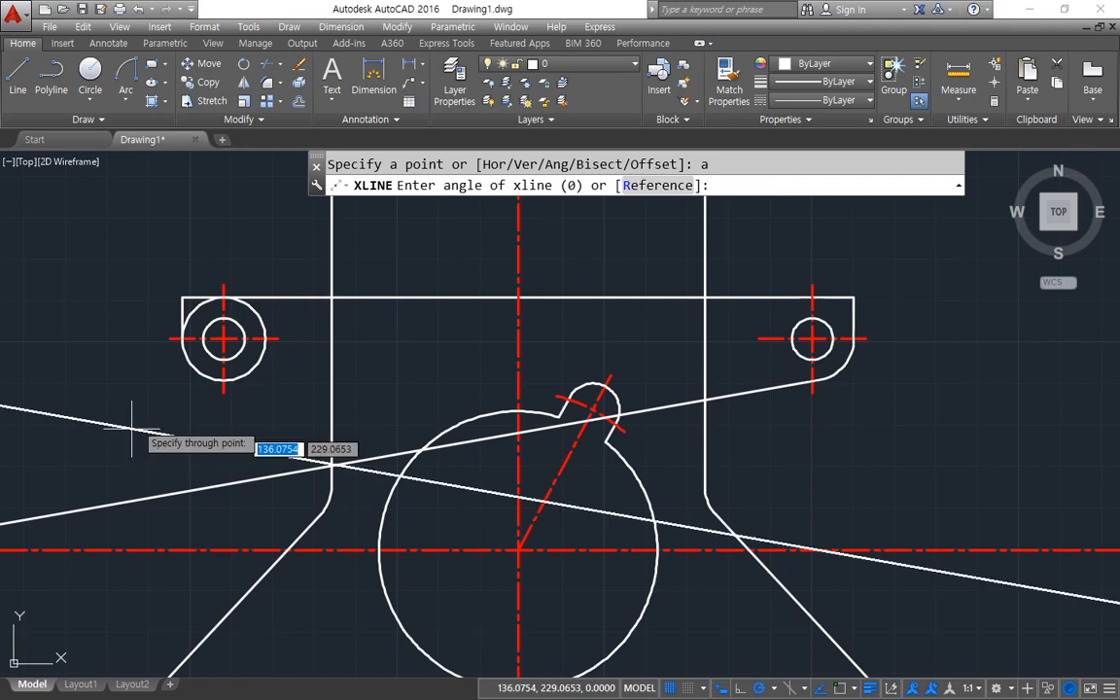
click(224, 340)
key(Return)
Offset the -10° construction line by 10 to its lower side and erase the original line.
text(o)
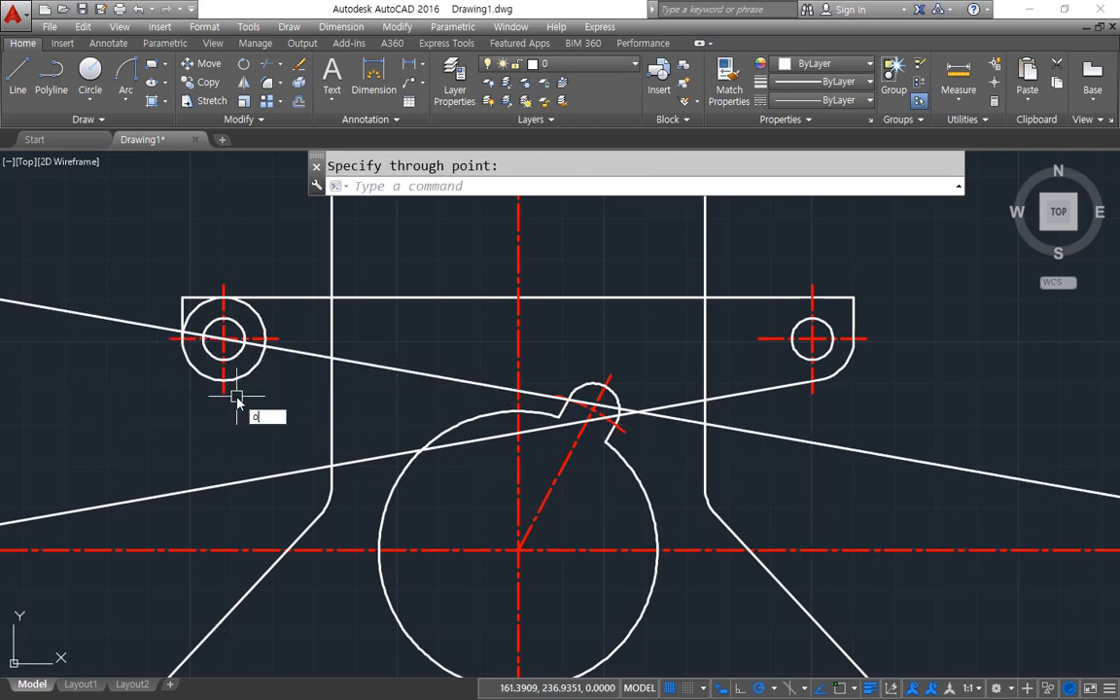
key(Return)
text(10)
key(Return)
click(277, 345)
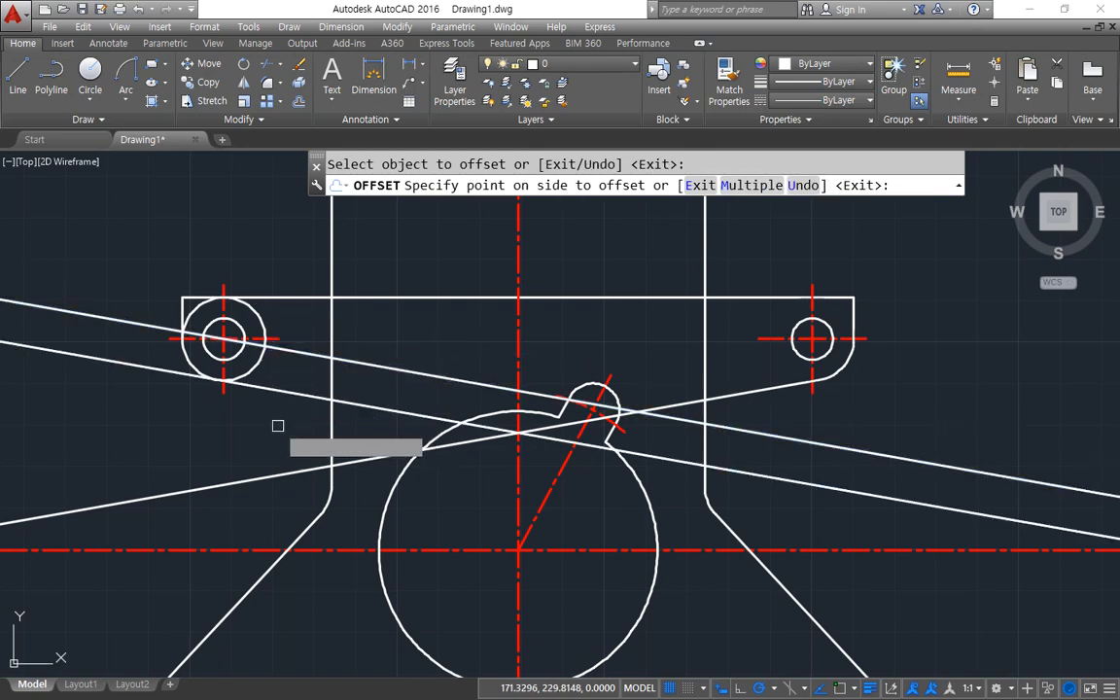
click(275, 425)
key(Return)
click(294, 354)
key(Delete)
Fillet the -10° line with the upper left radius 10 circle at radius 0 so the line ends at the circle.
text(f)
key(Return)
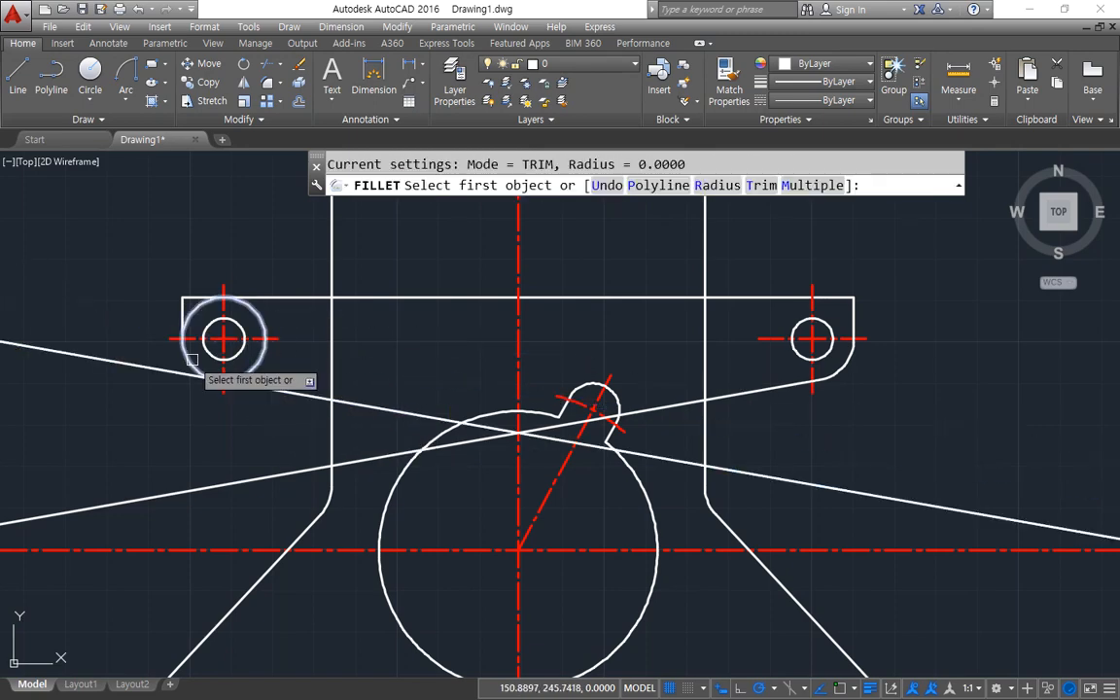
click(261, 384)
key(Escape)
text(tr)
key(Return)
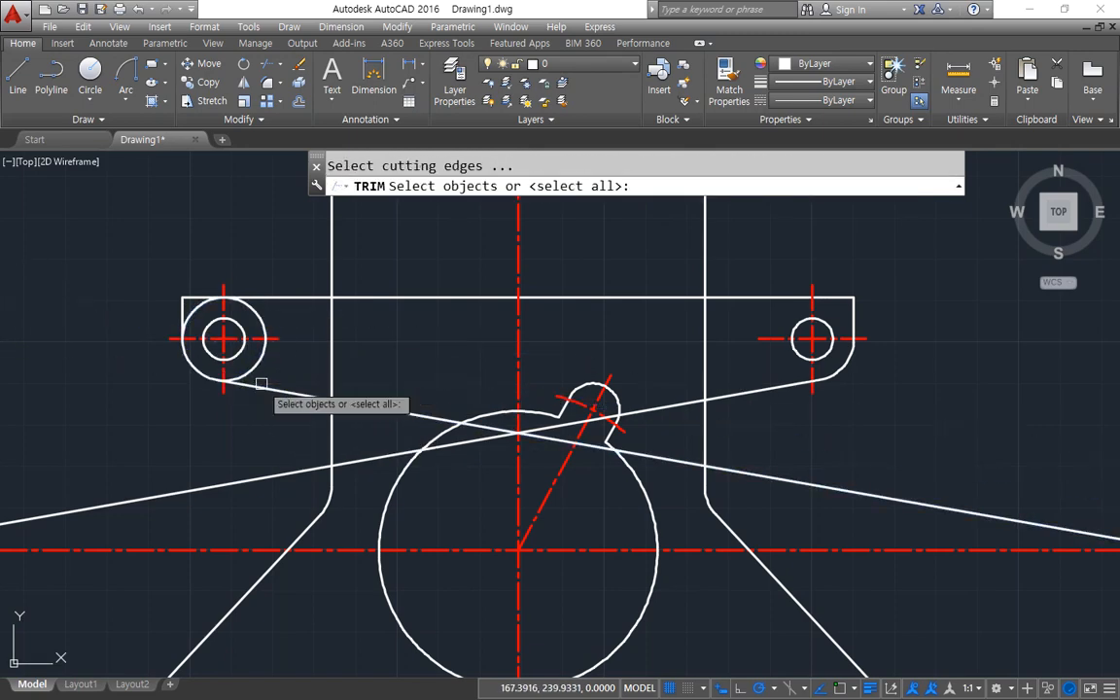
click(260, 386)
key(Return)
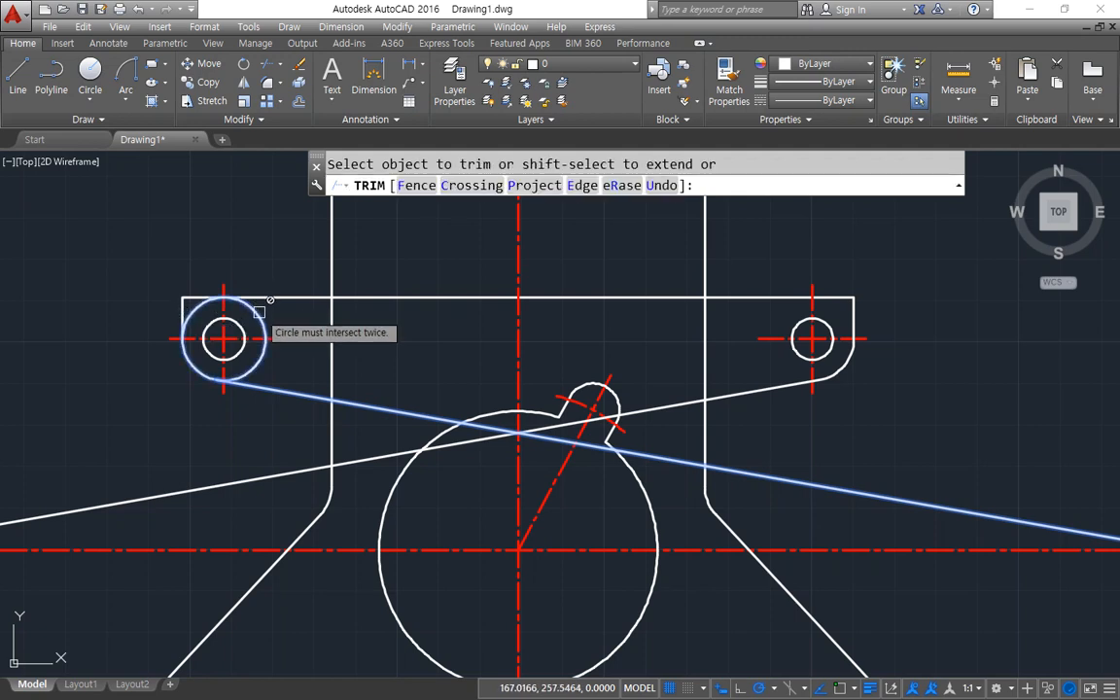
key(Escape)
Trim the inner part of the upper left radius 10 circle between the sloped line and the short vertical edge.
key(Return)
click(274, 391)
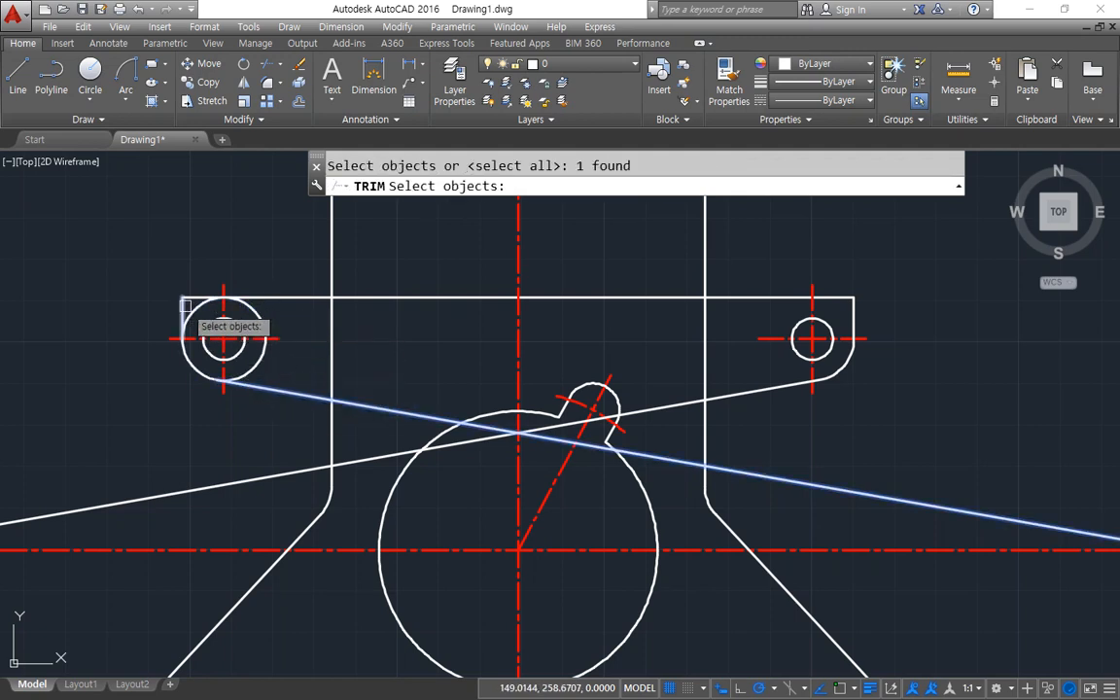
key(Return)
key(Return)
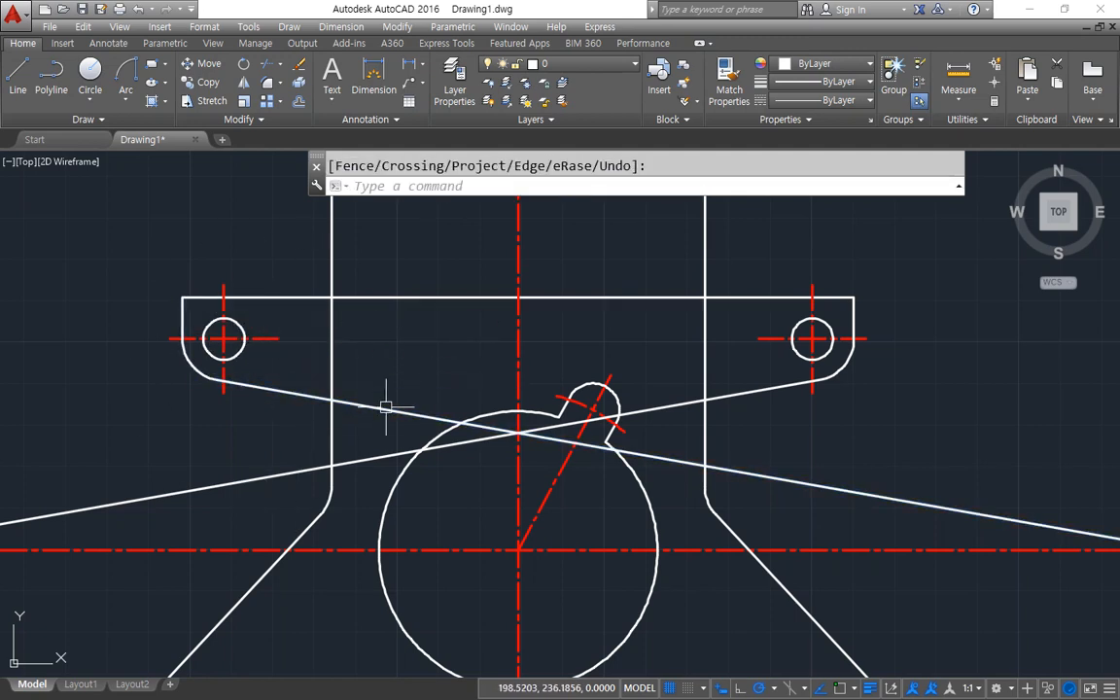
Fillet the left vertical edge with the upper left sloped line at radius 10.
text(f)
key(Return)
text(r)
key(Return)
text(1)
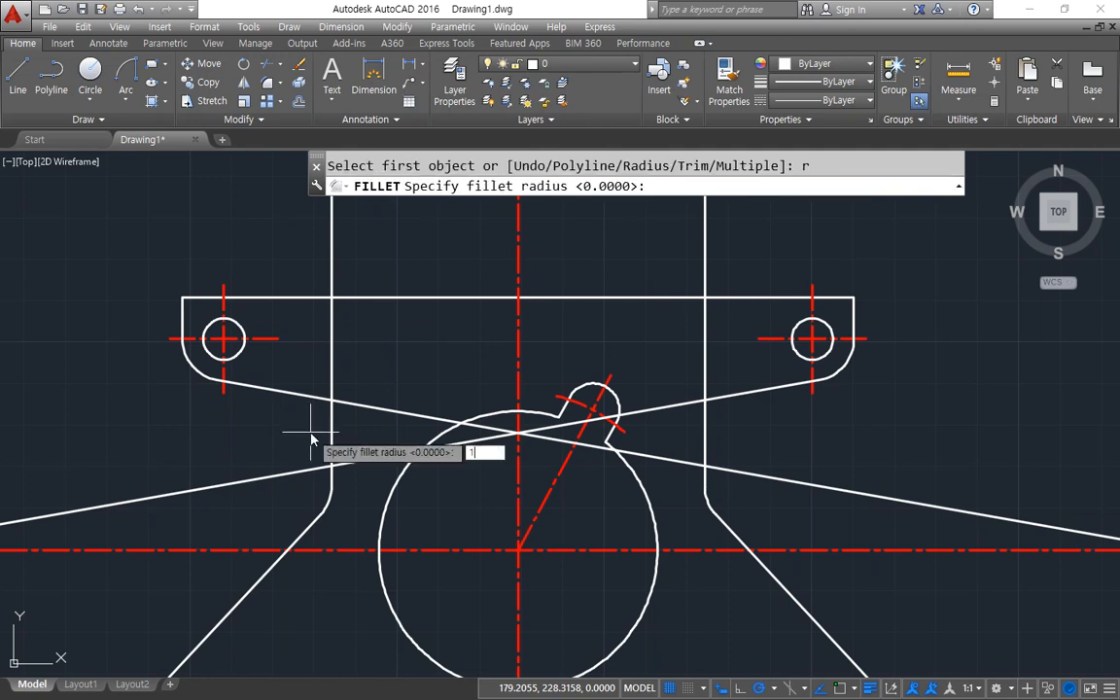
text(0)
key(Return)
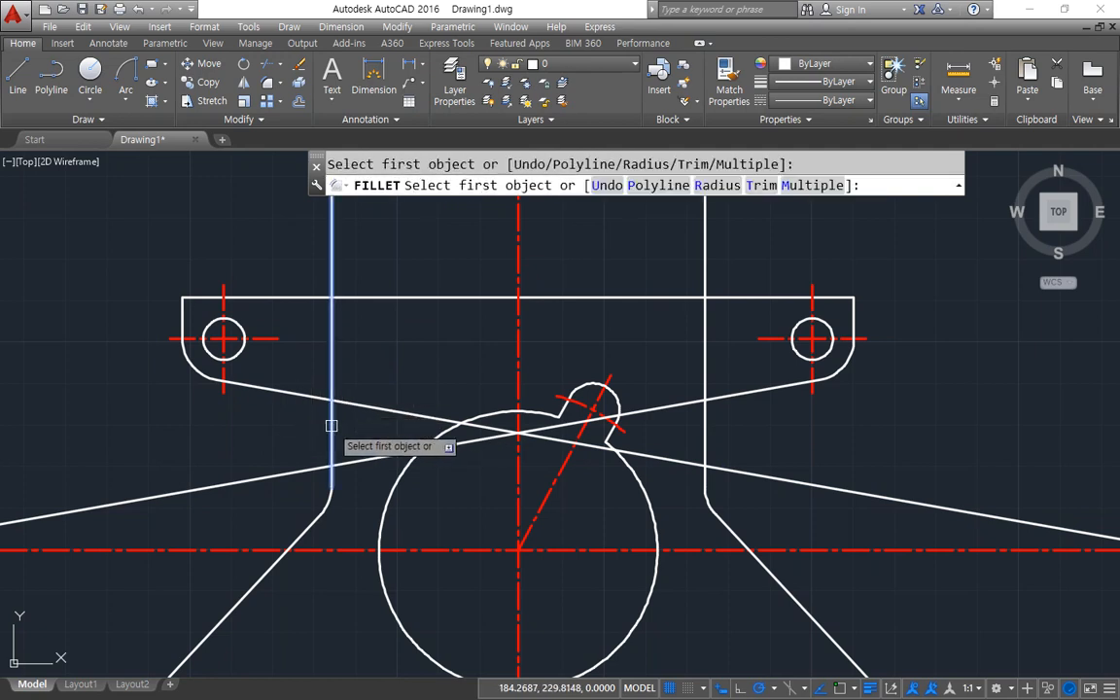
click(330, 424)
click(302, 391)
Fillet the upper right sloped line with the right vertical edge at radius 10.
key(Return)
click(746, 399)
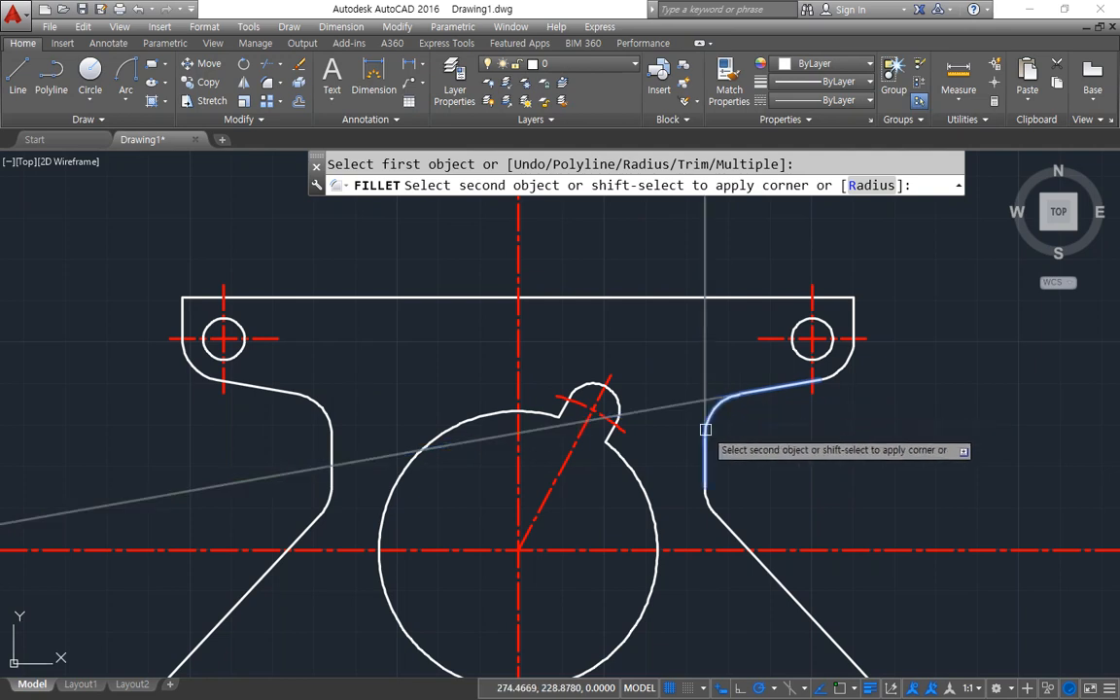
click(708, 444)
Offset the part's top edge by 3 upward as a limit for the vertical centerline.
key(Return)
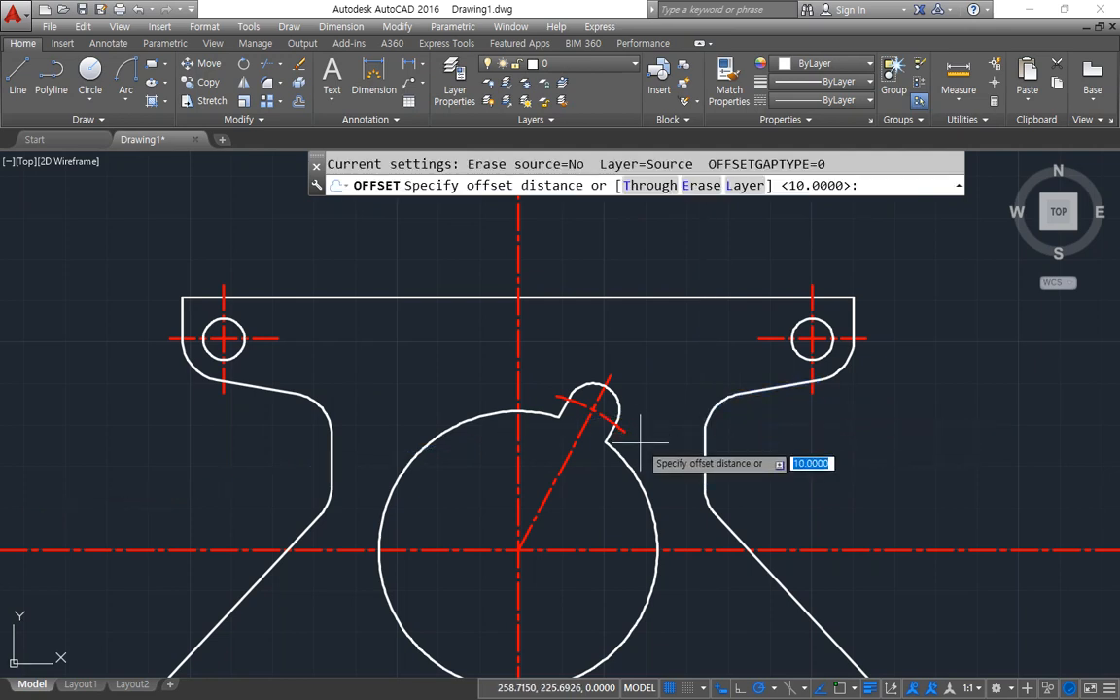
text(3)
key(Return)
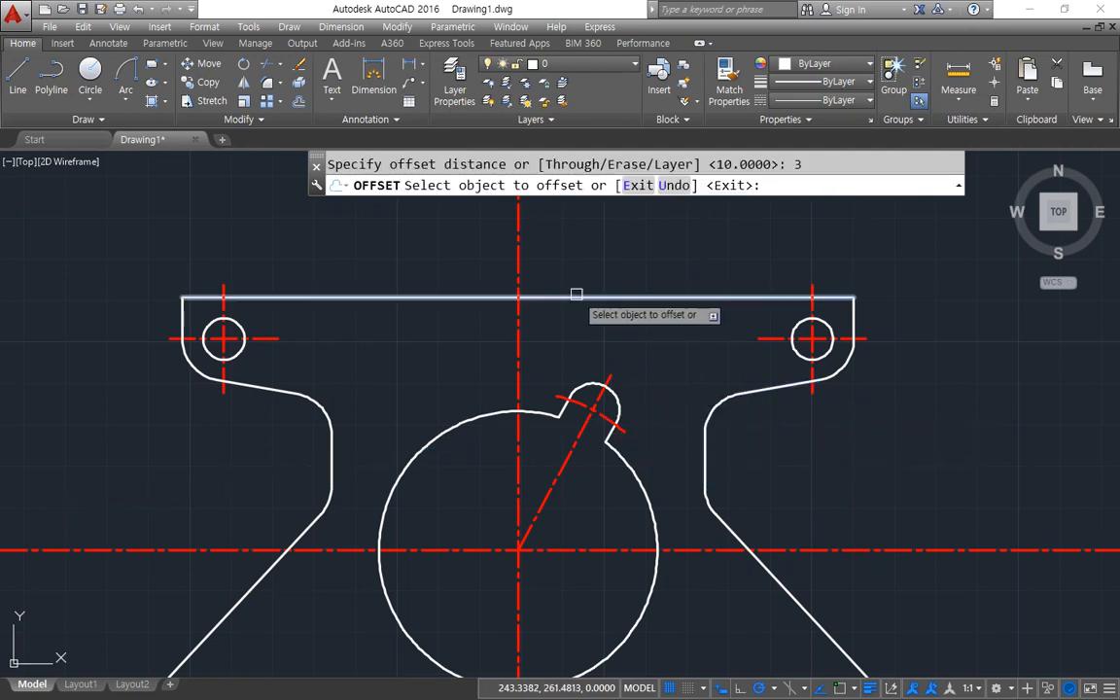
click(578, 296)
click(577, 277)
Offset the horizontal edge of the base recess downward twice, 3 each time.
scroll(559, 205, down, 2)
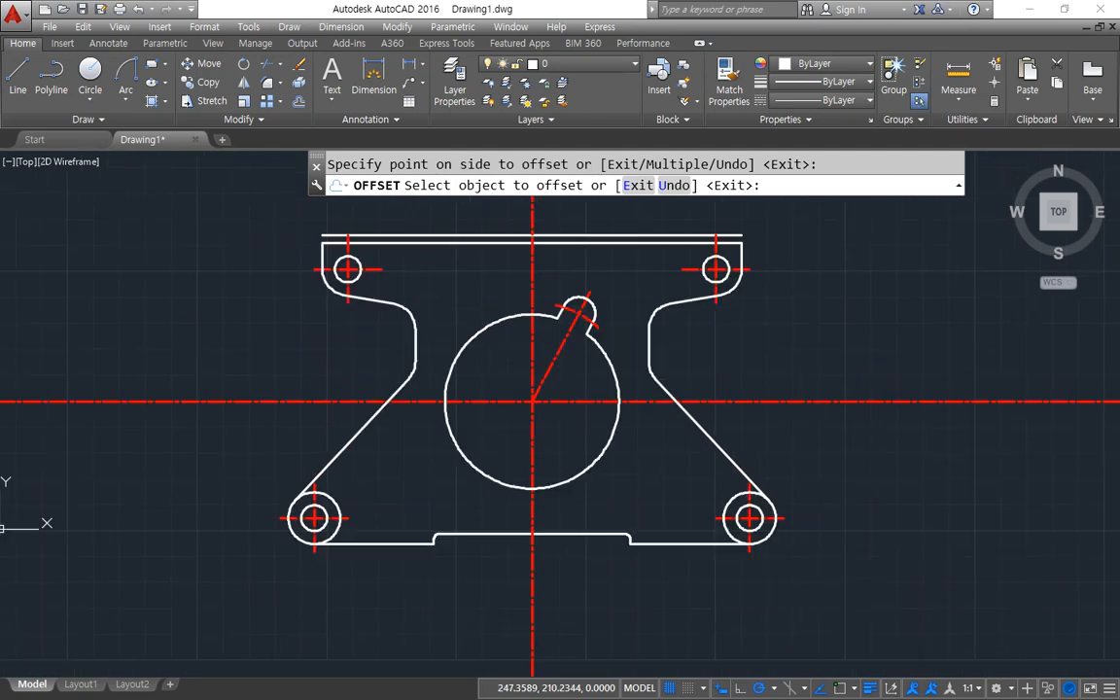
click(573, 534)
click(564, 551)
click(568, 539)
click(508, 551)
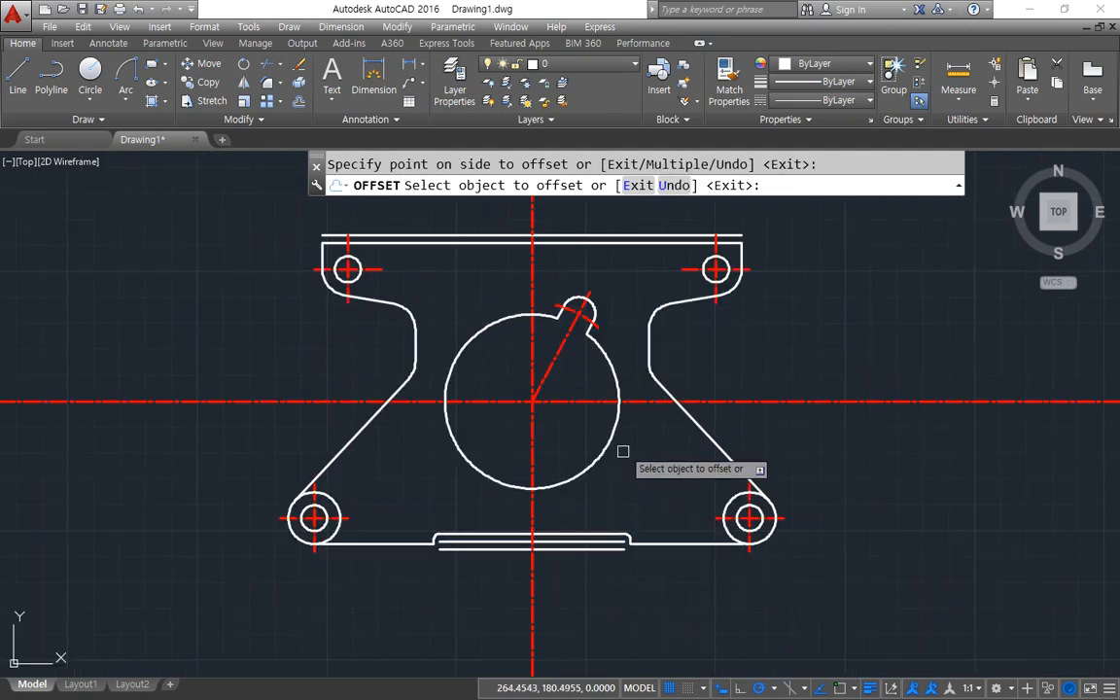
Offset the large central circle's arc outward by 3.
click(618, 381)
click(628, 383)
key(Return)
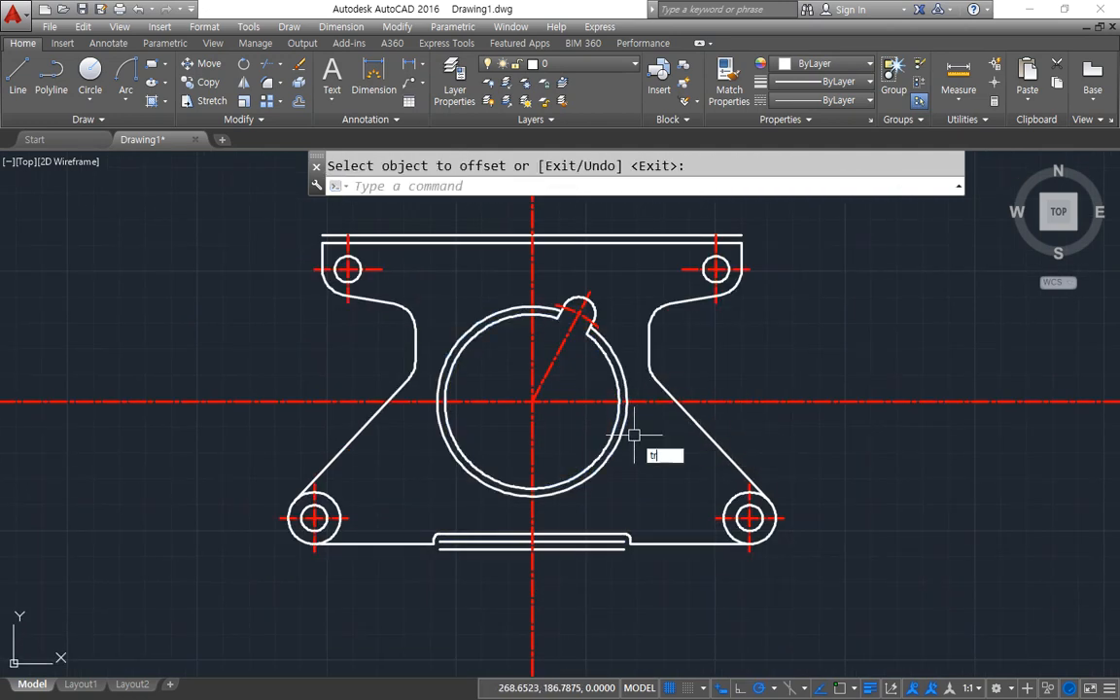
Trim both ends of the horizontal centerline to the offset circle arc, and erase that offset arc.
text(tr)
key(Return)
click(618, 444)
key(Return)
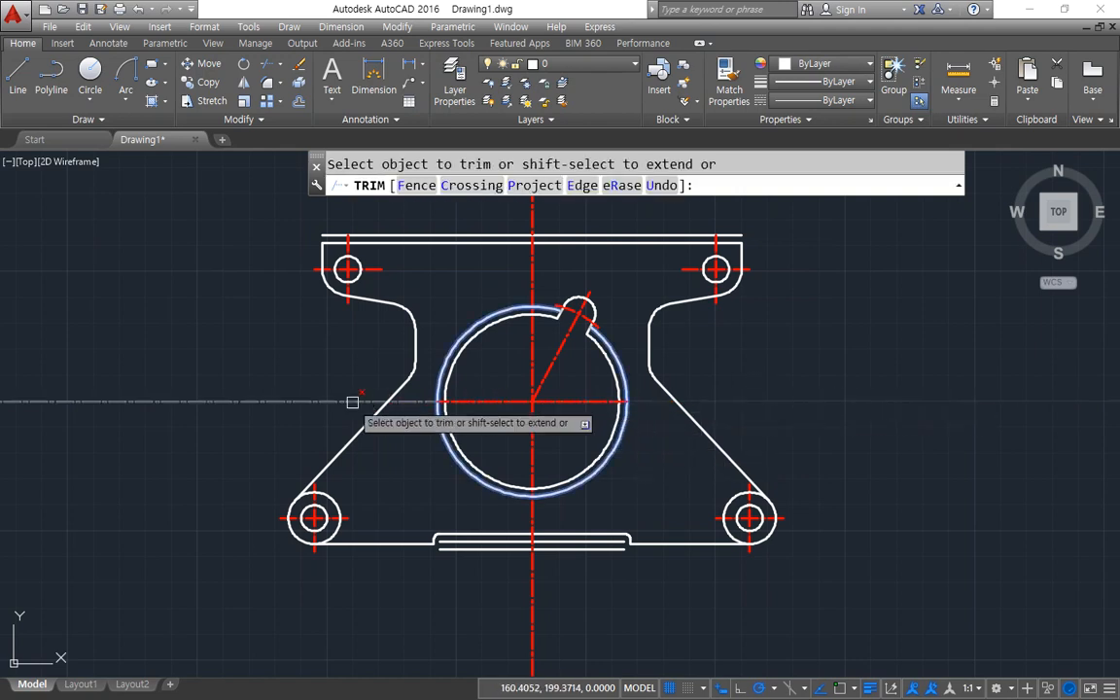
key(Return)
click(607, 470)
key(Delete)
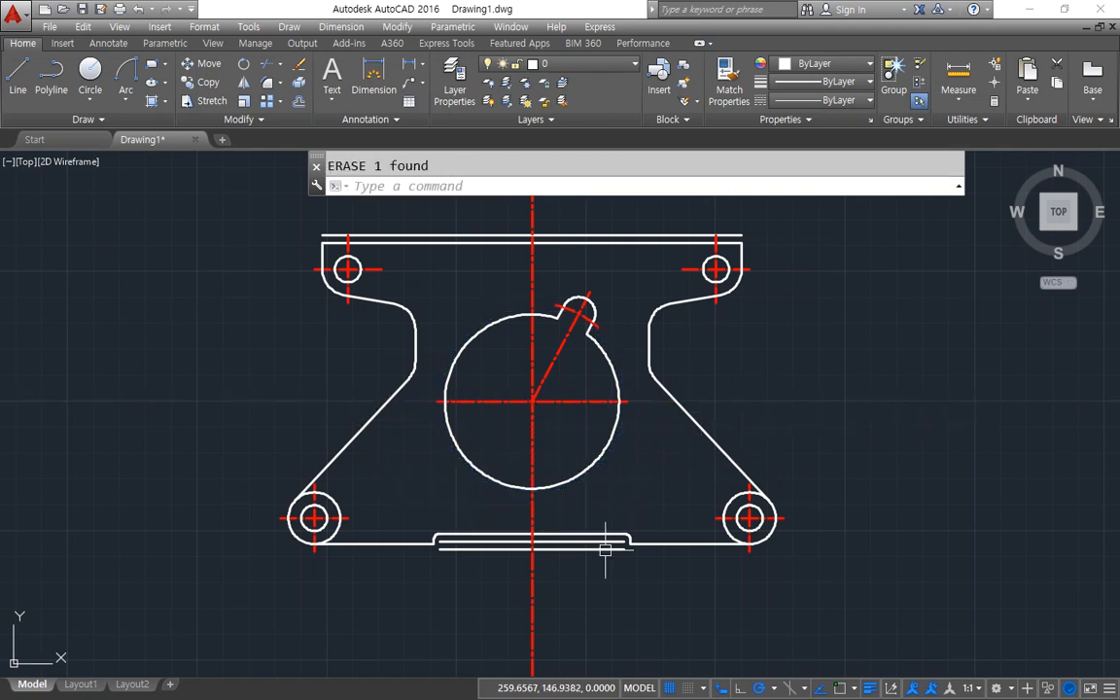
Trim the vertical centerline beyond the offset line above the top edge and the lowest offset line at the base.
text(tr)
key(Return)
key(Return)
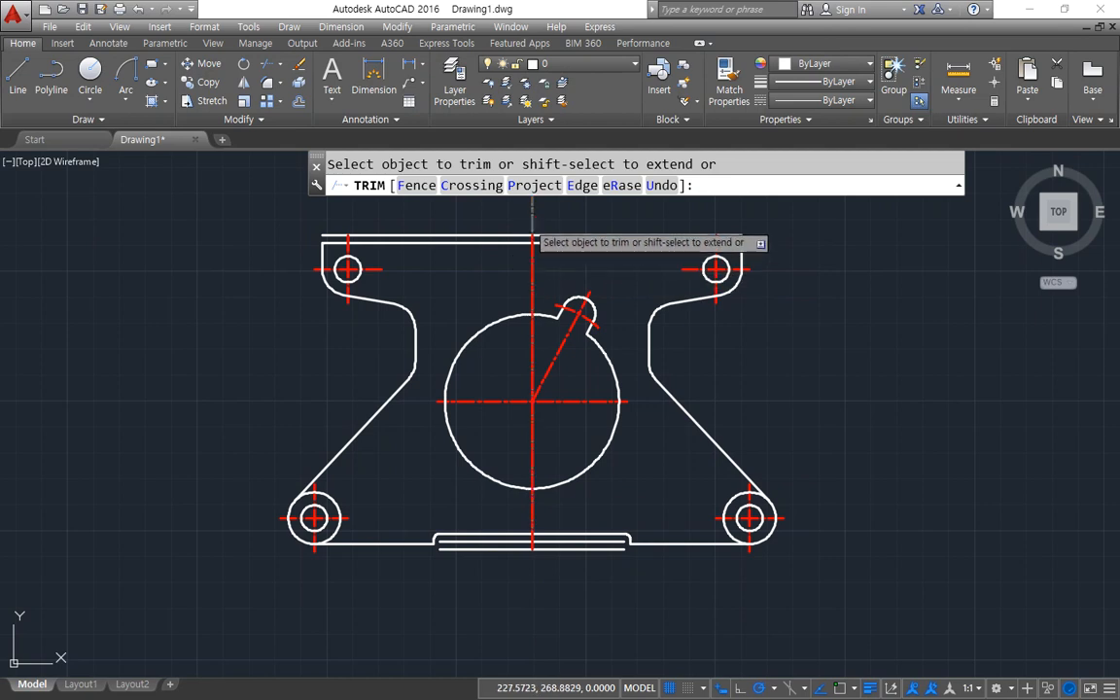
key(Return)
Erase the offset helper lines above the top edge and below the base recess.
click(568, 235)
key(Delete)
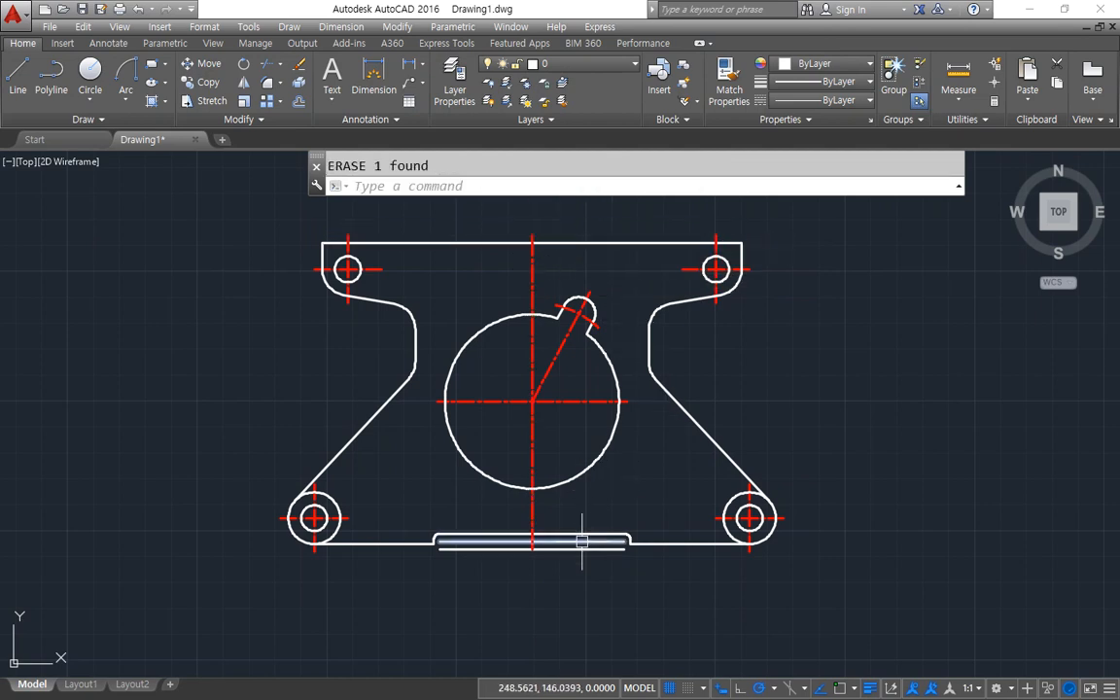
key(Delete)
key(Return)
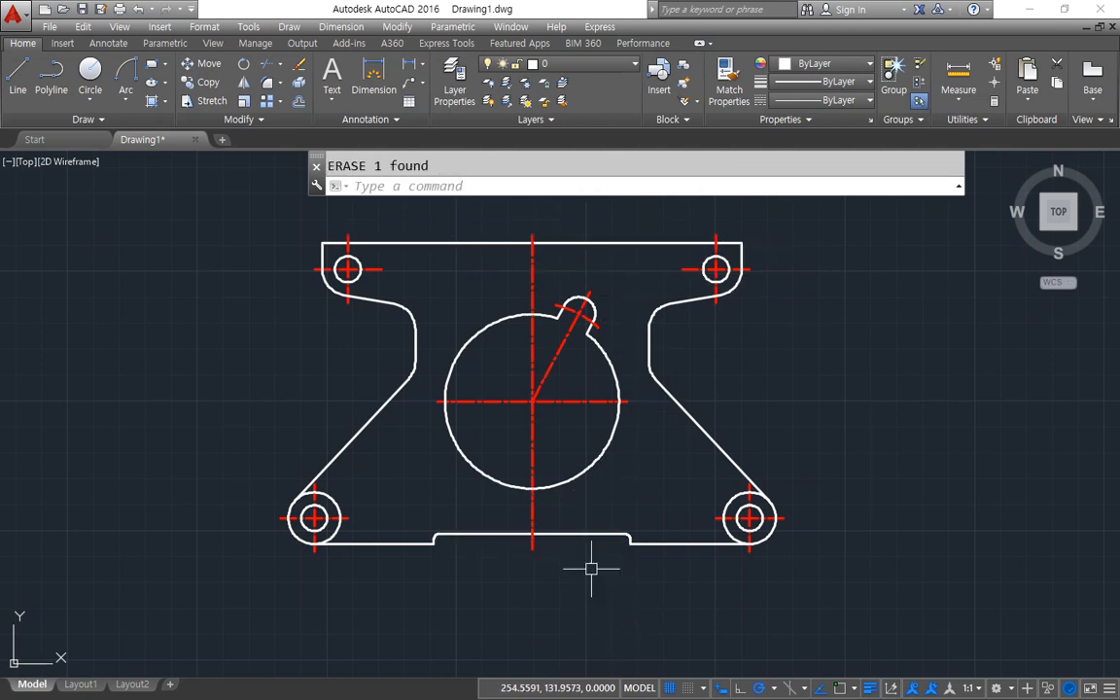
text(tr)
key(Return)
key(Return)
key(Escape)
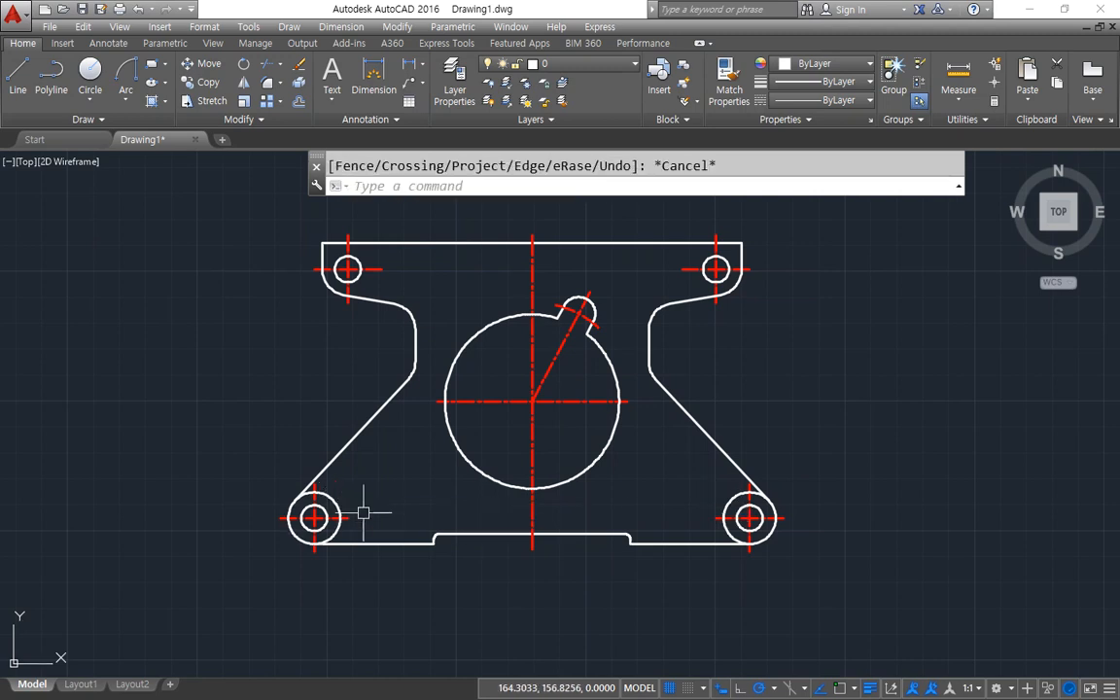
Trim the inner parts of both lower corner outer circles, using the slanted sides and base lines as cutting edges.
scroll(368, 518, up, 2)
text(tr)
key(Return)
click(331, 400)
click(393, 580)
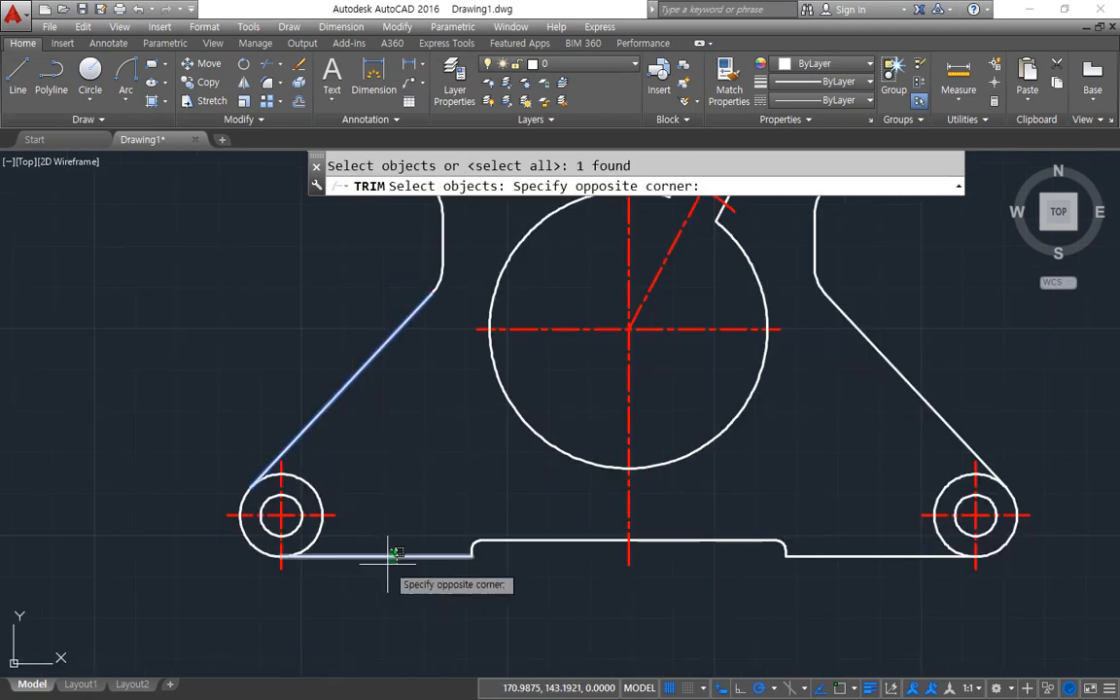
click(375, 557)
click(912, 383)
click(900, 551)
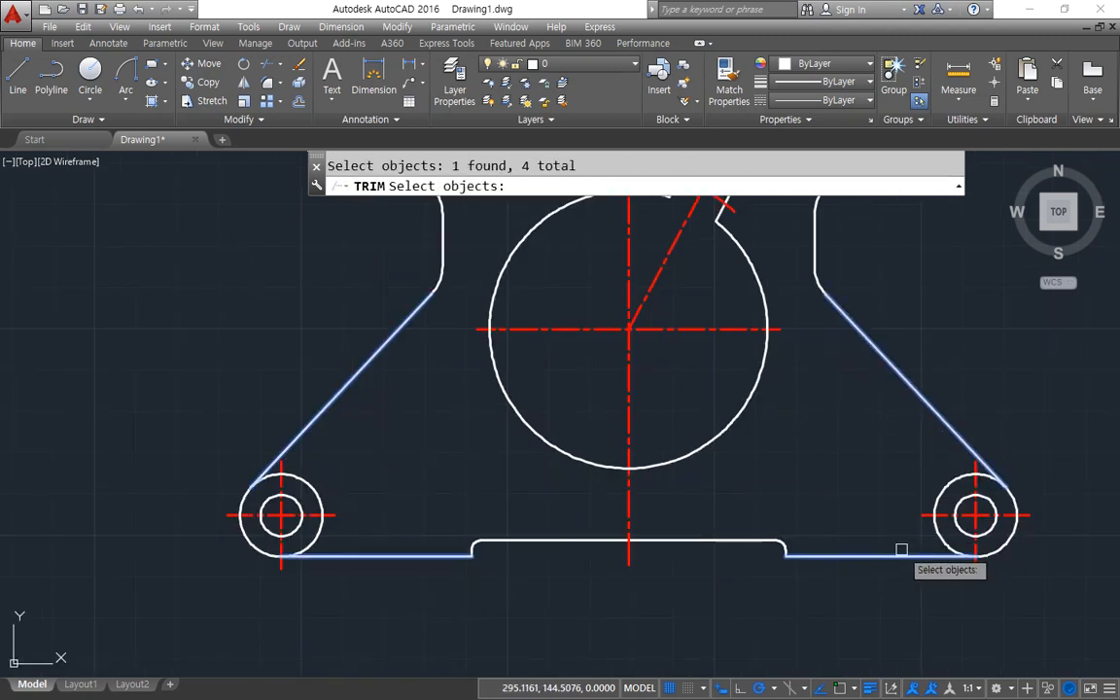
key(Return)
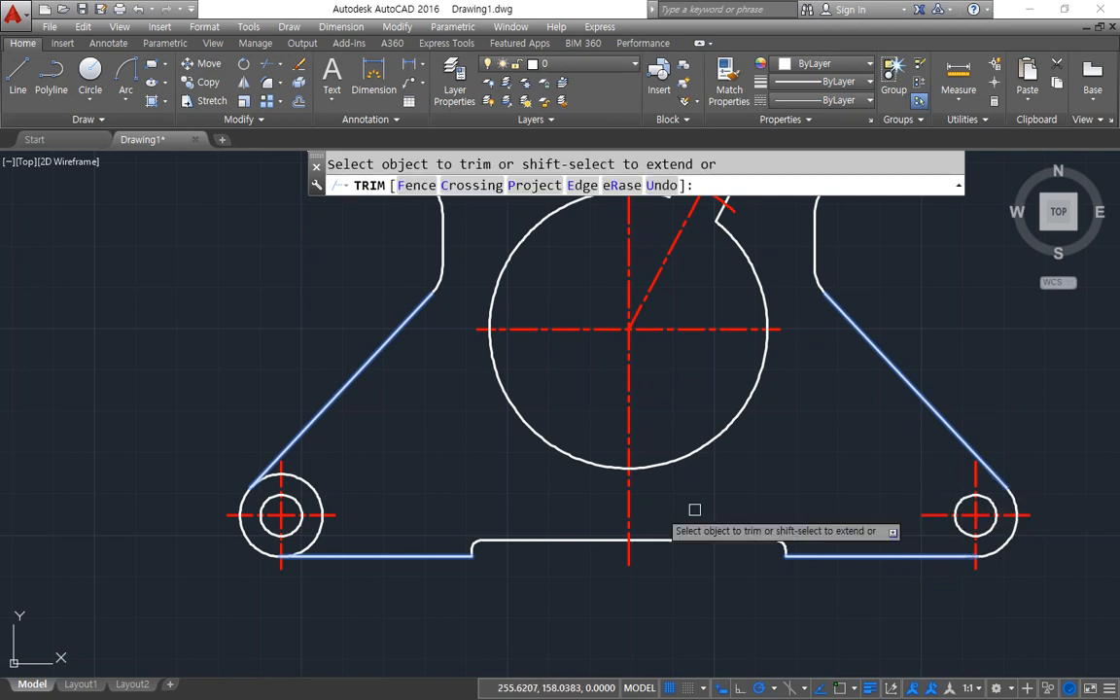
click(308, 485)
key(Return)
scroll(817, 555, down, 2)
middle_drag(772, 488, 615, 536)
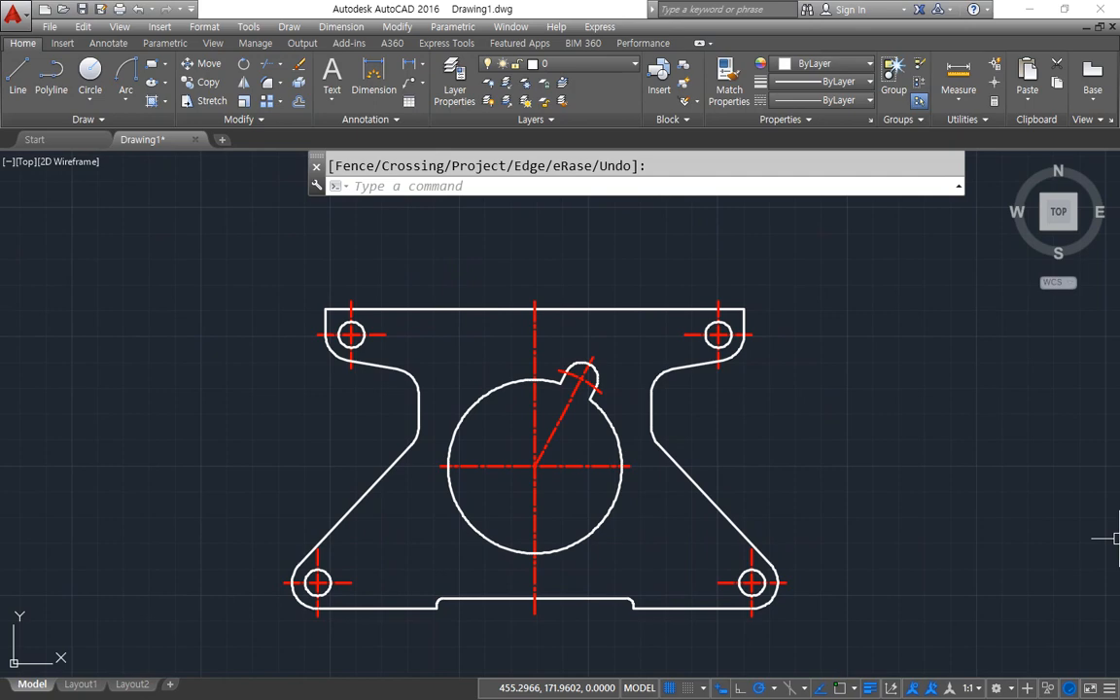